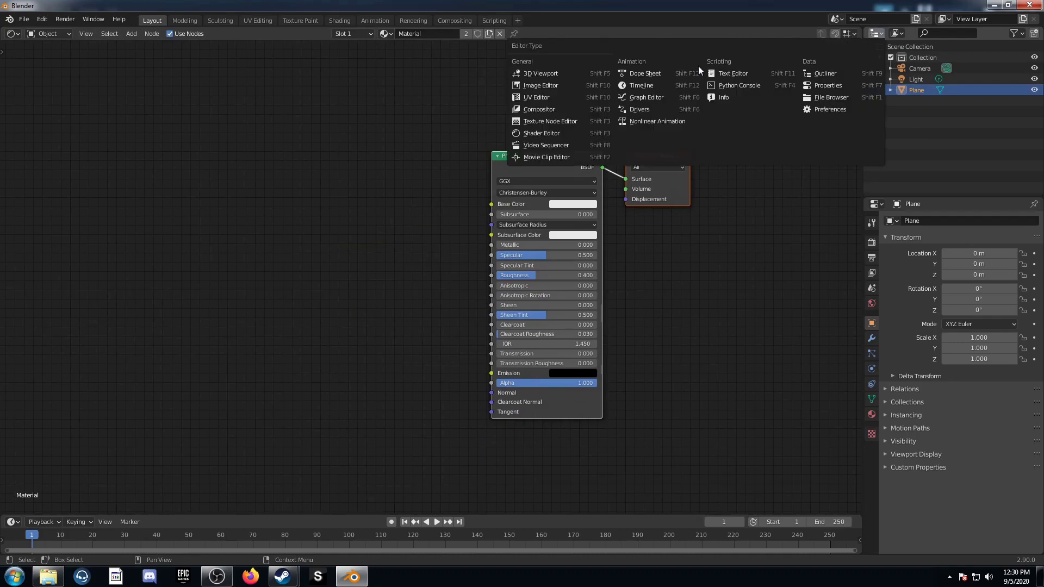
Turn the Outliner area into a 3D Viewport showing the plane and set its shading to Rendered
left_click(559, 70)
scroll(941, 34, "down", 5)
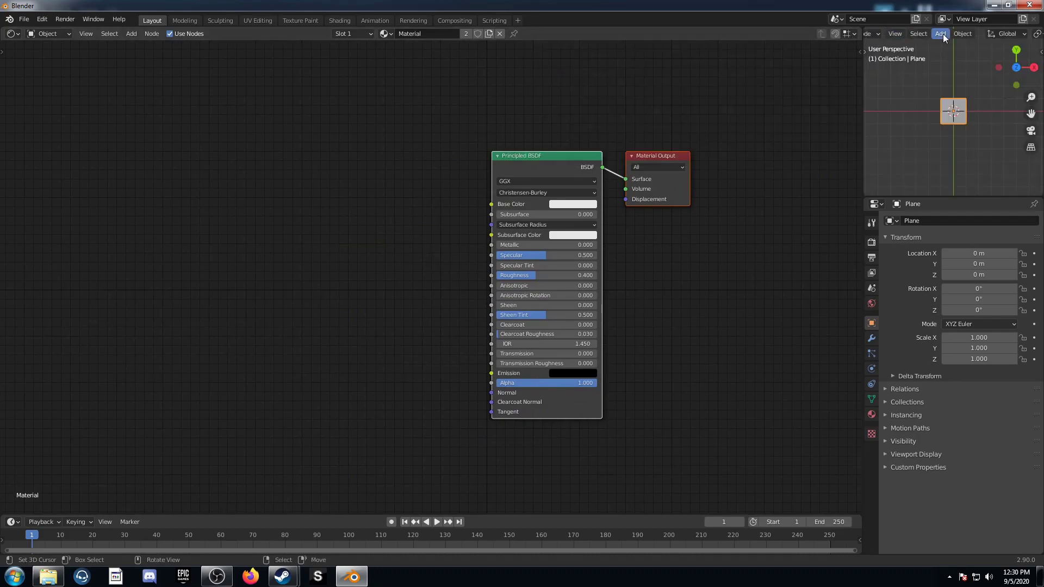
left_click(928, 34)
left_click(954, 34)
key("z")
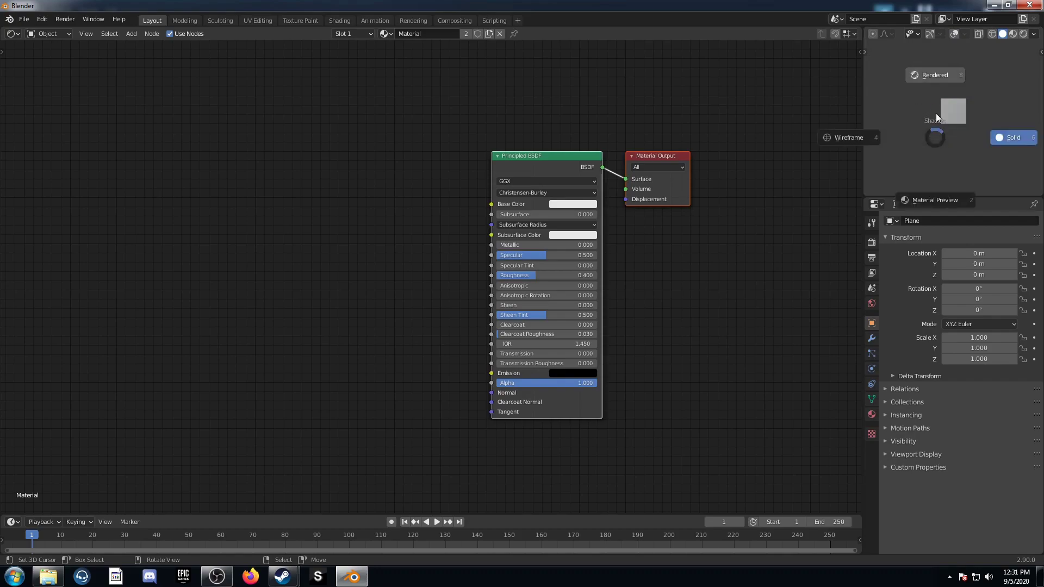
left_click(932, 81)
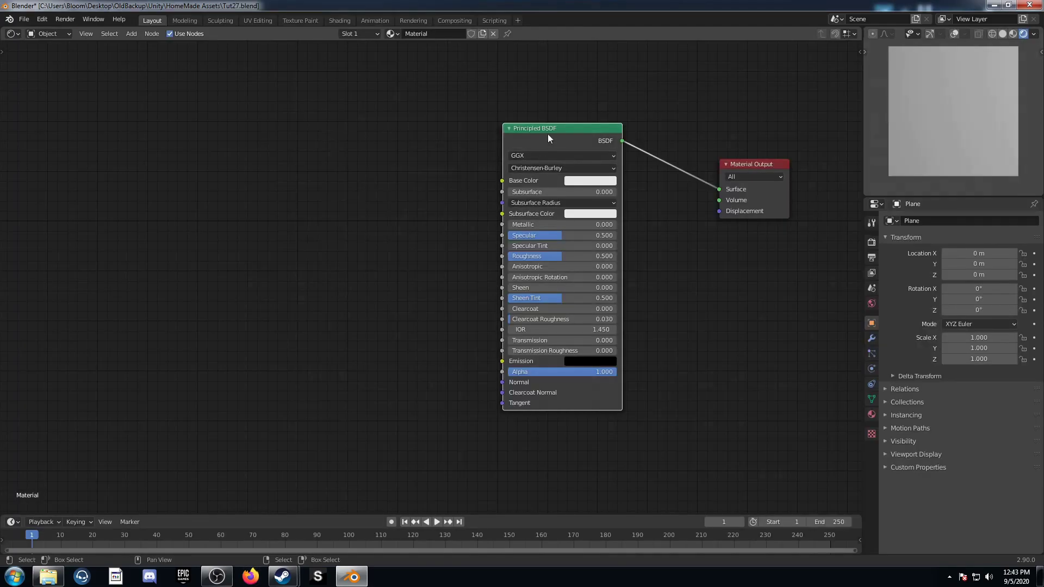
Delete the Principled BSDF node and add a Voronoi Texture node set to Distance To Edge
key("x")
key("shift+a")
left_click(539, 177)
type("vor")
key("Return")
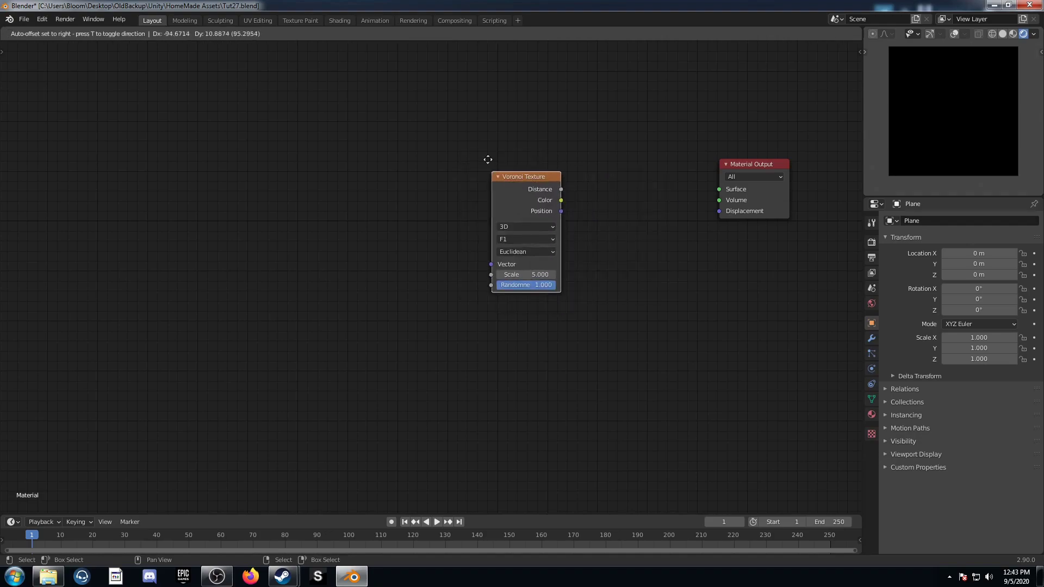
left_click(479, 137)
left_click(538, 218)
left_click(537, 261)
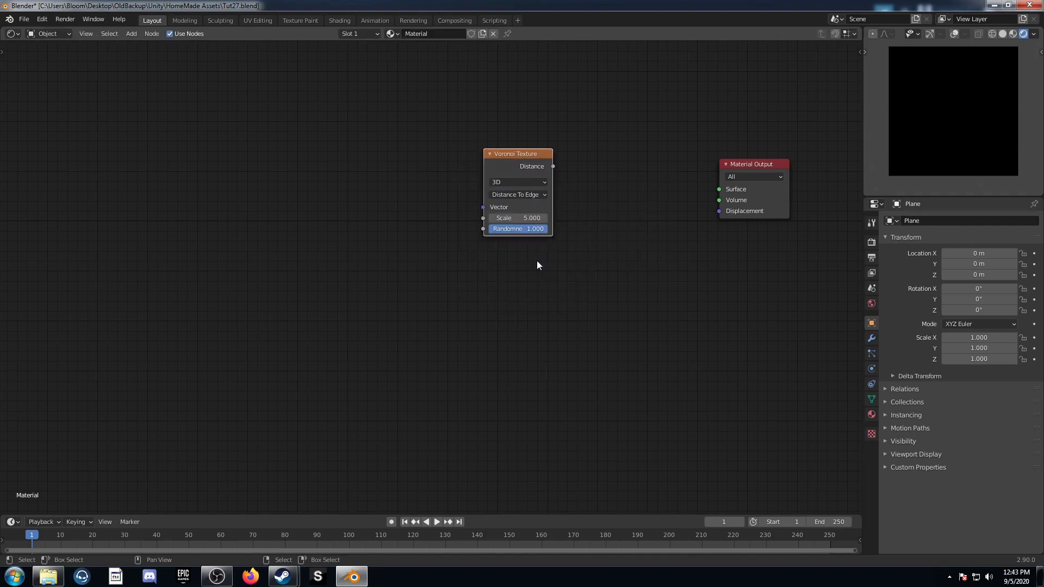
Preview the Voronoi Texture and feed its vector from the Object texture coordinates through a Mapping node
left_click(533, 168, "ctrl+shift")
middle_click_drag(359, 298, 475, 356)
key("ctrl+t")
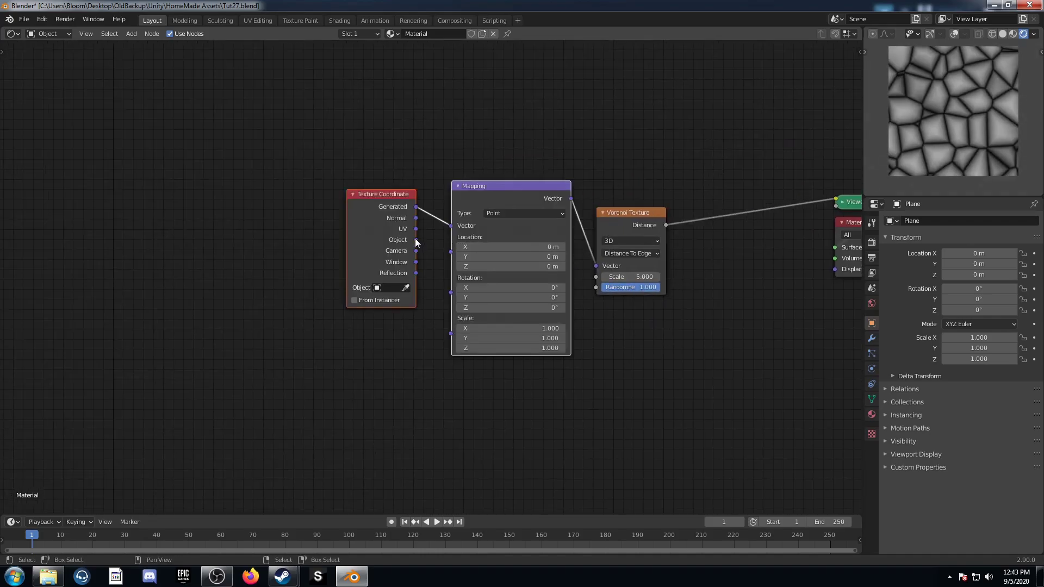
left_click_drag(415, 242, 452, 226)
left_click_drag(382, 201, 290, 207)
Set the Voronoi Texture's Randomness to 0 and move the Mapping and Voronoi nodes lower in the graph
left_click_drag(635, 288, 598, 287)
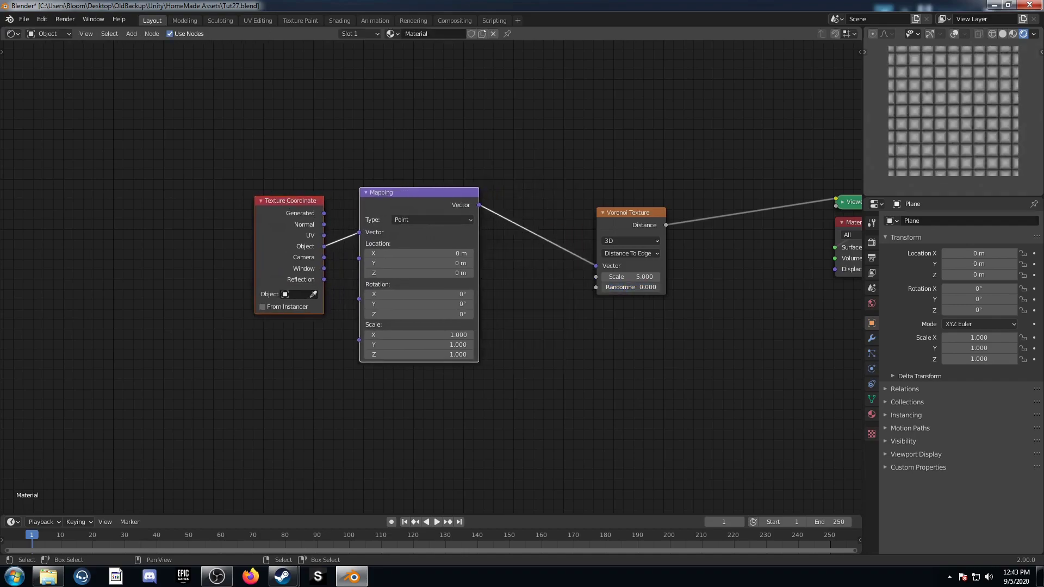
middle_click_drag(518, 311, 577, 312)
left_click(486, 197)
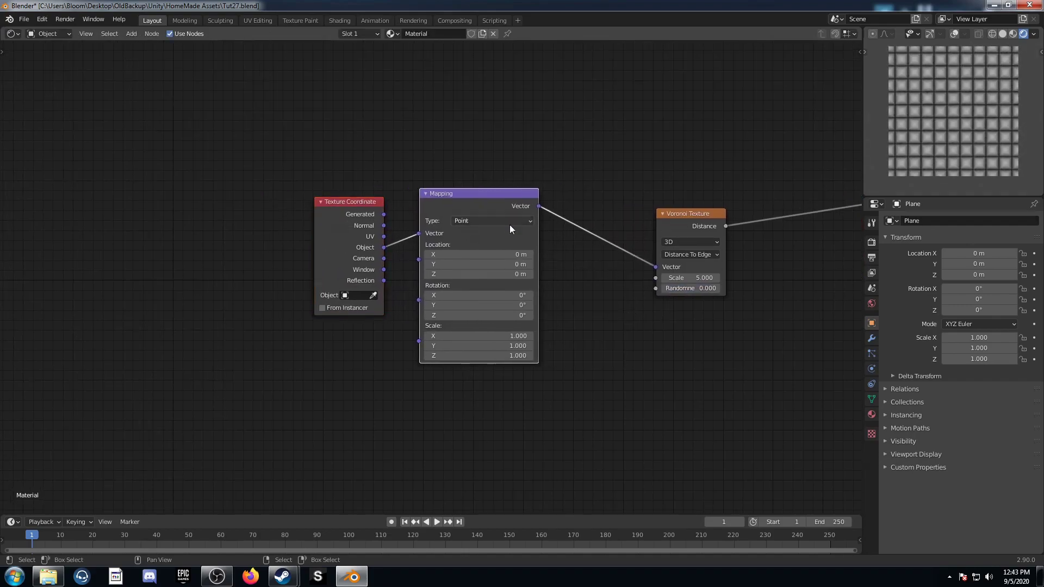
left_click_drag(498, 197, 511, 349)
left_click_drag(684, 219, 676, 325)
Add a Gradient Texture node above the Mapping node and feed its vector from the Object coordinates
key("shift+a")
left_click(502, 179)
type("gra")
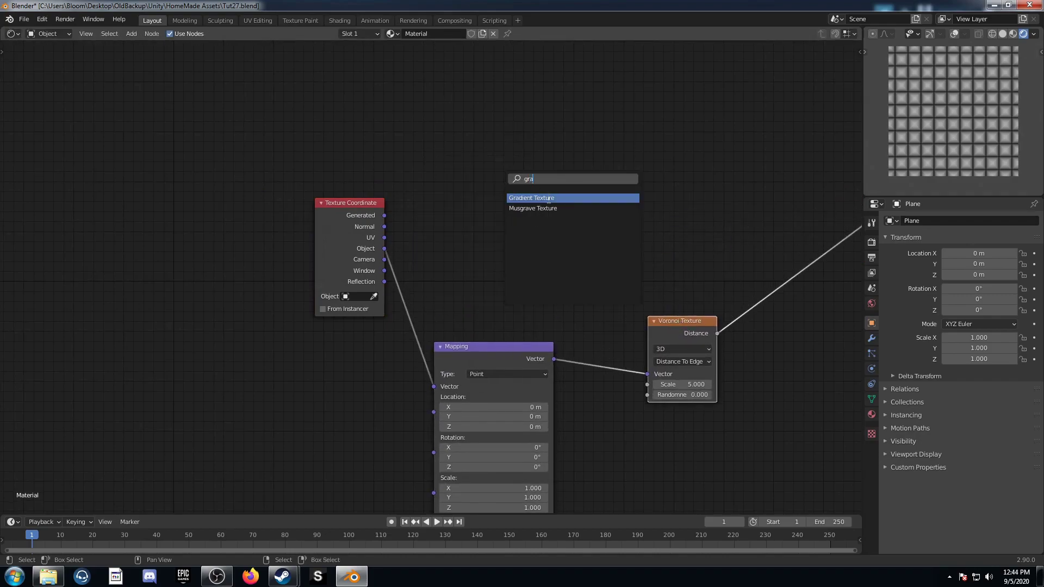
left_click(549, 199)
left_click(457, 203)
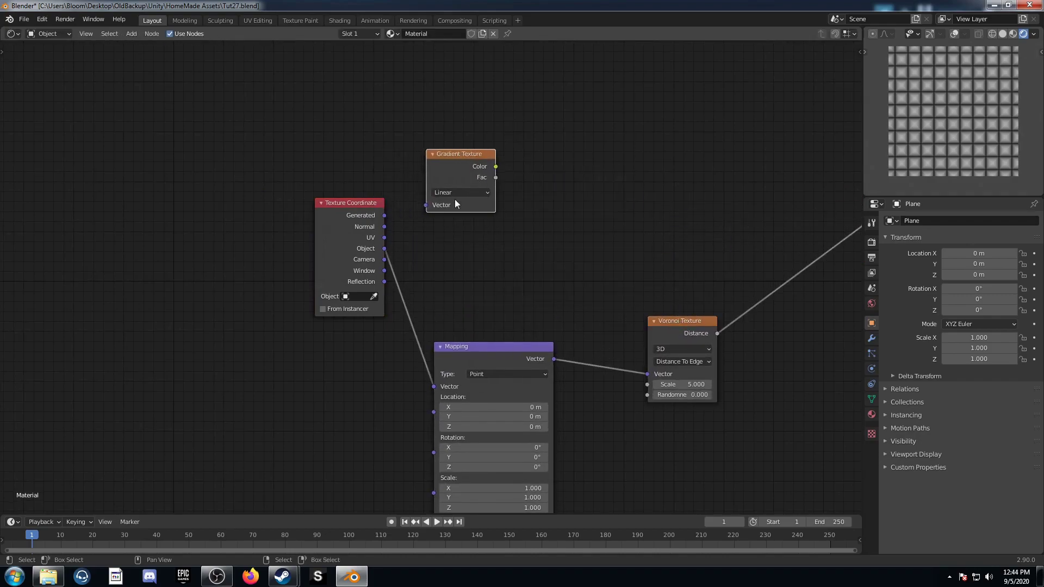
left_click_drag(384, 249, 425, 205)
Set the Gradient Texture to Quadratic sphere and preview its output on the plane
left_click(462, 192)
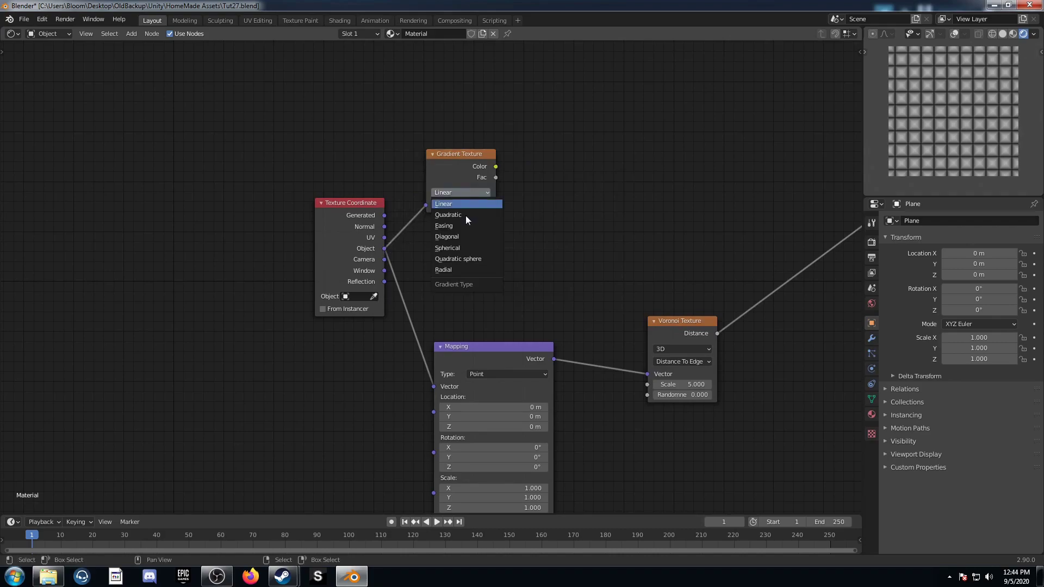
left_click(457, 259)
middle_click_drag(579, 239, 397, 284)
left_click(285, 198, "ctrl+shift")
middle_click_drag(487, 215, 467, 159)
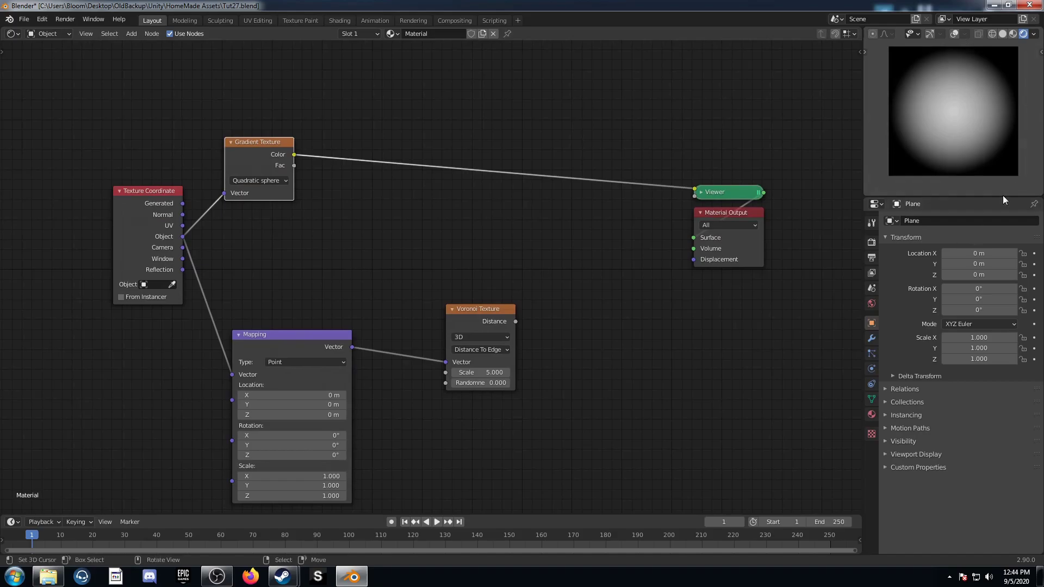
Insert a Noise Texture node on the link between the Gradient Texture and the Viewer
middle_click_drag(380, 214, 426, 219)
key("shift+a")
left_click(426, 218)
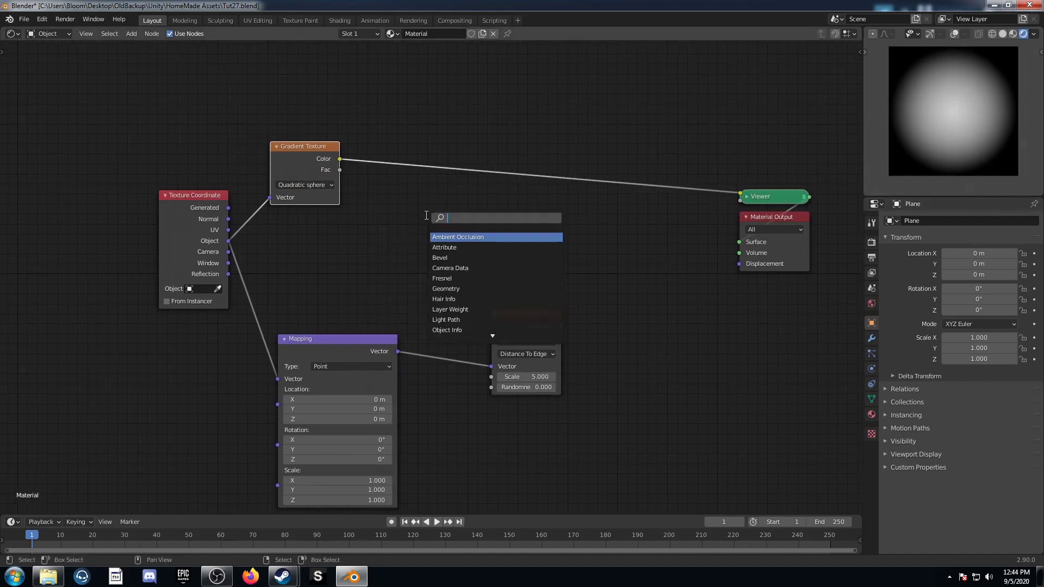
type("noise")
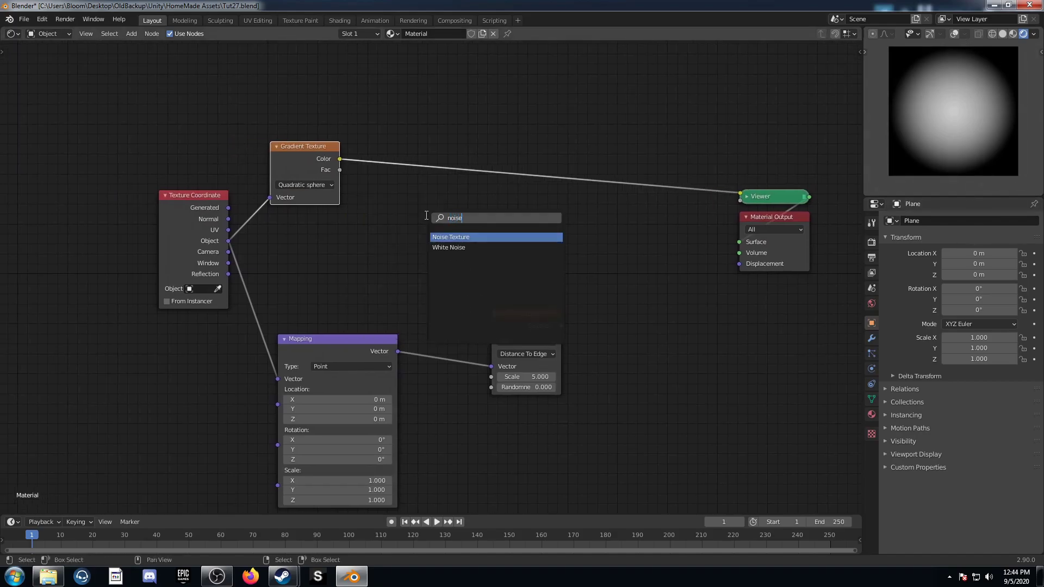
key("Return")
left_click(411, 141)
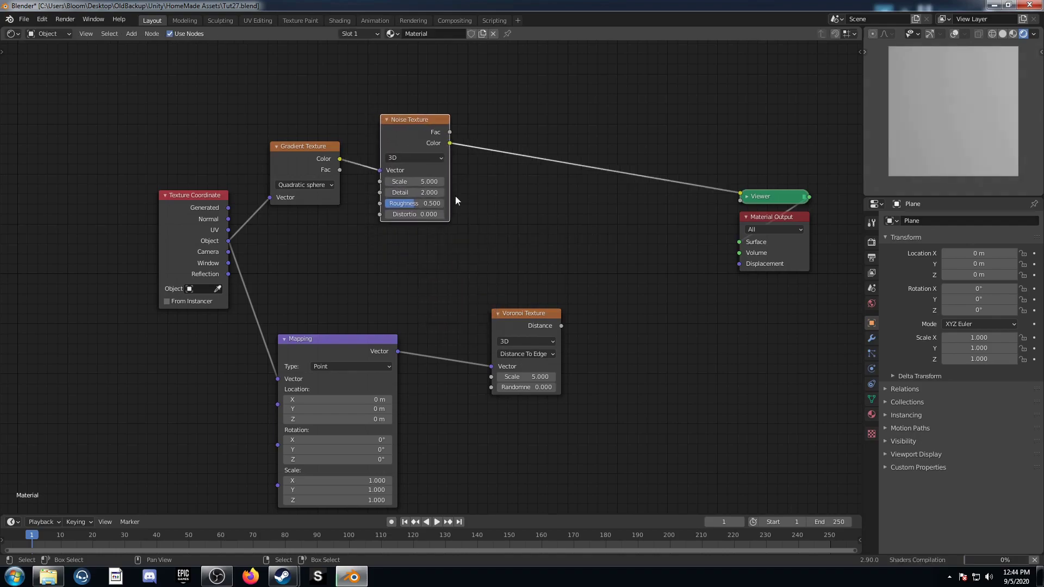
left_click_drag(412, 136, 401, 109)
Insert a ColorRamp node on the link between the Noise Texture's Color output and the Viewer
key("shift+a")
left_click(535, 216)
type("v")
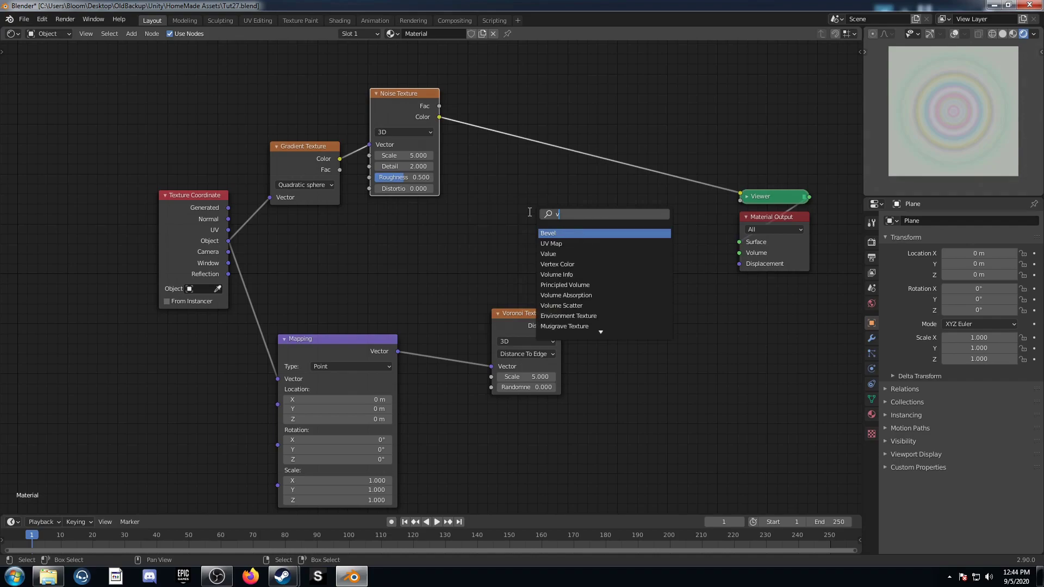
key("BackSpace")
type("cilo")
key("BackSpace")
key("BackSpace")
key("BackSpace")
type("olor")
key("Down")
key("Return")
left_click(494, 98)
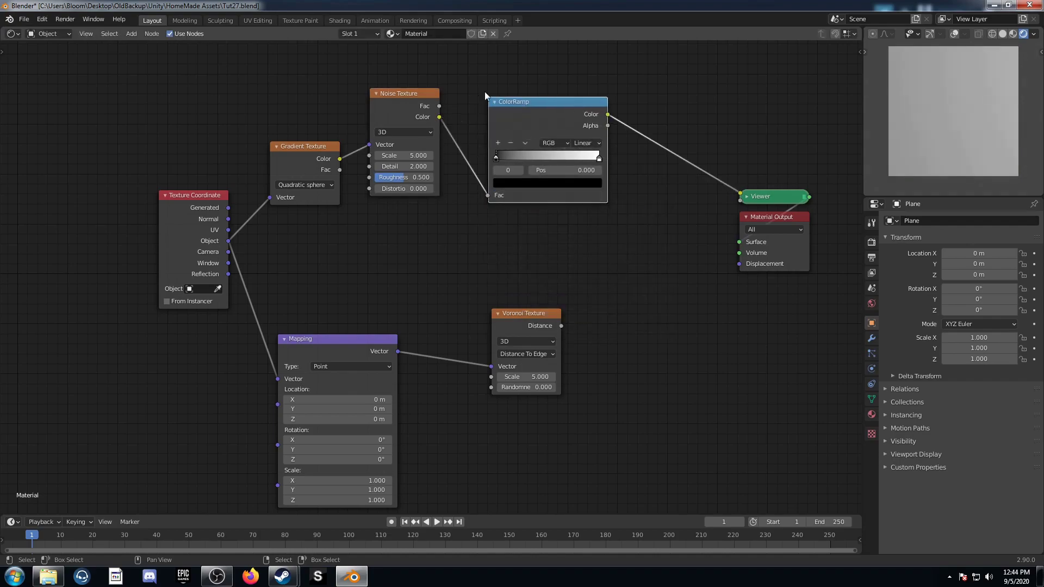
Set the position of the ColorRamp's black stop to 0.39
left_click(565, 170)
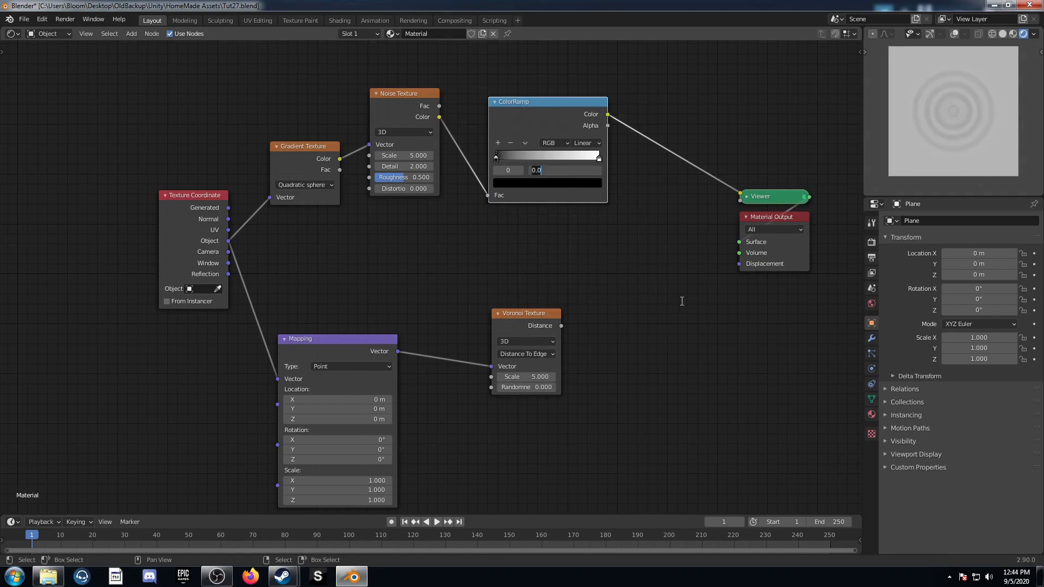
type(".39")
key("Return")
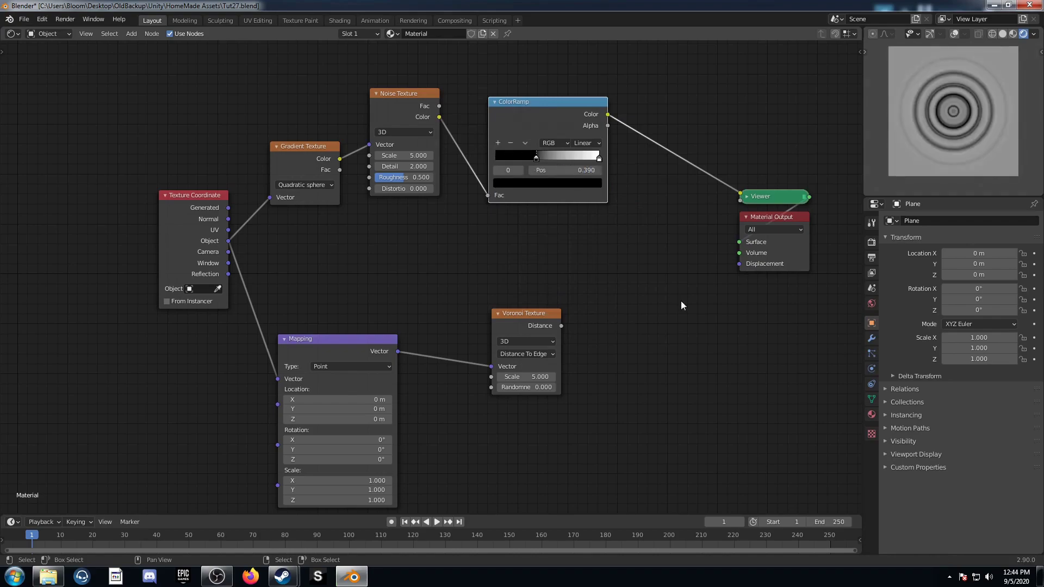
Insert a Math node between the ColorRamp and the Viewer and set its operation to Multiply
key("shift+a")
left_click(617, 264)
type("math")
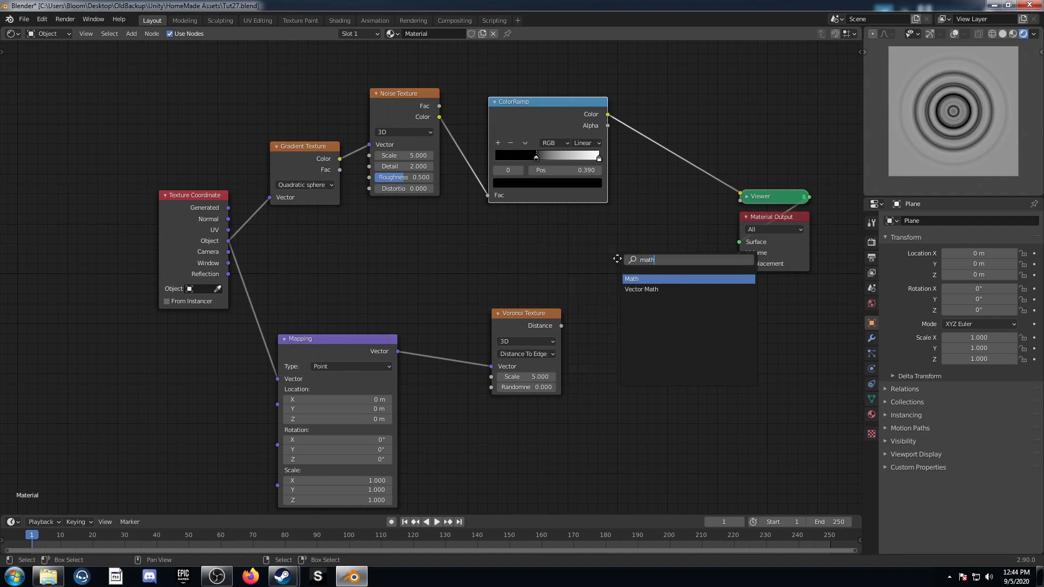
key("Return")
left_click(648, 108)
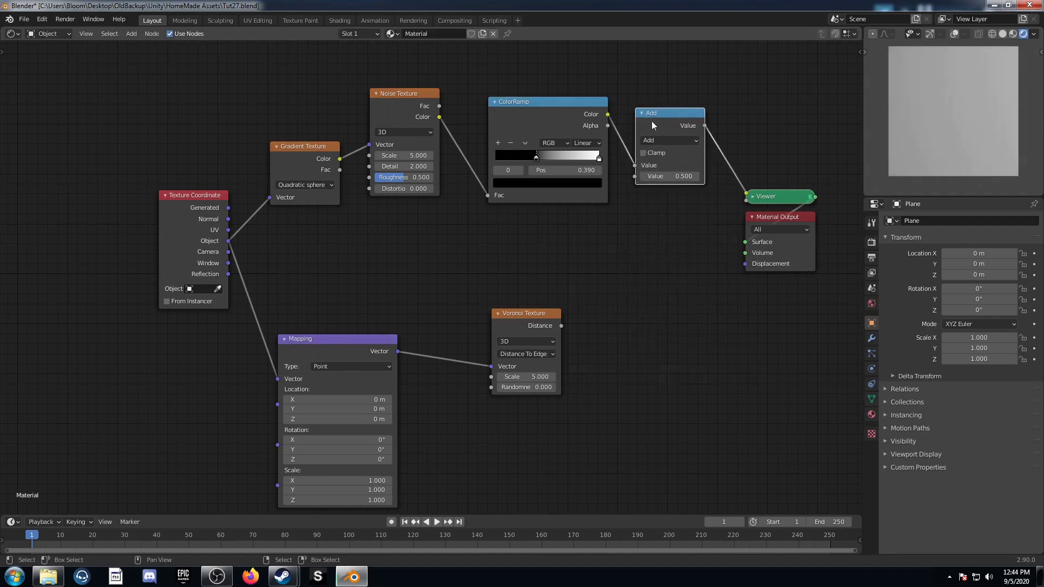
left_click(683, 140)
left_click(400, 200)
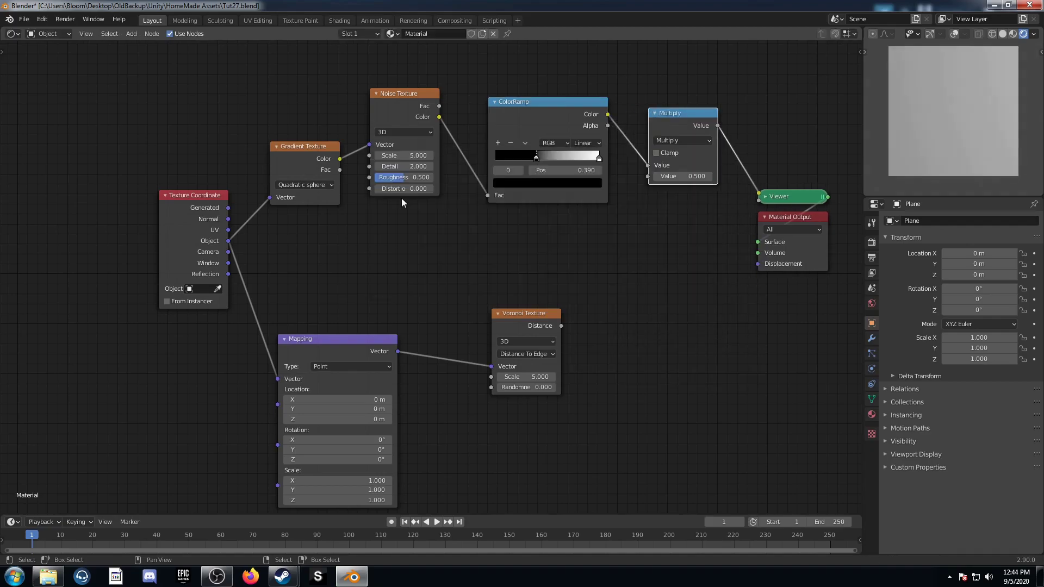
Set the Multiply node's second value to 9.7
left_click(683, 176)
type("9")
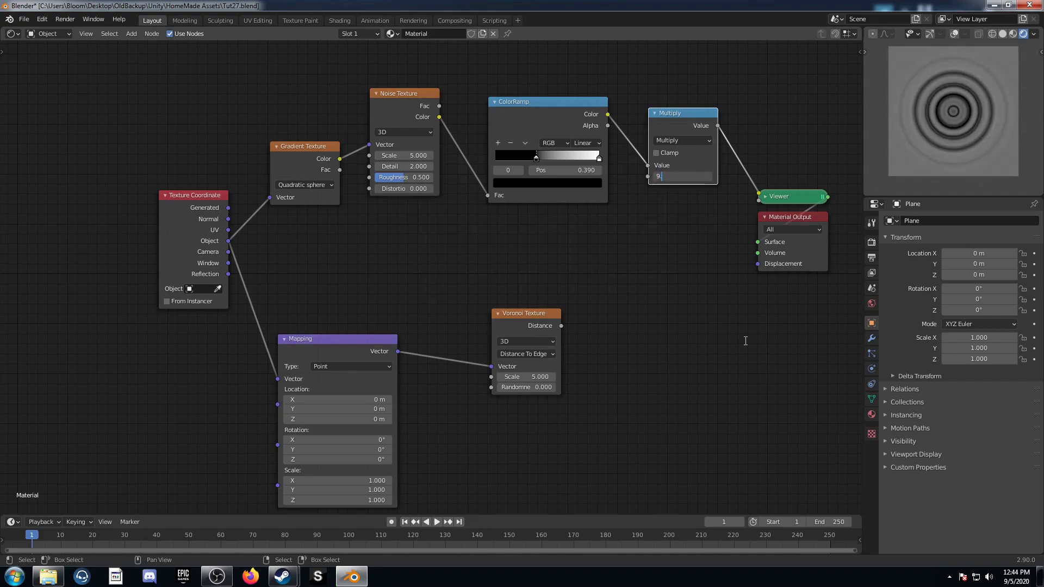
type(".7")
key("Return")
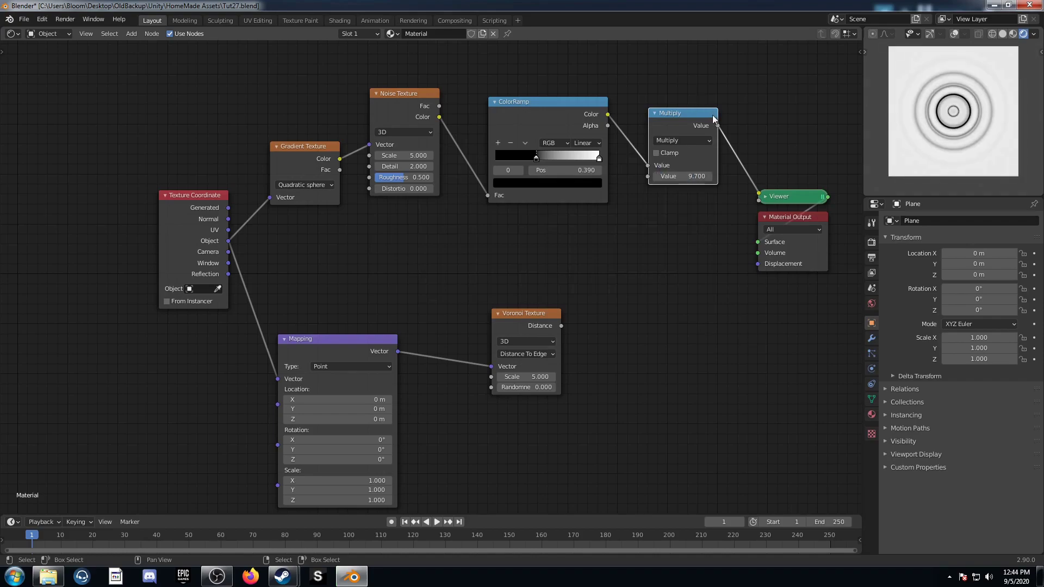
Connect the Multiply node's output to the Voronoi Texture's Scale, shift the Voronoi node over, and preview it
left_click_drag(719, 126, 491, 377)
left_click_drag(555, 315, 625, 282)
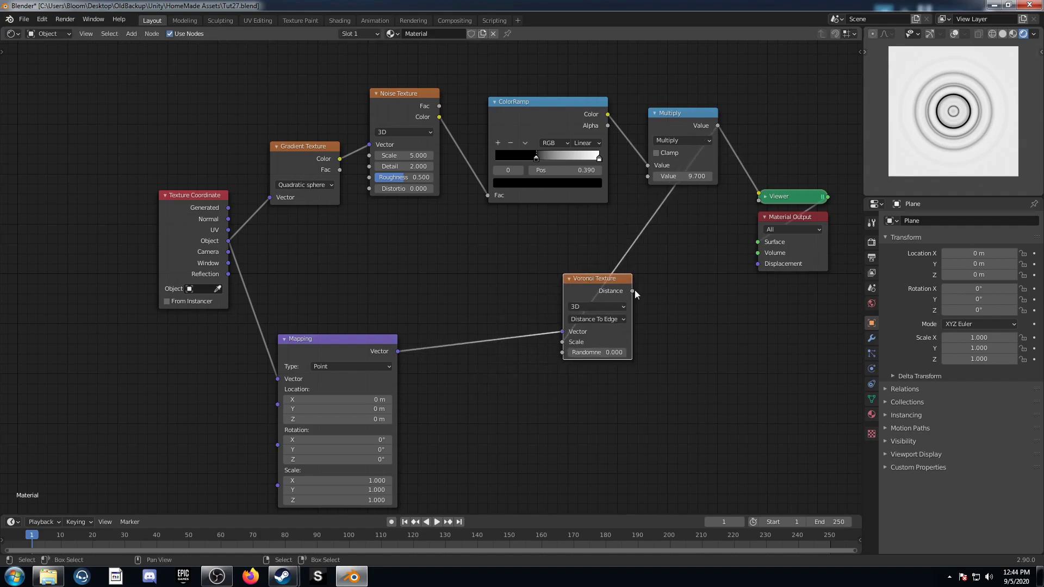
left_click(626, 281, "ctrl+shift")
Move the Viewer and Material Output nodes together to free space after the Voronoi Texture
middle_click_drag(659, 357, 535, 333)
left_click_drag(651, 105, 816, 365)
key("g")
left_click(747, 413)
Insert a Mix color node after the Voronoi Texture and place a duplicate of it between it and the Viewer
scroll(544, 378, "up", 5)
key("shift+a")
left_click(603, 358)
type("mix")
key("Return")
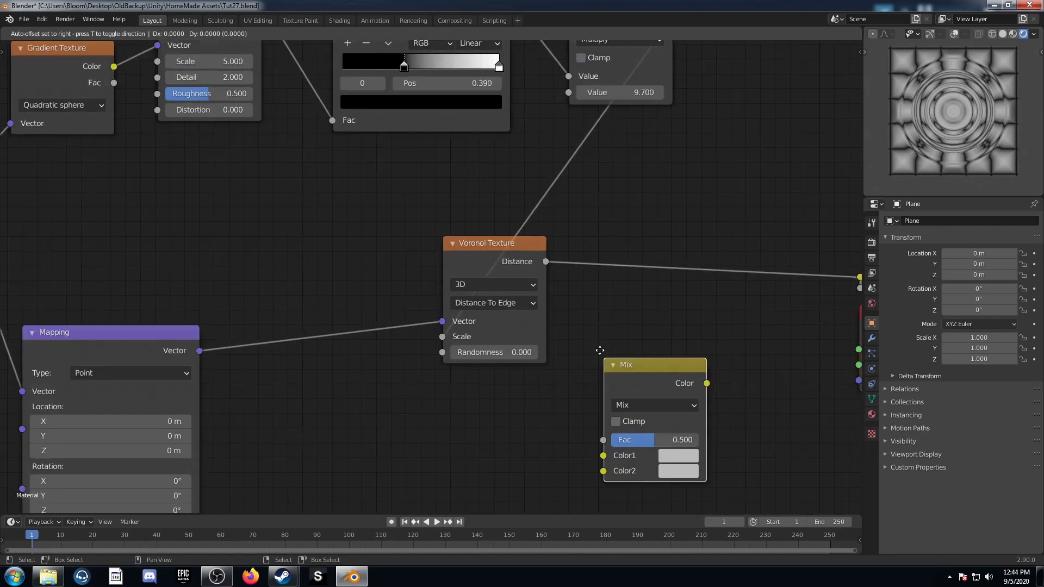
left_click(603, 231)
scroll(630, 433, "down", 5, "ctrl")
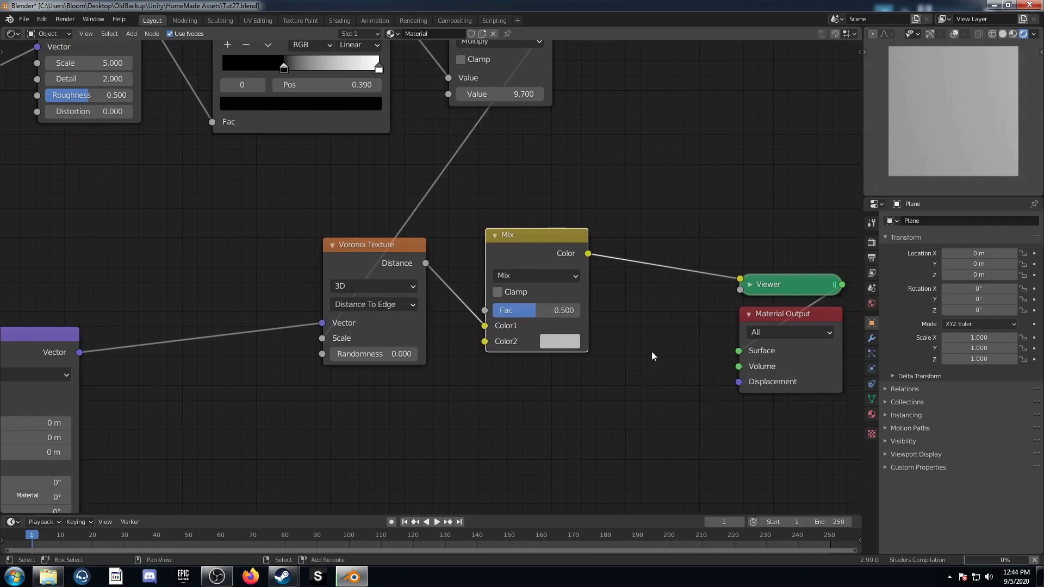
key("shift+d")
left_click(760, 345)
Set the first Mix node's blend mode to Color Burn and the second's to Color Dodge
left_click(563, 278)
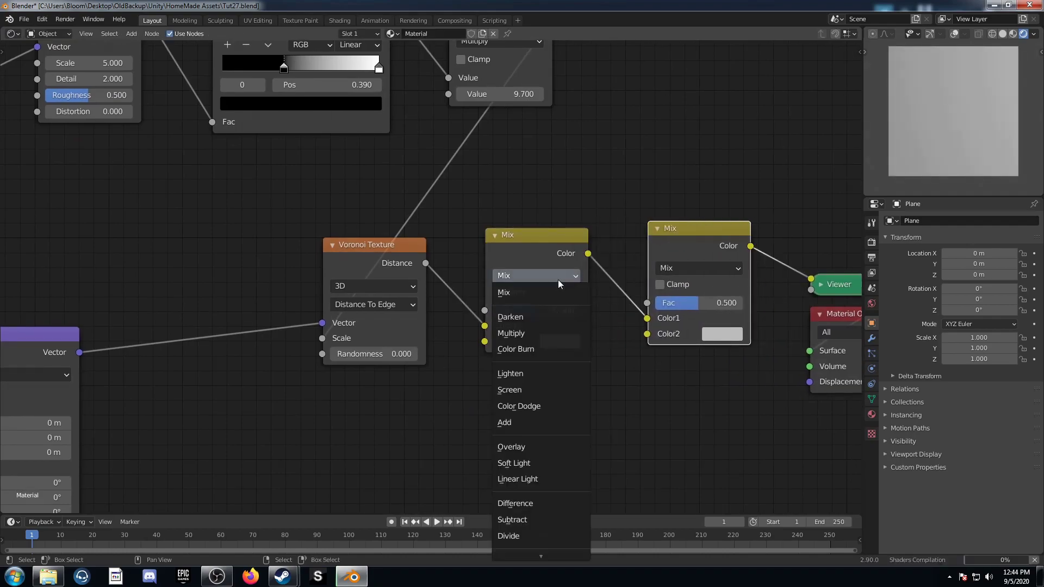
left_click(537, 348)
left_click(688, 269)
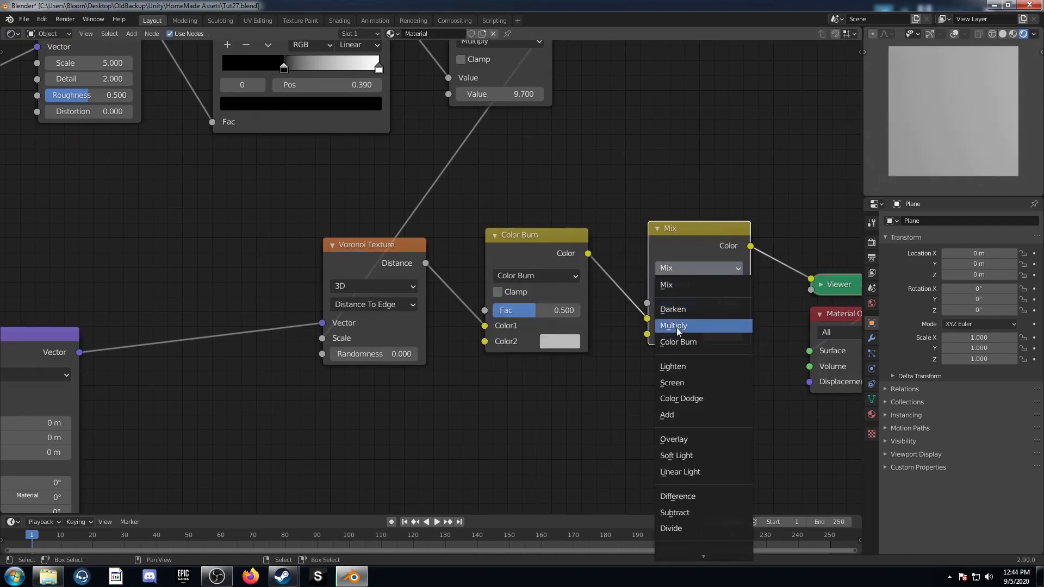
left_click(689, 398)
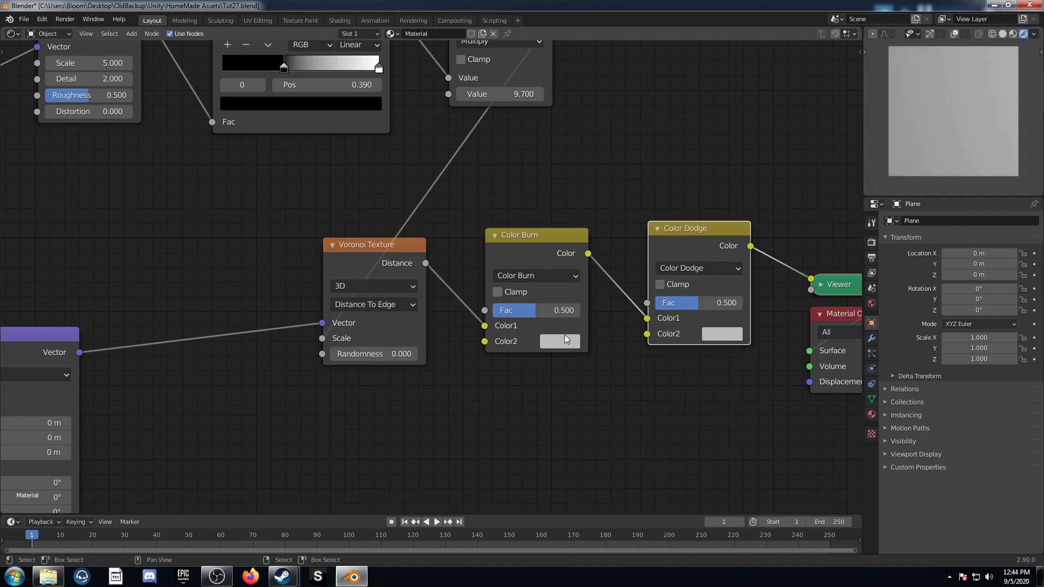
Set Color2 of the Color Burn node to black and Color2 of the Color Dodge node to white
left_click(553, 341)
scroll(627, 185, "down", 10)
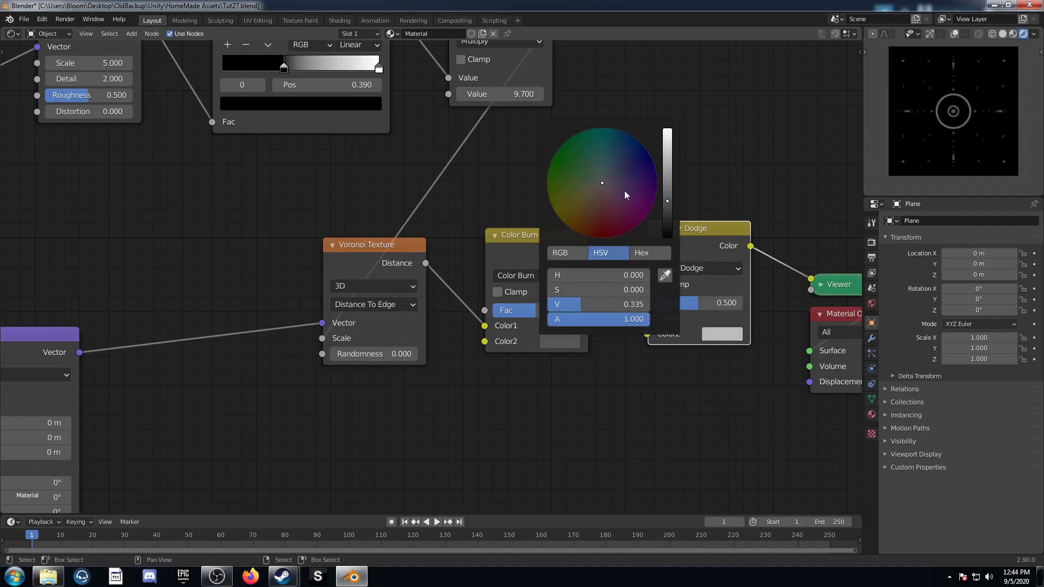
left_click(722, 333)
scroll(753, 203, "up", 4)
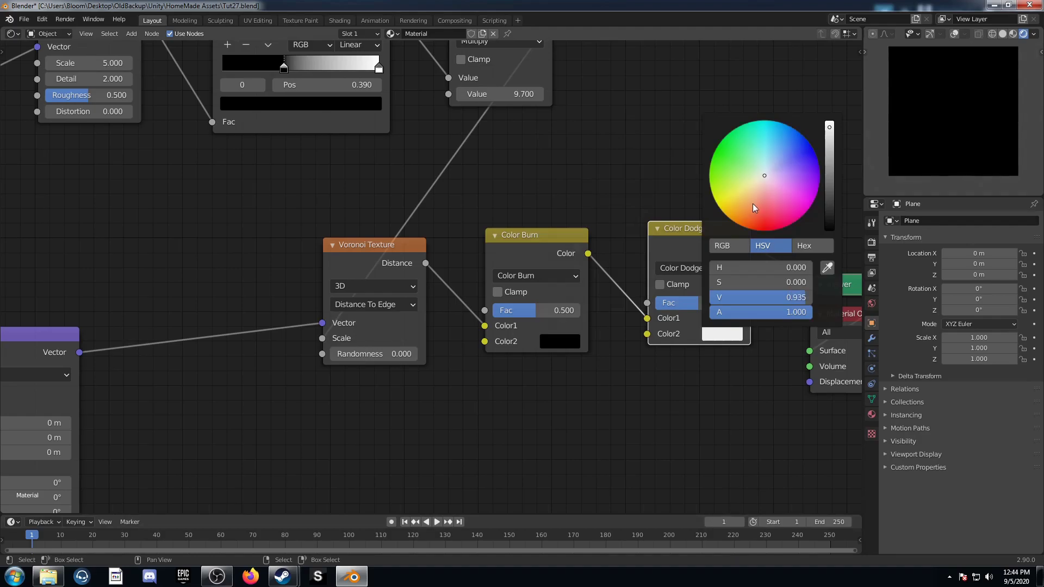
Set the Color Burn node's Fac to 0.07 and the Color Dodge node's Fac to 1
double_click(557, 313)
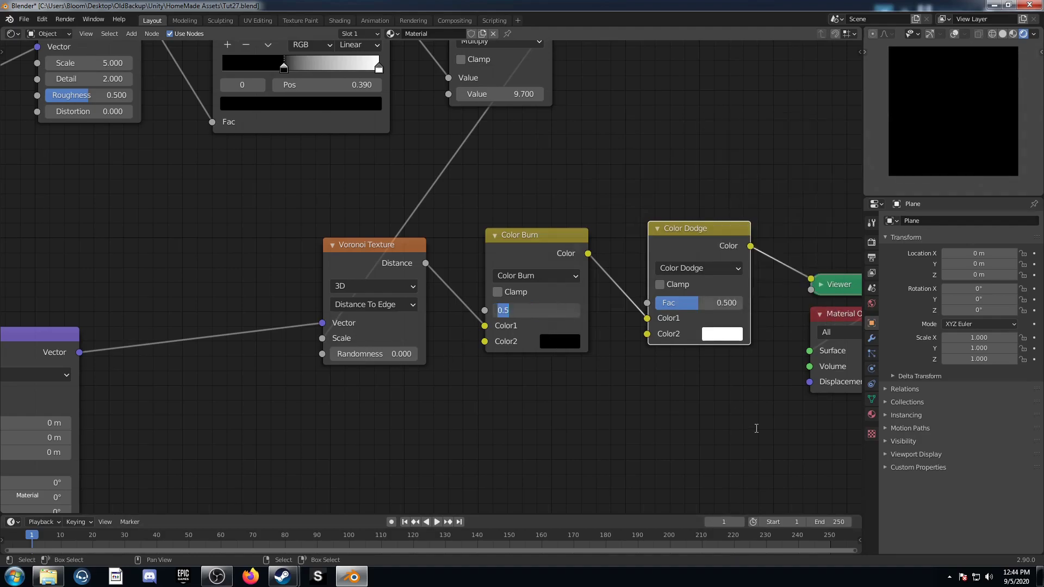
type(".07")
key("Return")
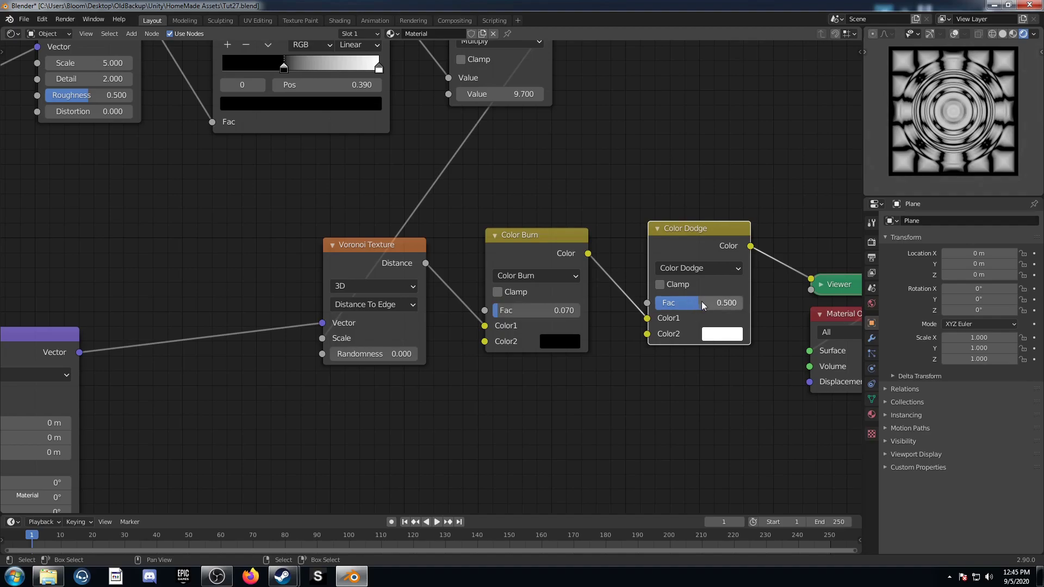
left_click_drag(694, 305, 736, 311)
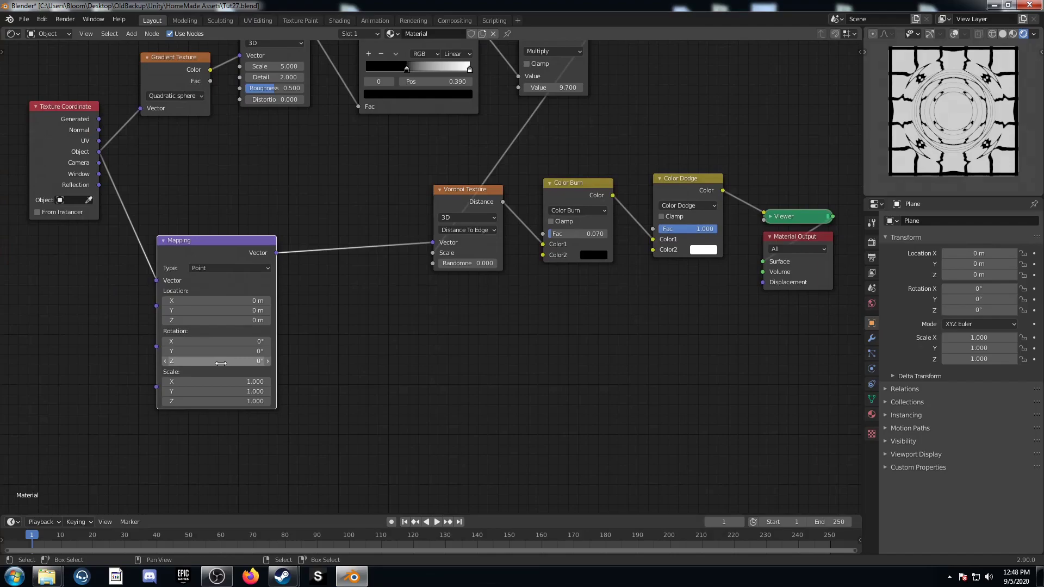
Set the Mapping node's Z rotation to 45° and view the whole node tree
scroll(222, 375, "up", 2)
left_click(224, 366)
type("45")
key("Return")
scroll(430, 302, "down", 1)
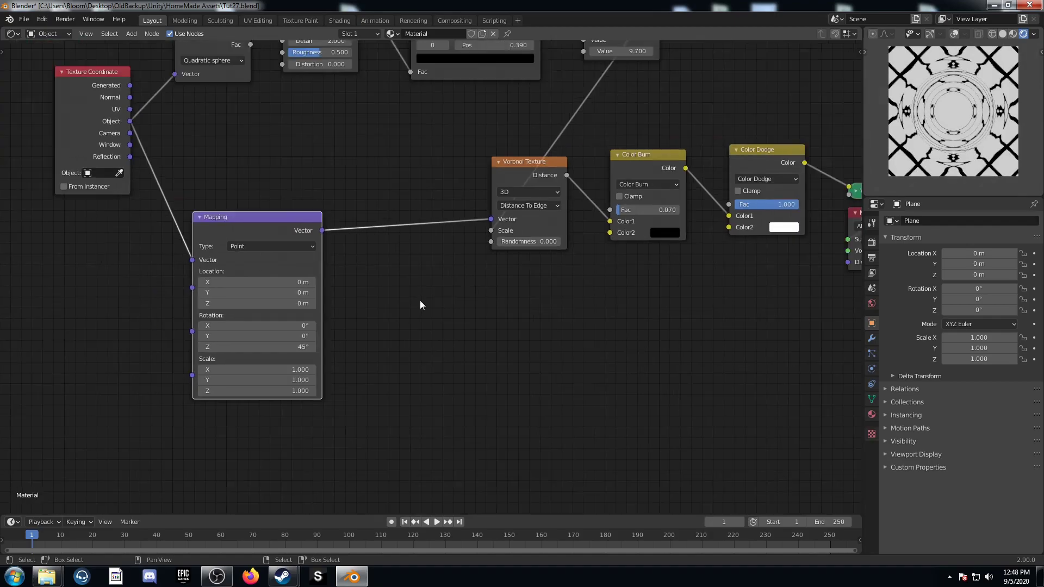
key("Home")
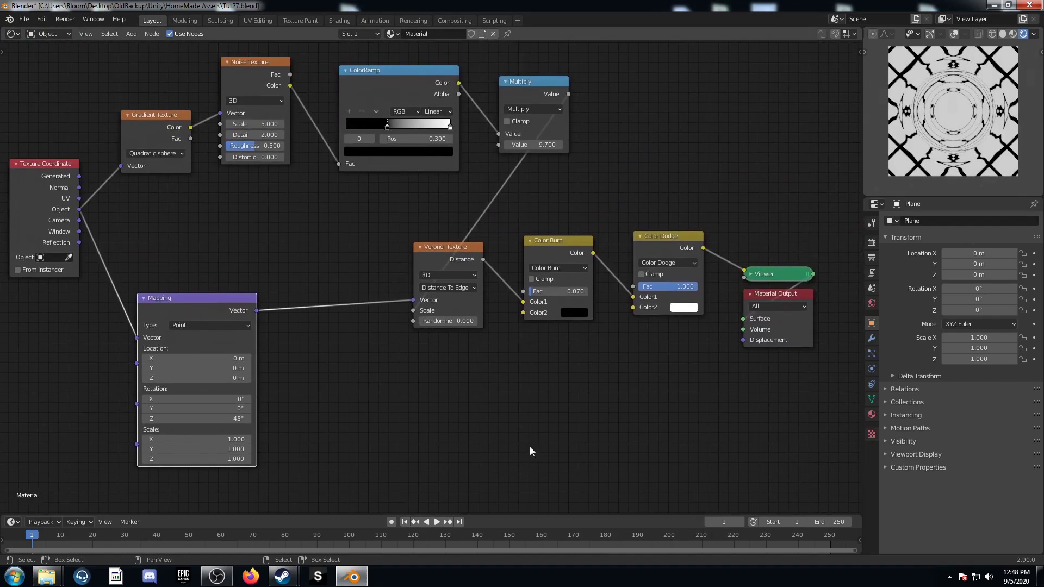
key("ctrl+space")
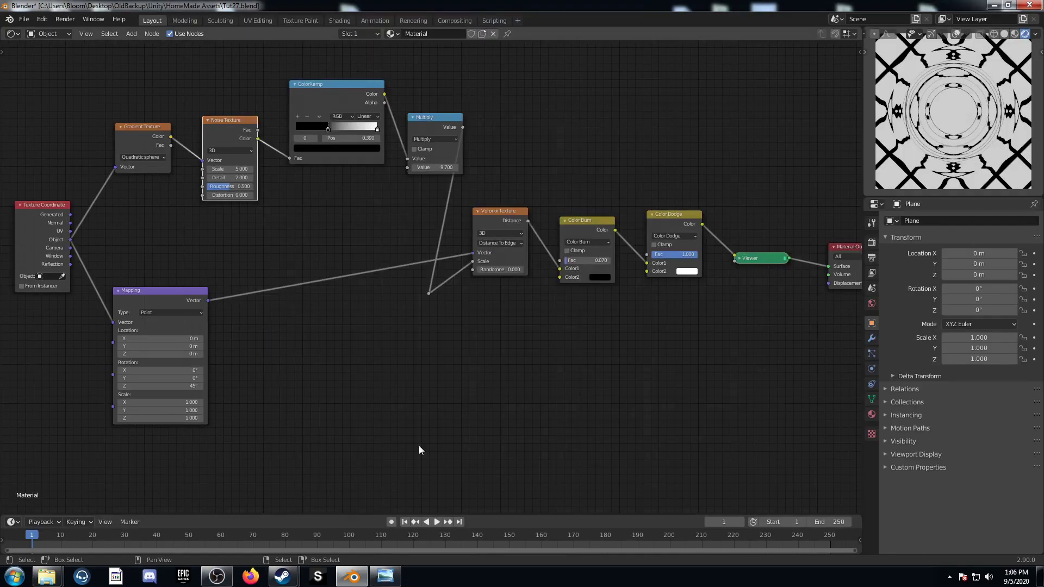
Try a higher Fac of about 0.312 on the Color Burn node and undo the change
middle_click_drag(314, 423, 300, 457)
scroll(339, 400, "up", 2)
middle_click_drag(339, 396, 286, 399)
mouse_move(553, 280)
left_mouse_down()
mouse_move(577, 280)
mouse_move(563, 279)
left_mouse_up()
left_click_drag(673, 275, 634, 273)
key("ctrl+z")
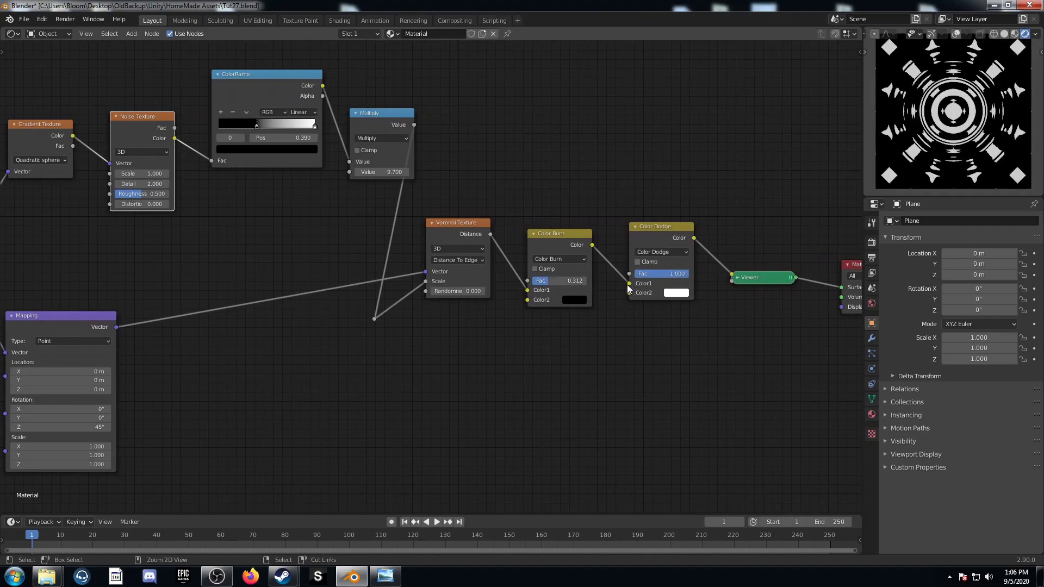
key("ctrl+z")
Try moving the ColorRamp's white stop to position 0.677 and undo the move
mouse_move(393, 172)
left_mouse_down()
mouse_move(376, 173)
mouse_move(392, 173)
left_mouse_up()
left_click_drag(314, 126, 289, 124)
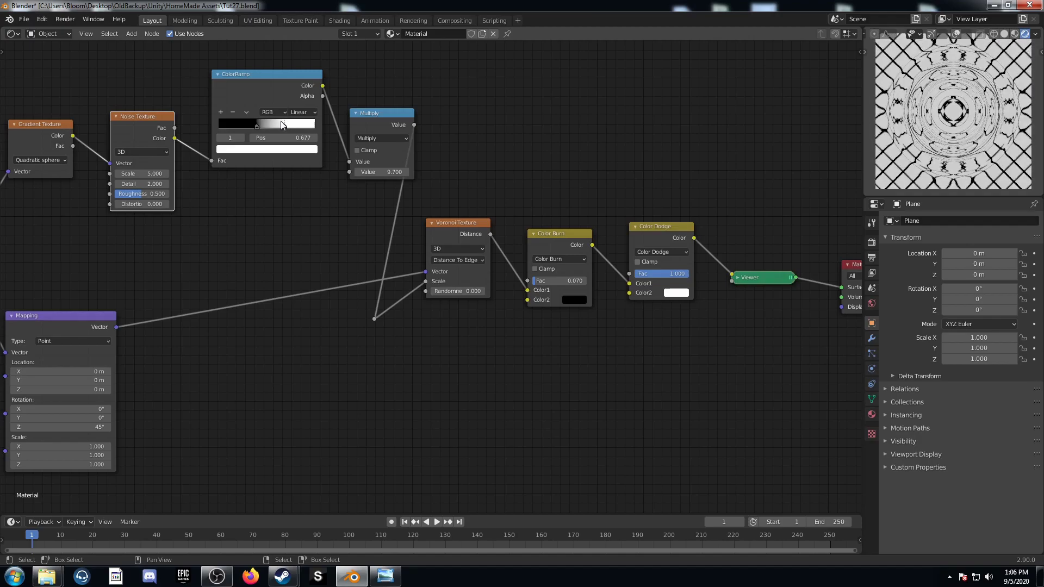
key("ctrl+z")
Try a Randomness of about 0.292 on the Voronoi Texture and a different Scale on the Noise Texture
middle_click_drag(152, 391, 433, 254)
mouse_move(690, 210)
left_mouse_down()
mouse_move(736, 211)
mouse_move(673, 212)
left_mouse_up()
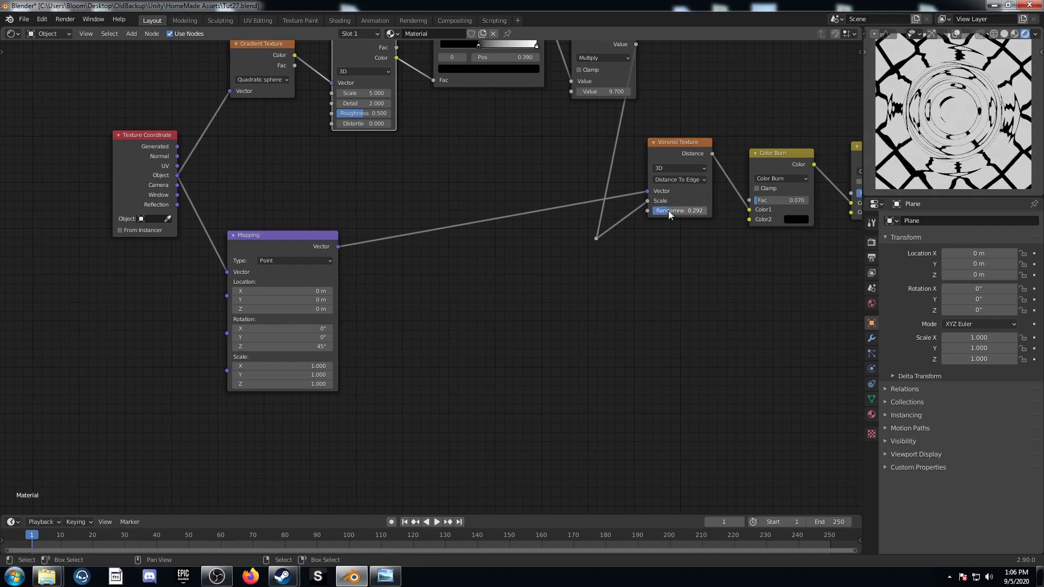
middle_click_drag(374, 202, 462, 292)
left_click_drag(450, 182, 479, 183)
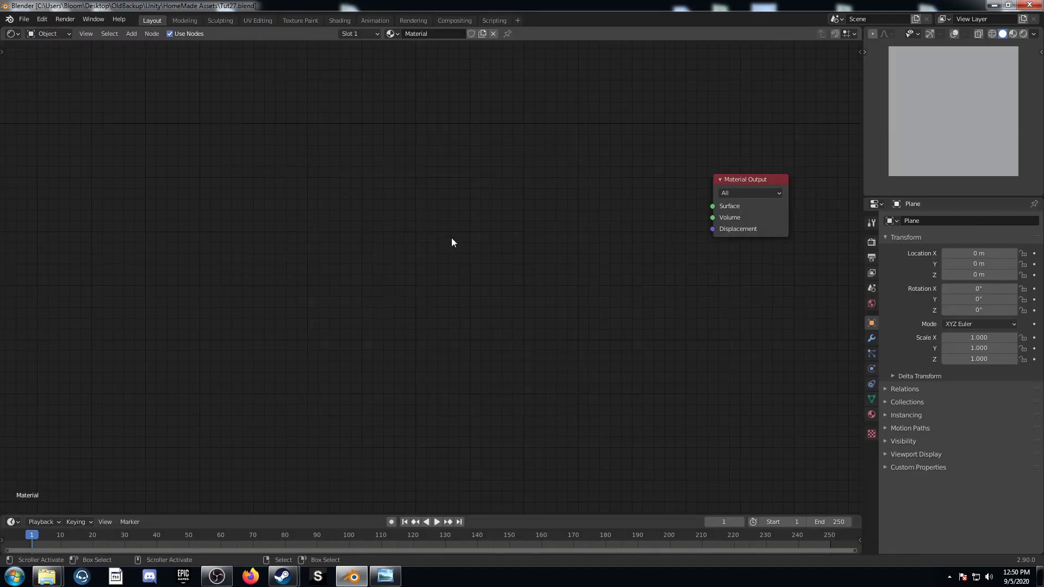
Add a Voronoi Texture node before the Material Output in the empty material
key("shift+a")
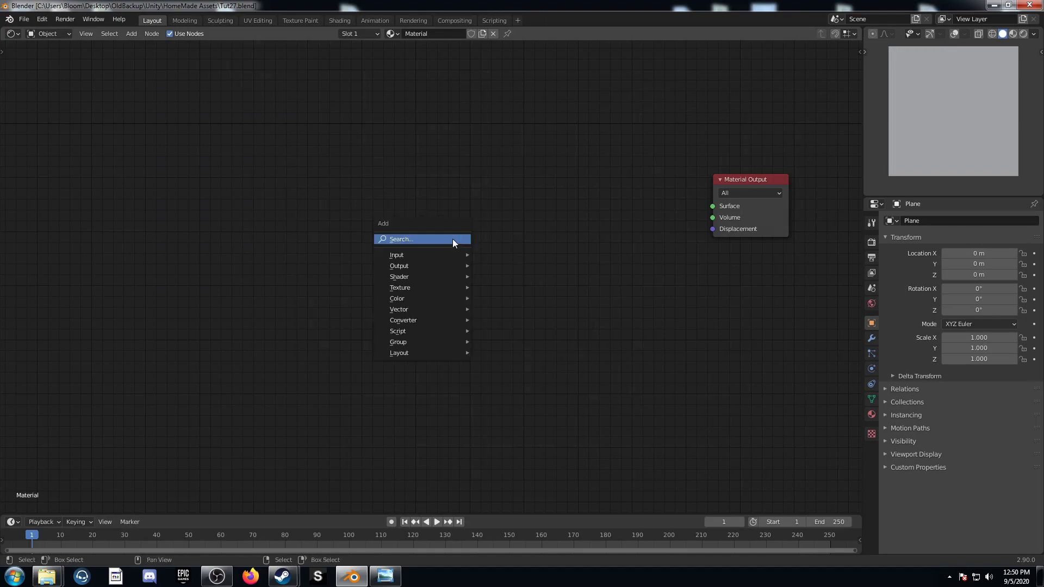
left_click(452, 239)
type("vr")
key("BackSpace")
type("or")
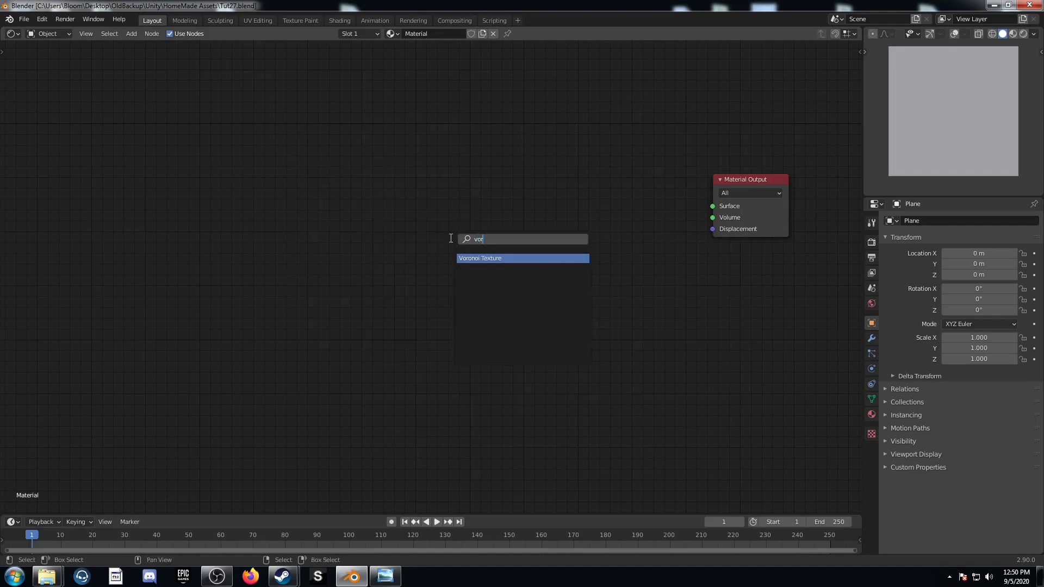
key("Return")
left_click(428, 168)
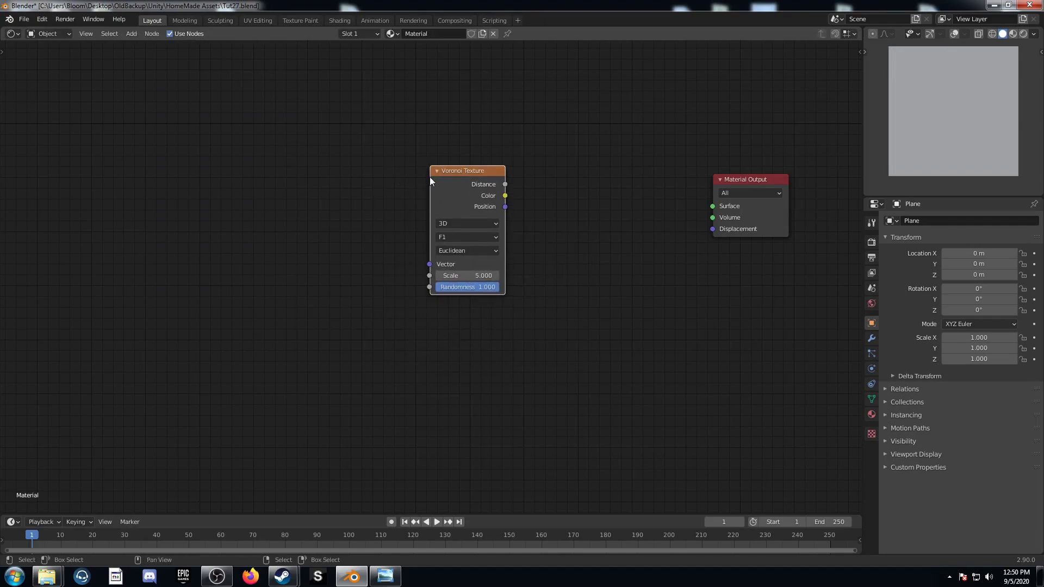
Set the Voronoi Texture's feature output to Smooth F1 and its distance metric to Minkowski
left_click(468, 236)
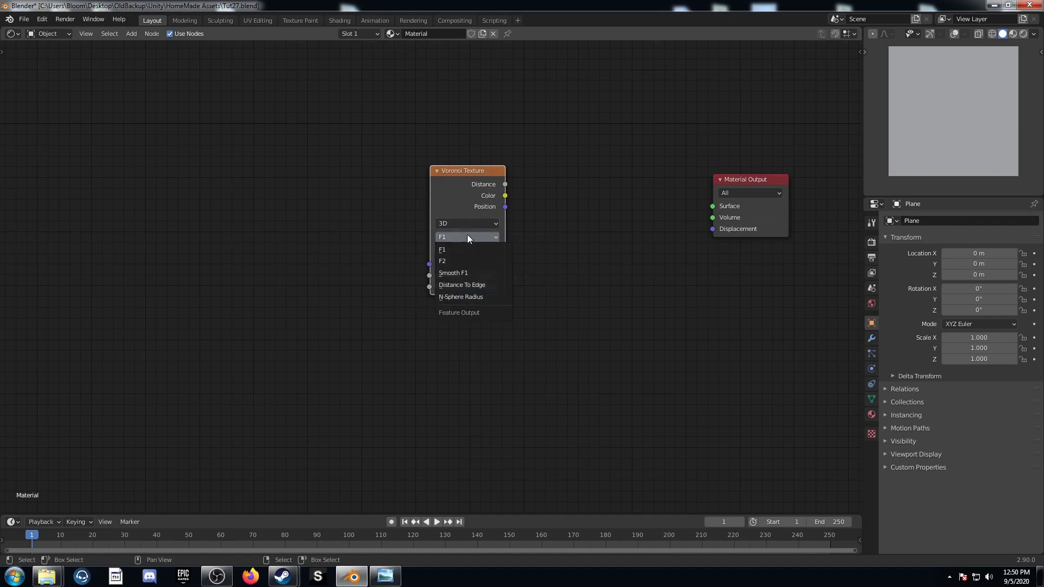
left_click(471, 276)
left_click(485, 251)
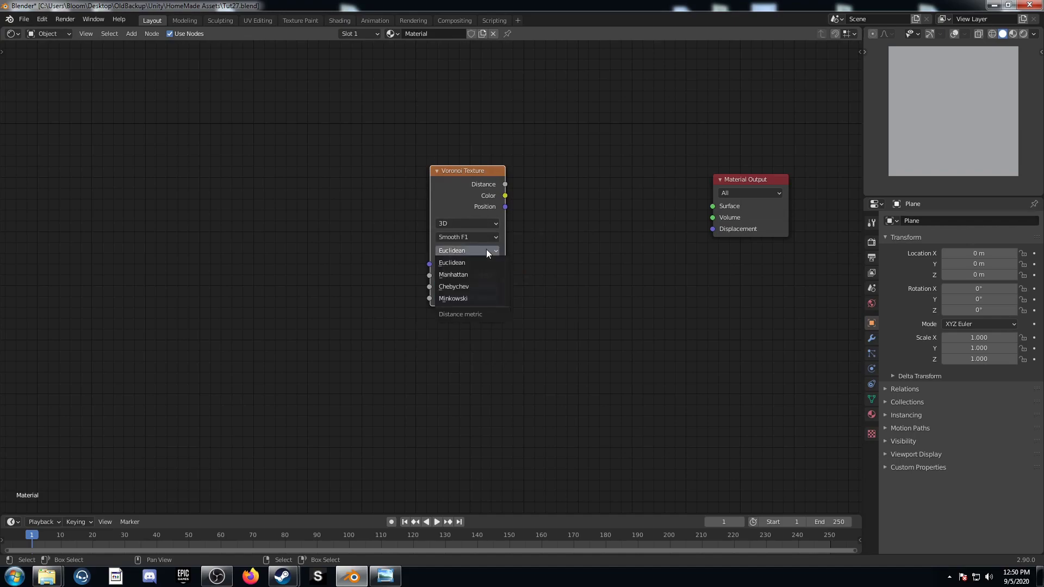
left_click(477, 298)
Preview the Voronoi Texture through a Viewer node placed before the Material Output, with the viewport in rendered shading
left_click(459, 171, "ctrl+shift")
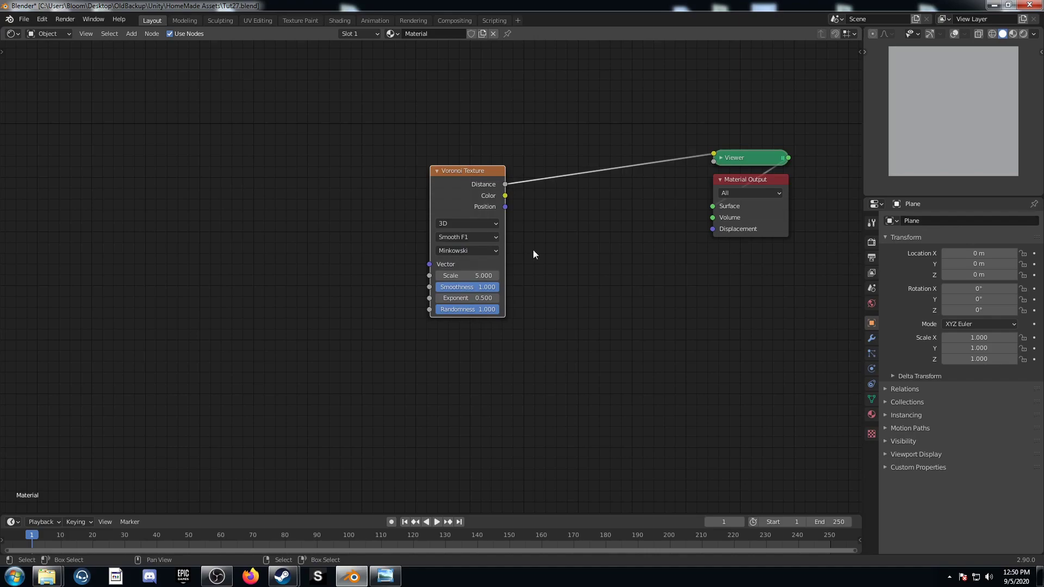
scroll(543, 253, "up", 1)
left_click(824, 130)
left_click_drag(823, 128, 660, 176)
key("z")
left_click(961, 60)
Add Texture Coordinate and Mapping nodes to the Voronoi Texture and feed the Mapping vector from the Object output
middle_click_drag(377, 309, 446, 370)
left_click(549, 211)
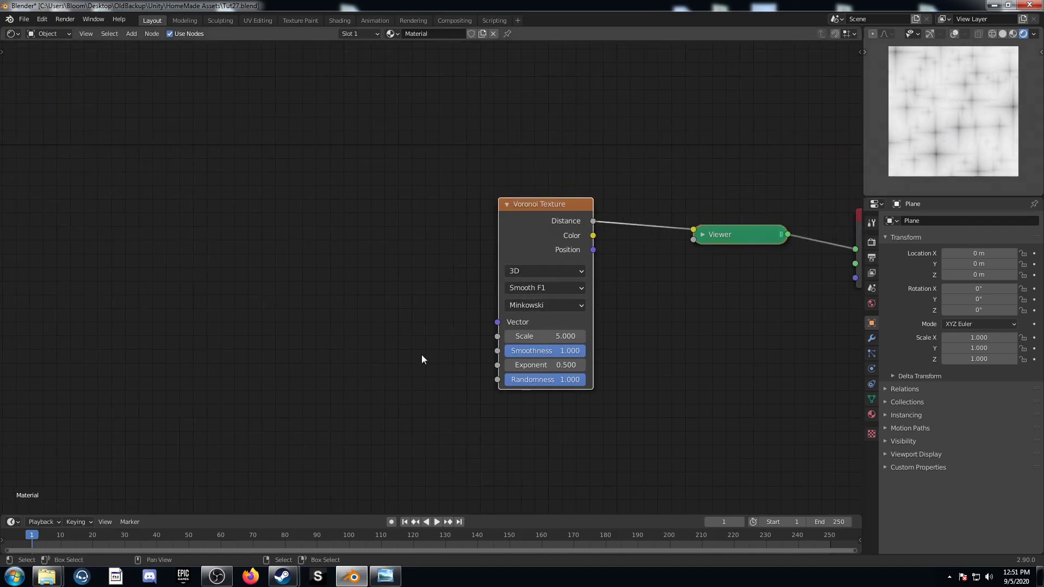
key("ctrl+t")
middle_click_drag(260, 325, 406, 223)
left_click(252, 162)
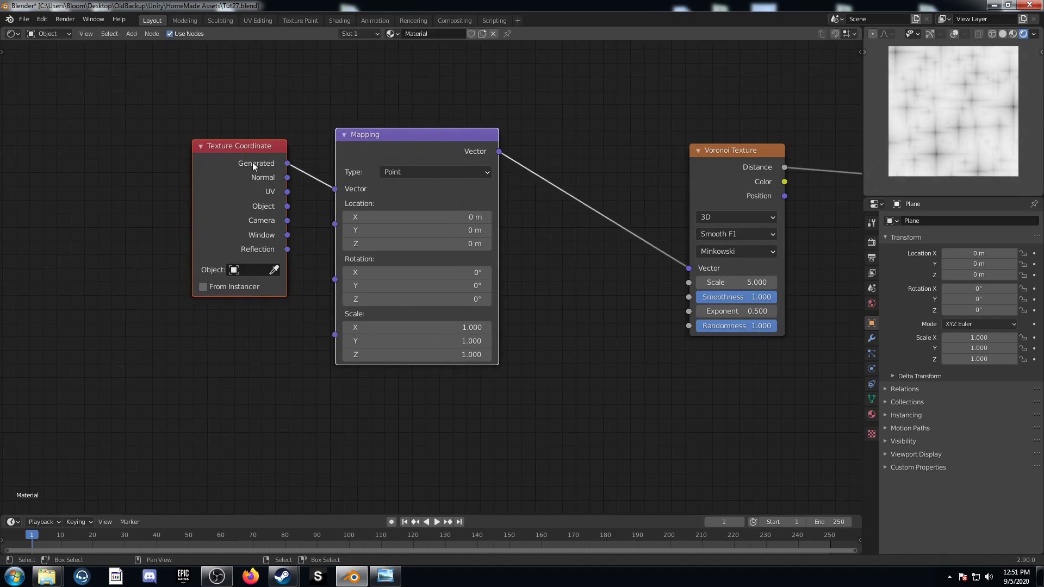
left_click_drag(287, 207, 335, 189)
scroll(341, 188, "down", 2)
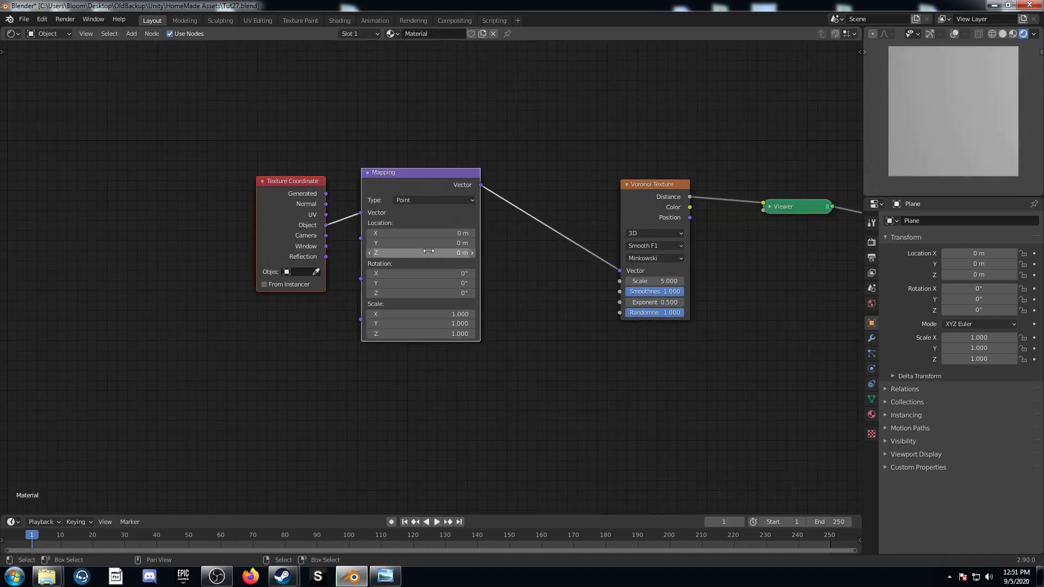
Spread the input nodes out, placing the Mapping node lower than the Texture Coordinate node
middle_click_drag(433, 264, 478, 313)
left_click_drag(348, 232, 286, 189)
left_click_drag(414, 196, 430, 303)
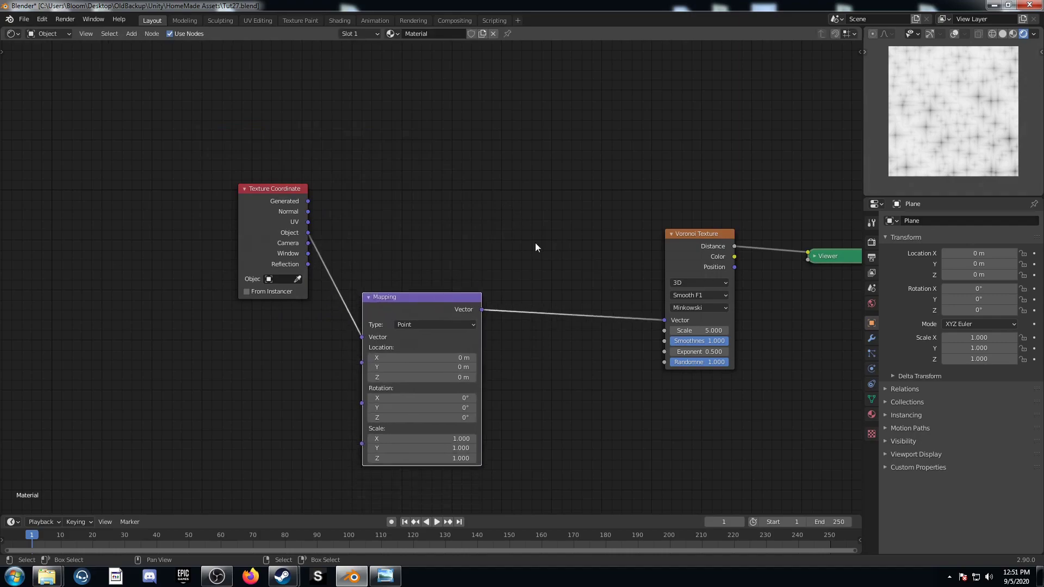
Insert a Noise Texture between the Mapping and Voronoi Texture nodes and set its Scale to 2.7
key("shift+a")
type("noise")
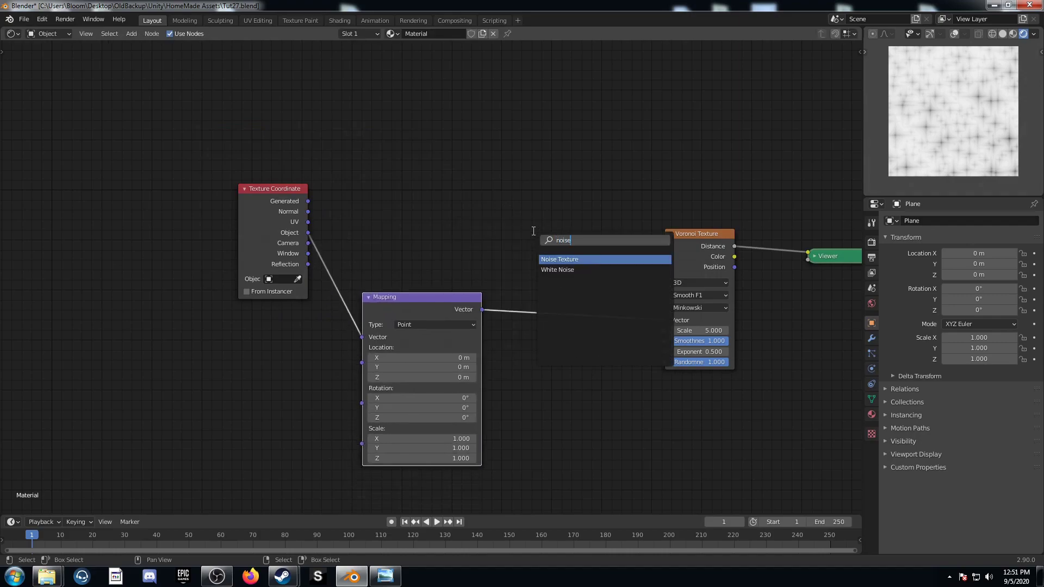
key("Return")
left_click(524, 255)
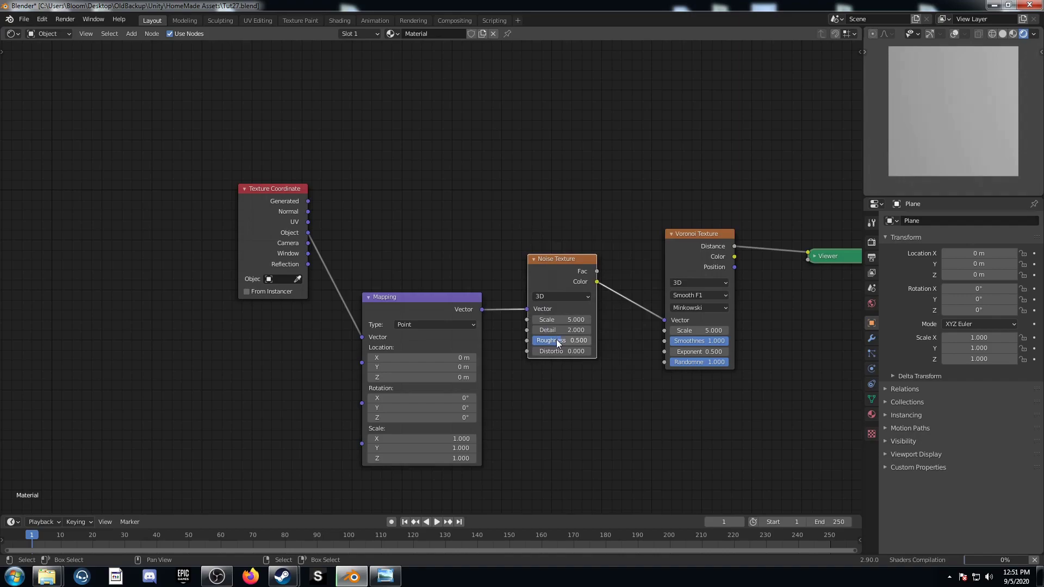
left_click(563, 319)
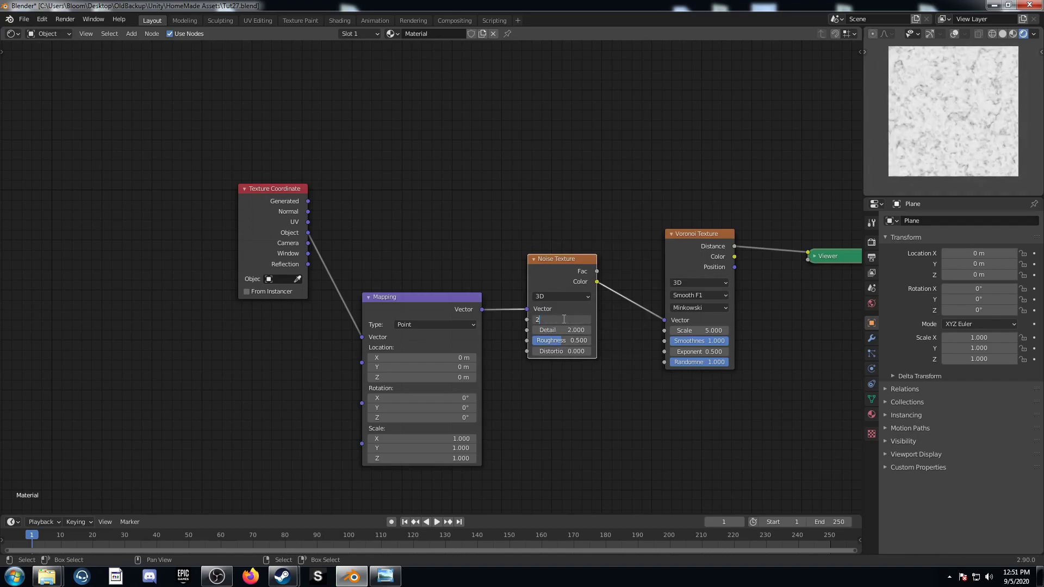
key("Return")
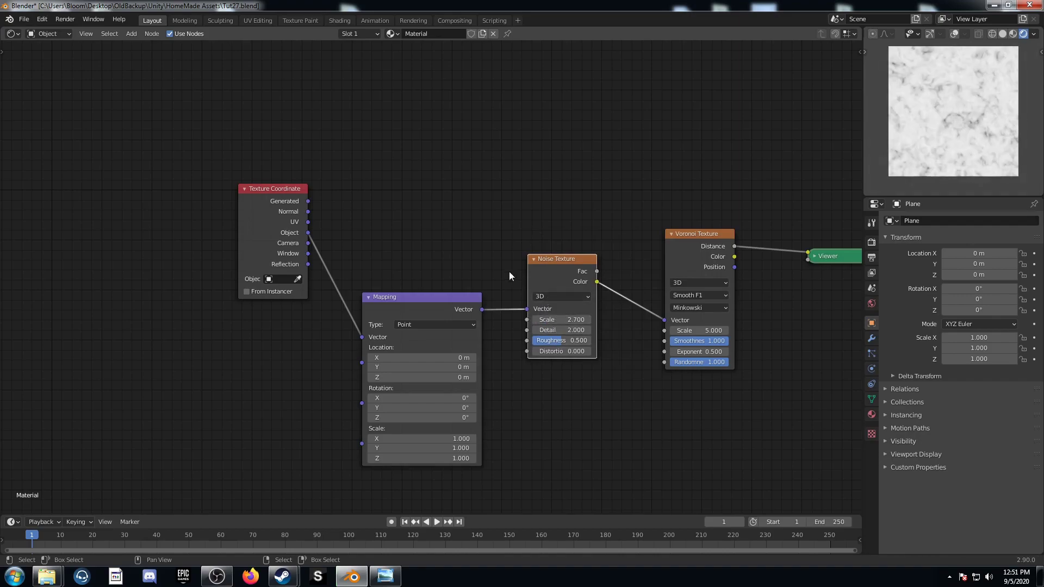
Set the Voronoi Texture's Randomness to 0.37
middle_click_drag(583, 339, 644, 393)
middle_click_drag(684, 332, 499, 180)
scroll(573, 301, "up", 2)
middle_click_drag(573, 302, 517, 308)
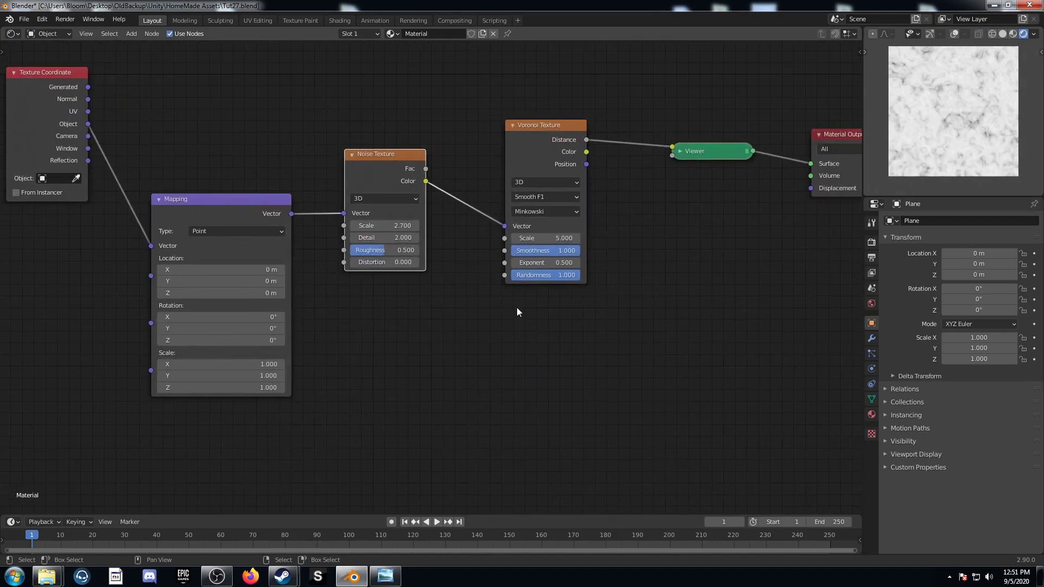
left_click(546, 275)
type(".3")
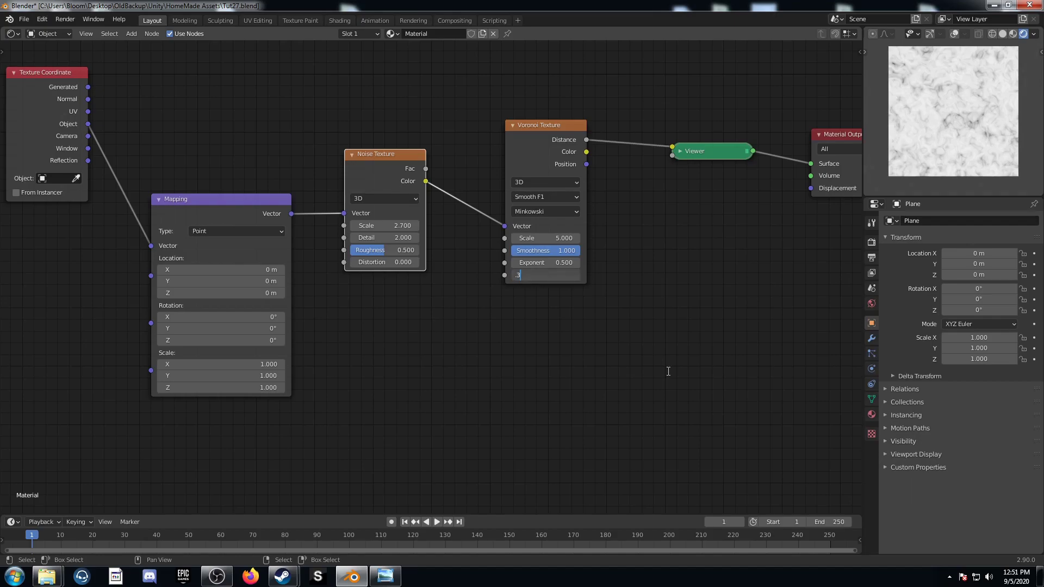
type("7")
key("Return")
Add a Gradient Texture node above the Mapping node and set its type to Quadratic sphere
scroll(363, 281, "down", 3)
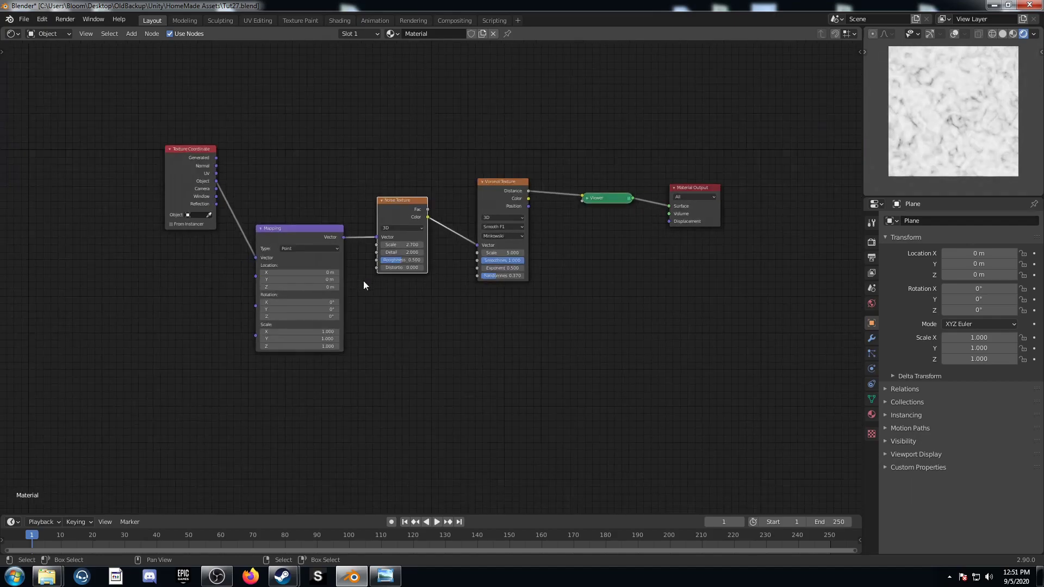
key("shift+a")
left_click(311, 165)
type("gra")
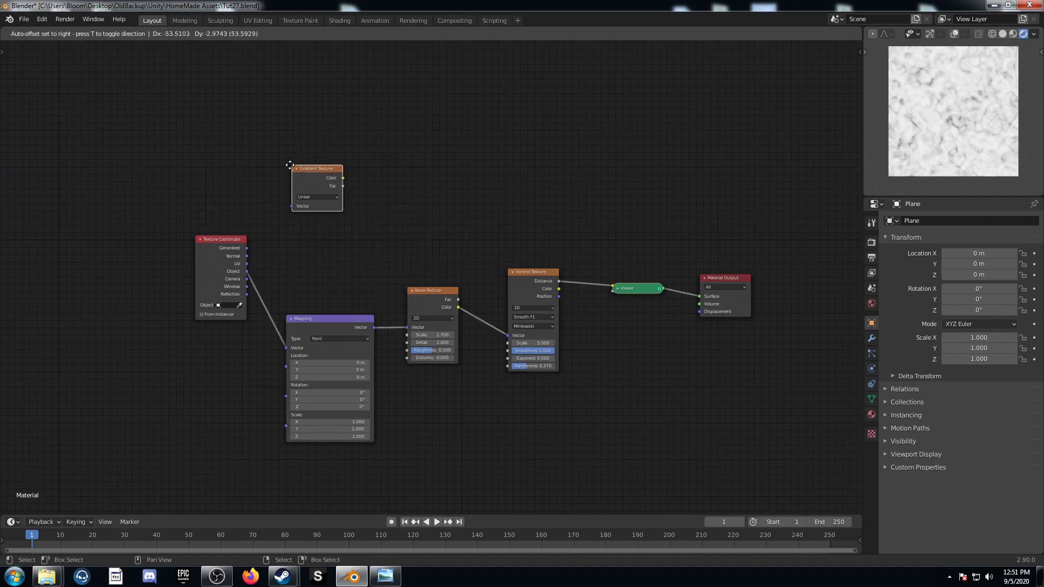
left_click(288, 164)
left_click(314, 195)
left_click(309, 243)
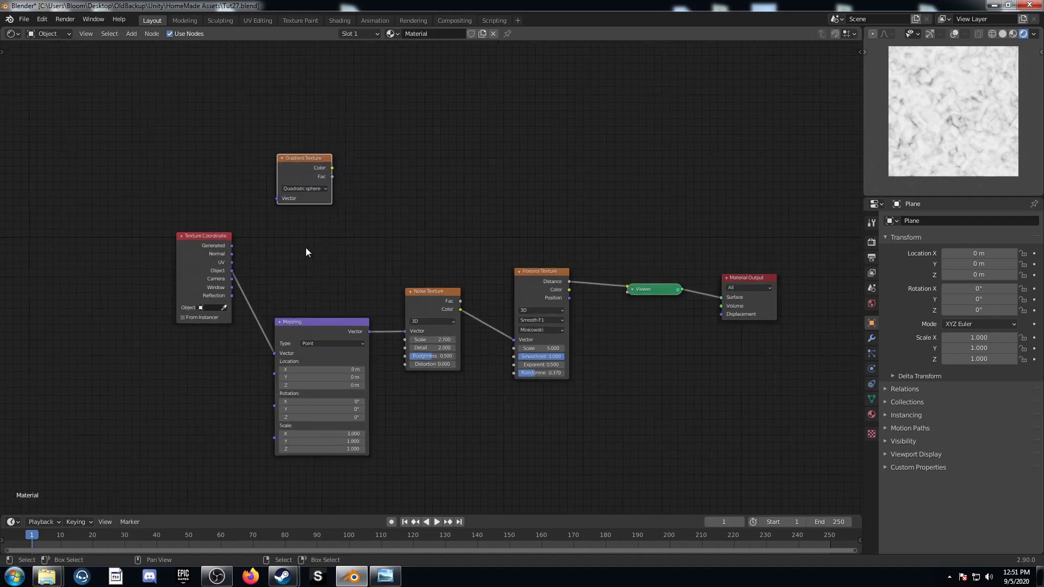
Connect the Object coordinates to the Gradient Texture's Vector and preview the gradient in the Viewer
scroll(306, 247, "up", 2)
left_click_drag(158, 269, 221, 170)
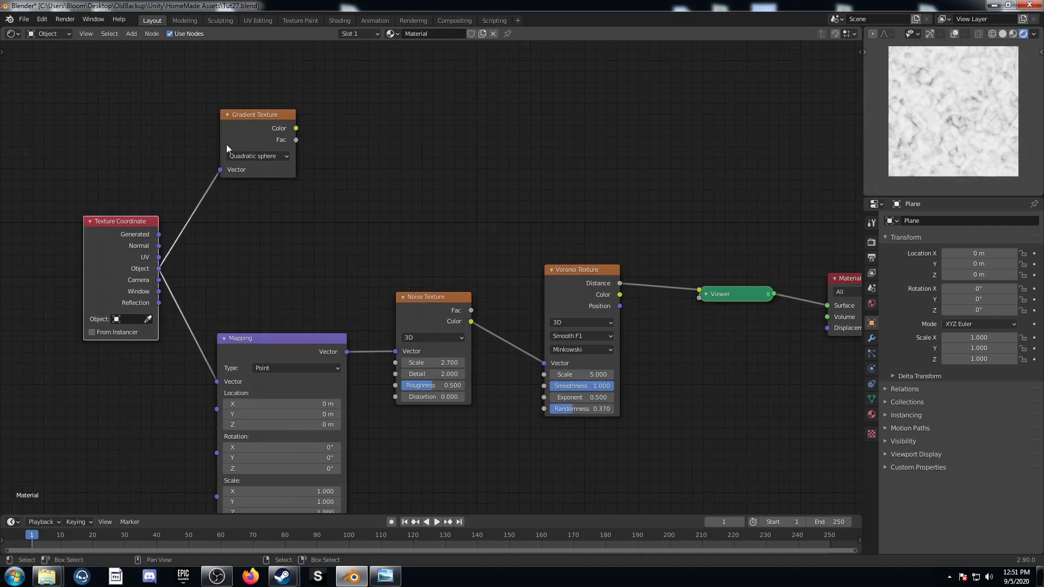
left_click(253, 113, "ctrl+shift")
middle_click_drag(252, 113, 187, 143)
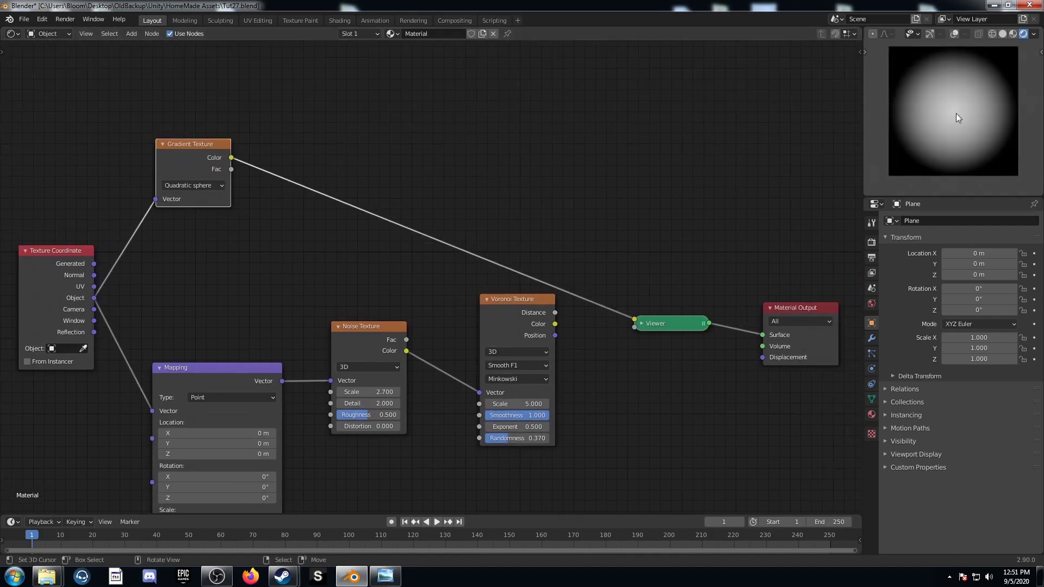
Insert a ColorRamp node after the Gradient Texture
key("shift+a")
type("colorr")
key("Return")
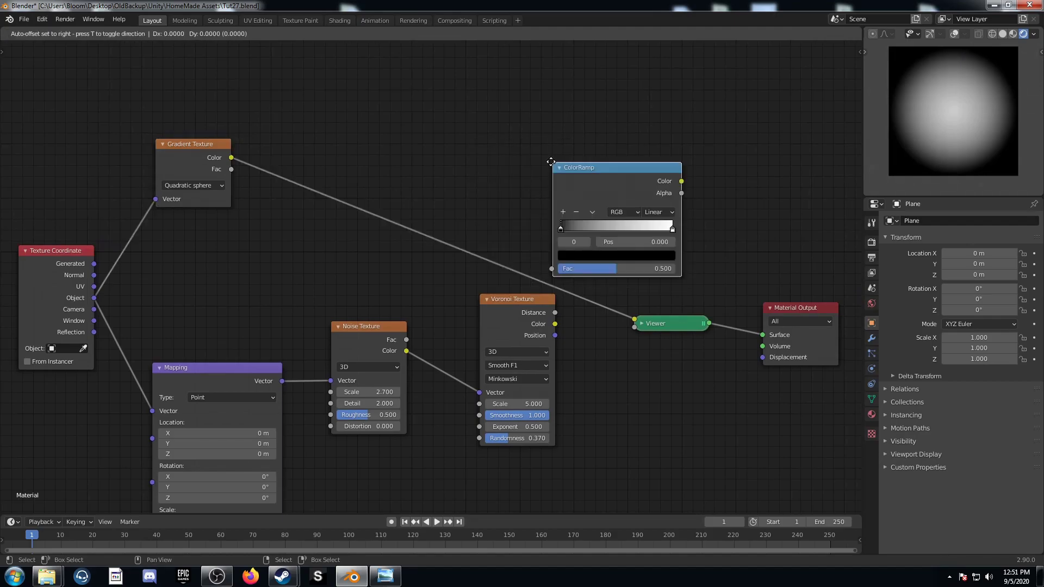
left_click(357, 92)
Insert an Add math node after the ColorRamp, and use its output as the Scale of the previewed Voronoi Texture
key("shift+a")
left_click(465, 201)
type("add")
key("Return")
left_click(485, 133)
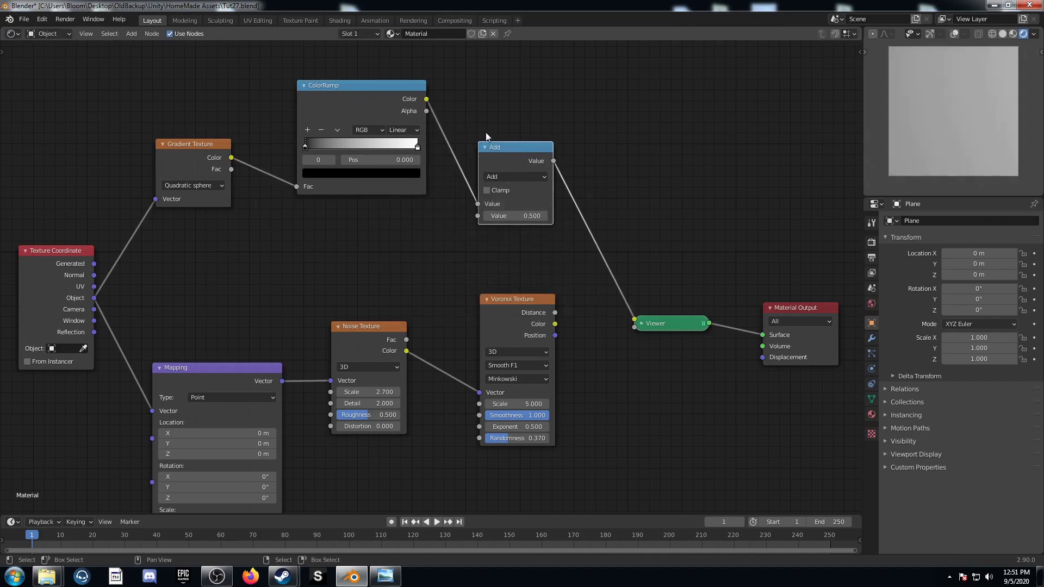
left_click_drag(554, 160, 480, 403)
left_click(529, 303, "ctrl+shift")
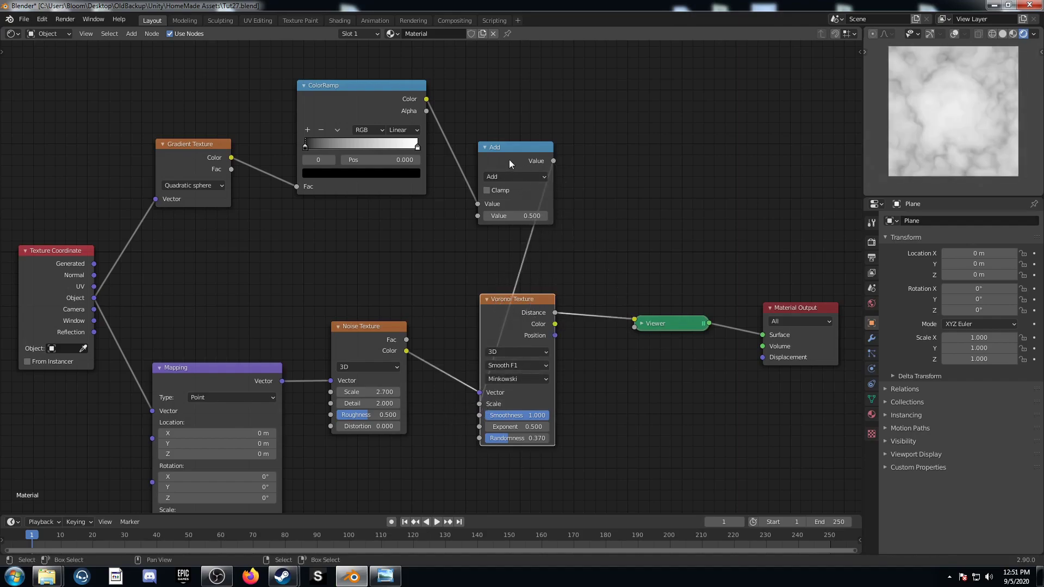
Change the Add node's operation to Multiply and set its second value to 9.7
left_click_drag(508, 160, 491, 136)
left_click(495, 159)
left_click(488, 221)
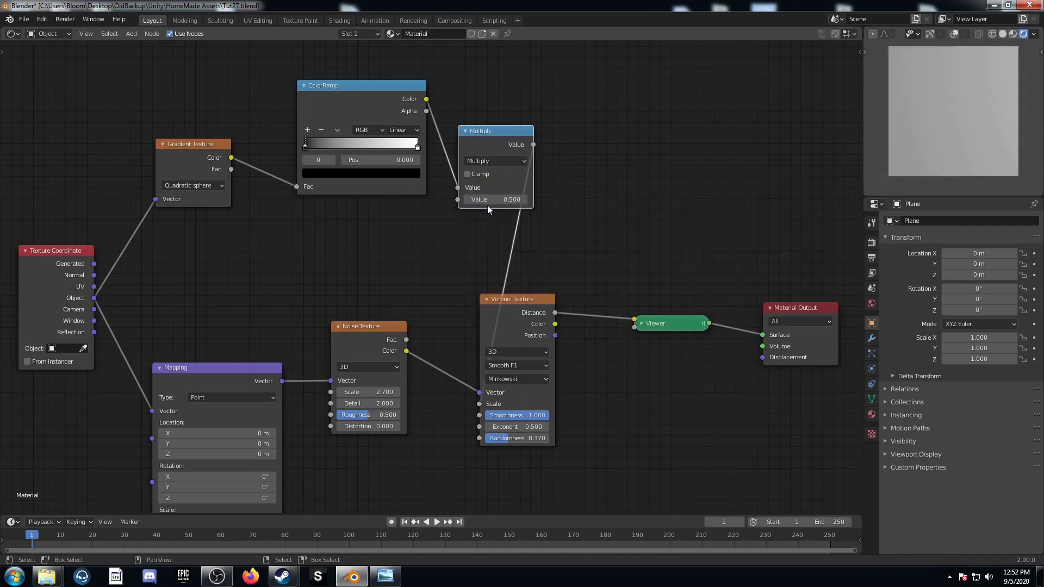
left_click(488, 206)
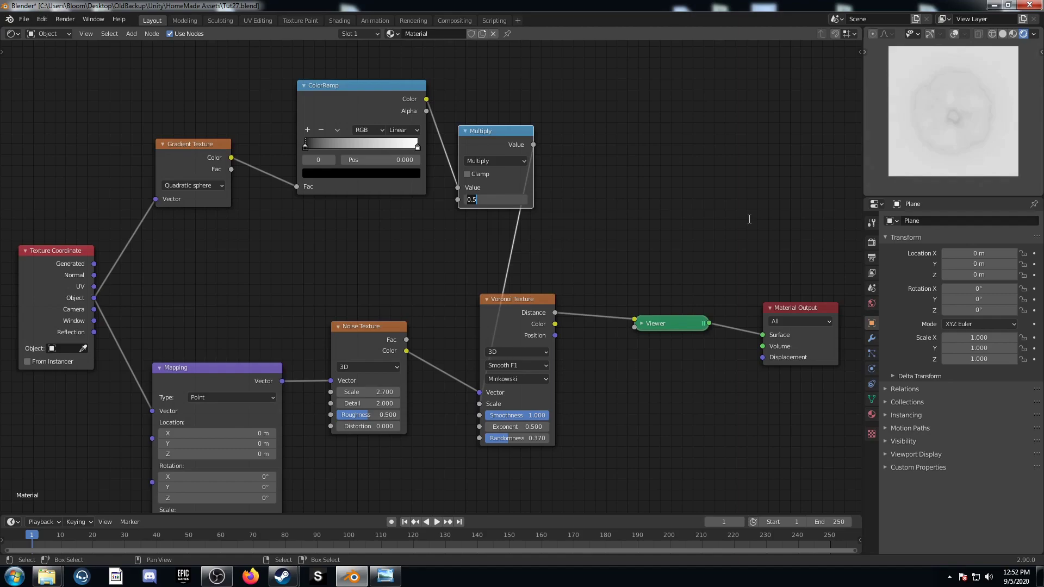
type("9.7")
key("Return")
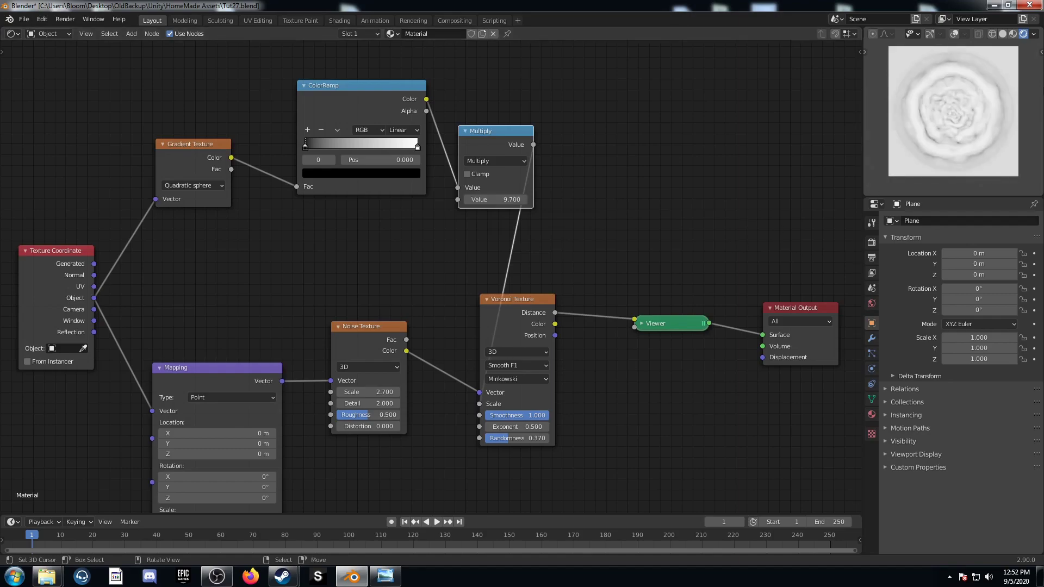
Insert a MixRGB node between the Voronoi Texture's Distance output and the Viewer
scroll(946, 102, "up", 3)
middle_click_drag(688, 387, 705, 307)
key("shift+a")
left_click(614, 322)
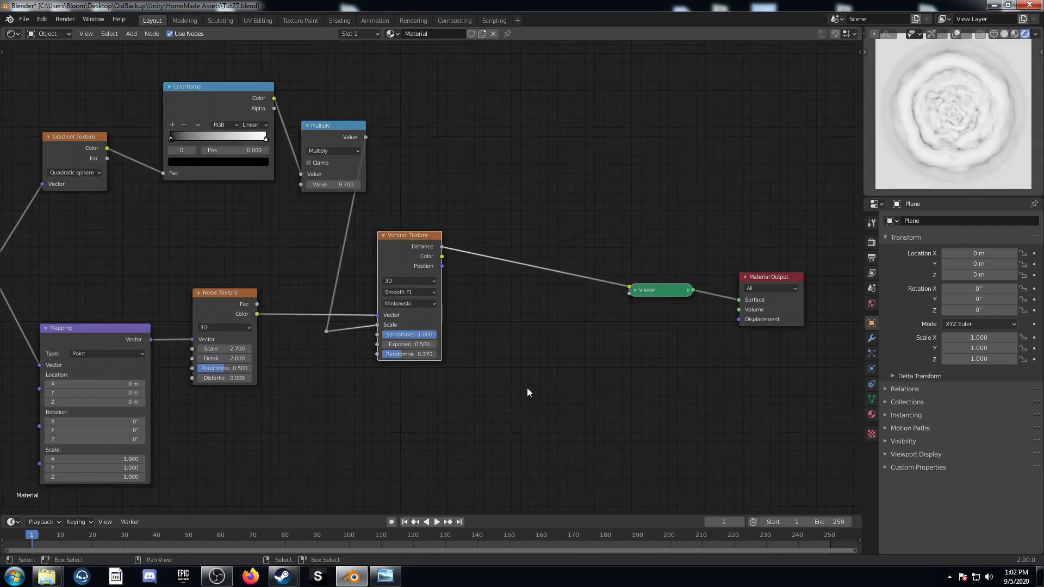
middle_click_drag(527, 387, 482, 335)
key("shift+a")
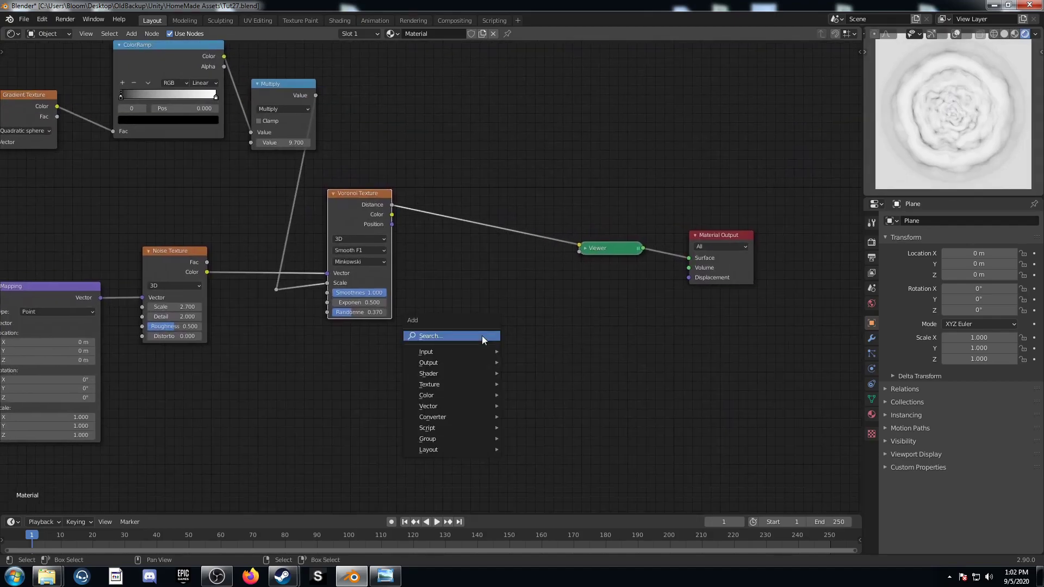
left_click(482, 334)
type("mix")
key("Down")
key("Return")
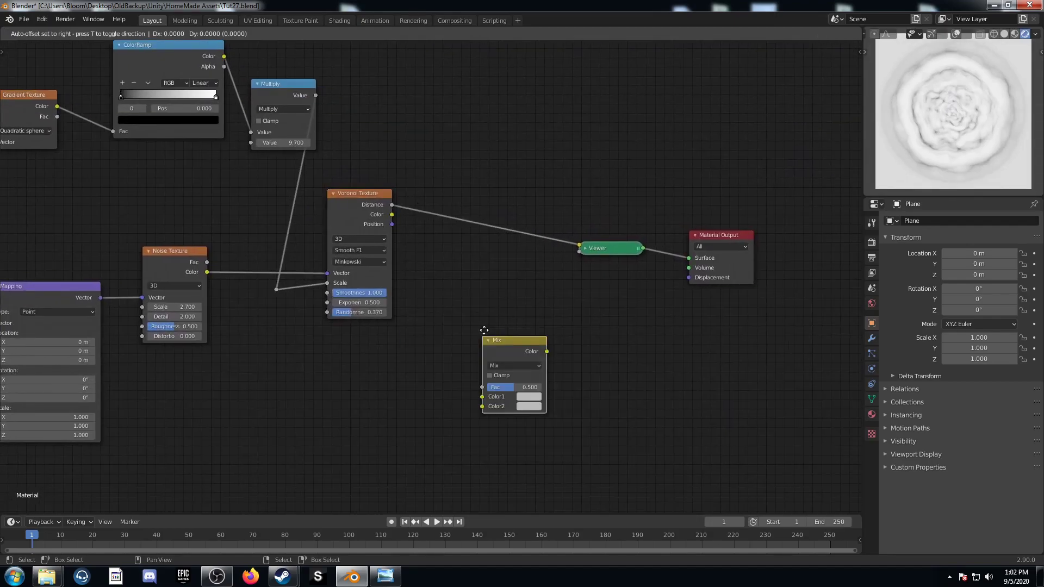
left_click(434, 203)
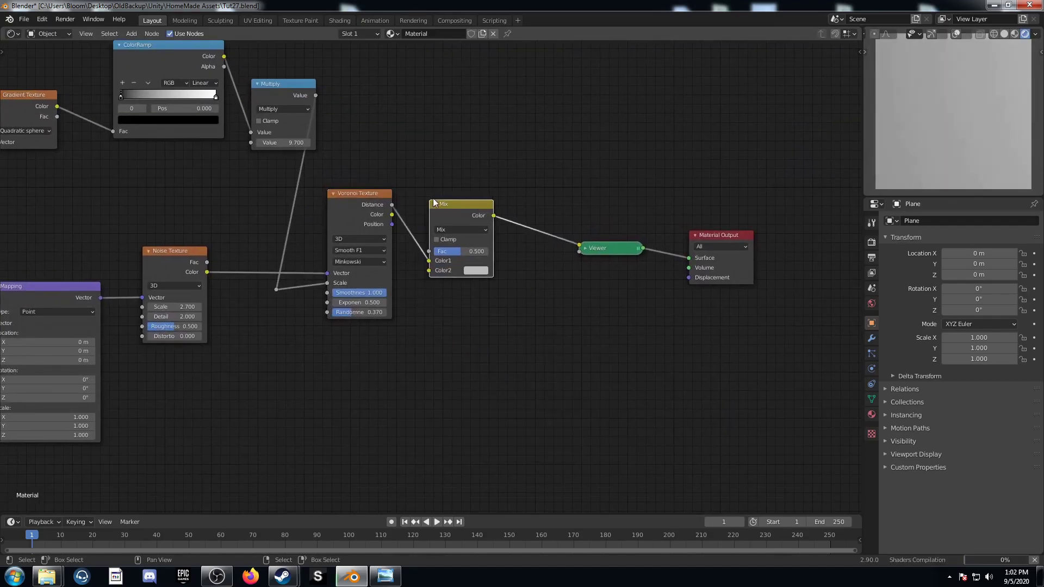
Duplicate the Mix node into the link before the Viewer, and set the first to Color Burn and the second to Color Dodge
key("shift+d")
left_click(567, 204)
scroll(481, 261, "up", 1)
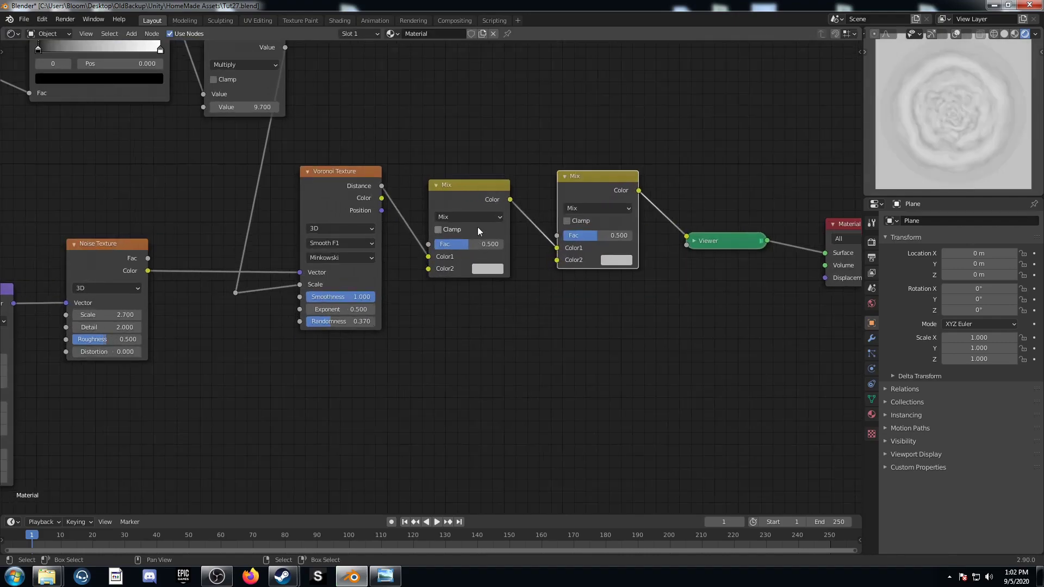
left_click(477, 217)
left_click(465, 275)
left_click(620, 209)
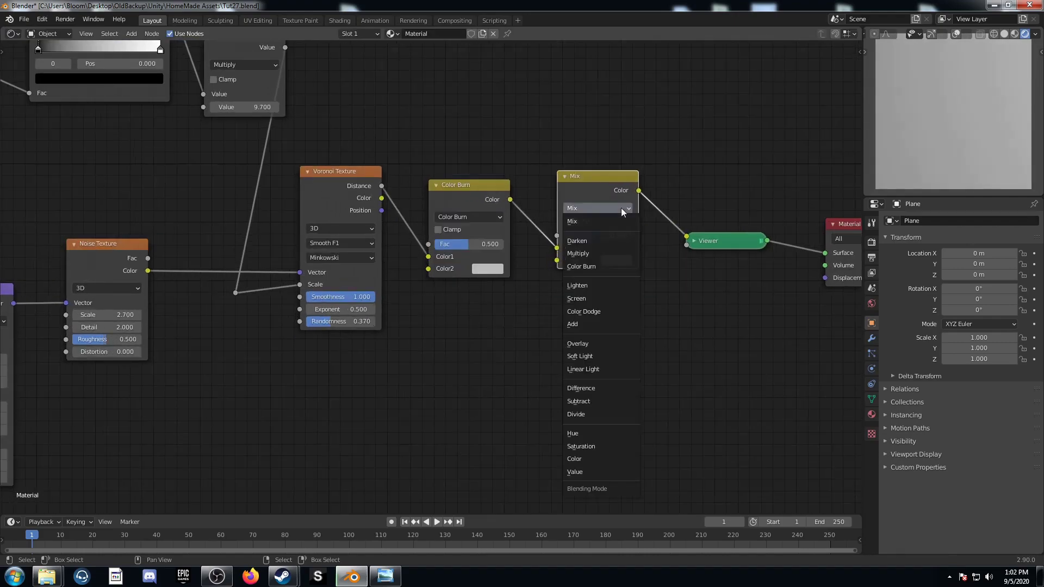
left_click(599, 312)
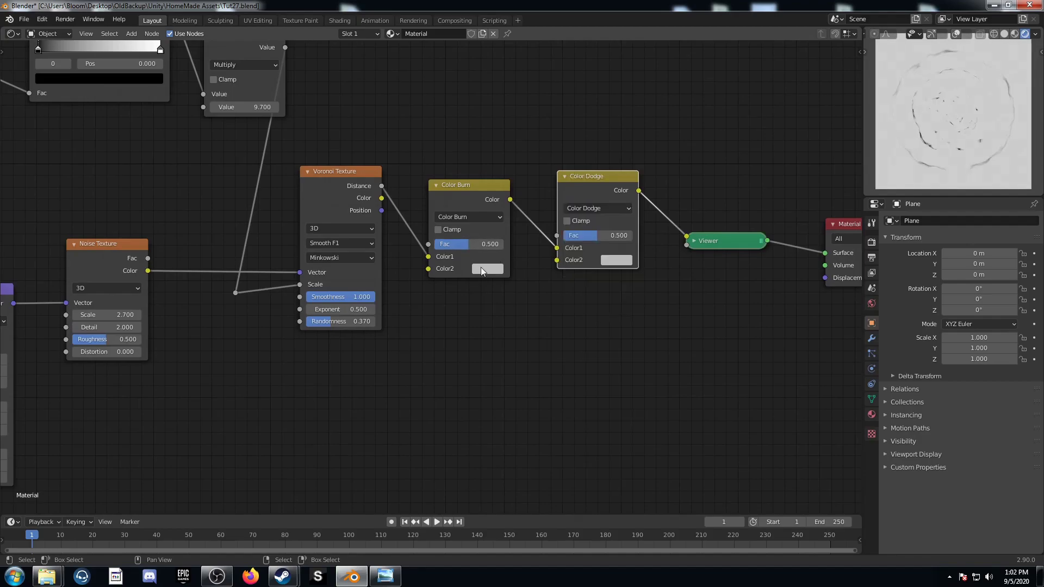
Make the Color Burn node's Color2 black and the Color Dodge node's Color2 white
left_click(481, 270)
scroll(510, 164, "down", 15, "ctrl")
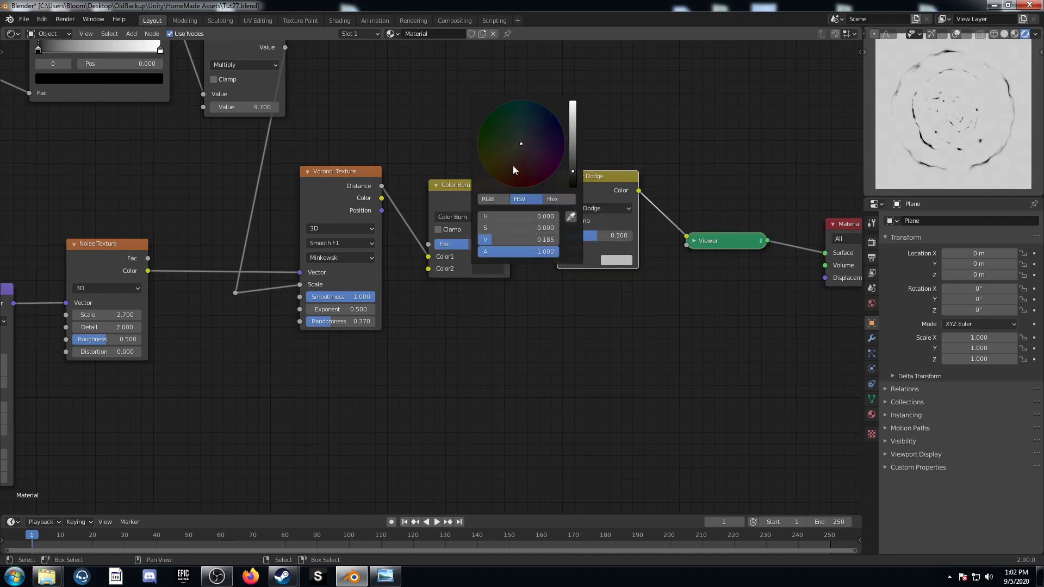
left_click(619, 261)
scroll(644, 151, "up", 5, "ctrl")
Set the factor of the Color Burn node to 0.85 and of the Color Dodge node to 1
left_click(482, 244)
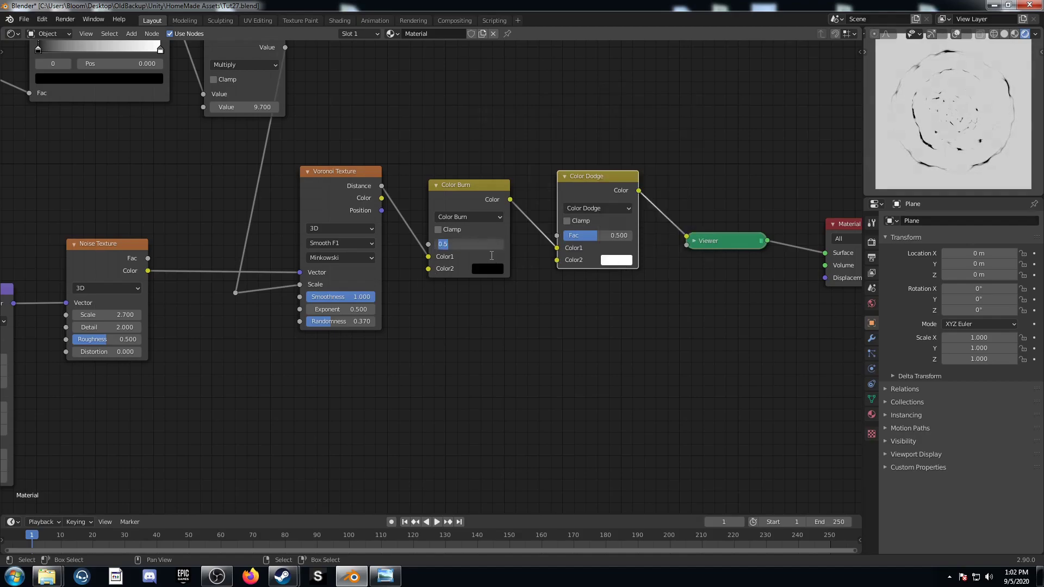
type(".85")
key("Return")
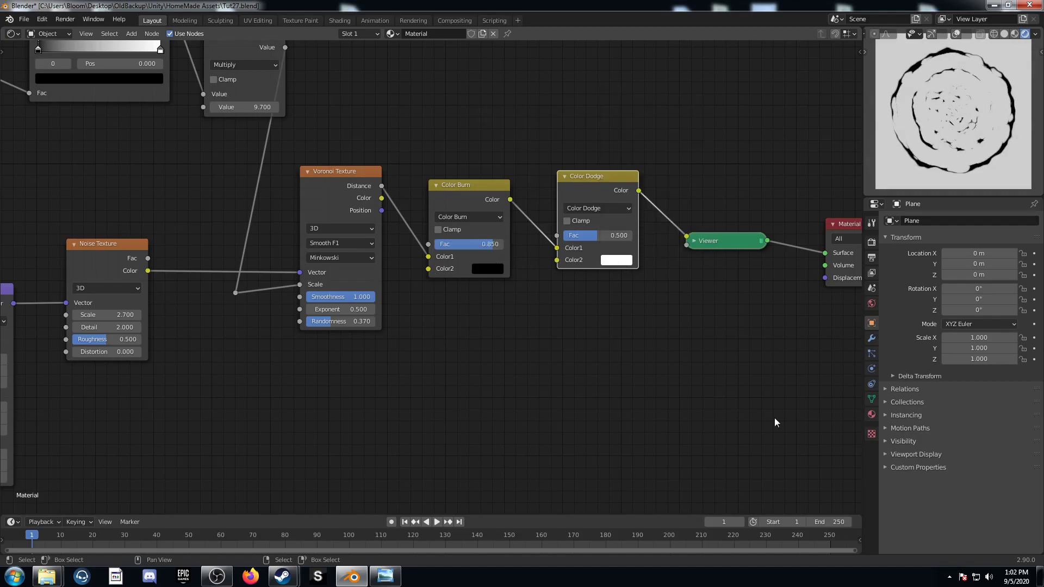
left_click_drag(588, 236, 633, 236)
Connect the Noise Texture's Fac output to the Voronoi Texture's Vector input in place of its Color output
middle_click_drag(288, 377, 577, 373)
middle_click_drag(509, 342, 439, 361)
left_click_drag(342, 277, 348, 269)
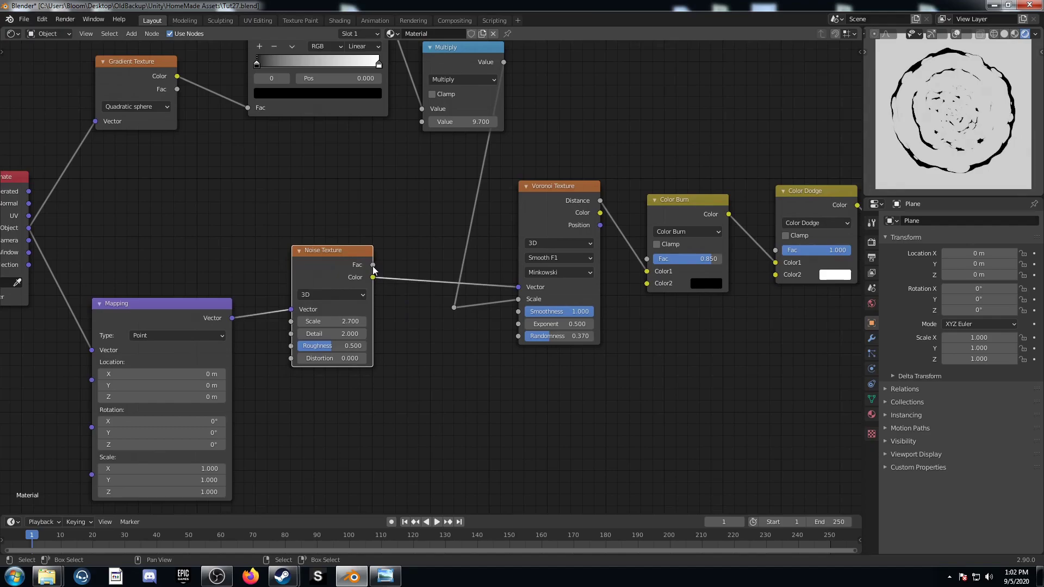
left_click_drag(373, 266, 518, 287)
middle_click_drag(651, 357, 631, 367)
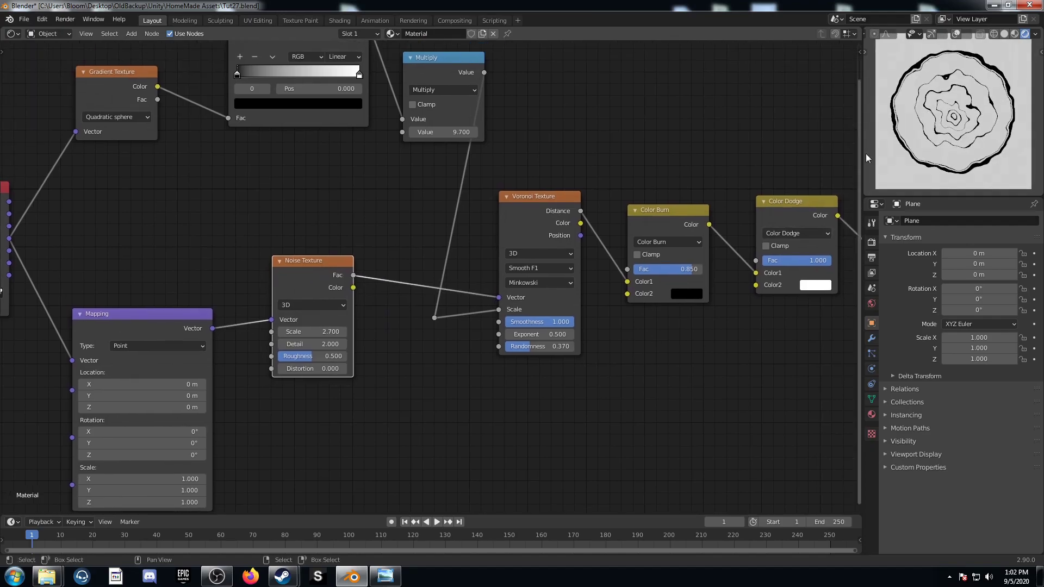
Examine the complete node tree in a maximized node editor, then return to the normal layout
key("ctrl+space")
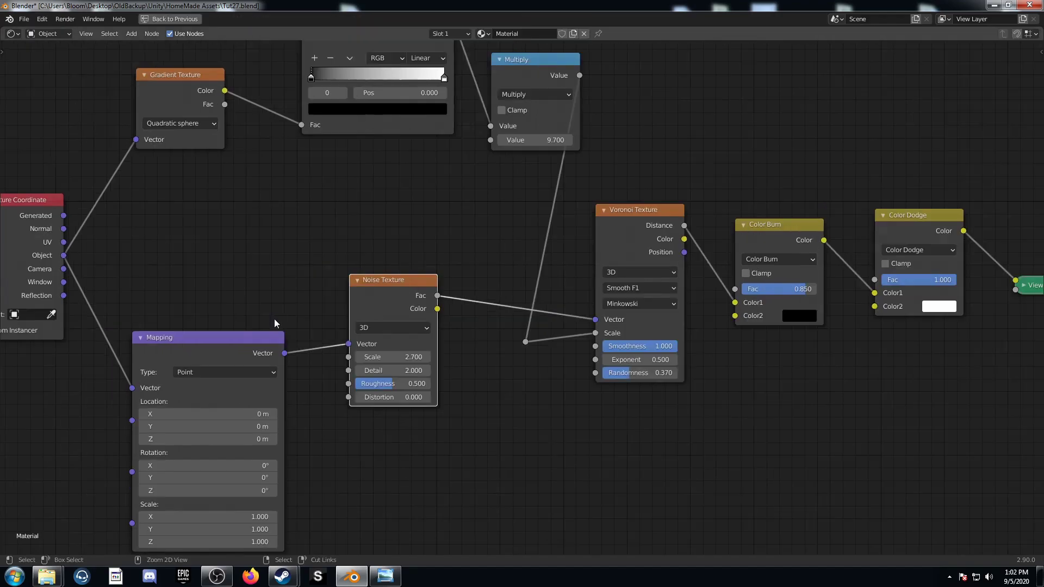
scroll(275, 355, "down", 3)
middle_click_drag(262, 345, 232, 335)
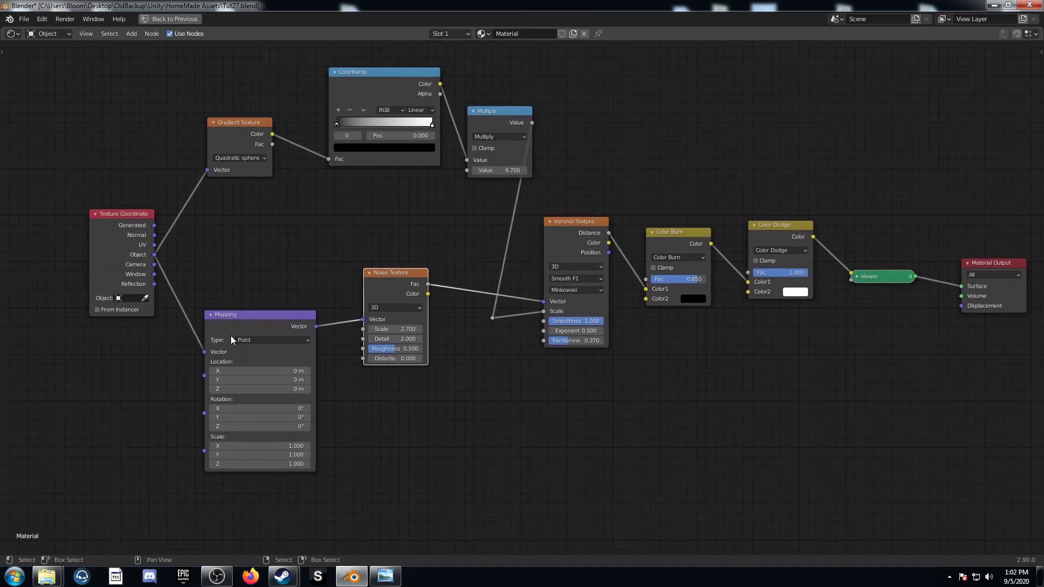
key("ctrl+space")
scroll(471, 384, "up", 2)
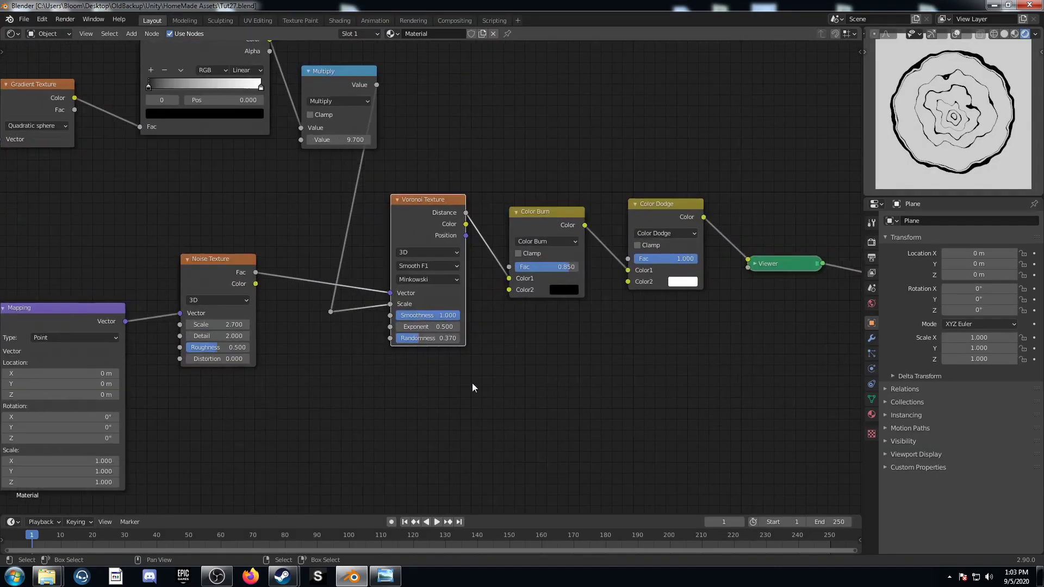
scroll(456, 377, "up", 1)
middle_click_drag(456, 376, 378, 413)
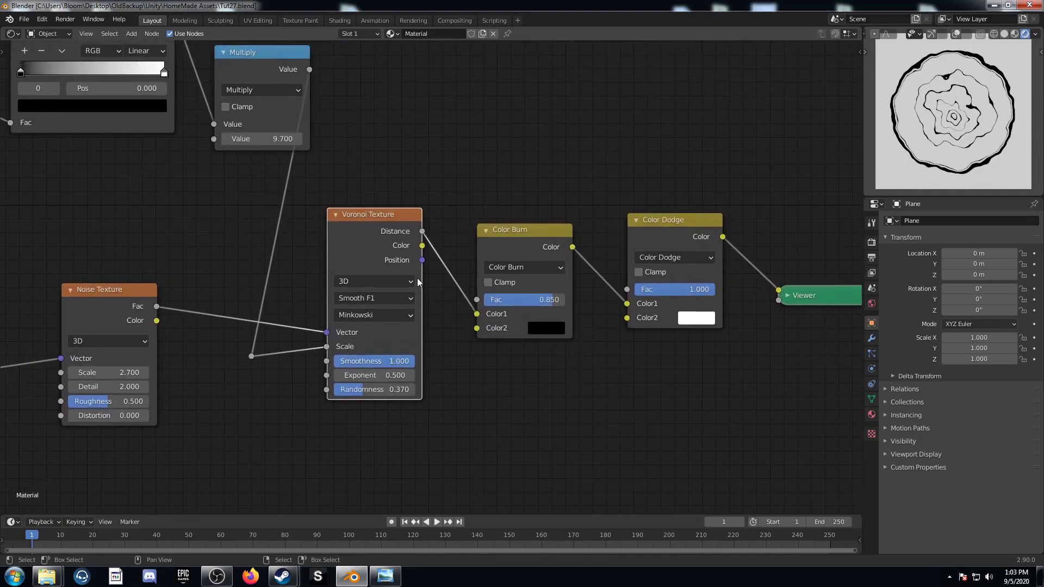
Try feeding the Noise Texture's Color into the Voronoi Vector and the Voronoi Color into the Color Burn node's Color1
left_click_drag(157, 321, 326, 333)
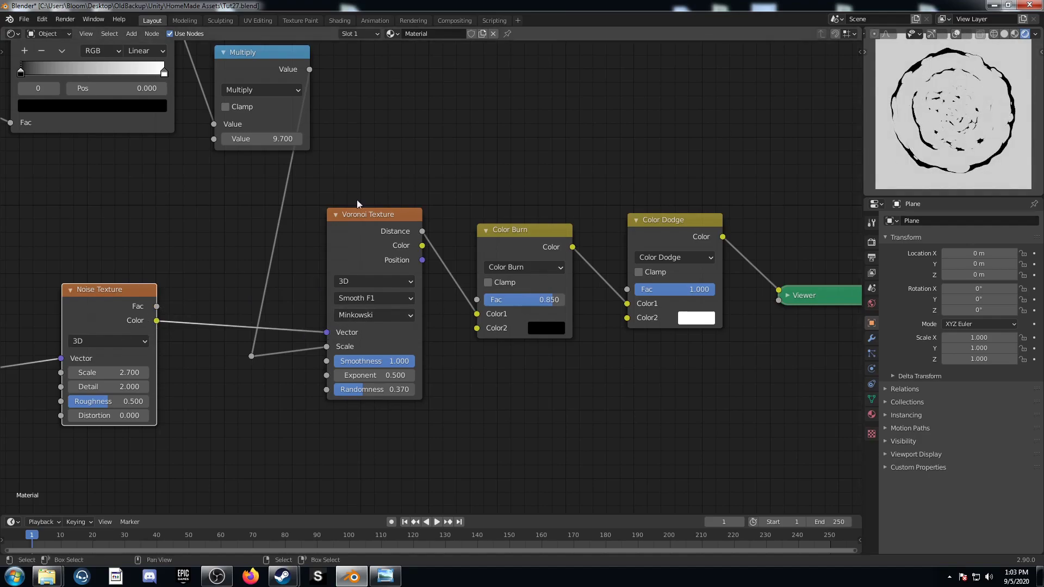
left_click_drag(477, 315, 517, 275)
left_click_drag(421, 248, 481, 316)
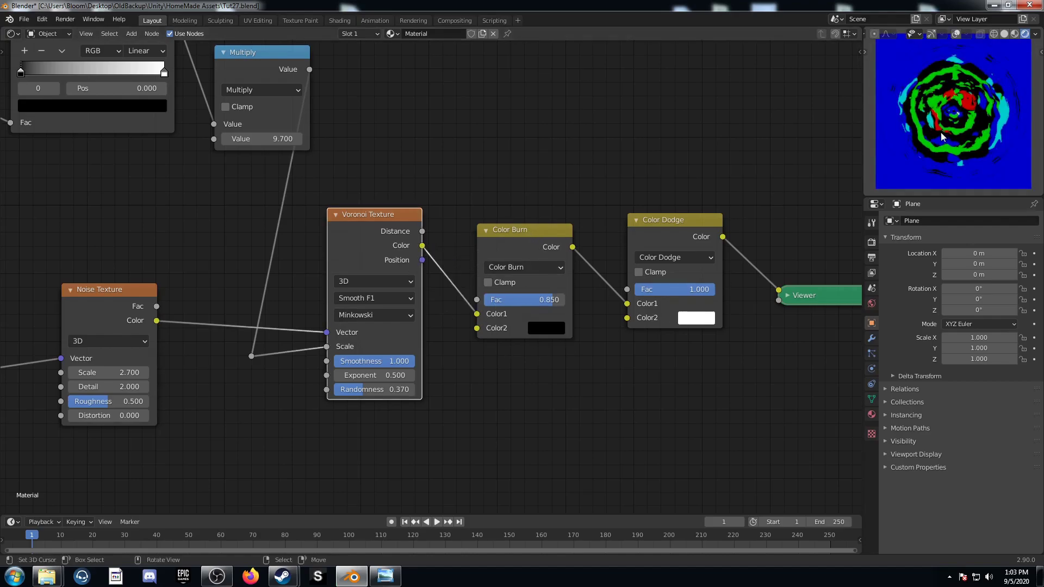
scroll(952, 131, "up", 2)
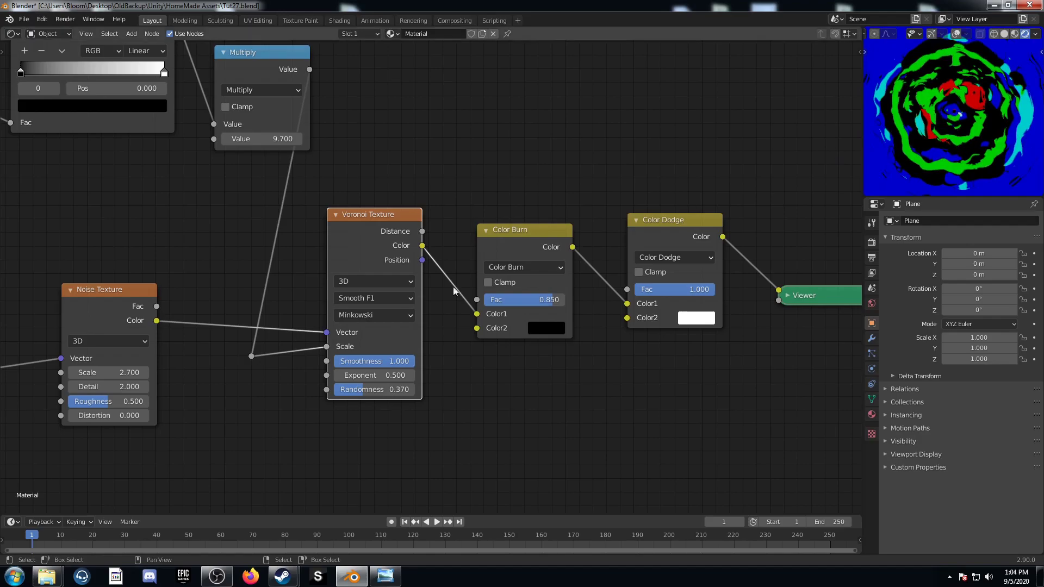
Try linking the Voronoi Distance to the Color Burn node's Color2 and adjusting that node's factor to 0.65
mouse_move(552, 300)
left_mouse_down()
mouse_move(536, 300)
mouse_move(567, 300)
left_mouse_up()
left_click_drag(422, 232, 477, 328)
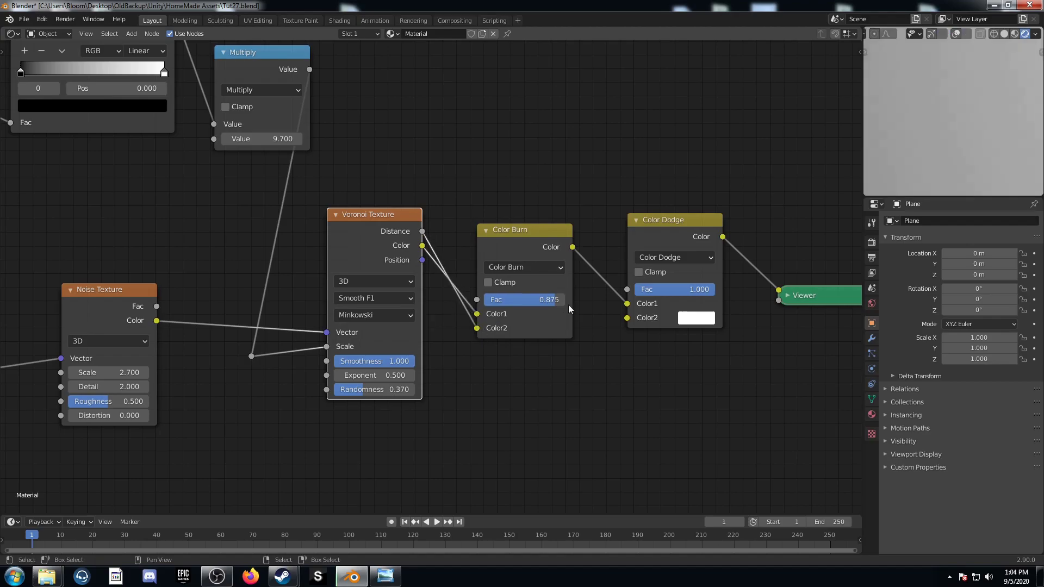
left_click_drag(532, 292, 540, 294)
mouse_move(540, 299)
left_mouse_down()
mouse_move(518, 300)
mouse_move(569, 300)
mouse_move(546, 300)
left_mouse_up()
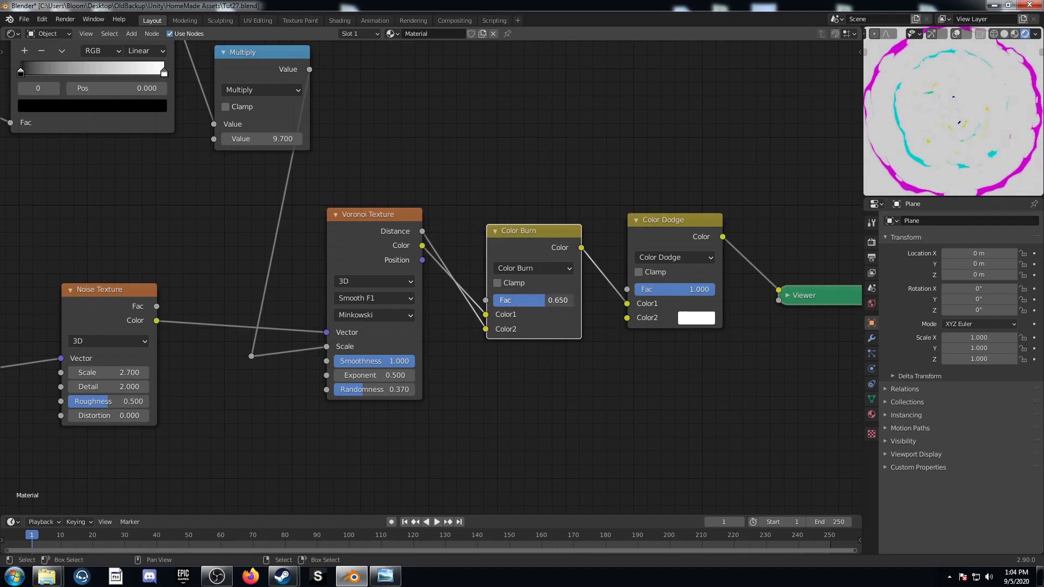
scroll(413, 382, "down", 4)
middle_click_drag(412, 383, 587, 431)
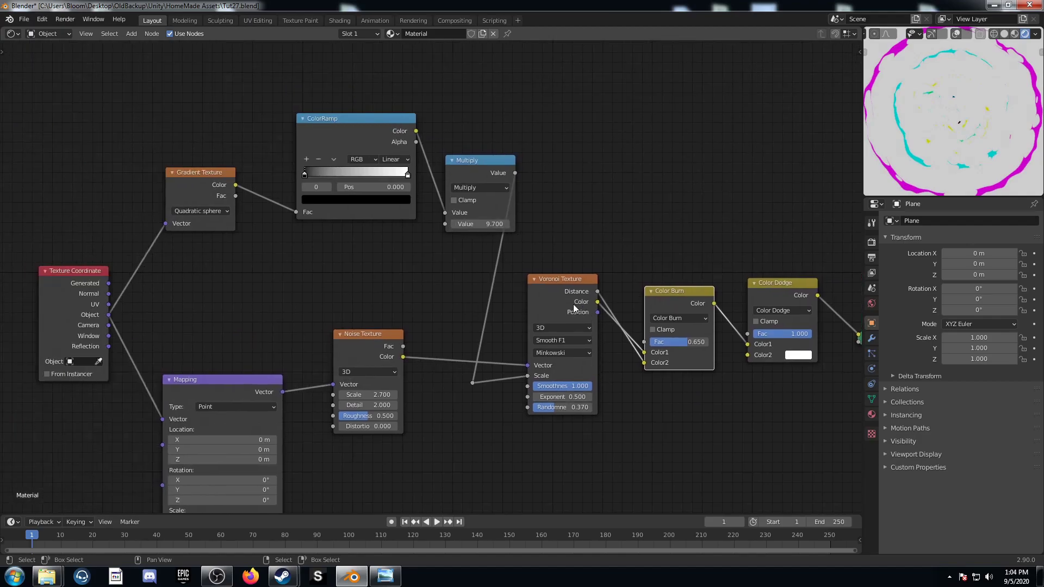
Undo the experimental links and factor changes back to the Noise Fac and Voronoi Distance connections
key("ctrl+z")
key("ctrl+z")
key("ctrl+z")
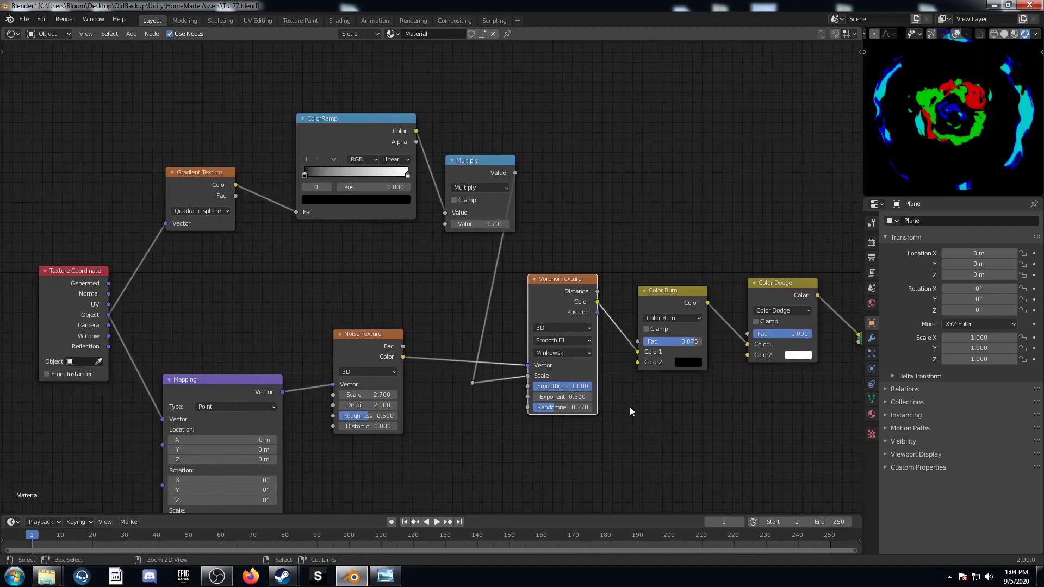
key("ctrl+z")
key("ctrl+z")
key("ctrl+shift+z")
key("ctrl+shift+z")
key("ctrl+shift+z")
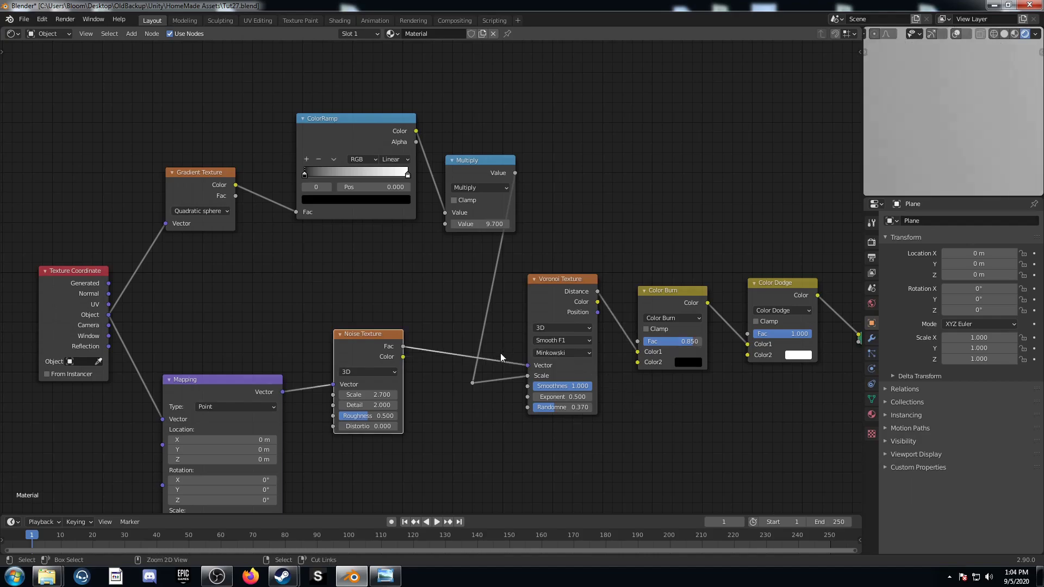
Try varying the Multiply node's second value and the position of the ColorRamp's black stop
middle_click_drag(486, 212, 583, 266)
left_click_drag(578, 279, 608, 278)
mouse_move(402, 230)
left_mouse_down()
mouse_move(446, 230)
mouse_move(385, 234)
left_mouse_up()
middle_click_drag(328, 383, 350, 258)
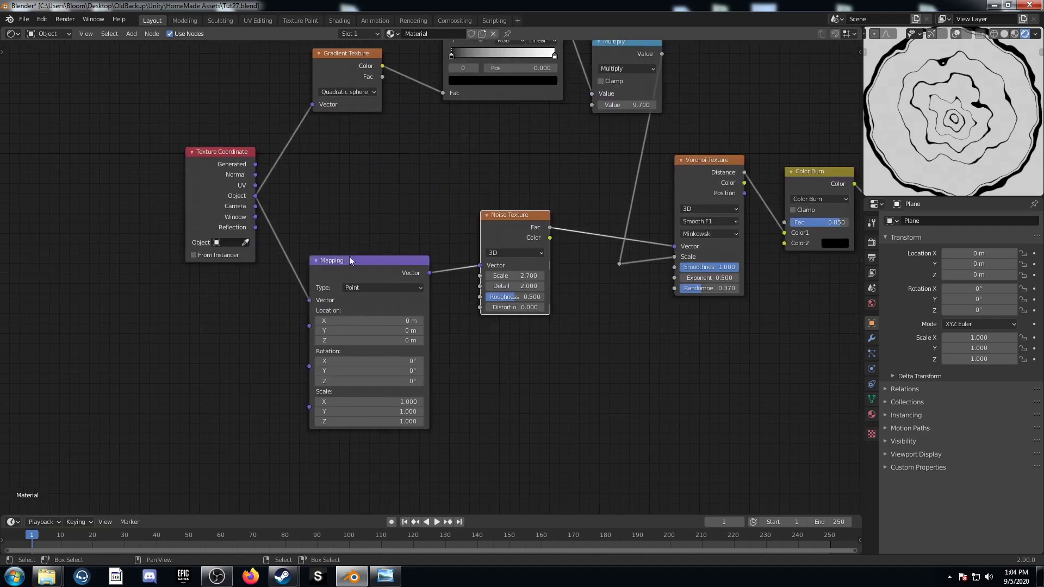
Try other X location and Z rotation values in the Mapping node, undoing each change
left_click_drag(350, 320, 391, 320)
key("ctrl+z")
mouse_move(359, 381)
left_mouse_down()
mouse_move(416, 381)
mouse_move(370, 381)
left_mouse_up()
key("ctrl+z")
middle_click_drag(792, 329, 531, 343)
scroll(595, 365, "down", 4)
middle_click_drag(595, 365, 572, 350)
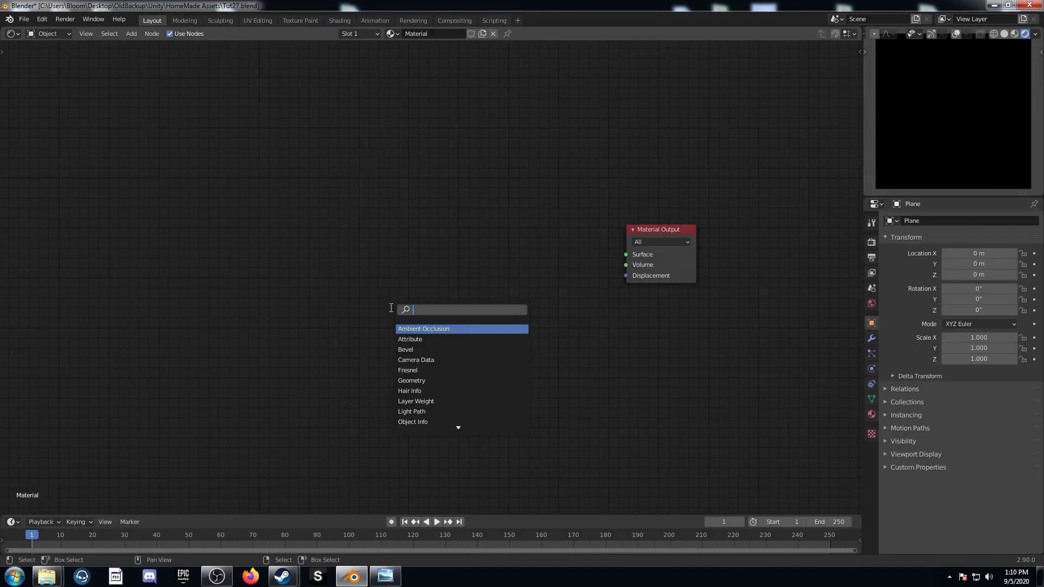
Add a Voronoi Texture node to the empty material and preview its Distance output in the Viewer
type("voronoi")
key("Return")
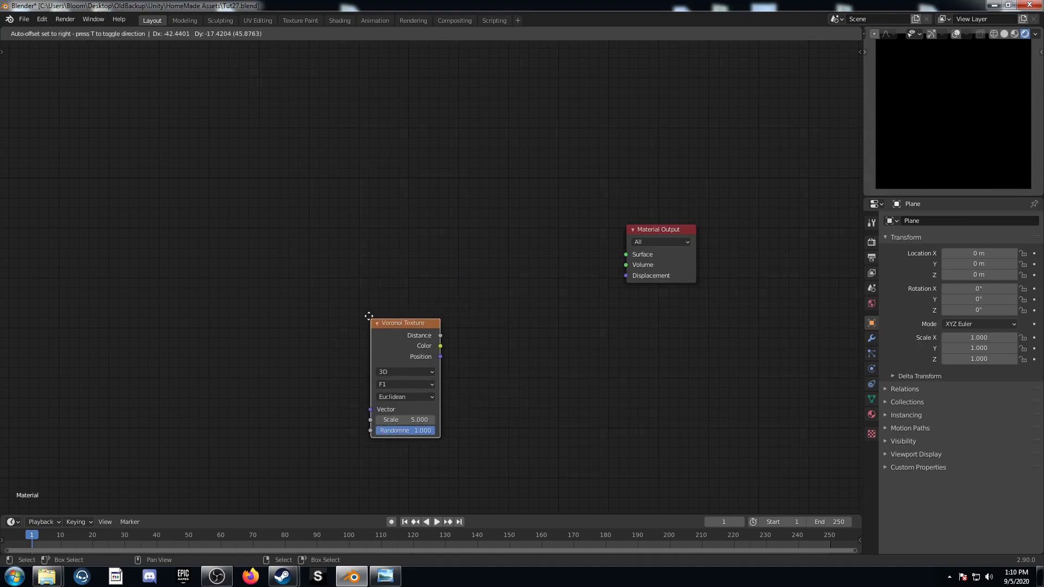
left_click(427, 201)
scroll(475, 187, "up", 2)
left_click(471, 189, "ctrl+shift")
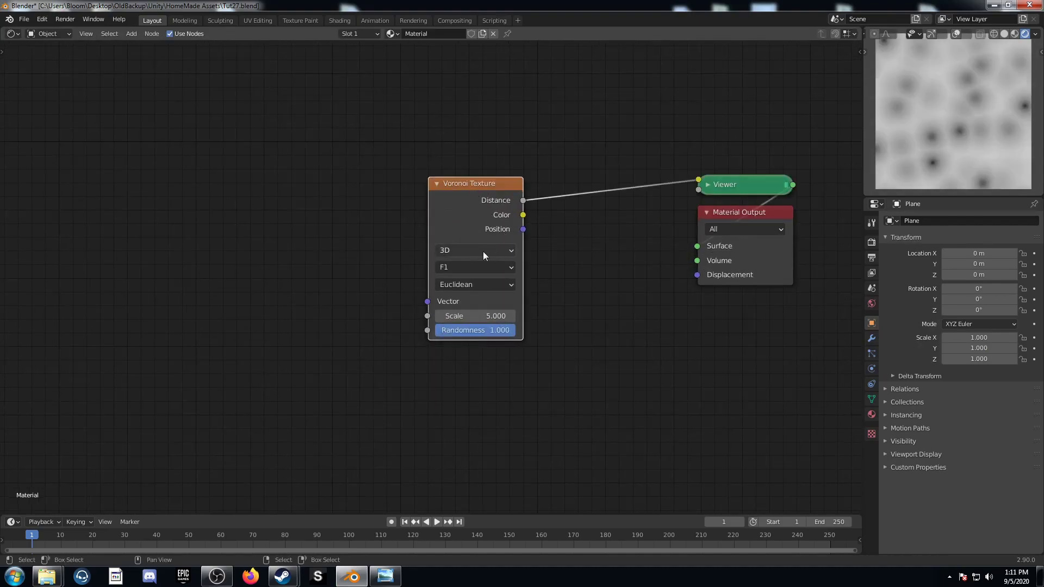
Set the Voronoi Texture to Smooth F1 with the Chebychev metric and a Randomness of 0.35
left_click(476, 267)
left_click(489, 313)
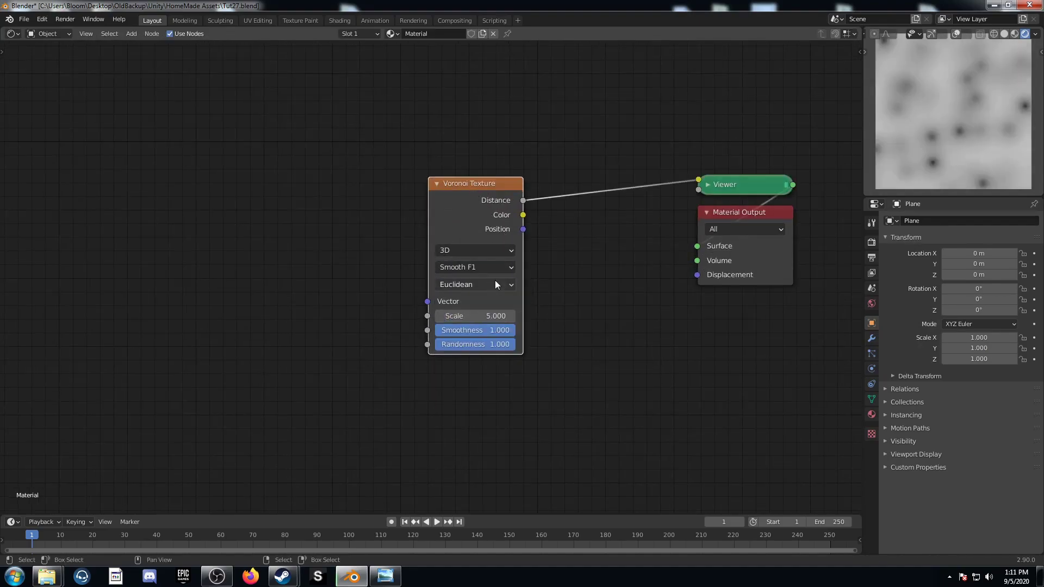
left_click(493, 283)
left_click(488, 332)
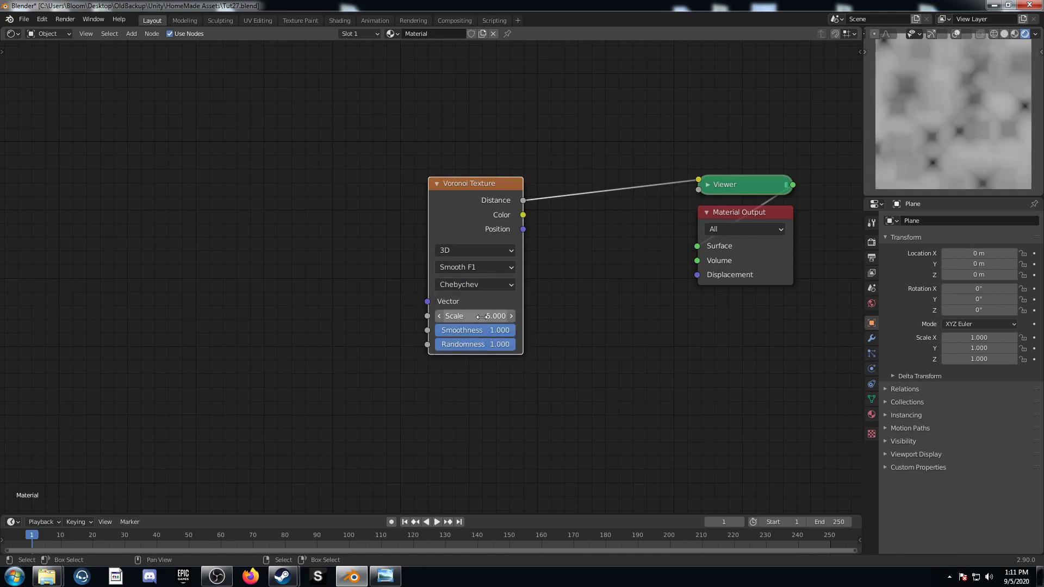
type(".3")
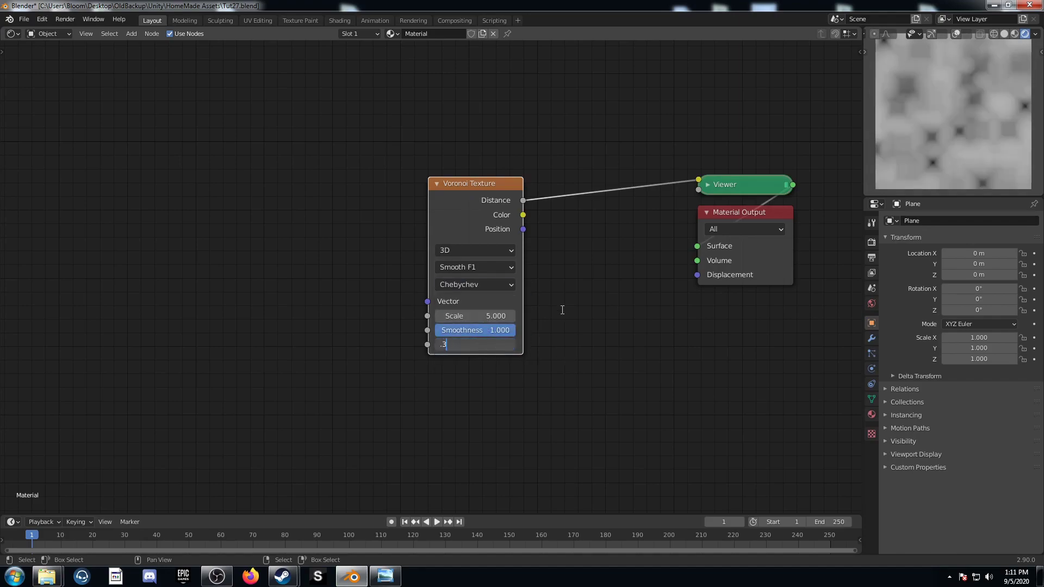
type("5")
key("Return")
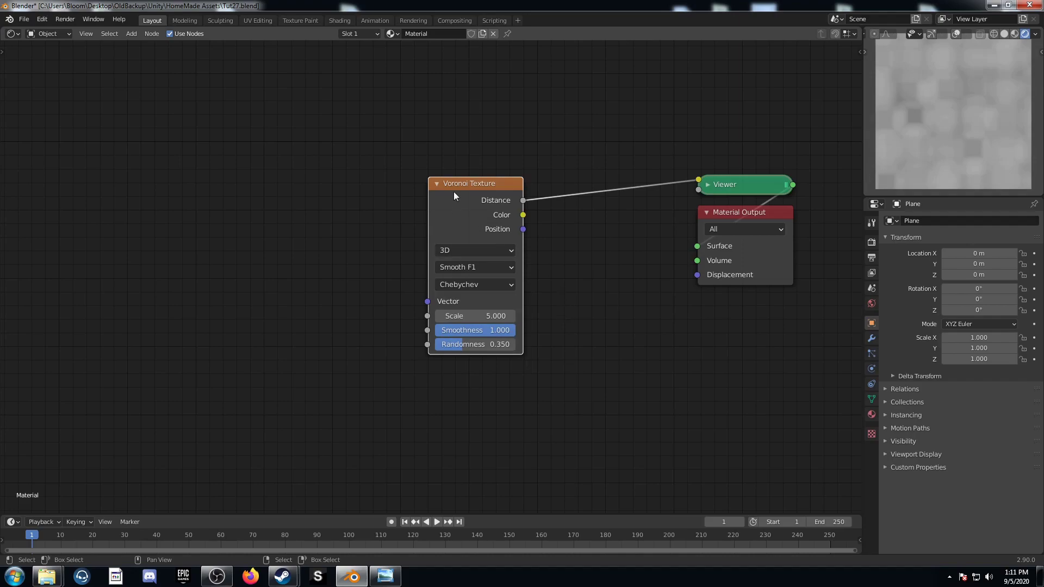
Add Texture Coordinate and Mapping nodes to the Voronoi Texture's Vector and move them away to leave room between
key("ctrl+t")
middle_click_drag(256, 339, 418, 267)
scroll(416, 246, "down", 4)
left_click_drag(437, 166, 183, 172)
middle_click_drag(201, 234, 425, 215)
left_click_drag(338, 191, 373, 178)
Insert a Gradient Texture between the Mapping and Voronoi Texture nodes and set it to Quadratic Sphere
scroll(574, 237, "up", 2)
middle_click_drag(573, 237, 422, 259)
key("shift+a")
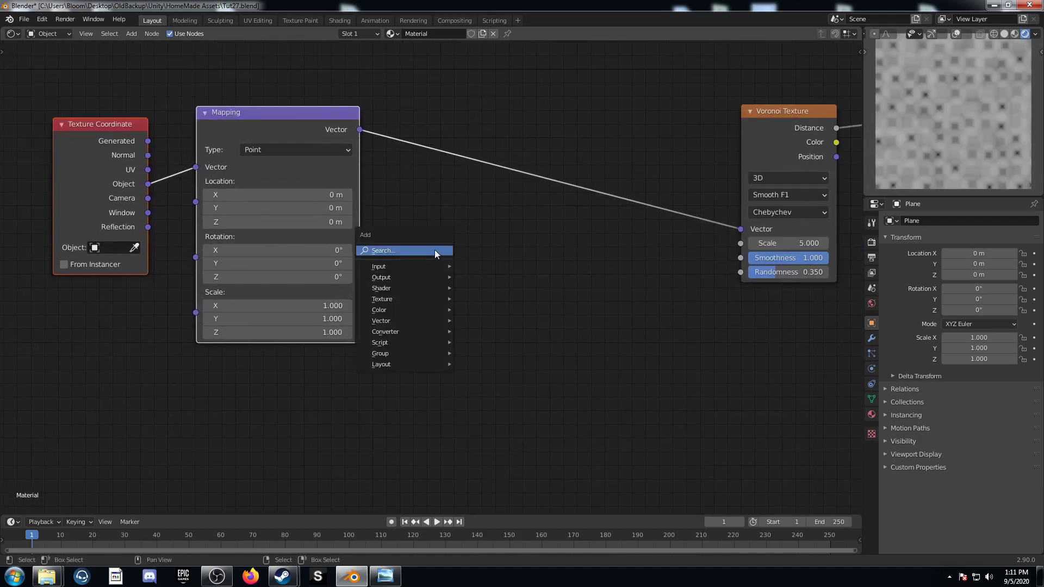
left_click(435, 250)
type("gr")
key("Return")
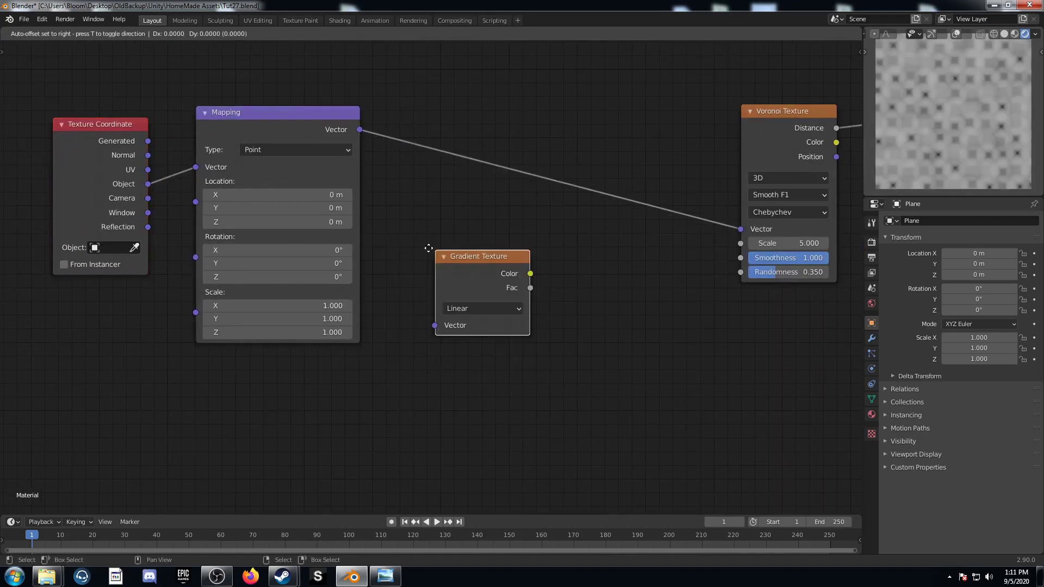
left_click(422, 117)
left_click(452, 171)
left_click(460, 262)
Insert a ColorRamp node between the Gradient Texture and the Voronoi Texture
middle_click_drag(590, 273, 495, 295)
key("shift+a")
left_click(494, 295)
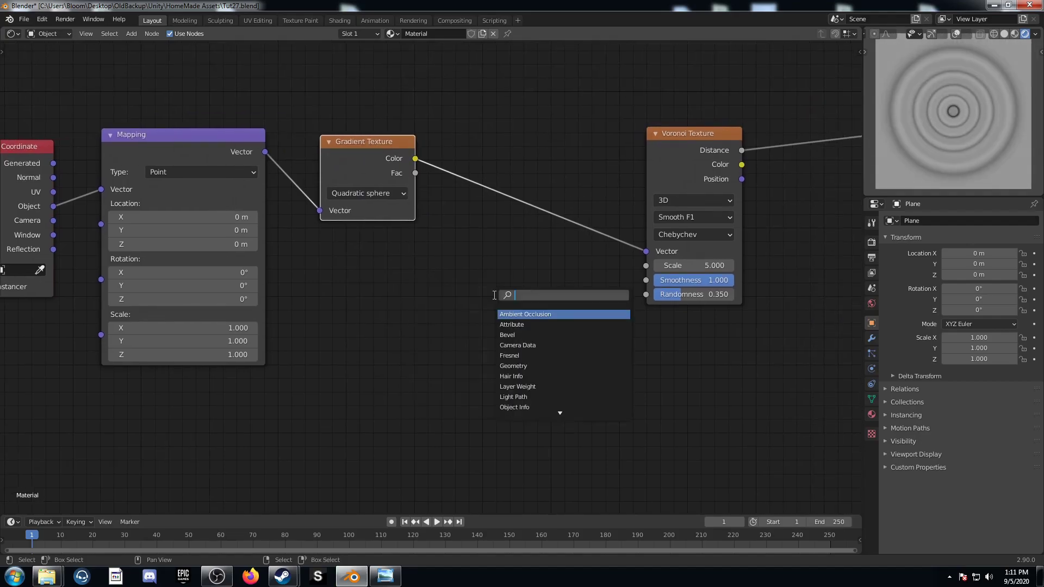
type("color ramp")
key("Return")
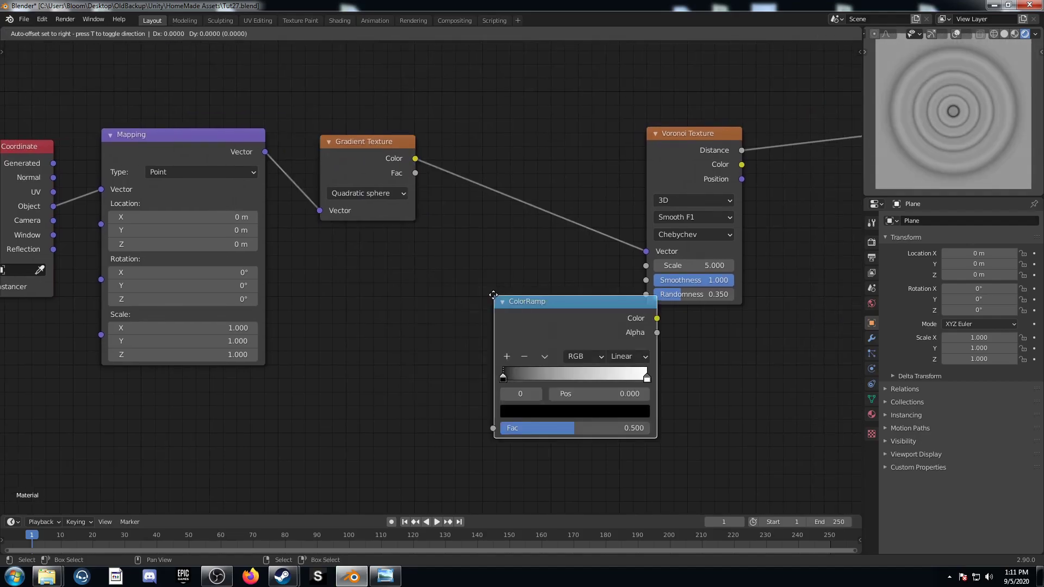
left_click(470, 132)
Insert a Math node between the ColorRamp and the Voronoi Texture
key("shift+a")
left_click(459, 377)
type("mat")
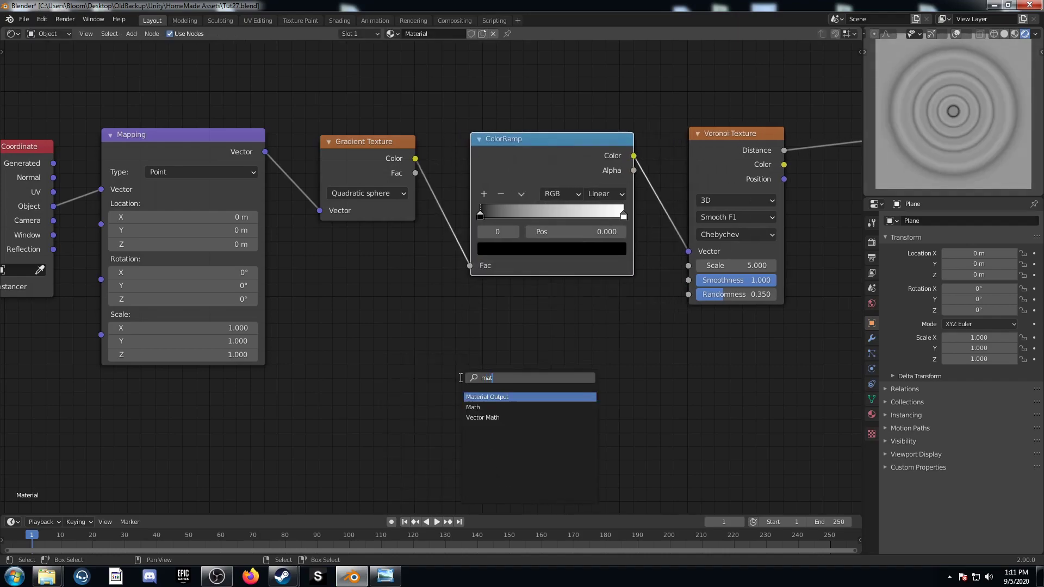
type("h")
key("Return")
left_click(690, 153)
Set the Math node to Multiply by 9.7 and reroute its output from the Voronoi Texture's Vector to its Scale
middle_click_drag(679, 352, 332, 348)
left_click(384, 228)
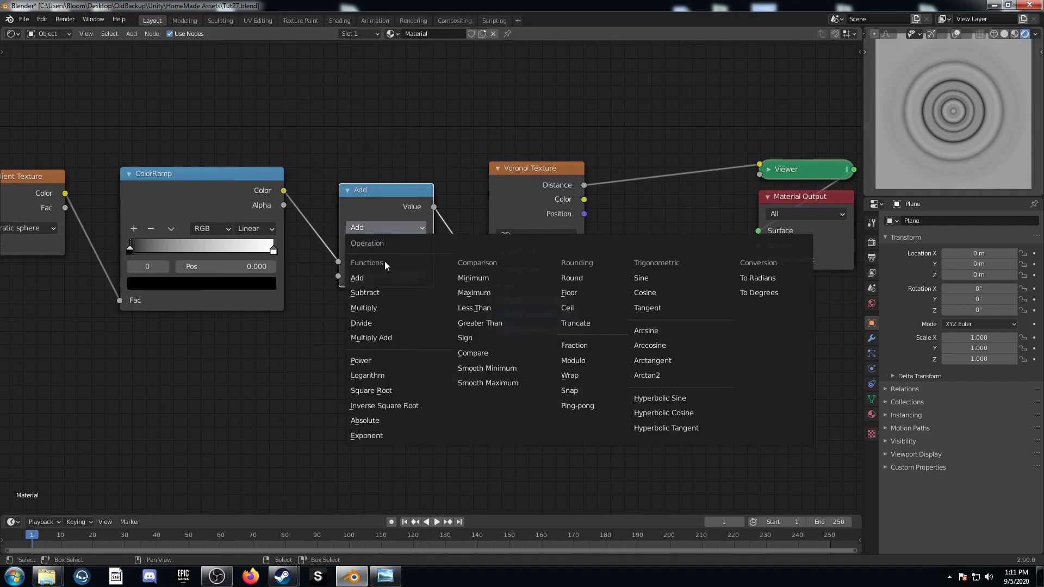
left_click(375, 306)
left_click(383, 276)
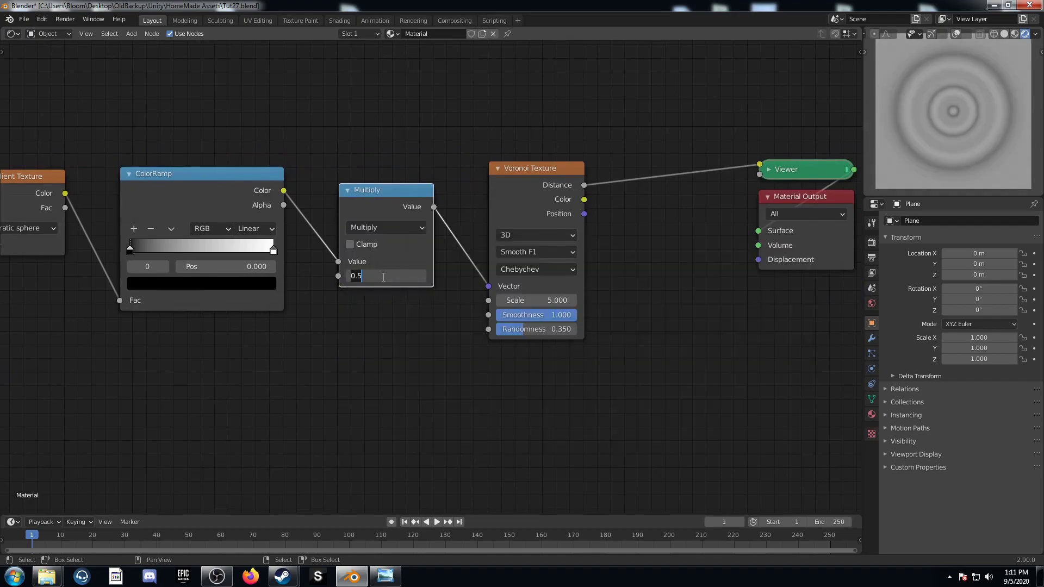
type("9.7")
key("Return")
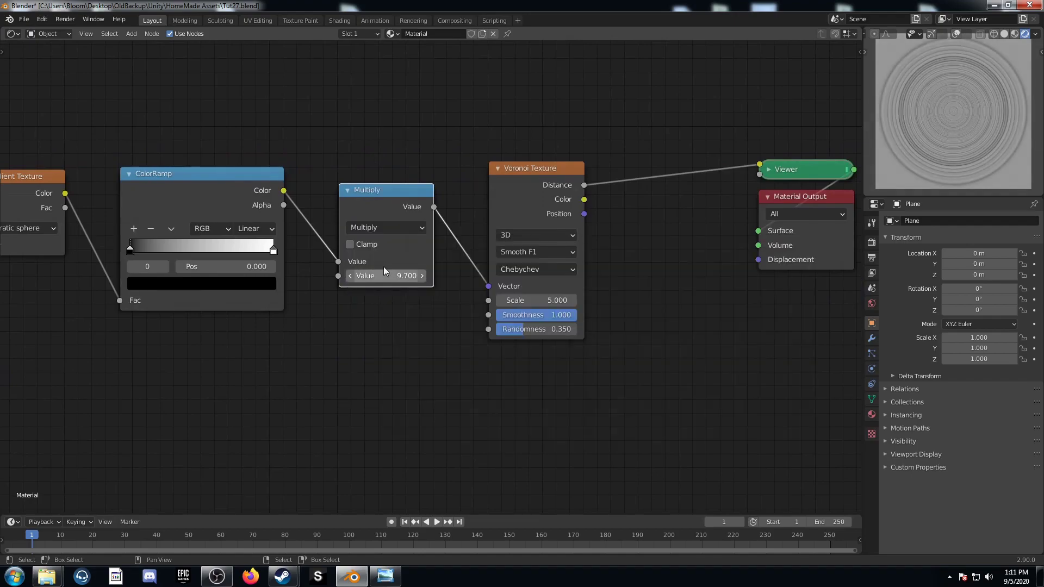
left_click_drag(434, 207, 446, 311)
Insert a MixRGB node and a duplicate of it in series between the Voronoi Texture's Distance output and the Viewer
middle_click_drag(656, 238, 475, 328)
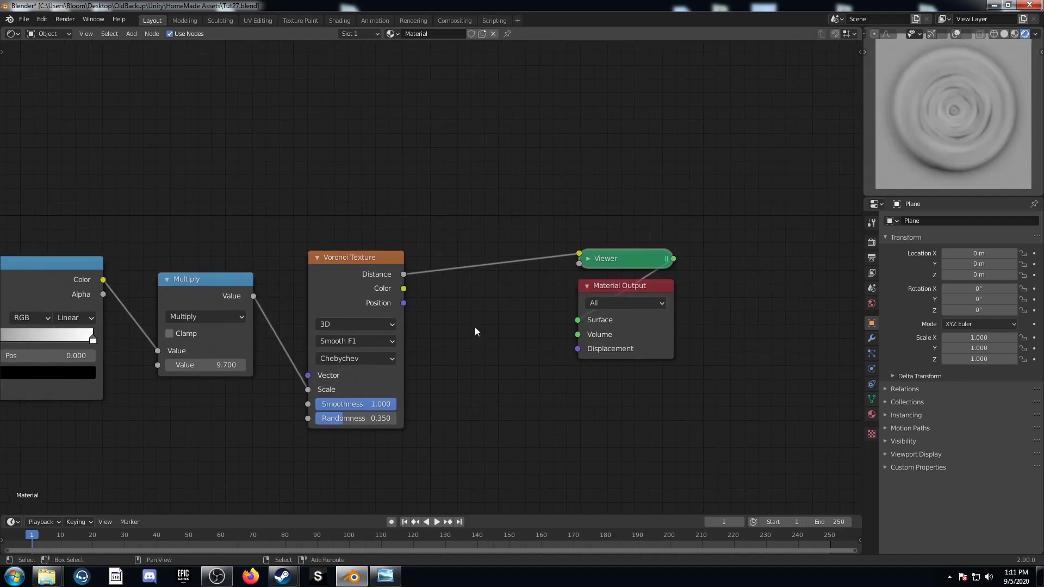
key("shift+a")
left_click(475, 326)
type("mix")
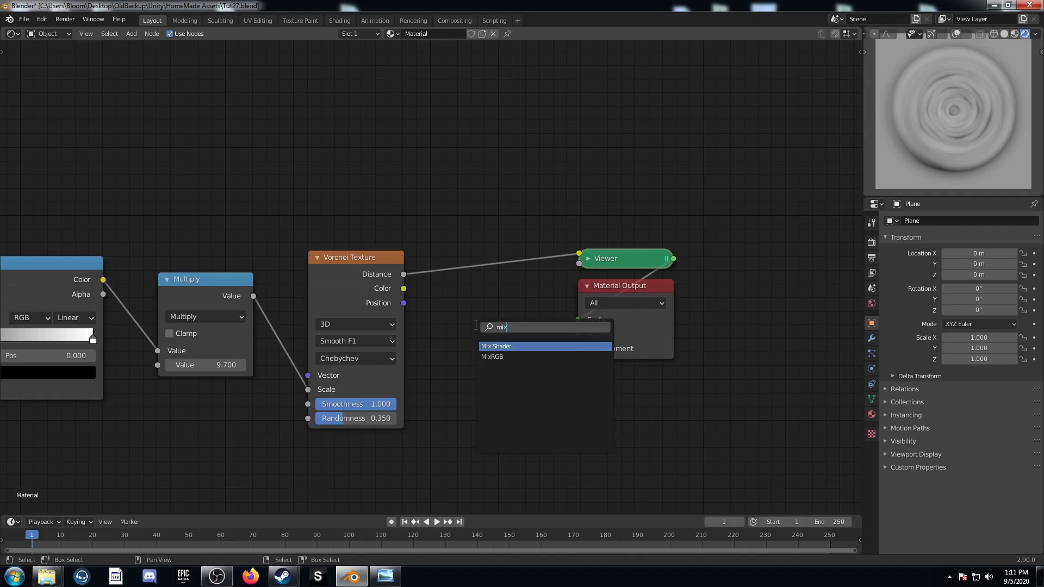
key("Return")
left_click(459, 264)
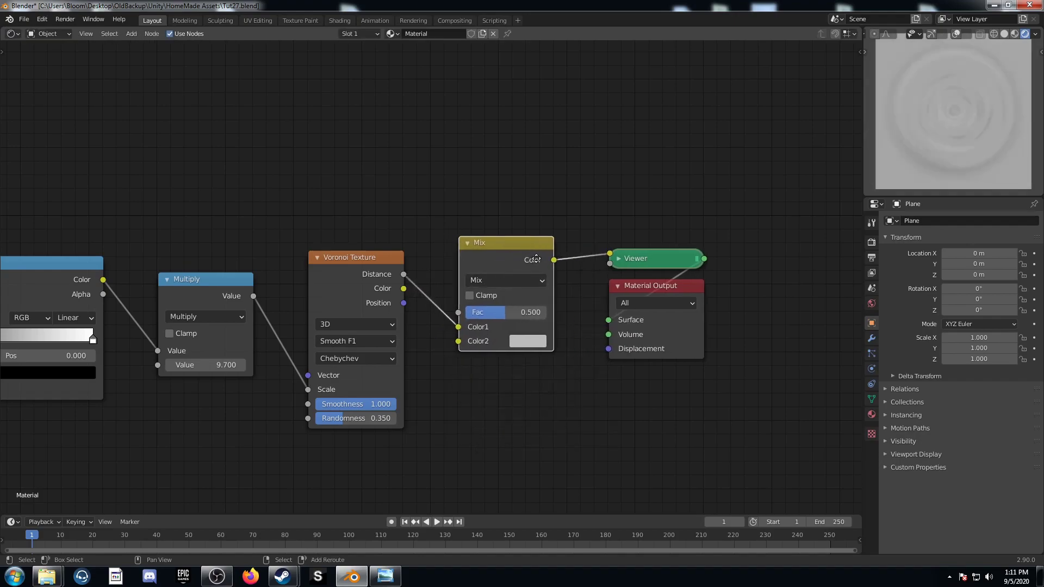
key("shift+d")
left_click(653, 244)
Set the first Mix node to Color Burn with black as Color2
left_click(523, 279)
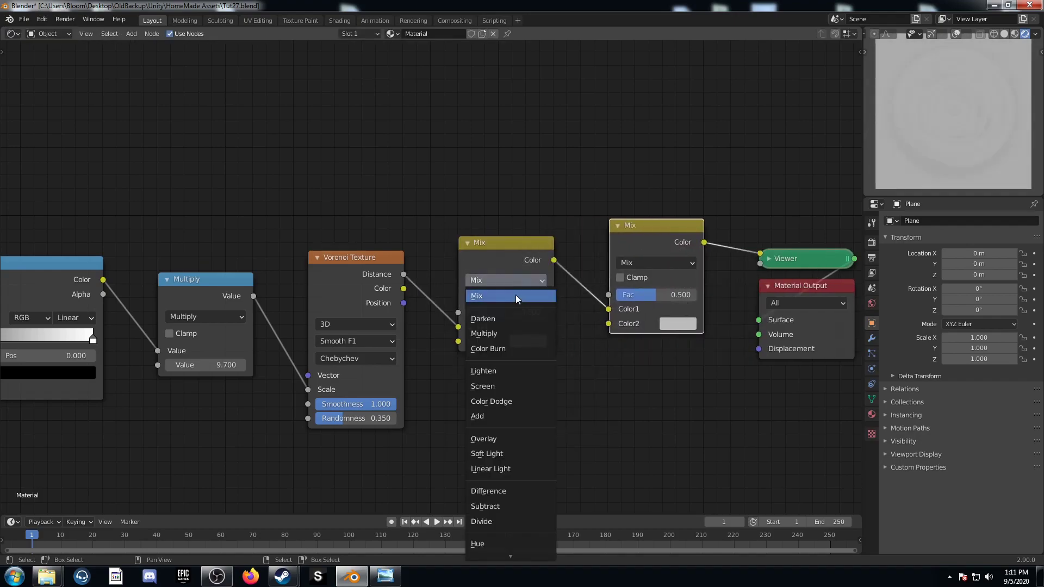
left_click(505, 348)
left_click(523, 346)
scroll(553, 208, "down", 10, "ctrl")
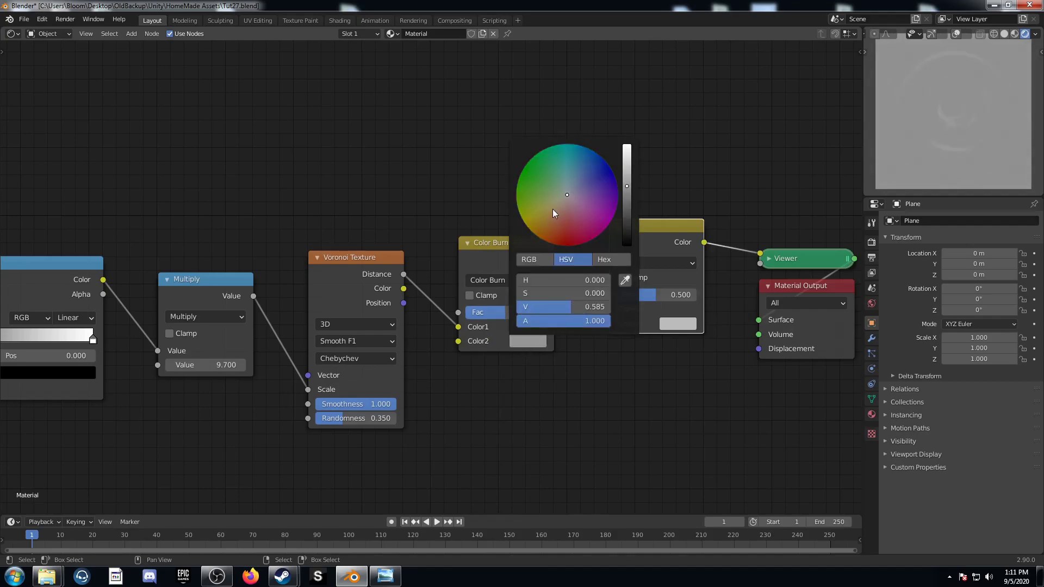
Set the second Mix node to Color Dodge with white as Color2
left_click(643, 265)
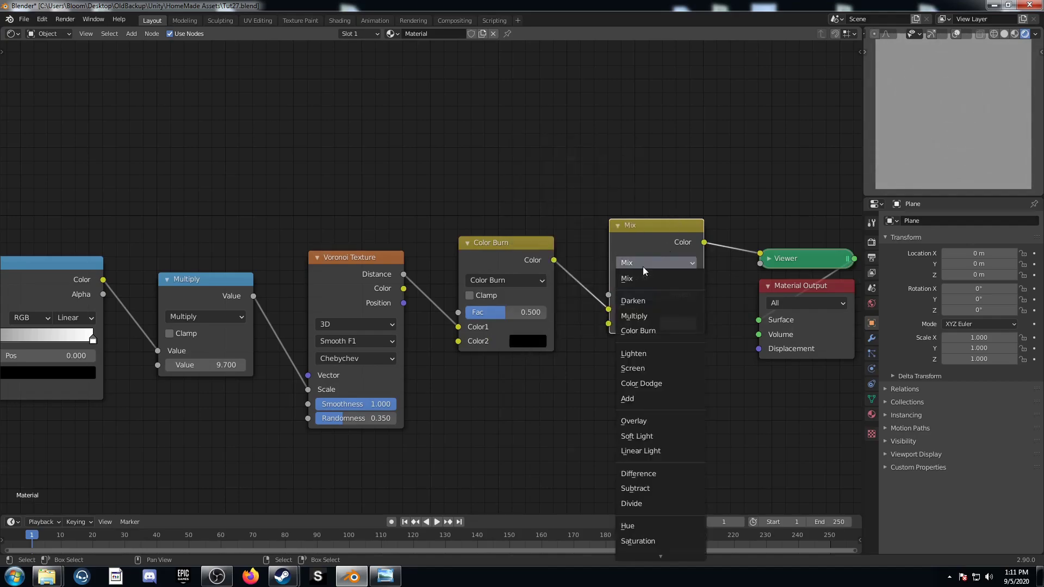
left_click(654, 388)
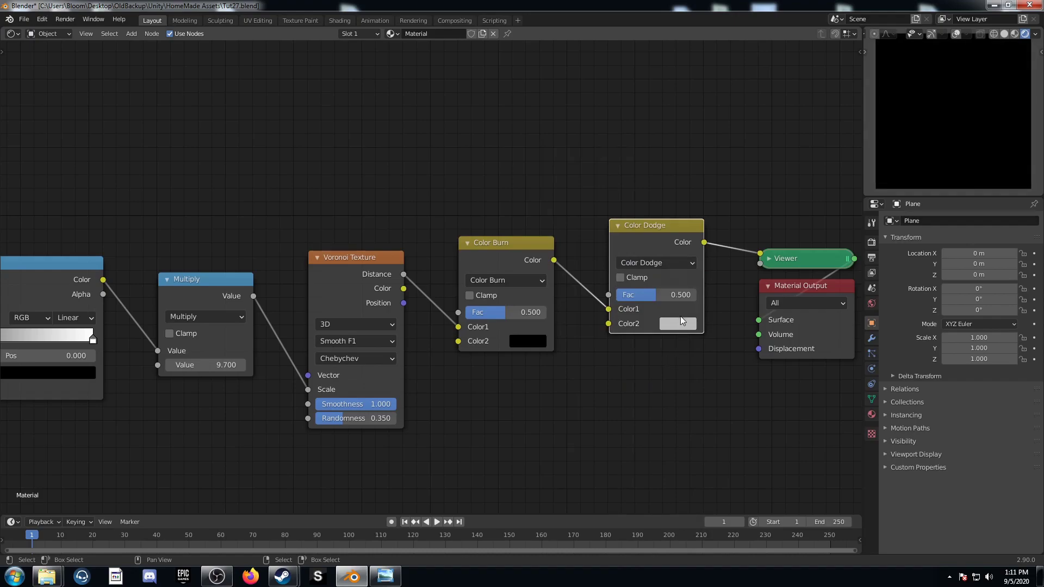
left_click(680, 324)
scroll(737, 147, "up", 5, "ctrl")
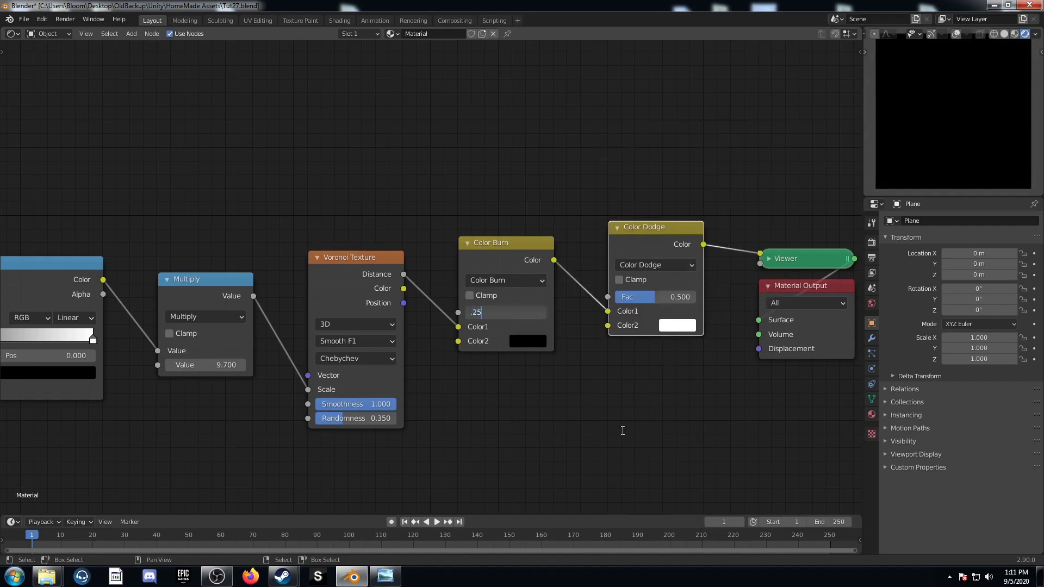
Set the Color Burn factor to 0.25 and the Color Dodge factor to 1
type(".25")
key("Return")
left_click_drag(645, 300, 696, 299)
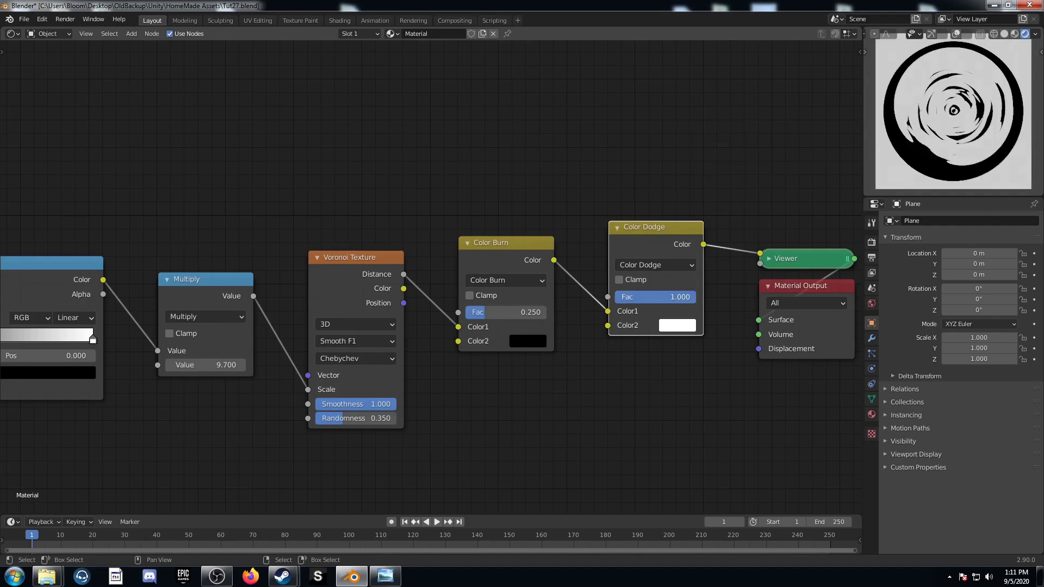
Maximize the node editor to review the complete node chain of the circular pattern
middle_click_drag(655, 283, 501, 306)
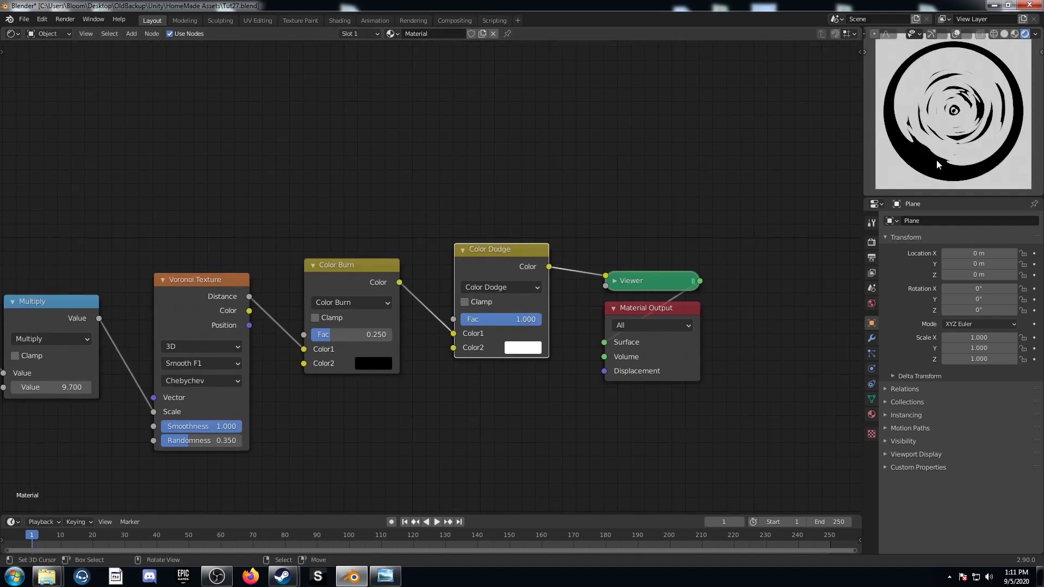
key("ctrl+space")
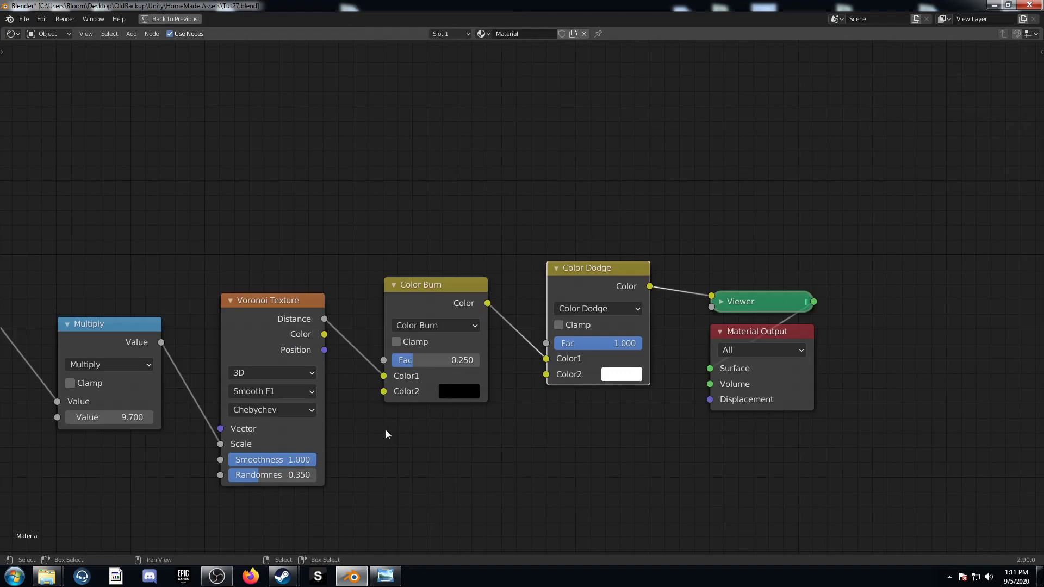
scroll(396, 425, "down", 3)
middle_click_drag(598, 288, 690, 263)
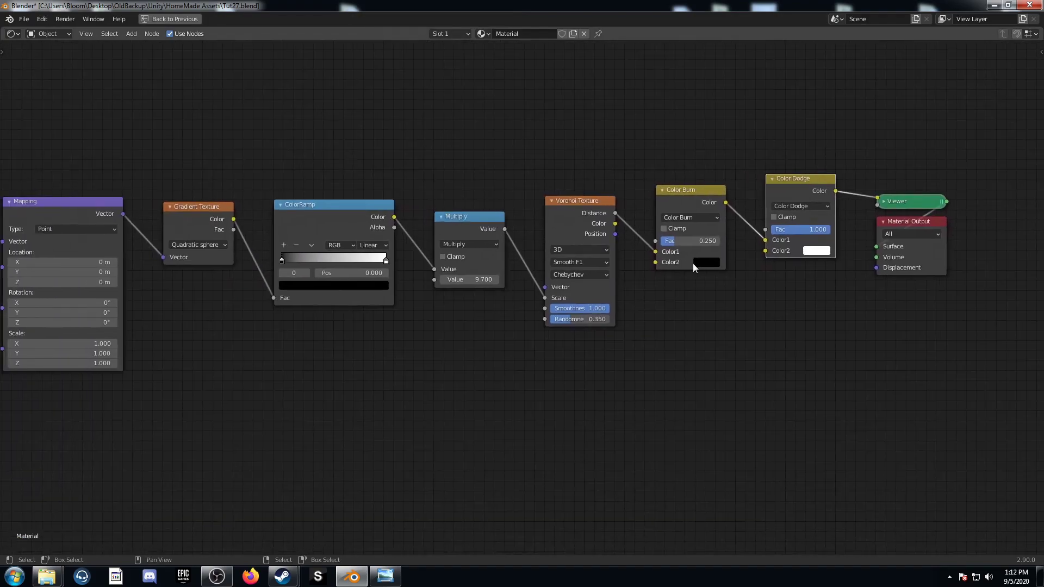
scroll(693, 264, "down", 2)
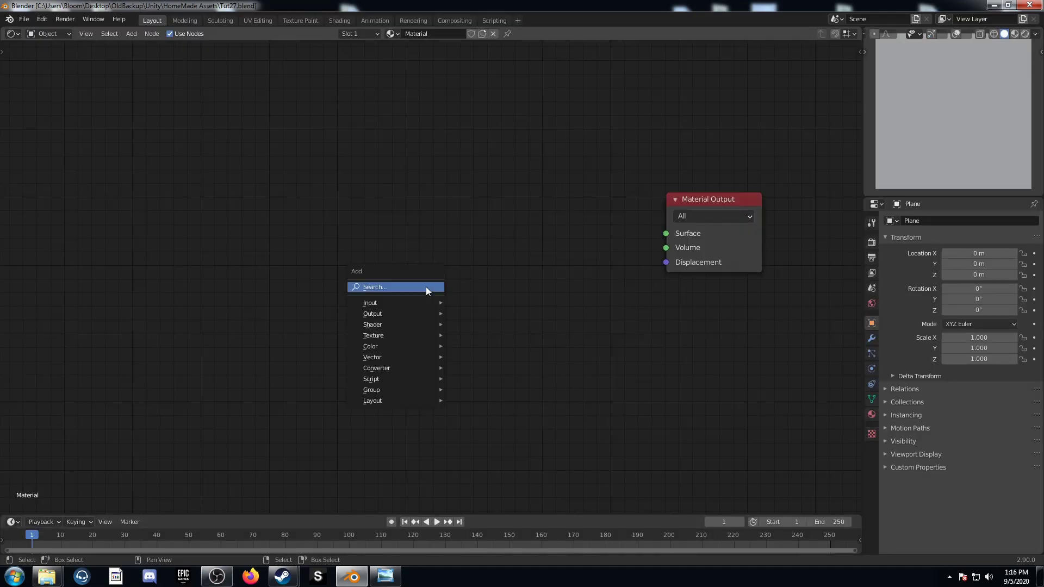
Add a Voronoi Texture to the empty material and preview its Distance output on the plane in Rendered shading
left_click(426, 286)
type("vor")
key("Return")
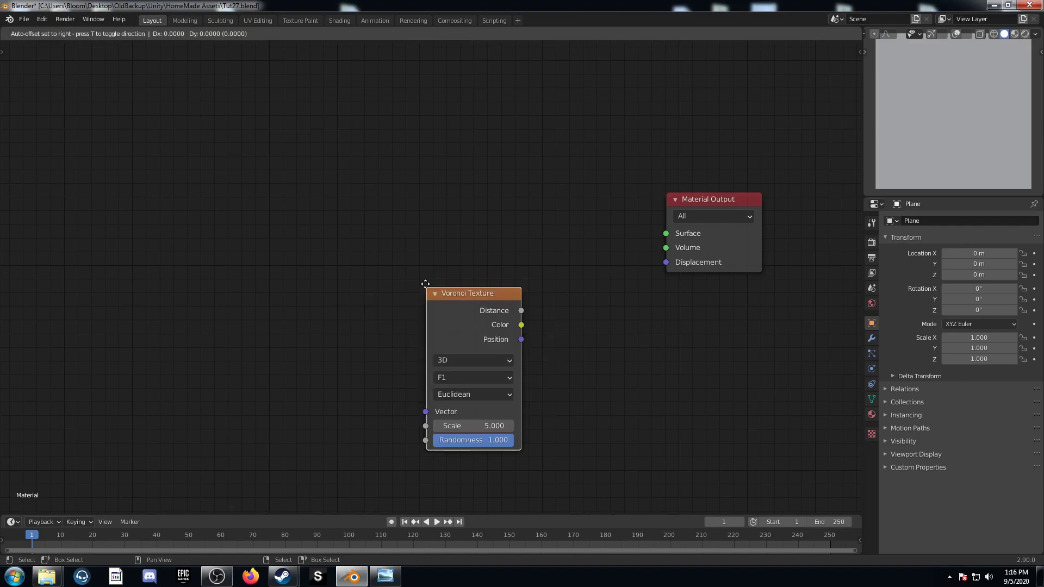
left_click(390, 196)
left_click(408, 204, "ctrl+shift")
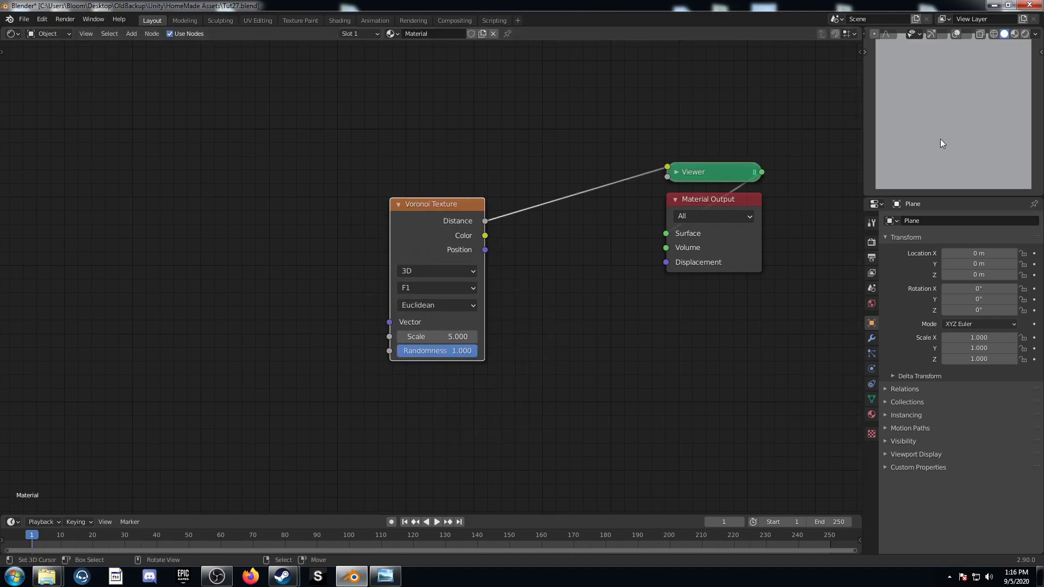
key("z")
left_click(925, 67)
Set the Voronoi Texture to F2 with the Chebychev metric and a Randomness of 0
scroll(414, 327, "up", 2)
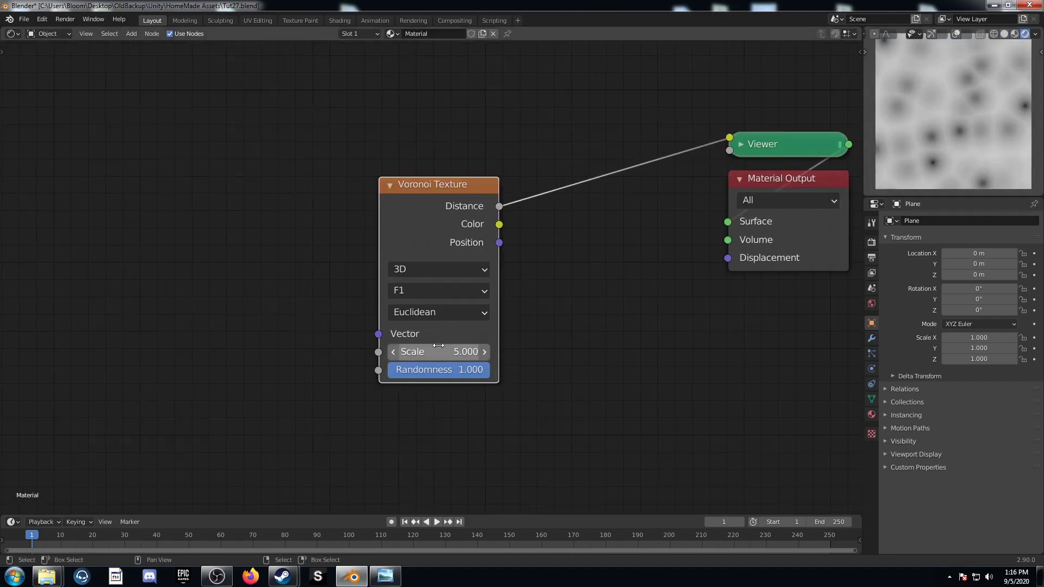
left_click(453, 262)
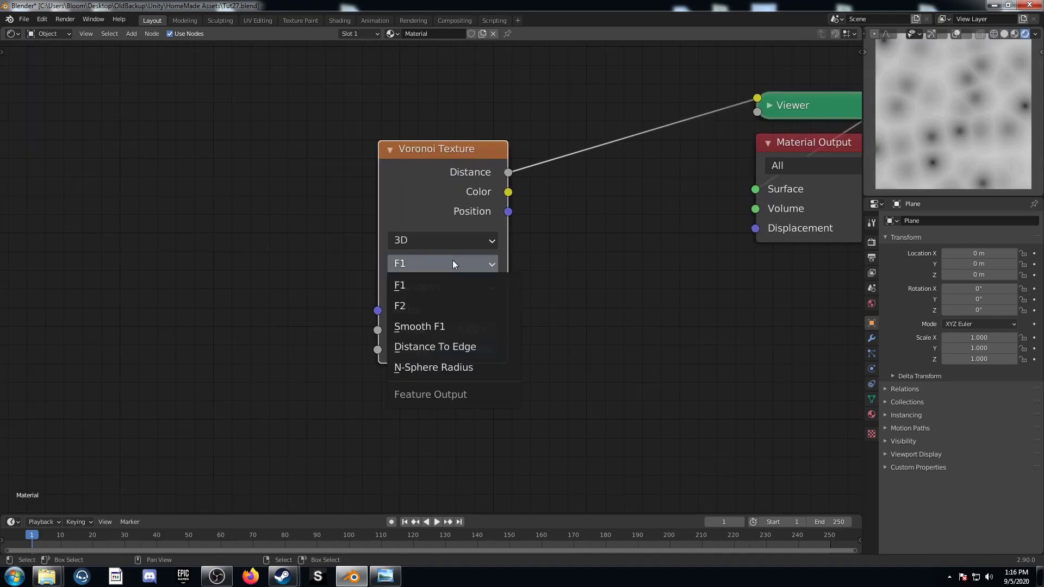
left_click(459, 307)
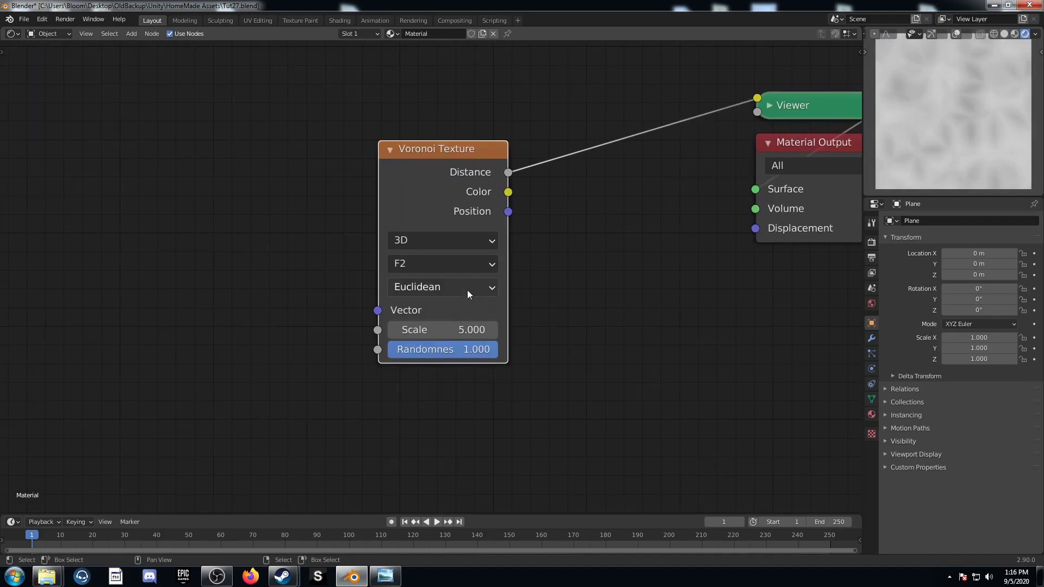
left_click(465, 292)
left_click(460, 351)
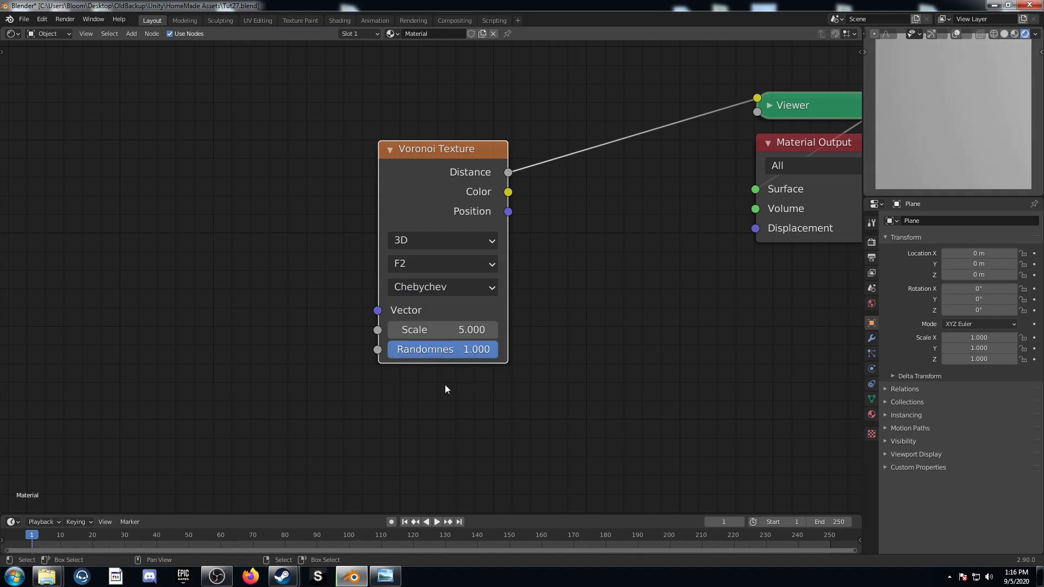
middle_click_drag(426, 353, 590, 322)
left_click_drag(591, 323, 476, 321)
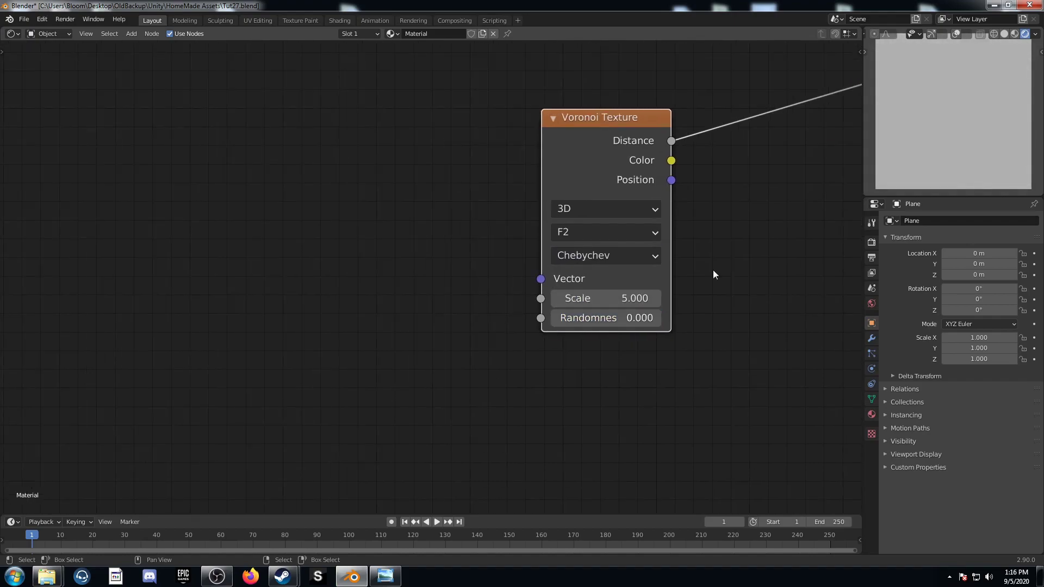
Add Texture Coordinate and Mapping nodes to the Voronoi Texture's Vector and feed the Mapping from the Object coordinates
middle_click_drag(667, 274, 488, 317)
scroll(432, 276, "down", 4)
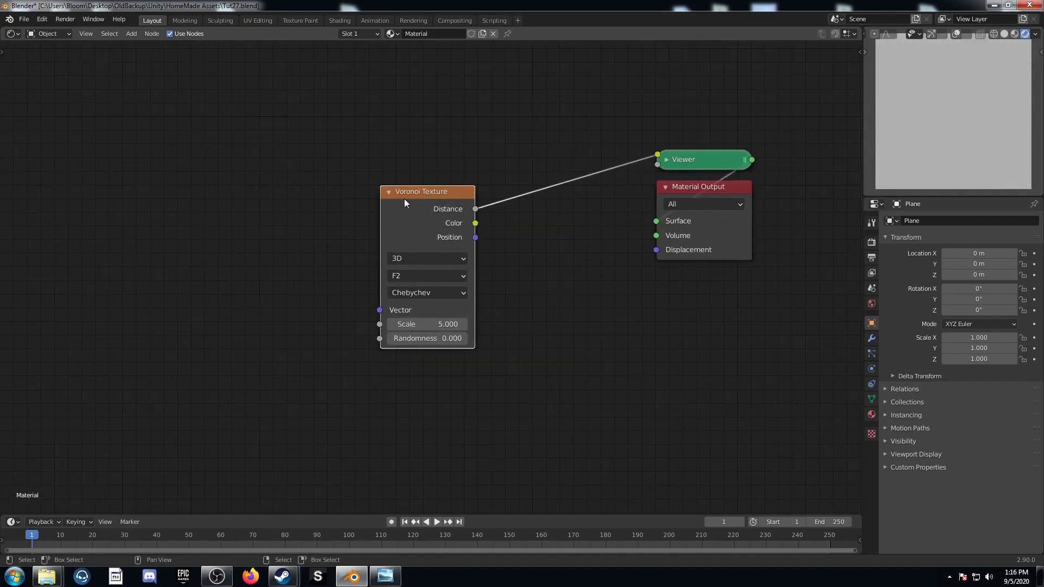
left_click_drag(403, 198, 384, 160)
key("ctrl+t")
middle_click_drag(247, 307, 390, 209)
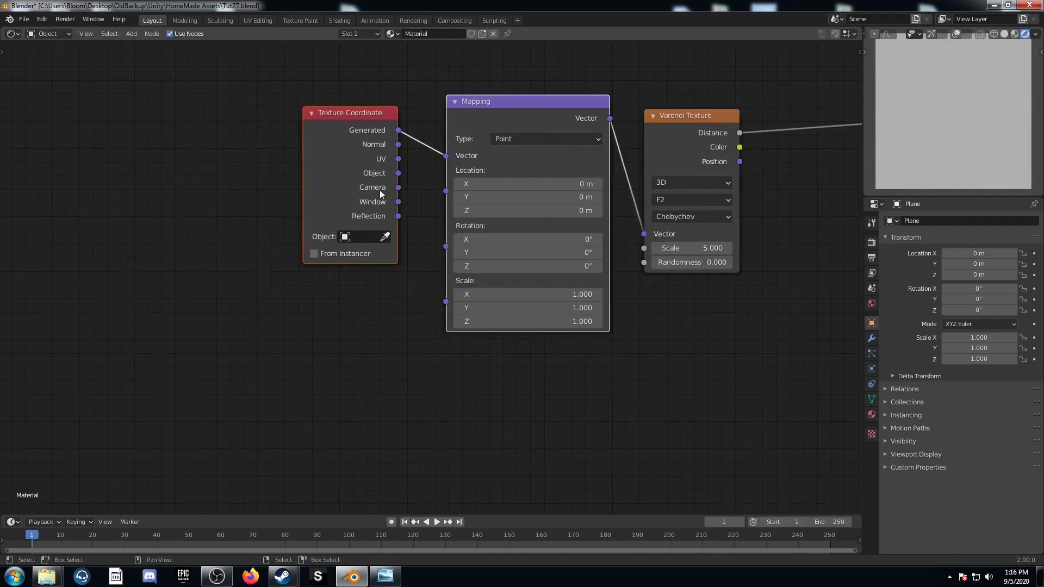
left_click_drag(399, 173, 446, 156)
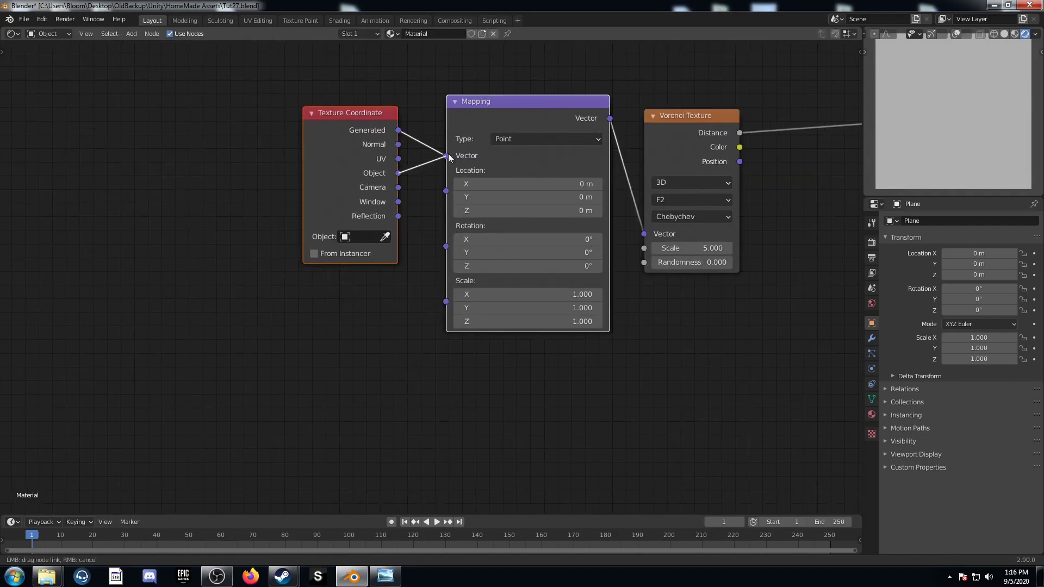
Move the Texture Coordinate and Mapping nodes away from the Voronoi Texture, placing the Mapping node lower to free space above it
left_click_drag(352, 127, 143, 191)
left_click(309, 172)
left_click_drag(309, 193, 344, 370)
middle_click_drag(327, 111, 355, 166)
middle_click_drag(354, 268, 366, 317)
scroll(378, 303, "down", 4)
scroll(377, 303, "down", 4)
Add a Separate XYZ node above the Mapping node and feed its Vector from the Object coordinates
key("shift+a")
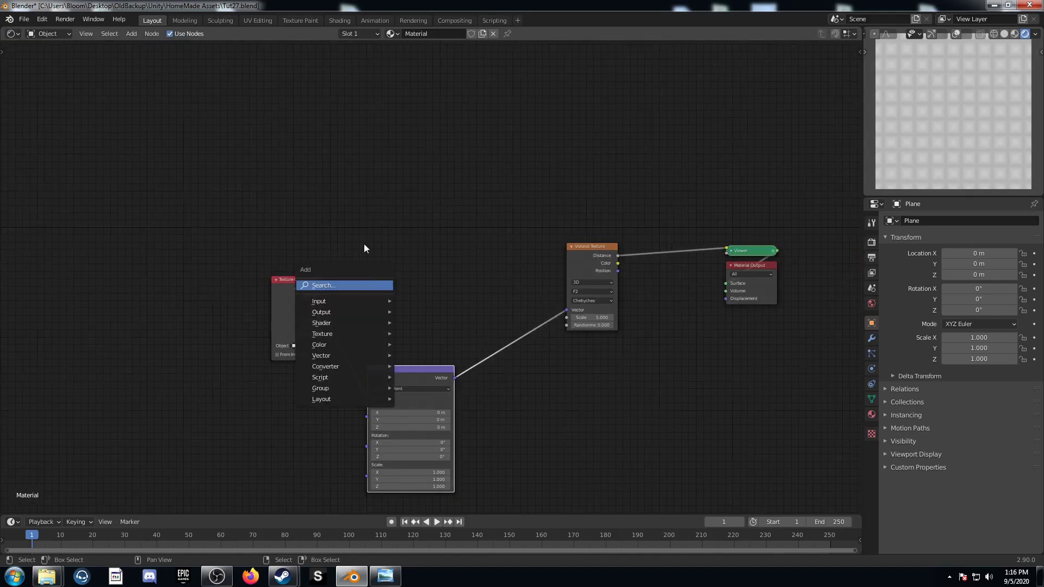
key("shift+a")
left_click(369, 261)
type("se")
key("Down")
key("Down")
key("Down")
key("Down")
key("Down")
key("Return")
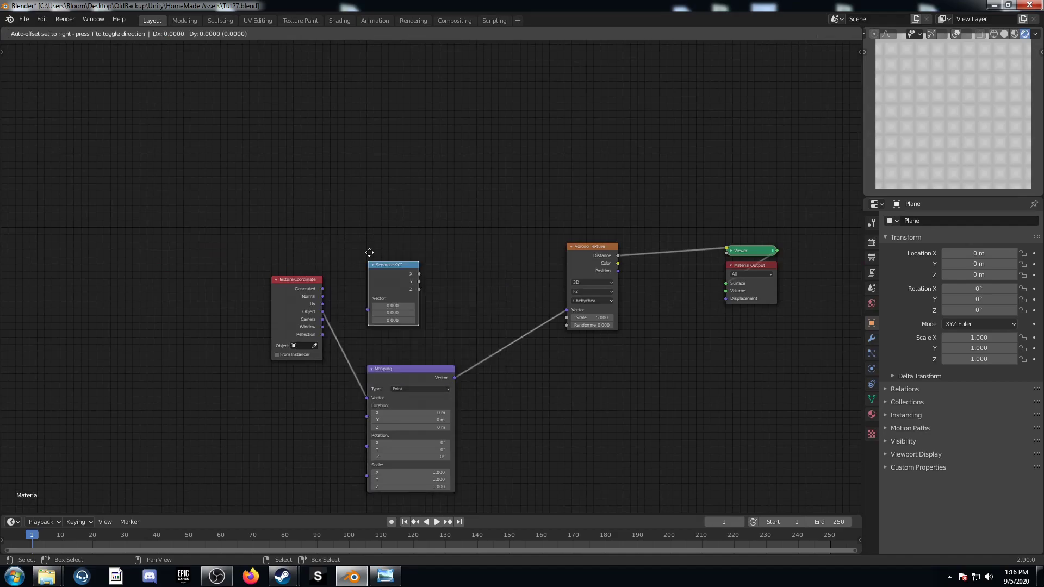
left_click(345, 194)
left_click_drag(322, 312, 345, 248)
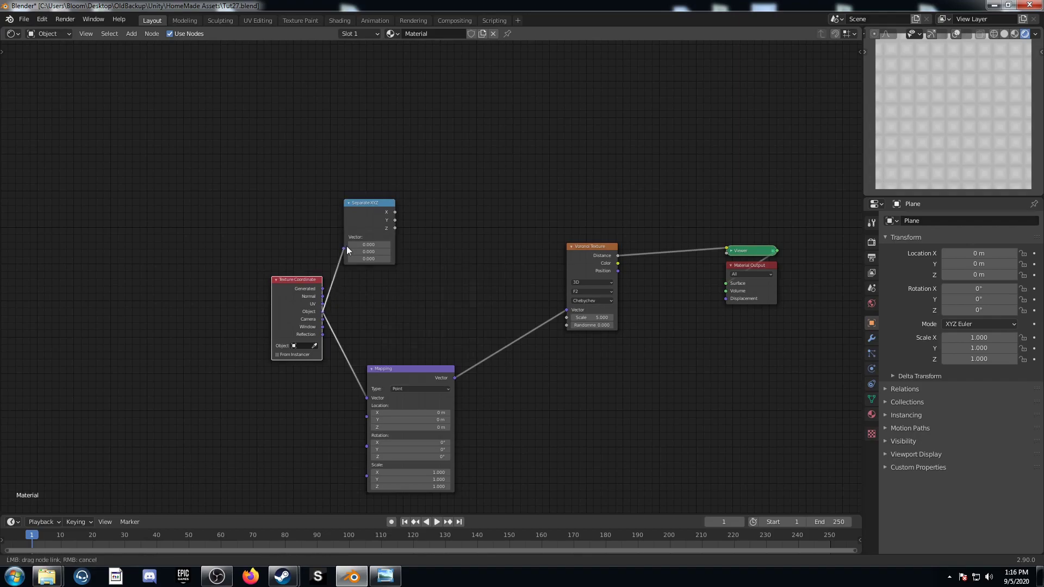
Add a Math node beside the Separate XYZ node and set its operation to Power
scroll(383, 297, "up", 5)
key("shift+a")
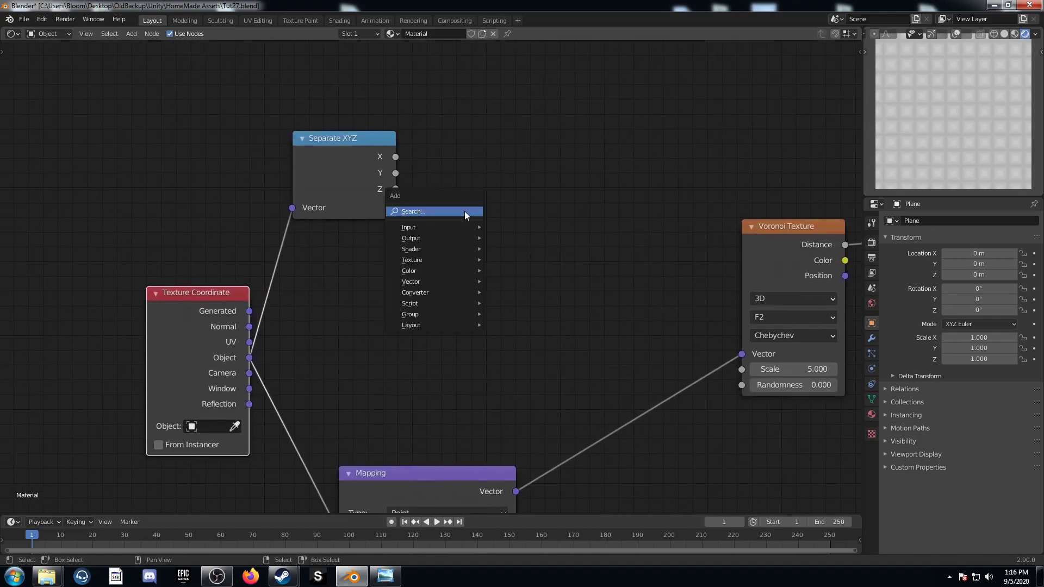
type("add")
key("Return")
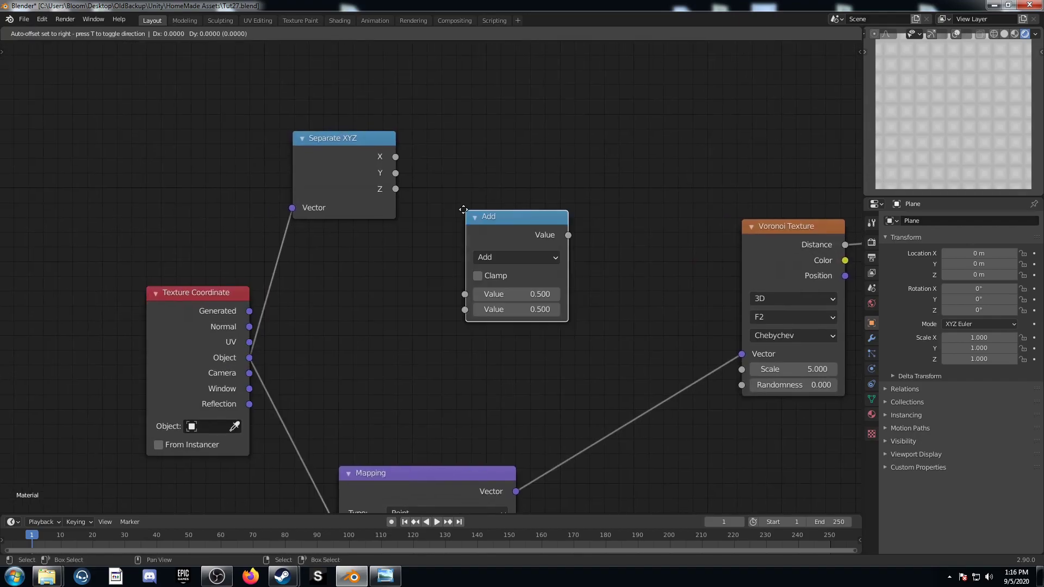
left_click(463, 90)
left_click(516, 138)
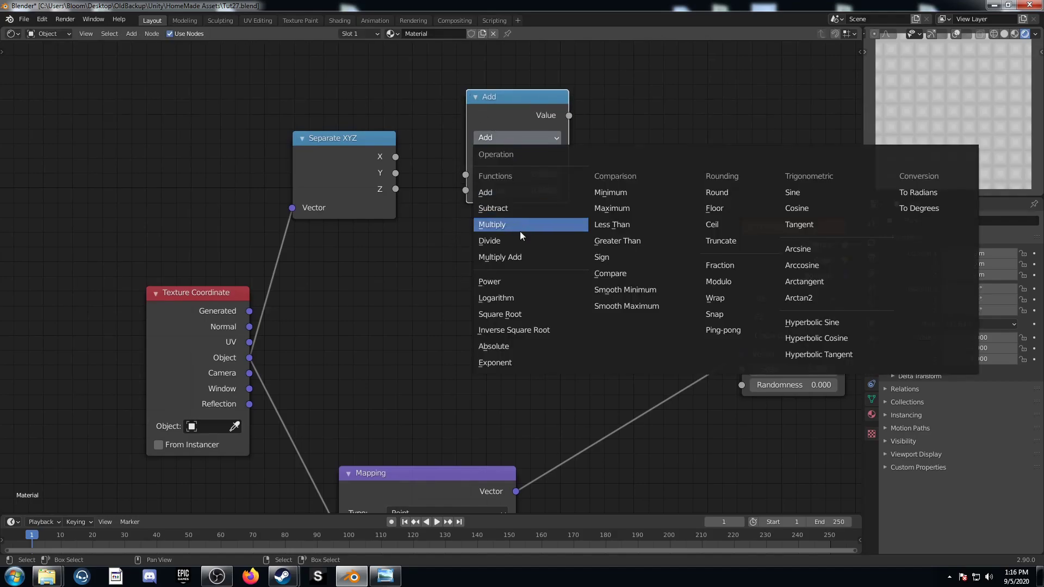
left_click(504, 281)
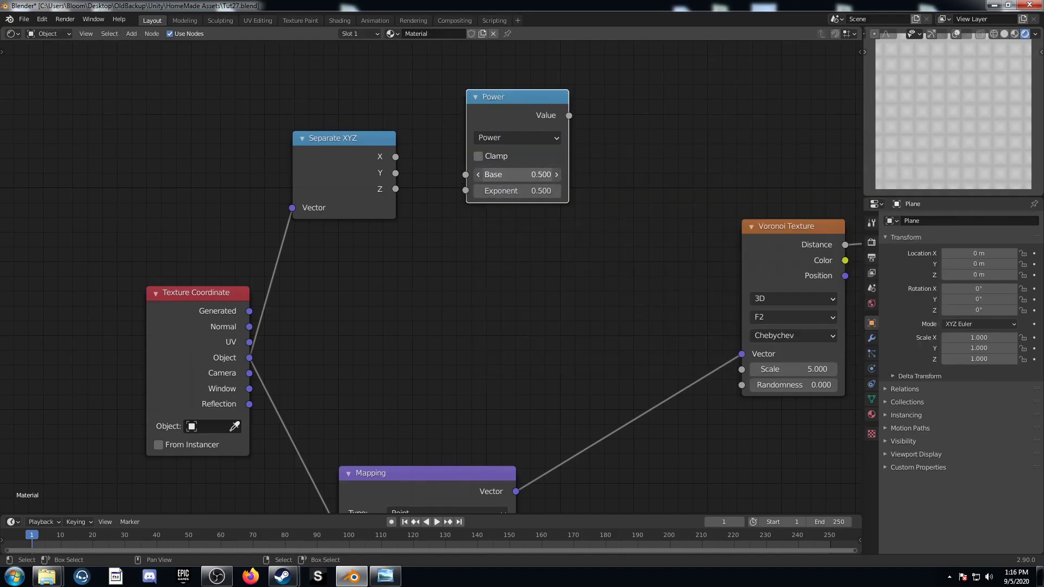
Set the Power node's Exponent to 2 and feed its Base from the X output of Separate XYZ
left_click(518, 192)
type("2")
key("Return")
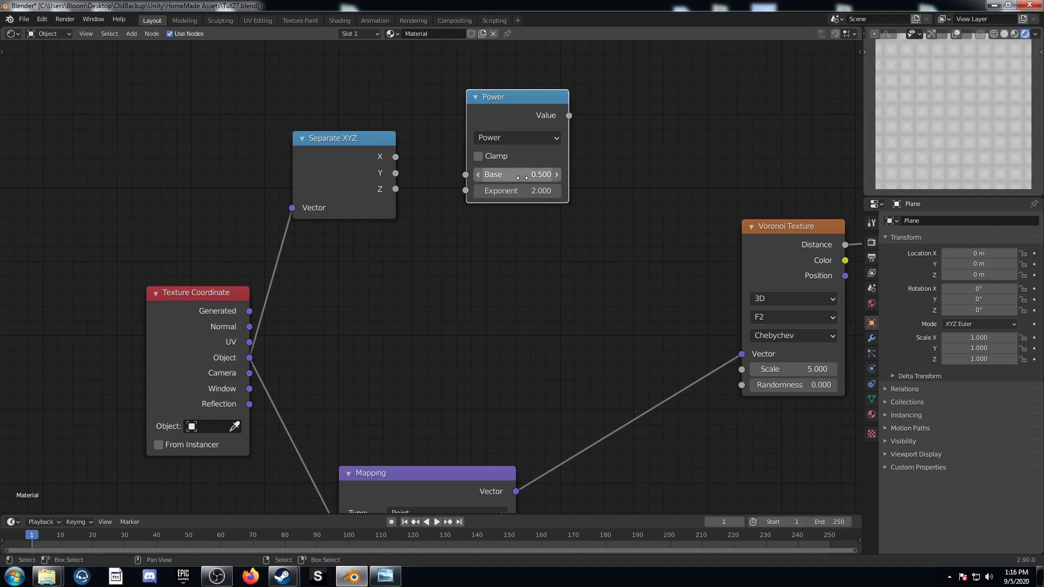
left_click_drag(395, 158, 476, 176)
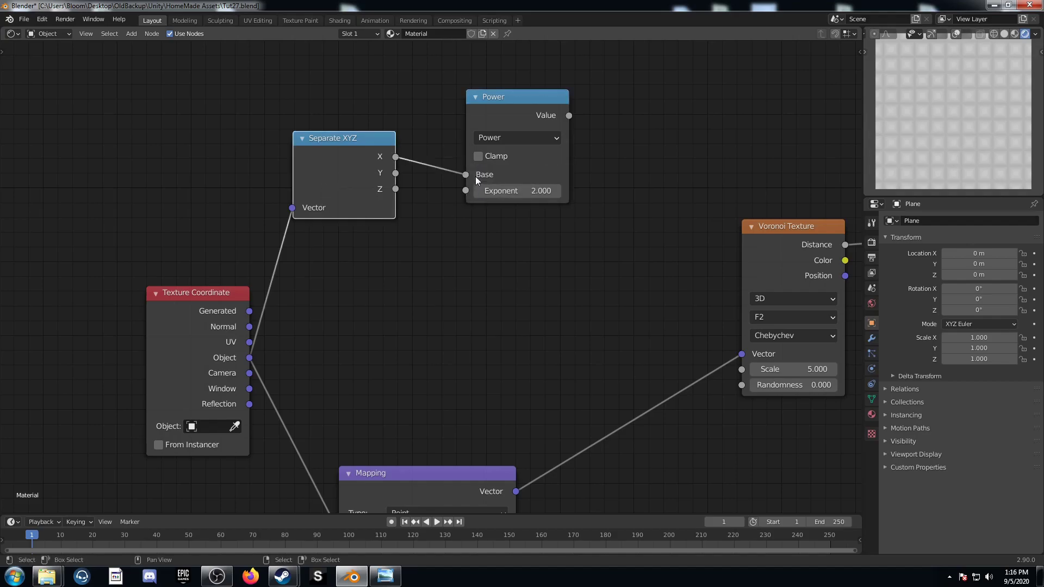
Move the Power node above the Separate XYZ node and place a duplicate of it below
middle_click_drag(516, 176, 504, 240)
left_click_drag(507, 168, 493, 87)
key("shift+d")
left_click(493, 244)
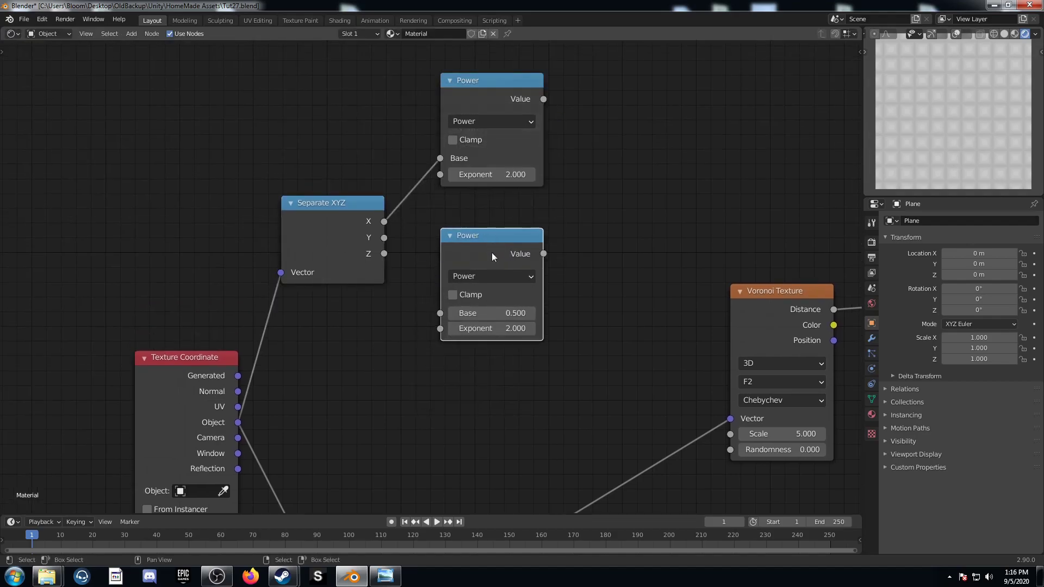
Change the duplicated Power node to Absolute, feed it from the Y output, and preview the two Math nodes in turn
left_click(487, 277)
left_click(495, 483)
left_click_drag(384, 238, 440, 312)
left_click(491, 80, "ctrl+shift")
left_click(502, 242, "ctrl+shift")
Add a Math node set to Add after the Power and Absolute nodes
scroll(502, 242, "down", 3)
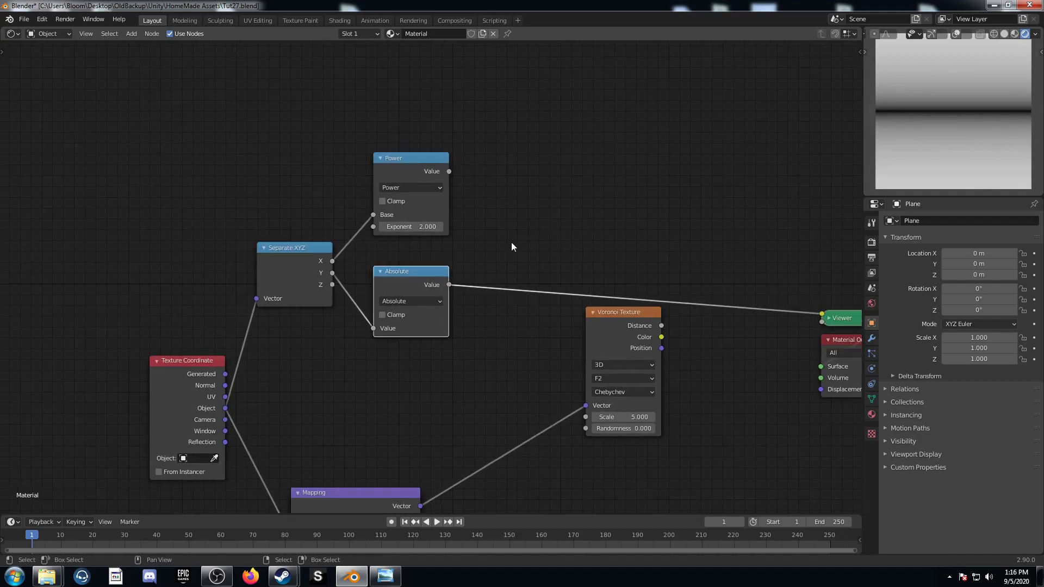
key("shift+a")
left_click(503, 175)
type("add")
key("Return")
left_click(498, 123)
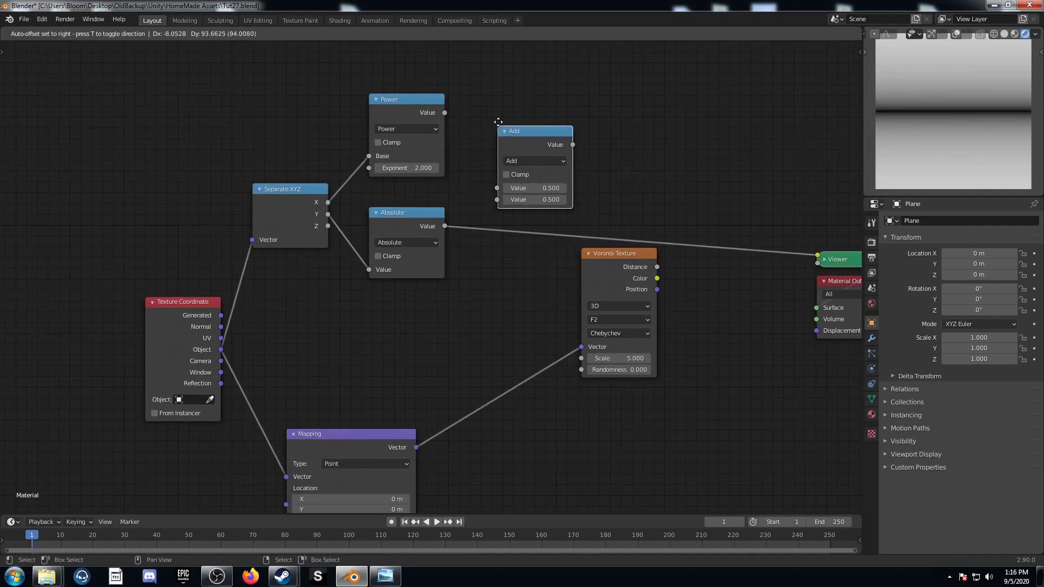
Feed the Add node from the Power and Absolute outputs and preview the sum
right_click_drag(434, 106, 511, 159, "alt")
right_click_drag(377, 260, 547, 152, "alt")
left_click(547, 151, "ctrl+shift")
Insert a ColorRamp node on the link between the Add node and the Viewer
middle_click_drag(595, 161, 509, 128)
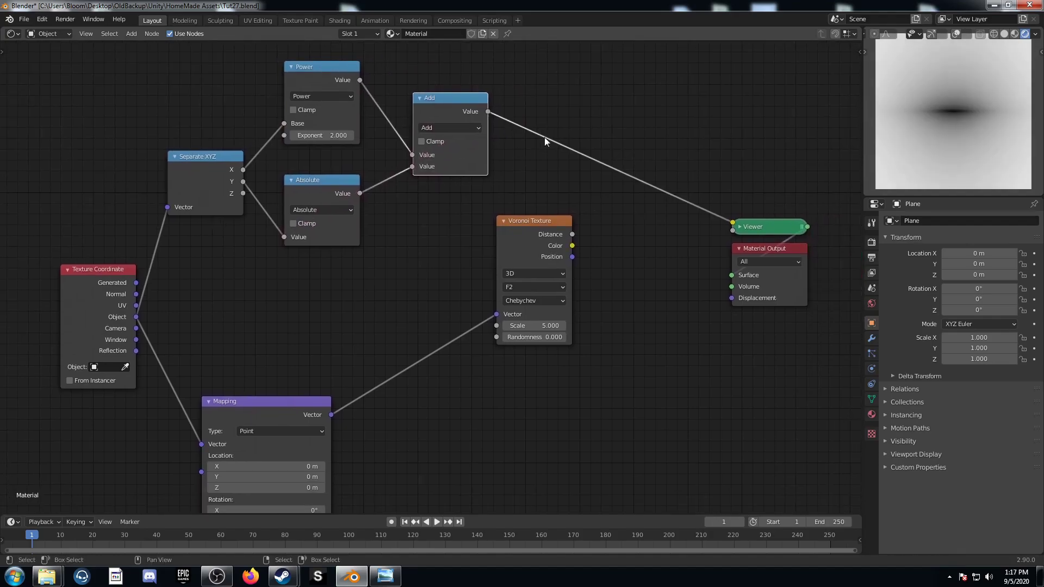
key("shift+a")
left_click(593, 99)
type("ram")
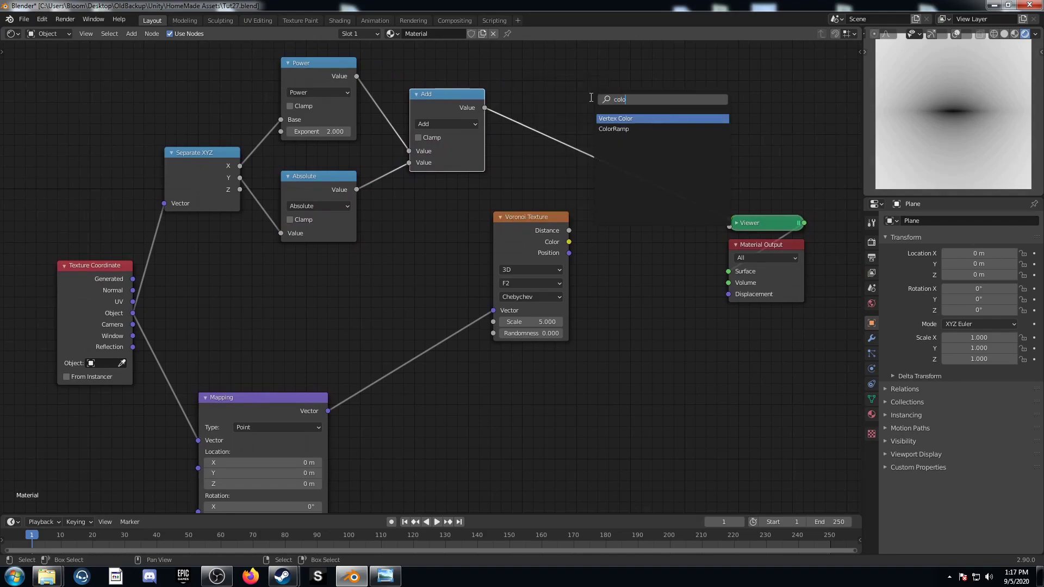
key("Return")
left_click(524, 60)
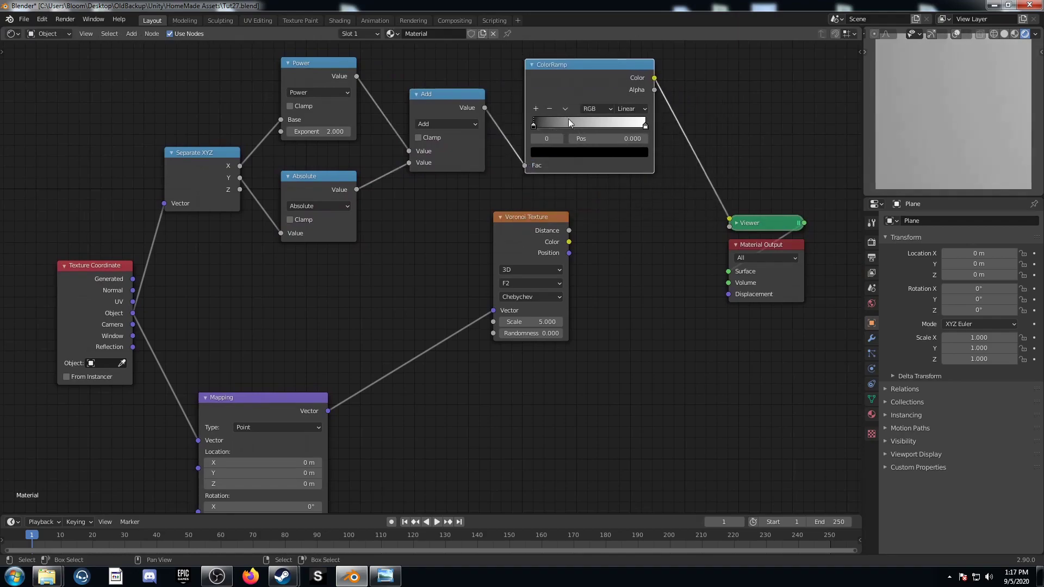
Move the Voronoi Texture below the Material Output and insert a Math node between the ColorRamp and the Viewer
middle_click_drag(635, 164, 514, 152)
scroll(472, 214, "down", 4)
left_click_drag(414, 223, 640, 322)
key("shift+a")
type("math")
key("Return")
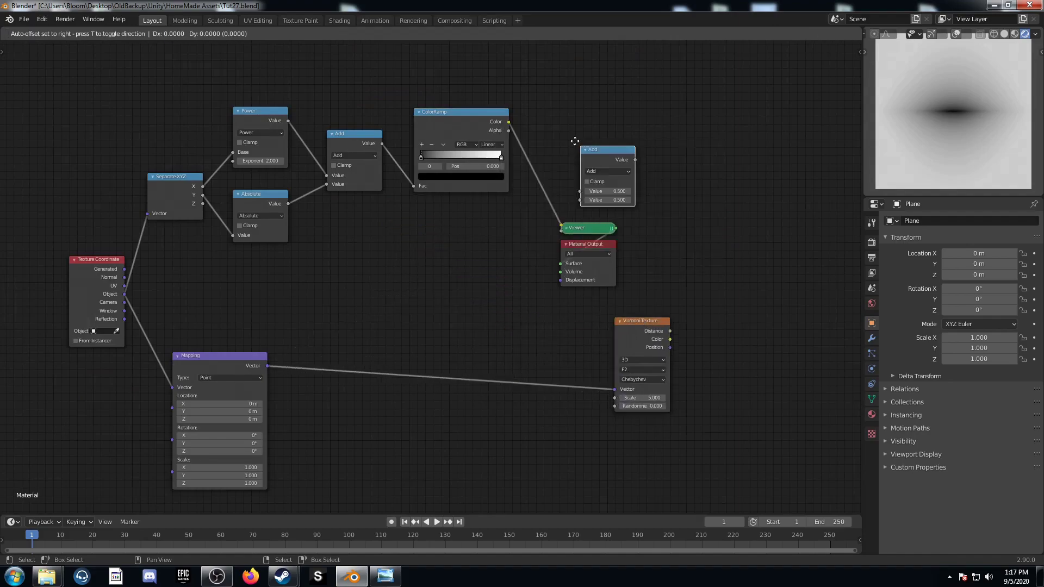
left_click(538, 149)
Set the Math node after the ColorRamp to Multiply with a value of 6.4
left_click(557, 158)
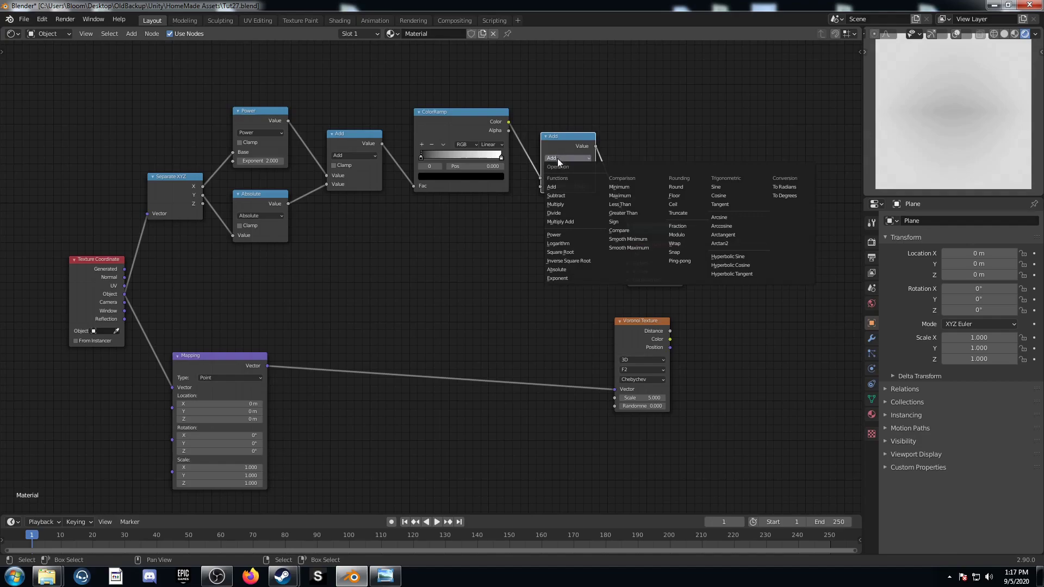
left_click(567, 205)
scroll(561, 220, "up", 2)
left_click(544, 173)
type("0.5")
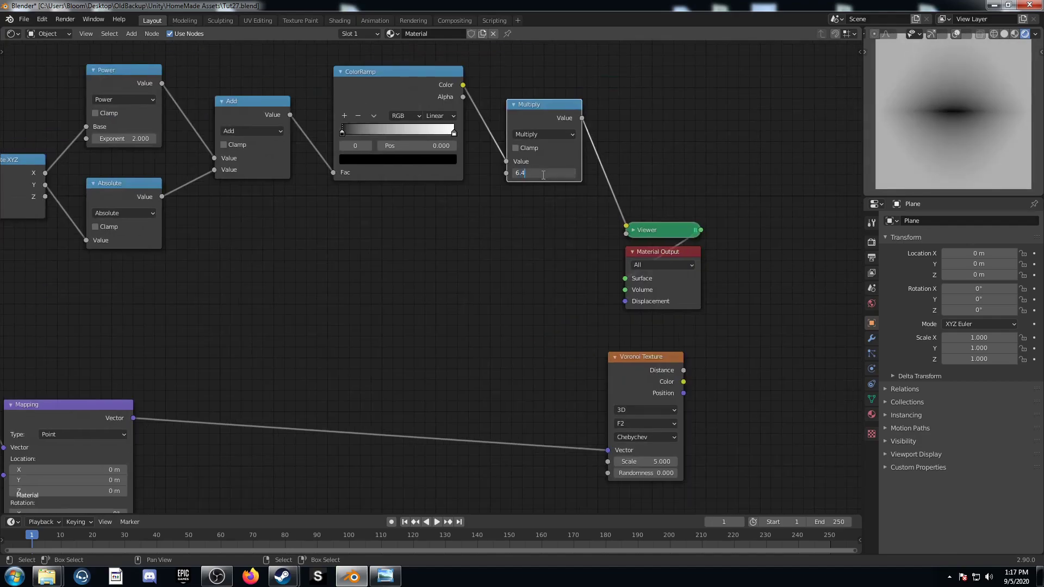
key("Return")
Drive the Voronoi Texture's Scale from the Multiply node and preview its Distance, with the Viewer and Material Output moved beside the texture
left_click_drag(581, 118, 611, 462)
middle_click_drag(655, 363, 547, 357)
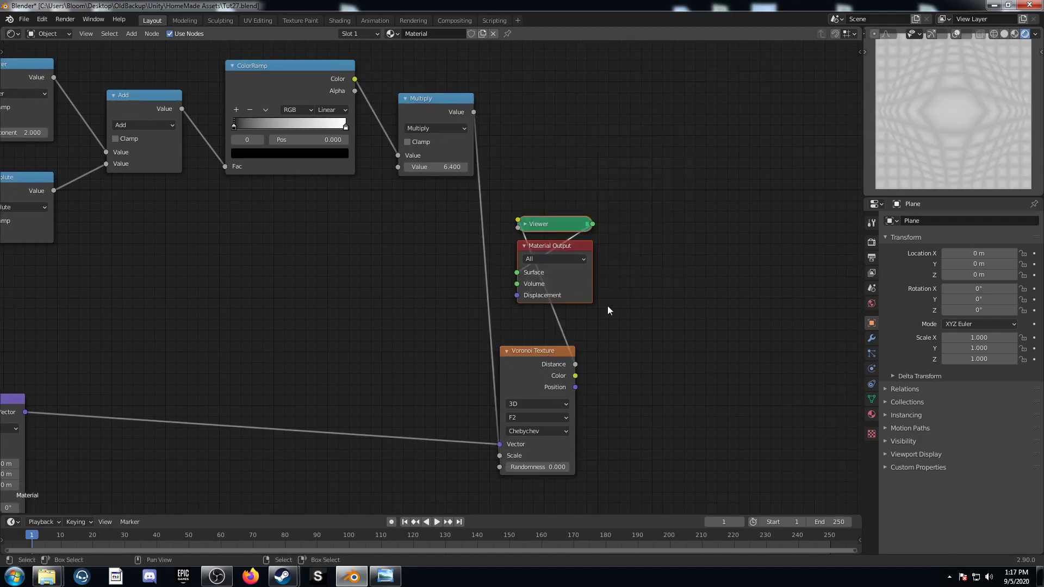
key("g")
left_click(801, 415)
Insert a MixRGB node after the Voronoi Distance output and place a duplicate of it before the Viewer
middle_click_drag(652, 423, 606, 364)
key("shift+a")
type("mix")
key("Return")
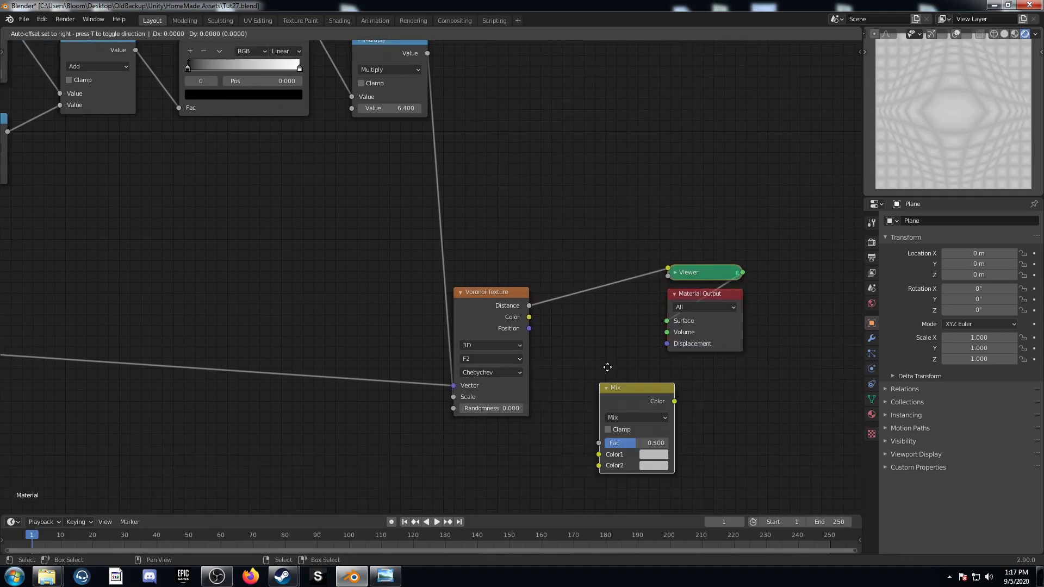
left_click(581, 235)
key("shift+d")
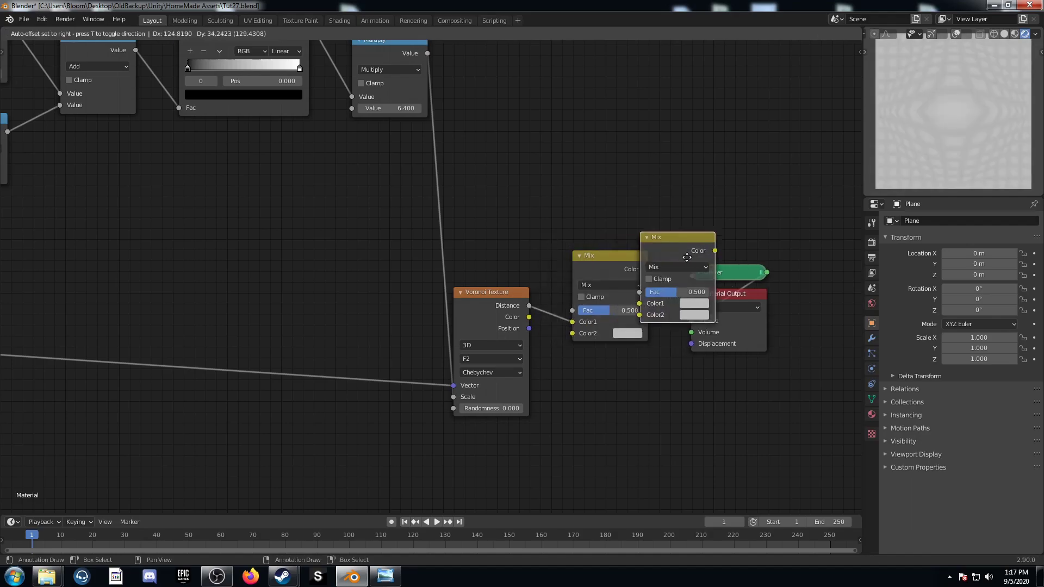
left_click(687, 257)
Set the first Mix node's blending mode to Color Burn and the second one's to Color Dodge
left_click(619, 286)
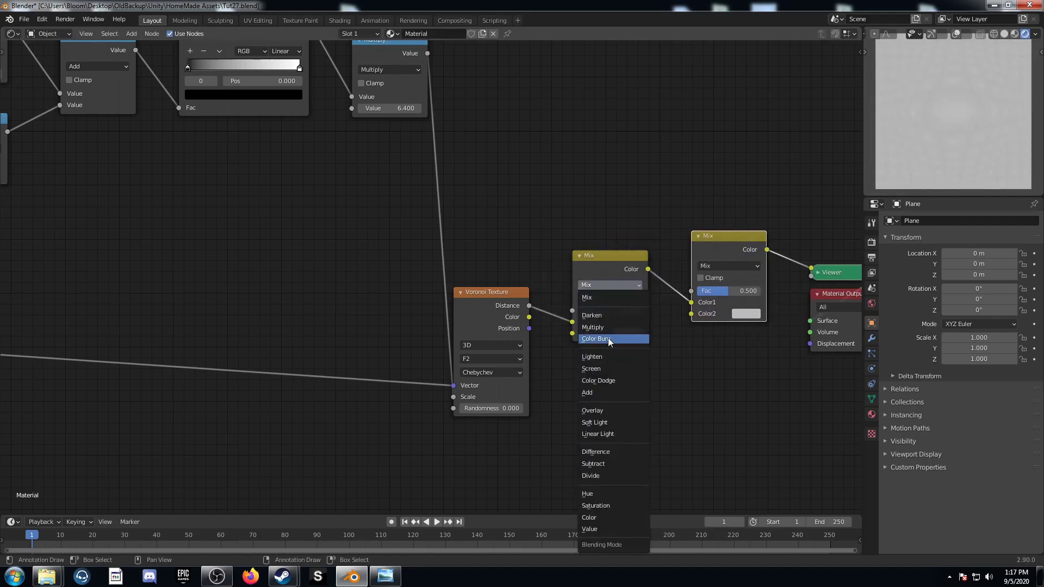
left_click(609, 339)
left_click(717, 266)
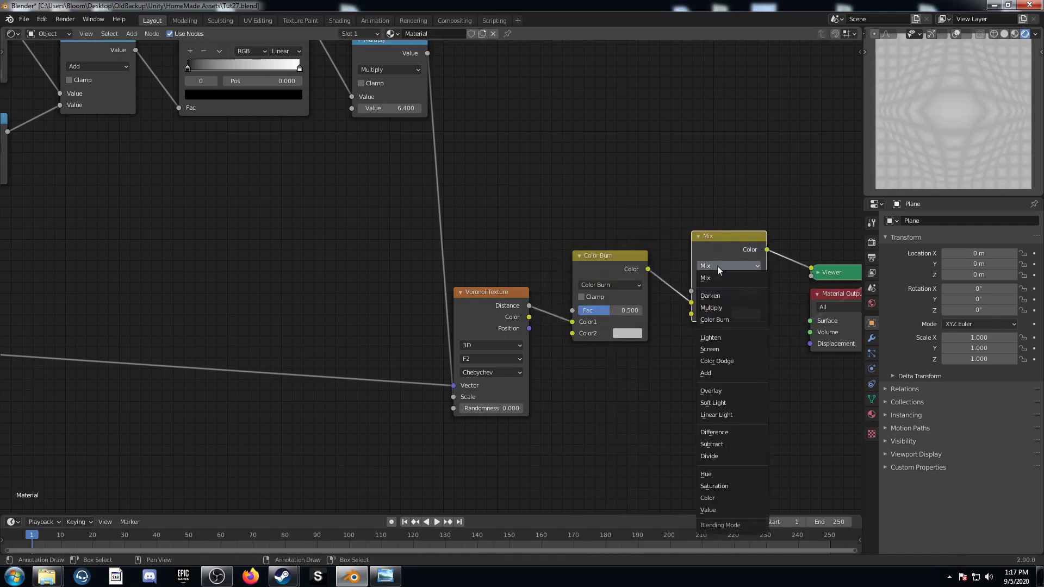
left_click(717, 360)
Set Color2 to black on the Color Burn node and to white on the Color Dodge node
scroll(615, 324, "up", 2)
left_click(610, 316)
scroll(641, 181, "down", 10)
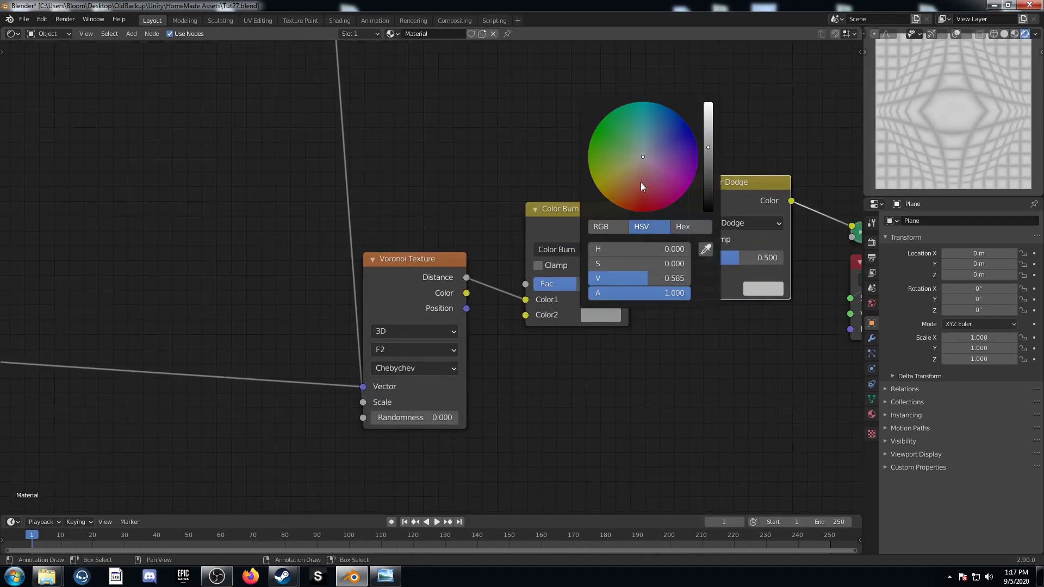
left_click(769, 289)
scroll(805, 162, "up", 3)
Set the Color Burn Fac to 0.66 and the Color Dodge Fac to 1
middle_click_drag(666, 350, 576, 368)
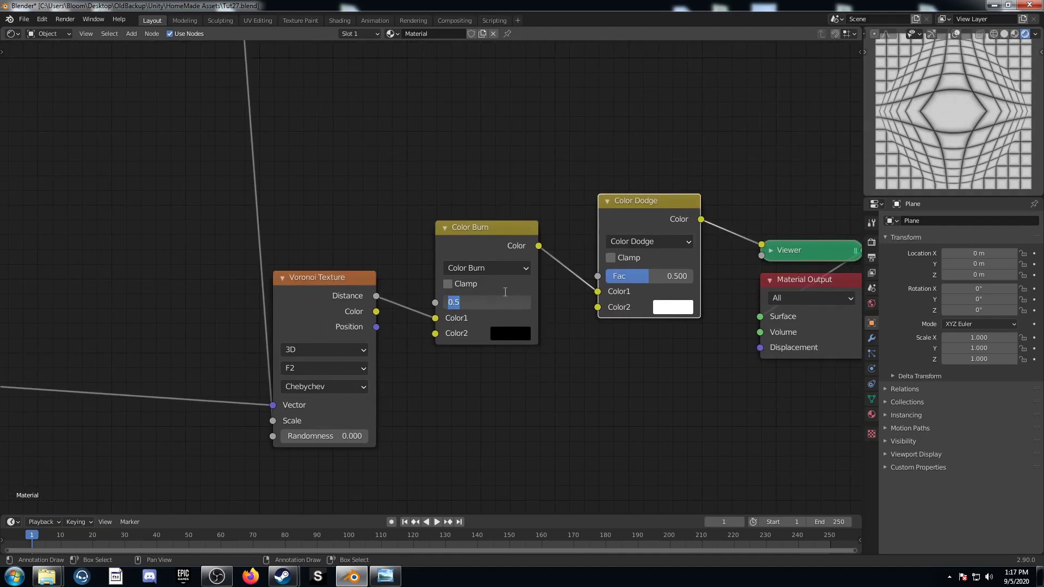
key("Return")
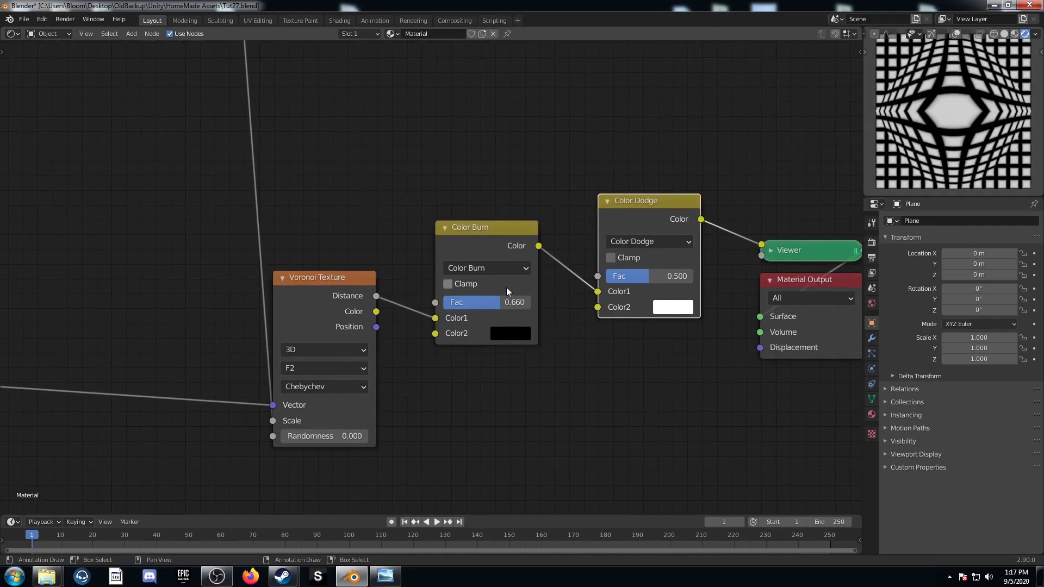
left_click_drag(657, 274, 702, 276)
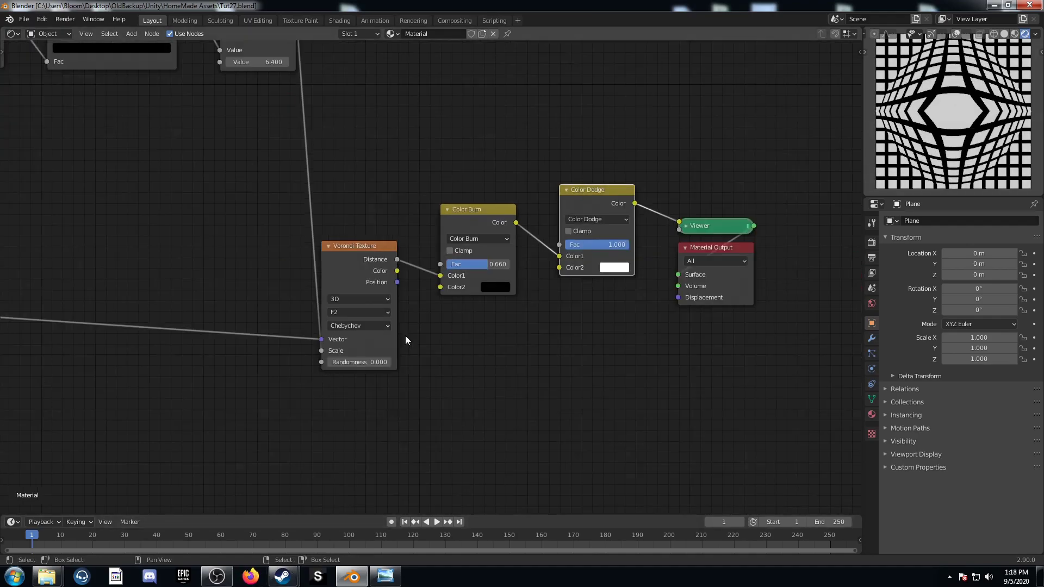
Set the Voronoi Texture's Randomness to 0.36
middle_click_drag(406, 337, 392, 295)
scroll(392, 295, "up", 4)
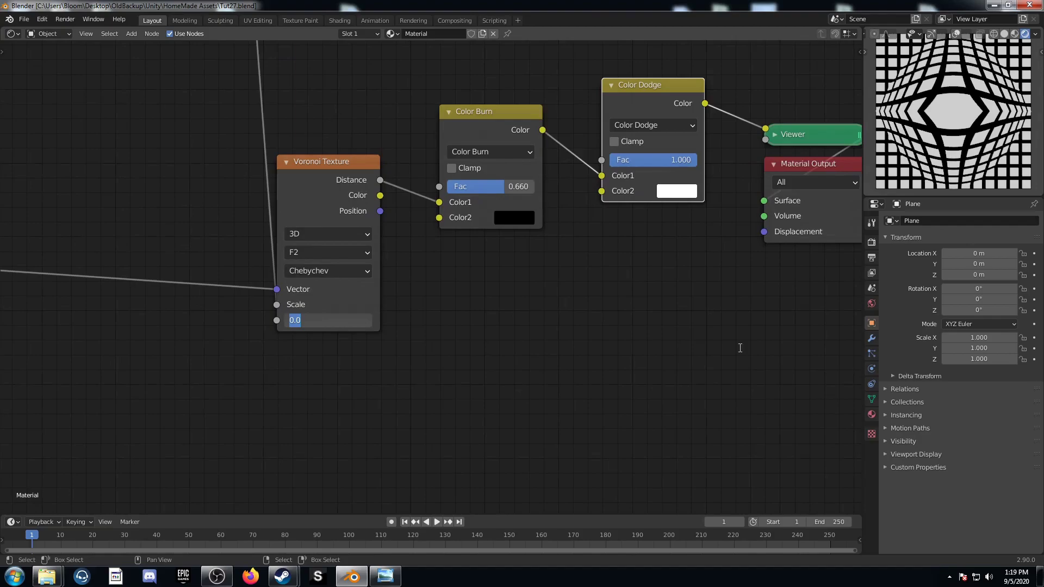
type(".36")
key("Return")
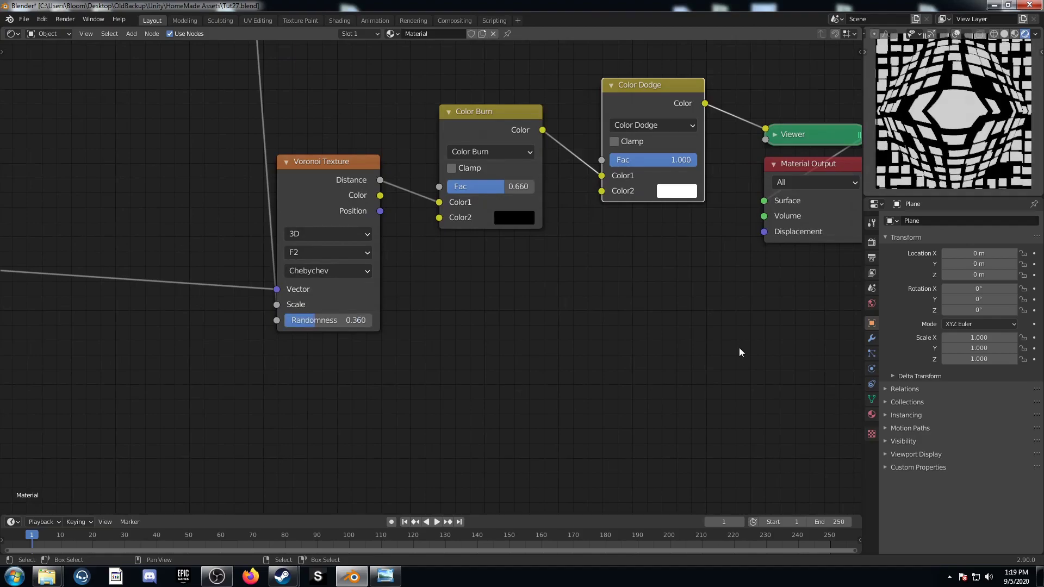
Adjust the mix strengths, ending with a Color Burn Fac of 0.602 and a Color Dodge Fac of 0.192
scroll(955, 136, "down", 2)
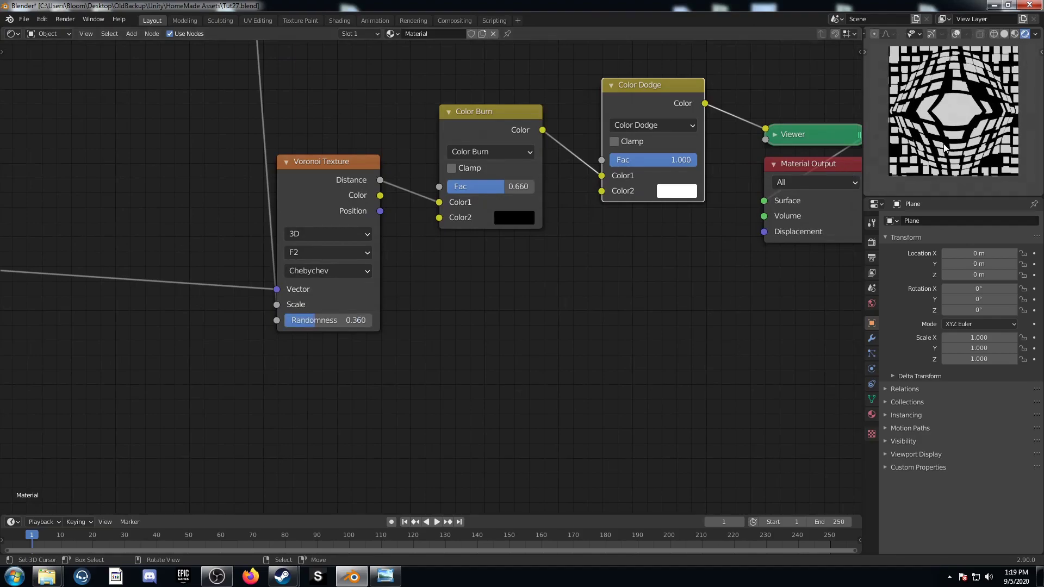
middle_click_drag(600, 301, 535, 407)
mouse_move(428, 292)
left_mouse_down()
mouse_move(418, 292)
mouse_move(437, 292)
mouse_move(427, 292)
left_mouse_up()
scroll(979, 103, "up", 2)
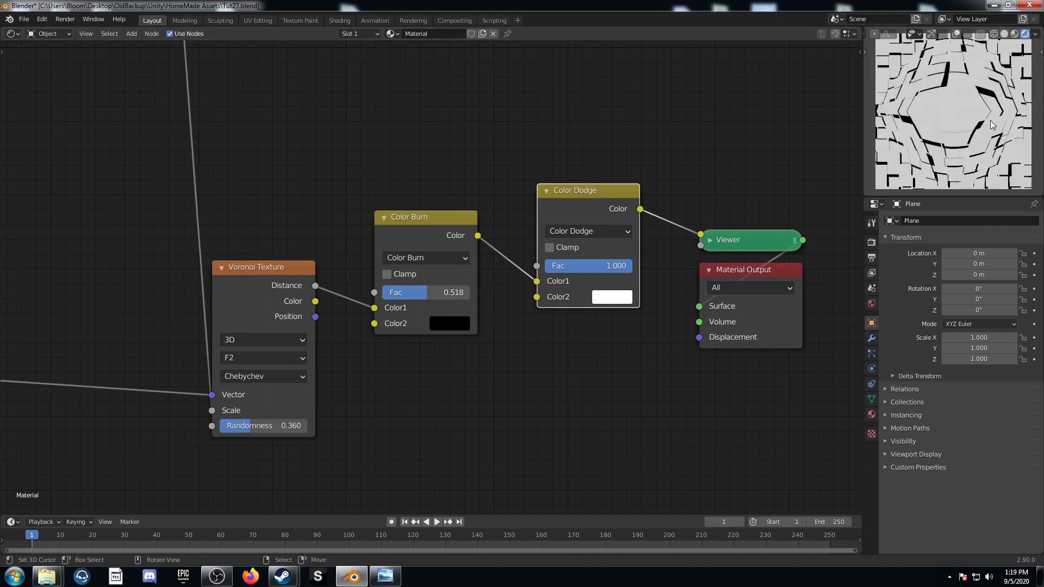
mouse_move(421, 297)
left_mouse_down()
mouse_move(454, 298)
mouse_move(435, 292)
left_mouse_up()
left_click_drag(631, 266, 562, 265)
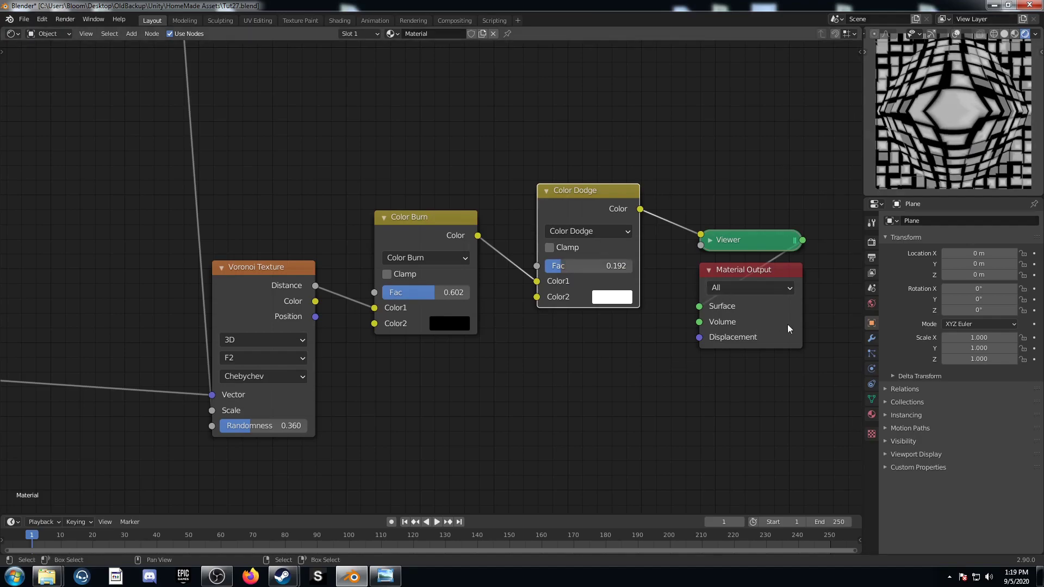
scroll(321, 408, "down", 8)
middle_click_drag(240, 289, 354, 381)
left_click_drag(379, 229, 402, 229)
key("ctrl+z")
middle_click_drag(280, 302, 527, 186)
middle_click_drag(364, 296, 416, 228)
scroll(416, 228, "up", 4)
middle_click_drag(421, 288, 395, 300)
mouse_move(266, 362)
left_mouse_down()
mouse_move(310, 361)
mouse_move(256, 362)
left_mouse_up()
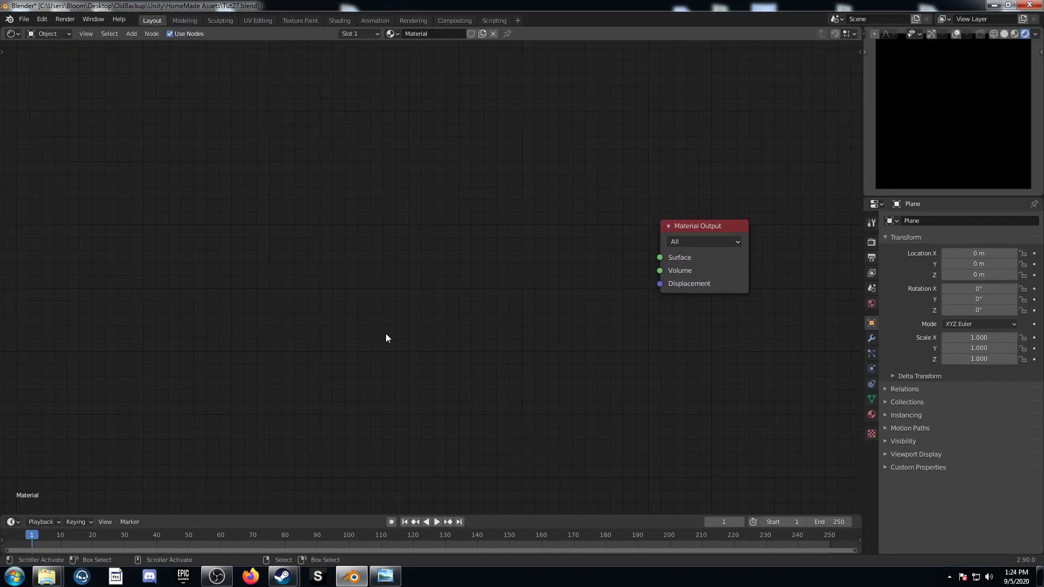
Add a Voronoi Texture node to the emptied material, placing it before the Material Output
key("shift+a")
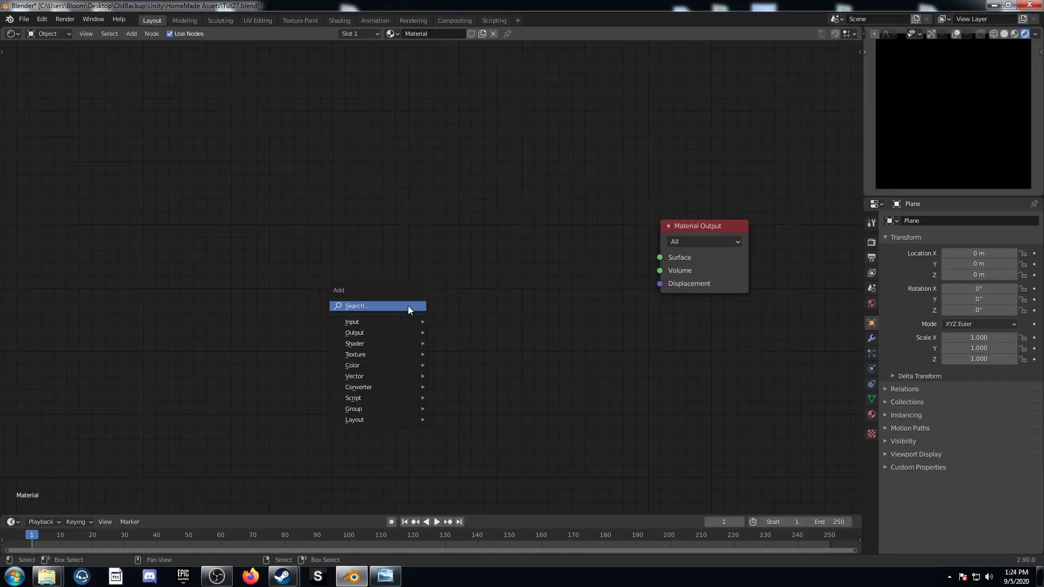
left_click(408, 306)
type("vo")
key("Return")
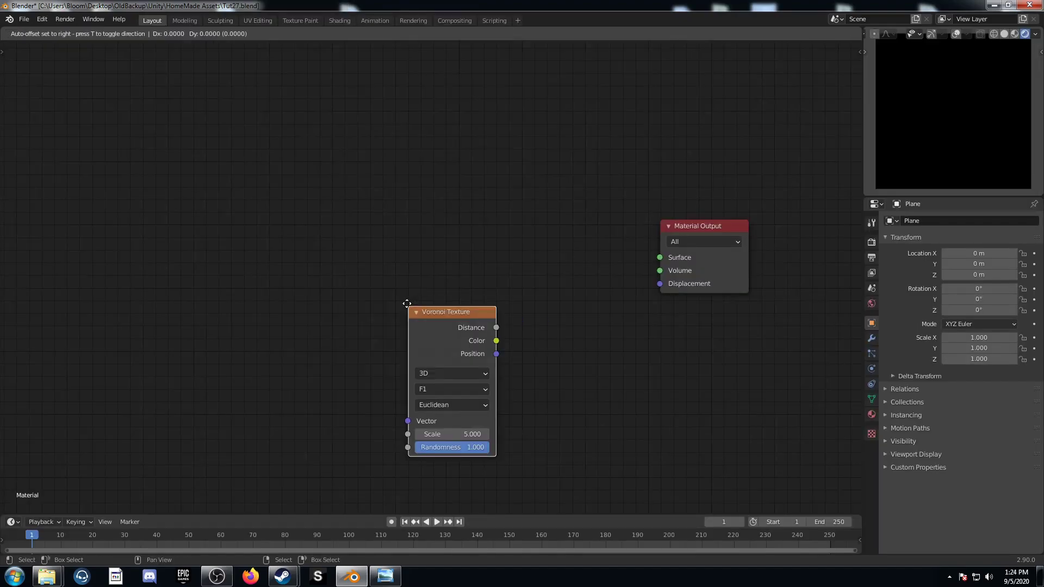
left_click(397, 189)
Set the Voronoi Texture to F2 with the Chebychev metric and a Randomness of 0.5
left_click(446, 275)
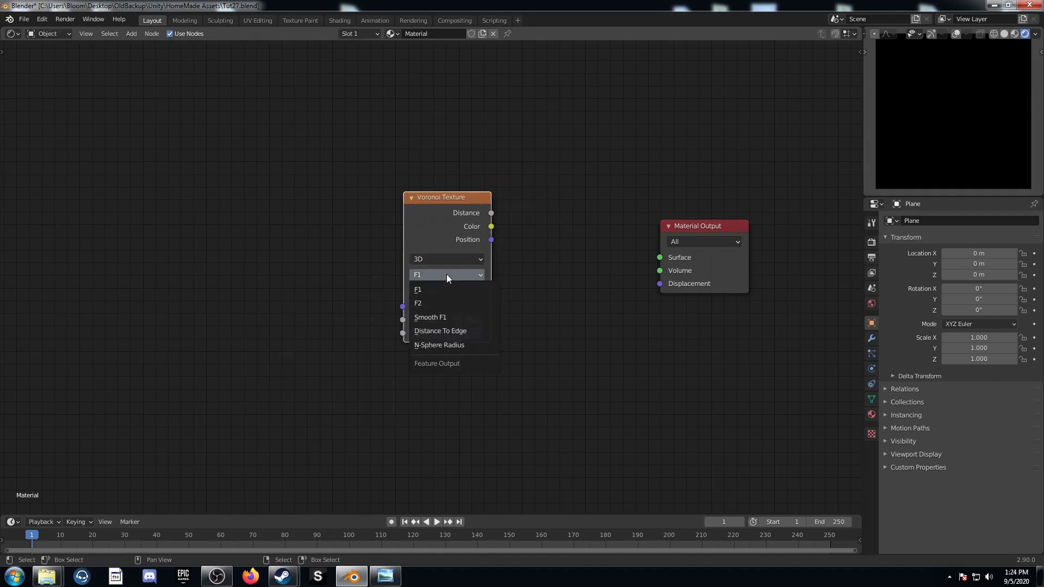
left_click(456, 304)
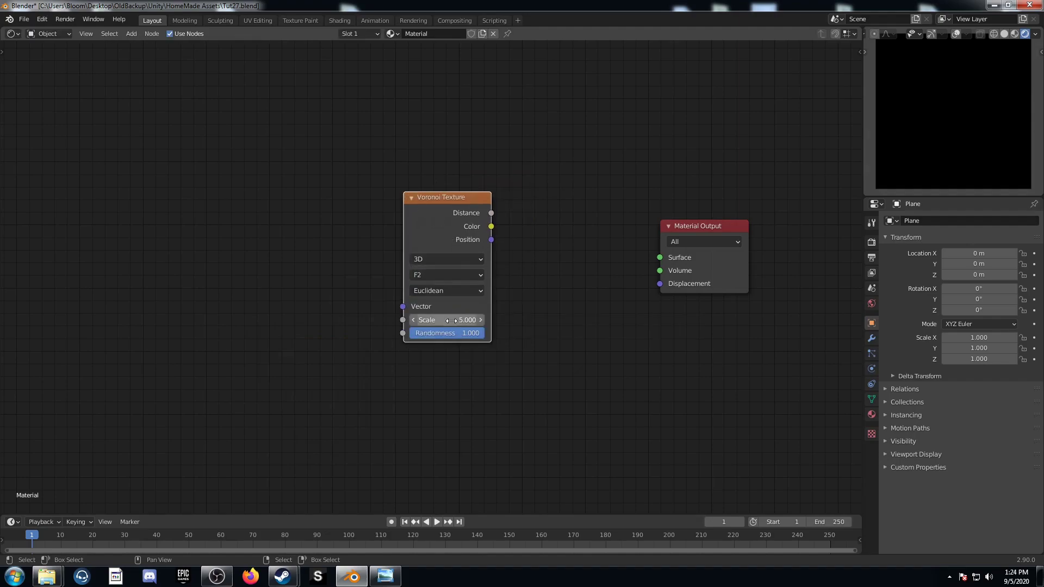
left_click(449, 290)
left_click(449, 334)
left_click(453, 334)
key("Return")
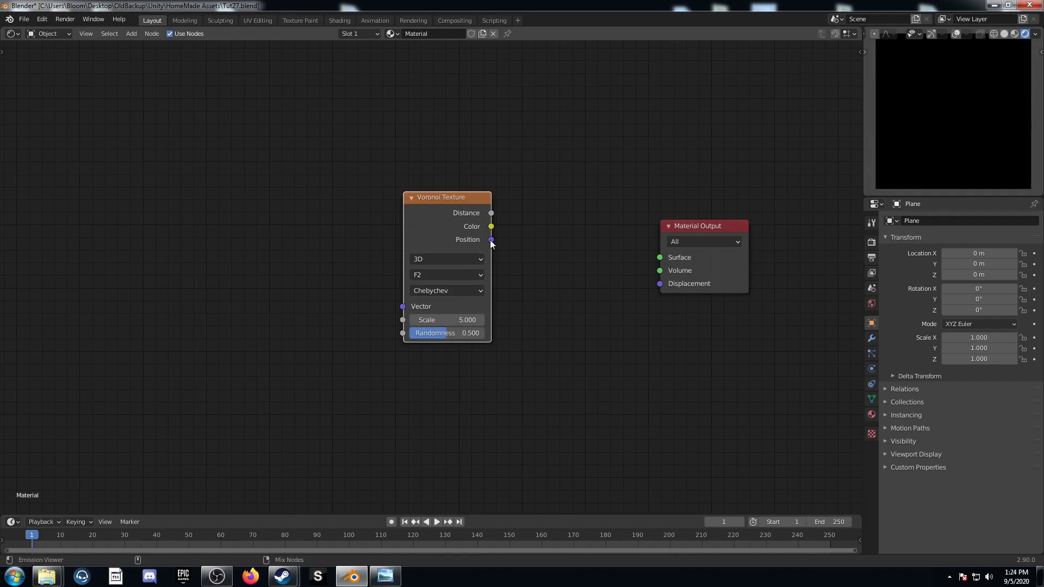
Preview the Voronoi Texture and feed it Object coordinates through a Mapping node, spacing the nodes out to make room
left_click(429, 201, "ctrl+shift")
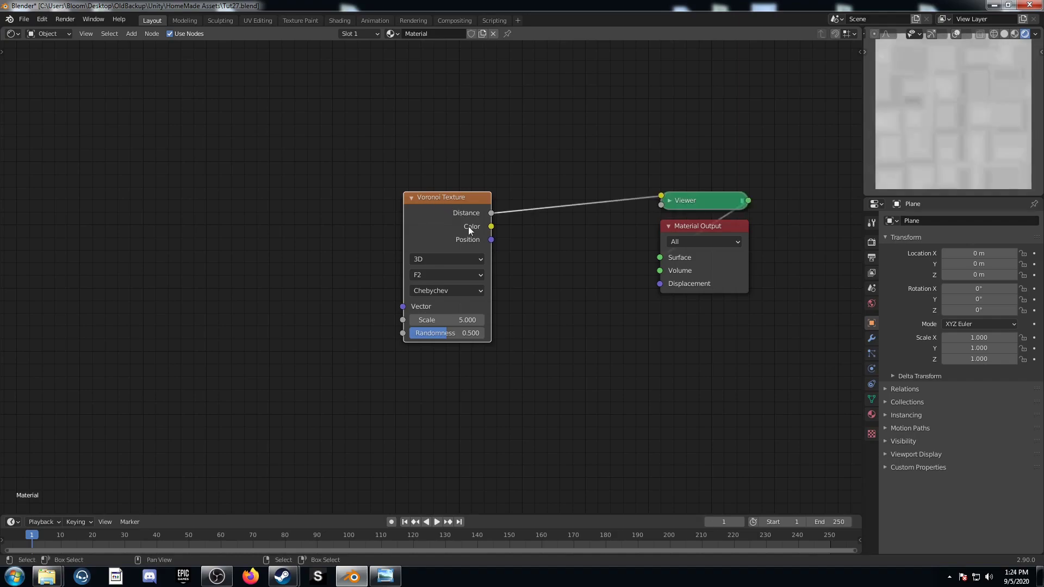
key("ctrl+t")
middle_click_drag(207, 250, 428, 184)
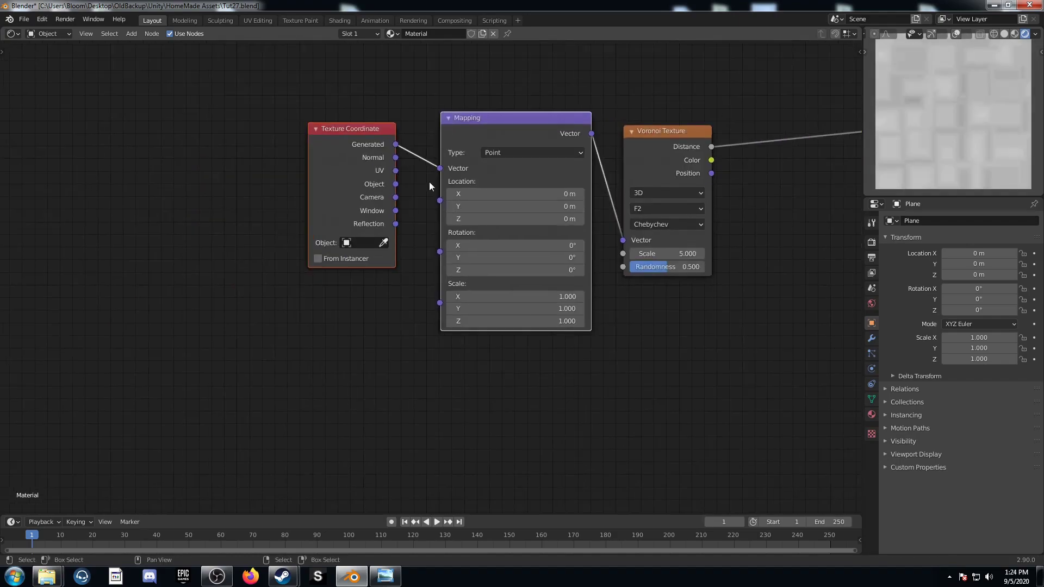
left_click_drag(396, 184, 456, 166)
scroll(422, 236, "down", 2)
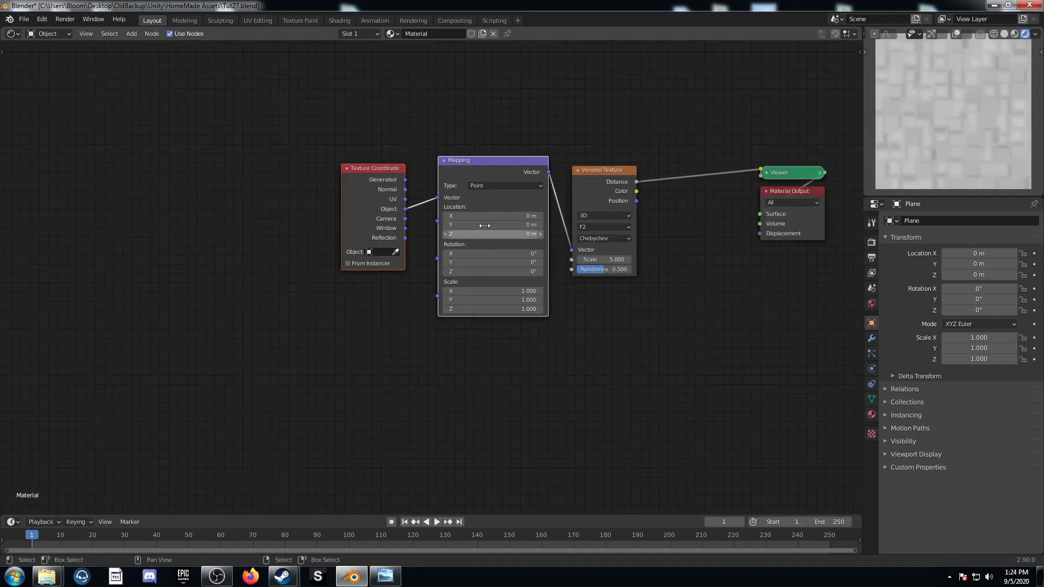
middle_click_drag(417, 260, 437, 304)
left_click_drag(531, 224, 330, 268)
left_click_drag(185, 259, 150, 144)
Add a Separate XYZ node above the Mapping node and feed it the Texture Coordinate's Object output
key("shift+a")
left_click(417, 321)
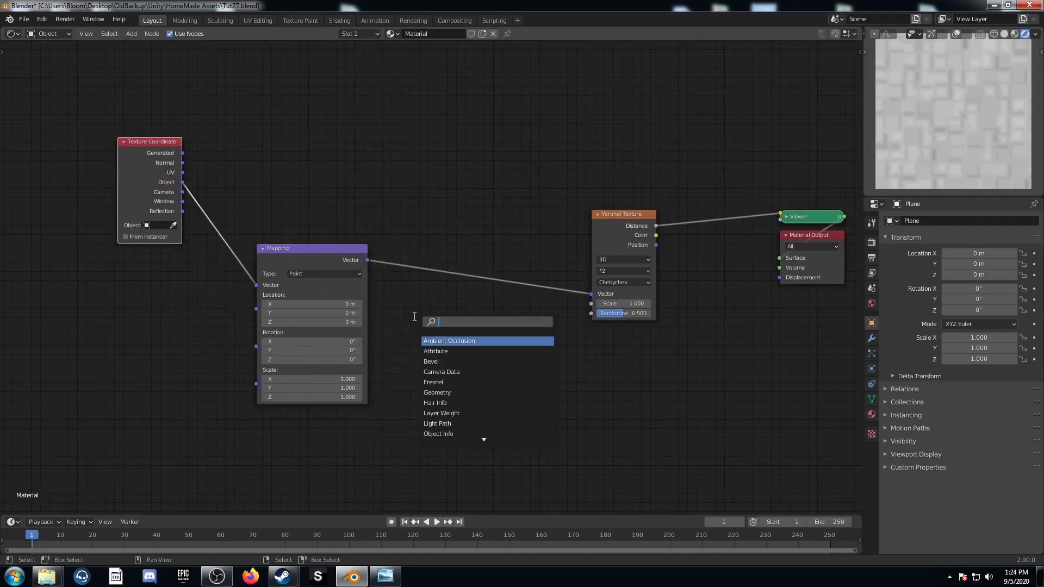
type("se")
key("Down")
key("Down")
key("Down")
key("Down")
key("Down")
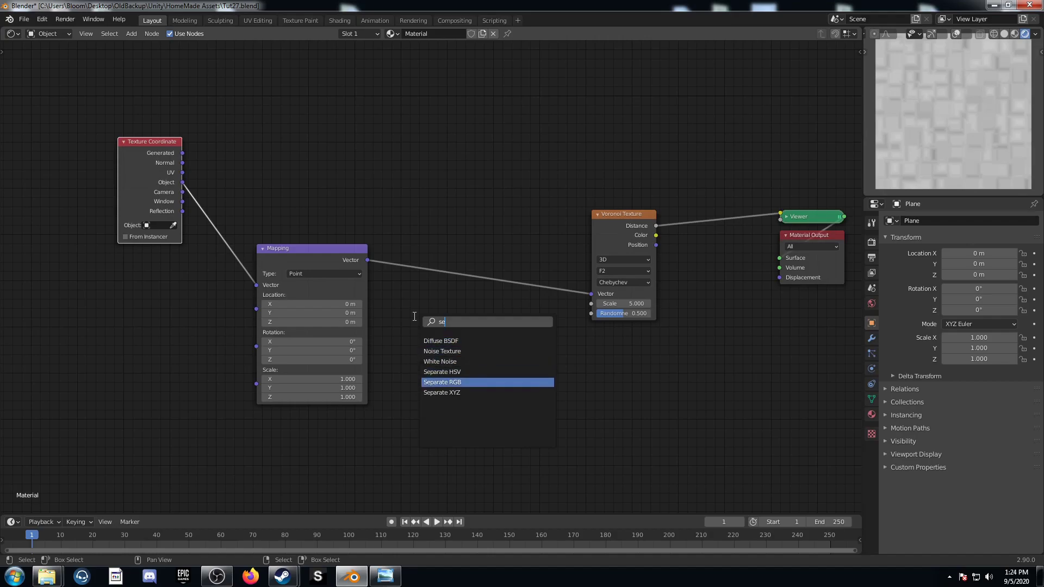
key("Return")
left_click(276, 89)
left_click_drag(183, 182, 279, 155)
Add a Math node beside Separate XYZ and place a duplicate of it below
middle_click_drag(397, 204, 349, 333)
key("shift+a")
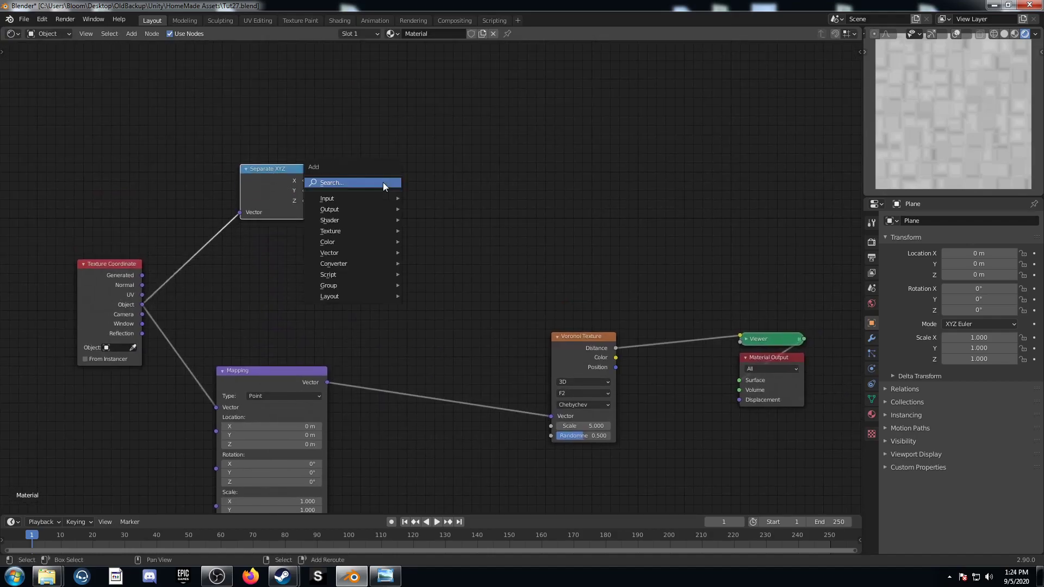
left_click(380, 180)
type("math")
key("Return")
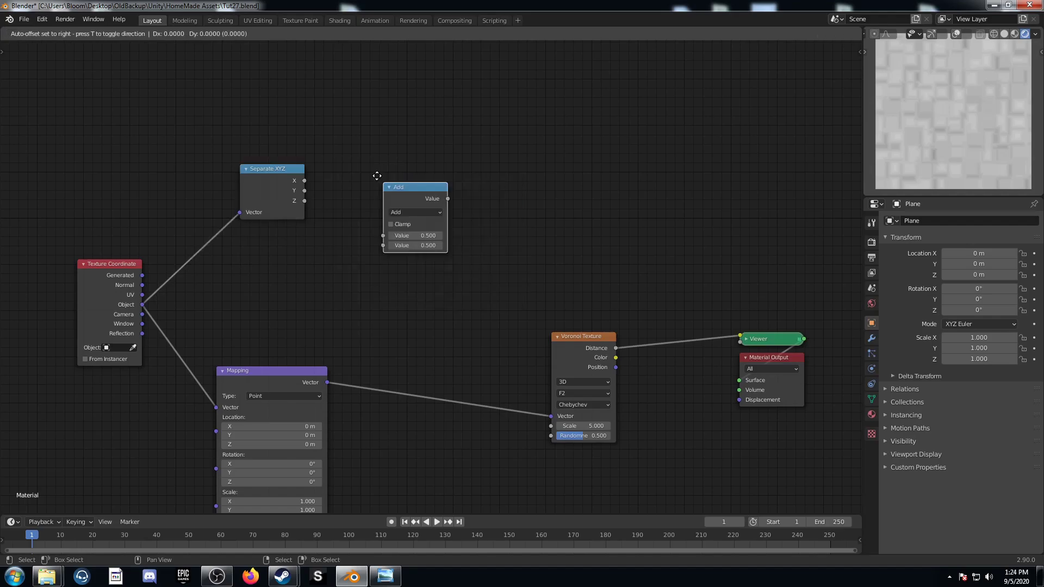
left_click(336, 90)
key("shift+d")
left_click(337, 191)
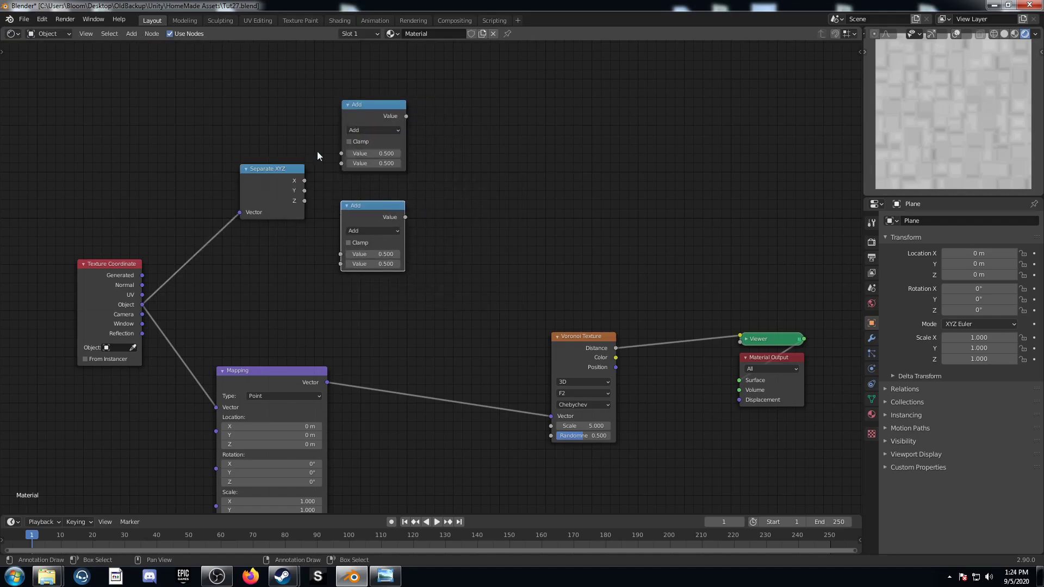
Set the upper Math node to Absolute and the lower one to Power with an Exponent of 2
left_click(360, 129)
left_click(361, 260)
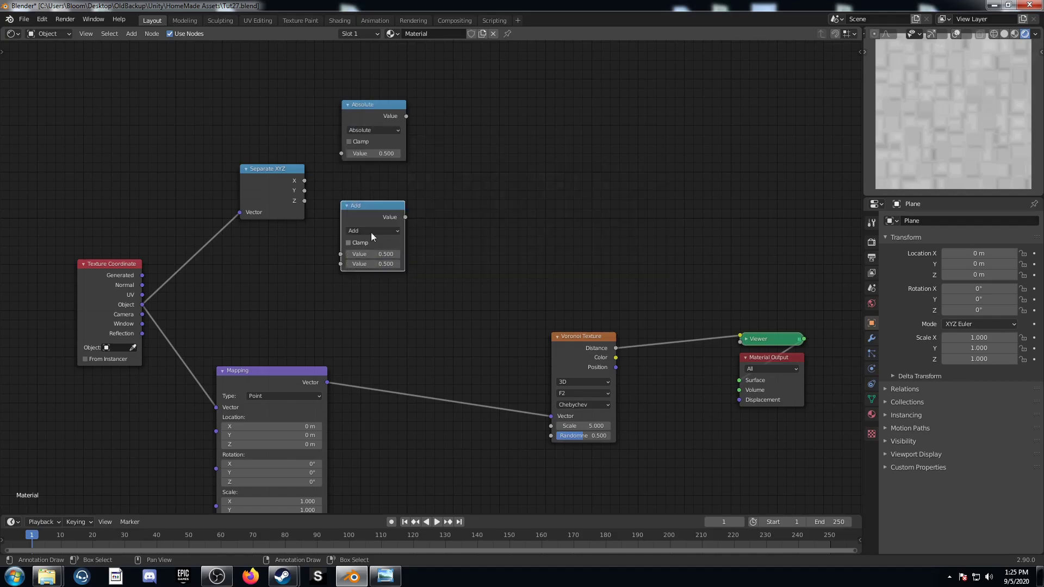
left_click(372, 231)
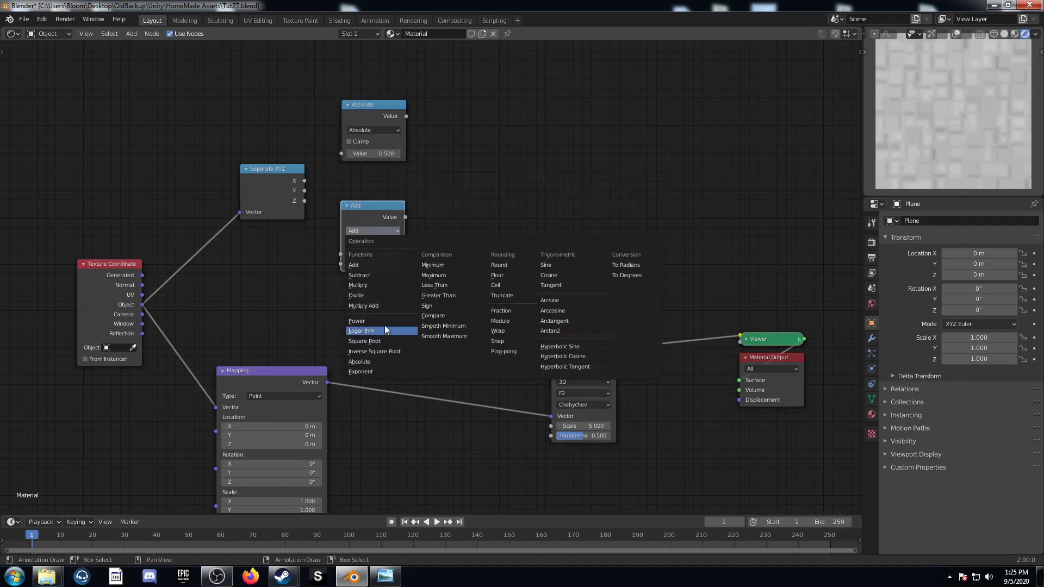
left_click(380, 322)
left_click(374, 265)
type("2")
key("Return")
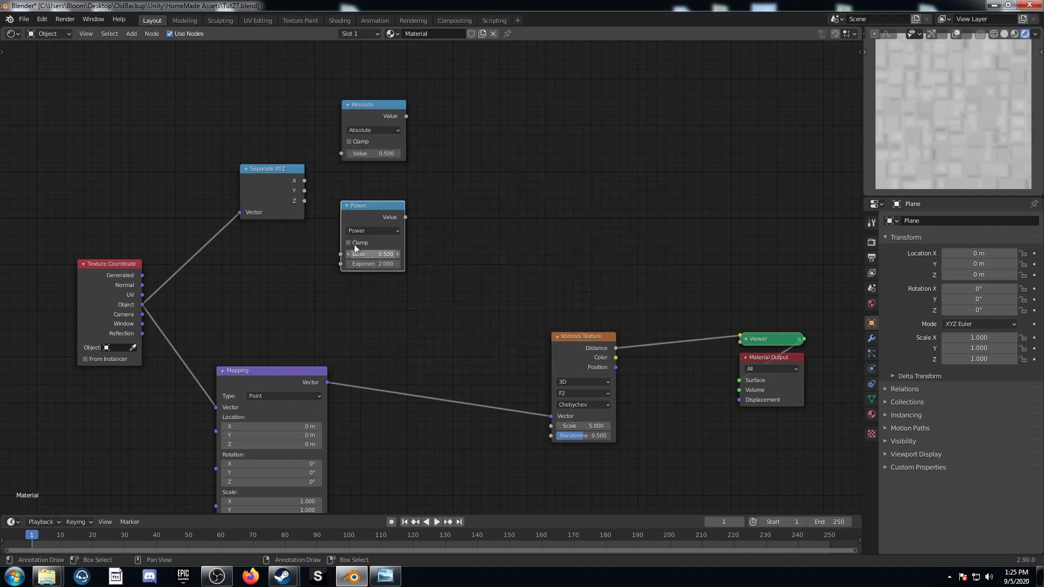
Link X to Absolute and Y to the Power base, combine both results in a duplicated Math node set to Add, and preview it
left_click_drag(304, 181, 342, 254)
key("shift+d")
left_click(488, 157)
left_click(470, 171)
left_click(468, 201)
right_click_drag(385, 126, 451, 177, "alt")
right_click_drag(380, 223, 460, 202, "alt")
left_click(479, 148, "ctrl+shift")
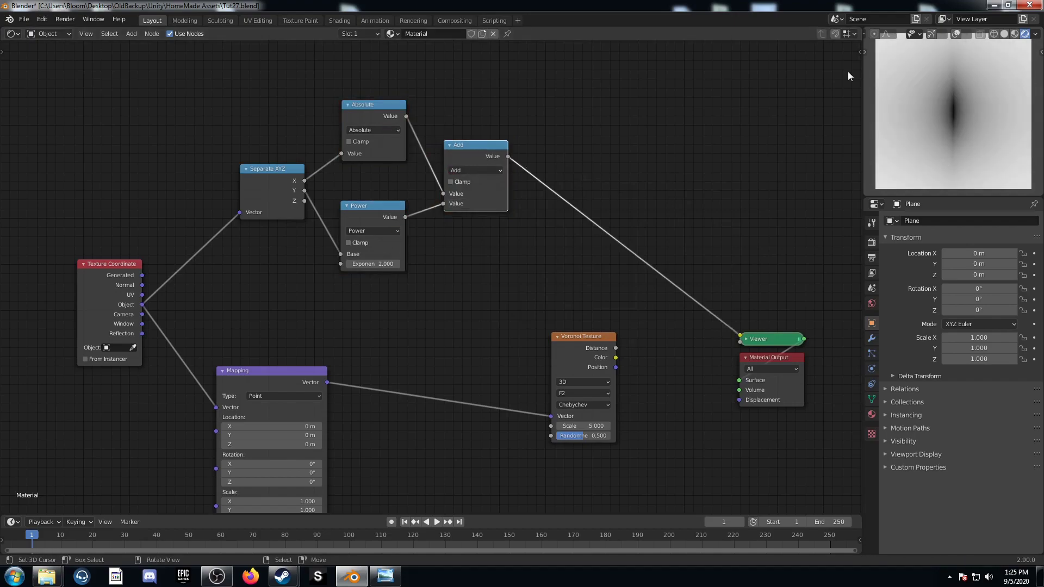
Insert a ColorRamp node between the Add node and the Viewer
middle_click_drag(535, 306, 485, 251)
key("shift+a")
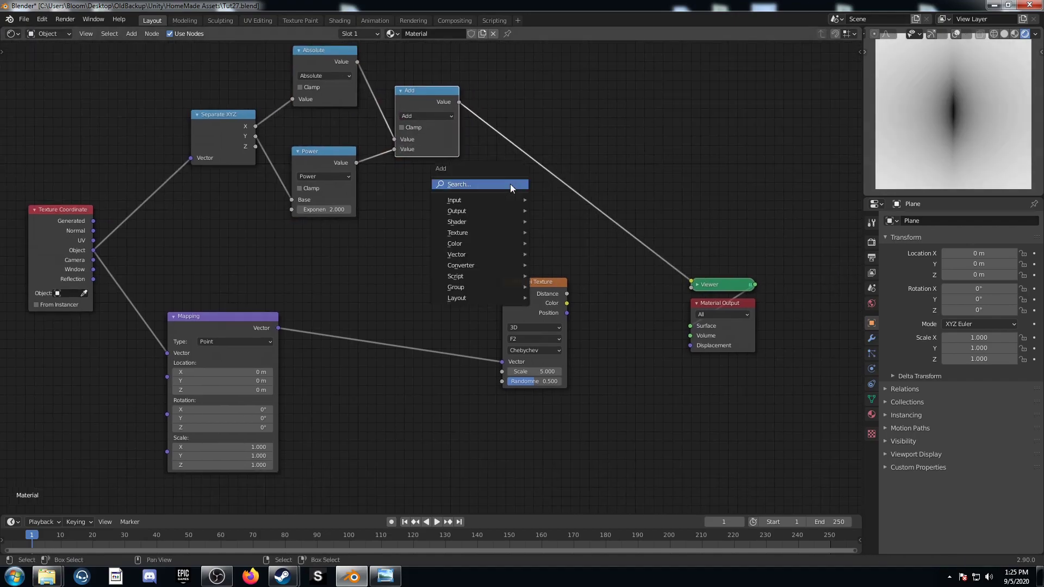
left_click(510, 184)
type("color ramp")
key("Return")
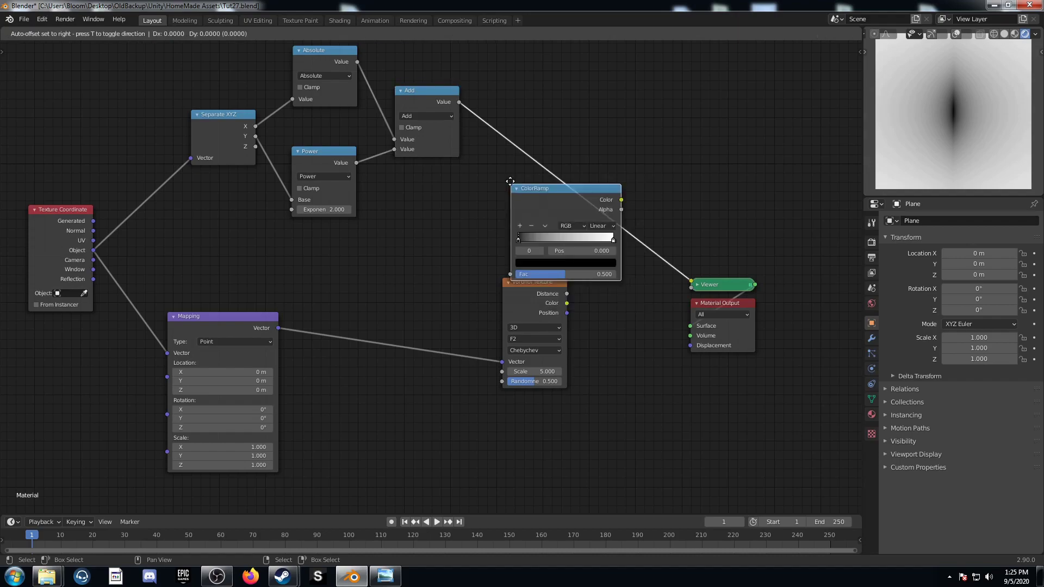
left_click(497, 89)
Insert a Math node after the ColorRamp, set to Multiply with a value of 2
key("shift+a")
left_click(634, 227)
type("add")
key("Return")
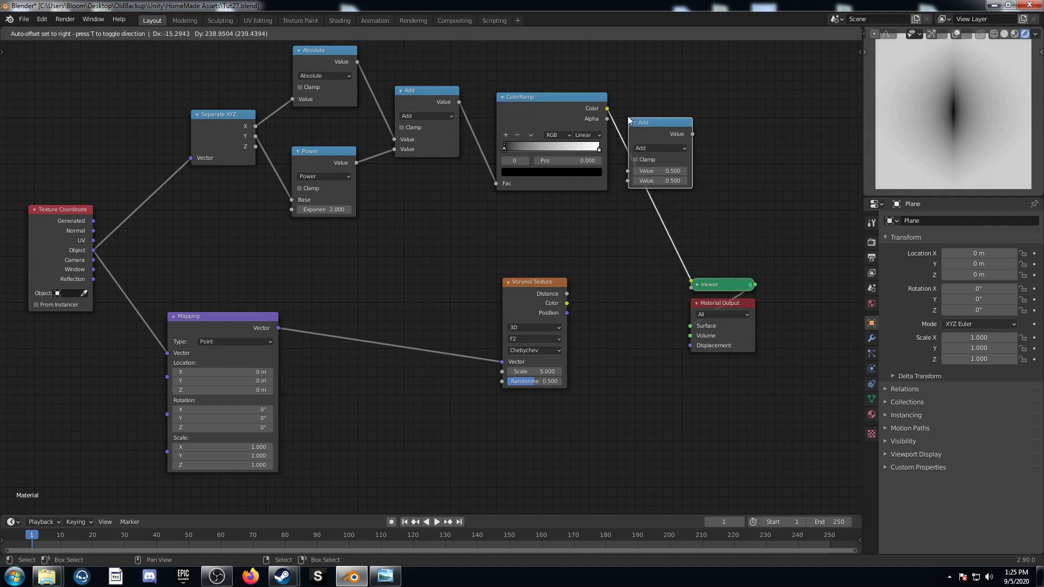
left_click(644, 117)
left_click(680, 148)
left_click(667, 203)
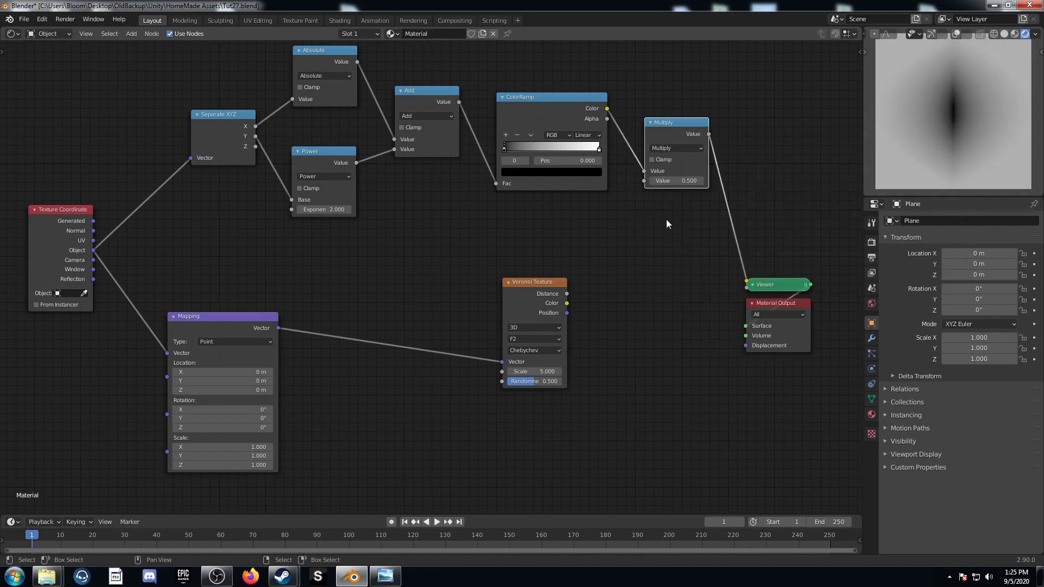
left_click(680, 180)
type("2")
key("Return")
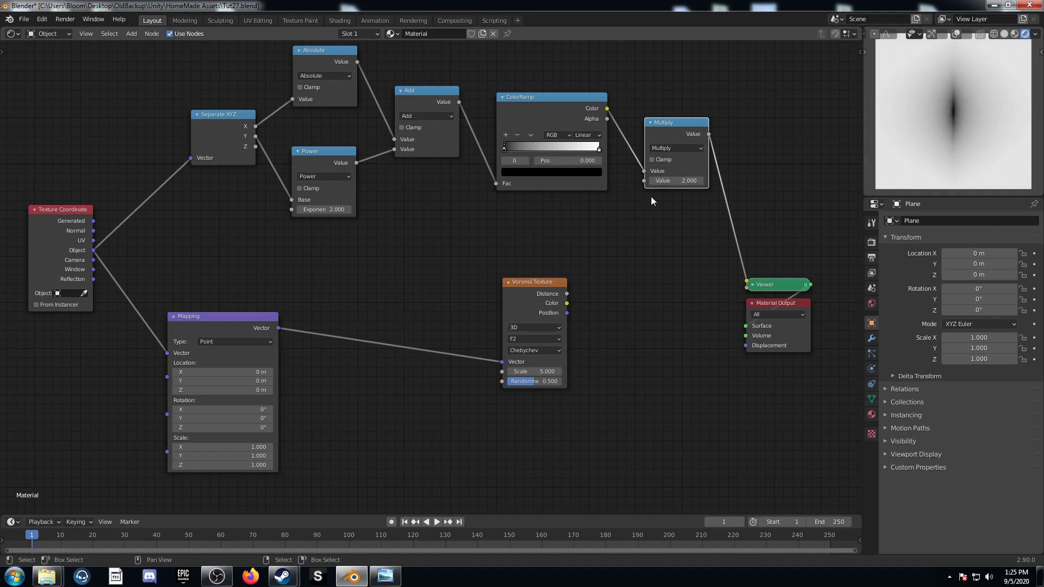
Connect the Multiply result to the Voronoi Texture's Scale and preview the Voronoi Distance output
left_click_drag(709, 134, 500, 372)
left_click(532, 284, "ctrl+shift")
left_click_drag(532, 284, 621, 273)
Insert a MixRGB node between the Voronoi Texture's Distance output and the Viewer
key("shift+a")
left_click(684, 350)
type("mi")
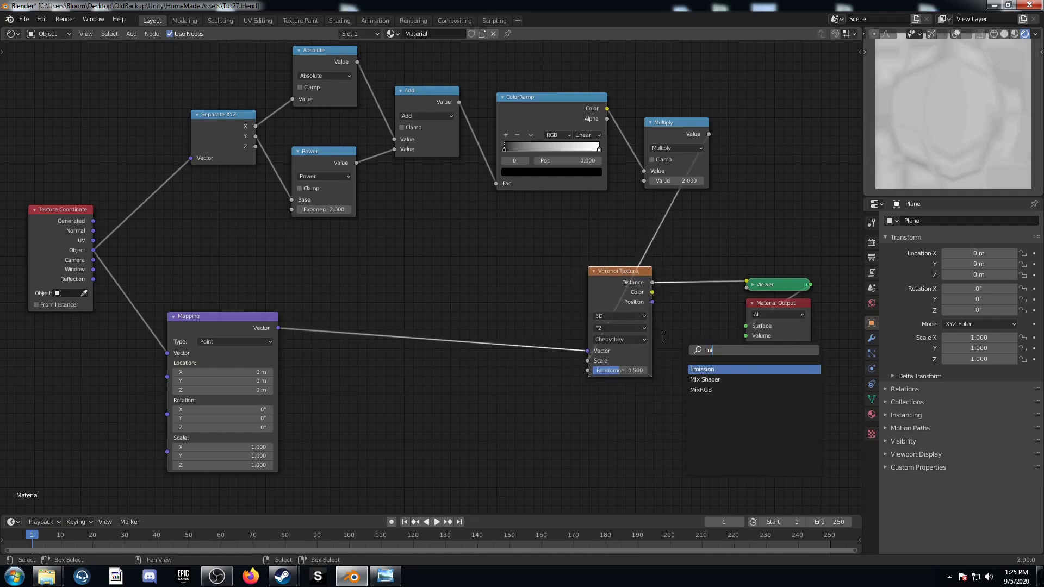
type("x")
key("Return")
left_click(668, 223)
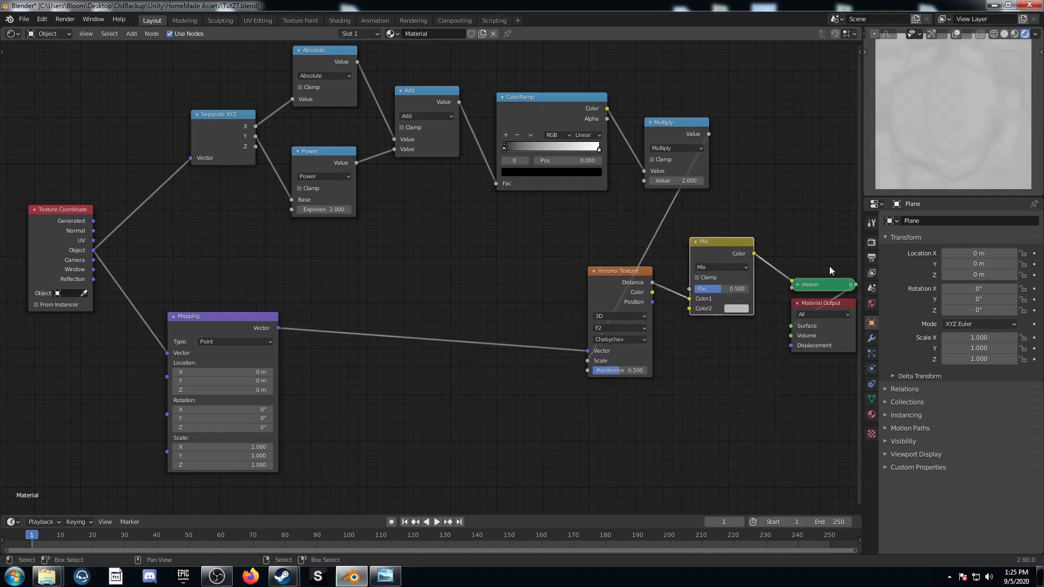
Duplicate the Mix node in series, setting the first to Color Burn and the second to Color Dodge
key("shift+d")
left_click(852, 268)
left_click(737, 268)
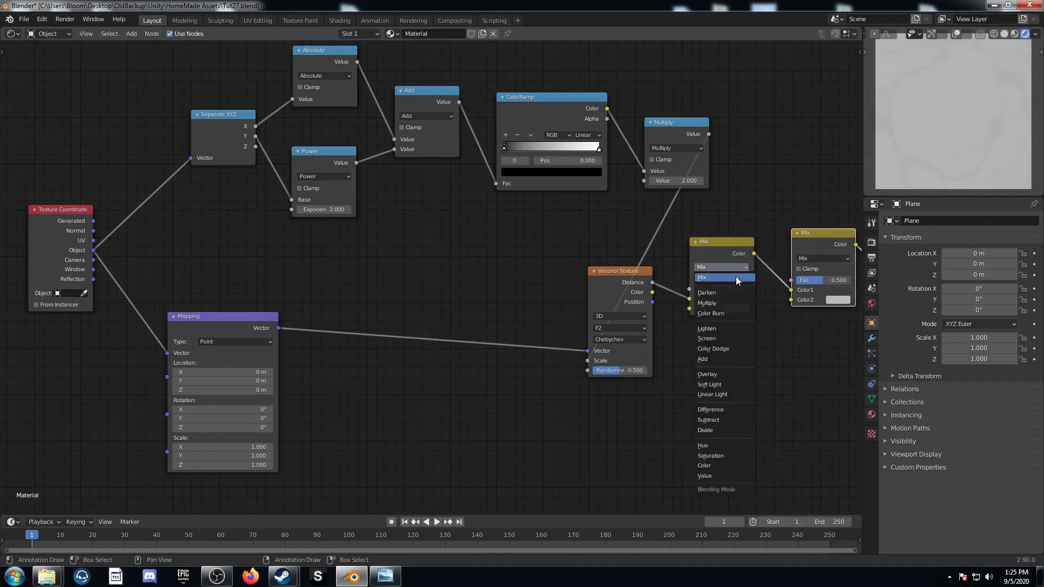
left_click(722, 315)
middle_click_drag(775, 338, 673, 304)
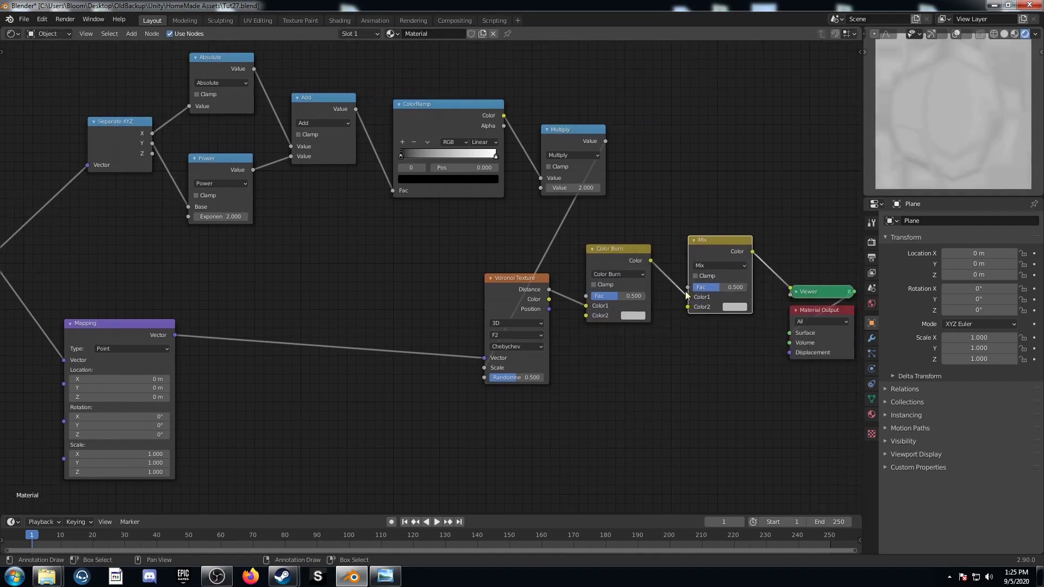
left_click(721, 267)
left_click(712, 347)
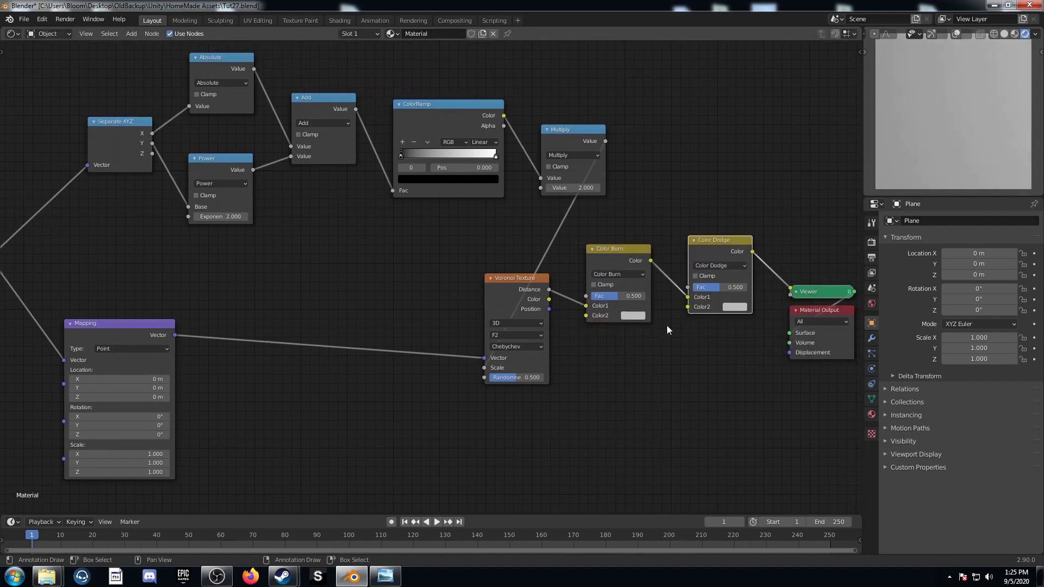
Set Color2 to black on the Color Burn node and to white on the Color Dodge node
left_click(640, 315)
scroll(664, 224, "down", 12)
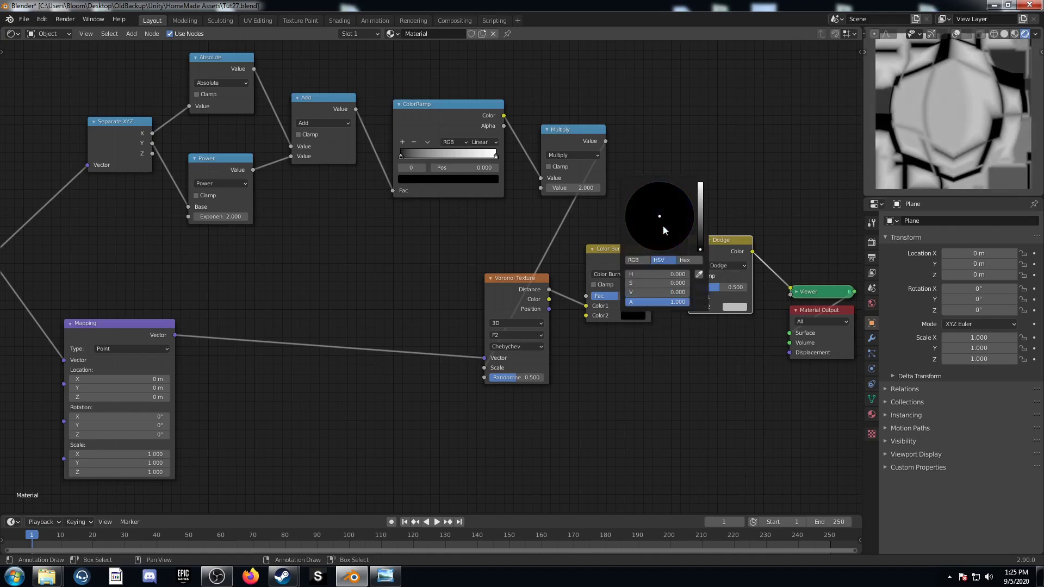
left_click(732, 308)
scroll(759, 214, "up", 3)
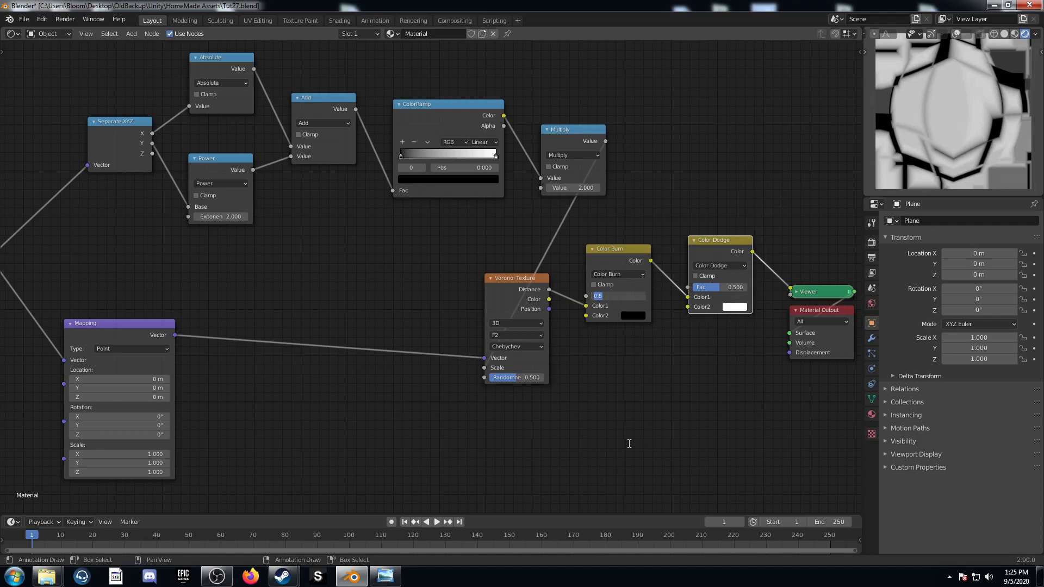
Set the Color Burn Fac to 0.56 and the Color Dodge Fac to 1
type(".2")
type("6")
key("Return")
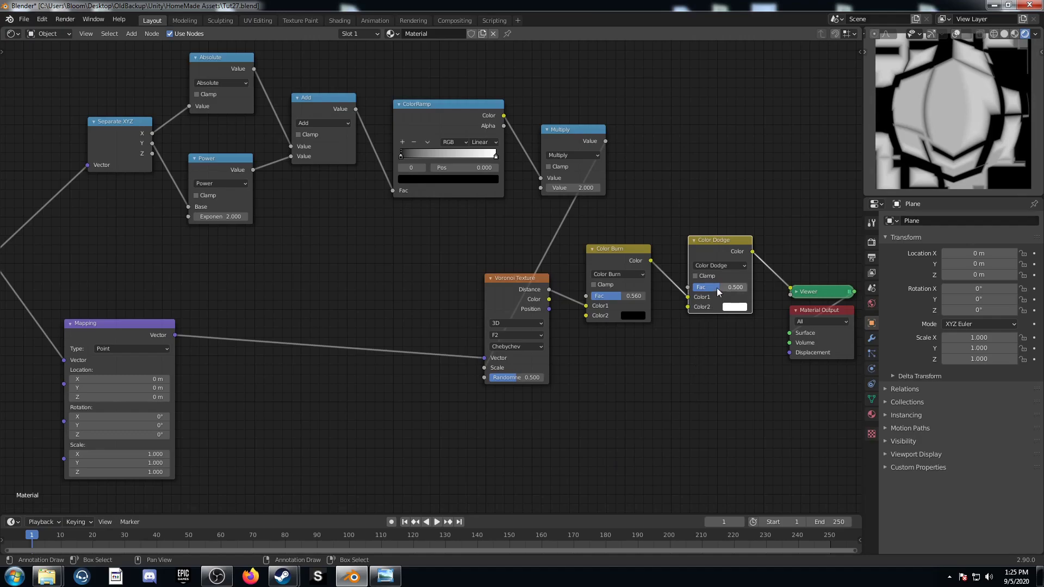
left_click_drag(717, 289, 751, 288)
Insert a Wave Texture node between the Mapping node and the Voronoi Texture
middle_click_drag(277, 400, 377, 387)
key("shift+a")
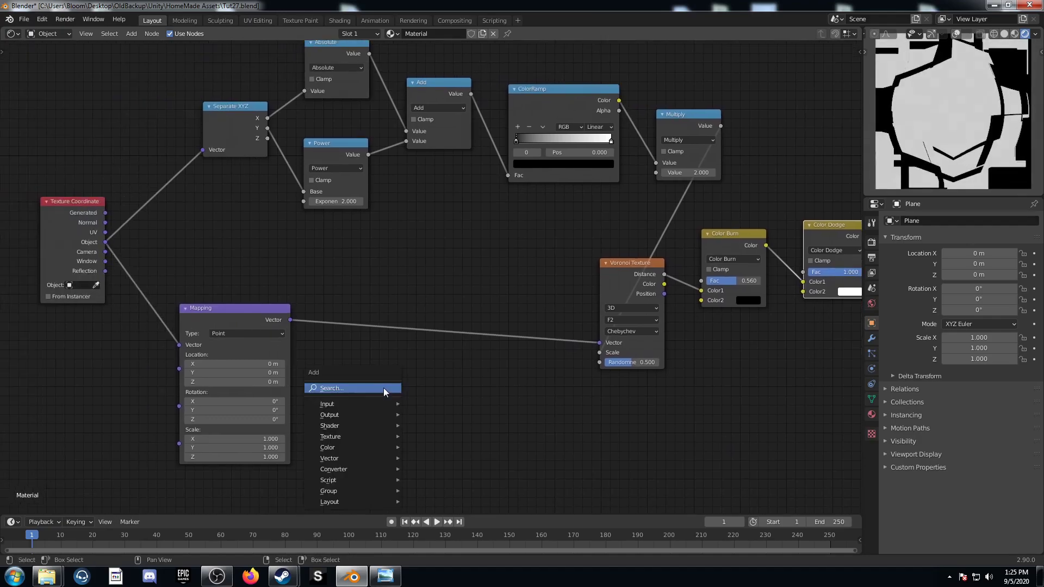
left_click(383, 388)
type("wave")
key("Return")
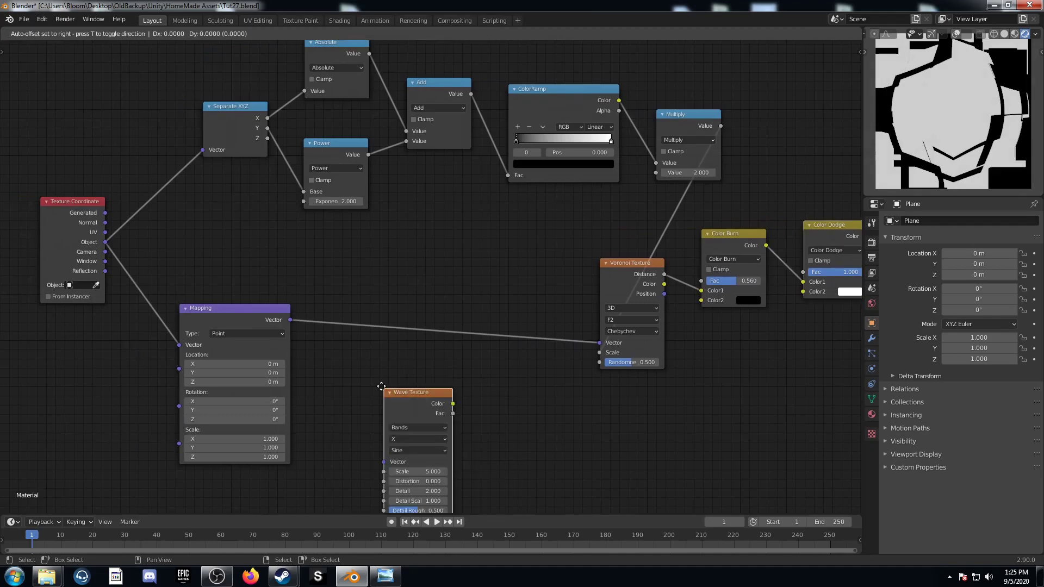
left_click(386, 255)
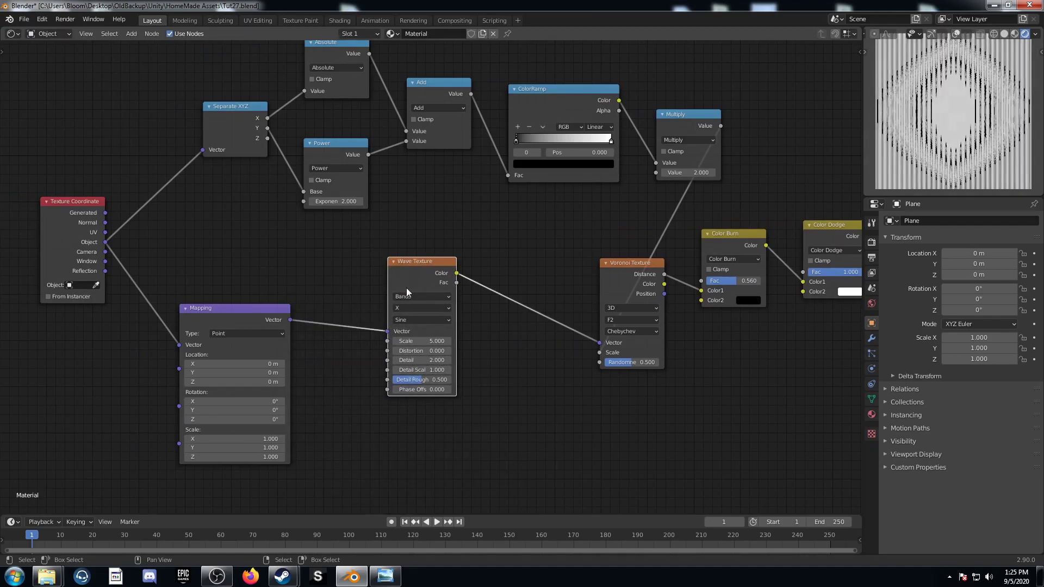
Set the Wave Texture's Scale to 1 and its Distortion to 5
left_click(407, 342)
type("1")
key("Tab")
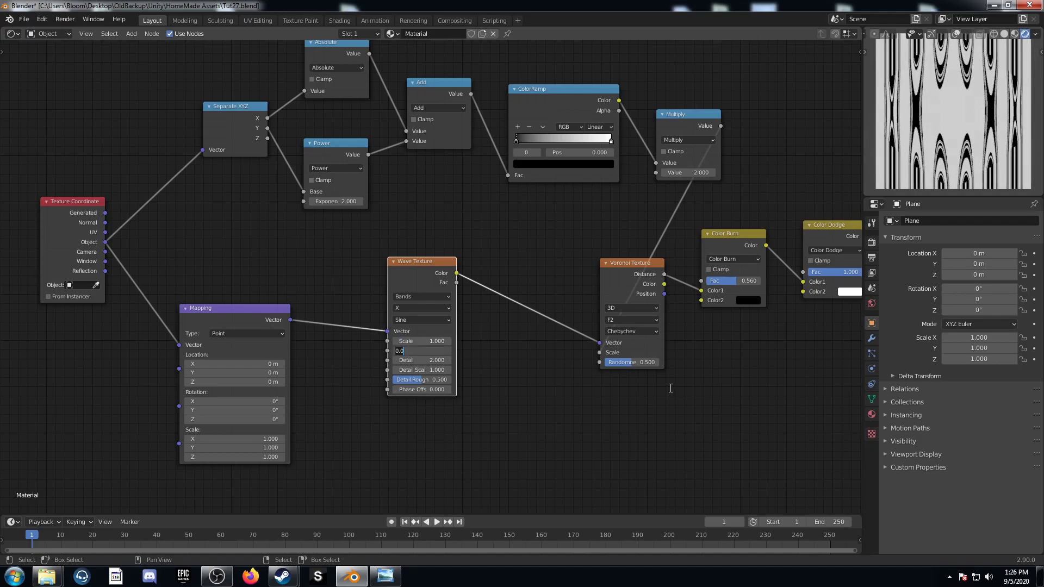
type("5")
key("Return")
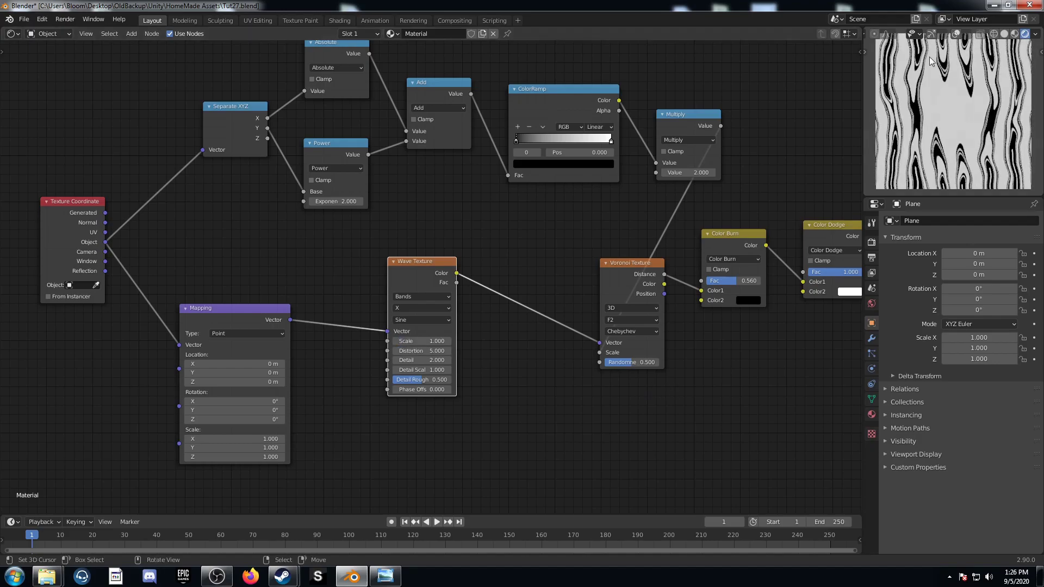
key("ctrl+space")
key("Home")
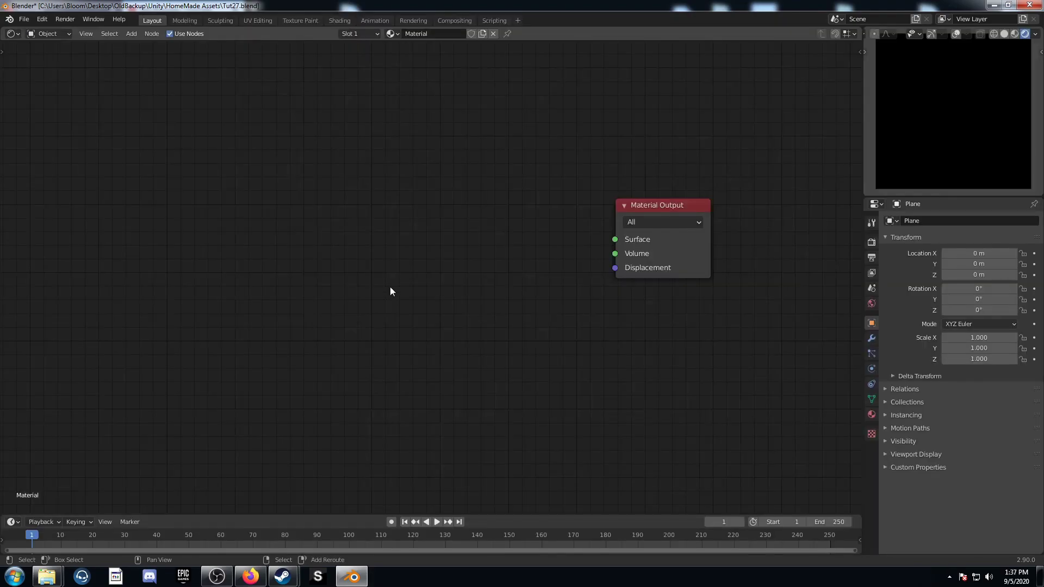
Add a Voronoi Texture node to the emptied material and set its feature output to F2
key("F3")
type("voronoi")
key("Return")
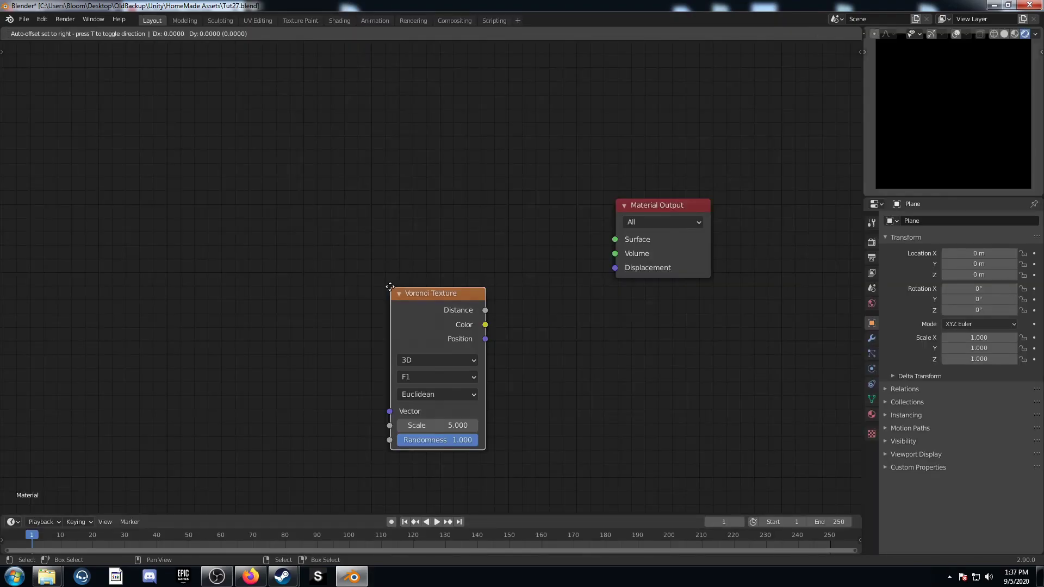
left_click(379, 254)
left_click(417, 342)
left_click(418, 374)
left_click_drag(400, 275, 438, 197)
Set the new Voronoi Texture's Randomness to 0.5 and preview its Distance output
left_click(453, 330)
type(".5")
key("Return")
left_click_drag(450, 186, 408, 178)
left_click(414, 174, "ctrl+shift")
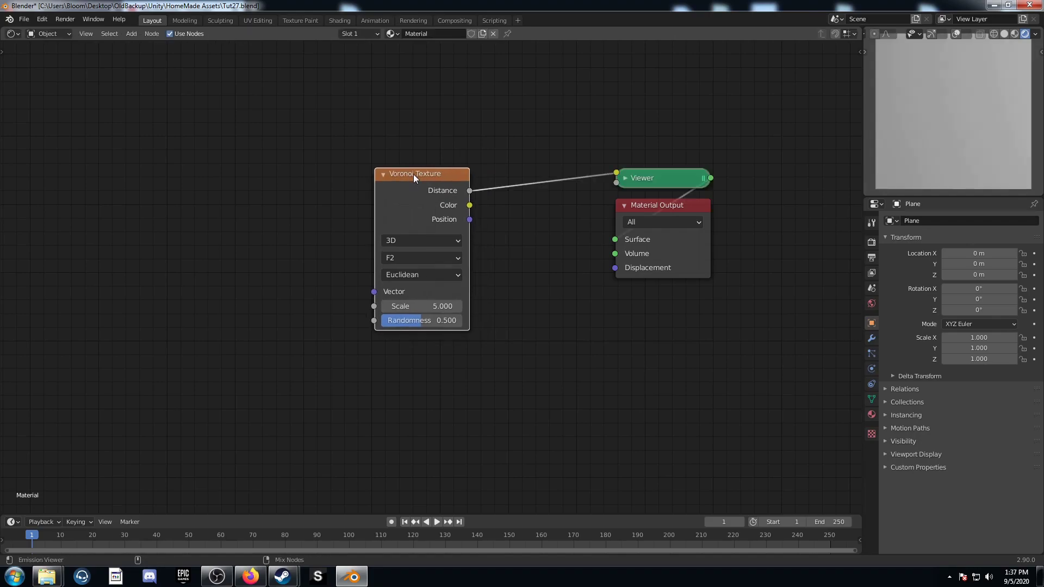
middle_click_drag(407, 197, 472, 215)
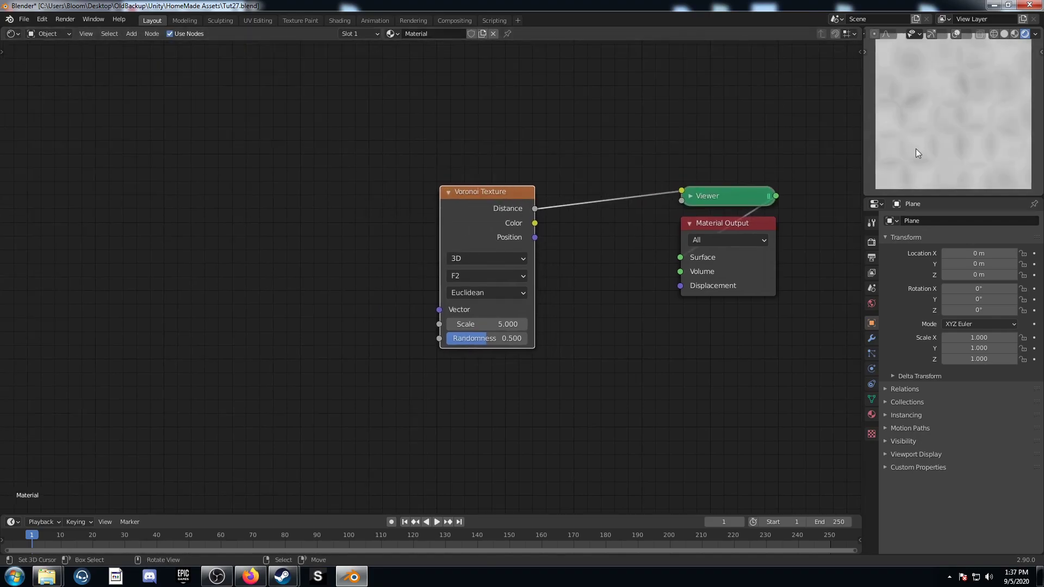
Add Texture Coordinate and Mapping nodes feeding the Voronoi Texture's Vector input
key("ctrl+t")
middle_click_drag(237, 297, 384, 263)
scroll(340, 250, "down", 1)
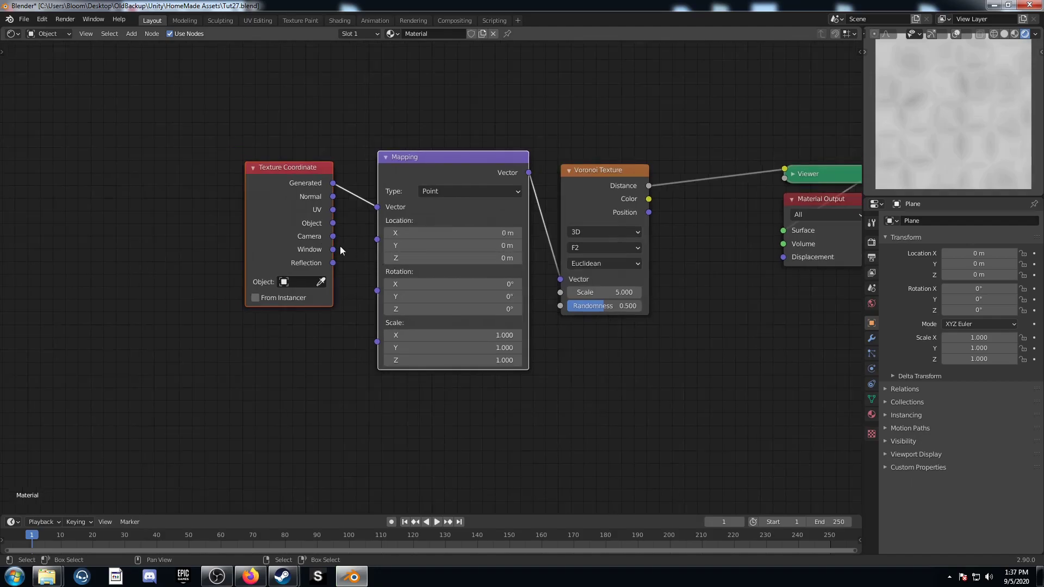
Feed the Mapping node from the Texture Coordinate's Object output and spread the nodes apart to make room
left_click_drag(333, 223, 378, 207)
middle_click_drag(267, 193, 373, 258)
left_click_drag(373, 256, 138, 225)
middle_click_drag(340, 253, 380, 185)
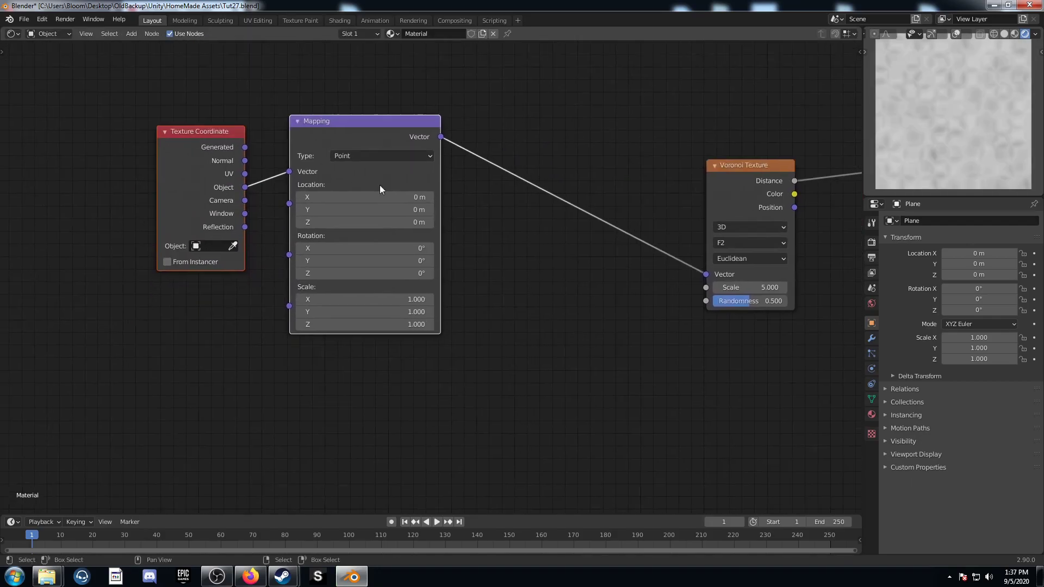
scroll(379, 186, "down", 4)
left_click_drag(380, 171, 346, 300)
left_click(337, 162)
middle_click_drag(384, 221, 462, 272)
left_click_drag(282, 222, 247, 180)
Add a Separate XYZ node and feed it from the Texture Coordinate's Object output
key("shift+a")
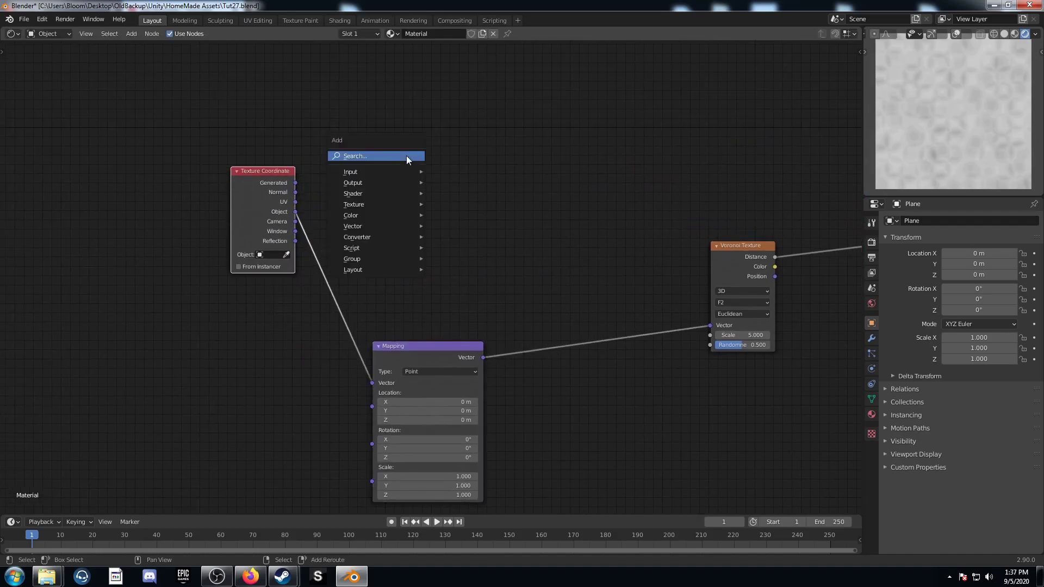
left_click(405, 155)
type("sep")
key("Down")
key("Down")
key("Return")
left_click(346, 117)
left_click_drag(284, 215, 355, 183)
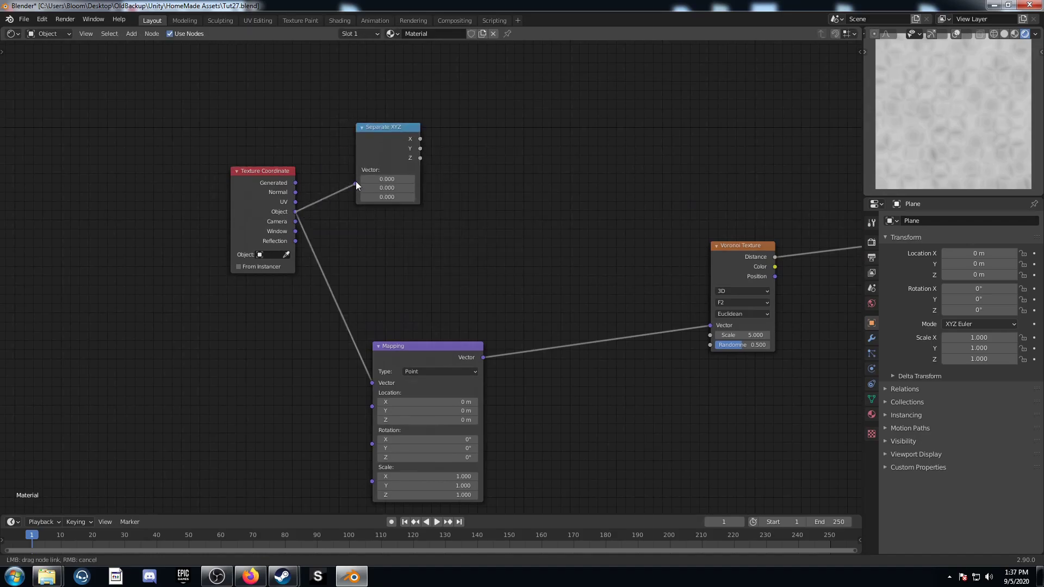
Add a Math node set to Absolute and feed it from the Separate XYZ's X output
middle_click_drag(427, 223, 305, 305)
key("shift+a")
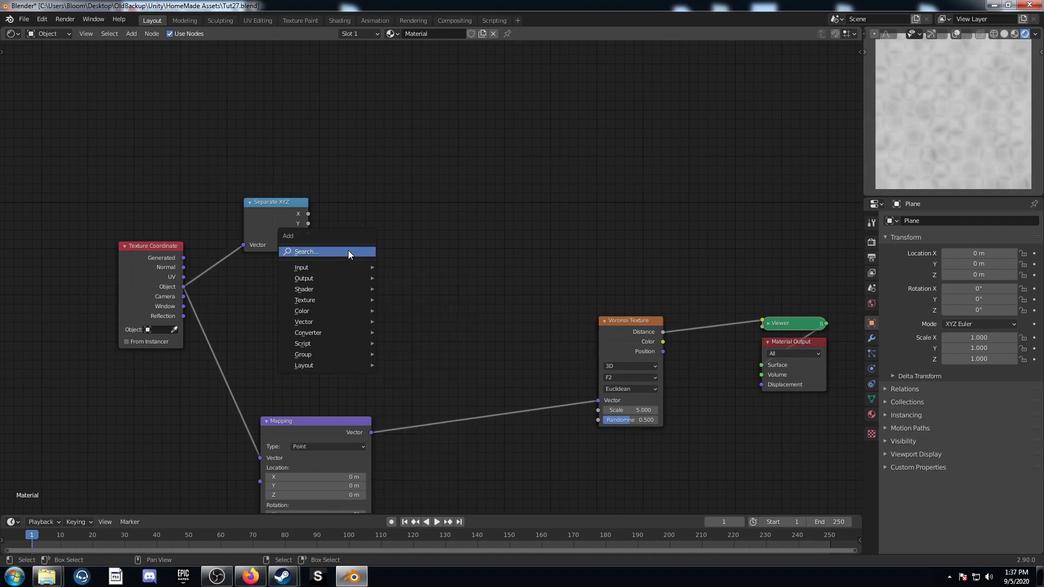
left_click(348, 250)
type("add")
key("Return")
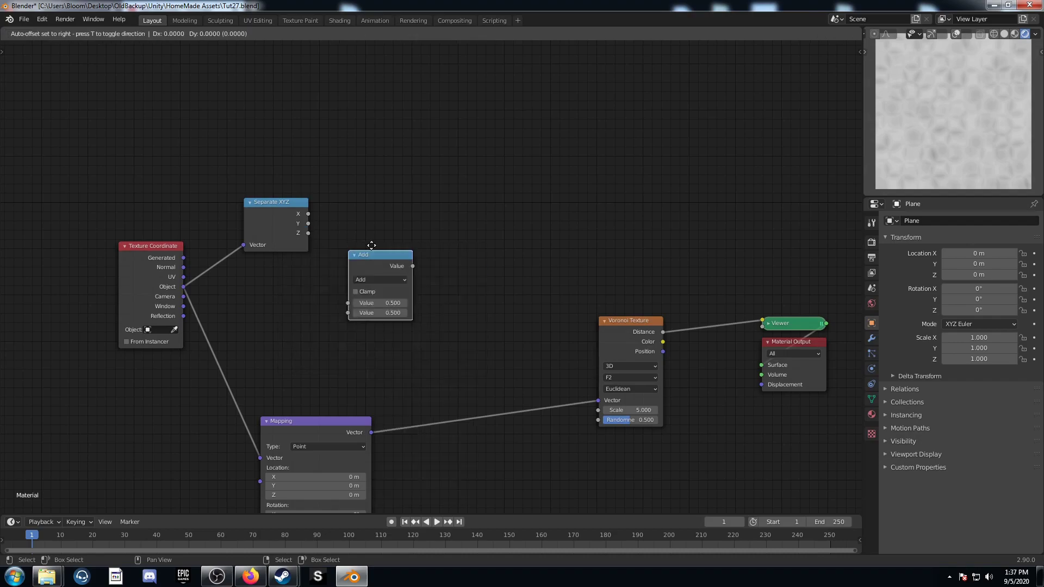
left_click(367, 128)
left_click(382, 163)
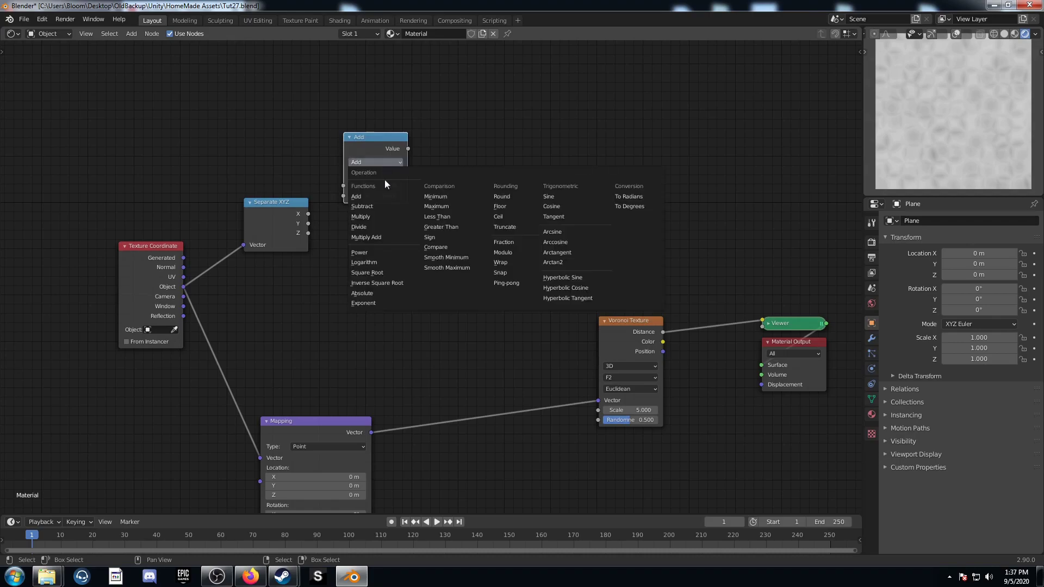
left_click(388, 293)
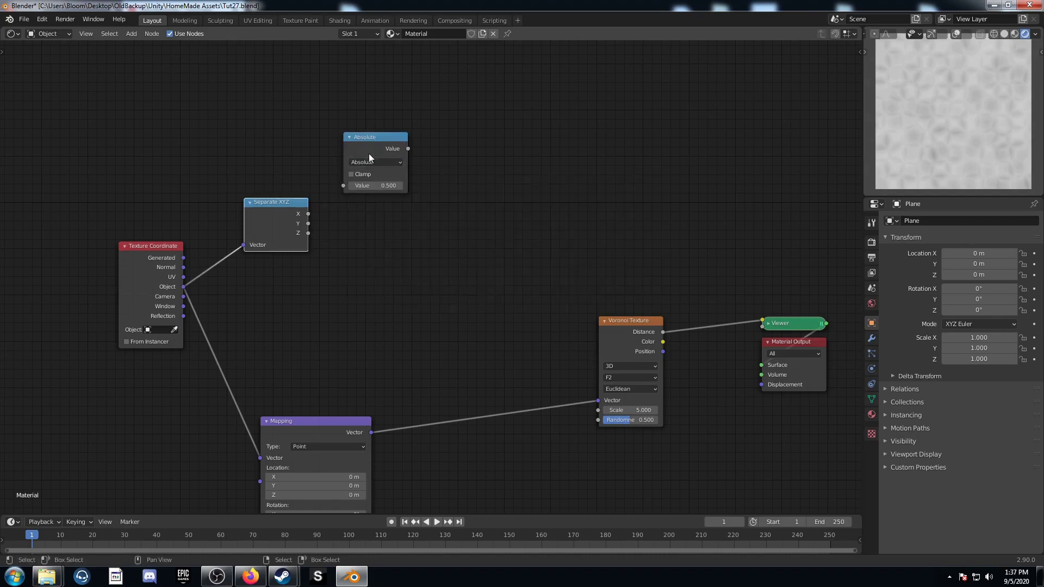
left_click_drag(308, 214, 344, 186)
Duplicate the Absolute node and feed the copy from the Separate XYZ's Y output
left_click(384, 138)
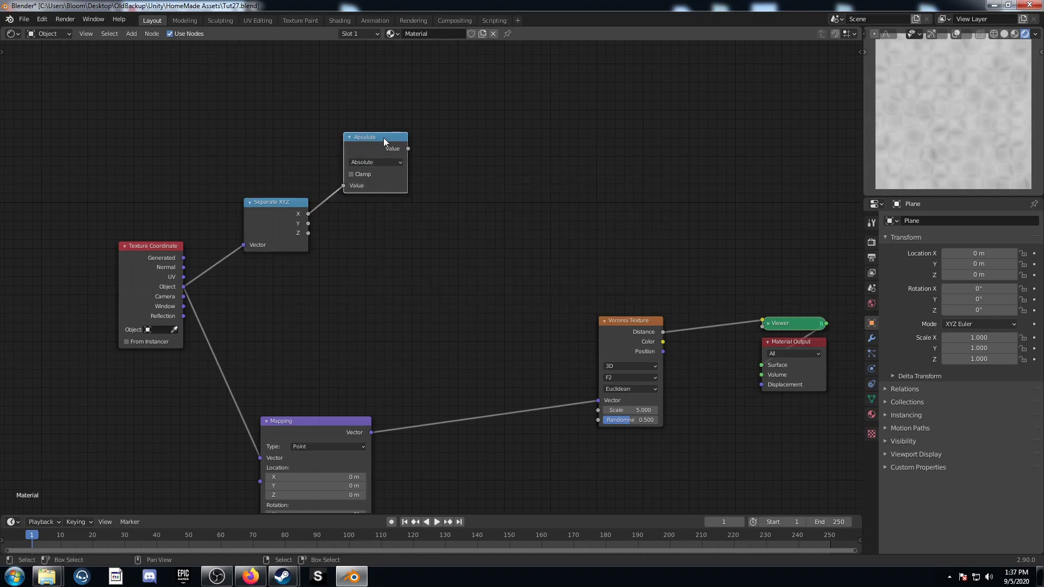
key("shift+d")
left_click(388, 229)
left_click_drag(308, 223, 348, 274)
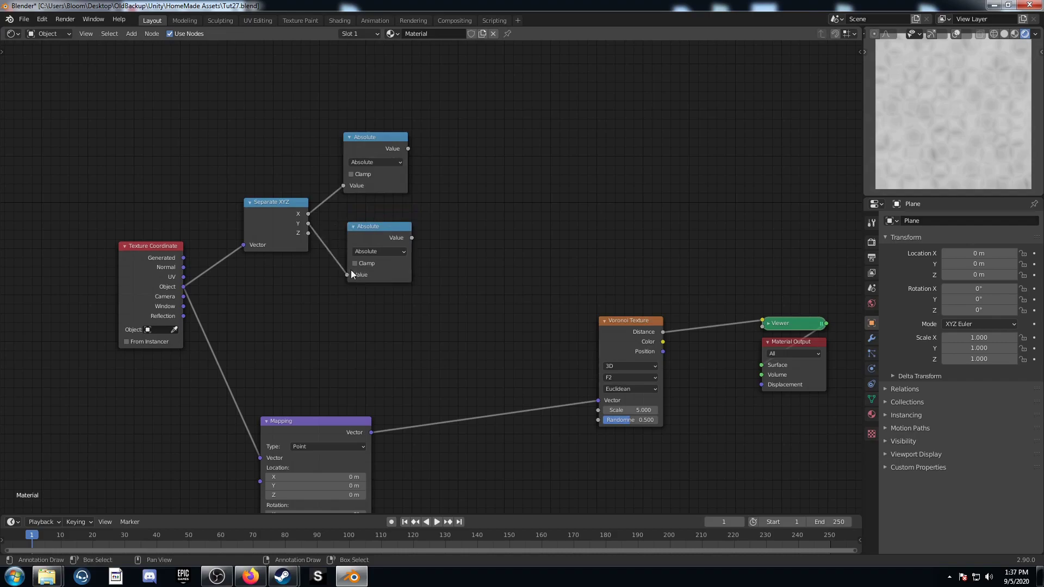
Create an Add Math node from another Absolute copy, sum both Absolute outputs in it, and preview the result
key("shift+d")
left_click(481, 177)
left_click(472, 190)
left_click(450, 229)
right_click_drag(388, 165, 469, 220, "alt")
right_click_drag(401, 255, 461, 208, "alt")
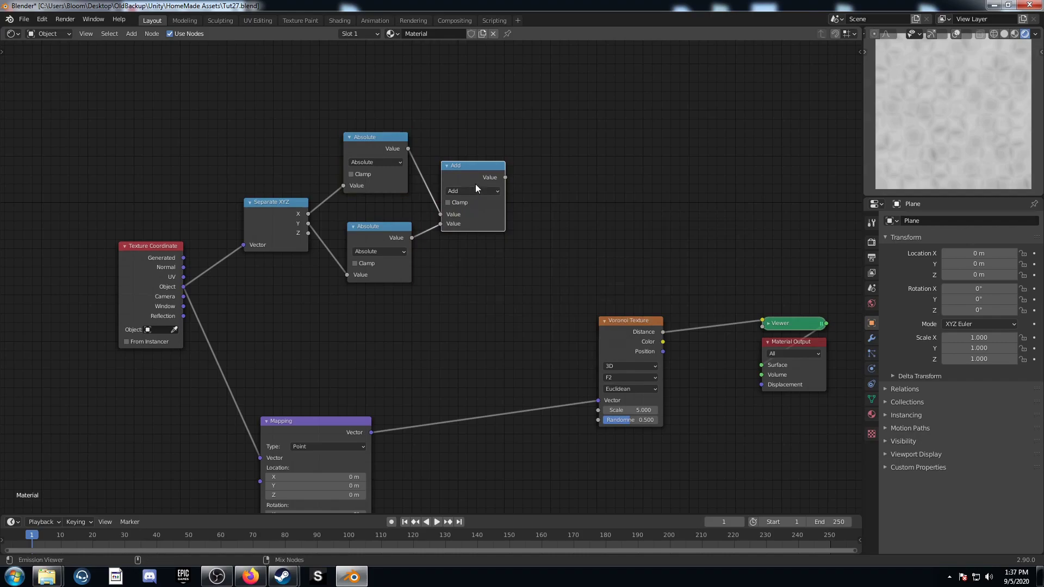
left_click(478, 165, "ctrl+shift")
Insert a ColorRamp on the link after the Add node
middle_click_drag(568, 226, 565, 224)
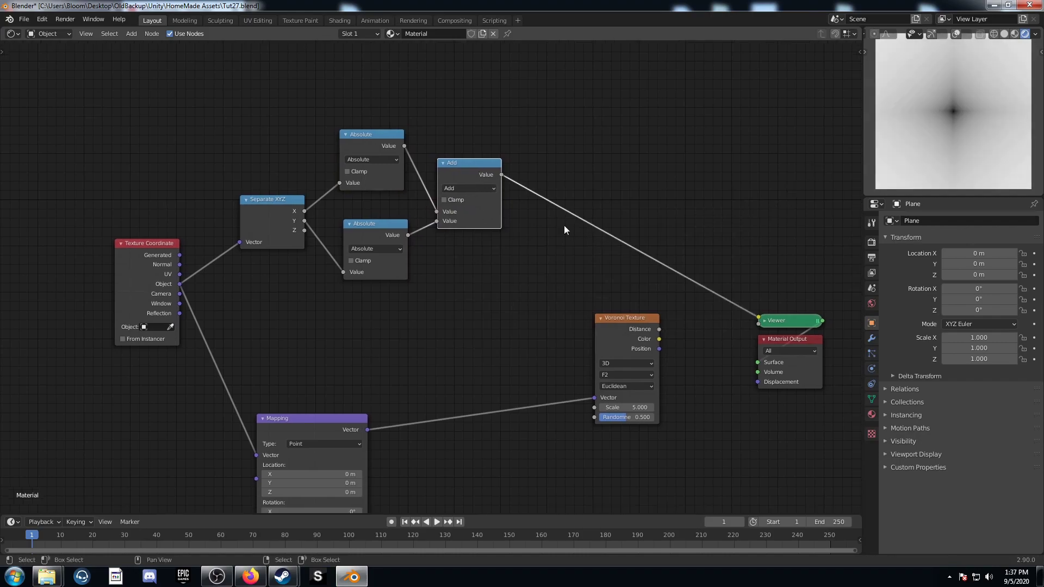
key("shift+a")
left_click(565, 260)
type("ramp")
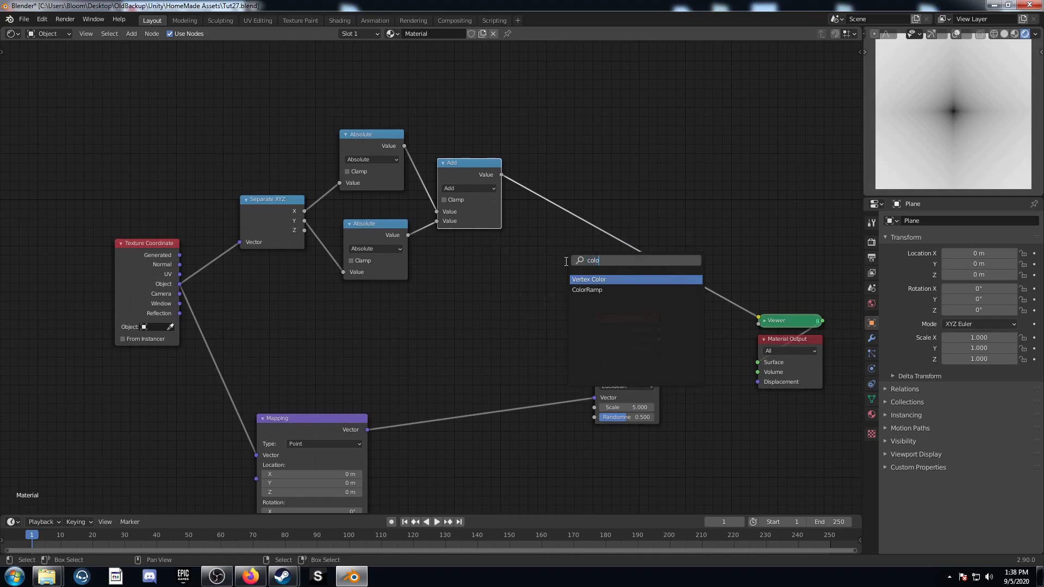
key("Return")
left_click(549, 146)
Insert a Math node after the ColorRamp, set it to Multiply with a second value of 7.7
key("shift+a")
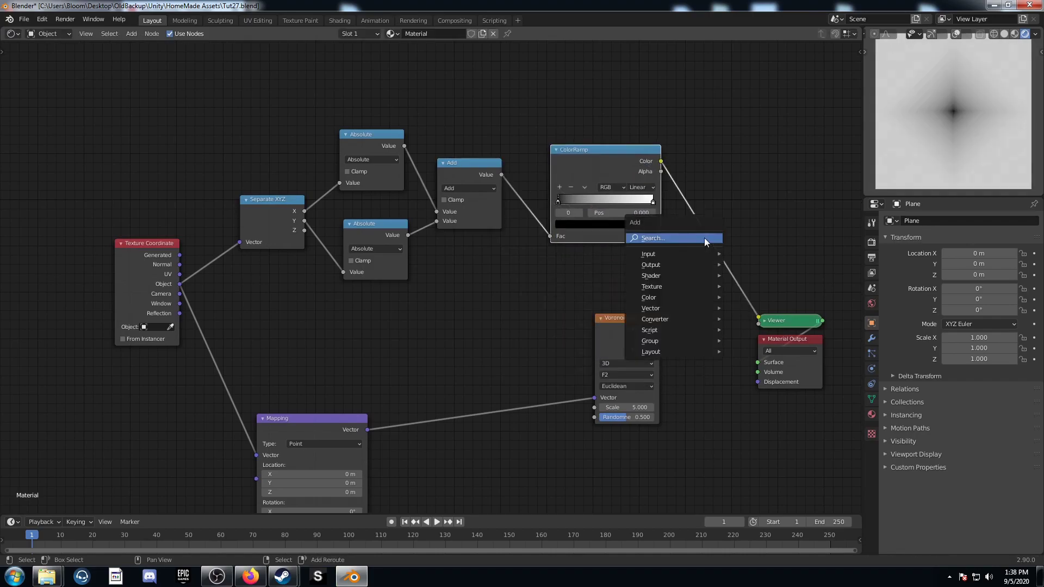
left_click(705, 244)
type("add")
key("Return")
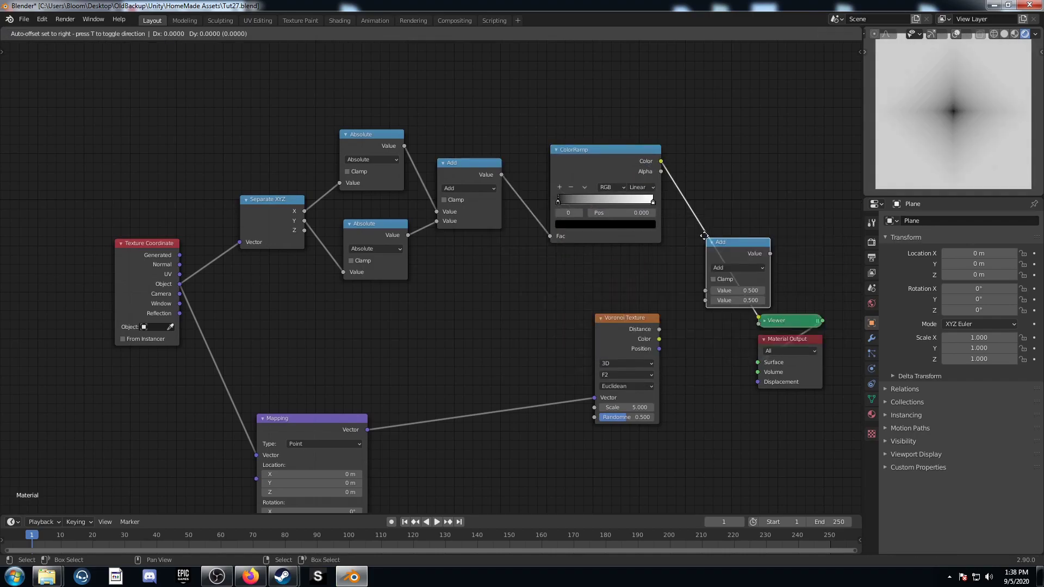
left_click(690, 185)
left_click(729, 217)
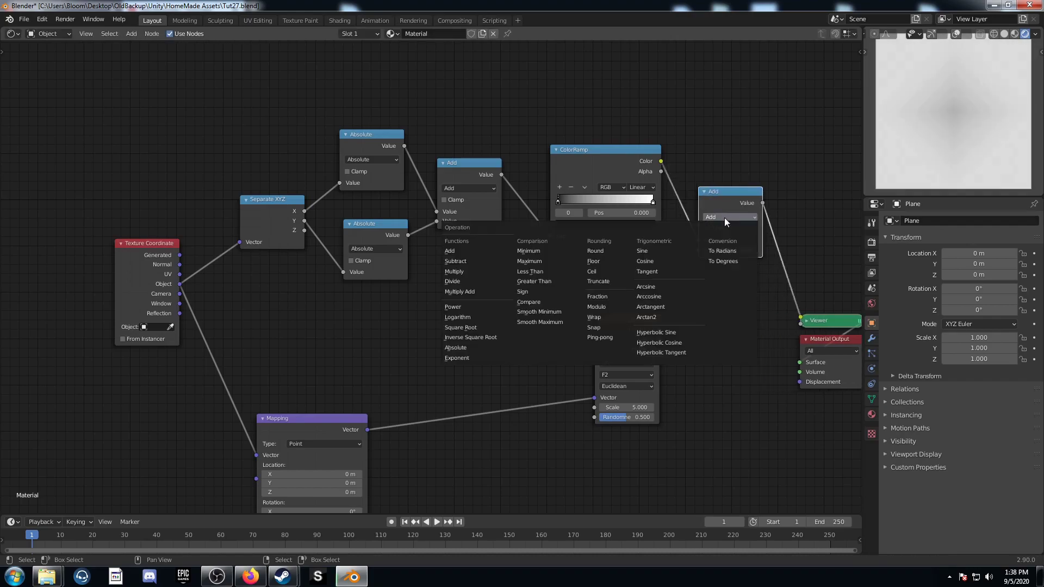
left_click(466, 271)
left_click(707, 250)
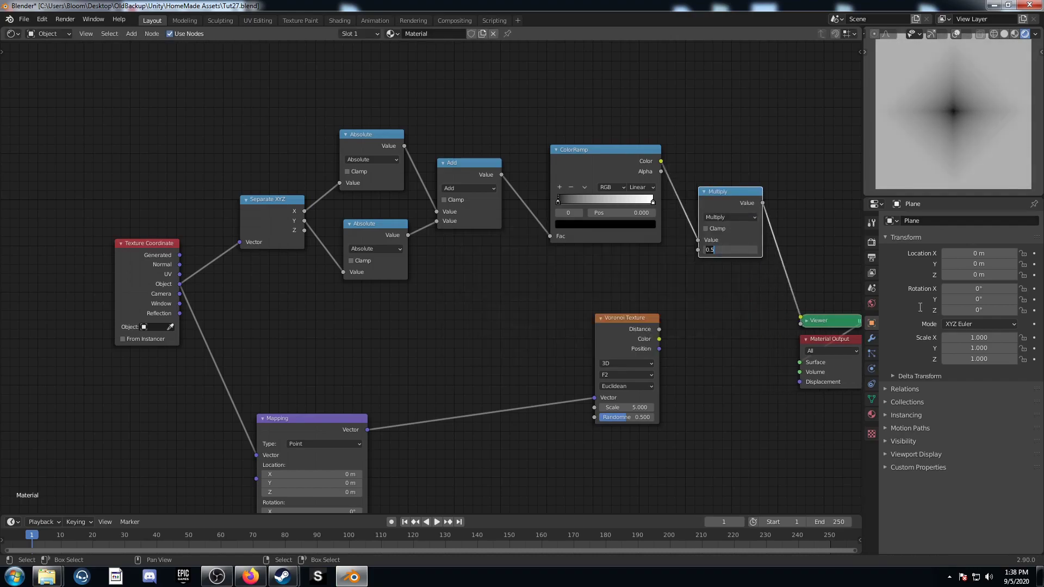
type("7.7")
key("Return")
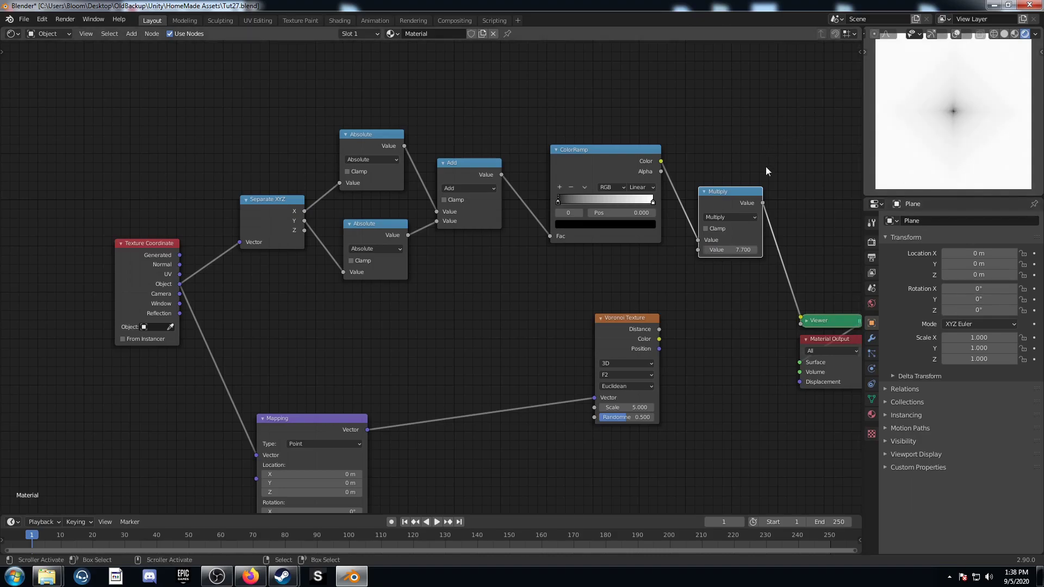
Connect the Multiply output to the Voronoi Texture's Scale input and preview the Voronoi Distance
left_click_drag(762, 203, 595, 408)
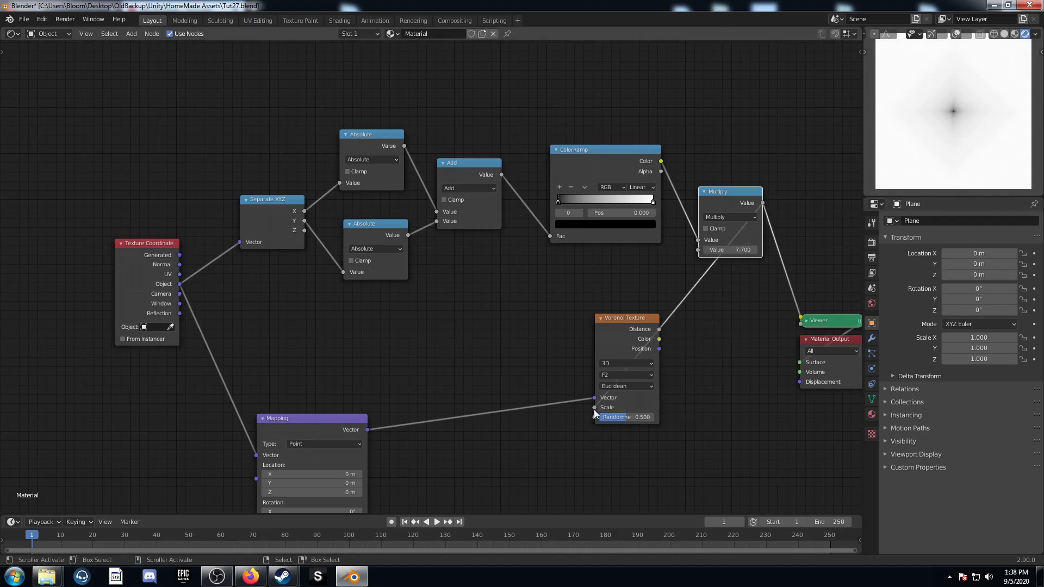
middle_click_drag(705, 355, 614, 316)
left_click(537, 281, "ctrl+shift")
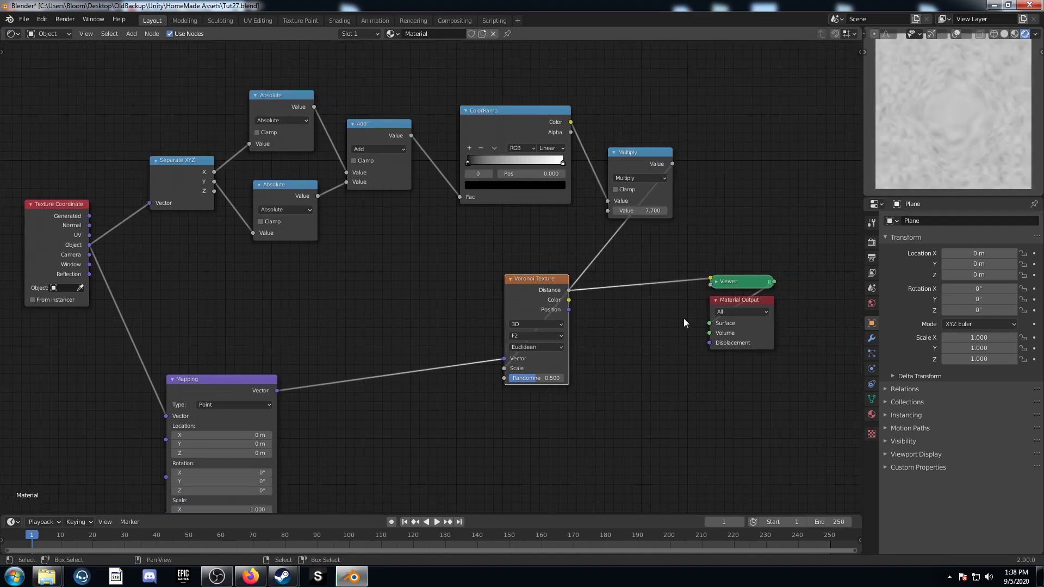
Insert a Wave Texture on the link between the Mapping node and the Voronoi Texture
middle_click_drag(351, 363, 419, 374)
key("shift+a")
left_click(417, 370)
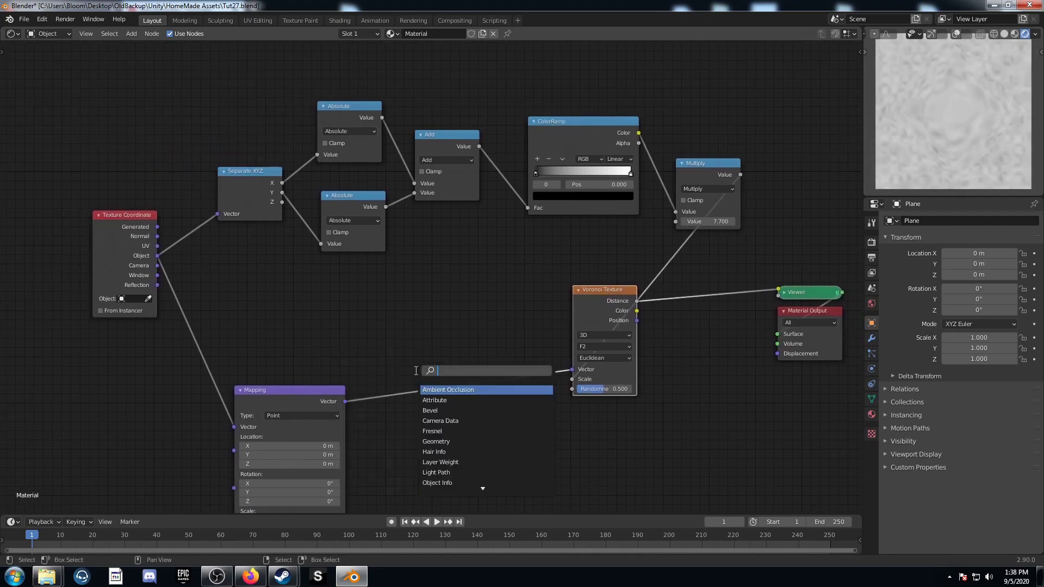
type("wave")
key("Return")
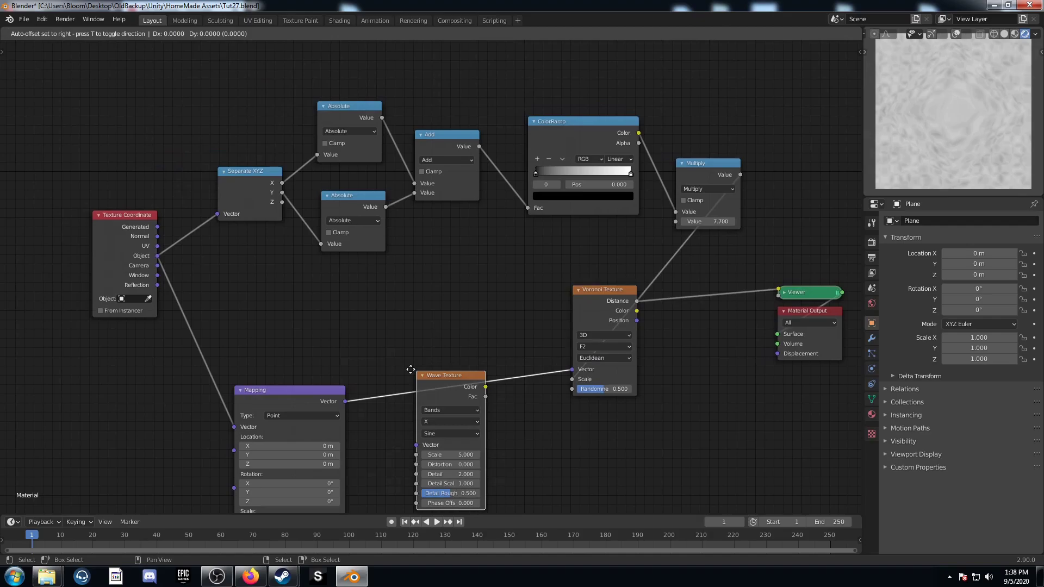
left_click(377, 304)
Set the Wave Texture's Scale to 0.8
middle_click_drag(455, 355, 443, 295)
left_click(393, 327)
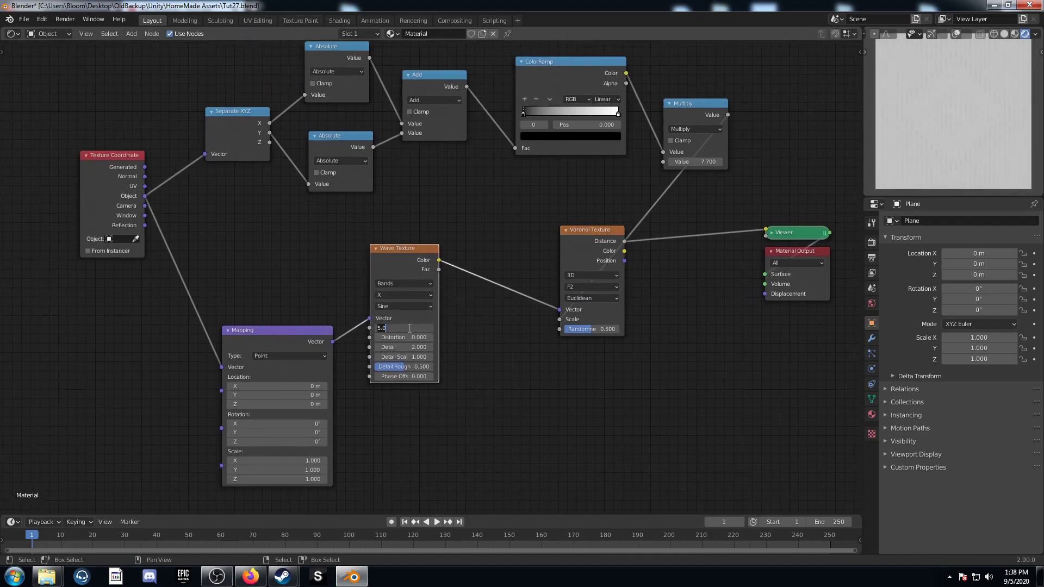
key("BackSpace")
key("BackSpace")
key("BackSpace")
key("Return")
Insert a Mix color node between the Voronoi Texture and the Viewer, and chain a duplicate of it behind the first
middle_click_drag(223, 222, 354, 328)
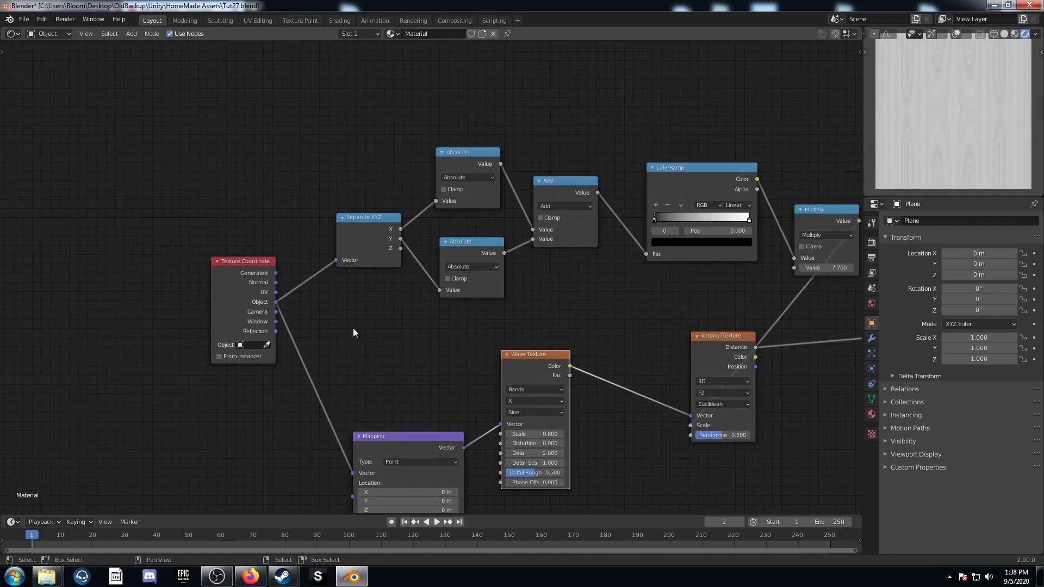
scroll(348, 327, "down", 8)
scroll(593, 371, "up", 4)
middle_click_drag(597, 372, 343, 318)
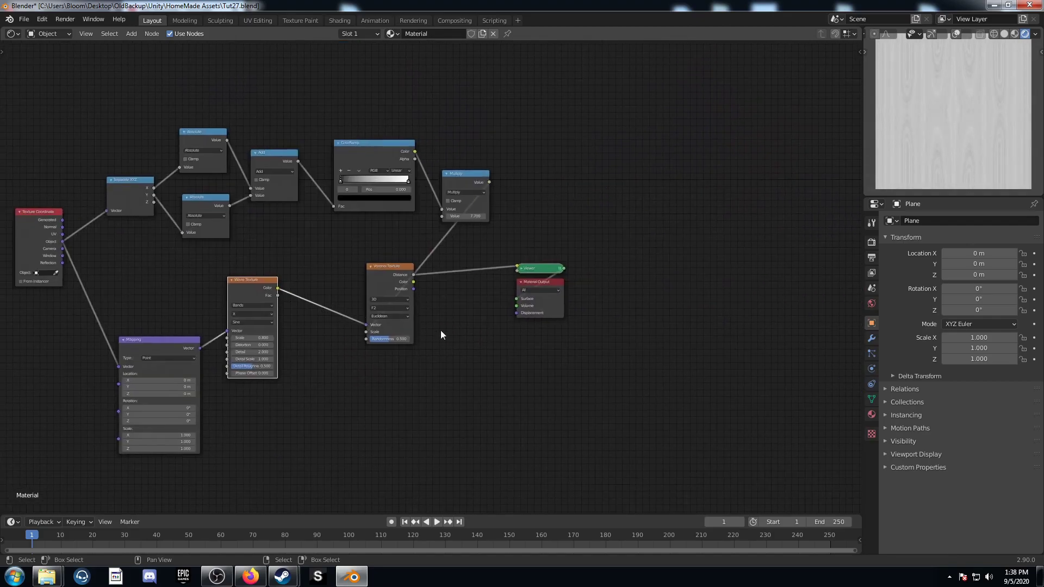
key("shift+a")
type("smix")
key("Return")
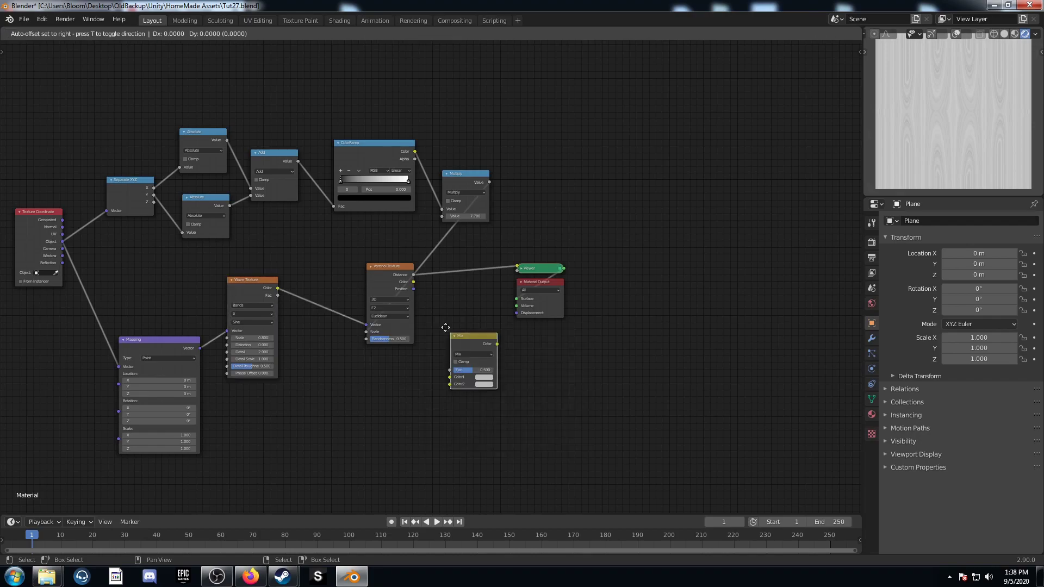
left_click(433, 266)
scroll(461, 327, "up", 5)
middle_click_drag(462, 329, 280, 286)
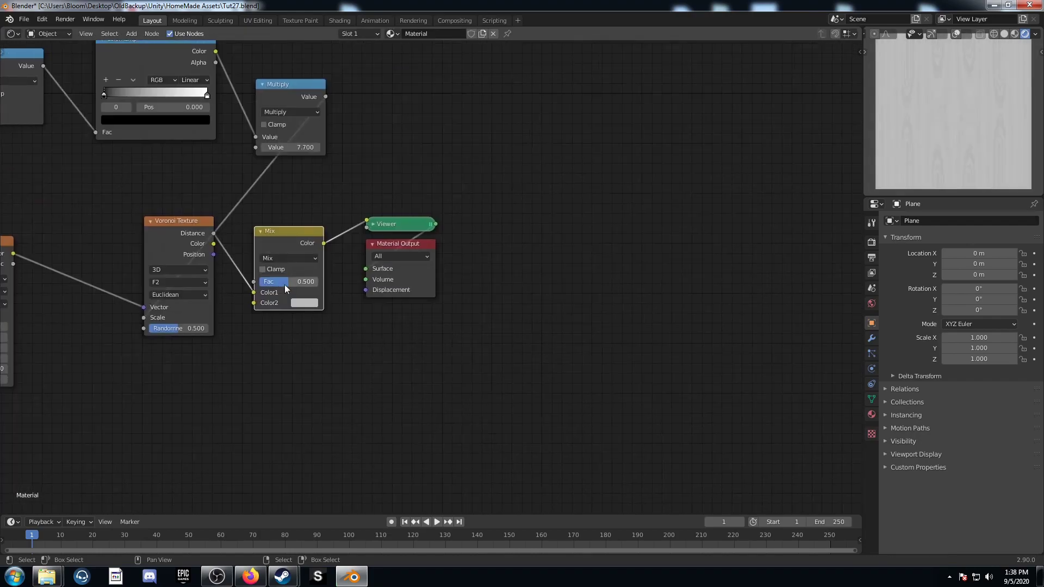
key("shift+d")
left_click(427, 232)
Set the first Mix node's blending mode to Color Burn and its Color2 to black
left_click(311, 259)
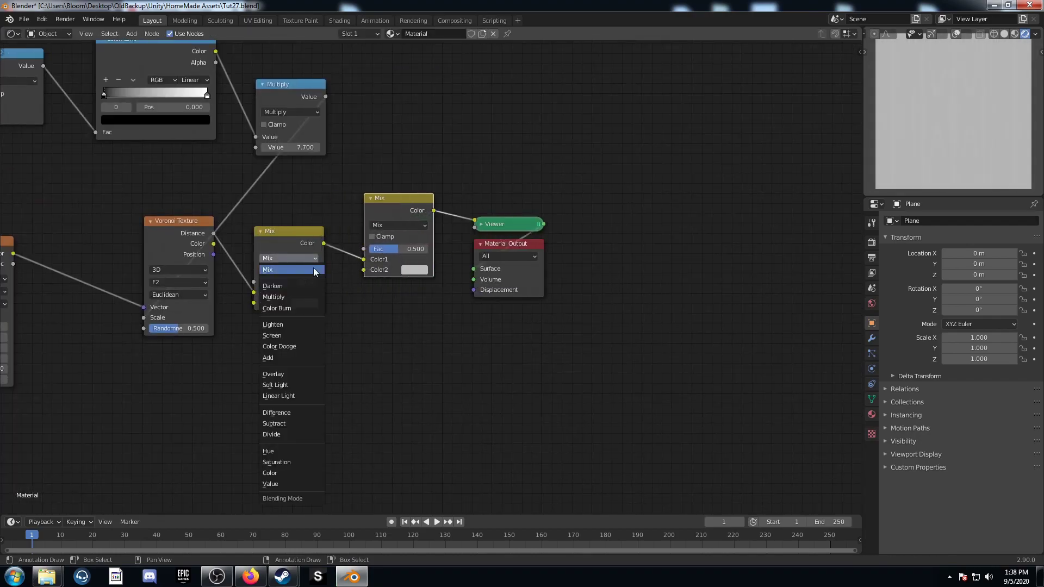
left_click(300, 308)
left_click(305, 304)
scroll(318, 199, "down", 15)
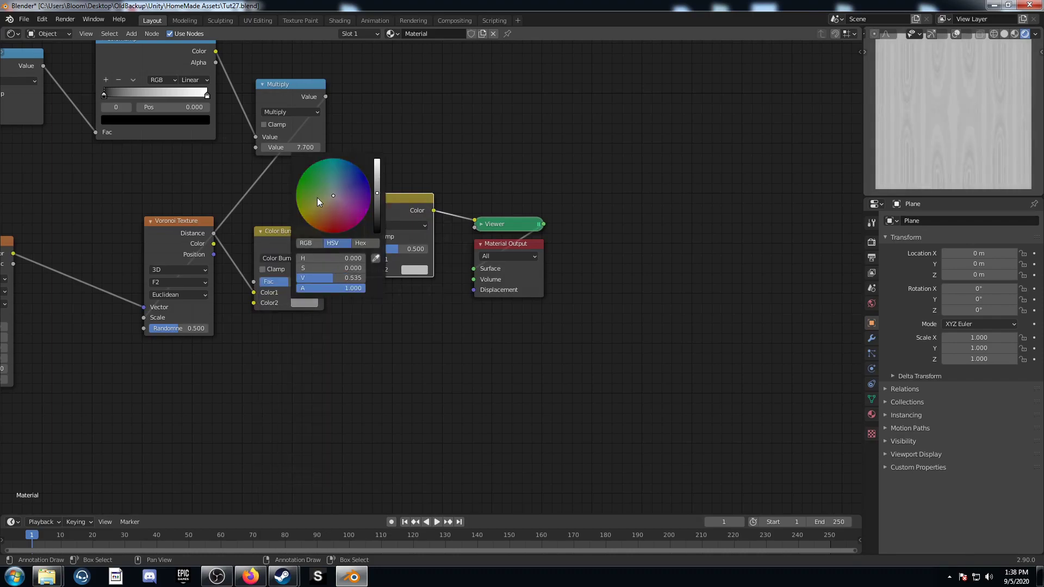
Set the second Mix node's blending mode to Color Dodge and its Color2 to white
left_click(414, 226)
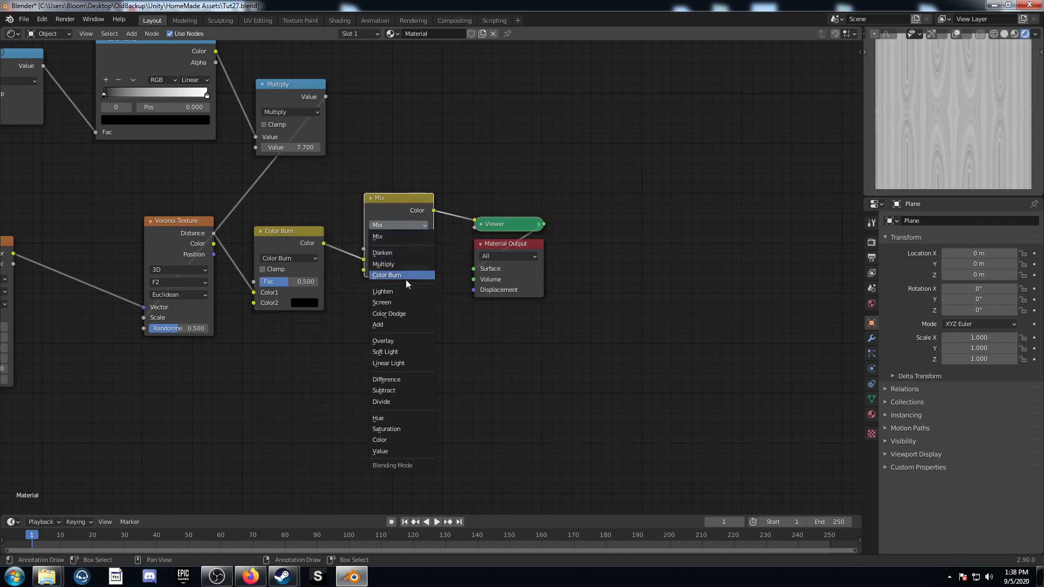
left_click(405, 317)
left_click(415, 271)
scroll(442, 162, "up", 4)
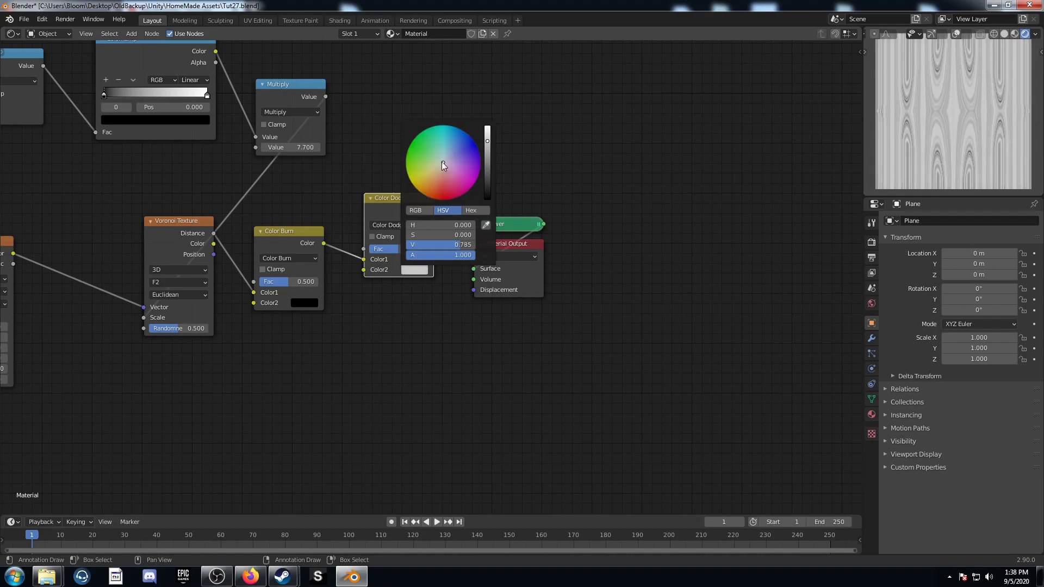
Set the Color Burn node's Fac to 0.75 and the Color Dodge node's Fac to 1
left_click(300, 281)
type(".75")
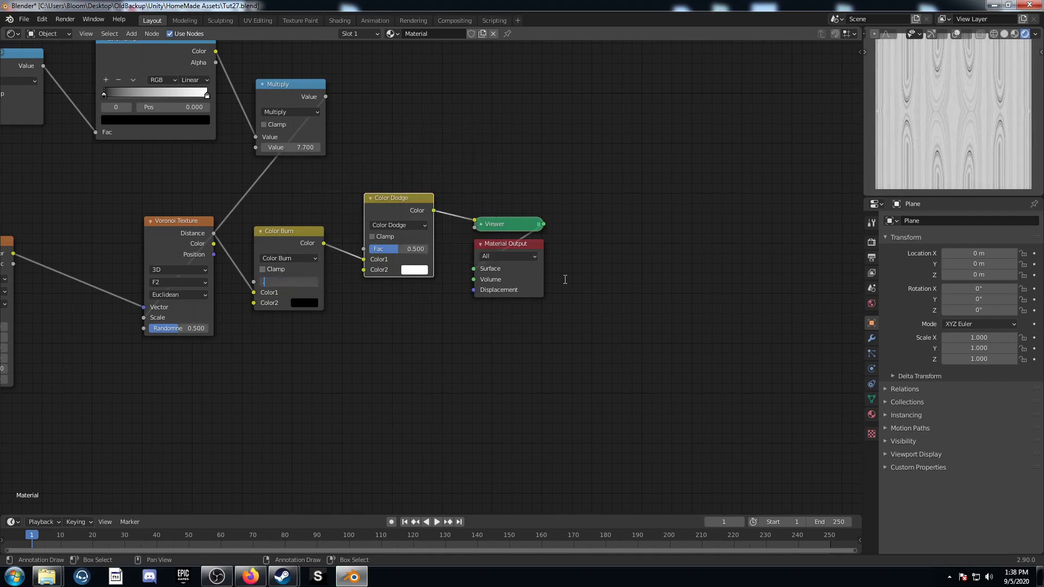
key("Return")
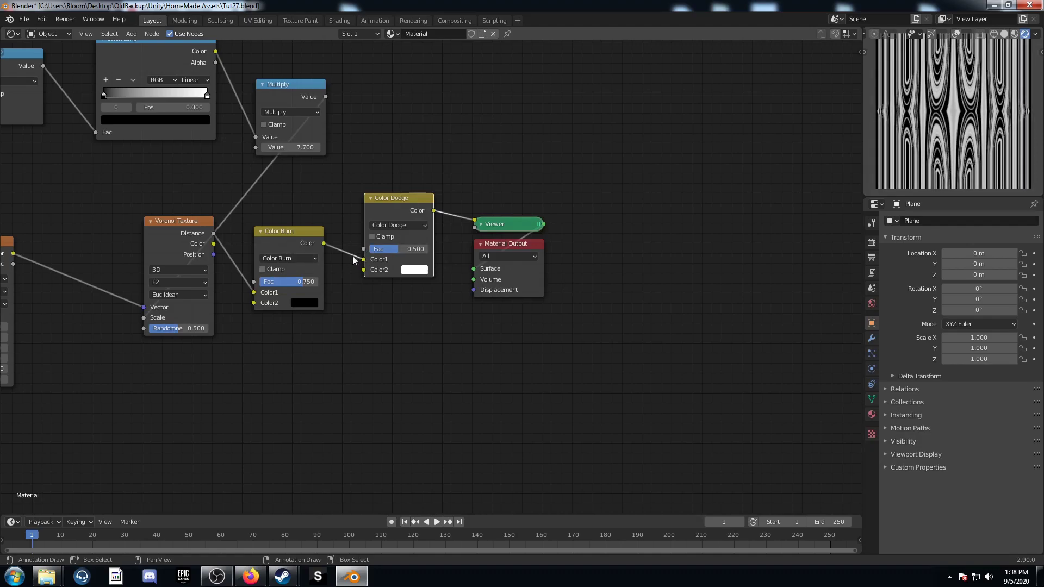
left_click_drag(394, 254, 422, 254)
Move the Texture Coordinate node well away from the rest of the node tree to free space after it
scroll(149, 357, "down", 3)
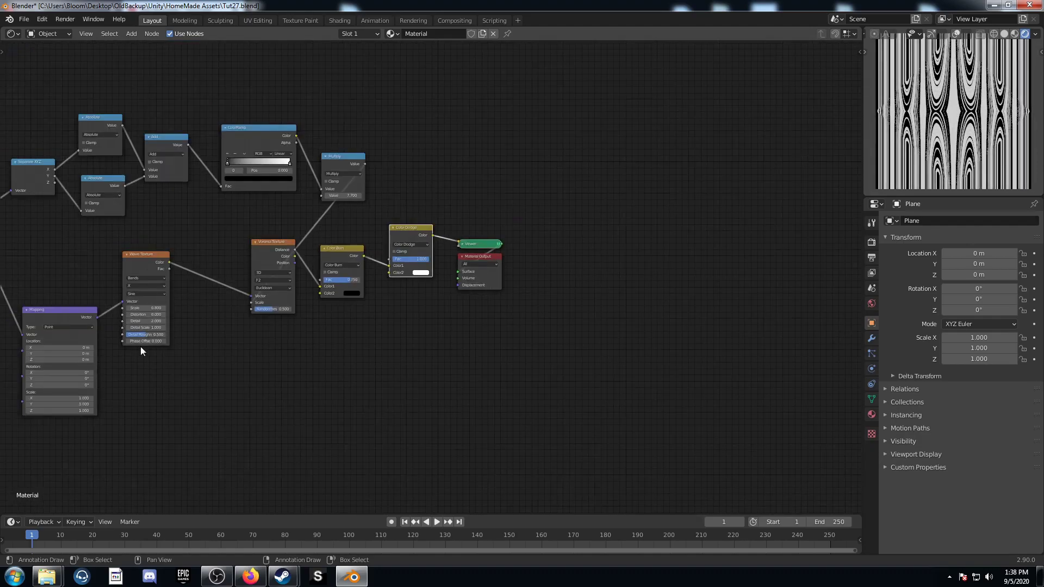
middle_click_drag(149, 356, 419, 313)
middle_click_drag(225, 241, 373, 254)
left_click_drag(373, 255, 113, 298)
middle_click_drag(391, 249, 426, 259)
Insert a Noise Texture node on the link between the Texture Coordinate node and the Separate XYZ node
key("shift+a")
left_click(419, 260)
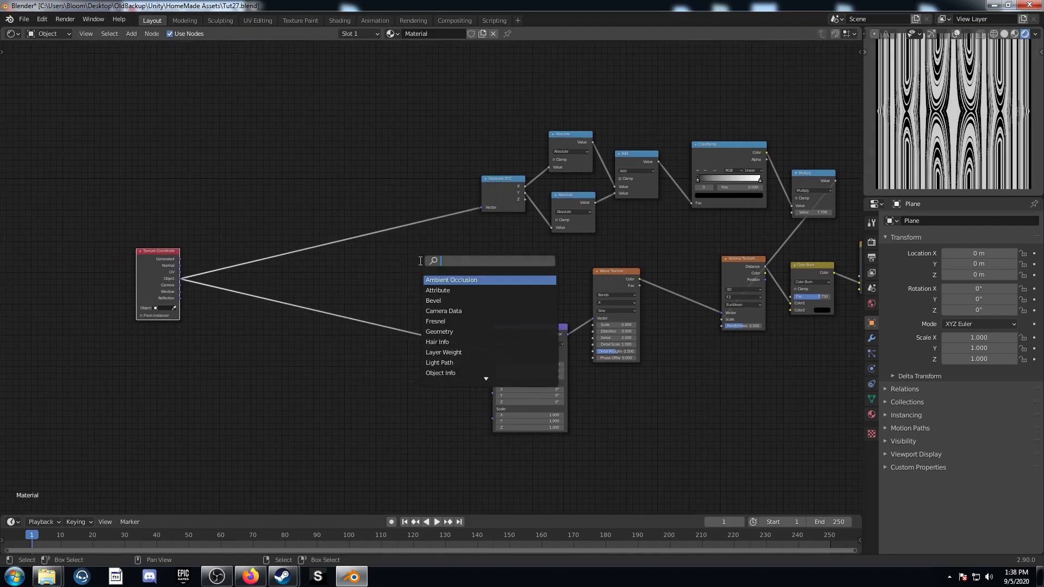
type("noise")
key("Return")
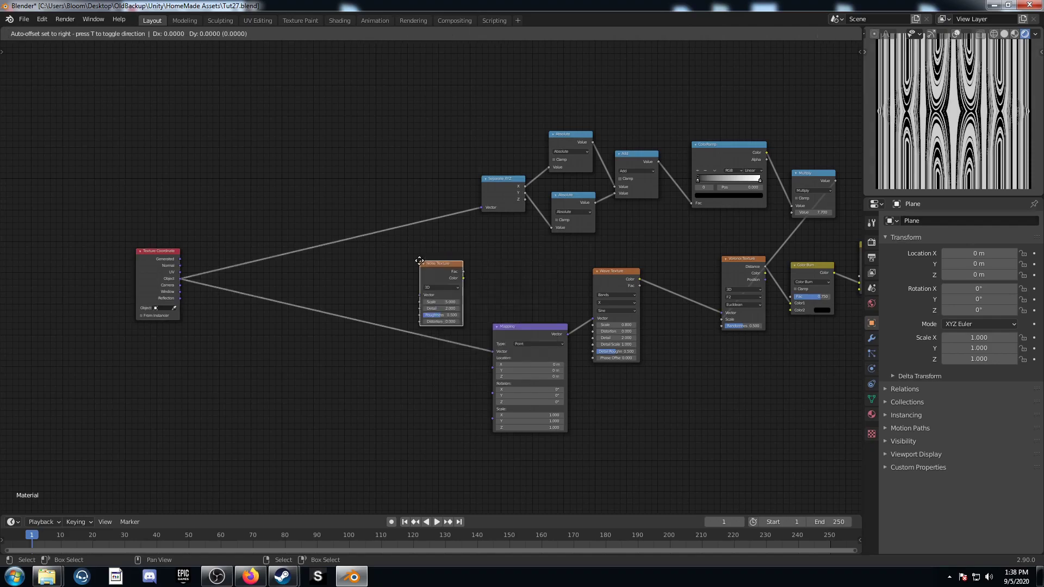
left_click(346, 193)
scroll(346, 194, "up", 4)
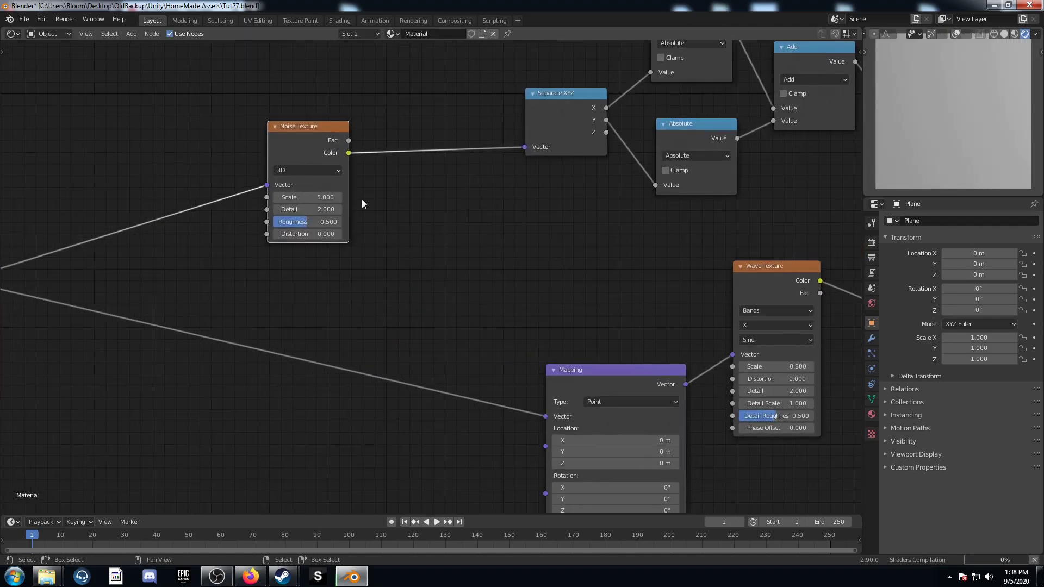
left_click_drag(481, 163, 387, 131)
Insert a Mix node after the Noise Texture, feed Object coordinates into its Color2, and set its Fac to about 0.667
key("shift+a")
left_click(491, 228)
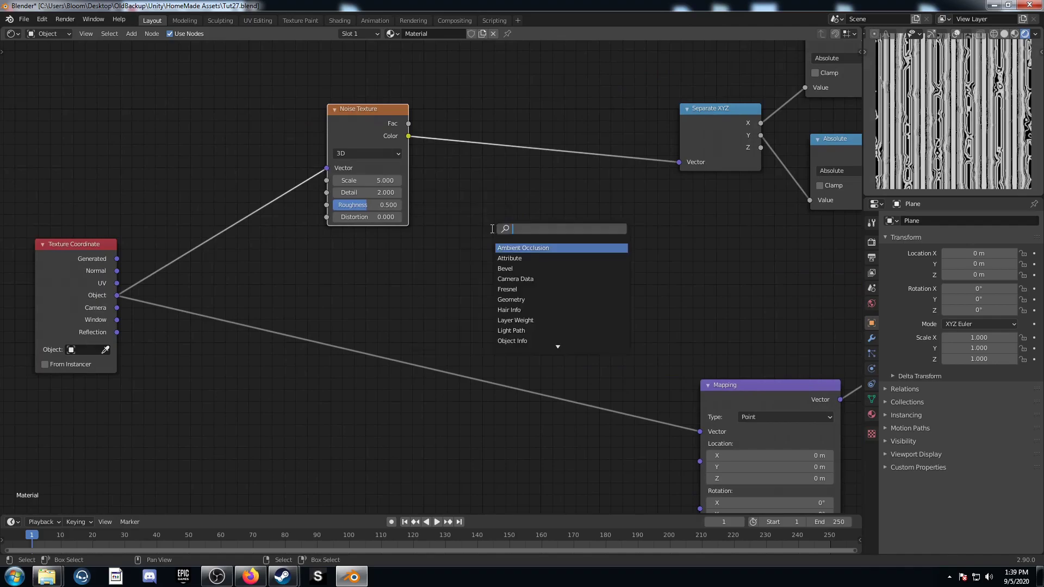
type("mix")
key("Return")
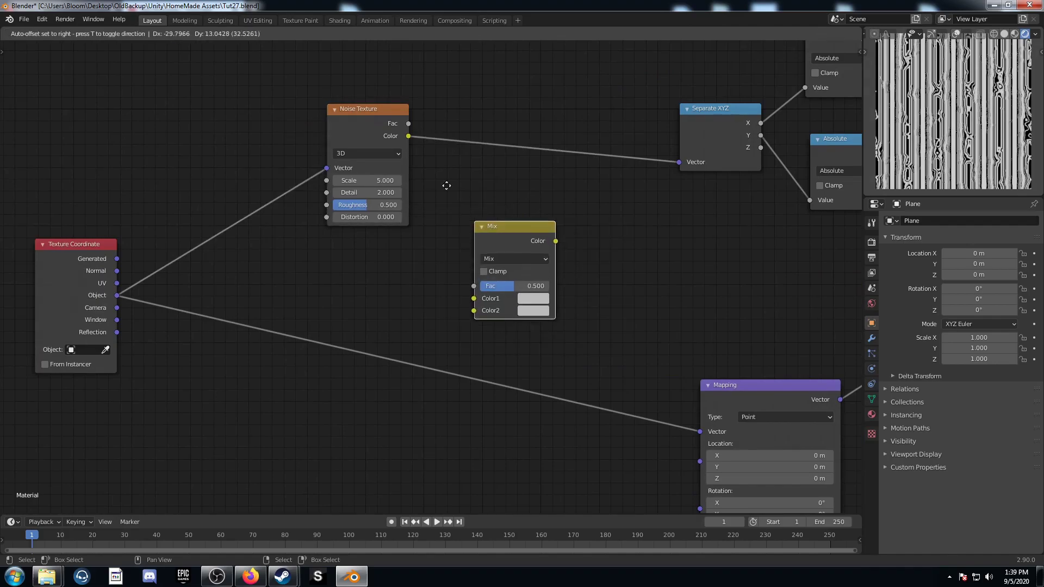
left_click(432, 81)
left_click_drag(120, 298, 454, 184)
middle_click_drag(478, 219, 503, 284)
left_click_drag(383, 206, 369, 145)
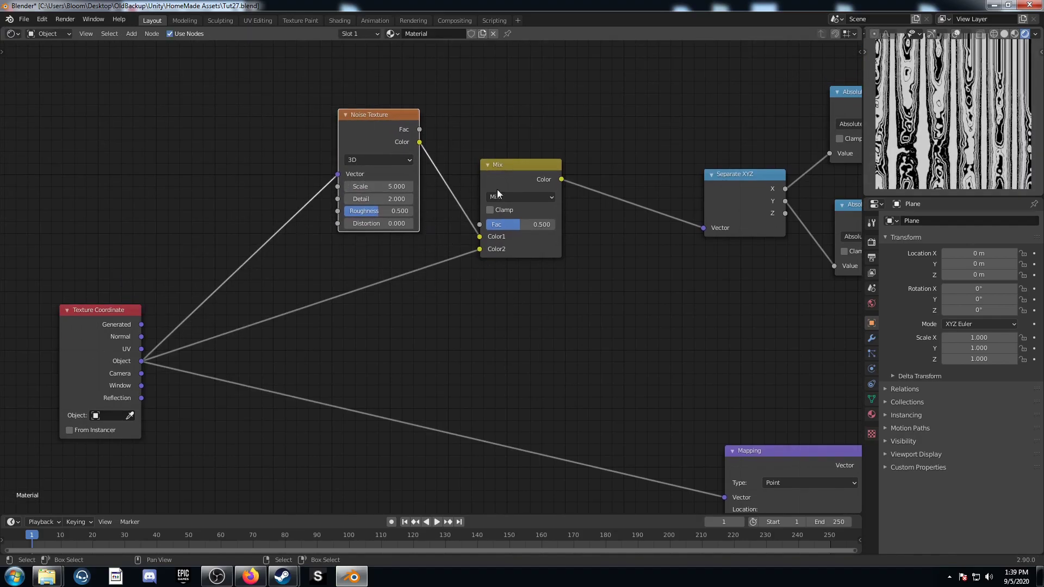
mouse_move(521, 224)
left_mouse_down()
mouse_move(555, 225)
mouse_move(532, 224)
left_mouse_up()
middle_click_drag(532, 225, 448, 271)
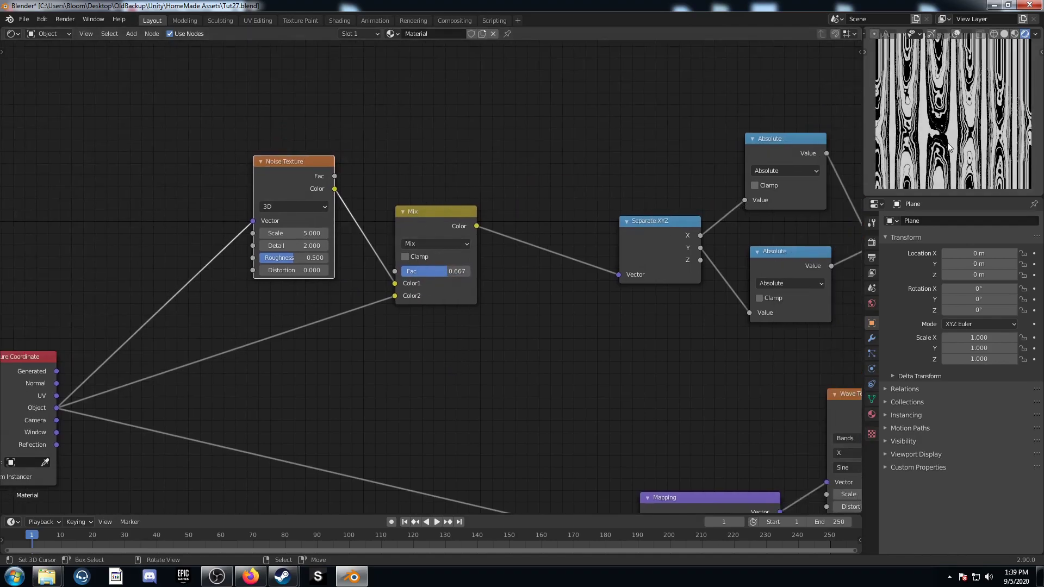
Duplicate the Mix node onto the link before Separate XYZ and set the copy's blending mode to Subtract
left_click(452, 217)
key("shift+d")
left_click(540, 226)
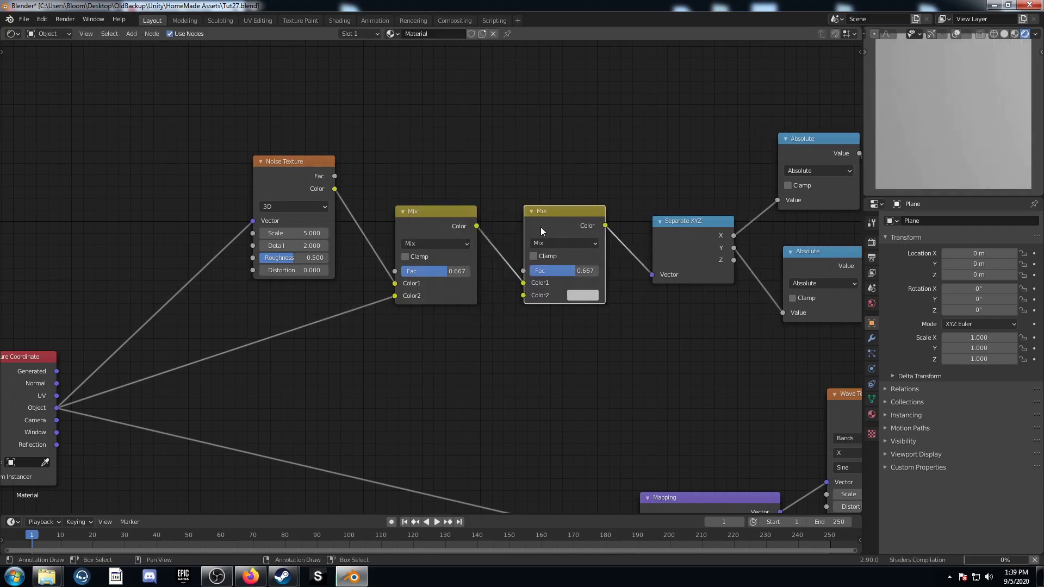
left_click(555, 242)
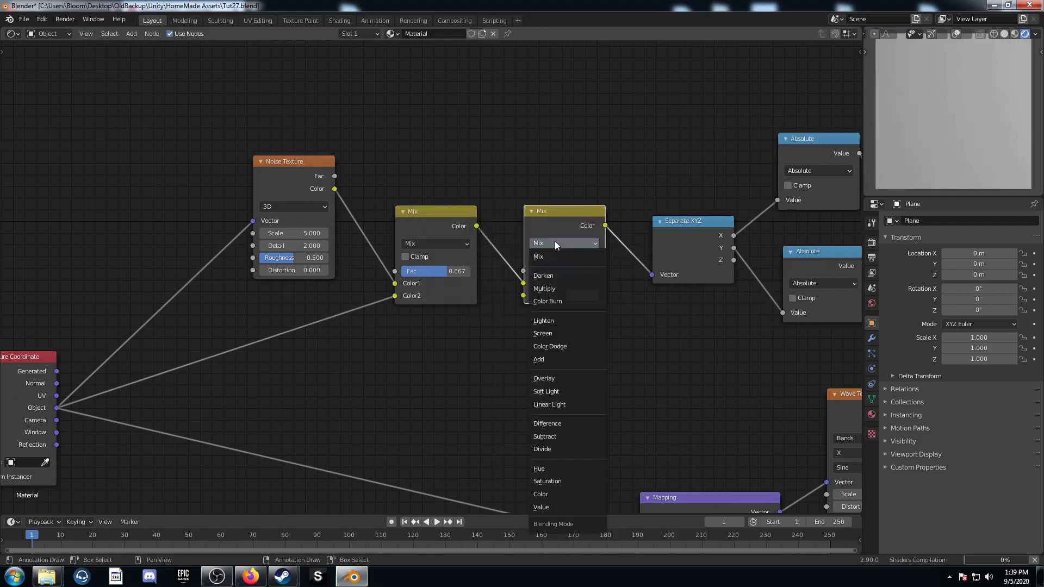
left_click(560, 437)
Set the Fac of the Mix node fed by the Noise Texture to 0.775
middle_click_drag(413, 284, 514, 435)
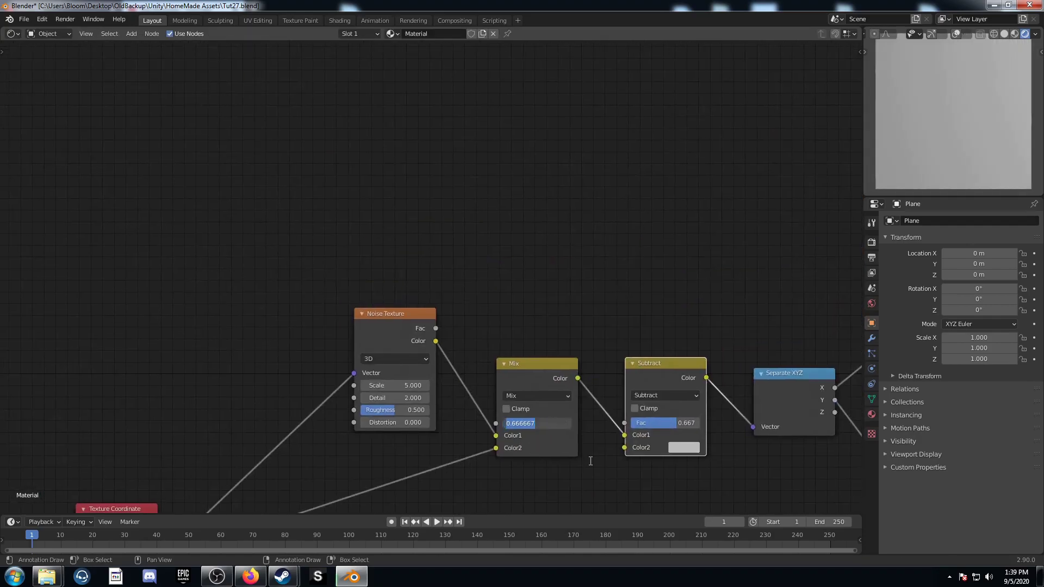
key("BackSpace")
type(".77")
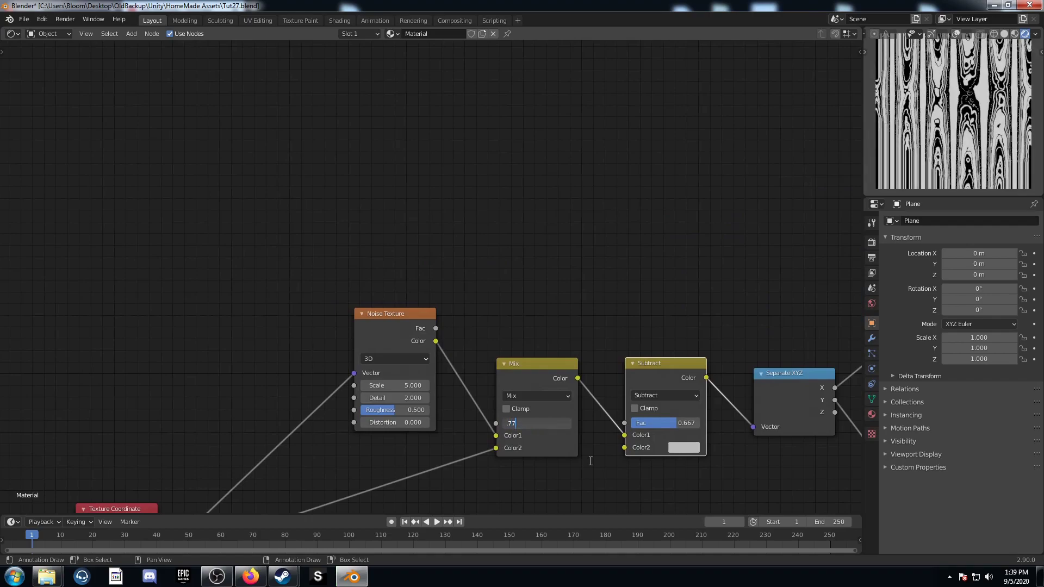
type("5")
key("Return")
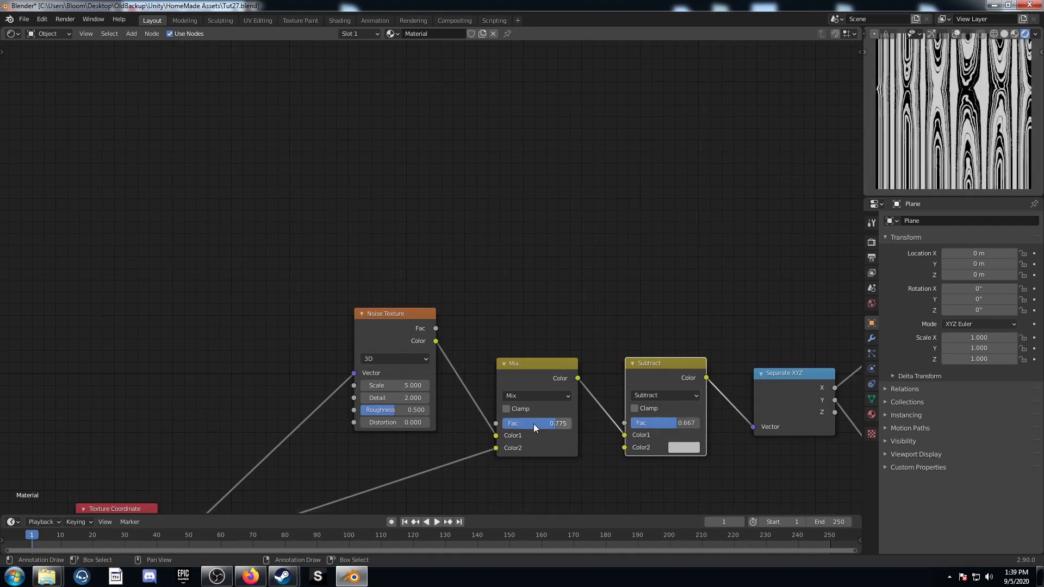
Add a Value node and place it in the free space above the Noise Texture node
middle_click_drag(621, 373, 663, 361)
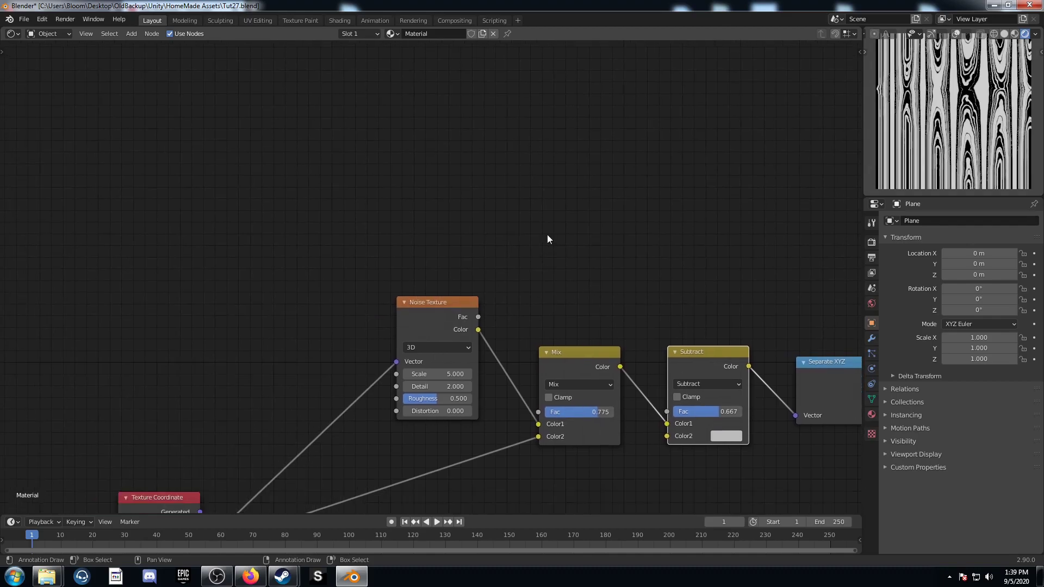
middle_click_drag(561, 363, 531, 321)
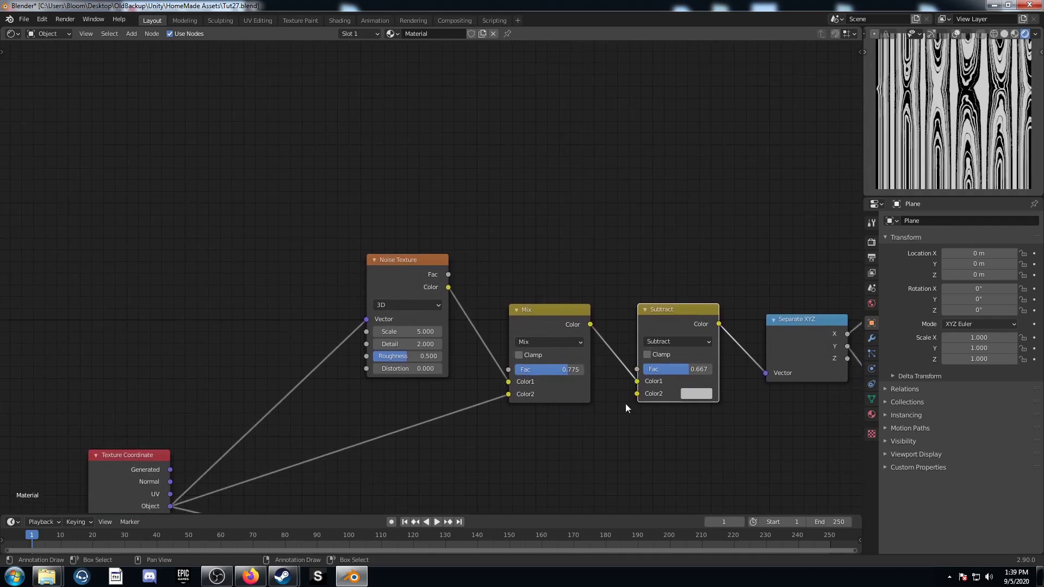
middle_click_drag(490, 363, 549, 405)
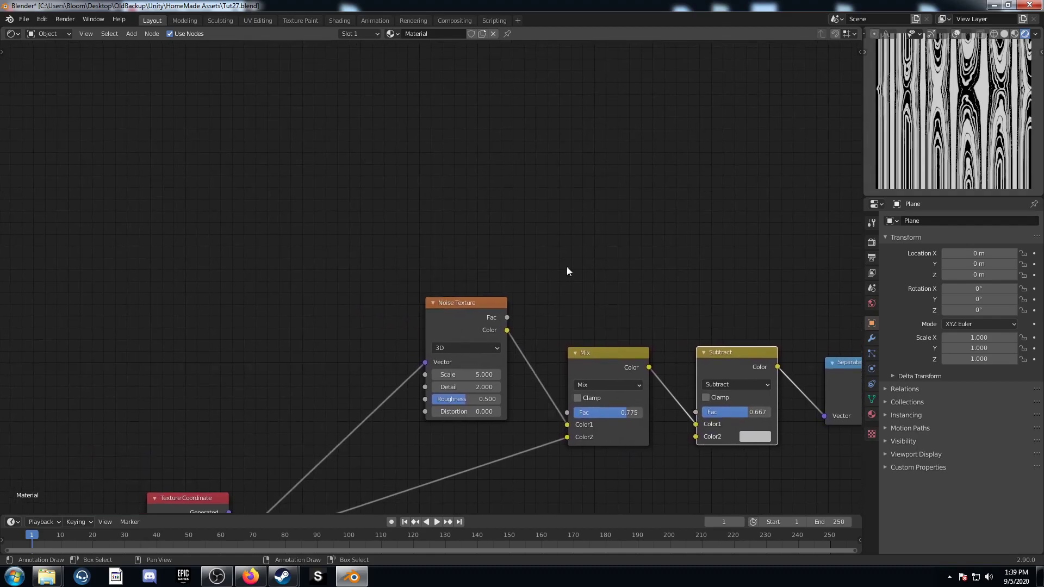
key("shift+a")
left_click(568, 224)
type("value")
key("Return")
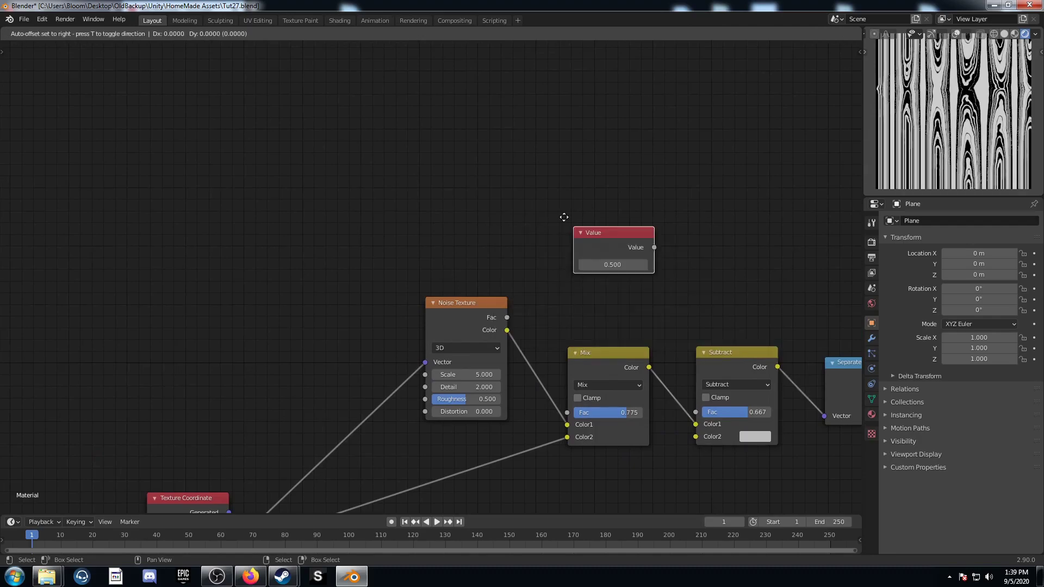
left_click(469, 179)
Add a Math node set to Subtract that subtracts the Value node's output from 1
key("shift+a")
left_click(649, 190)
type("math")
key("Return")
left_click(625, 134)
left_click_drag(554, 208, 631, 216)
left_click(663, 172)
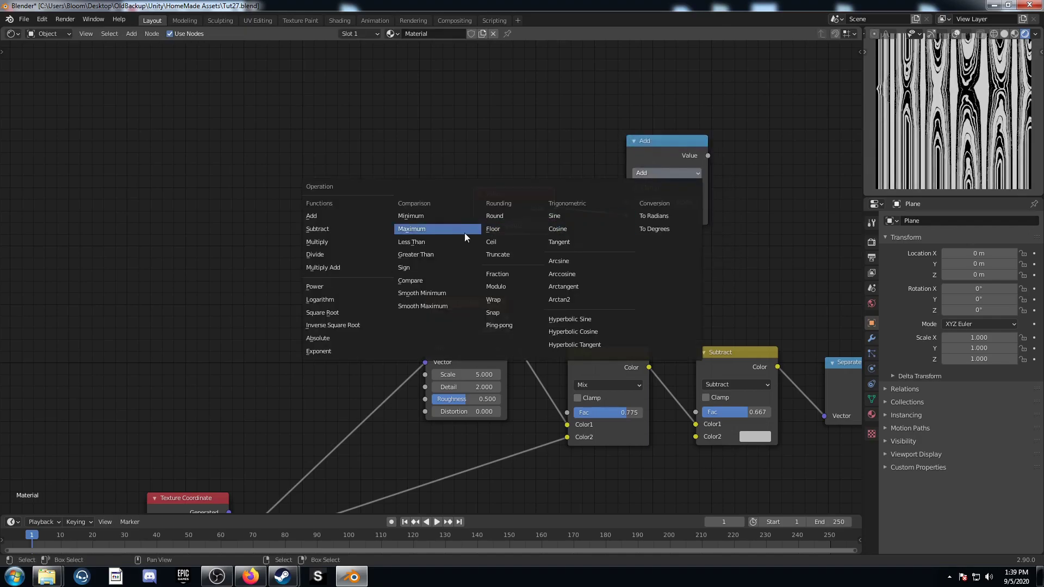
left_click(332, 231)
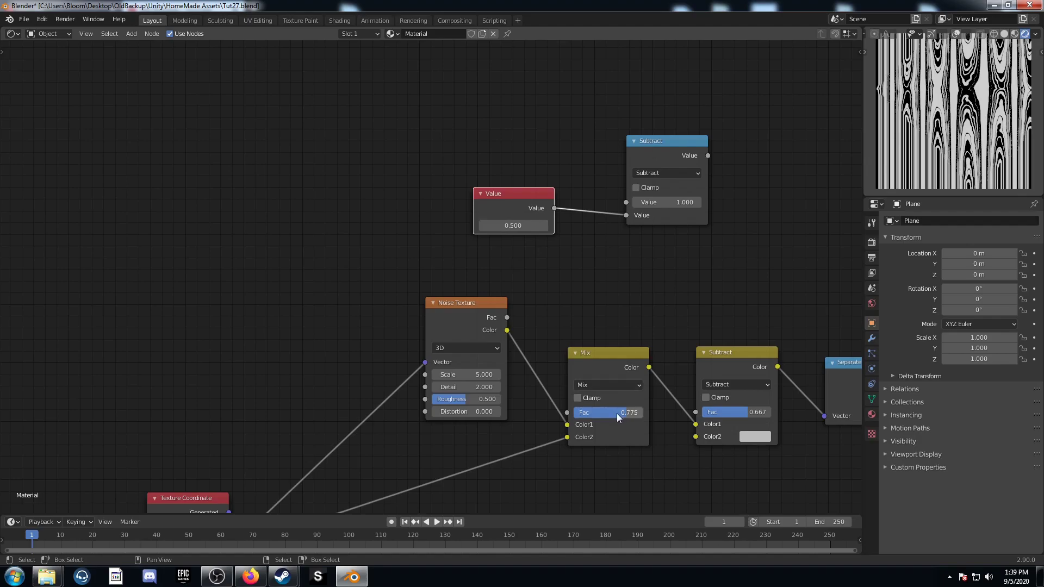
Set the Value node to 0.775, link it to the Mix node's Fac, and link the Math Subtract output to the Subtract mix node's Fac
left_click(520, 227)
type(".775")
key("Return")
left_click_drag(554, 208, 567, 413)
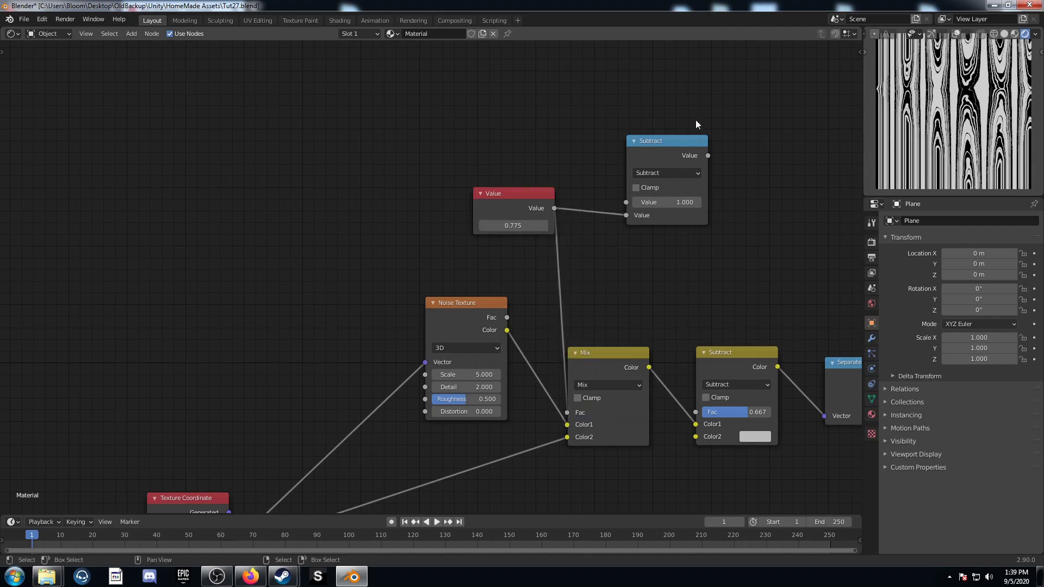
left_click_drag(708, 156, 695, 412)
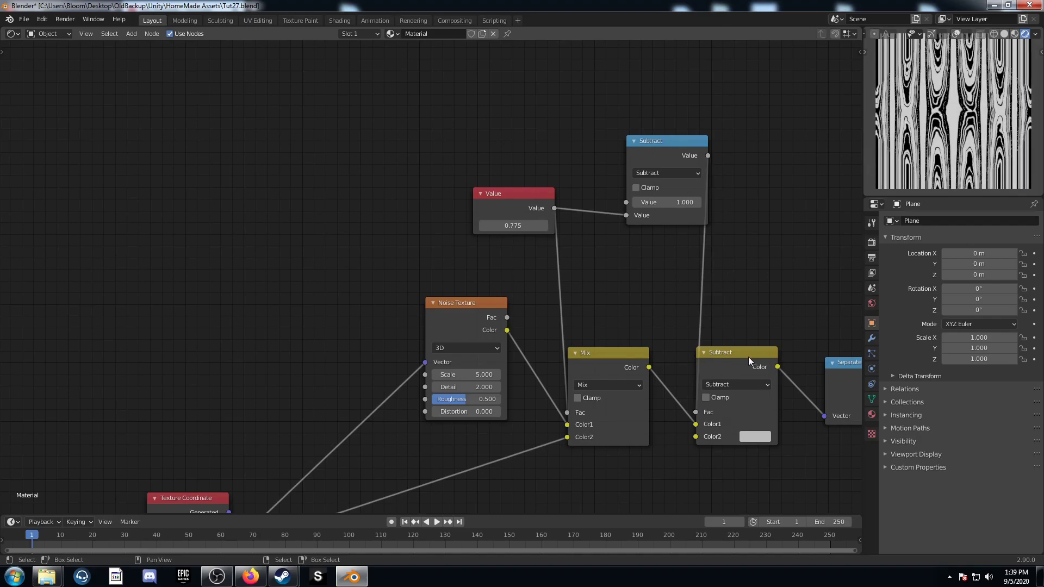
Shift the Math Subtract node slightly so its link to the Subtract mix node's Fac runs clear
scroll(748, 356, "down", 2)
middle_click_drag(624, 395, 538, 286)
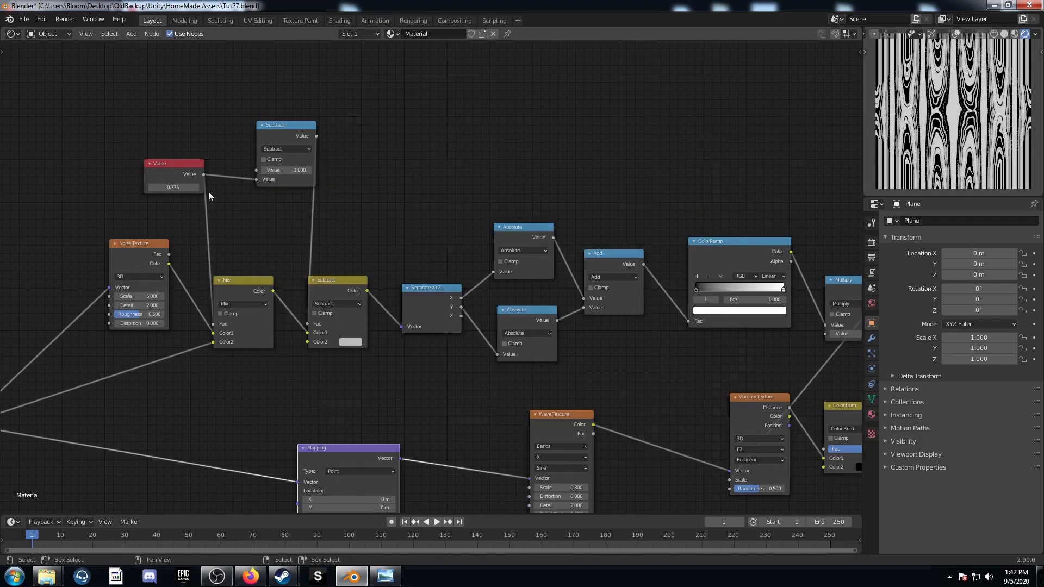
middle_click_drag(207, 192, 270, 212)
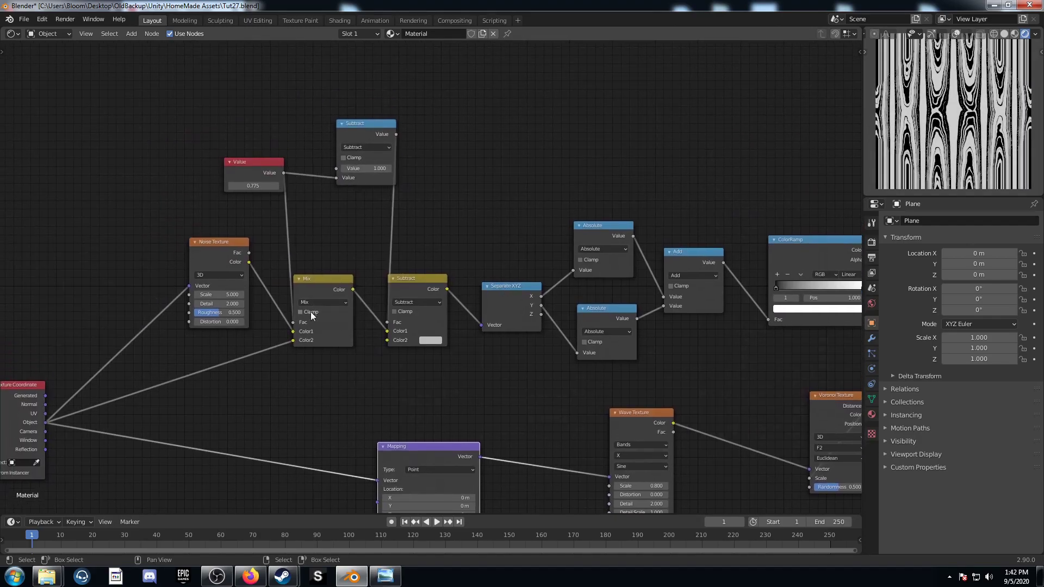
left_click_drag(354, 132, 345, 133)
scroll(351, 186, "up", 2)
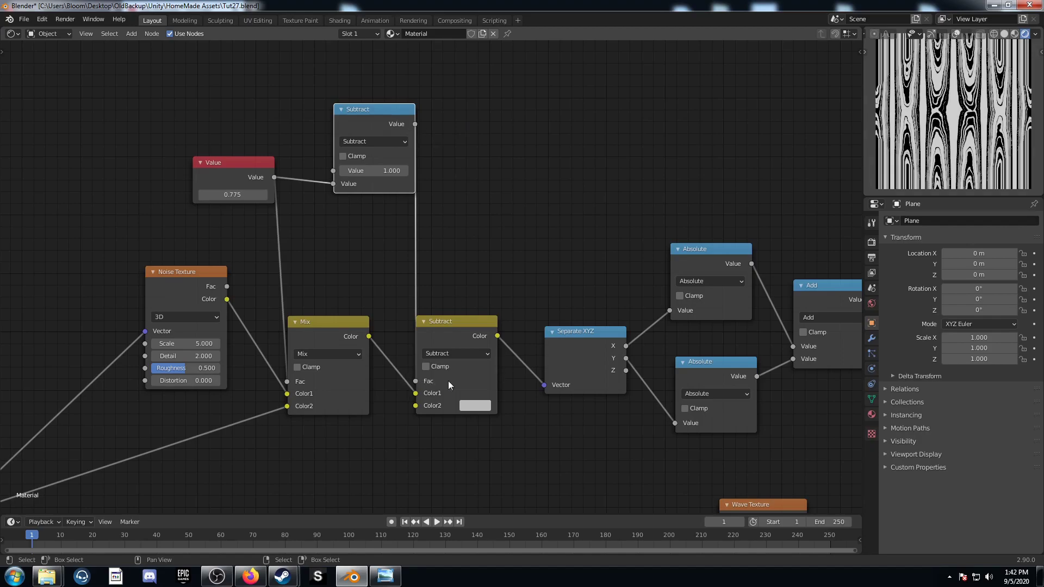
Flip the ColorRamp between the Add and Multiply nodes so it runs from white to black
scroll(517, 289, "down", 4)
middle_click_drag(789, 351, 498, 290)
scroll(556, 311, "up", 4)
scroll(505, 290, "up", 4)
middle_click_drag(594, 298, 484, 312)
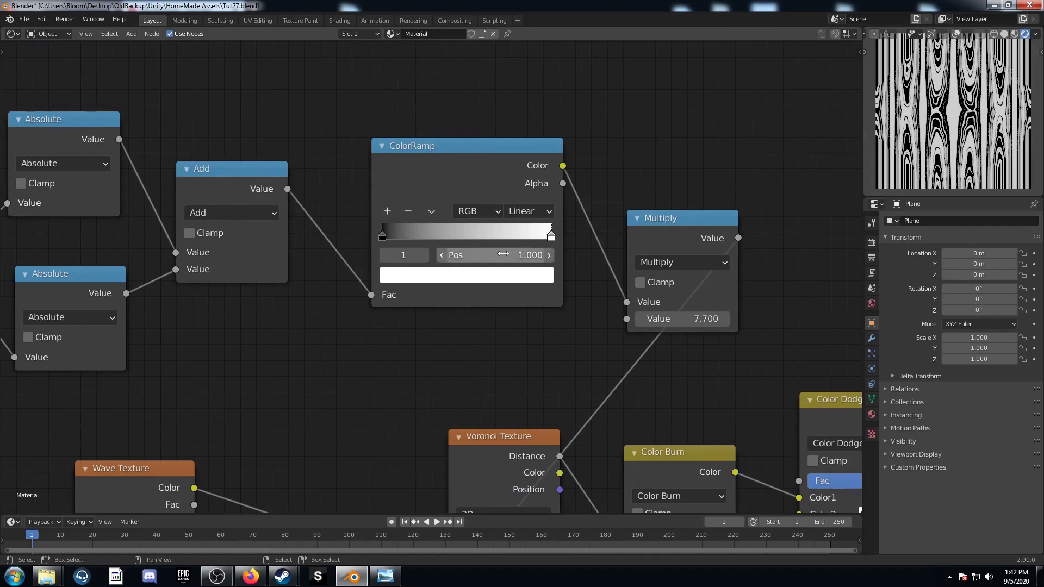
left_click(432, 211)
left_click(447, 227)
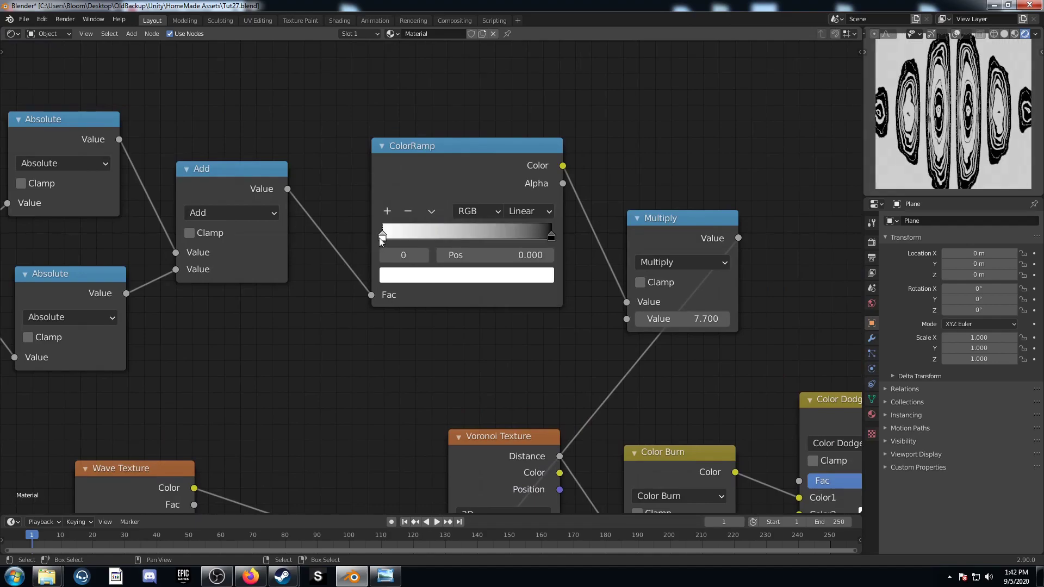
Set the ColorRamp's white stop to position 0.46 and its black stop to position 0.78
left_click(509, 255)
type(".")
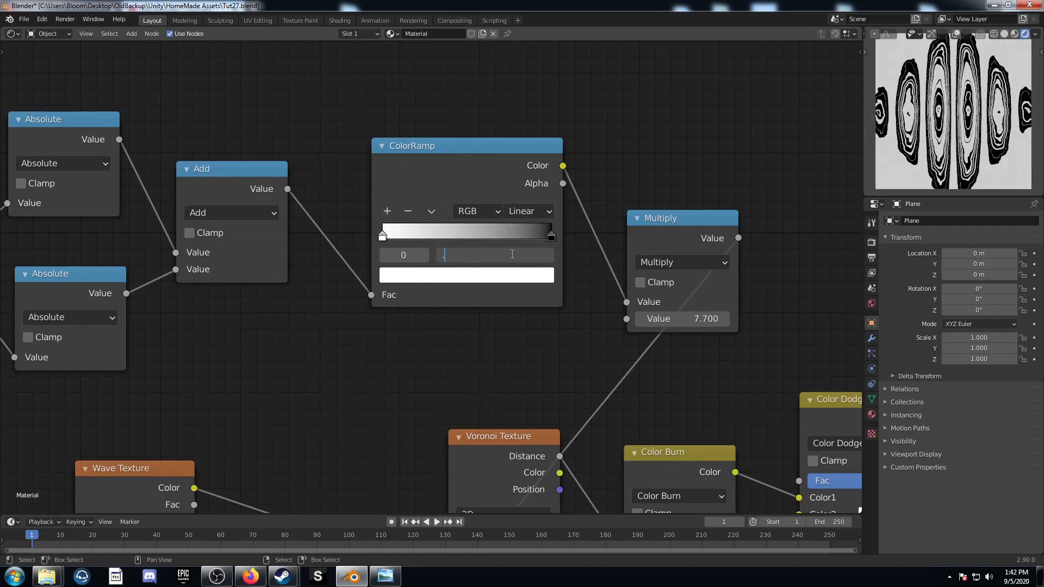
type("46")
key("Return")
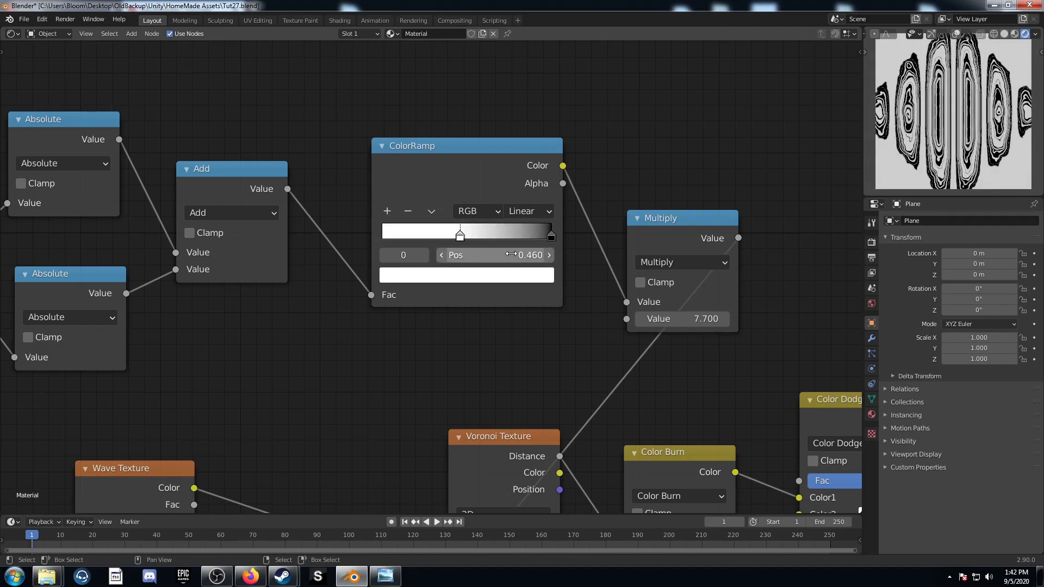
left_click(553, 238)
left_click(509, 255)
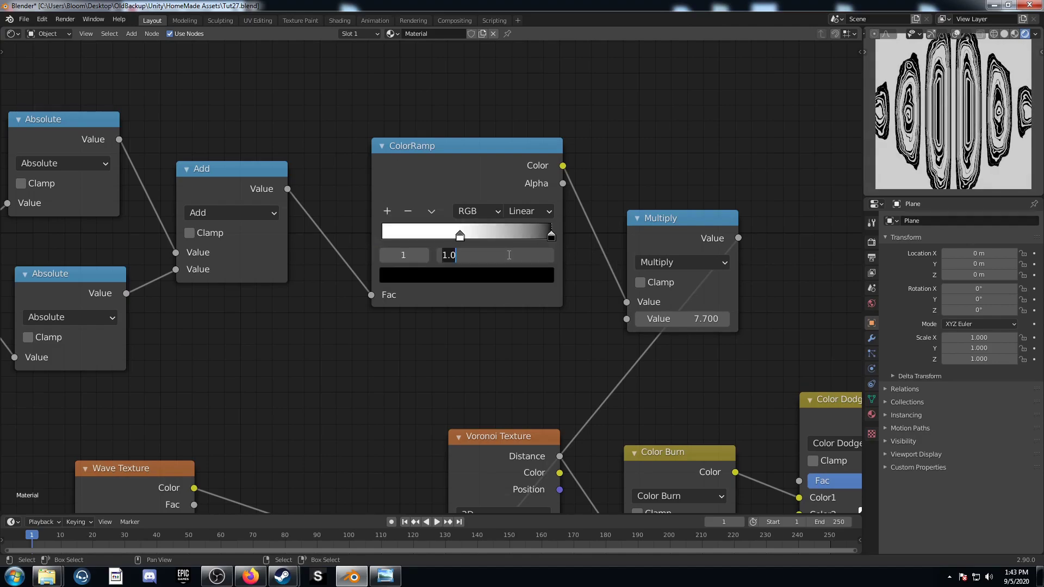
type(".78")
key("Return")
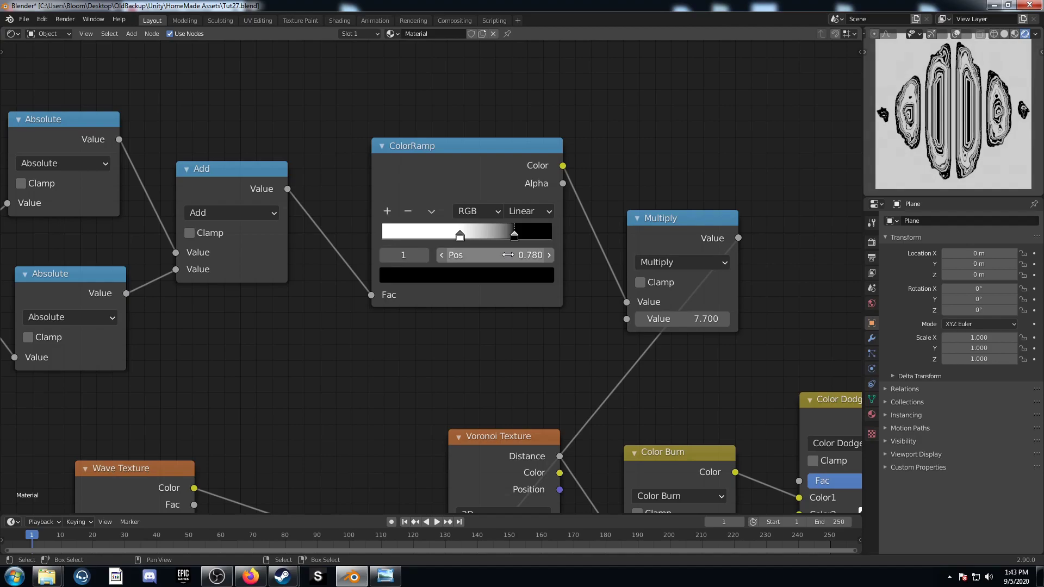
Review the complete node tree in the maximized node editor, and restore the normal layout
scroll(516, 313, "down", 2)
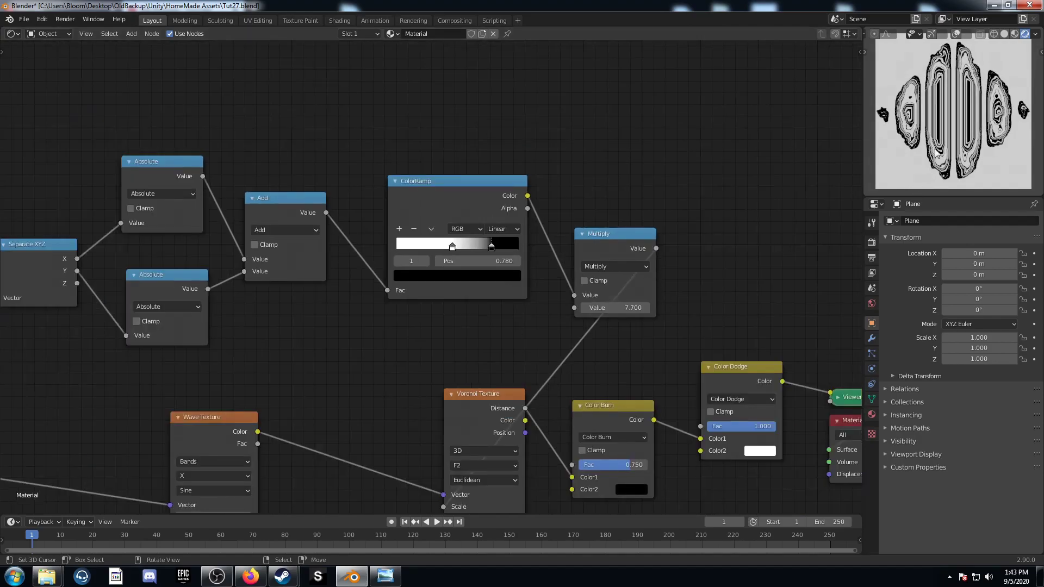
middle_click_drag(538, 347, 552, 264)
key("ctrl+space")
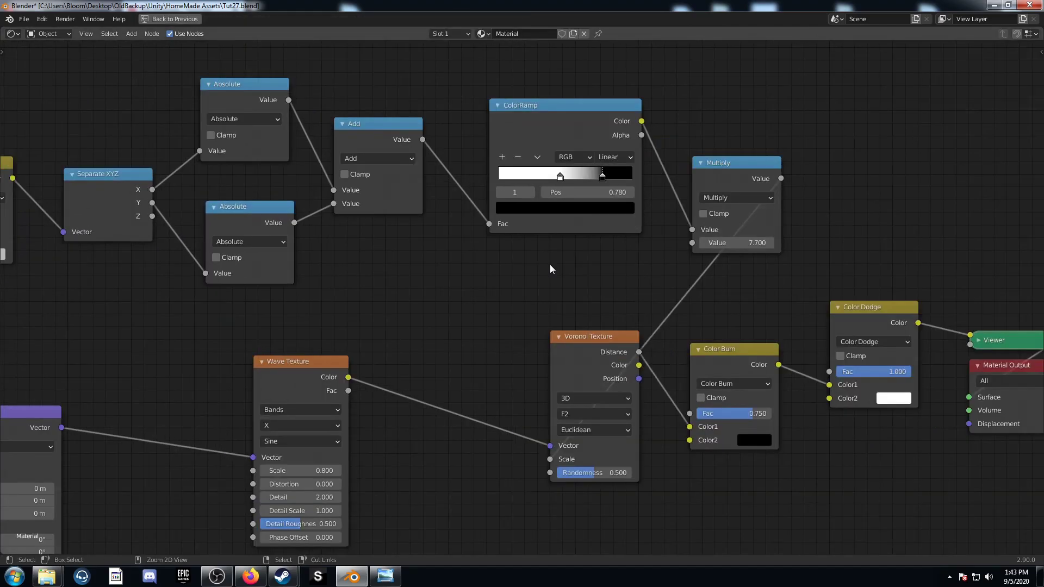
scroll(547, 312, "down", 3)
middle_click_drag(523, 320, 547, 308)
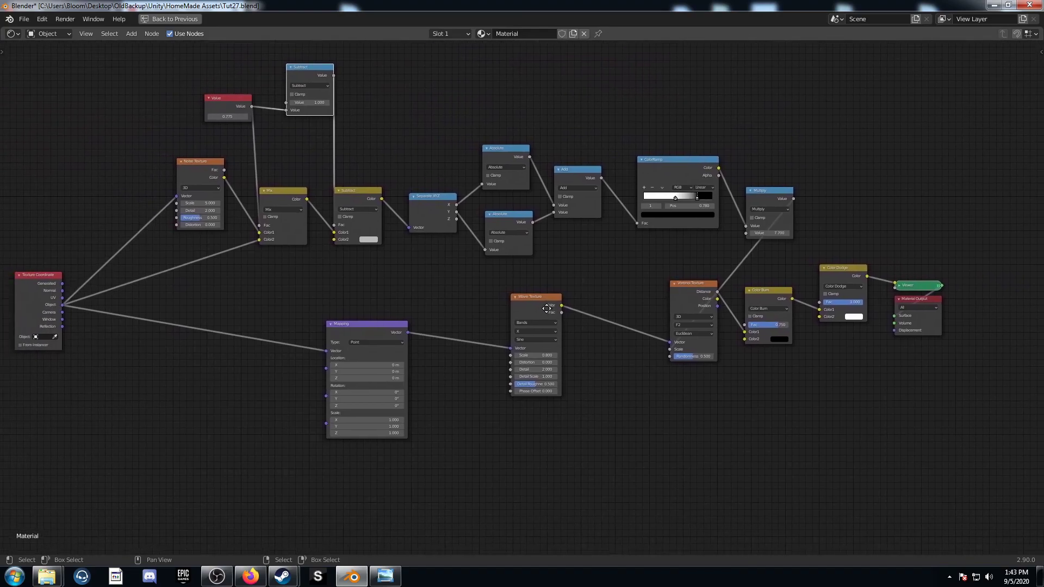
key("ctrl+space")
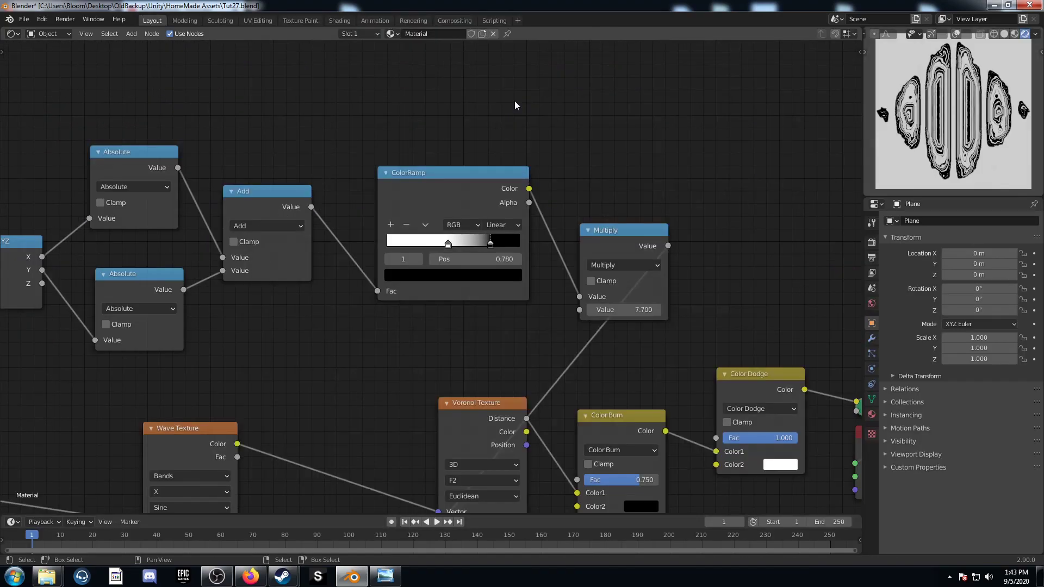
Vary the pattern by moving the ColorRamp's black stop toward the white one and setting the Value node to 0.615
left_click_drag(491, 244, 457, 244)
middle_click_drag(456, 243, 457, 475)
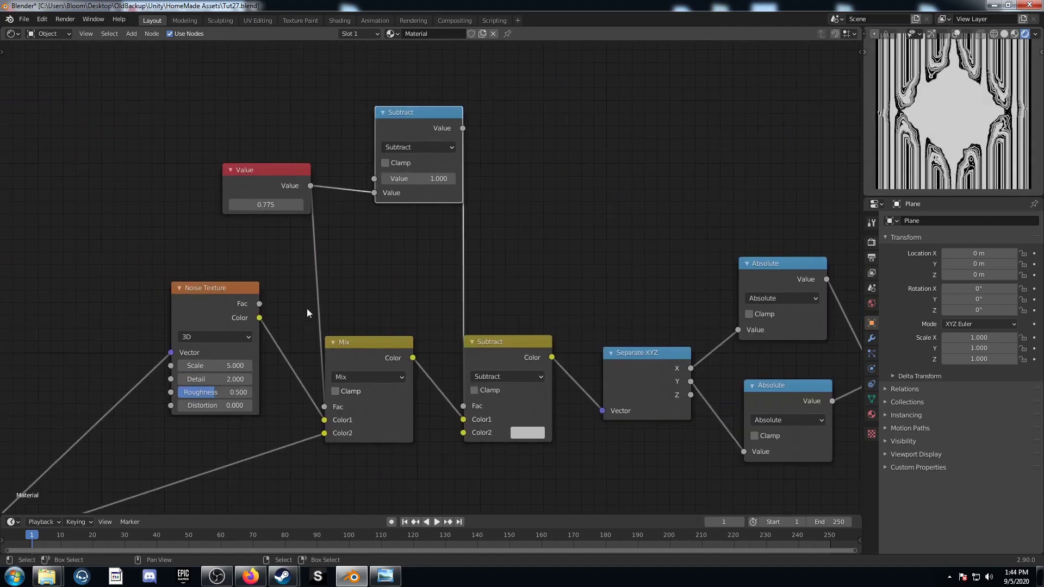
left_click_drag(268, 204, 276, 205)
scroll(923, 145, "up", 2)
scroll(923, 144, "down", 2)
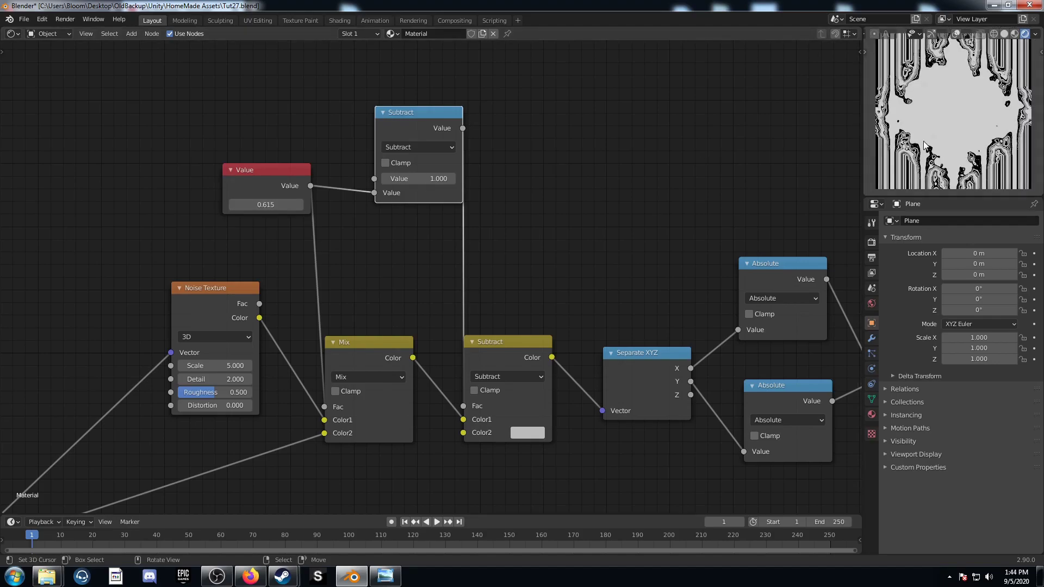
Link the Color output of the Subtract colour node to the Mapping node's Vector input
scroll(414, 294, "down", 4)
middle_click_drag(464, 306, 403, 246)
left_click_drag(439, 174, 385, 326)
middle_click_drag(510, 310, 370, 397)
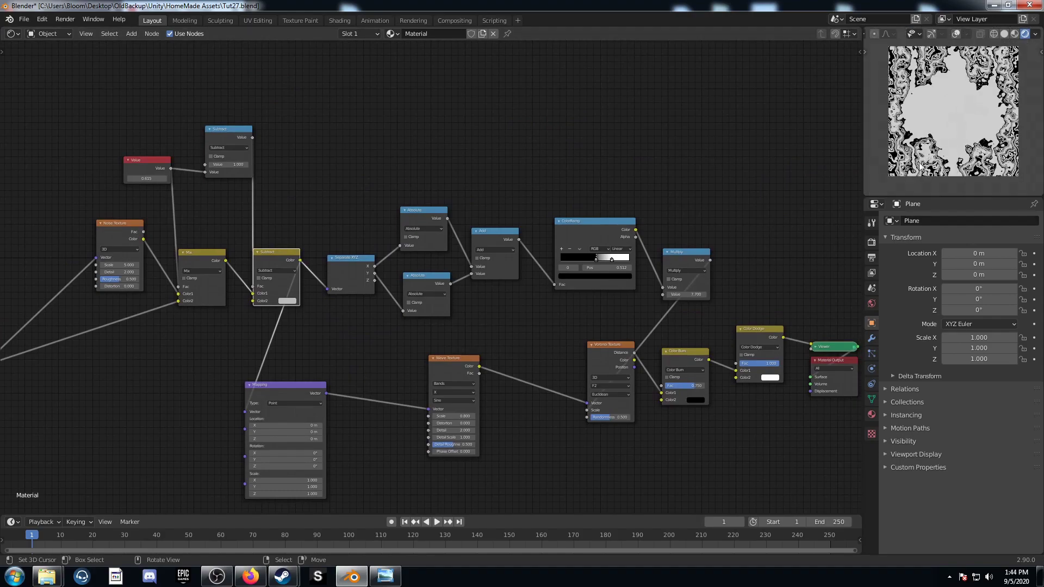
Set the Value node to 0.895 and inspect the pattern on the plane up close
scroll(353, 283, "up", 4)
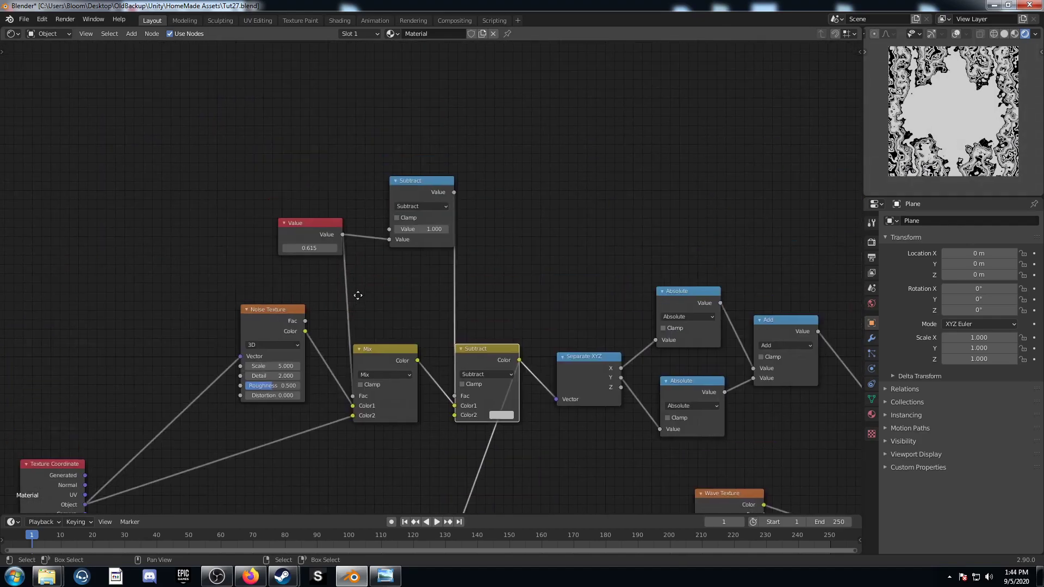
left_click_drag(260, 235, 276, 235)
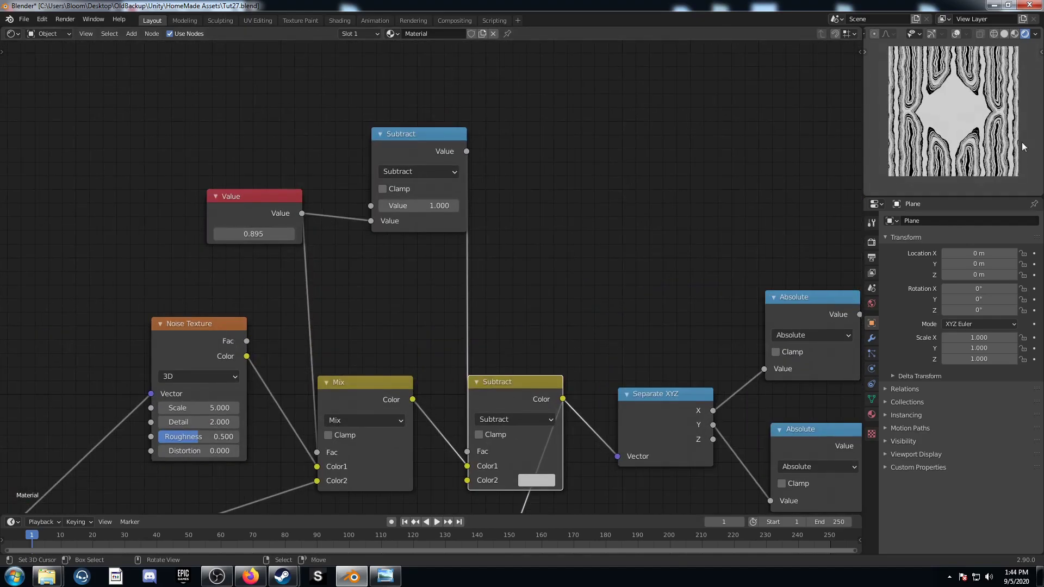
scroll(933, 170, "up", 2)
middle_click_drag(934, 170, 983, 55, "shift")
scroll(962, 120, "down", 3)
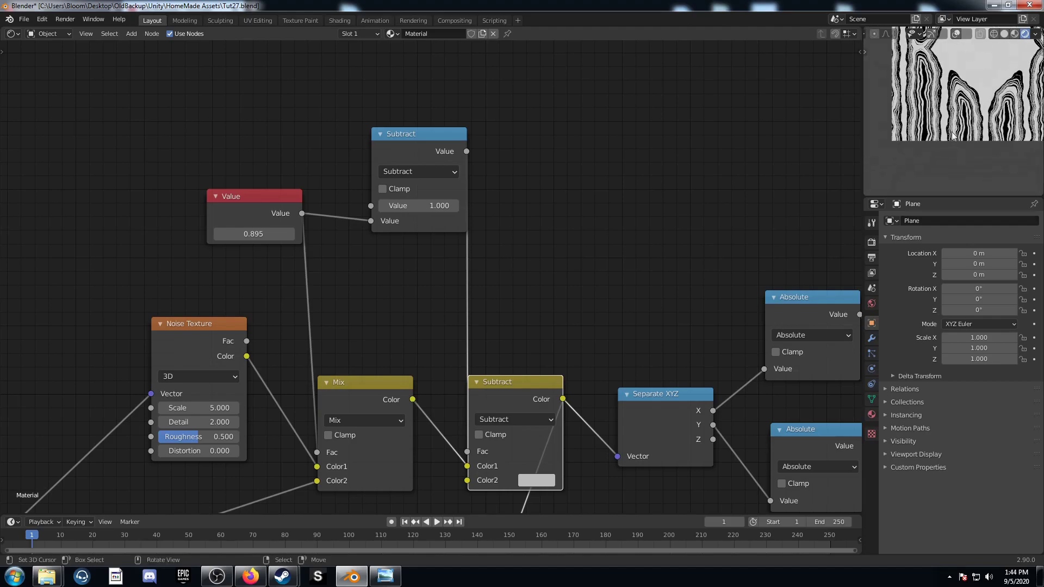
scroll(492, 280, "down", 4)
middle_click_drag(595, 308, 490, 268)
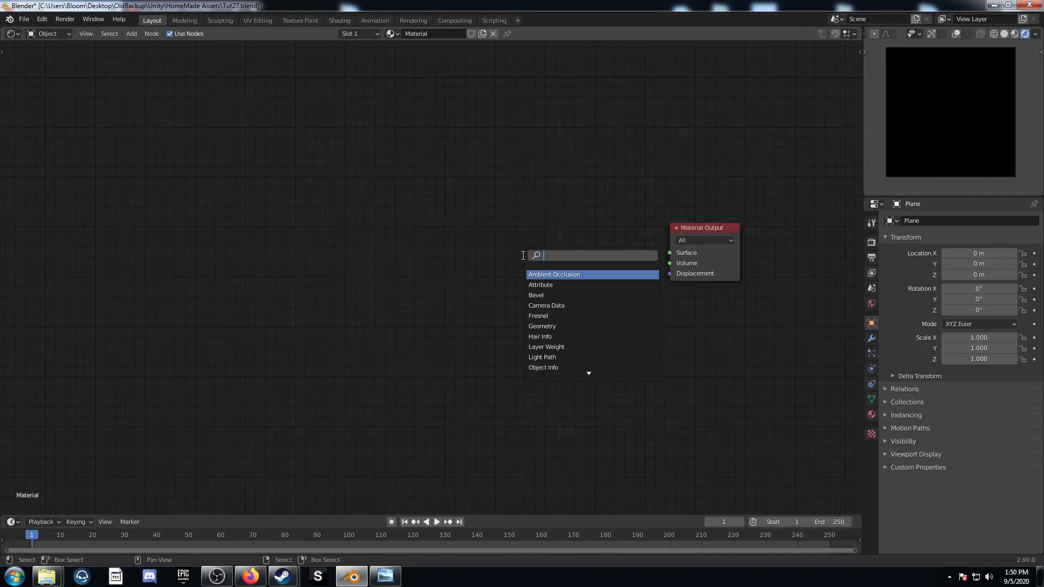
Add a Voronoi Texture to the empty material, set its distance metric to Manhattan, and preview it on the plane
type("vor")
key("Return")
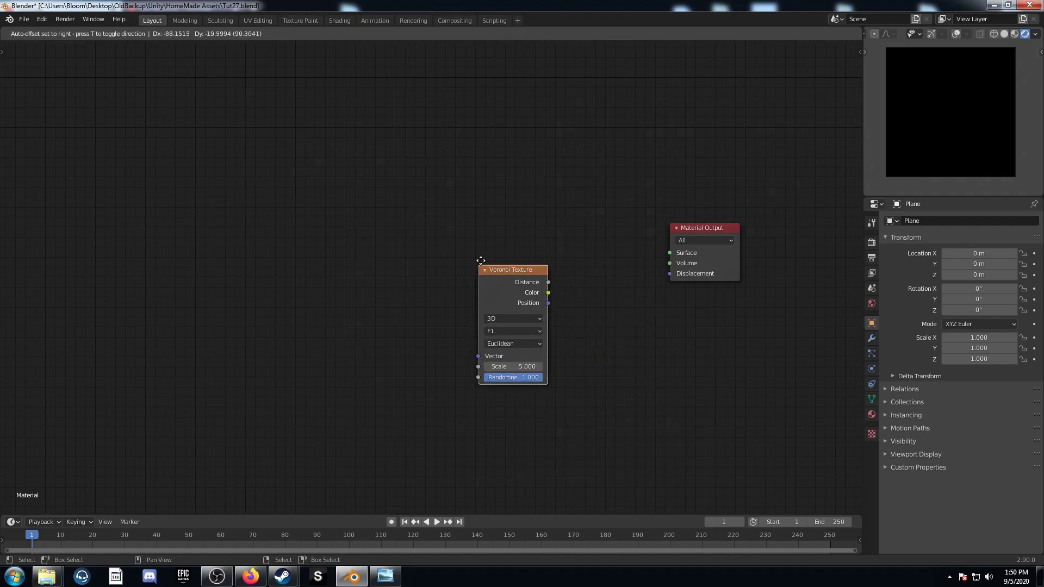
left_click(485, 226)
left_click(516, 306)
left_click(509, 328)
left_click(529, 231, "ctrl+shift")
middle_click_drag(578, 313, 473, 331)
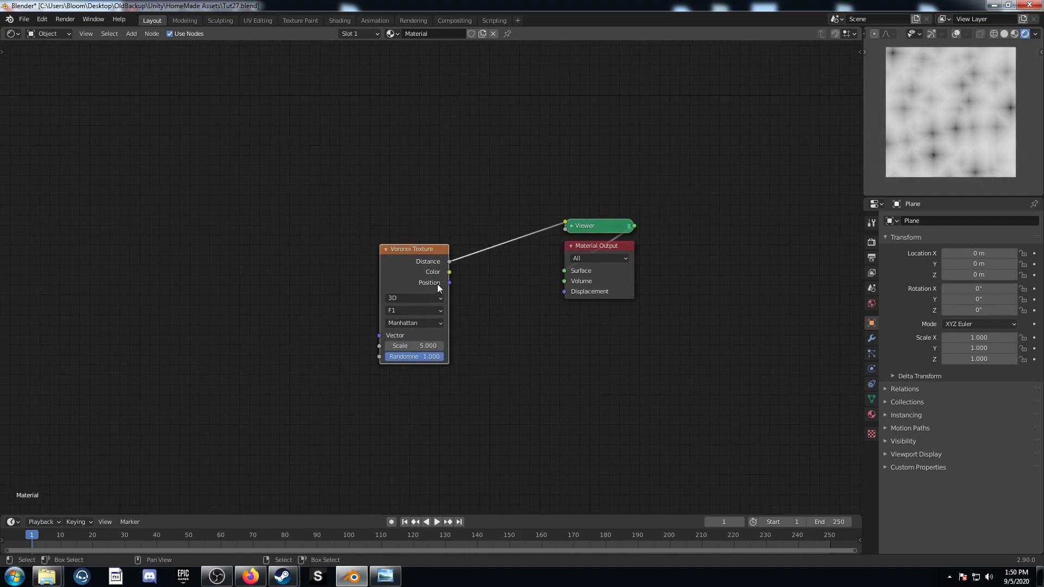
Add Texture Coordinate and Mapping nodes before the Voronoi Texture and feed the mapping from Object coordinates
key("ctrl+t")
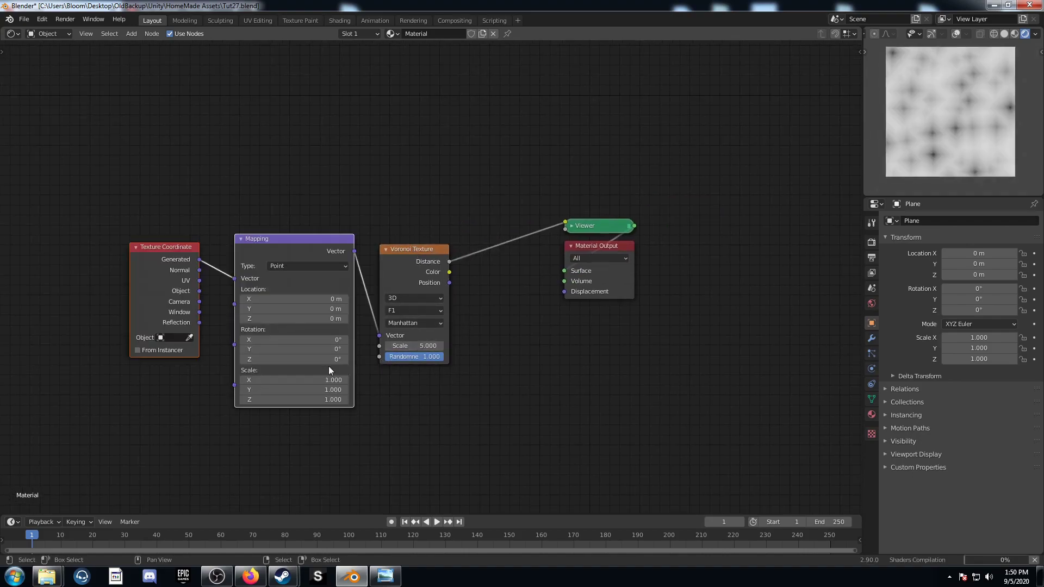
middle_click_drag(343, 365, 538, 321)
left_click_drag(358, 207, 219, 194)
left_click_drag(295, 156, 230, 221)
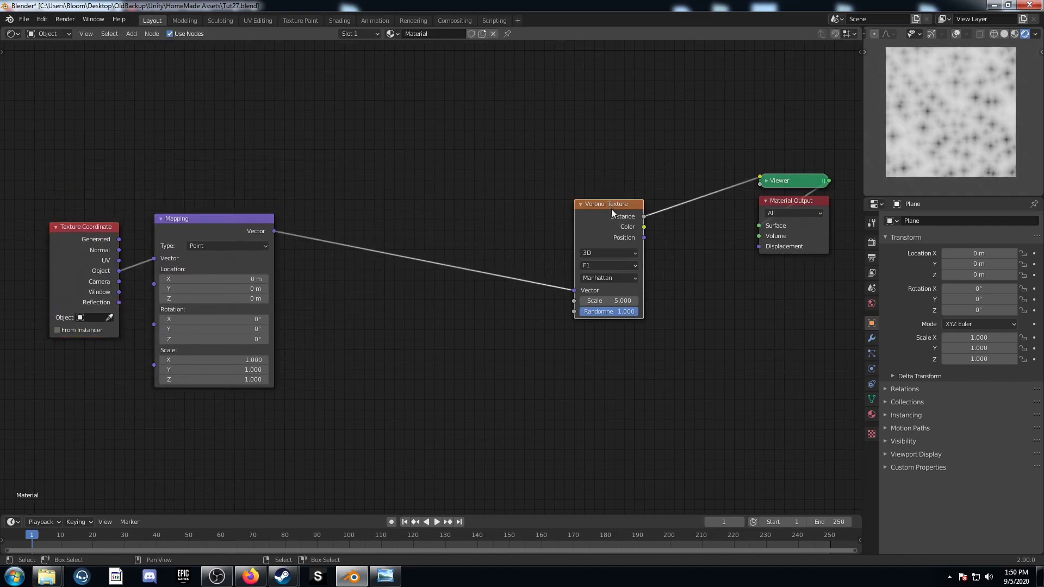
Duplicate the Voronoi Texture, insert the copy after the Mapping node, and feed its Distance into the original's Vector
key("shift+d")
left_click(468, 224)
left_click_drag(501, 232, 576, 288)
scroll(515, 363, "up", 2)
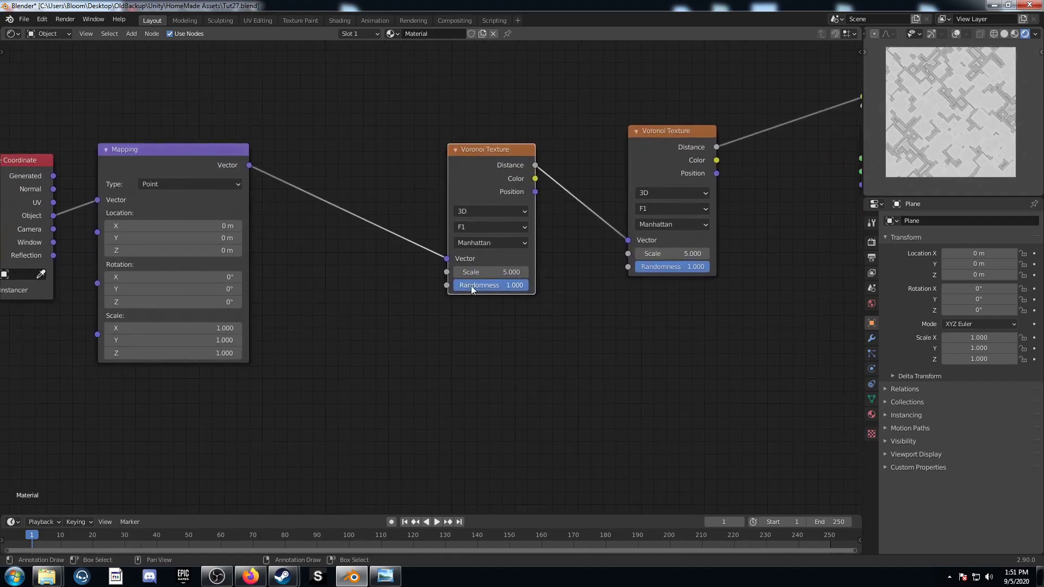
Set the Voronoi Texture after Mapping to Euclidean and Smooth F1, with scale 1.4 and randomness 0
left_click(484, 242)
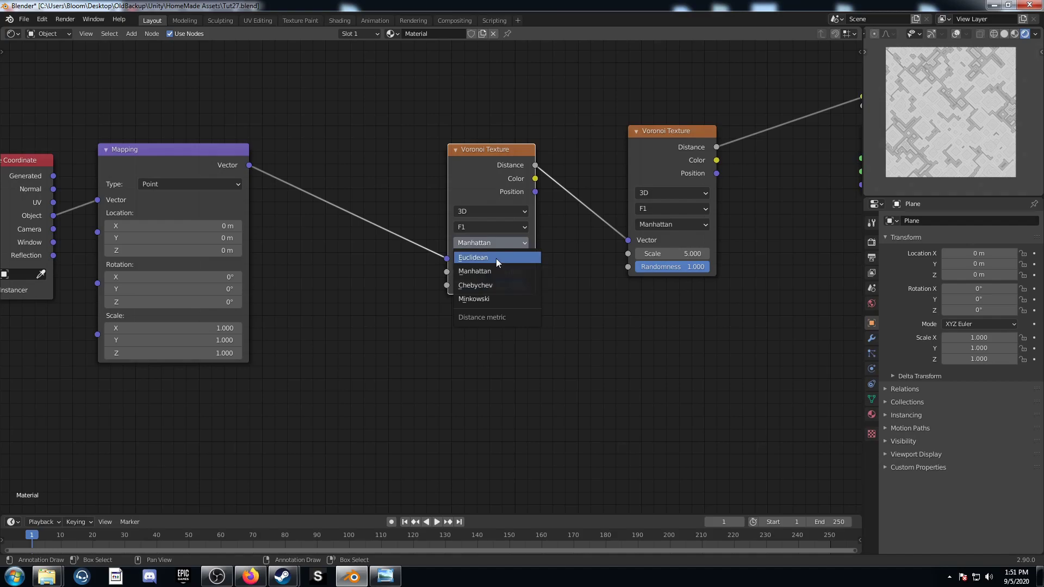
left_click(496, 259)
left_click(496, 226)
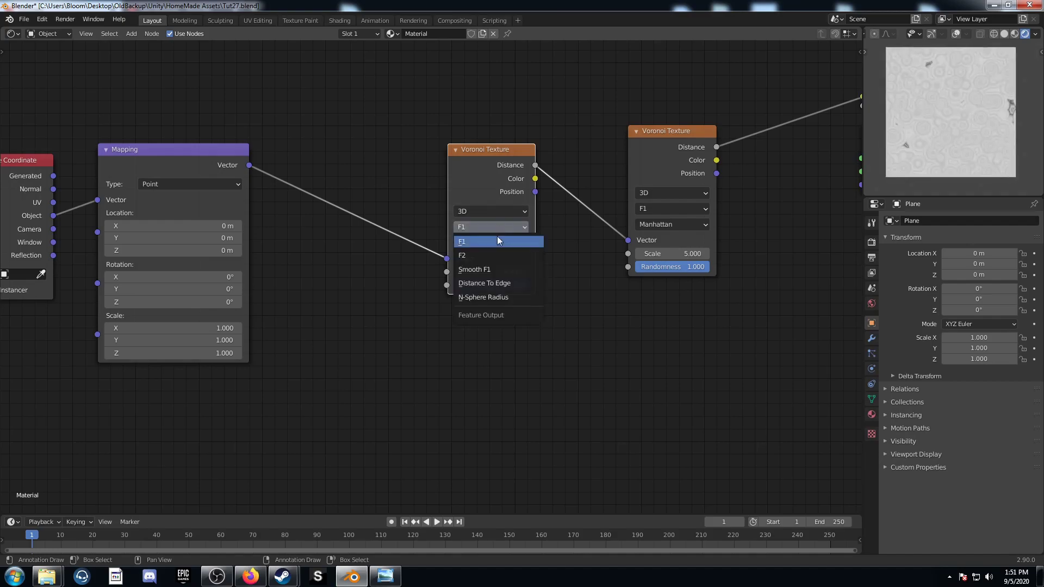
left_click(498, 268)
key("BackSpace")
double_click(484, 272)
type("1.4")
key("Return")
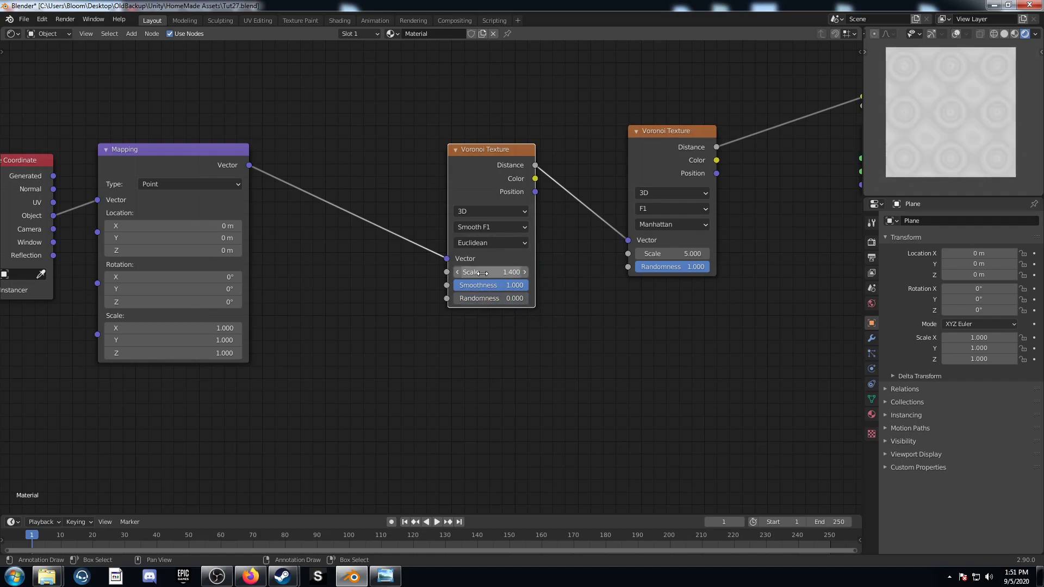
Set the randomness of the final Manhattan Voronoi Texture to 0.38
double_click(658, 267)
key("BackSpace")
type(".38")
key("Return")
Add a Checker Texture between the Mapping node and the Smooth F1 Voronoi Texture
scroll(310, 252, "down", 4)
middle_click_drag(297, 254, 510, 273)
key("shift+a")
left_click(516, 292)
type("check")
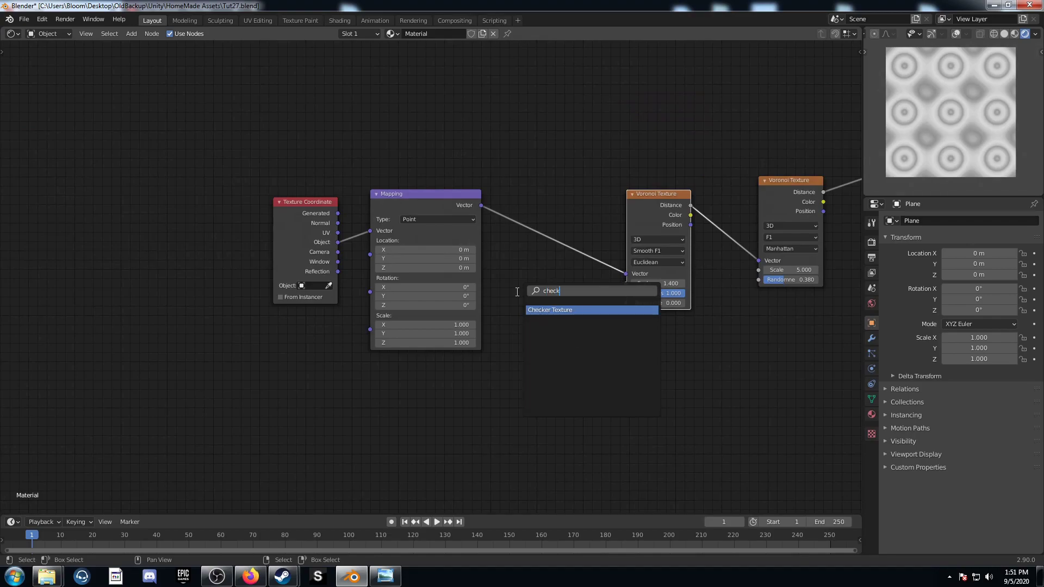
key("Return")
left_click(513, 193)
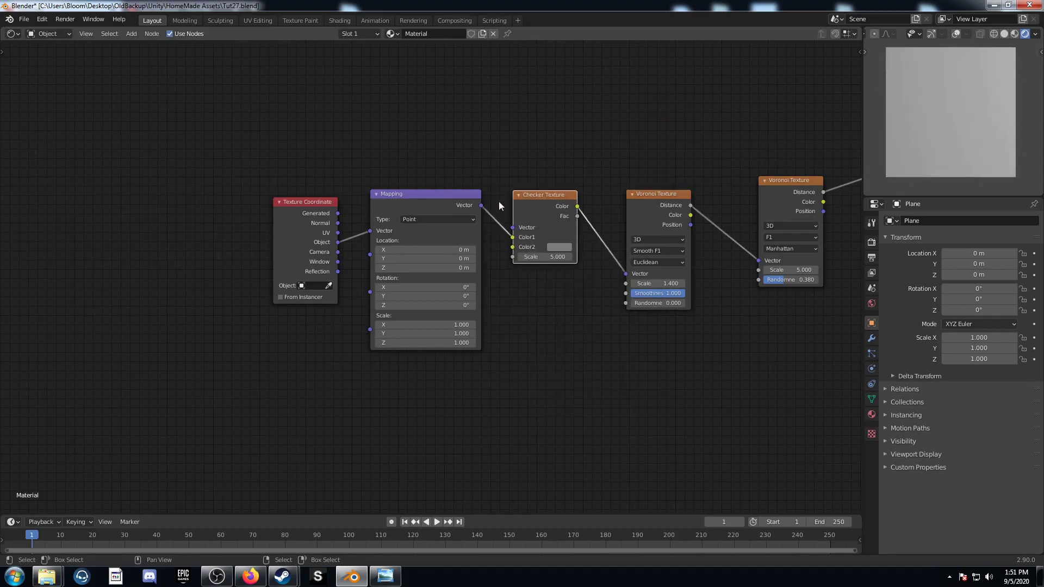
Set the brightness value of the Checker Texture's Color2 to 0.5
left_click(564, 248)
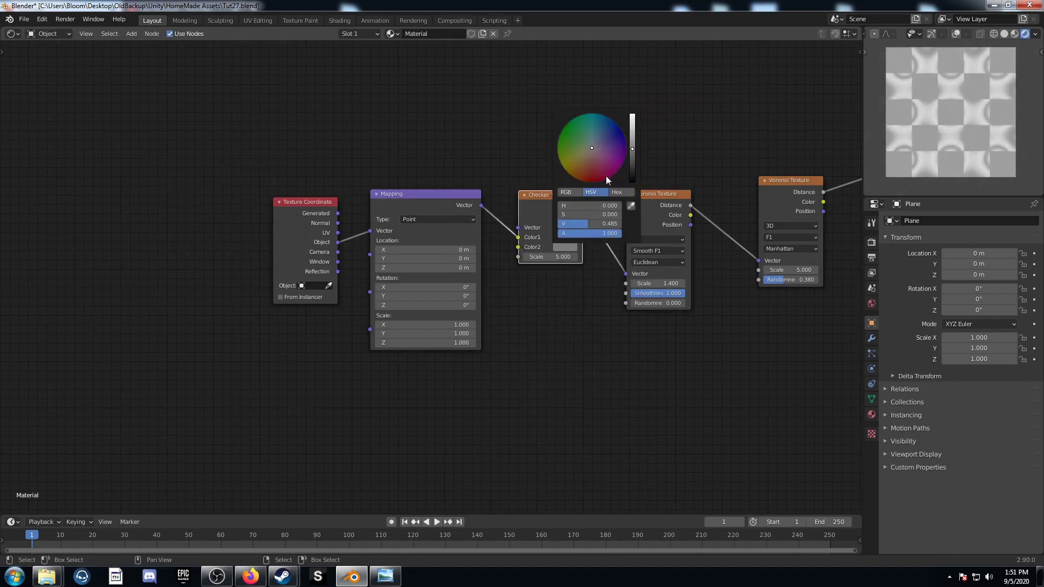
double_click(593, 223)
type(".5")
key("Return")
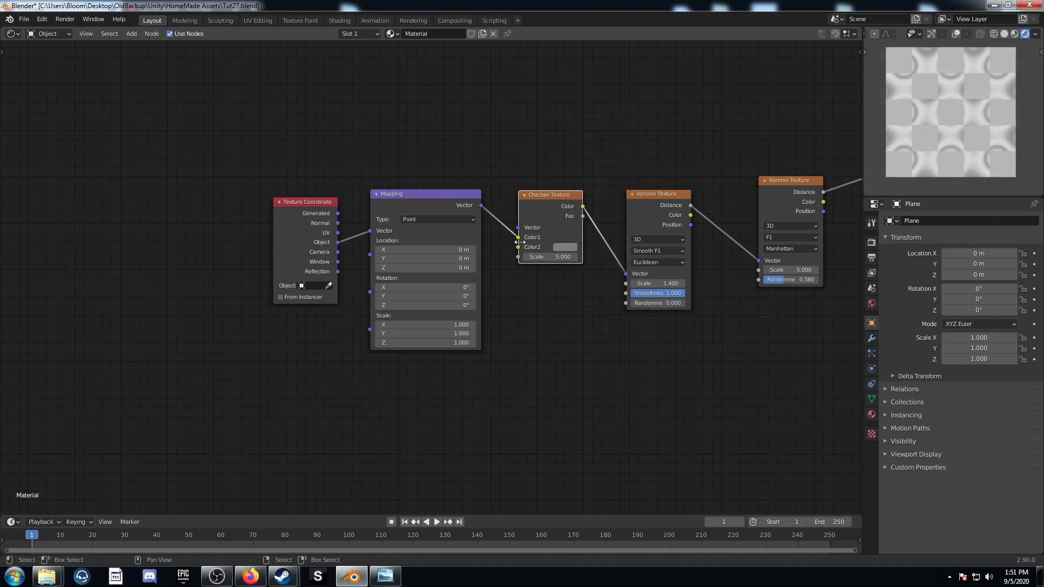
Move the Mapping link from the Checker Texture's Color1 to its Vector input and set the checker scale to 2.3
left_click_drag(518, 238, 518, 228)
scroll(475, 343, "up", 3)
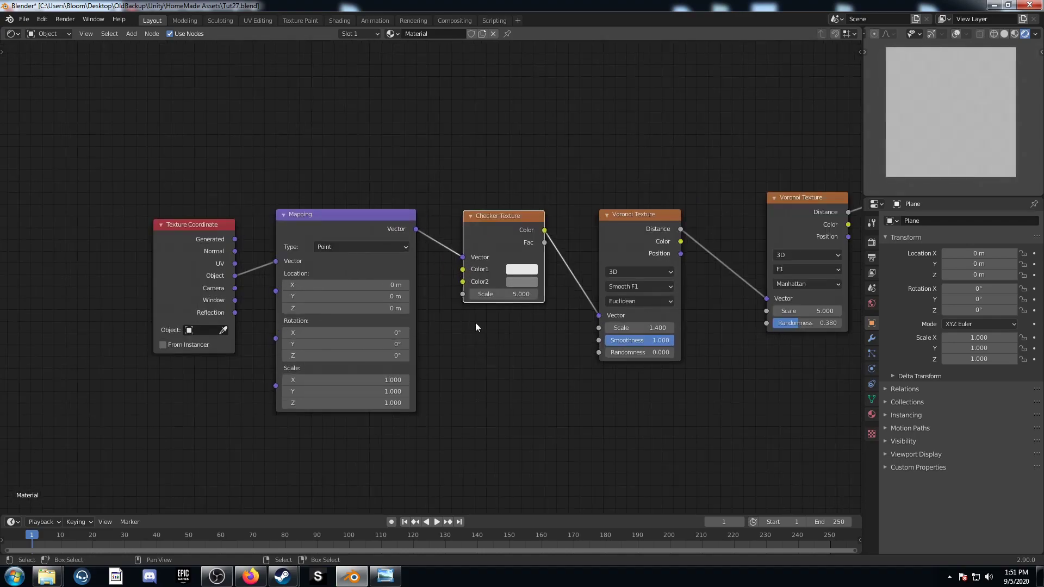
double_click(504, 294)
type("2.3")
key("Return")
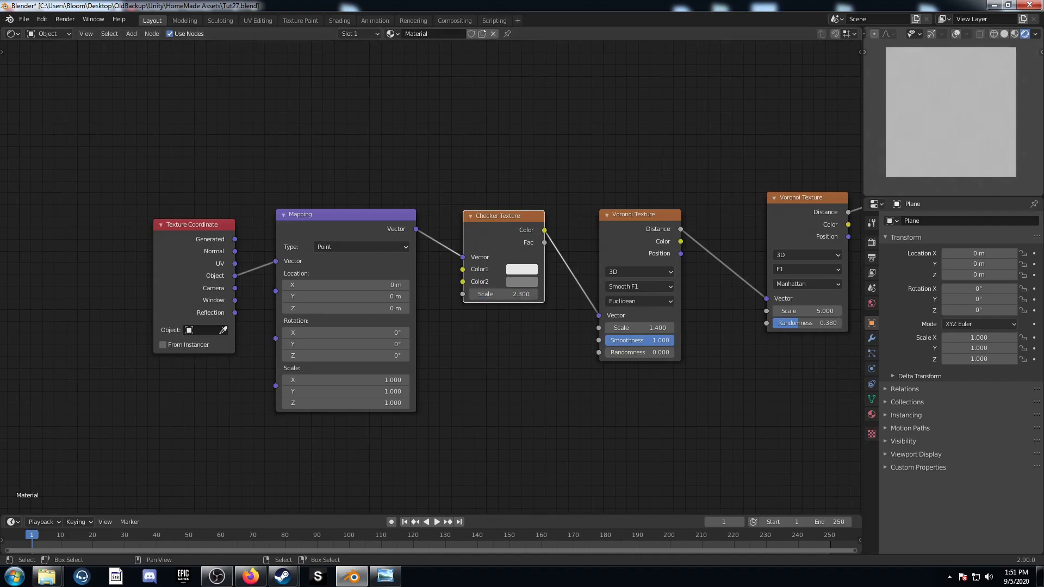
Move the Texture Coordinate node clear of Mapping and add a Gradient Texture fed by its Object output
middle_click_drag(338, 304, 431, 343)
left_click_drag(289, 263, 137, 133)
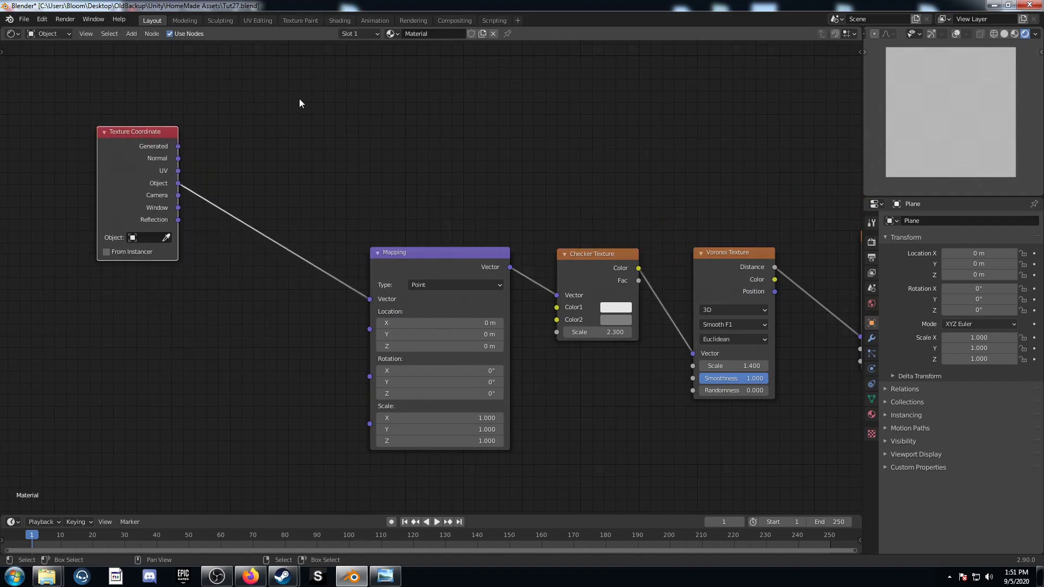
key("shift+a")
left_click(299, 99)
type("gra")
key("Return")
left_click(309, 116)
left_click_drag(178, 183, 268, 165)
middle_click_drag(275, 165, 311, 272)
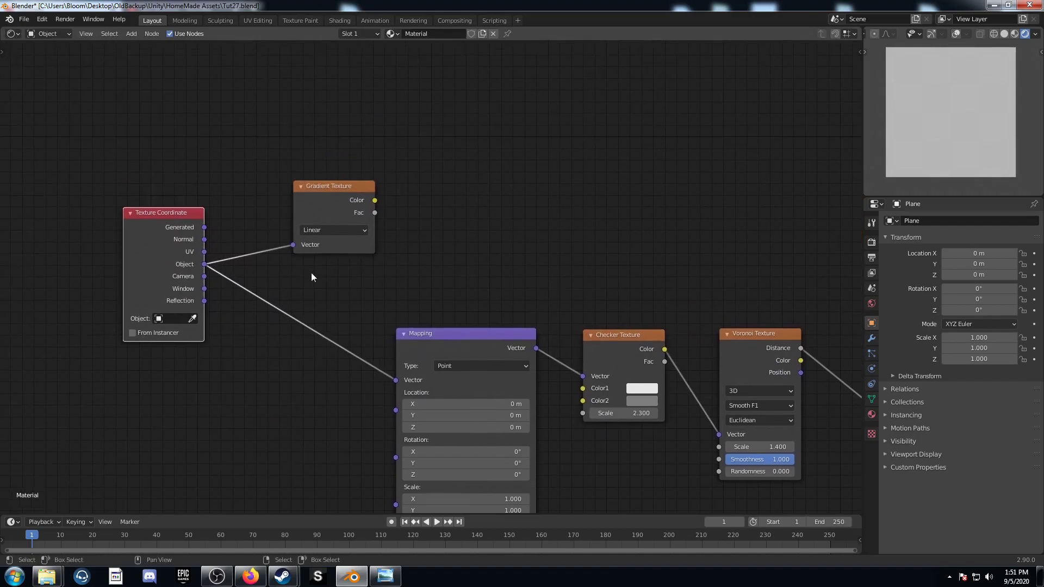
Set the Gradient Texture to Spherical, preview it on the plane, and move the node higher
left_click(337, 230)
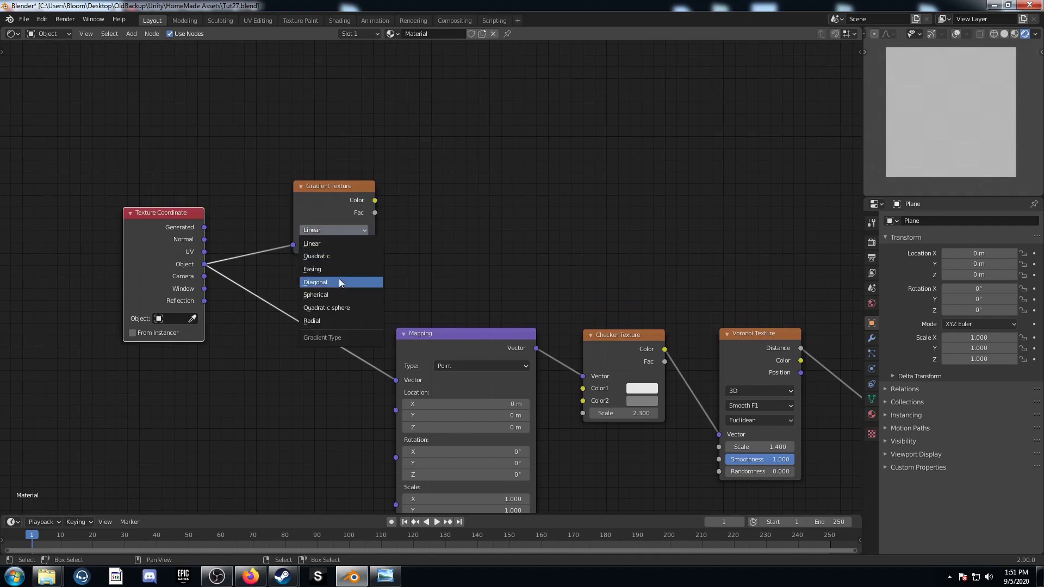
left_click(338, 296)
left_click(324, 212, "ctrl+shift")
middle_click_drag(324, 210, 269, 268)
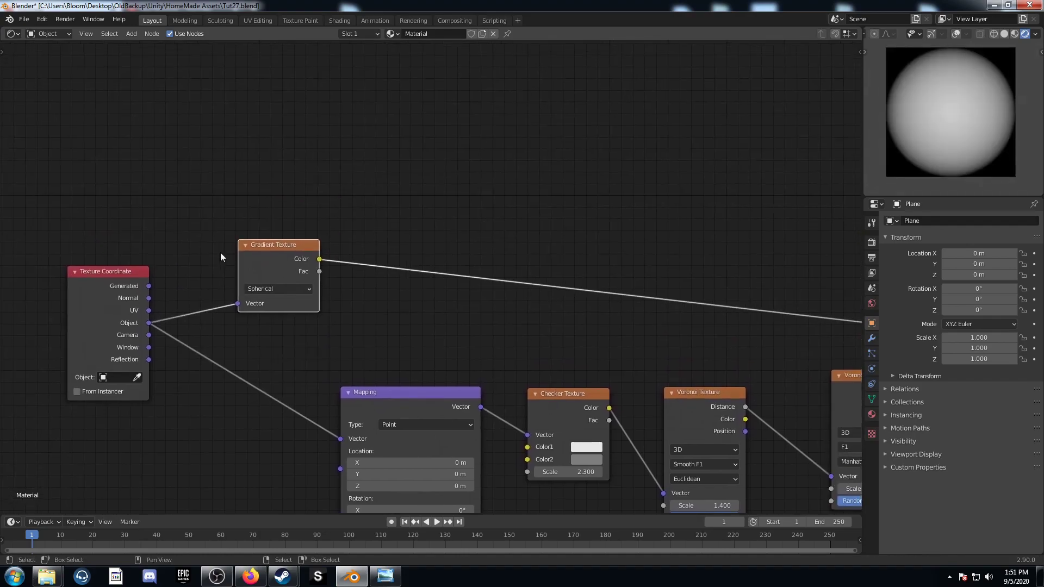
left_click_drag(285, 247, 293, 198)
Insert a ColorRamp after the Gradient Texture and set its white stop to position 0.61
key("shift+a")
left_click(436, 241)
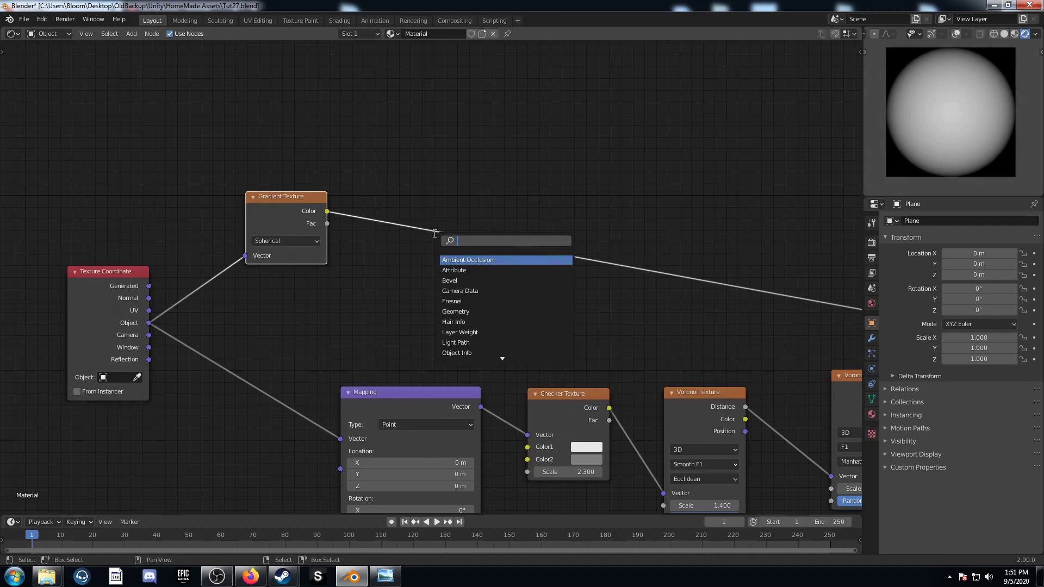
type("ramp")
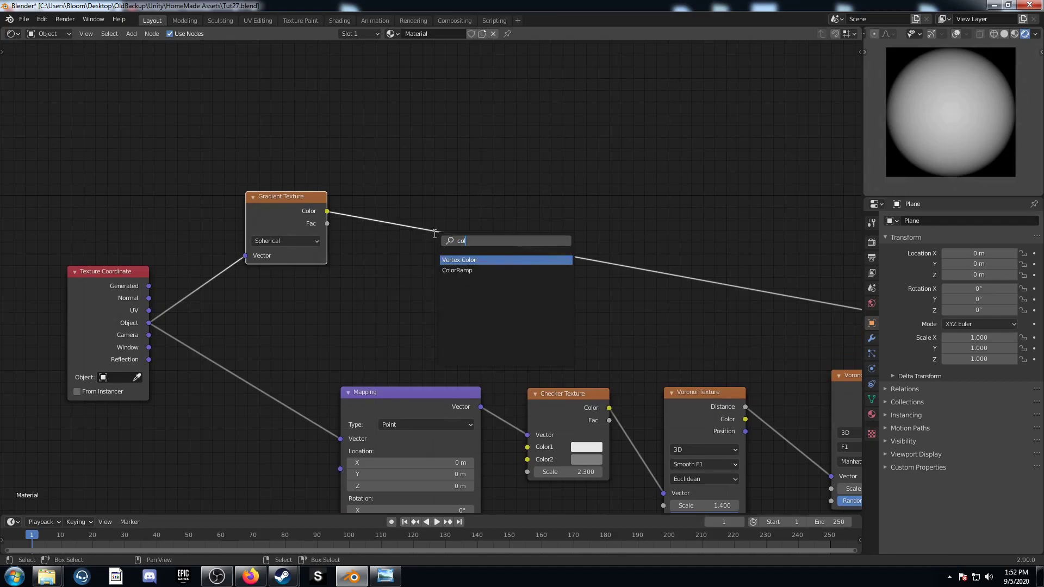
key("Return")
left_click(443, 172)
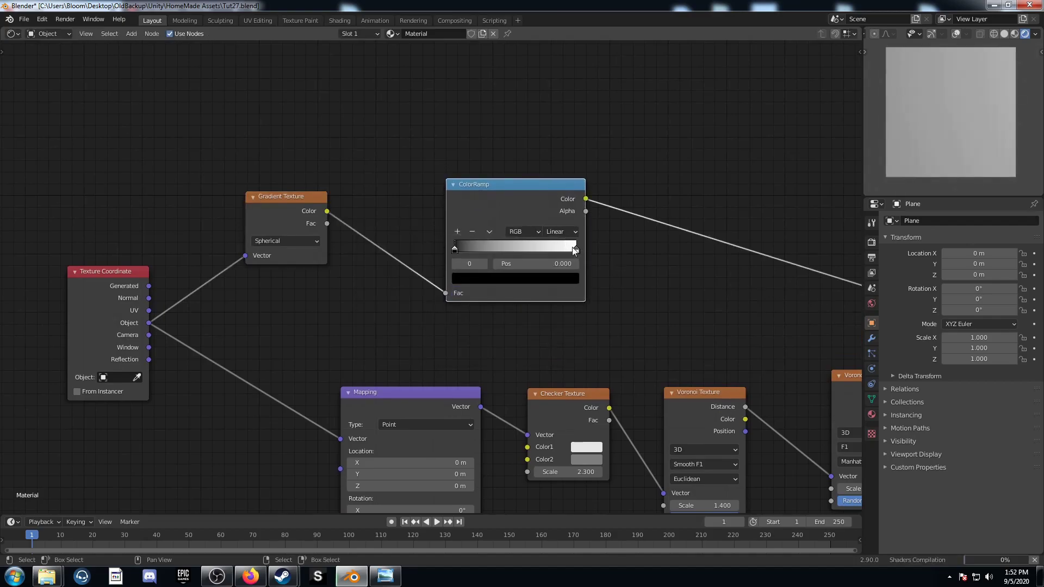
left_click(577, 250)
left_click(555, 265)
type(".61")
key("Return")
Insert a Math node on the link between the ColorRamp and the Viewer
middle_click_drag(656, 262, 551, 228)
key("shift+a")
left_click(597, 298)
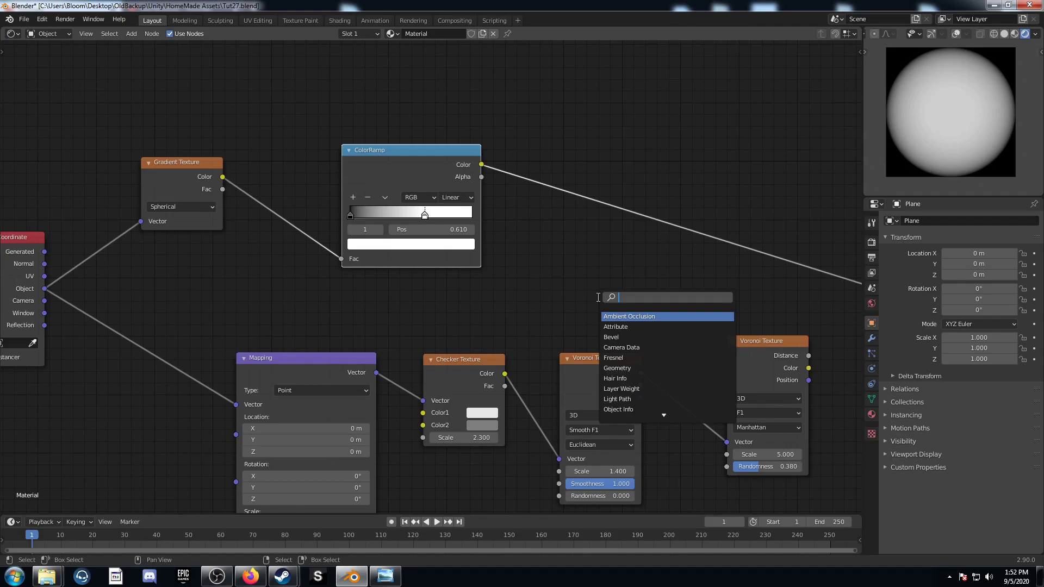
type("add")
key("Return")
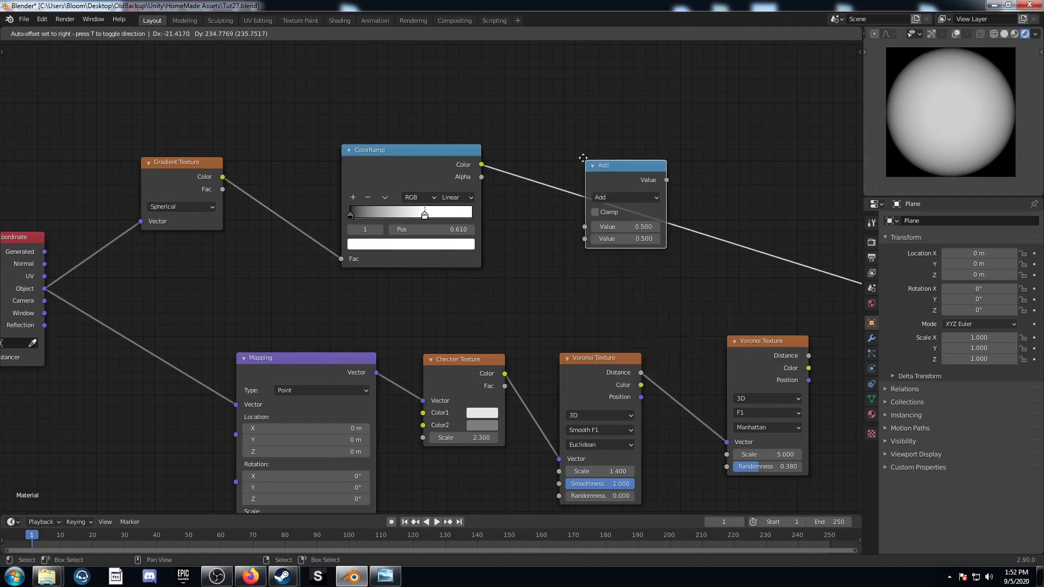
left_click(589, 158)
middle_click_drag(589, 159, 359, 332)
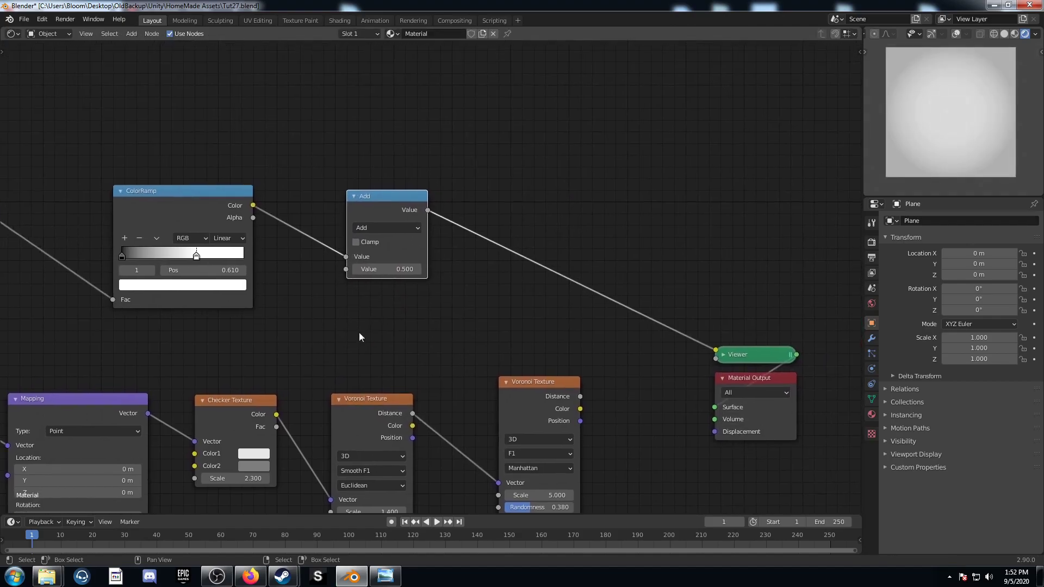
Set the Math node after the ColorRamp to Multiply with a value of 4.8
left_click(385, 229)
left_click(377, 282)
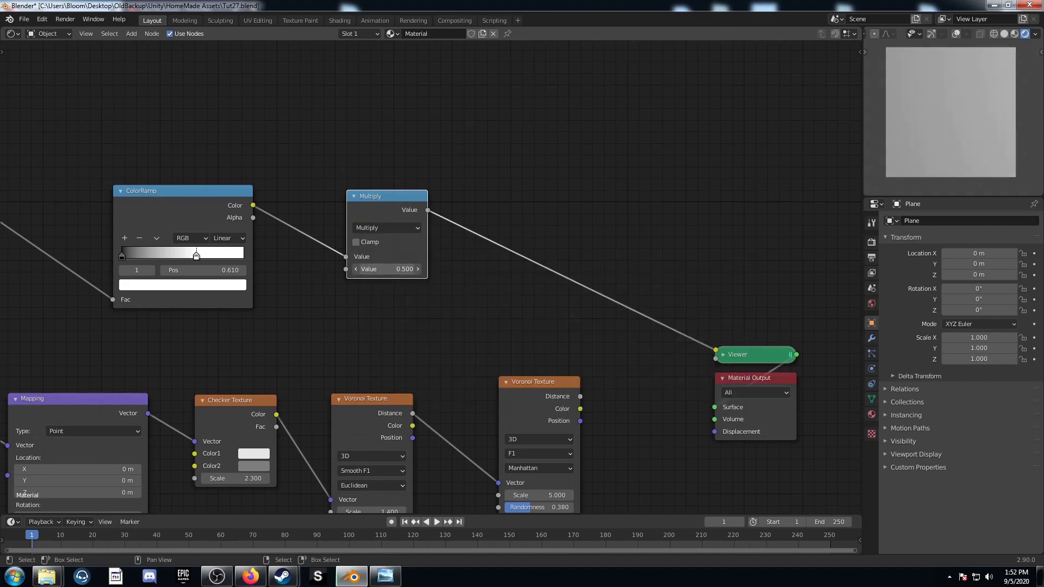
left_click(387, 269)
type("4.8")
key("Return")
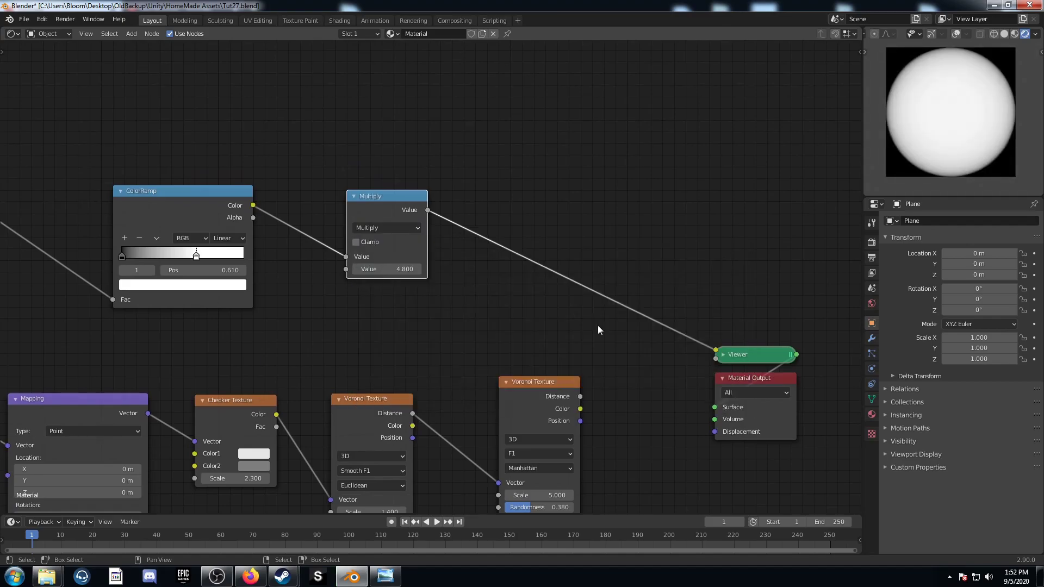
Connect the Multiply output to the final Voronoi Texture's Scale input and preview that Voronoi on the plane
scroll(554, 341, "down", 2)
middle_click_drag(427, 215, 417, 152)
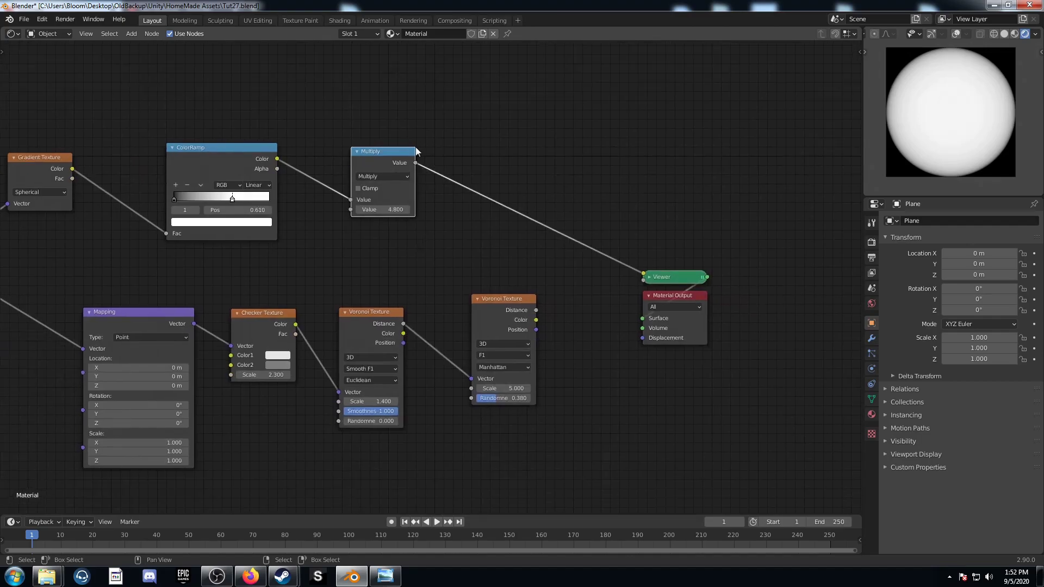
left_click_drag(415, 163, 458, 383)
left_click_drag(471, 390, 471, 388)
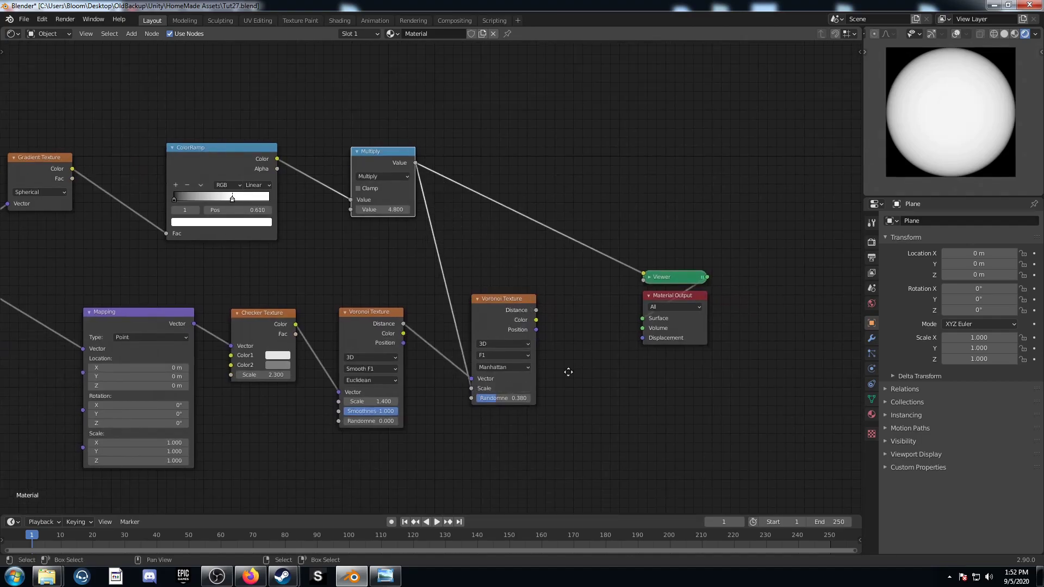
middle_click_drag(576, 372, 467, 342)
scroll(414, 288, "up", 5)
left_click(386, 265, "ctrl+shift")
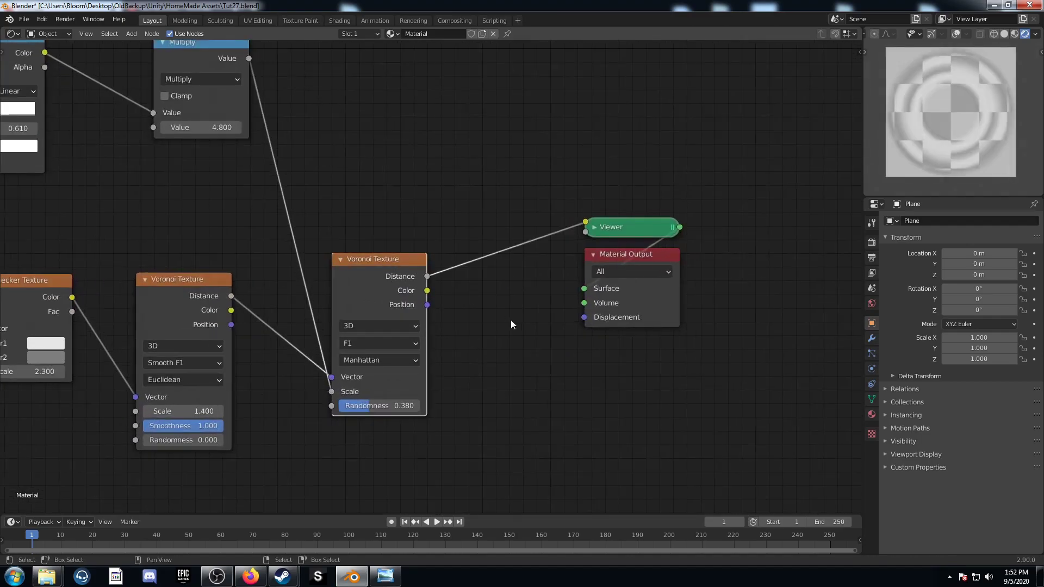
Insert a MixRGB node between the final Voronoi Texture and the Viewer, and place a duplicate of it right after
key("shift+a")
left_click(499, 320)
type("mix")
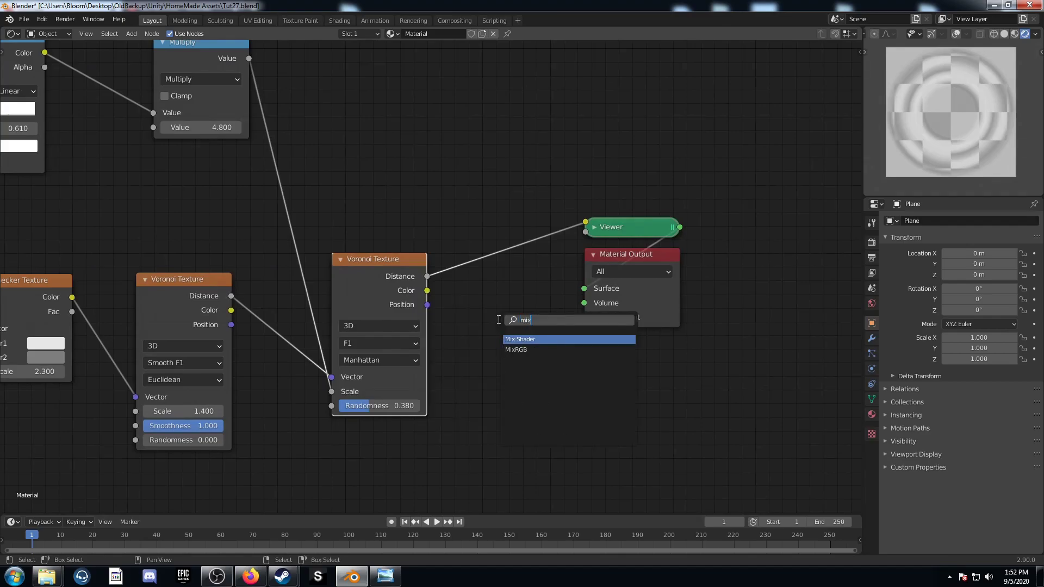
key("Return")
left_click(439, 203)
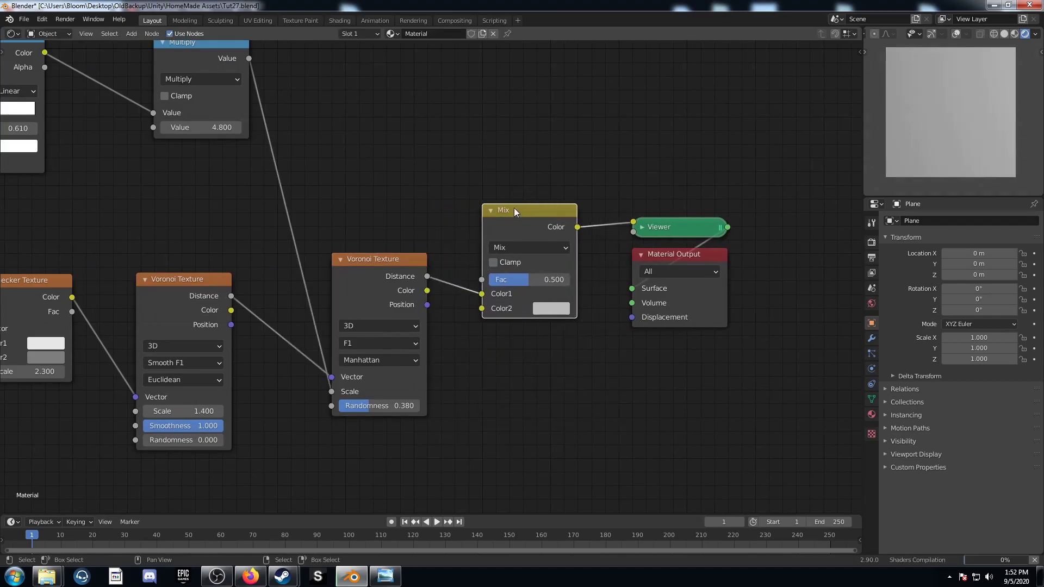
key("shift+d")
left_click(646, 192)
Set the first Mix node to Color Burn with Color2 black
left_click(537, 249)
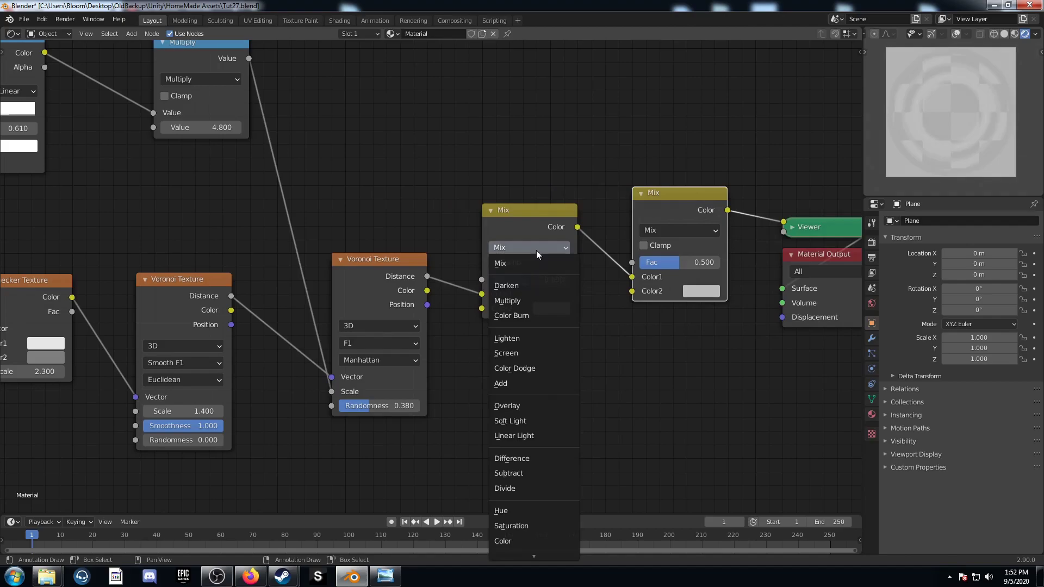
left_click(519, 312)
left_click(551, 311)
scroll(586, 135, "down", 10)
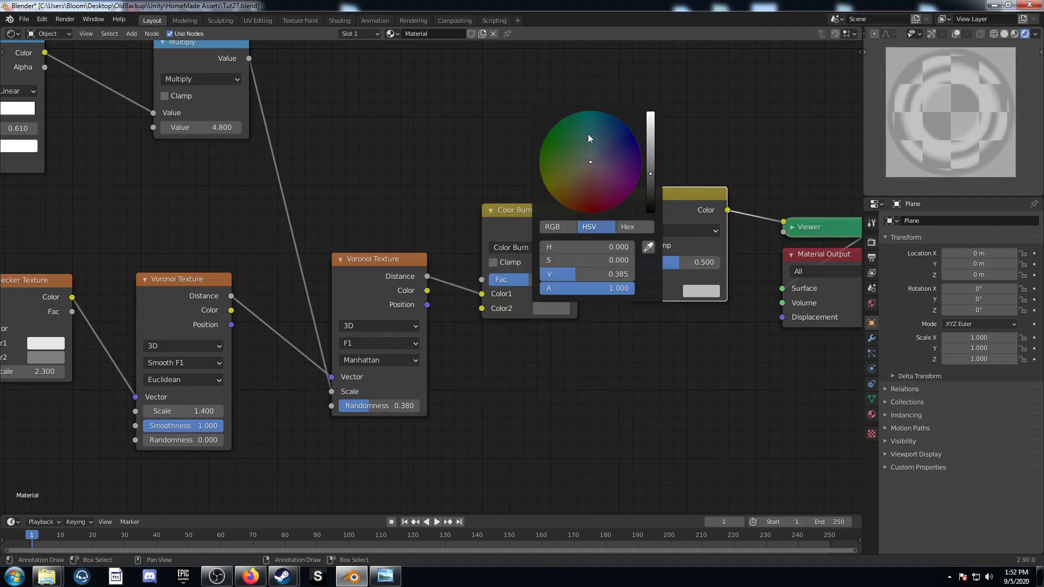
Set the second Mix node to Color Dodge with Color2 white
left_click(680, 230)
left_click(684, 351)
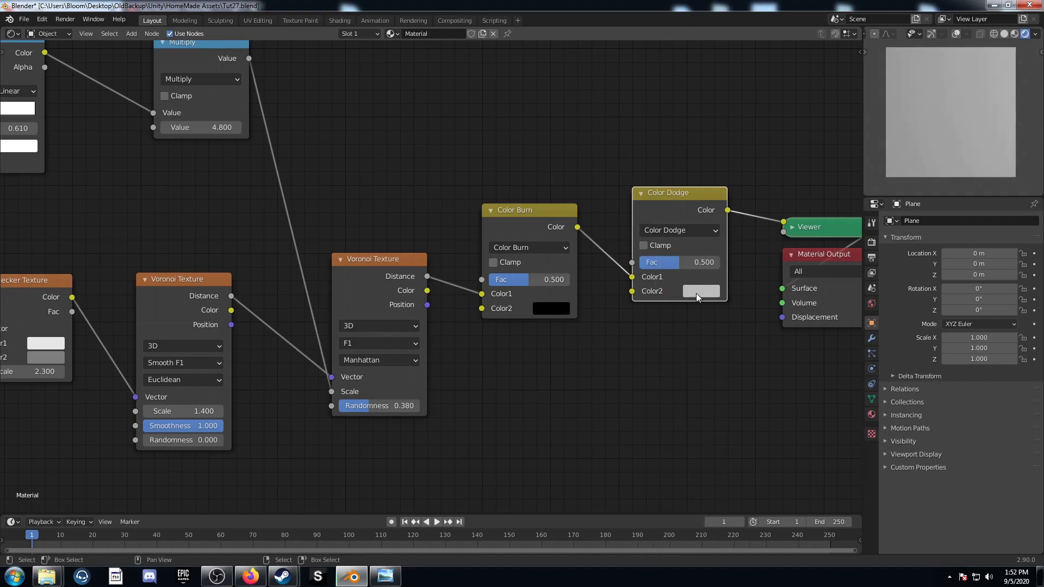
left_click(702, 291)
scroll(734, 138, "up", 5)
Set the Color Burn factor to 0.32 and the Color Dodge factor to 1
left_click(530, 280)
type(".32")
key("Return")
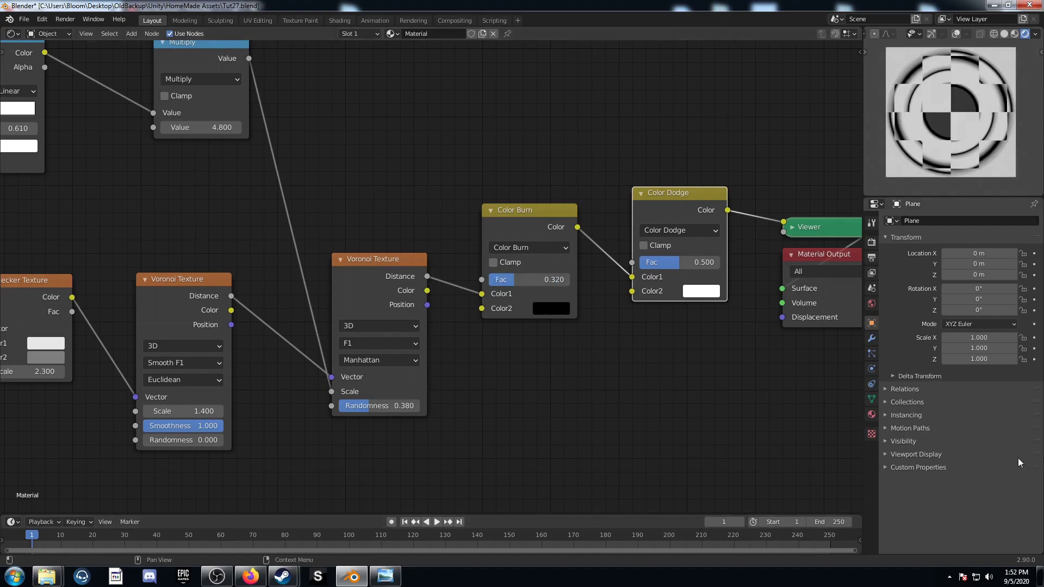
left_click_drag(668, 263, 712, 263)
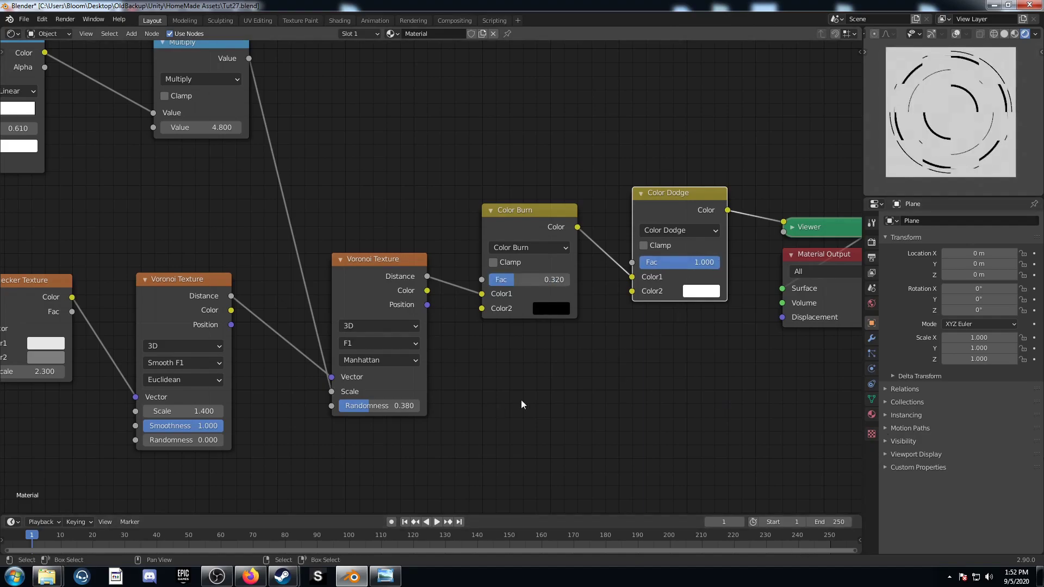
scroll(622, 378, "down", 2)
scroll(556, 402, "down", 3)
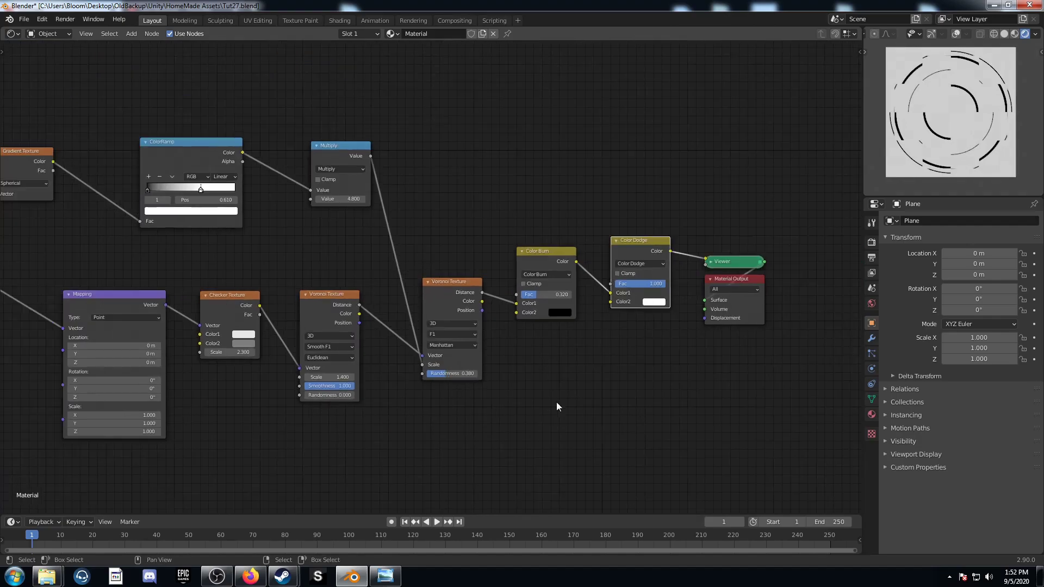
middle_click_drag(481, 386, 546, 377)
key("ctrl+space")
middle_click_drag(408, 403, 450, 376)
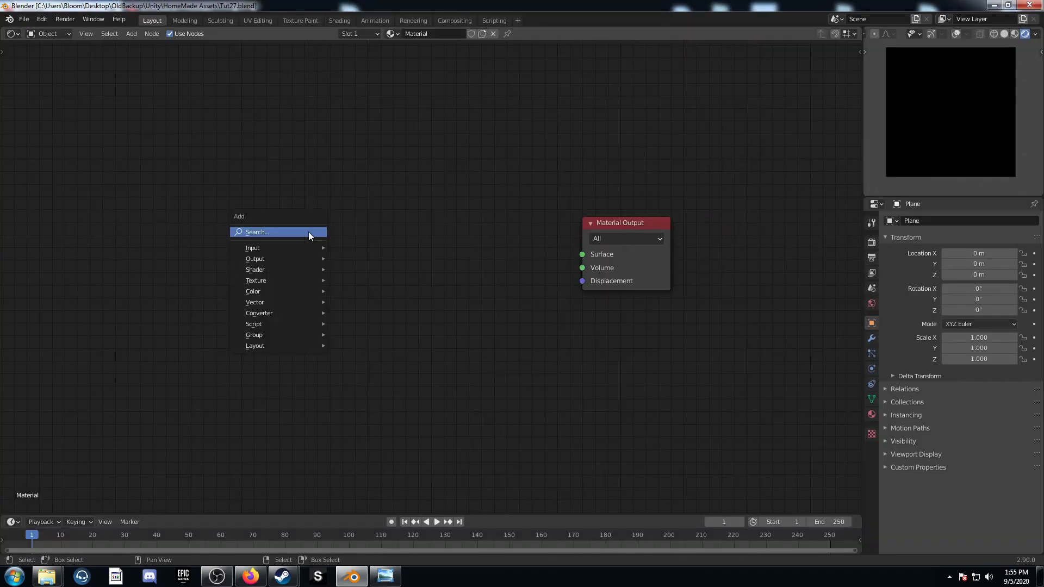
Add a Voronoi Texture using the Manhattan distance metric and preview its Distance output through a Viewer
left_click(308, 231)
type("vor")
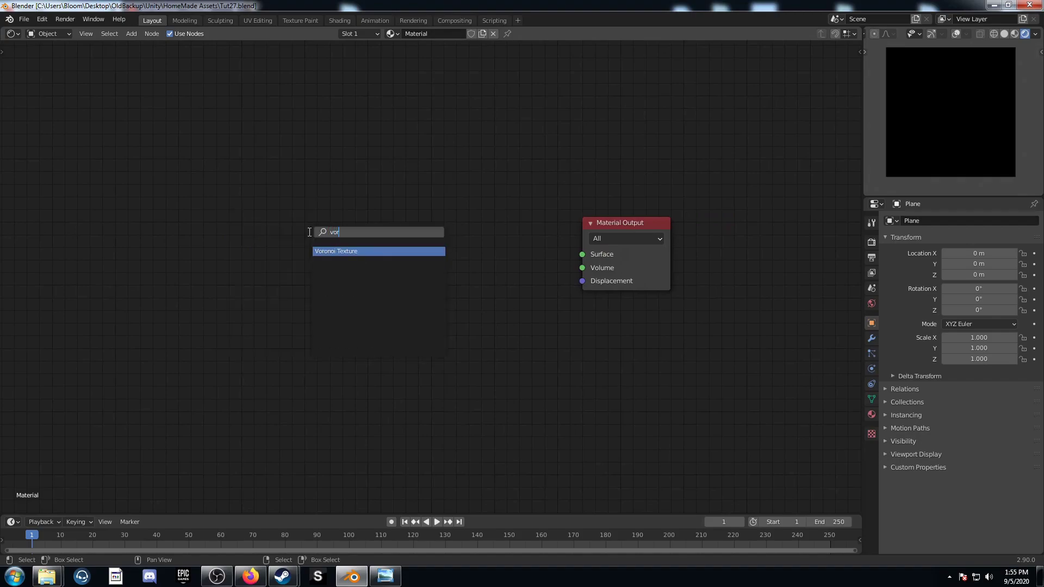
key("Return")
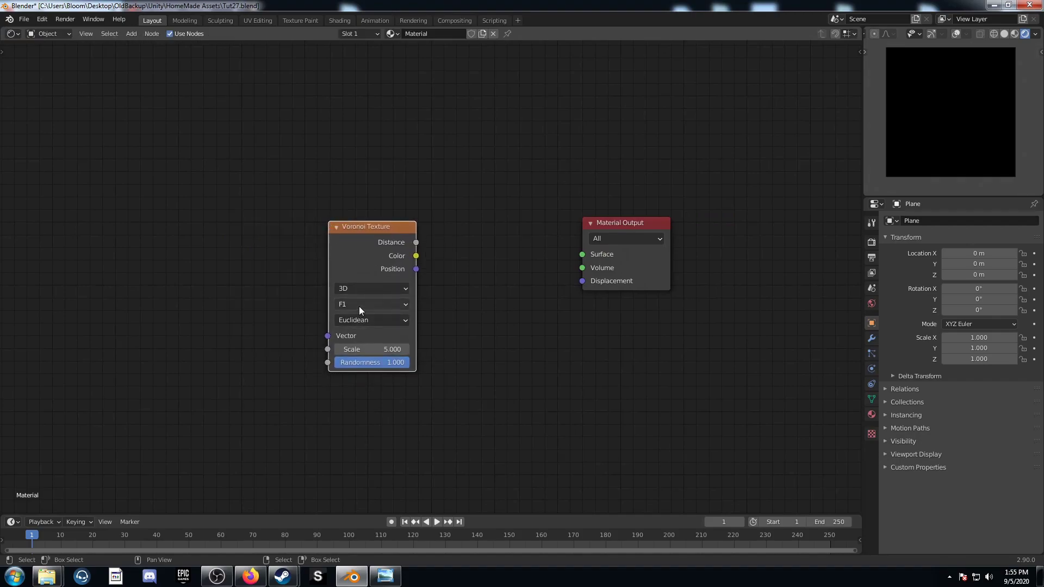
left_click(367, 320)
left_click(376, 348)
left_click(390, 257, "ctrl+shift")
middle_click_drag(455, 304, 552, 315)
scroll(556, 274, "down", 1)
left_click_drag(661, 220, 557, 254)
Add Texture Coordinate and Mapping nodes to the Voronoi Texture, feed Mapping from the Object output, and space them well ahead of it
left_click(458, 248)
key("ctrl+t")
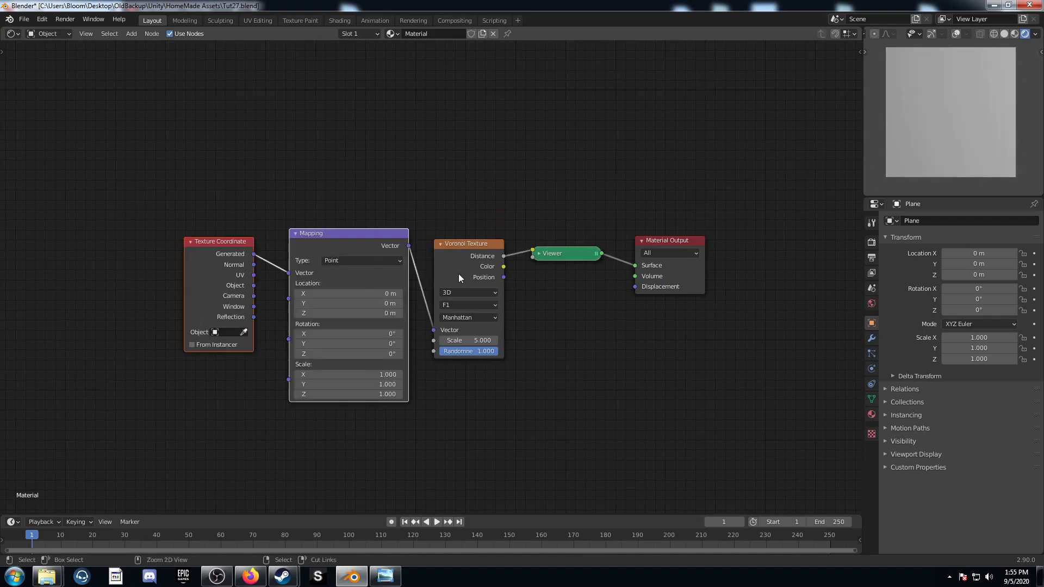
middle_click_drag(459, 273, 555, 250)
left_click_drag(351, 262, 385, 251)
middle_click_drag(358, 307, 522, 303)
left_click_drag(468, 224, 243, 214)
middle_click_drag(436, 342, 353, 303)
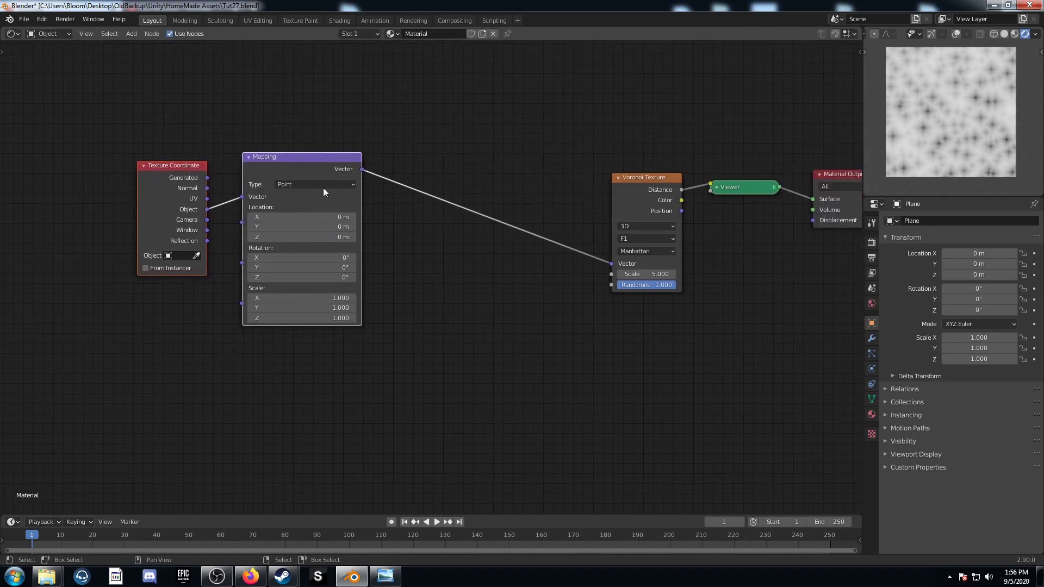
Duplicate the Voronoi Texture after Mapping and connect the copy's Distance output to the original's Vector input
left_click(311, 159)
left_click(634, 177)
key("shift+d")
left_click(505, 178)
left_click_drag(566, 179, 611, 264)
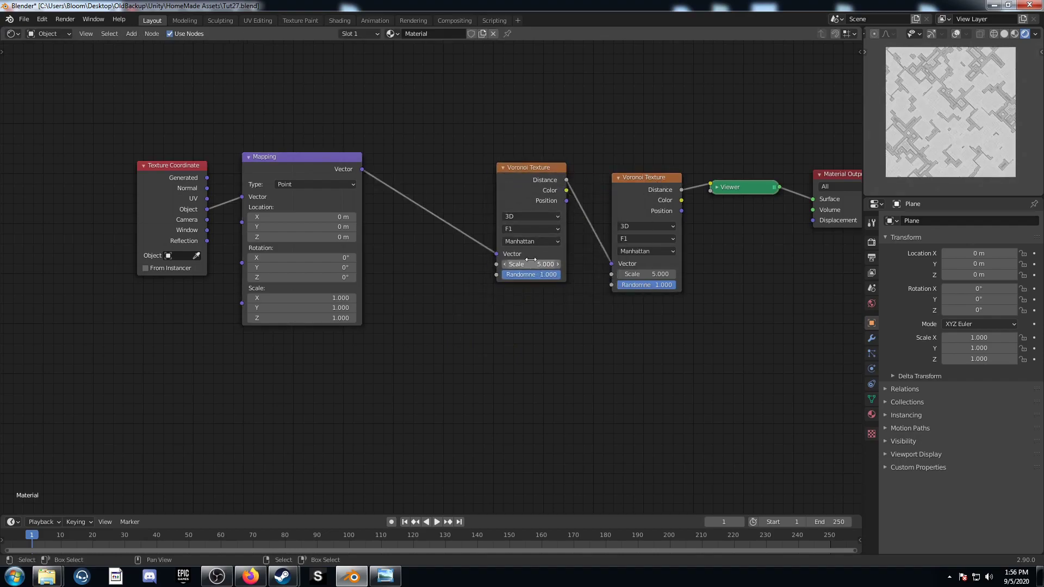
Set the first Voronoi Texture to the F2 feature with the Minkowski distance metric
left_click(524, 228)
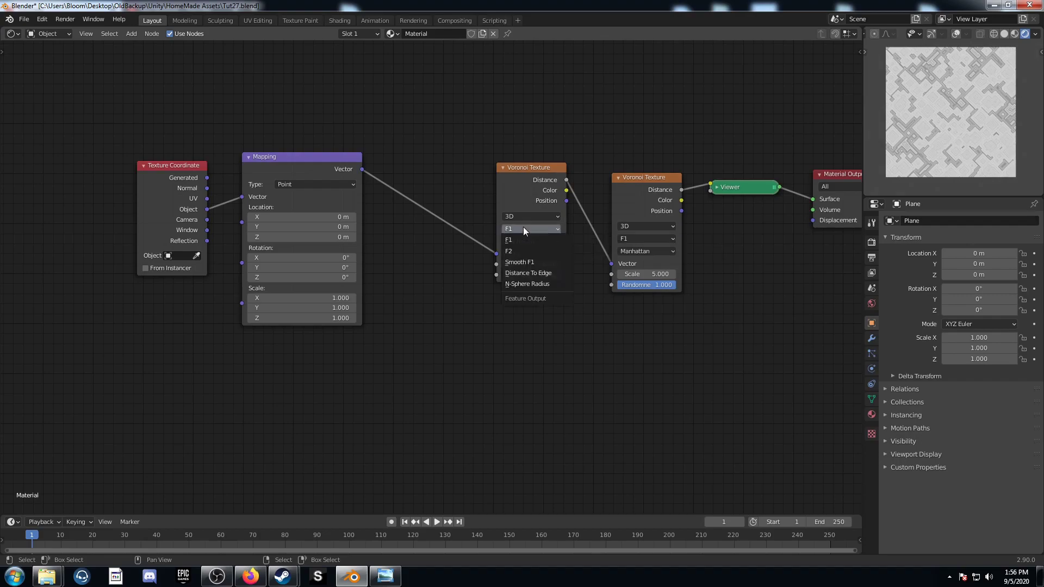
left_click(527, 252)
left_click(532, 241)
left_click(532, 284)
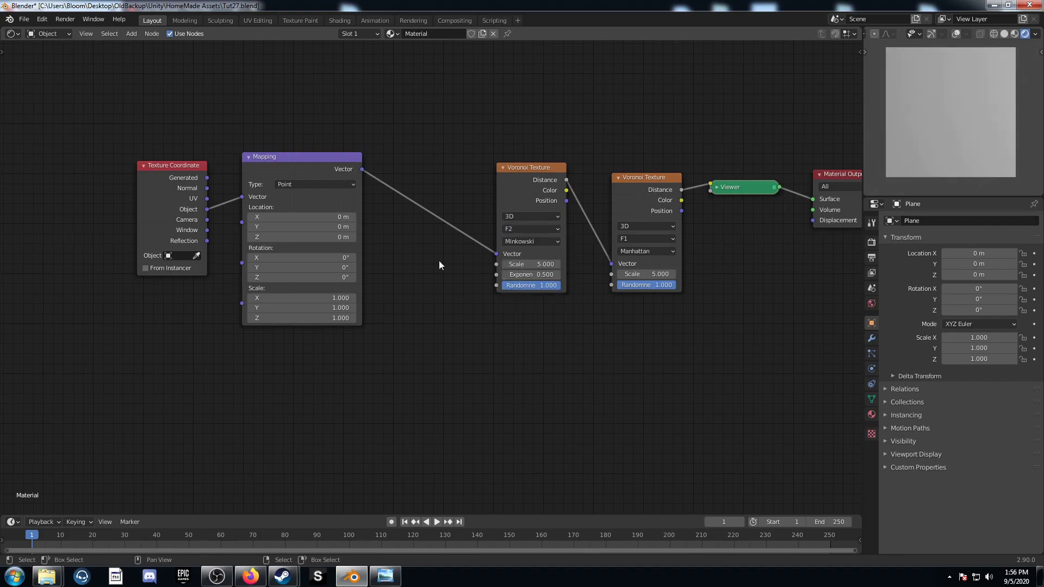
Insert a Checker Texture on the link between Mapping and the first Voronoi Texture
key("shift+a")
left_click(394, 307)
type("checker")
key("Return")
left_click(428, 219)
Set the Checker Texture's Color2 to a grey with value 0.5 and its Scale to 2.2
left_click(451, 244)
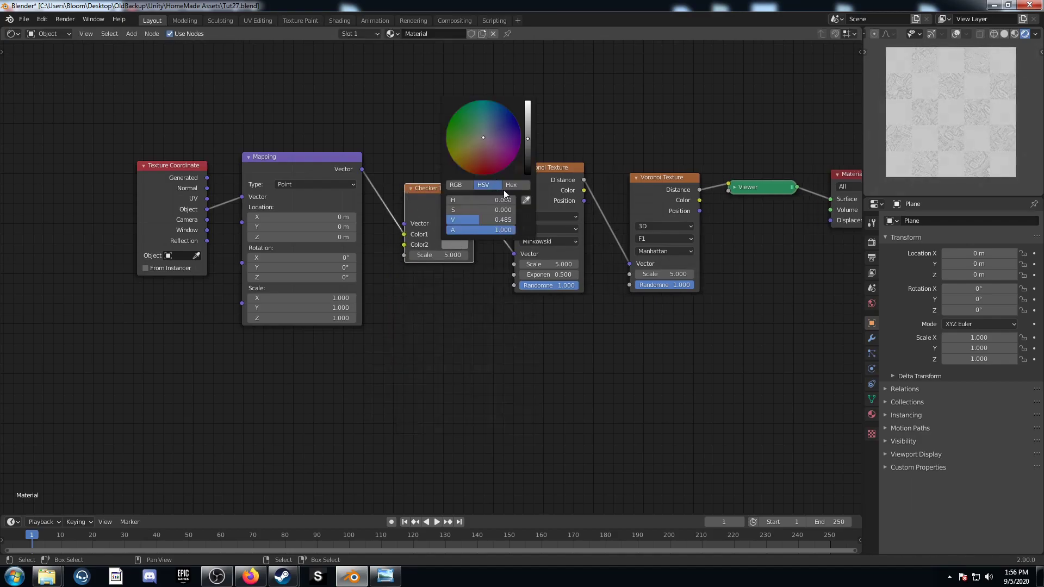
type(".5")
key("Return")
left_click(431, 255)
type("2.2")
key("Return")
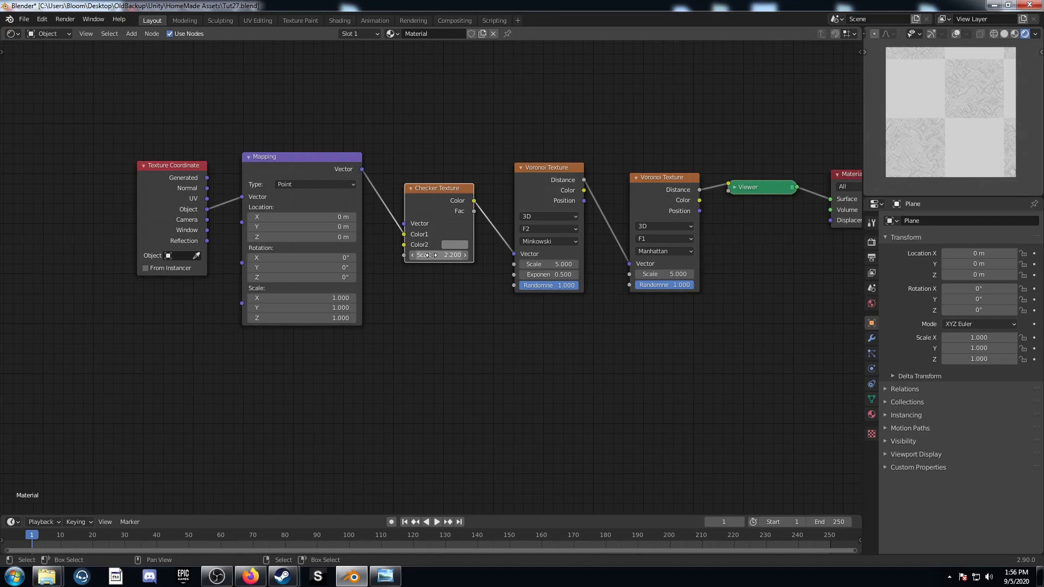
Move the Texture Coordinate and Mapping nodes farther away from the Checker Texture
scroll(180, 219, "down", 2)
left_click_drag(140, 172, 339, 400)
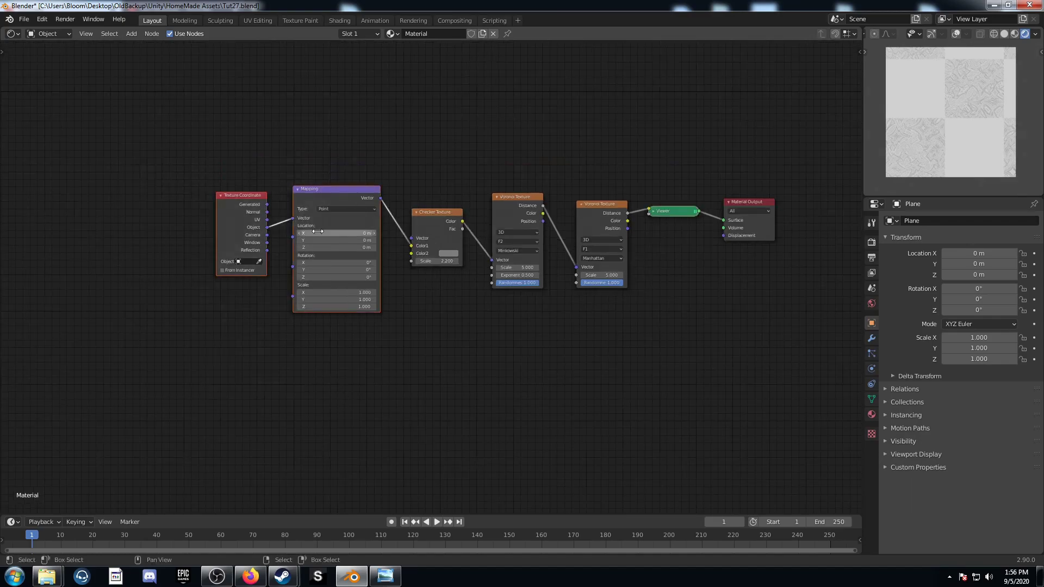
key("g")
left_click(288, 295)
Insert a Noise Texture between Mapping and the Checker Texture and set its Scale to 1.5
key("shift+a")
left_click(289, 297)
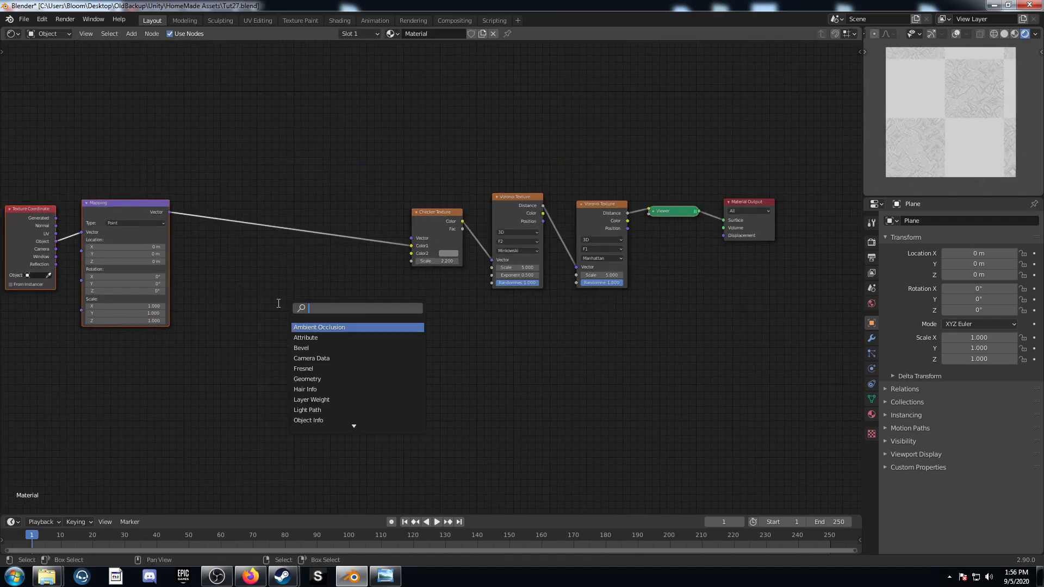
type("noixe")
key("BackSpace")
type("se")
key("Return")
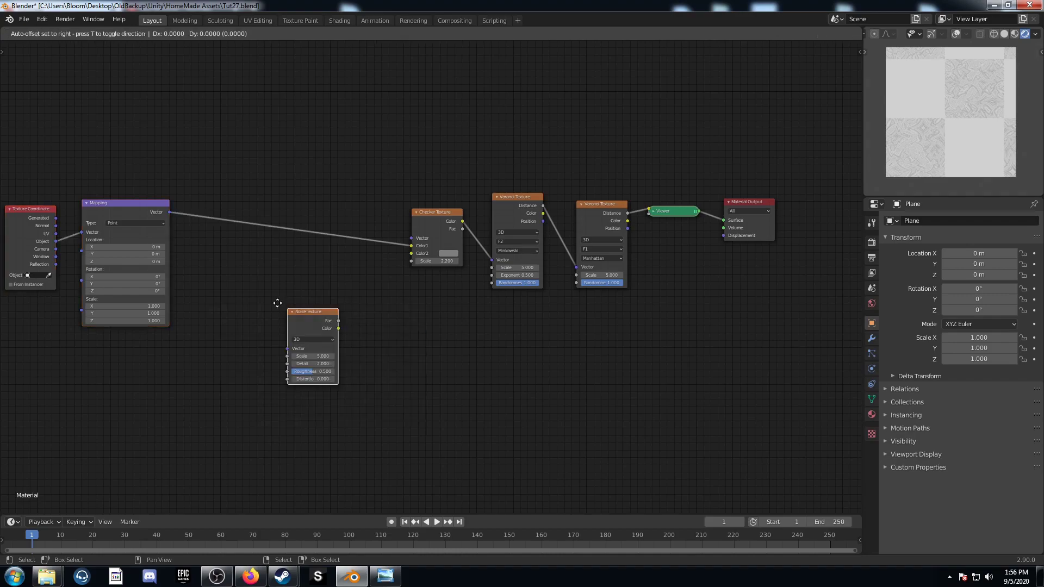
left_click(269, 197)
left_click(308, 250)
key("Return")
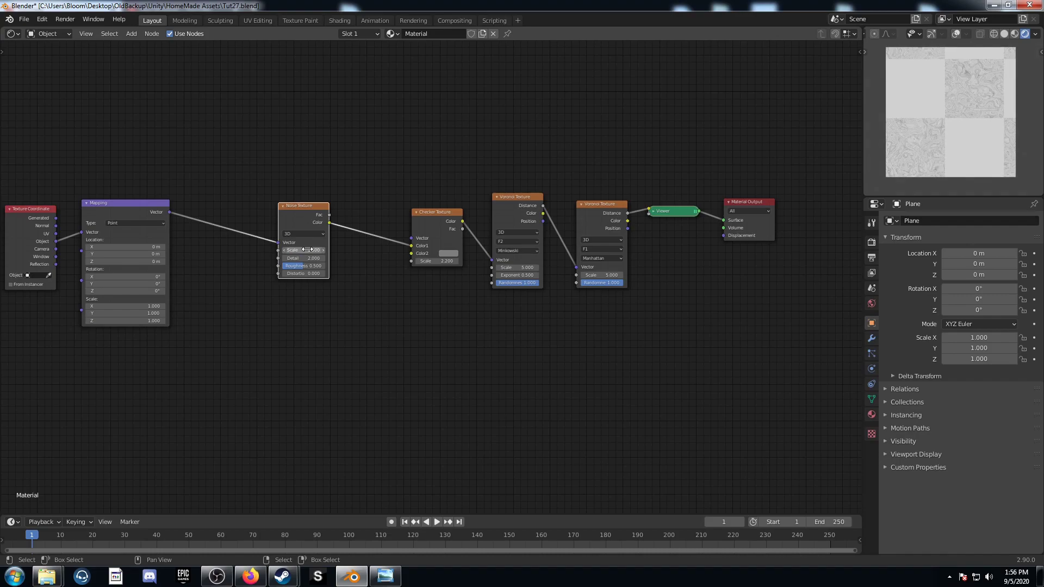
Add a Separate XYZ node above Mapping and feed it from the Texture Coordinate's Object output
middle_click_drag(256, 221, 260, 224)
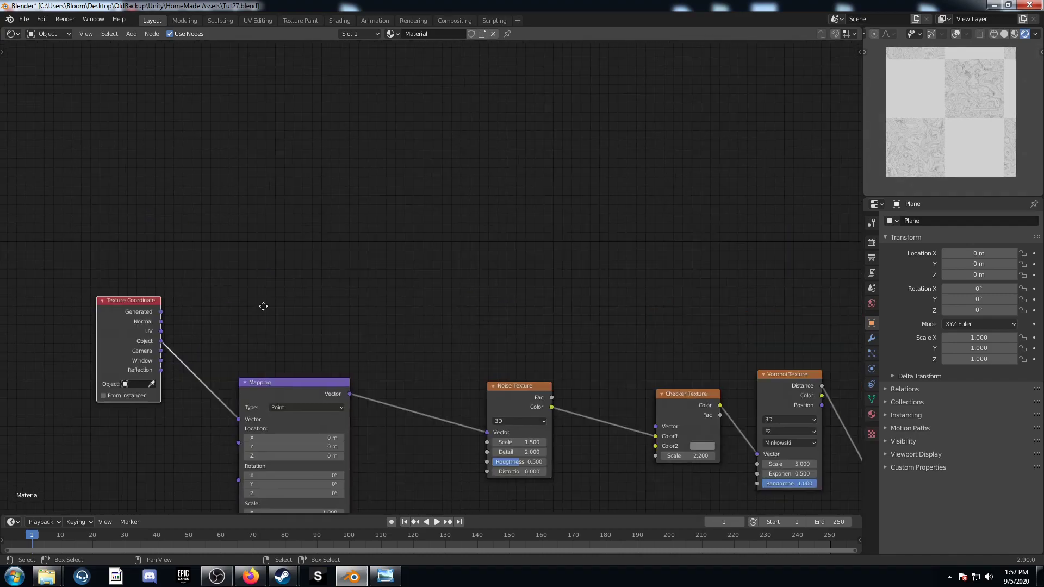
middle_click_drag(263, 307, 358, 319)
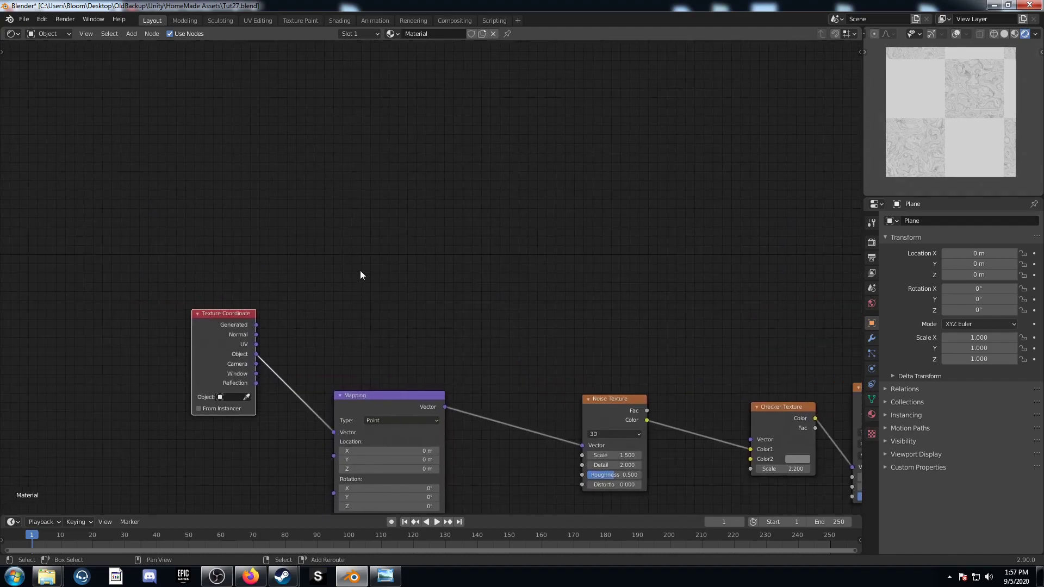
key("F3")
type("sex")
key("Down")
key("Down")
key("Down")
key("Down")
key("Down")
key("Return")
left_click(335, 255)
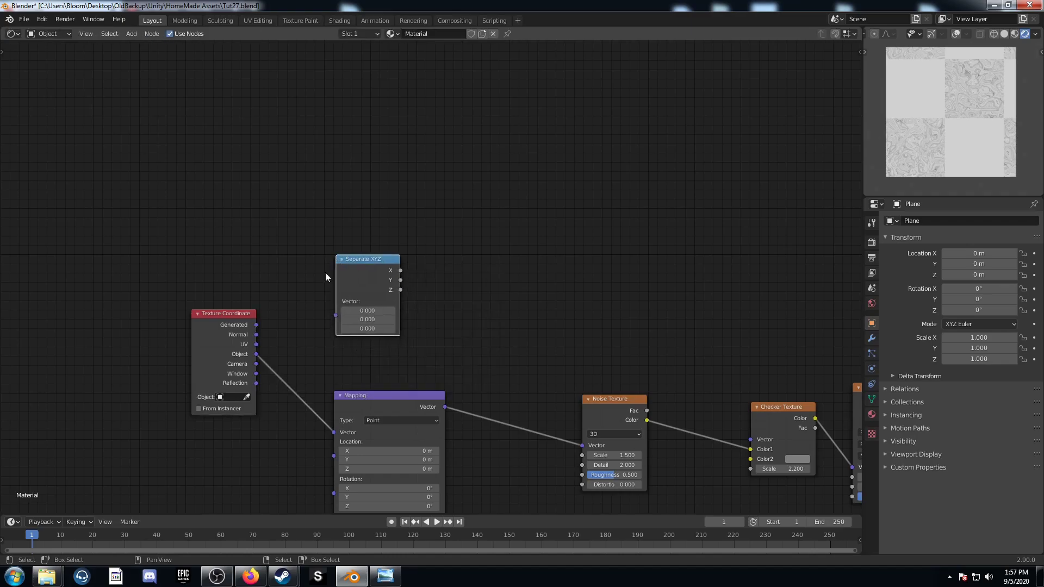
left_click_drag(257, 354, 335, 316)
Add a Math node near the Separate XYZ node and set its operation to Absolute
key("shift+a")
left_click(482, 217)
type("math")
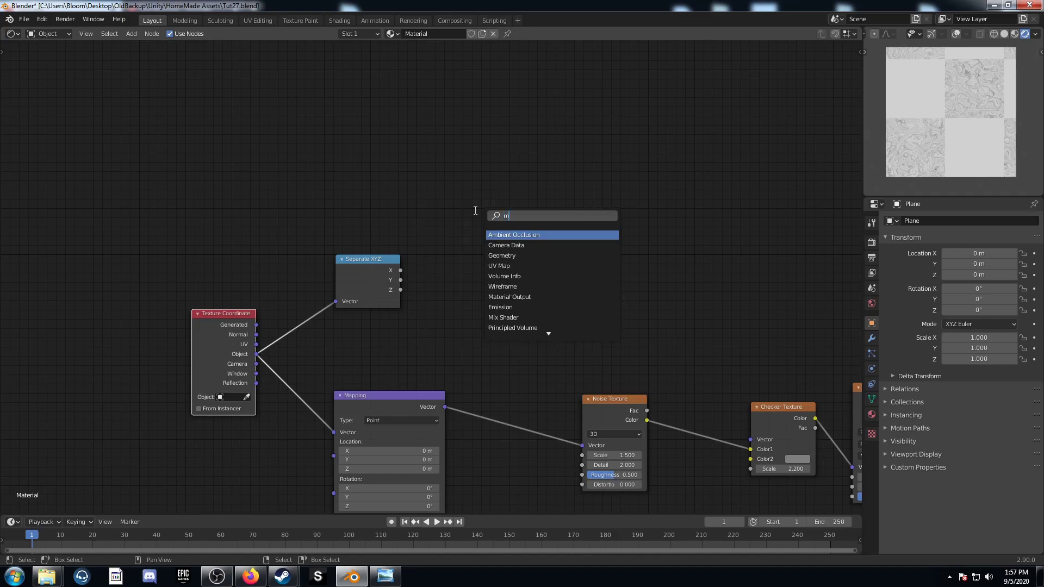
key("Return")
left_click(417, 153)
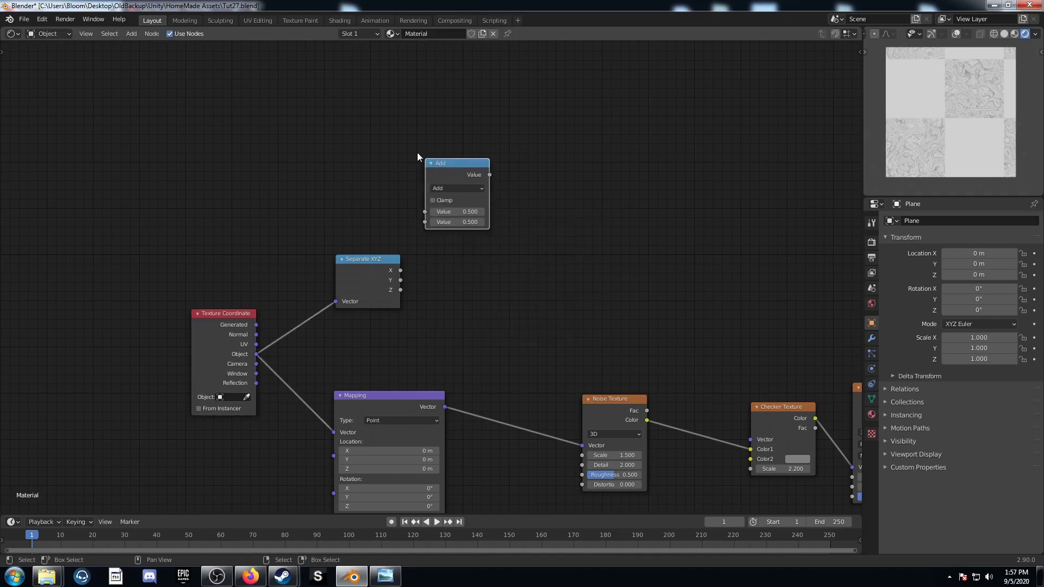
left_click(456, 189)
left_click(468, 319)
Duplicate the Absolute node and connect Separate XYZ's X and Y outputs to the two Absolute nodes
key("shift+d")
left_click(469, 264)
left_click_drag(400, 271, 446, 306)
middle_click_drag(479, 274, 346, 397)
Place another copy of the Math node set to Add, and connect both Absolute outputs to its inputs
left_click(333, 288)
key("shift+d")
left_click(522, 311)
left_click(459, 327)
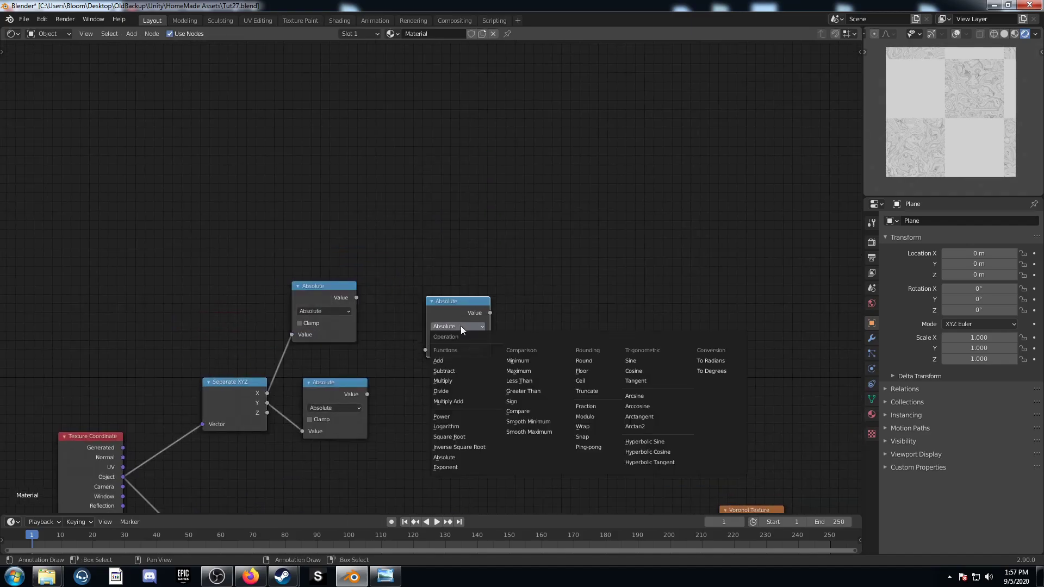
left_click(455, 361)
right_click_drag(296, 294, 438, 334, "alt")
right_click_drag(362, 395, 434, 344, "alt")
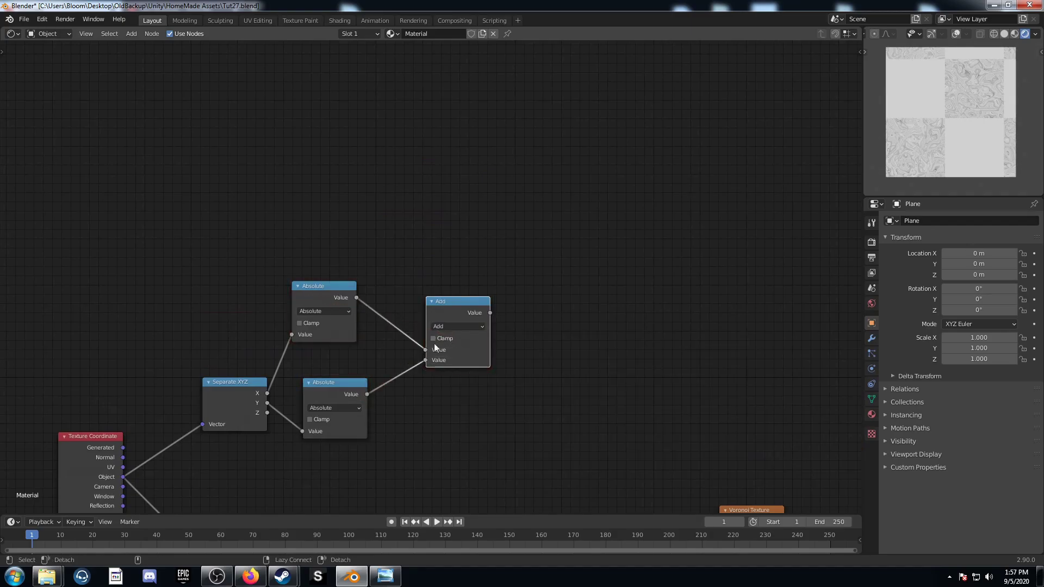
Preview the Add node and insert a ColorRamp between it and the Viewer
left_click(461, 309, "ctrl+shift")
scroll(595, 339, "down", 4)
middle_click_drag(575, 373, 523, 322)
key("shift+a")
left_click(523, 322)
type("colorramp")
key("Return")
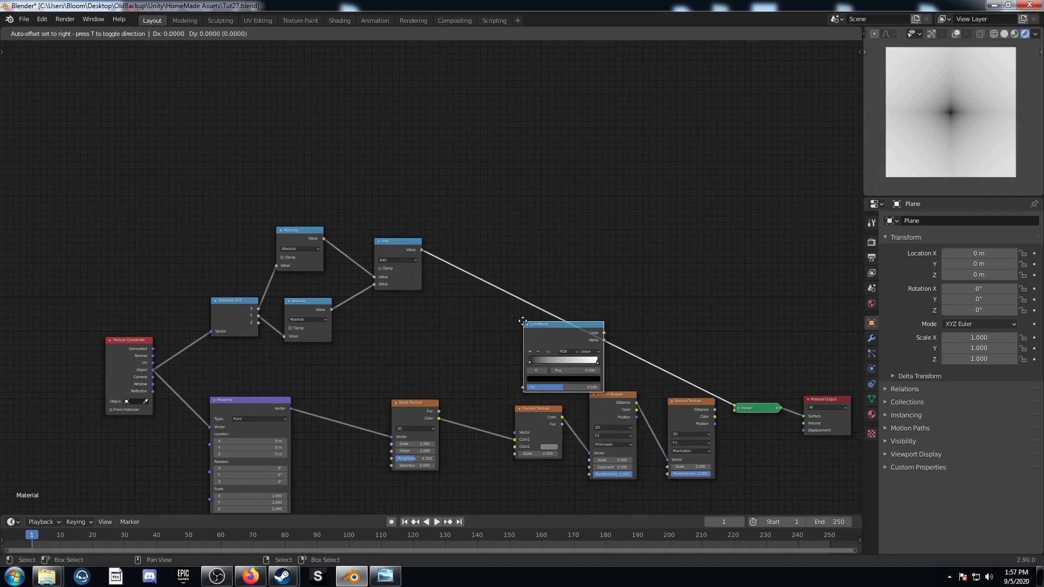
left_click(466, 240)
Insert a Math node after the ColorRamp and set it to Multiply with a value of 1.3
key("shift+a")
left_click(616, 243)
type("mat")
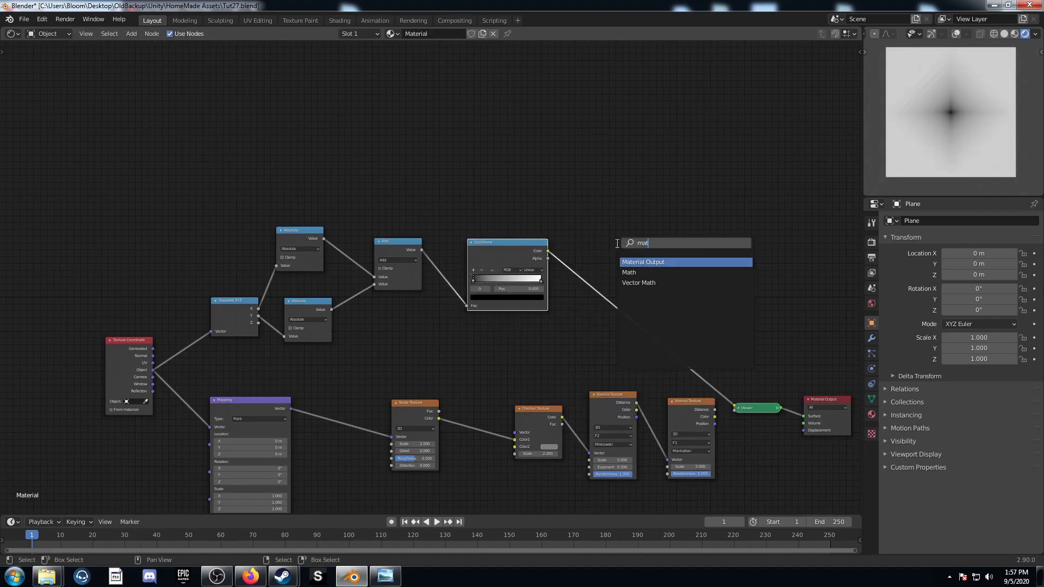
type("h")
key("Return")
left_click(585, 257)
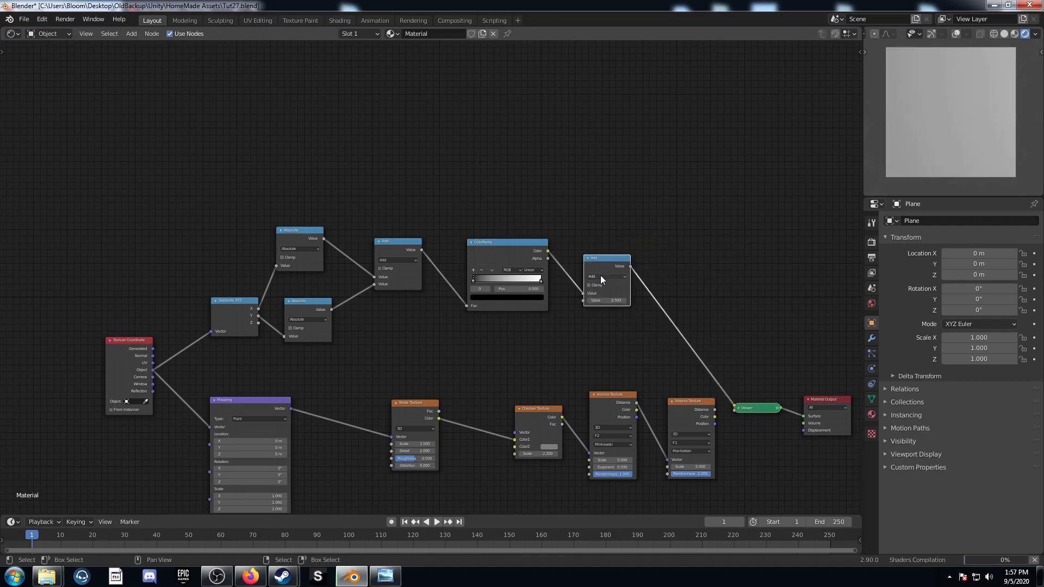
left_click(600, 276)
left_click(600, 316)
left_click(606, 300)
type("0.5")
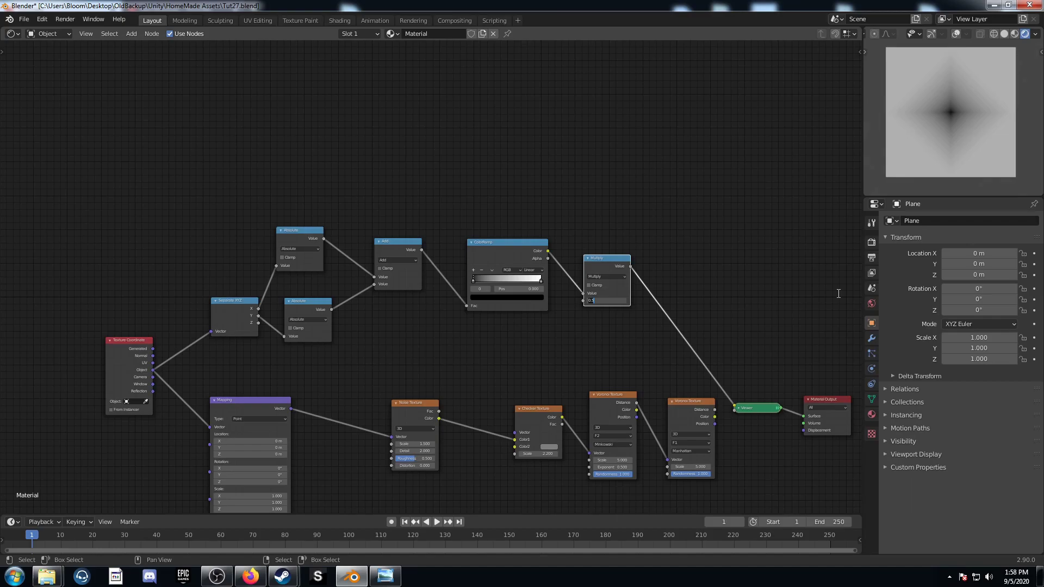
key("Return")
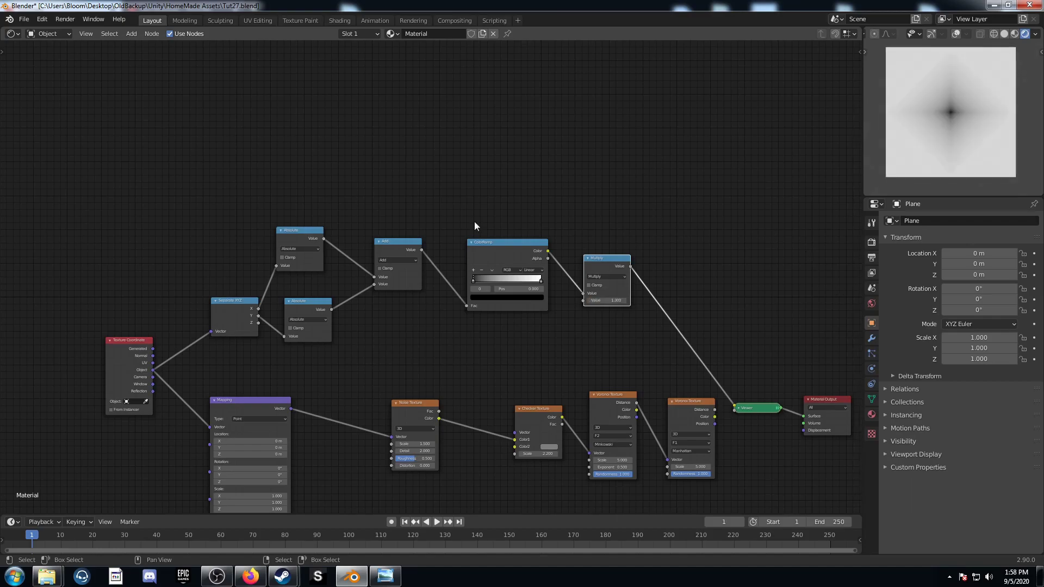
middle_click_drag(487, 359, 419, 321)
middle_click_drag(487, 318, 429, 239)
scroll(430, 239, "up", 4)
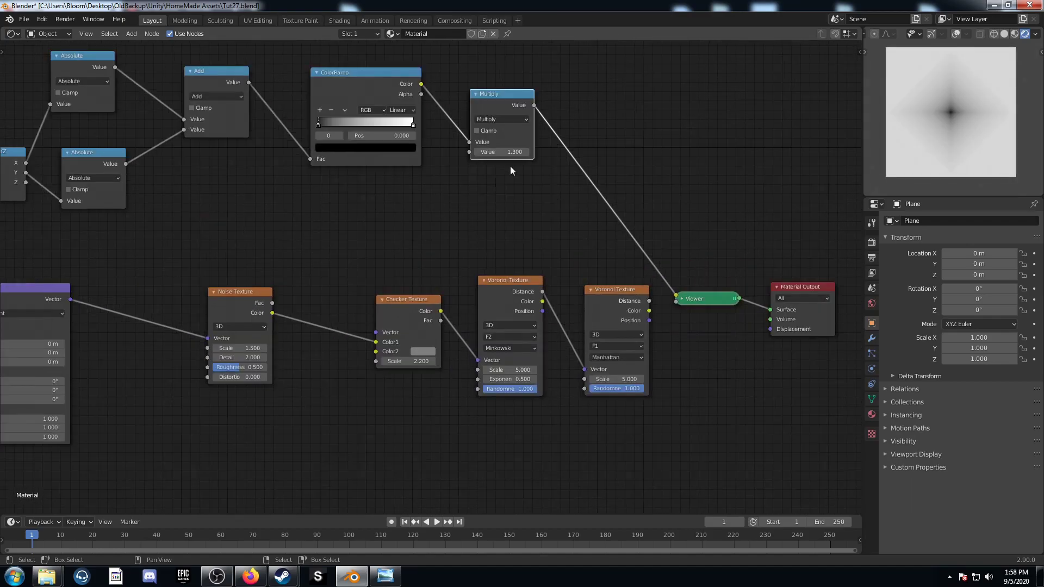
Drive the Manhattan Voronoi Texture's Scale with the Multiply output and preview that Voronoi's Distance in the Viewer
left_click_drag(534, 105, 585, 379)
left_click(615, 298, "ctrl+shift")
middle_click_drag(680, 384, 547, 389)
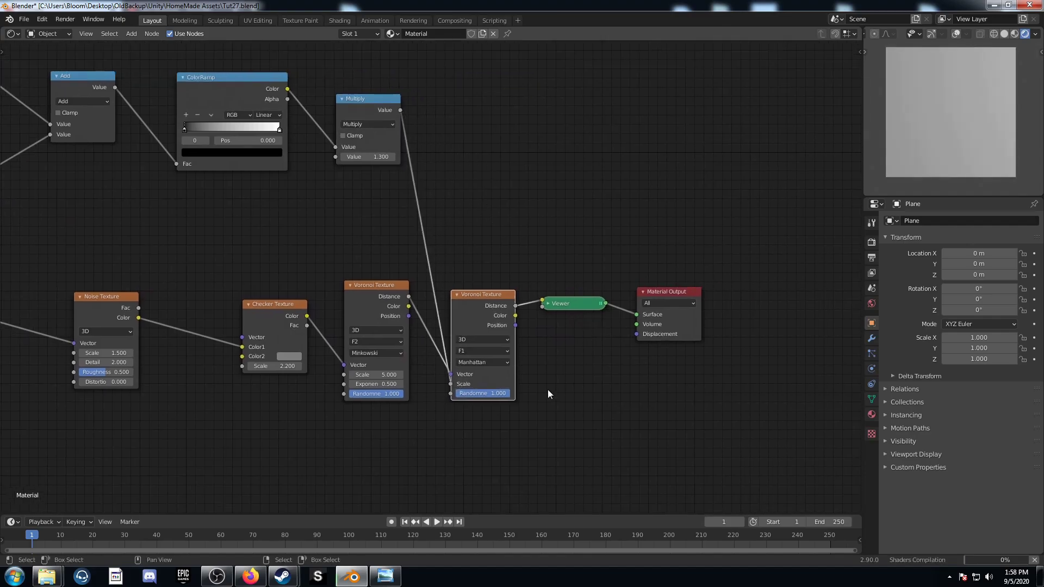
Insert a MixRGB node between the Manhattan Voronoi Texture and the Viewer, and place a duplicate of it right after it
key("shift+a")
left_click(449, 335)
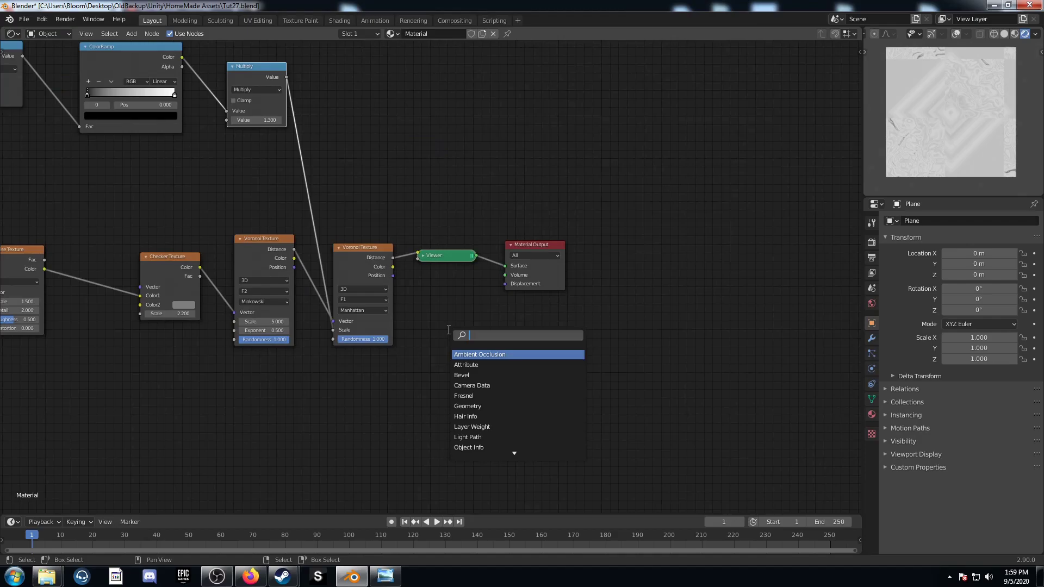
type("mixr")
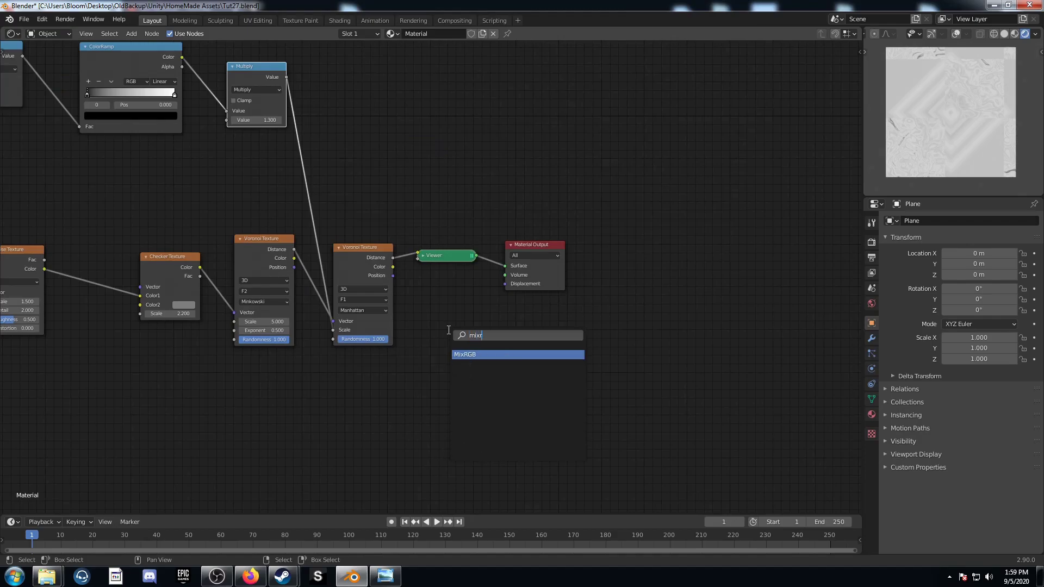
key("Return")
left_click(406, 220)
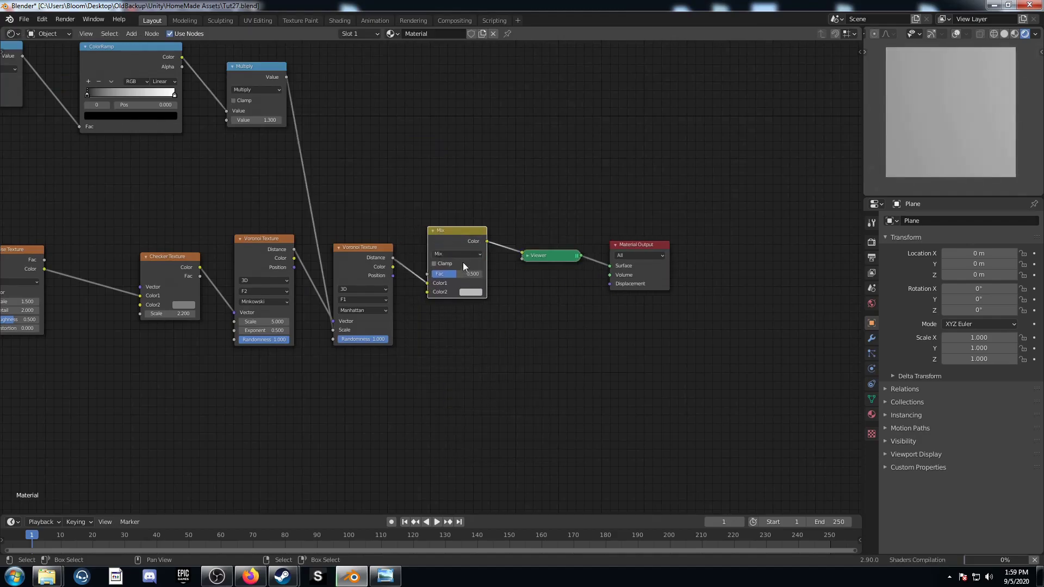
key("shift+d")
left_click(557, 259)
Set the first Mix node's blending mode to Color Burn and open its Color2 for editing
left_click(472, 254)
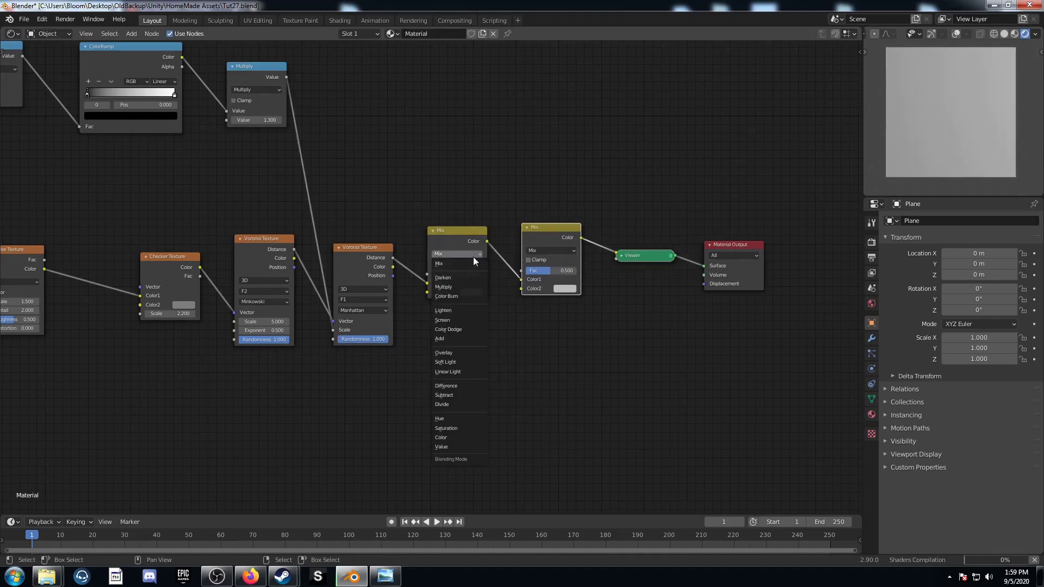
left_click(474, 295)
left_click(471, 293)
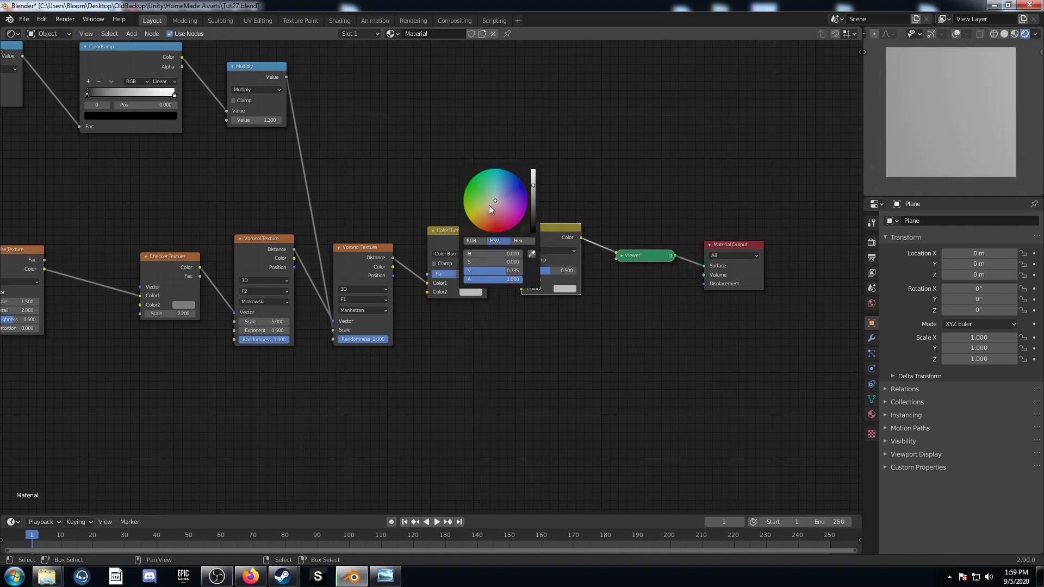
Set the Color Burn node's Color2 to black, and switch the last Mix node to Color Dodge with a white Color2
scroll(491, 210, "down", 5)
left_click(540, 250)
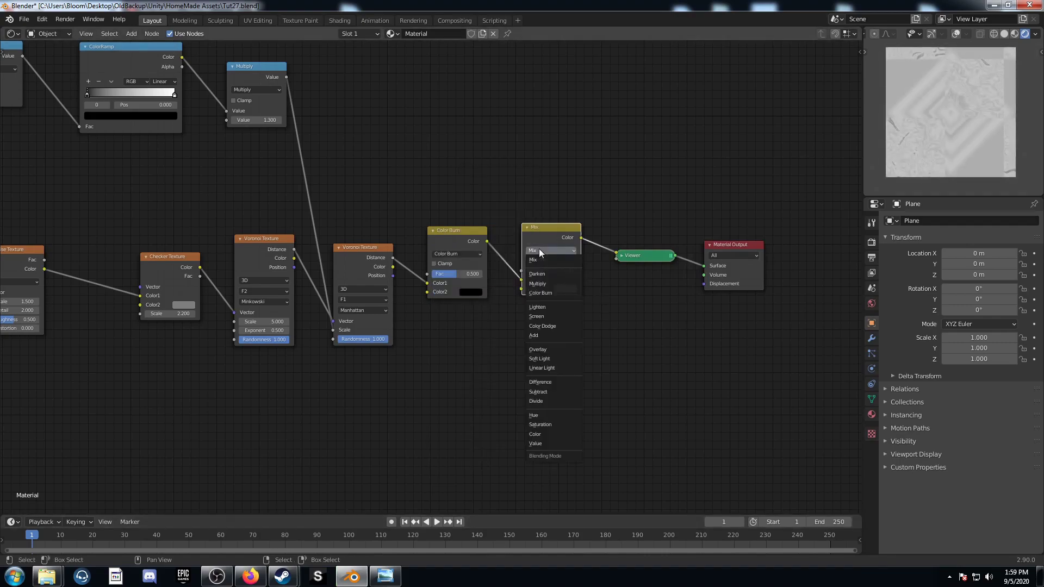
left_click(556, 325)
left_click(564, 289)
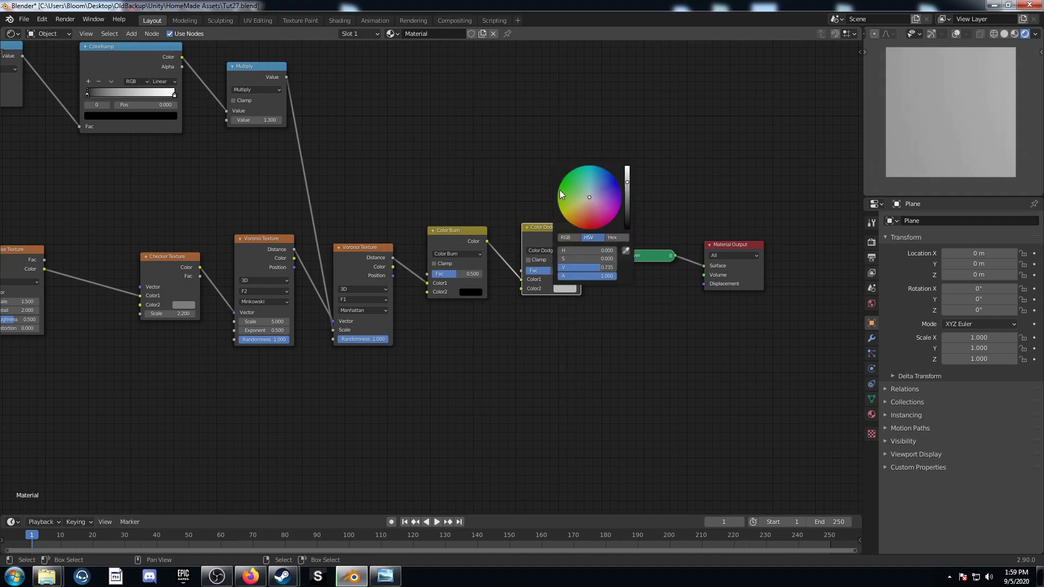
scroll(598, 176, "up", 3)
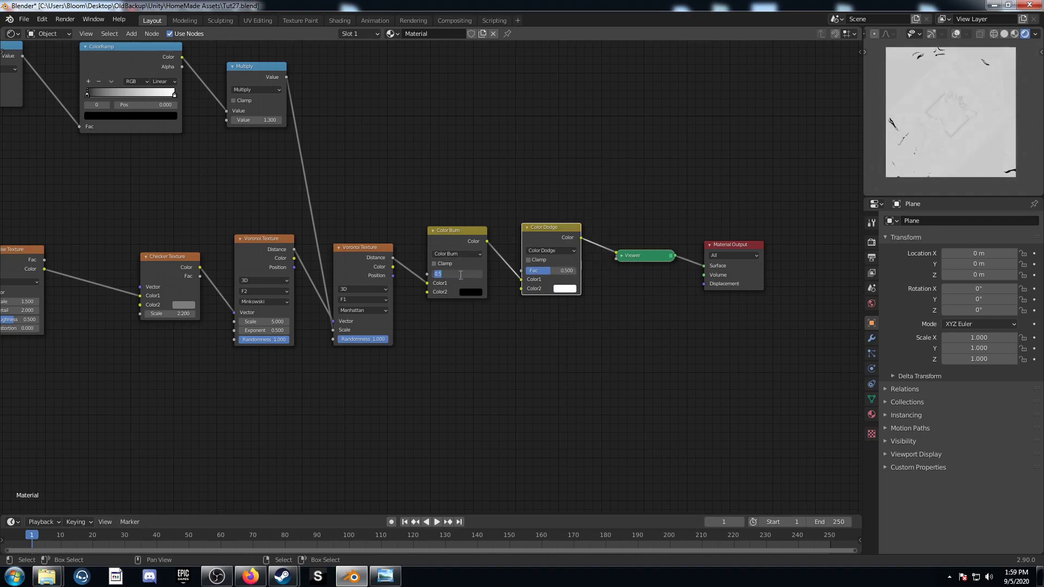
Set the Color Burn node's Fac to 0.33 and the Color Dodge node's Fac to 1.0
type(".33")
key("Return")
left_click_drag(555, 271, 577, 271)
middle_click_drag(255, 310, 478, 336)
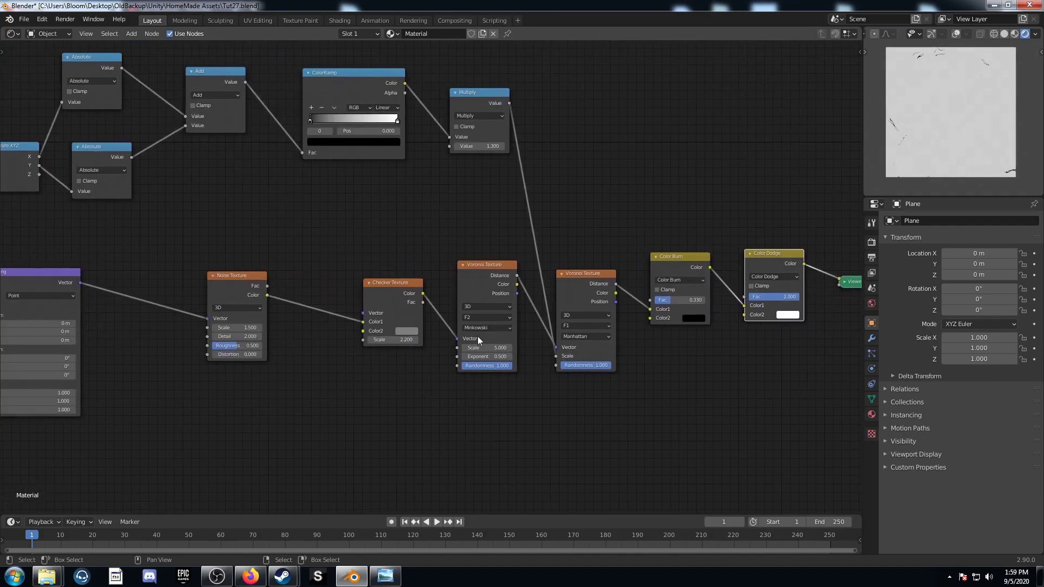
Connect the Noise Texture's Fac output to the Checker Texture's Vector input, and set the Manhattan Voronoi's Randomness to 0.38
scroll(293, 352, "up", 2)
middle_click_drag(273, 341, 303, 286)
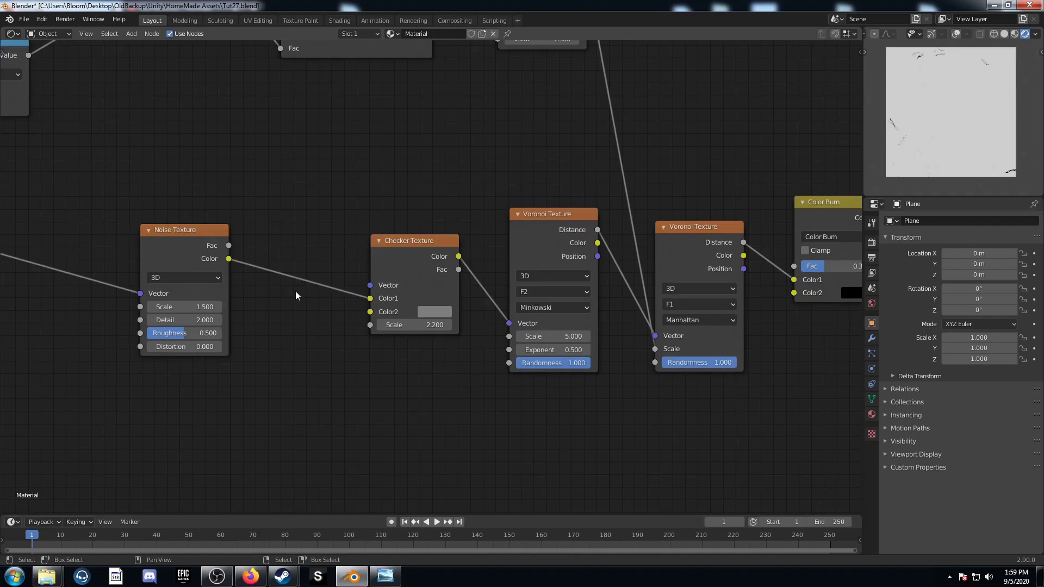
left_click_drag(370, 299, 371, 285)
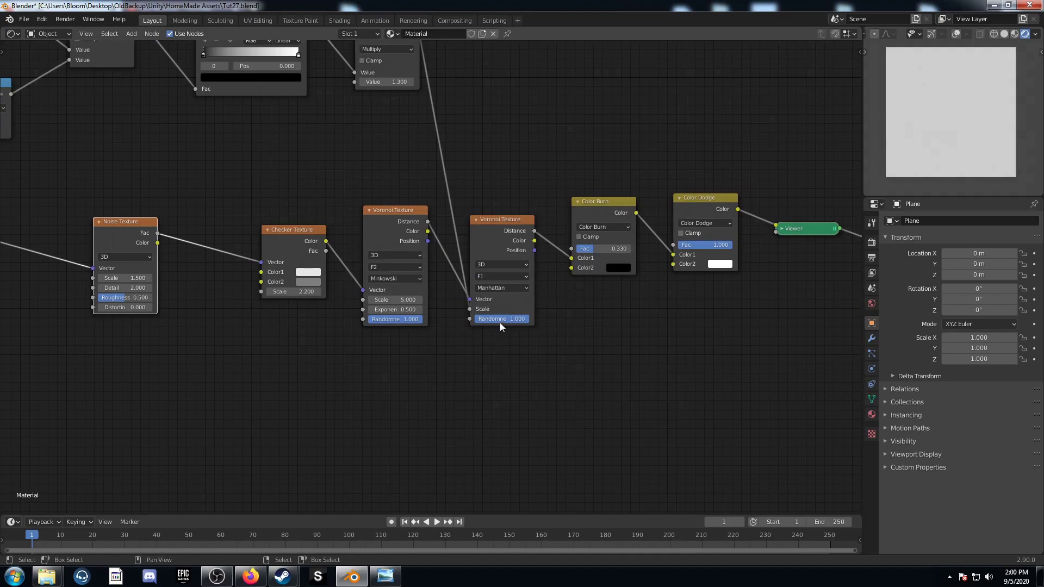
left_click(501, 320)
key("Return")
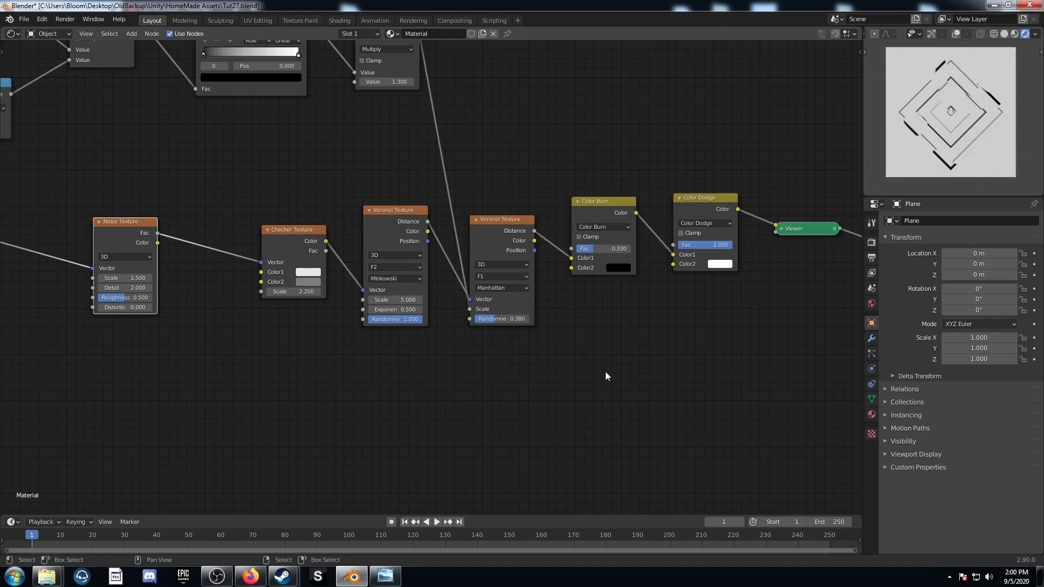
Set the Minkowski Voronoi Texture's Scale to 1.4 and its Randomness to 0
left_click_drag(379, 217, 379, 213)
left_click(405, 297)
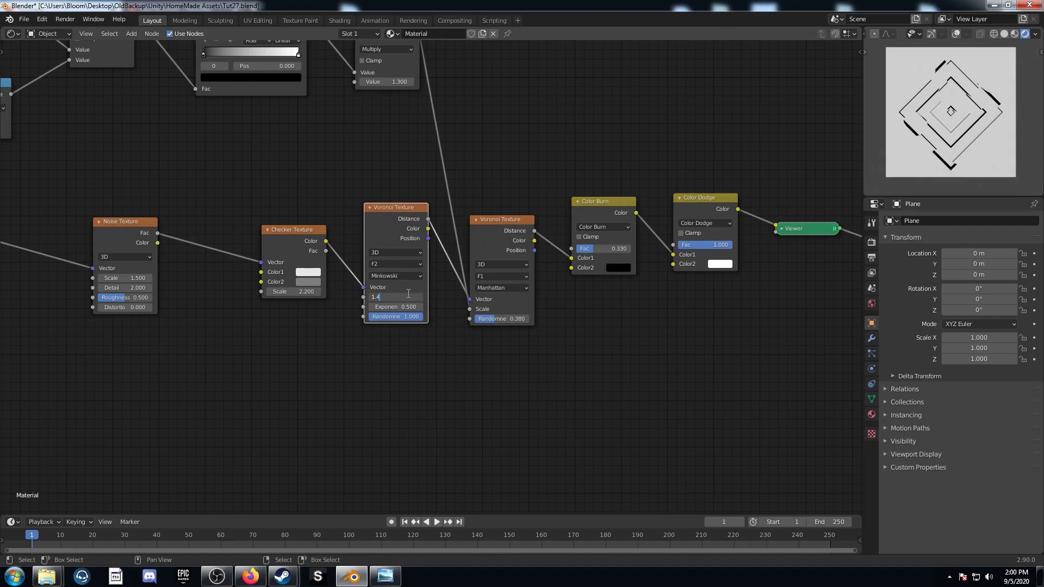
type("1.4")
key("Tab")
key("Tab")
type("0")
key("Return")
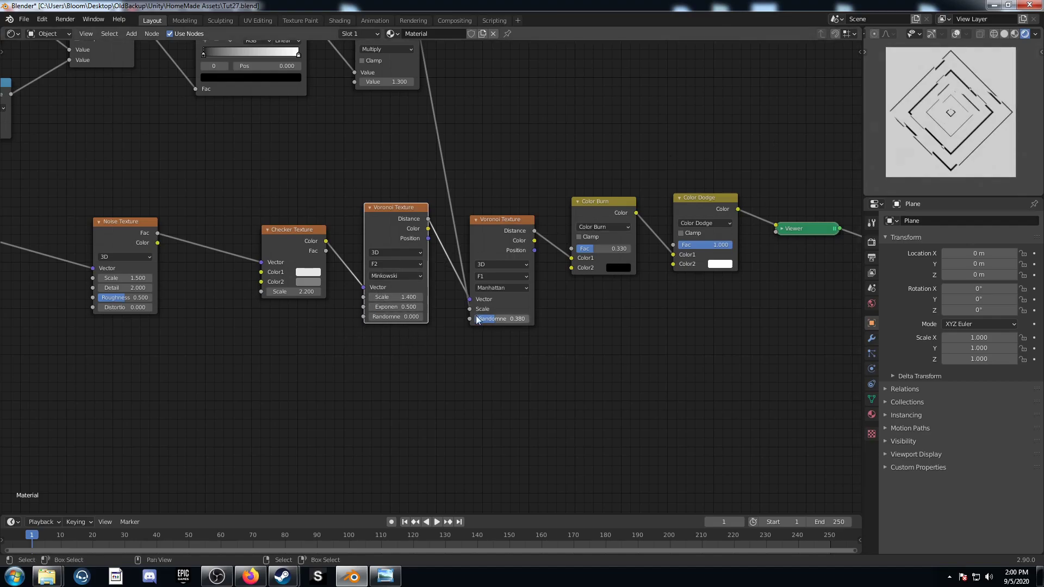
scroll(479, 321, "down", 2)
key("ctrl+space")
middle_click_drag(345, 375, 381, 348)
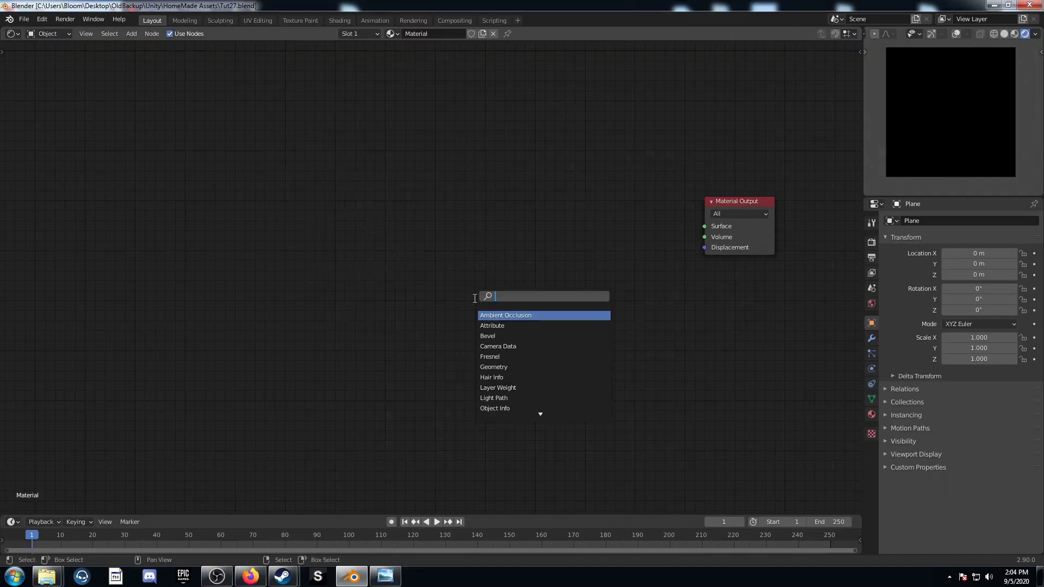
Add a Voronoi Texture node in the empty node area and preview its Distance output through a Viewer node
type("voro")
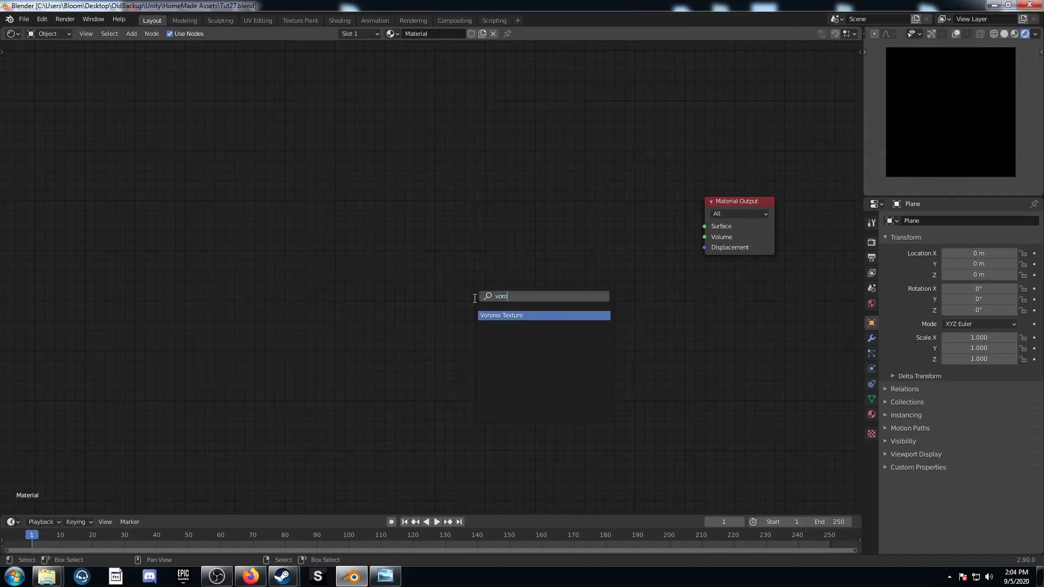
key("Return")
left_click(490, 175)
scroll(616, 297, "up", 2)
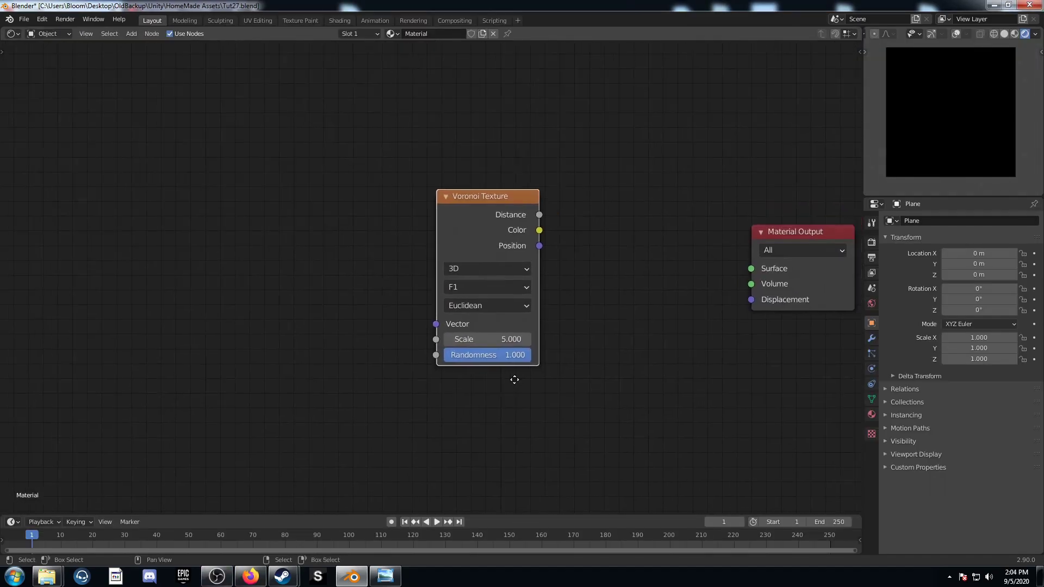
left_click(475, 198, "ctrl+shift")
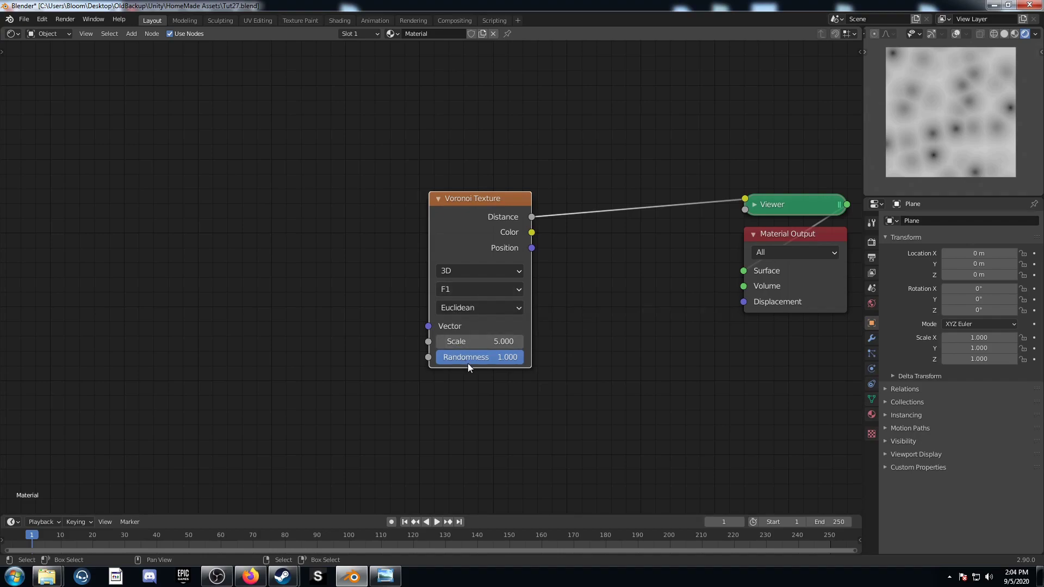
Set the new Voronoi Texture's Randomness to 0.6
left_click(492, 356)
type(".6")
key("Return")
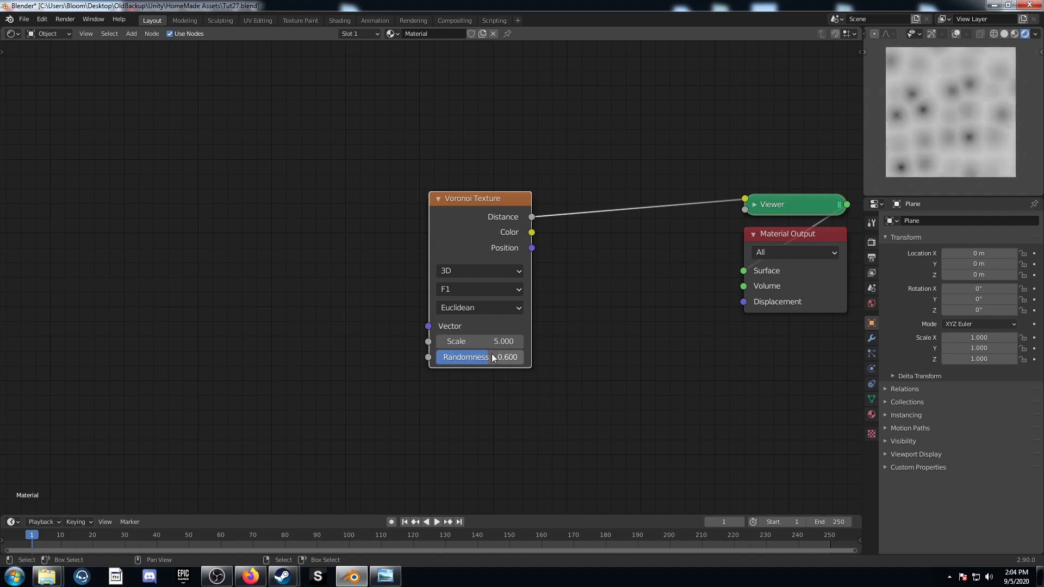
Add Texture Coordinate and Mapping nodes before the Voronoi Texture, feed Mapping from the Object output, and move both away to leave a gap
key("ctrl+t")
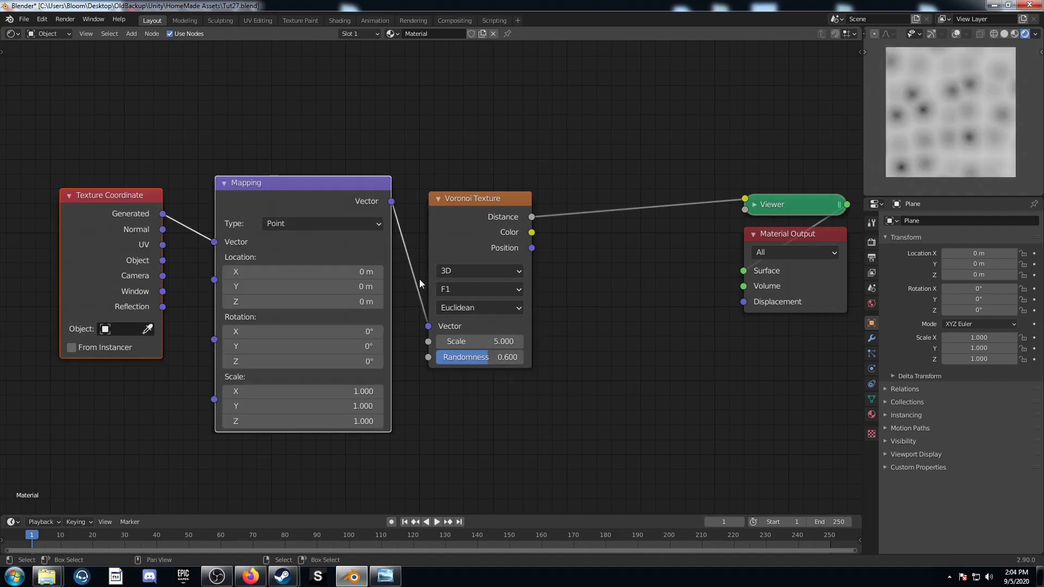
middle_click_drag(420, 279, 606, 257)
left_click_drag(403, 218, 403, 220)
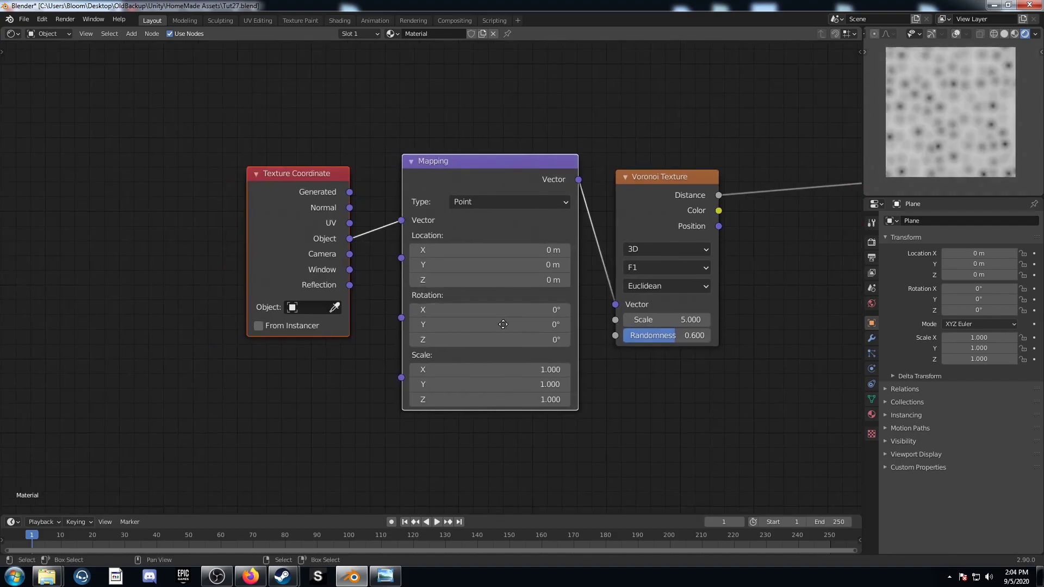
middle_click_drag(468, 283, 658, 326)
left_click_drag(639, 257, 302, 263)
scroll(528, 308, "down", 1)
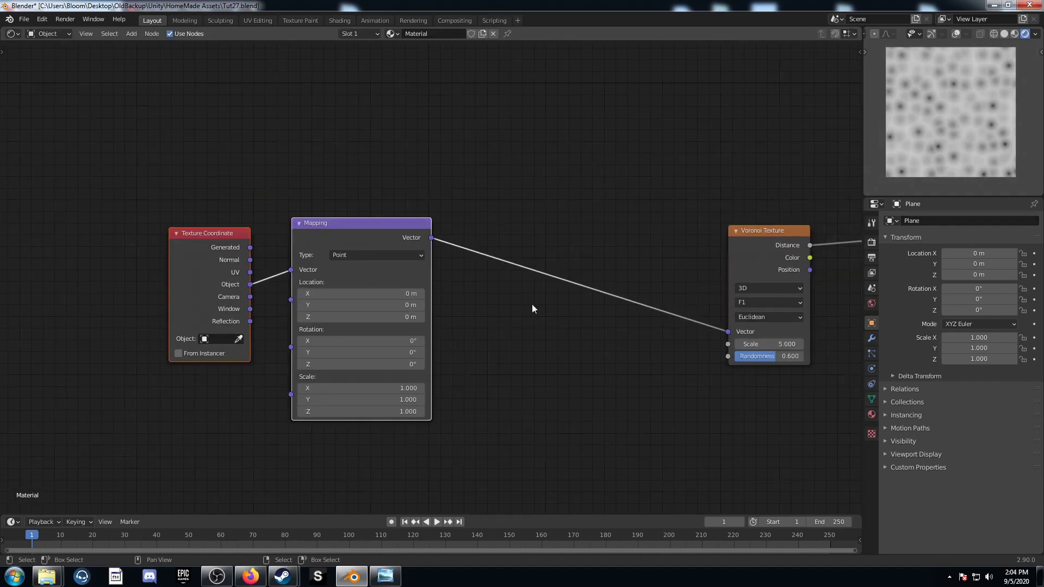
Duplicate the Voronoi Texture into the link after Mapping and connect the copy's Distance output to the original's Vector input
key("shift+d")
left_click(536, 237)
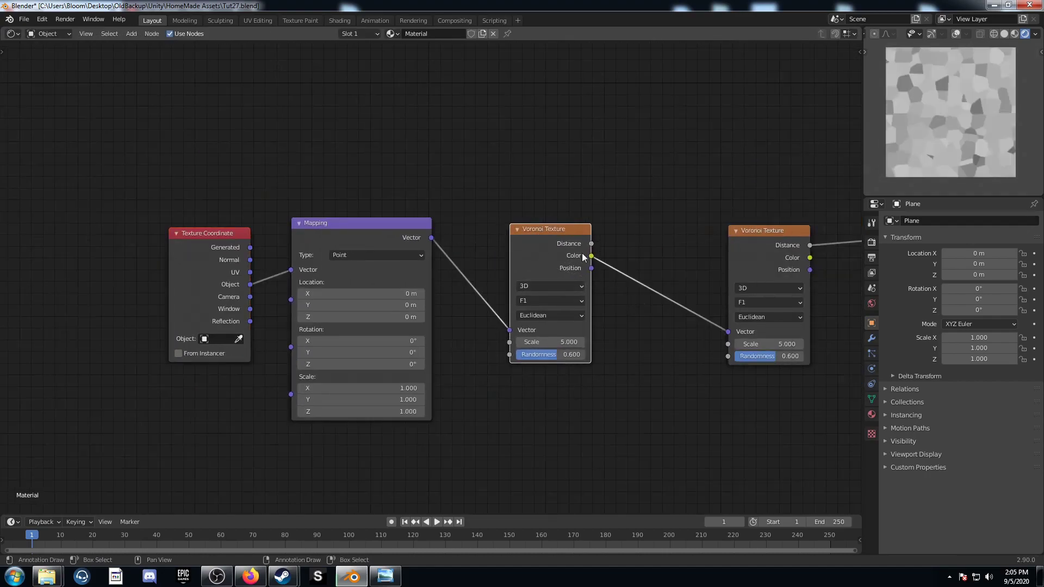
left_click_drag(592, 244, 729, 331)
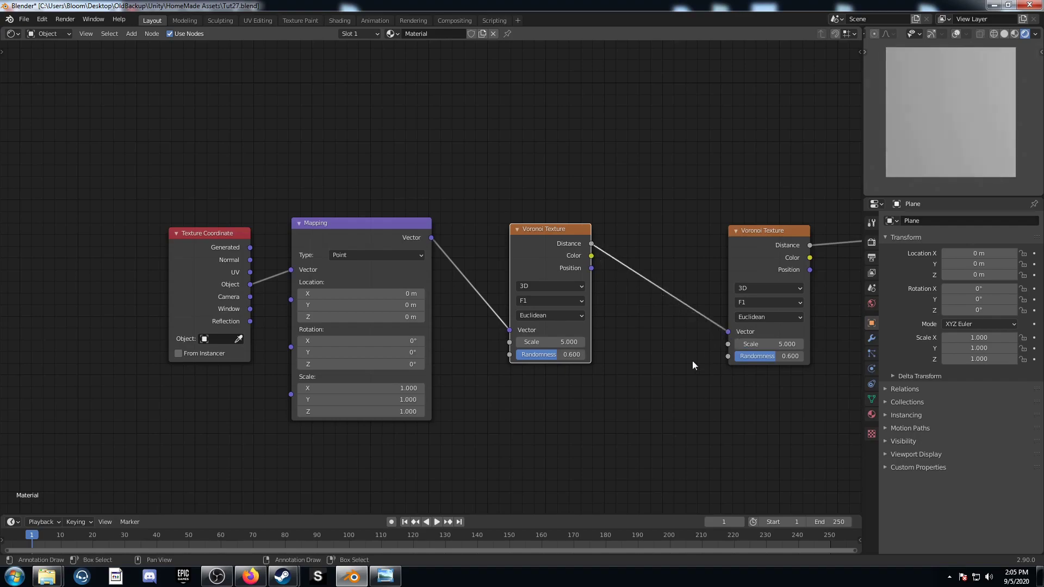
scroll(659, 361, "up", 2)
middle_click_drag(660, 360, 570, 301)
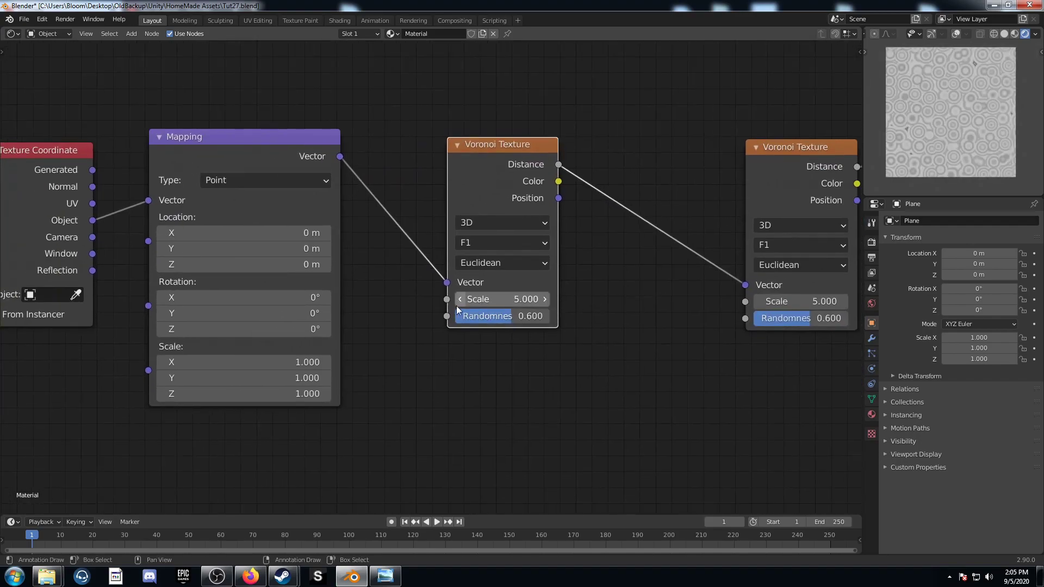
Set the first Voronoi Texture's distance metric to Chebychev, its Scale to 1.6 and its Randomness to 0
left_click(491, 254)
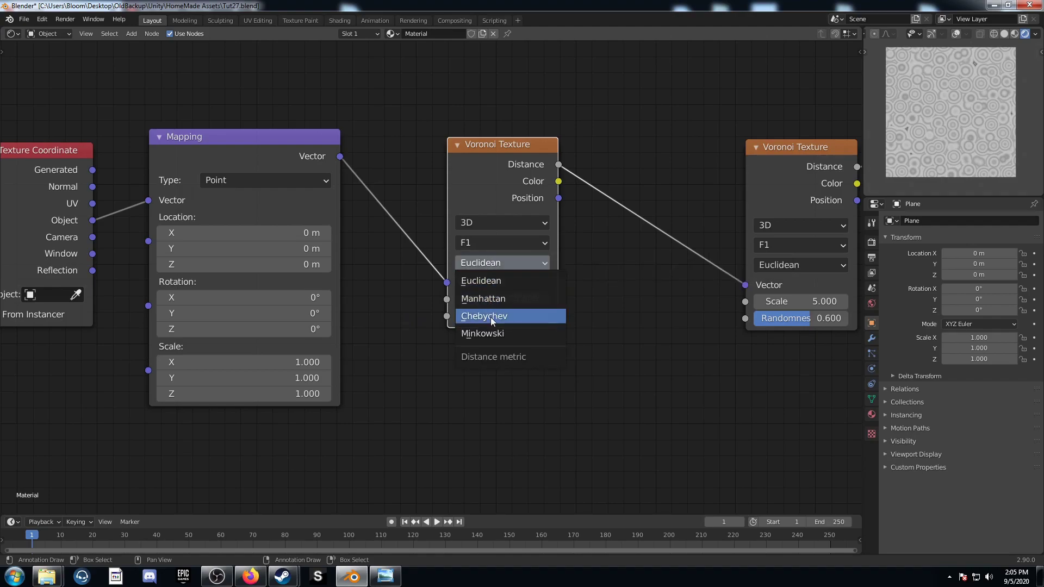
left_click(492, 317)
left_click(492, 299)
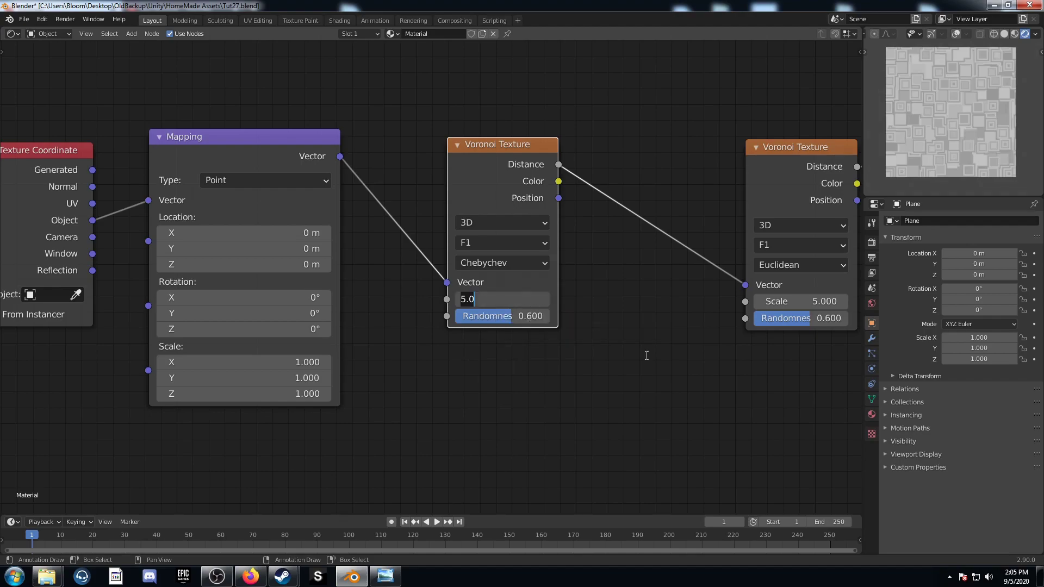
type("1.6")
key("Tab")
type("0")
key("Return")
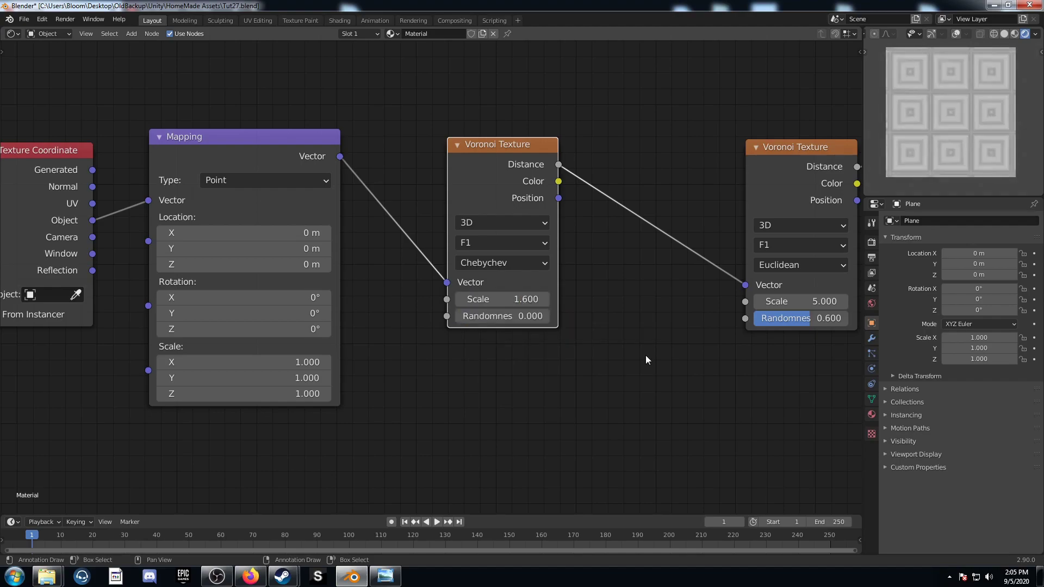
Add a Separate XYZ node above the Mapping node
scroll(381, 305, "down", 3)
middle_click_drag(250, 243, 330, 237)
left_click_drag(331, 239, 237, 156)
key("shift+a")
left_click(349, 136)
type("se")
key("Down")
key("Down")
key("Down")
key("Down")
key("Down")
key("Return")
left_click(333, 91)
Connect the Texture Coordinate's Object output to the Separate XYZ node's Vector input
left_click_drag(285, 169, 329, 141)
middle_click_drag(464, 170, 389, 307)
left_click_drag(299, 235, 352, 177)
Add a Math node beside Separate XYZ and set its operation to Power
key("shift+a")
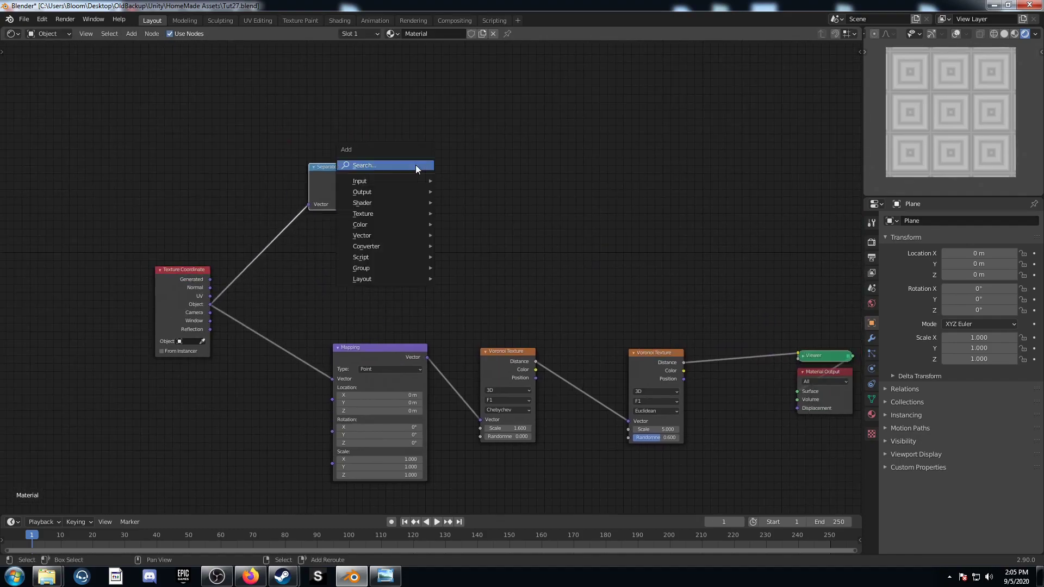
left_click(416, 165)
type("add")
key("Return")
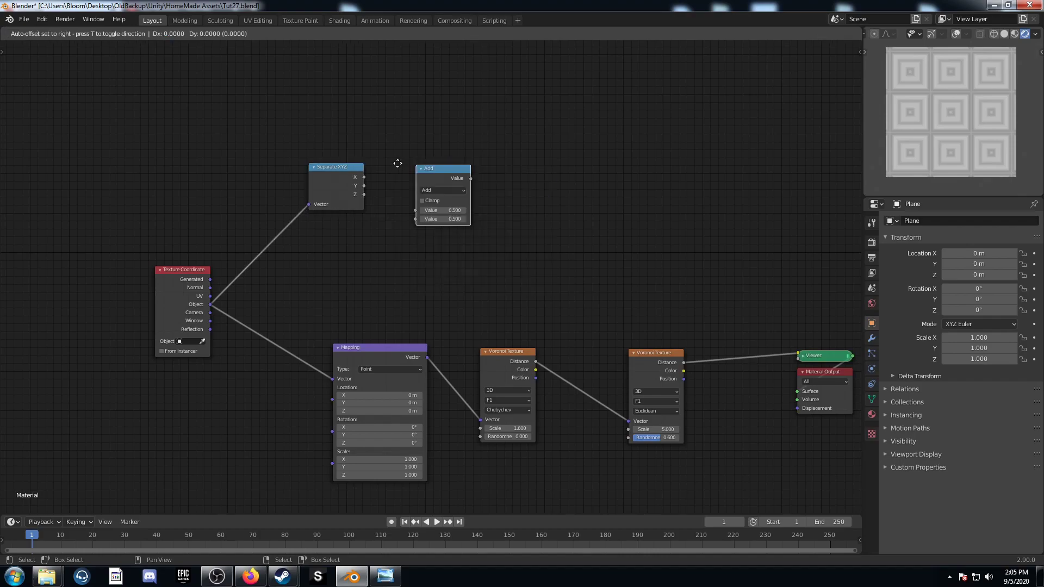
left_click(387, 106)
left_click(441, 132)
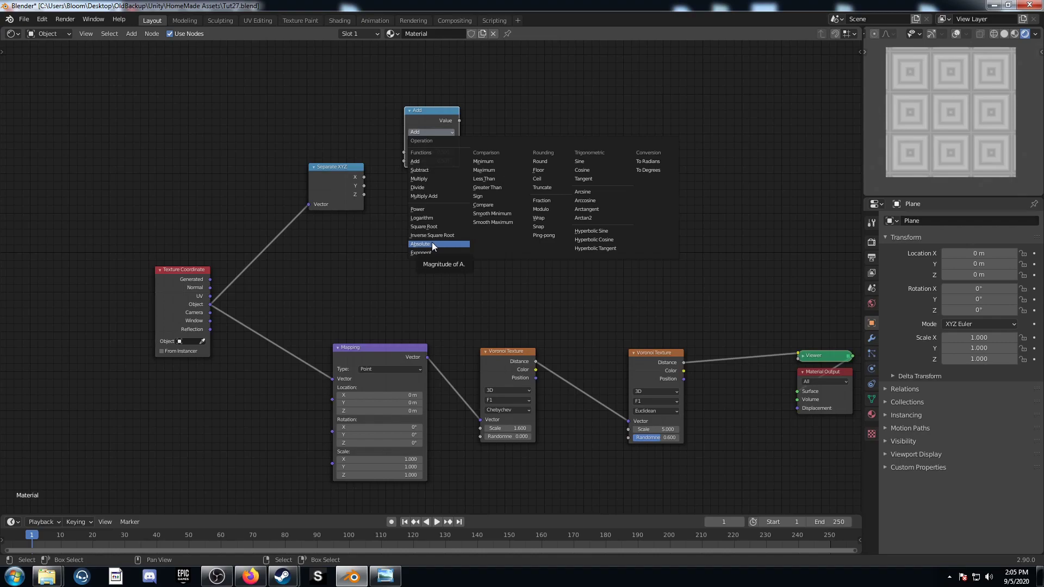
left_click(429, 210)
Duplicate the Power node below the original and set the Exponent of both nodes to 2
key("shift+d")
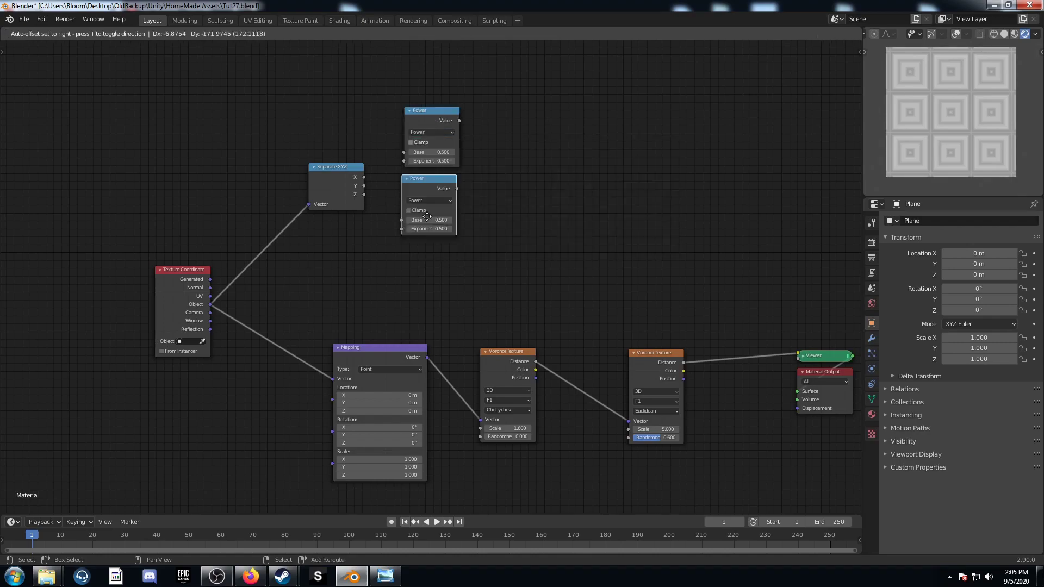
left_click(446, 270)
left_click(447, 291)
type("1")
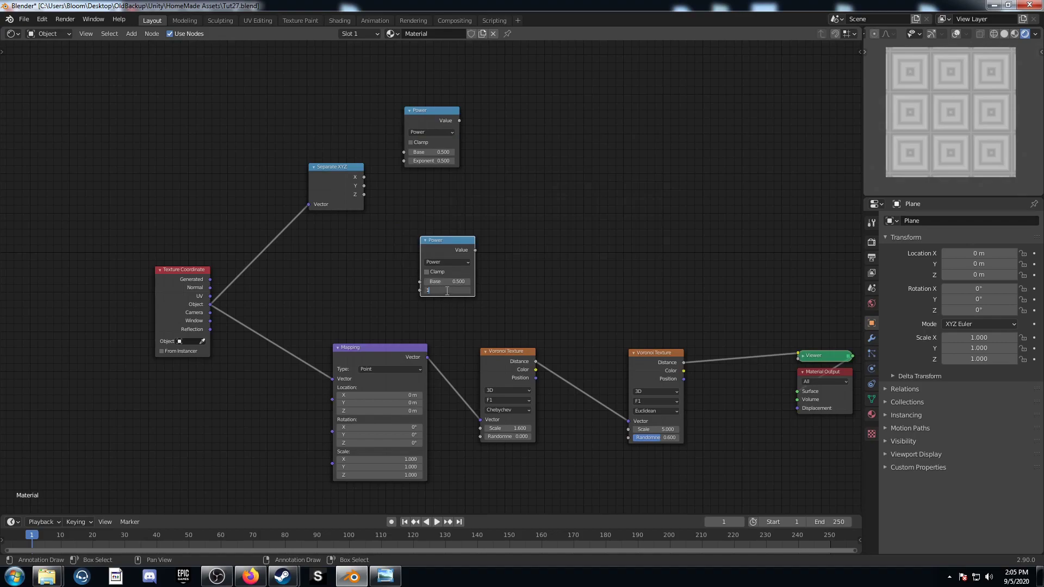
key("Return")
left_click(437, 162)
type("2")
key("Return")
Move the upper Power node higher, duplicate it just below, and set the copy's operation to Absolute
left_click_drag(438, 126, 449, 76)
key("shift+d")
left_click(460, 162)
left_click(459, 152)
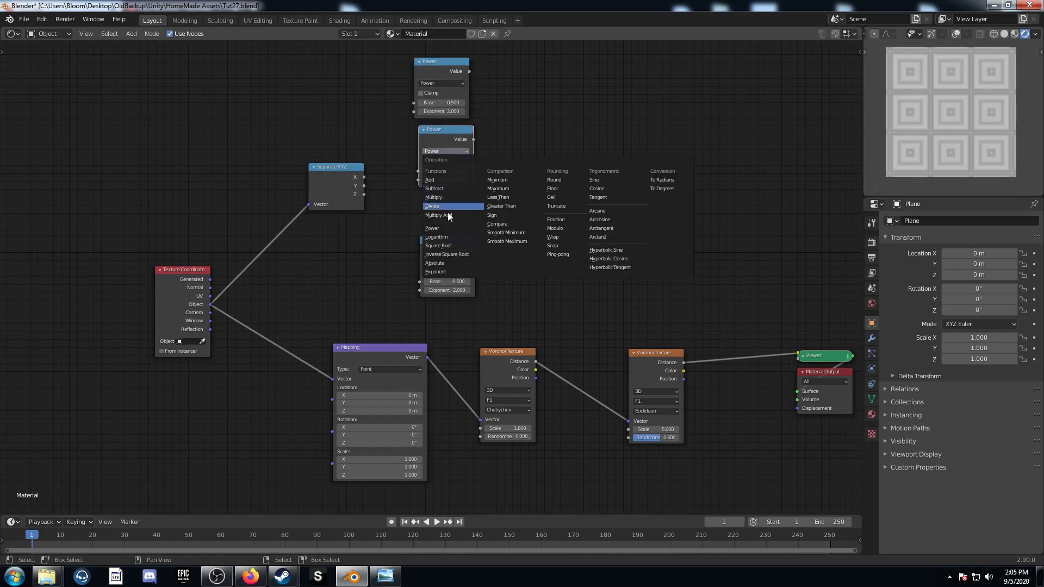
left_click(443, 263)
Move the lower Power node down and place a duplicate of the Absolute node above it
left_click_drag(452, 241, 456, 268)
left_click(446, 142)
key("shift+d")
left_click(456, 208)
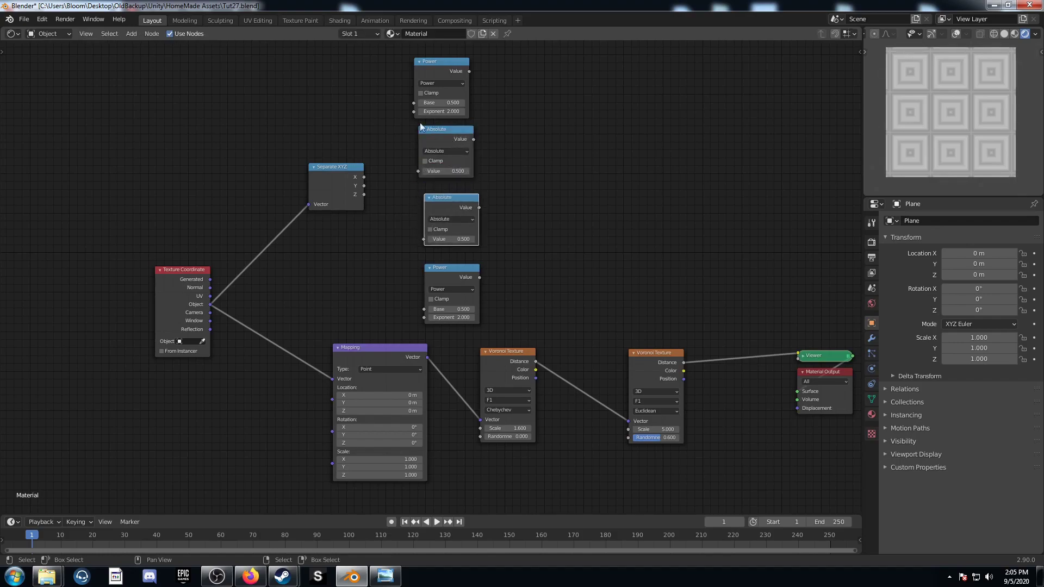
Connect Separate XYZ's X output to the upper Power and lower Absolute nodes, and Y to the upper Absolute and lower Power nodes
middle_click_drag(421, 127, 468, 145)
left_click_drag(412, 195, 463, 123)
left_click_drag(412, 204, 465, 188)
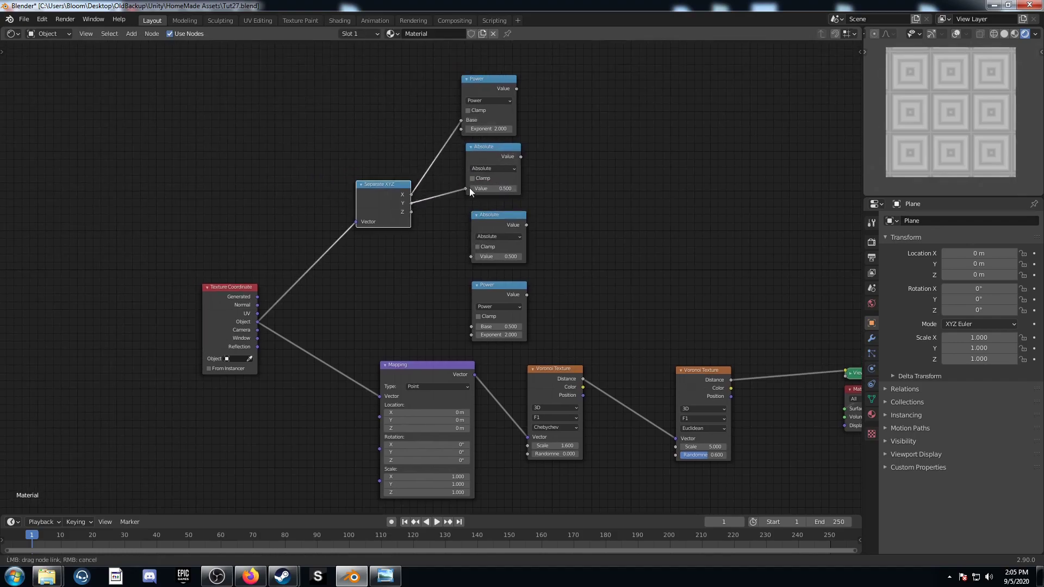
middle_click_drag(466, 199, 420, 166)
left_click_drag(364, 169, 426, 292)
Duplicate the upper Power node, set the copy to Add, and feed it the outputs of the upper Power and Absolute nodes
middle_click_drag(447, 107, 326, 190)
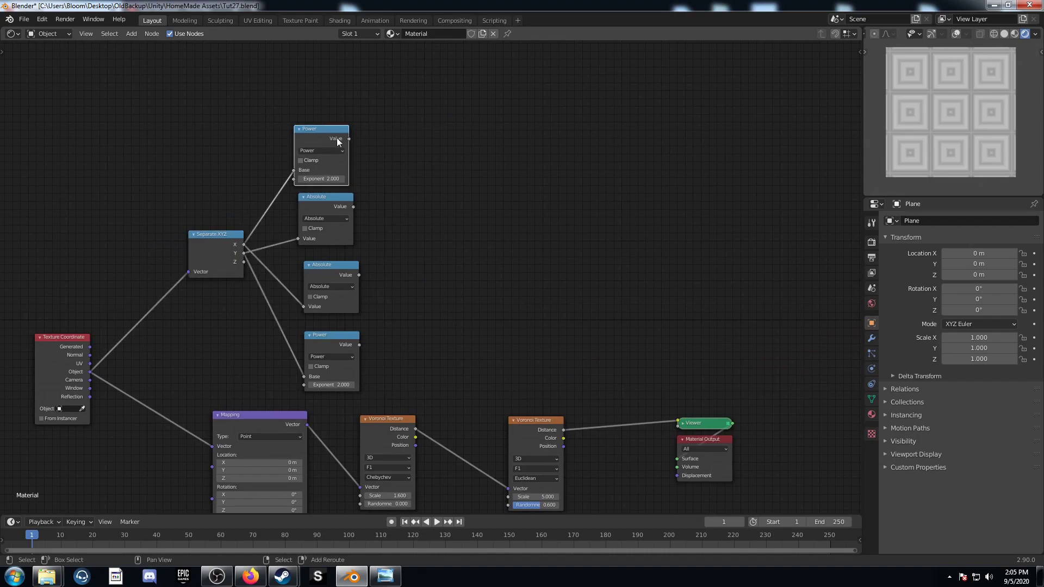
key("shift+d")
left_click(433, 170)
left_click(418, 182)
left_click(408, 212)
right_click_drag(323, 137, 409, 173, "alt")
right_click_drag(327, 218, 428, 162, "alt")
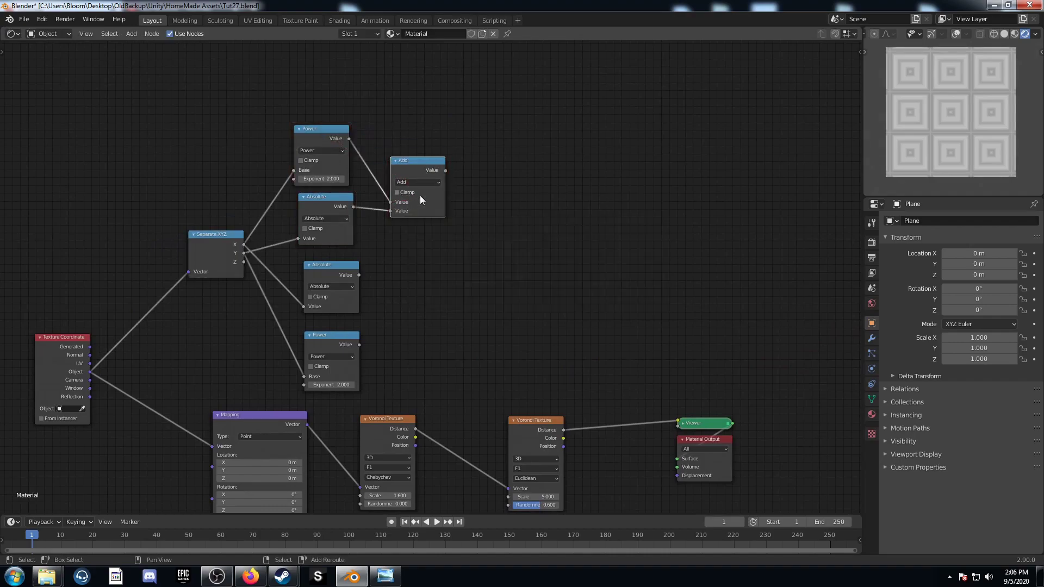
Duplicate the Add node below and feed it the outputs of the lower Absolute and Power nodes
key("shift+d")
left_click(444, 292)
right_click_drag(342, 280, 435, 307, "alt")
right_click_drag(322, 374, 435, 327, "alt")
Duplicate the Add node once more, connect both Add outputs into it, and preview its result through the Viewer
left_click(424, 173)
key("shift+d")
left_click(544, 211)
right_click_drag(436, 176, 539, 234, "alt")
right_click_drag(439, 306, 549, 256, "alt")
middle_click_drag(548, 257, 485, 270)
left_click(477, 216, "ctrl+shift")
Add a ColorRamp node and insert it between the final Add node and the Viewer
middle_click_drag(552, 266, 393, 225)
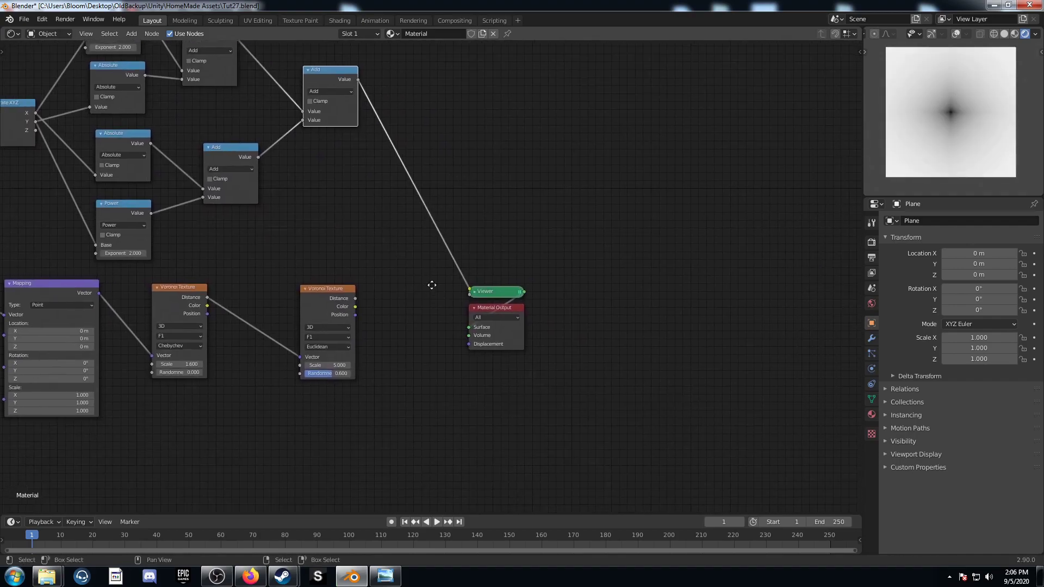
middle_click_drag(431, 284, 396, 285)
key("shift+a")
left_click(345, 246)
type("colo")
key("Down")
key("Return")
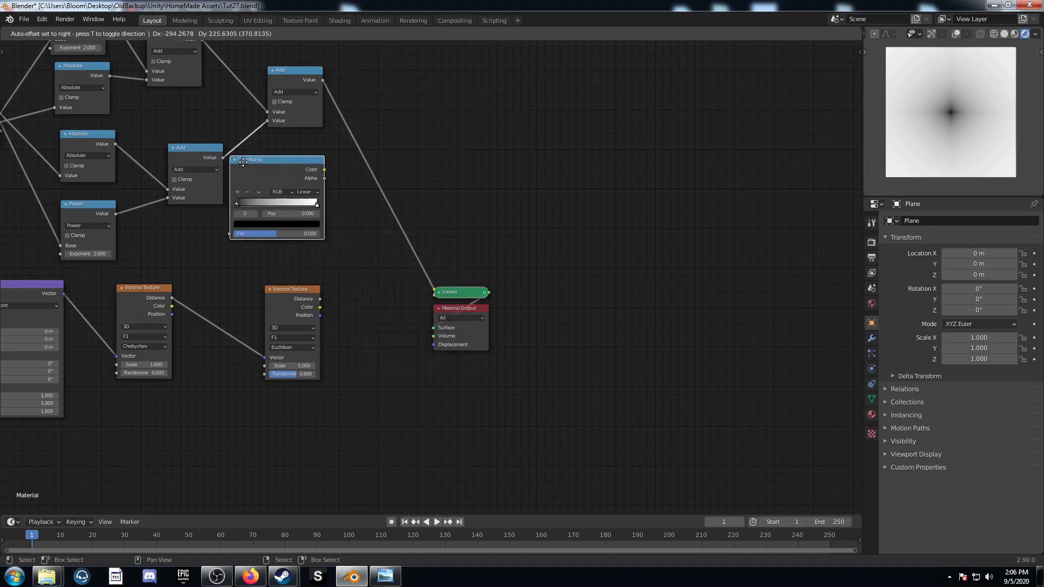
left_click(370, 138)
Insert a Math node after the ColorRamp and set its operation to Multiply
key("shift+a")
left_click(569, 203)
type("math")
key("Return")
left_click(460, 185)
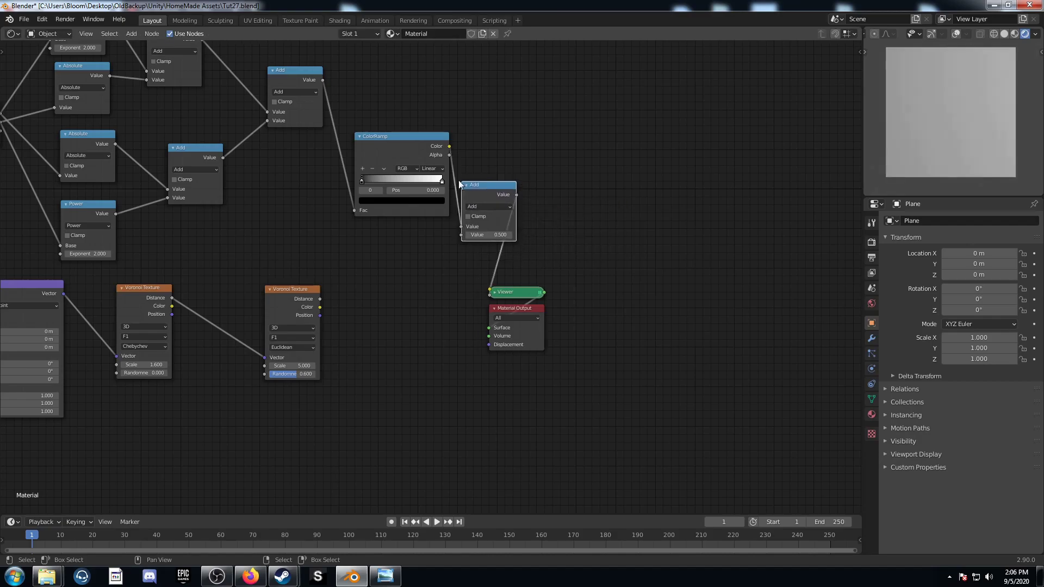
left_click(504, 206)
left_click(499, 253)
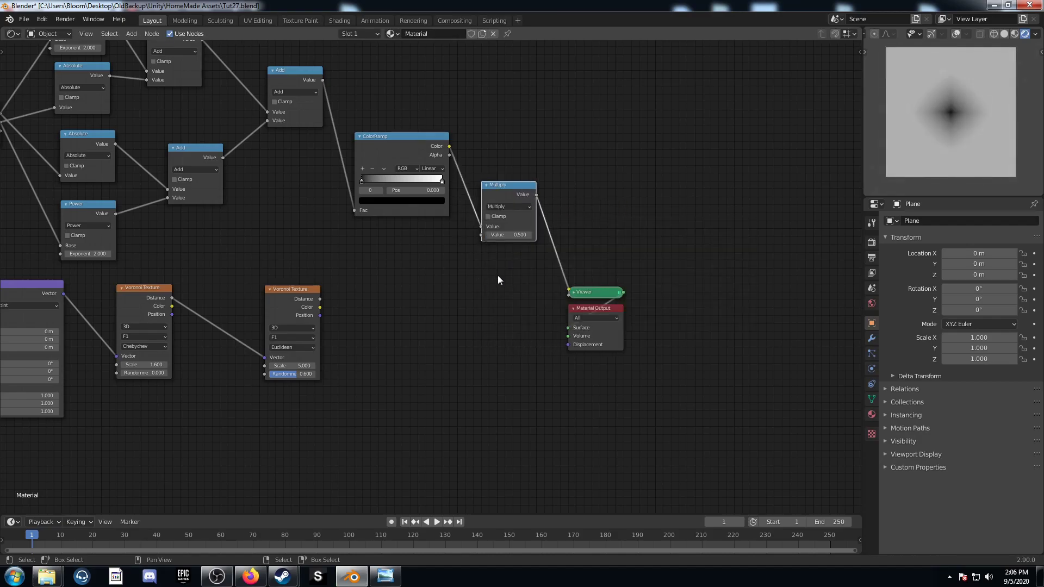
Set the Multiply value to 7.5, connect its output to the second Voronoi Texture's Scale, and preview that Voronoi
left_click(507, 234)
key("Return")
middle_click_drag(527, 243, 487, 219)
left_click_drag(496, 171, 224, 341)
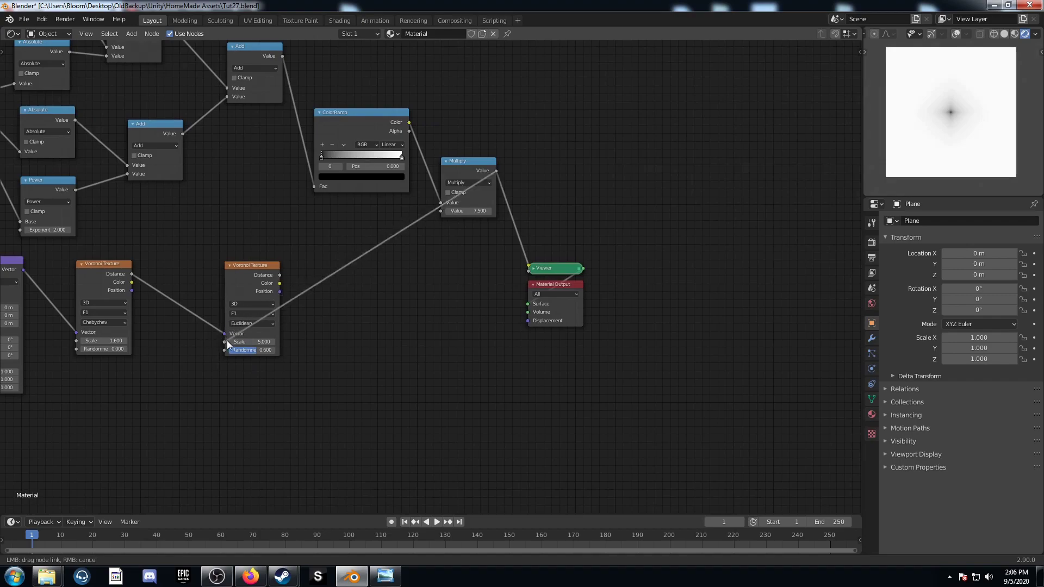
left_click(235, 288, "ctrl+shift")
Insert a Mix node between the second Voronoi Texture and the Viewer, and chain a duplicate of it behind
key("shift+a")
left_click(400, 350)
type("mix")
key("Return")
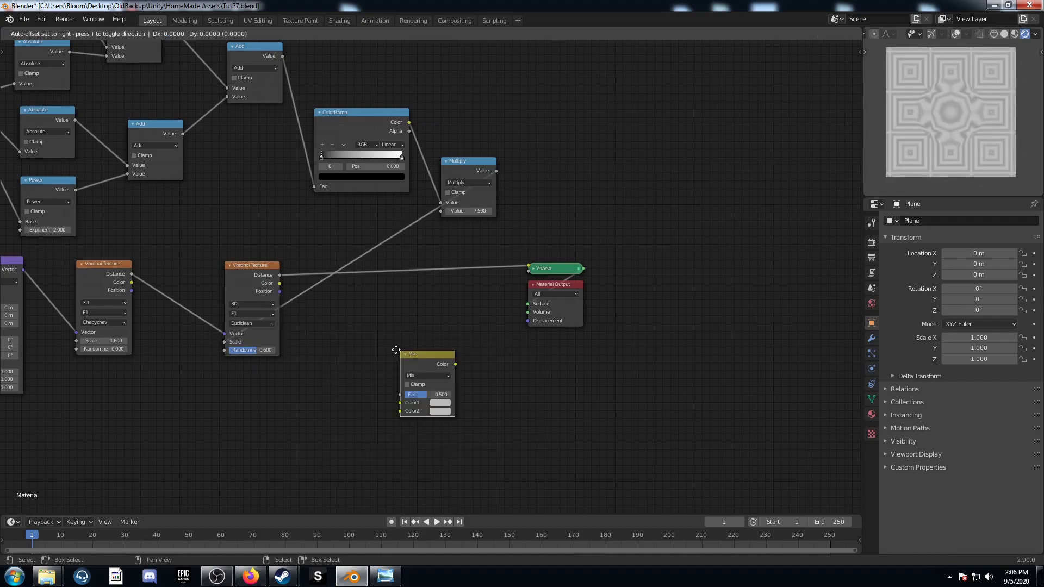
left_click(410, 261)
key("shift+d")
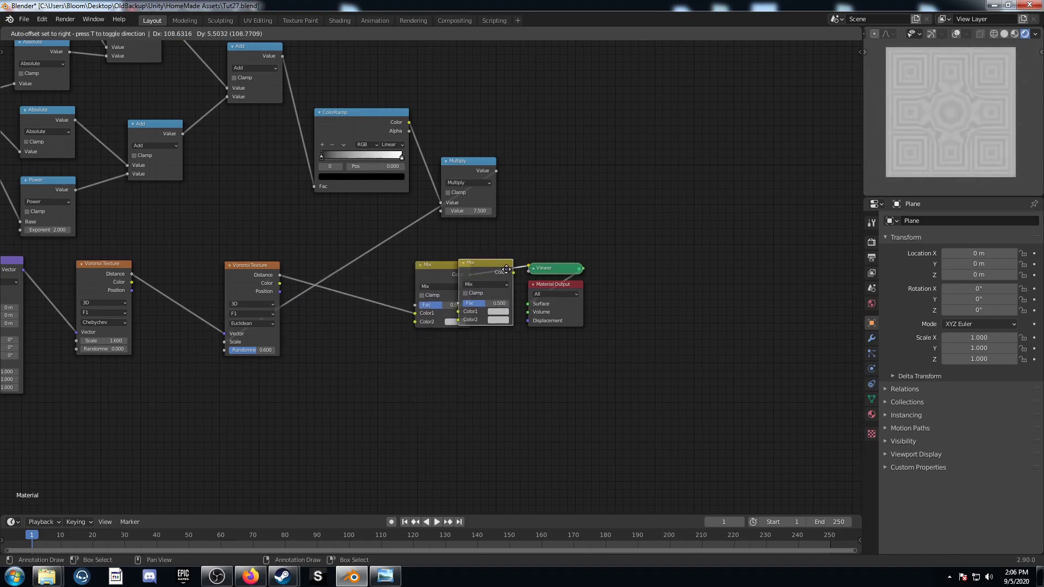
left_click(492, 267)
Set the first Mix node to Color Burn and make its Color2 black
left_click(447, 286)
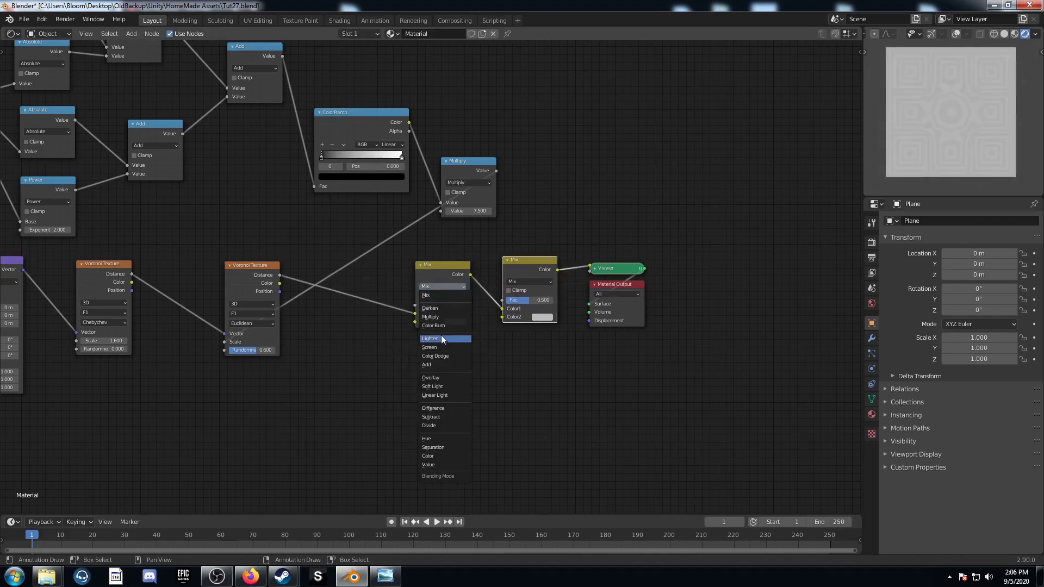
left_click(445, 326)
left_click(452, 321)
scroll(468, 261, "down", 8)
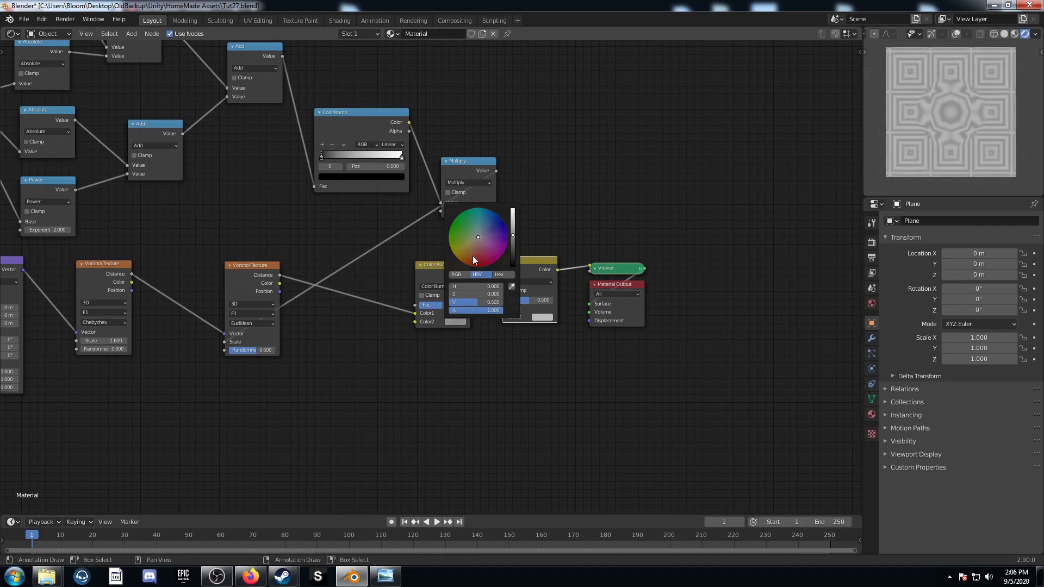
Set the second Mix node to Color Dodge and make its Color2 white
left_click(532, 282)
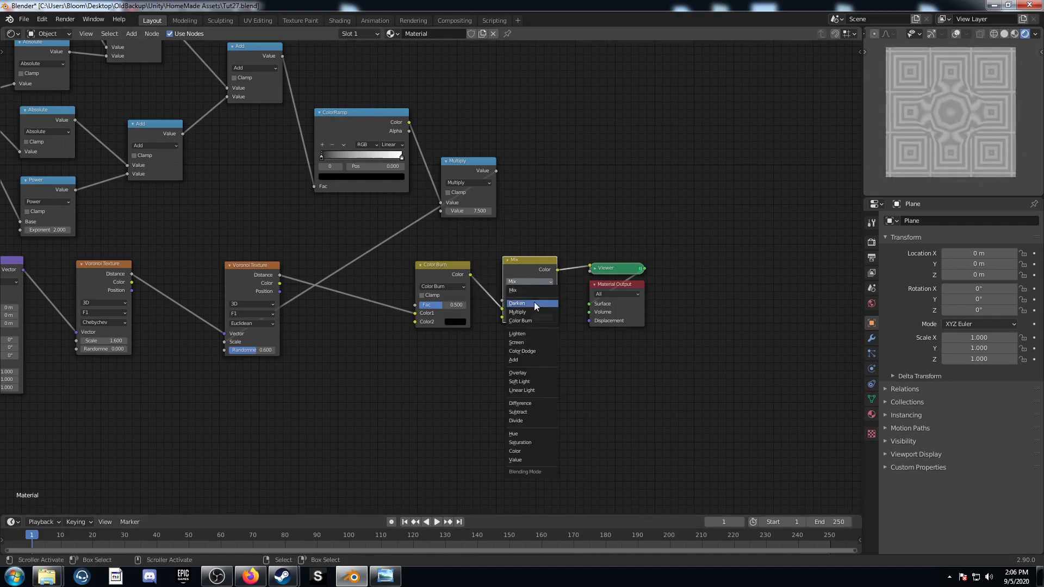
left_click(533, 352)
left_click(544, 317)
scroll(553, 220, "up", 6)
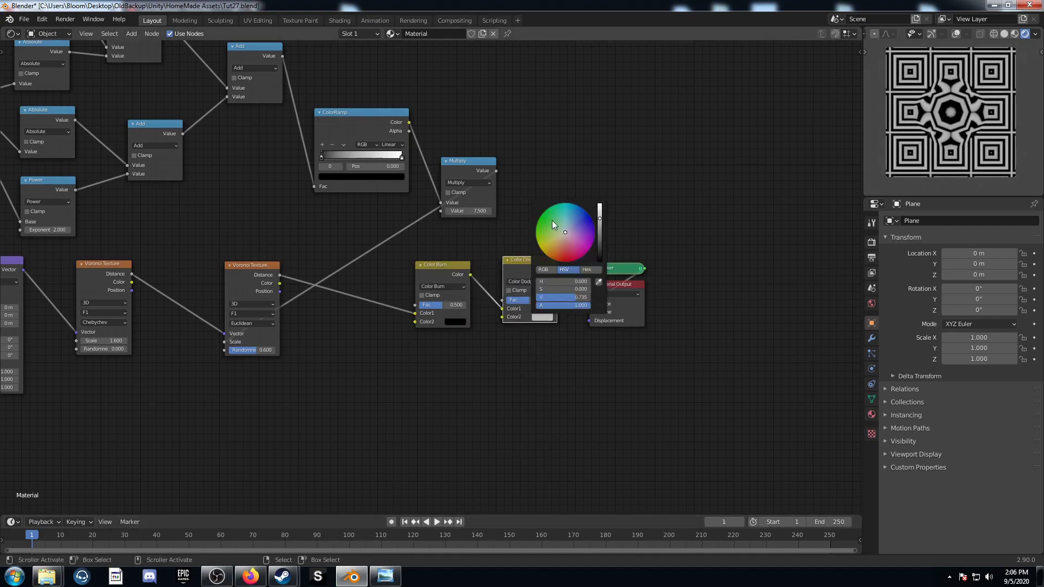
Set the factor to 0.4 on the Color Burn node and 1.0 on the Color Dodge node
double_click(441, 305)
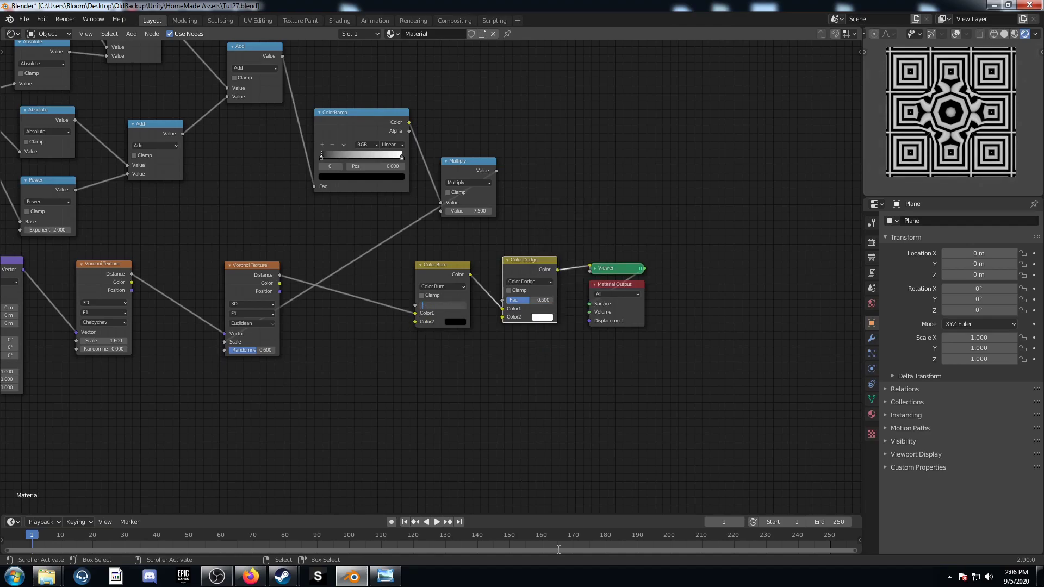
type("0.4")
key("Return")
left_click_drag(533, 300, 565, 300)
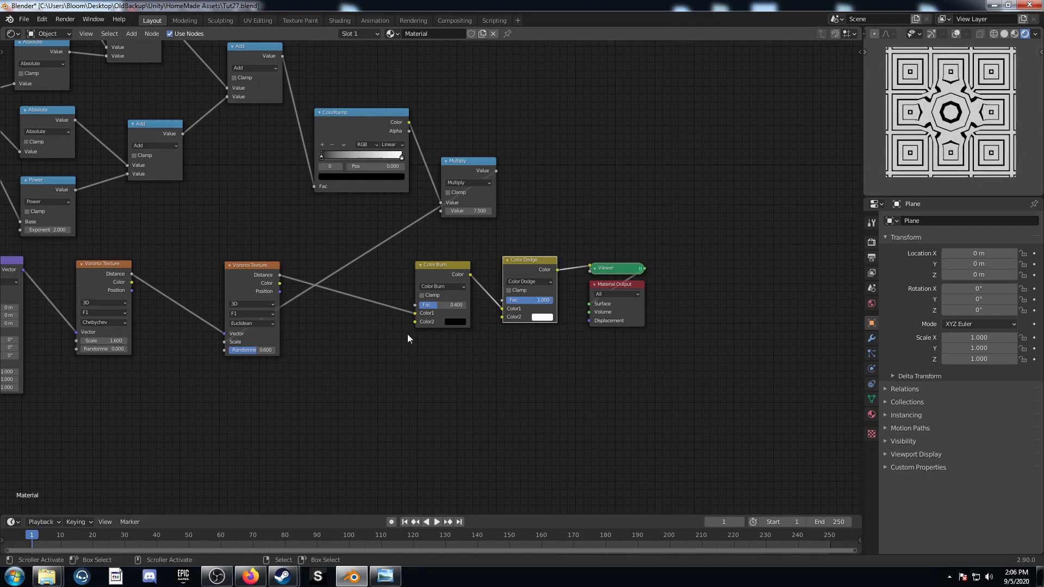
scroll(394, 326, "up", 5, "ctrl")
key("ctrl+space")
key("Home")
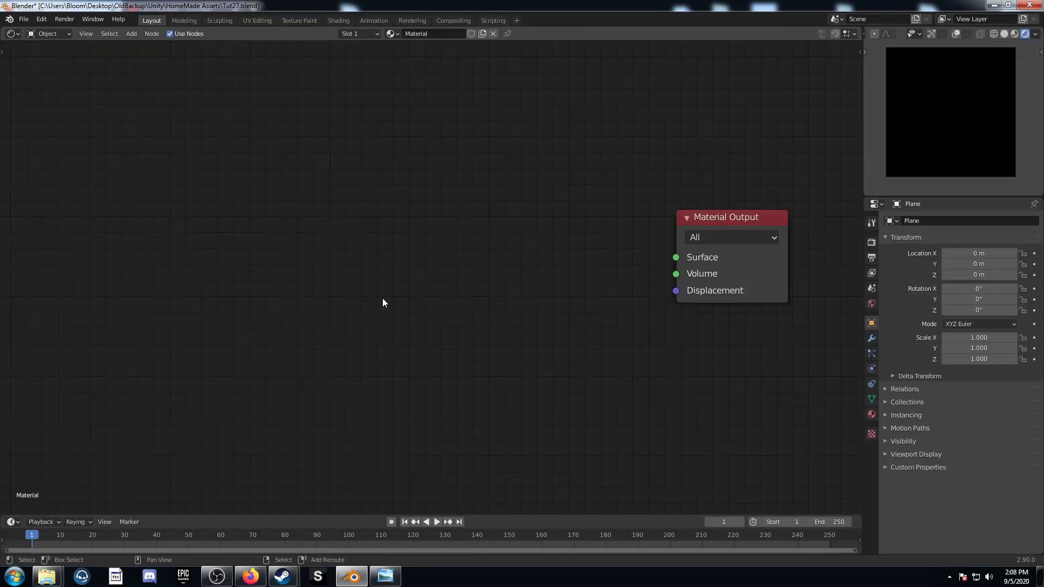
Add a Voronoi Texture node to the empty material and set its Randomness to 0.6
key("shift+a")
left_click(383, 298)
type("voro")
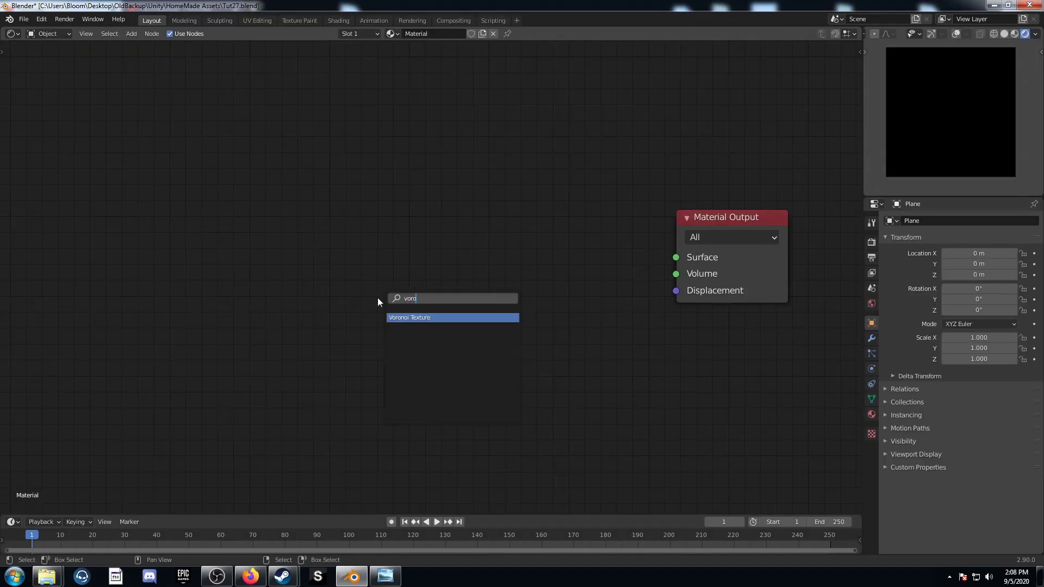
key("Return")
left_click(341, 256)
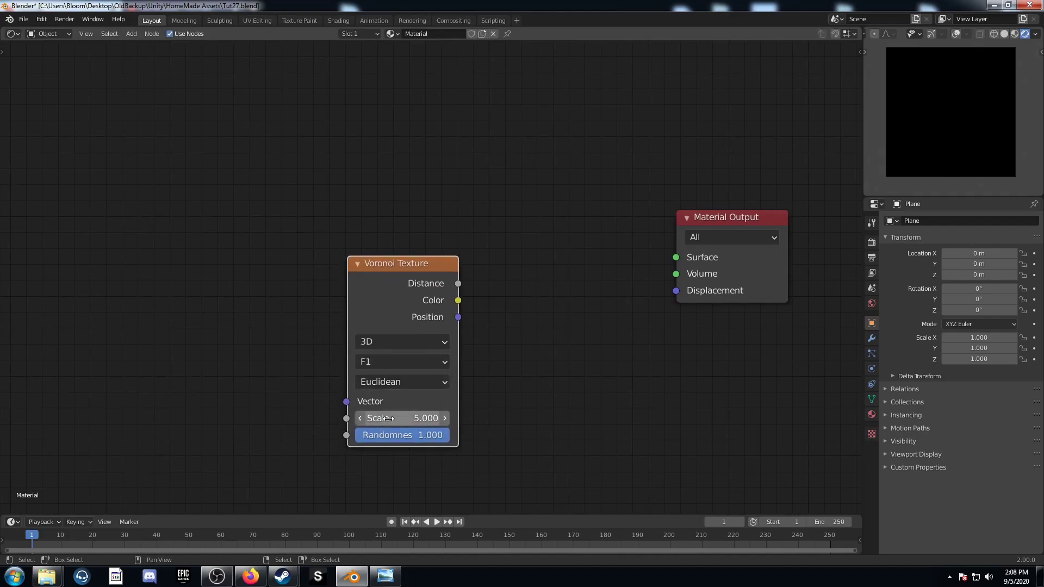
middle_click_drag(383, 400, 420, 373)
left_click(455, 399)
type(".6")
key("Return")
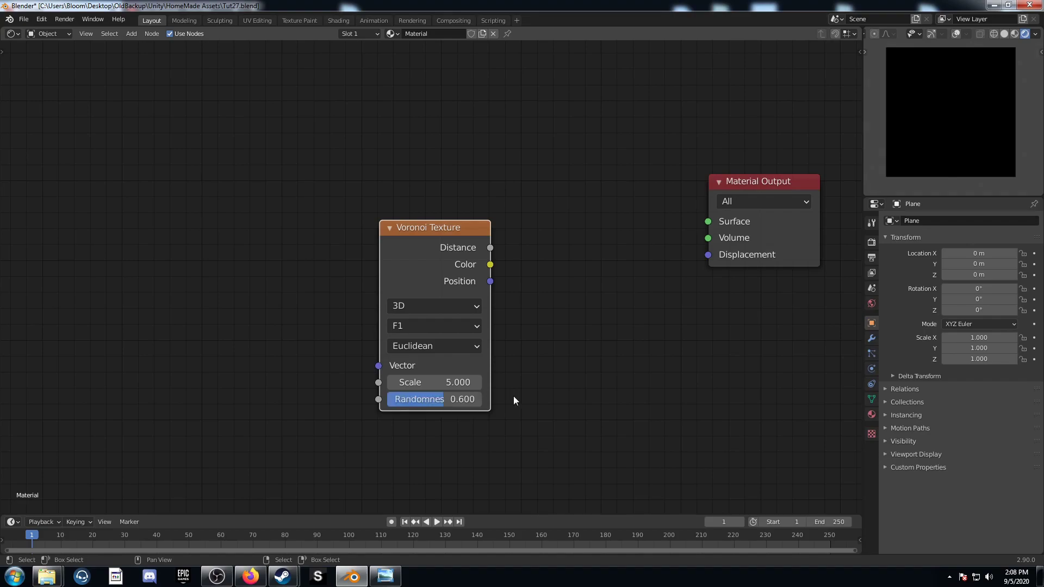
Reposition the Voronoi Texture node and preview its Distance output through the Viewer
scroll(513, 396, "down", 2)
middle_click_drag(419, 246, 483, 284)
left_click_drag(484, 285, 487, 212)
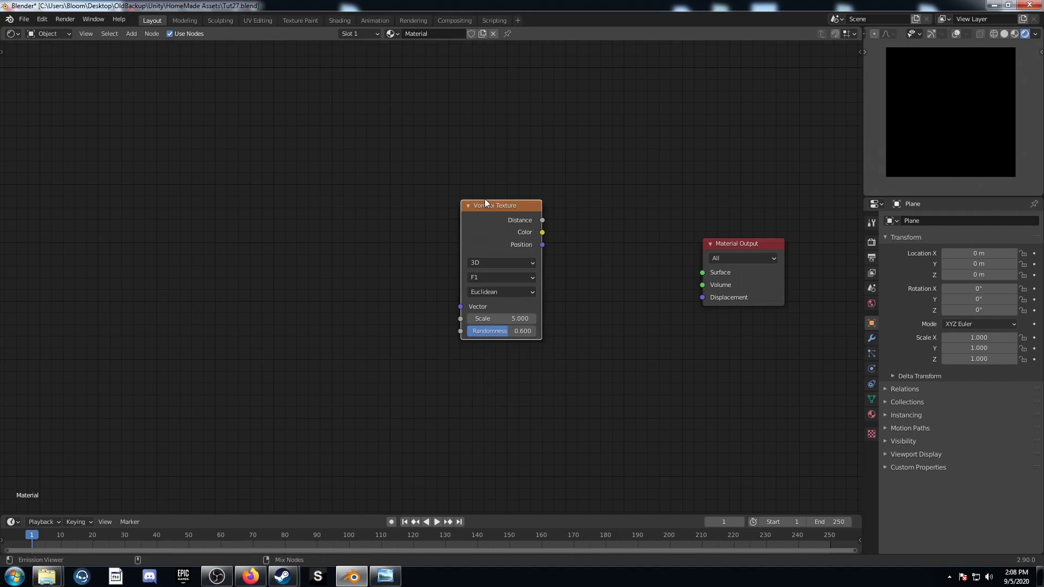
left_click(501, 200, "ctrl+shift")
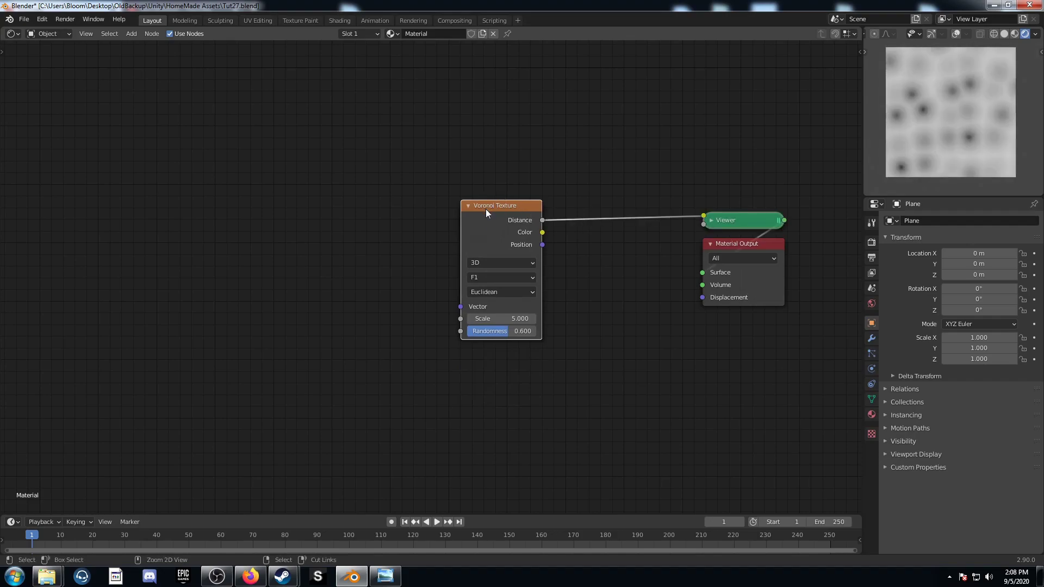
Add Texture Coordinate and Mapping nodes before the Voronoi Texture, using the Object coordinates, and spread the nodes apart
key("ctrl+t")
left_click_drag(406, 224, 449, 209)
middle_click_drag(441, 289, 473, 350)
left_click_drag(385, 245, 124, 284)
left_click_drag(238, 263, 240, 327)
middle_click_drag(531, 285, 578, 219)
Duplicate the Voronoi Texture twice and connect the upper copy's Distance to the original's Vector input
left_click(724, 174)
key("shift+d")
left_click(446, 193)
key("shift+d")
left_click(498, 384)
left_click_drag(522, 195, 697, 272)
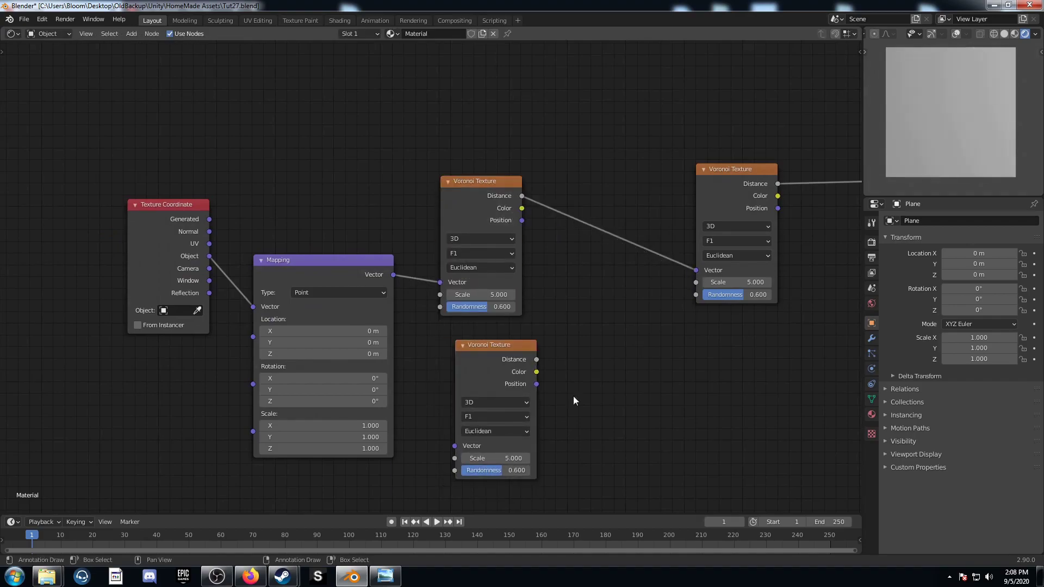
Combine the two duplicate Voronoi Textures in a Mix node feeding the last one, and connect Mapping to the lower copy's Vector
key("Home")
right_click_drag(424, 111, 449, 238, "ctrl+shift")
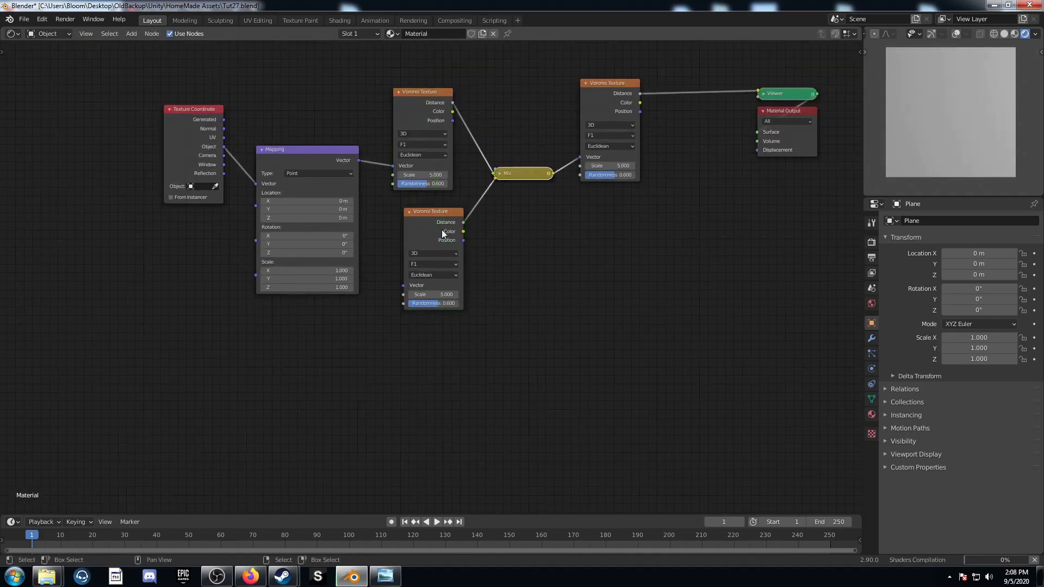
left_click_drag(359, 161, 404, 285)
scroll(479, 305, "up", 2)
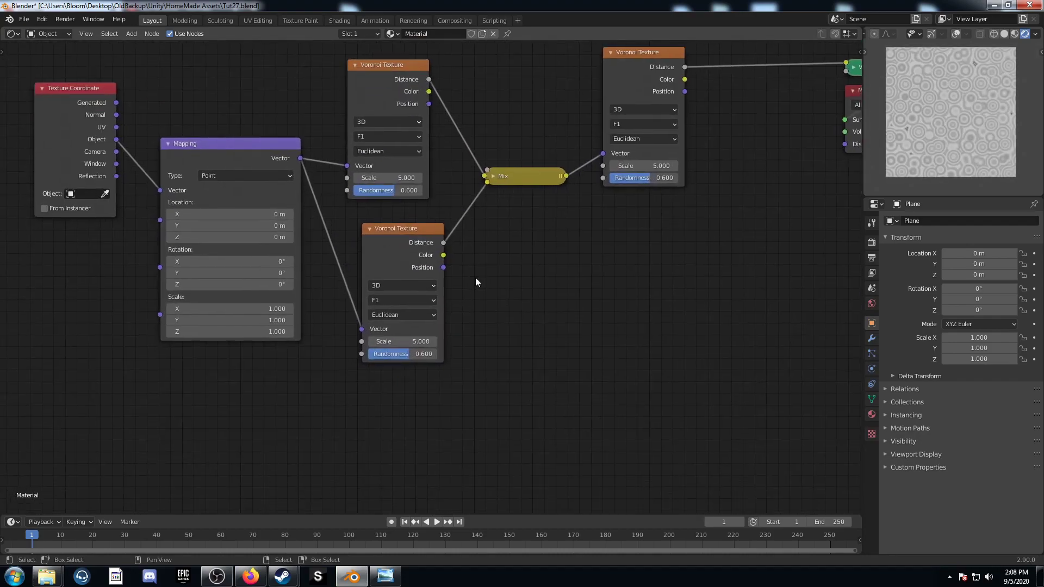
left_click(492, 176)
middle_click_drag(476, 347, 463, 286)
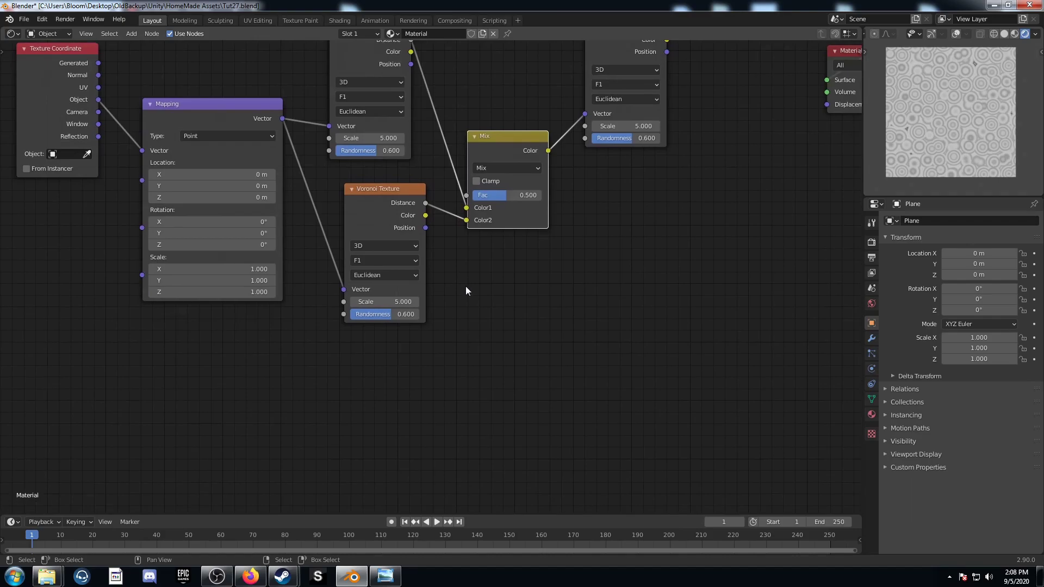
Set the Mix node's factor to 0.25 and its blending mode to Multiply
left_click(503, 196)
key("BackSpace")
type(".25")
key("Return")
left_click(524, 169)
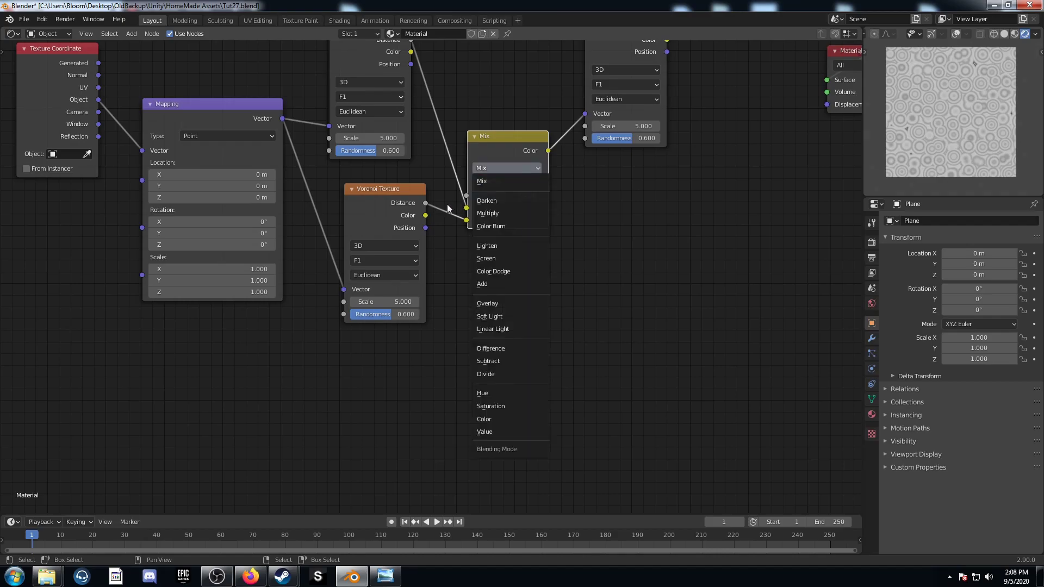
left_click(487, 213)
middle_click_drag(478, 246, 524, 333)
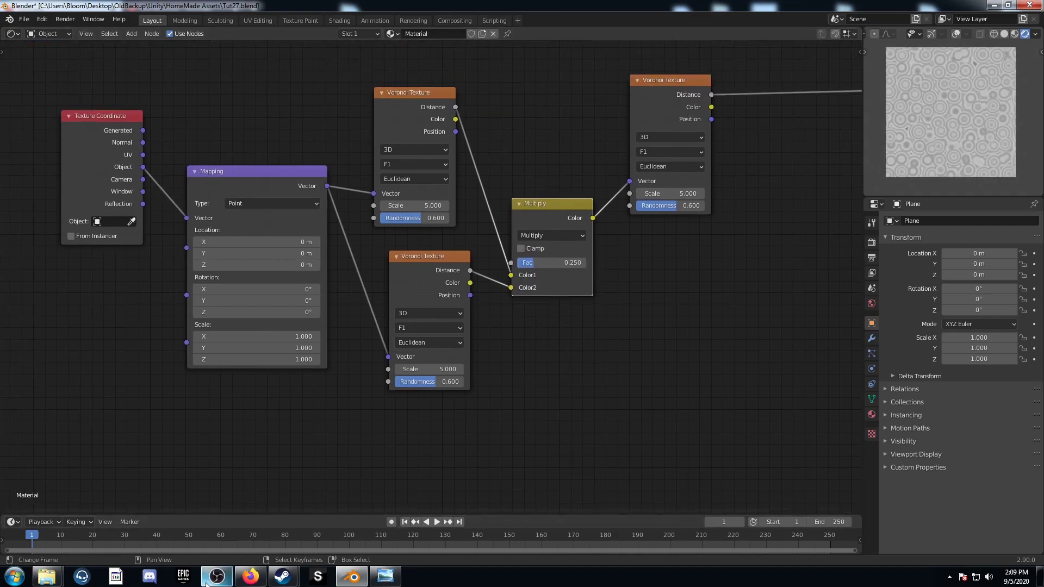
Set the upper Voronoi Texture before the Multiply node to F2 with Scale 1.3 and Randomness 0
scroll(381, 357, "up", 2)
left_click(397, 186)
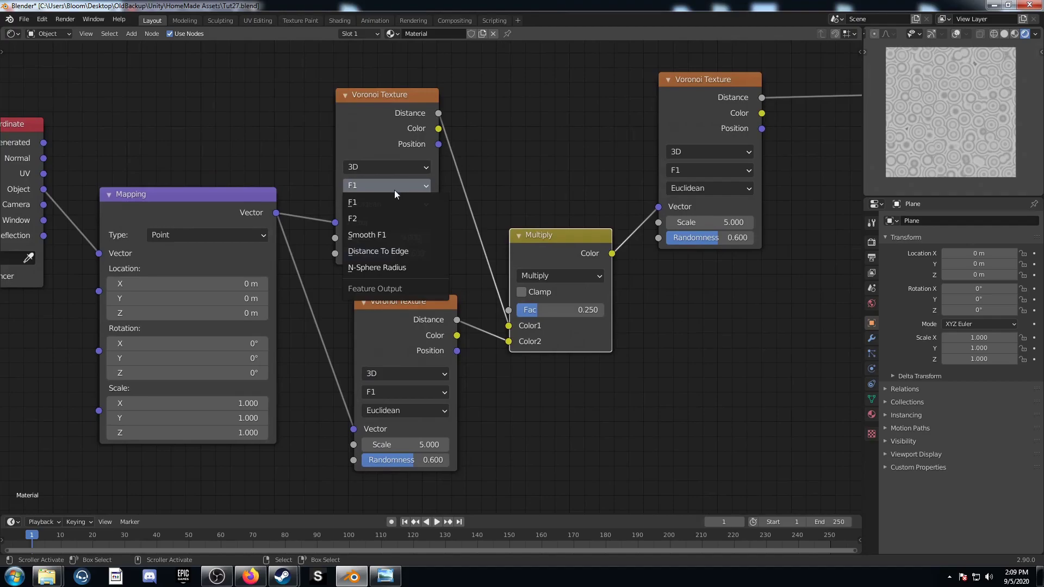
left_click(392, 217)
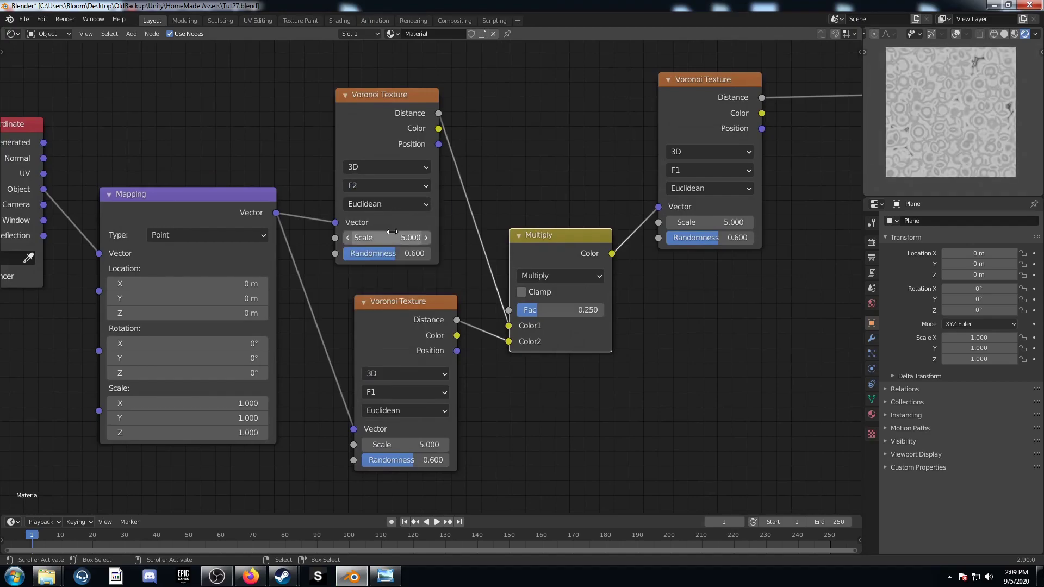
left_click(397, 236)
type(".")
type(".3")
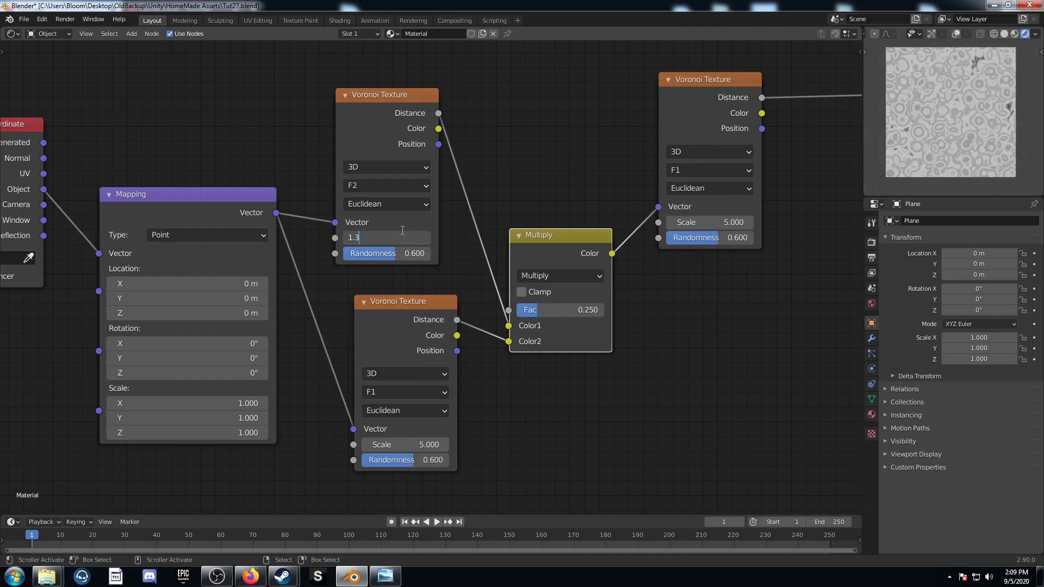
key("Tab")
type("0")
key("Return")
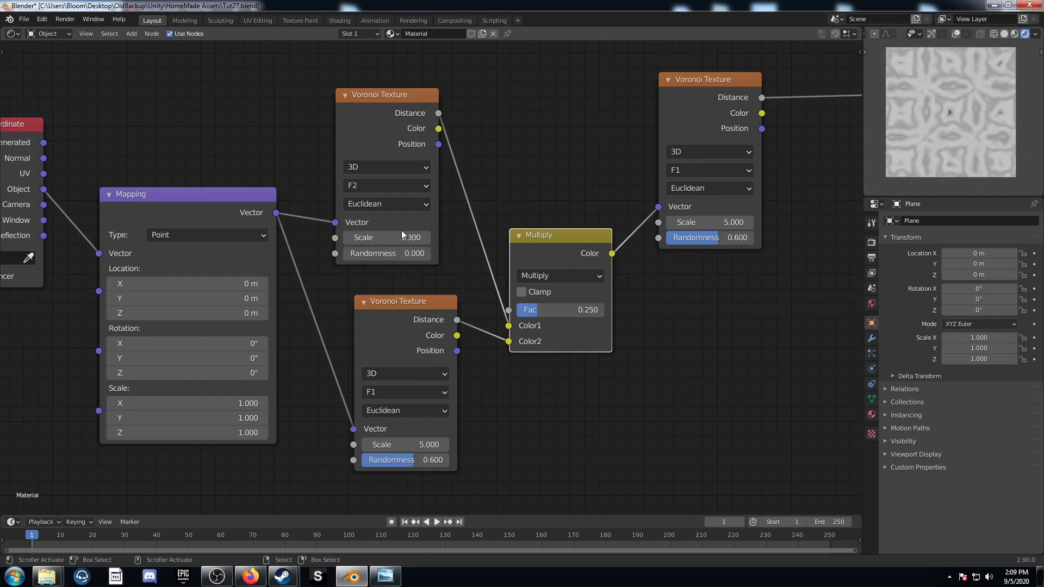
Set the lower Voronoi Texture to Minkowski distance with Scale 1.6, Exponent 0.7 and Randomness 0
left_click(396, 411)
left_click(391, 473)
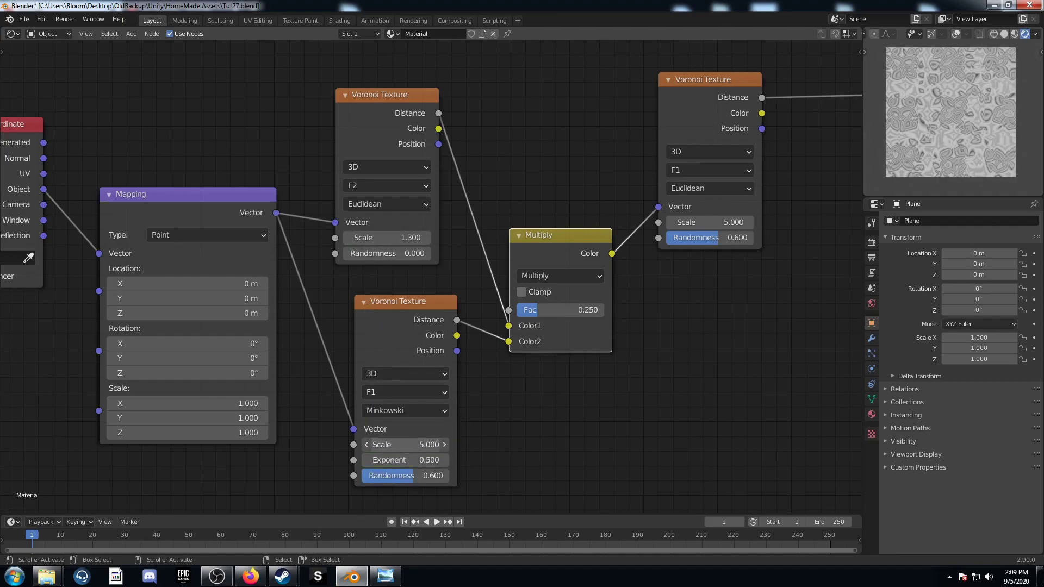
left_click(400, 445)
type("1")
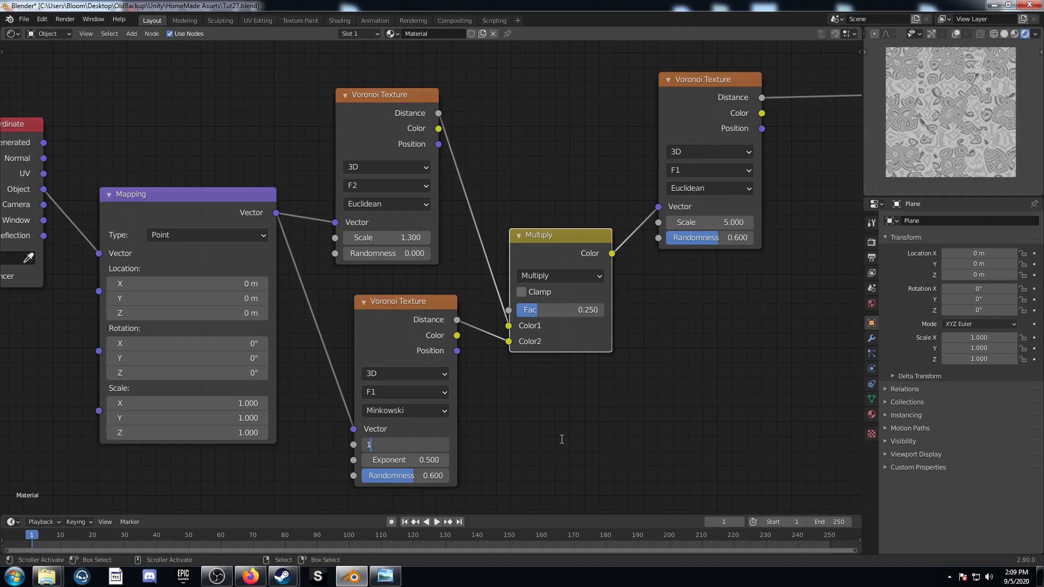
type(".6")
key("Tab")
type(".")
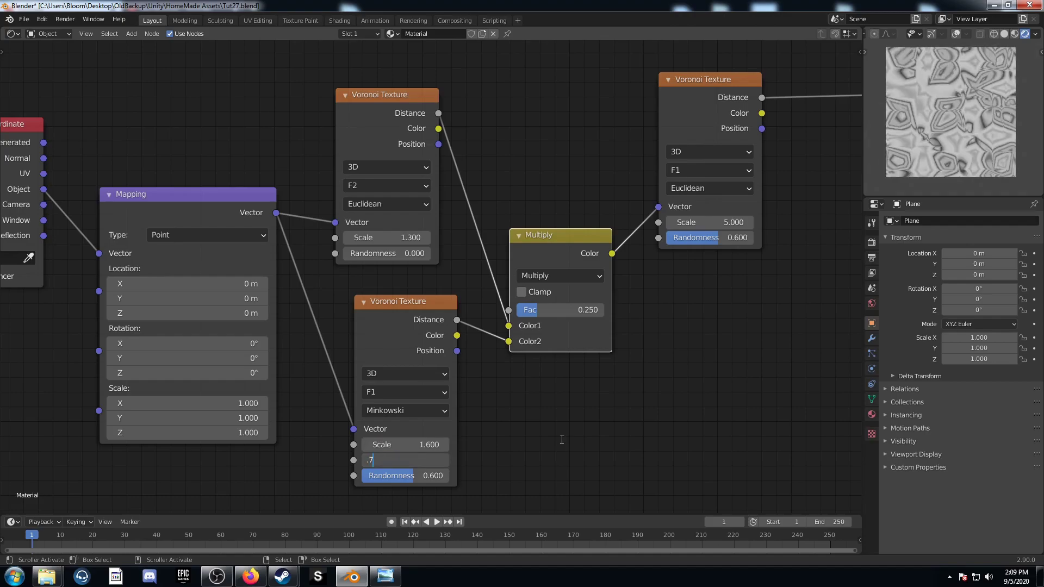
key("Tab")
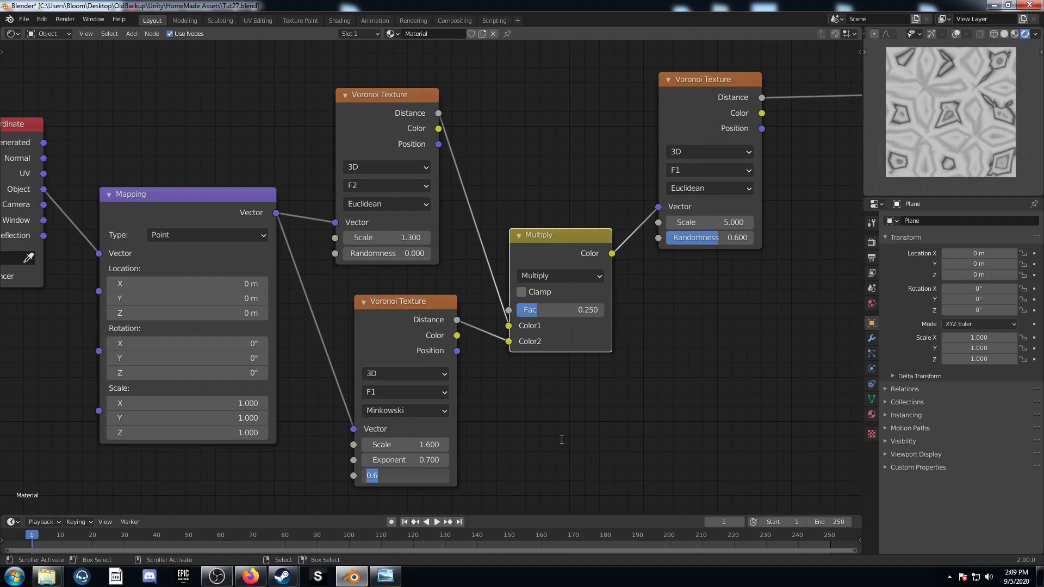
type("0")
key("Return")
Add a Separate XYZ node above the Mapping node and feed it the Texture Coordinate's Object output
scroll(80, 215, "down", 4)
middle_click_drag(80, 215, 116, 372)
key("shift+a")
left_click(244, 235)
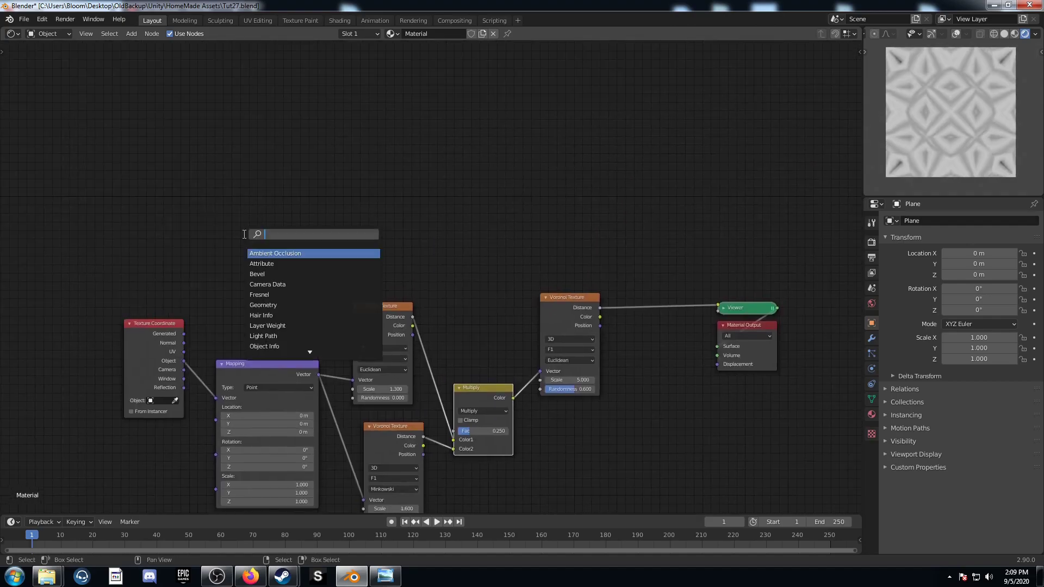
type("se")
key("Down")
key("Down")
key("Down")
key("Down")
key("Down")
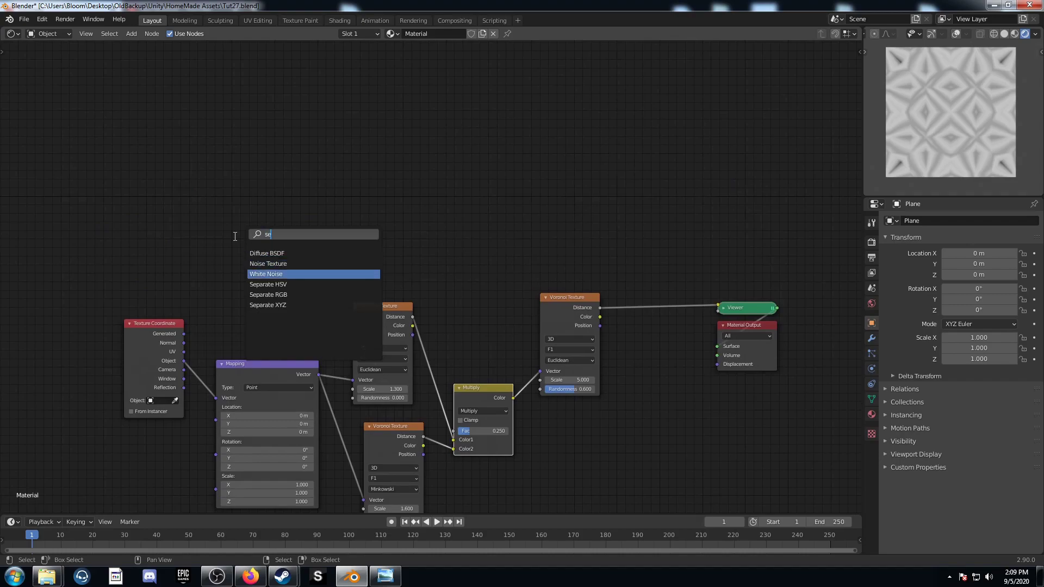
key("Return")
left_click(236, 181)
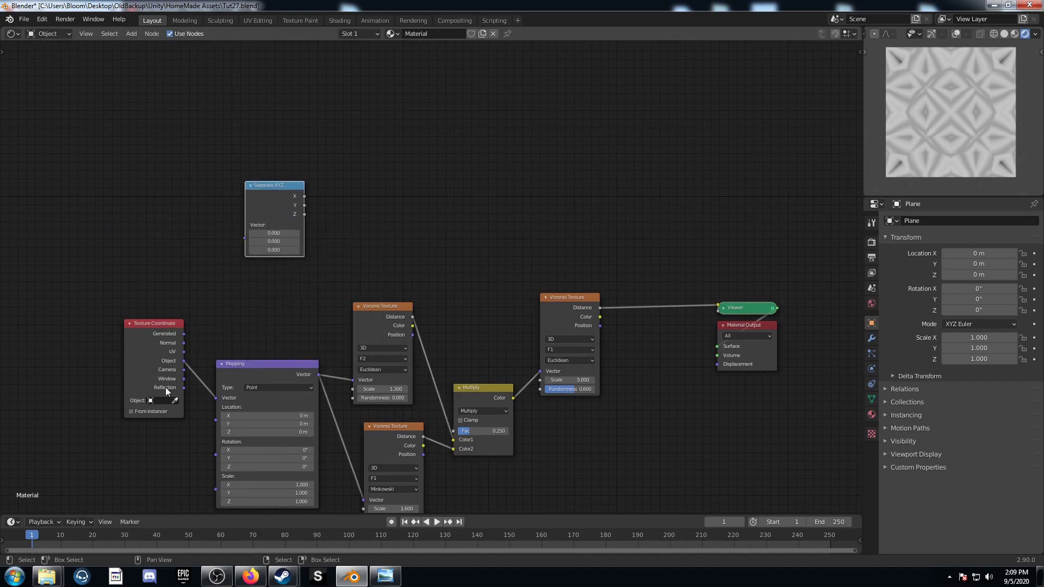
left_click_drag(183, 366, 247, 240)
Add a Math node set to Absolute and connect Separate XYZ's X output to it
middle_click_drag(344, 197, 289, 236)
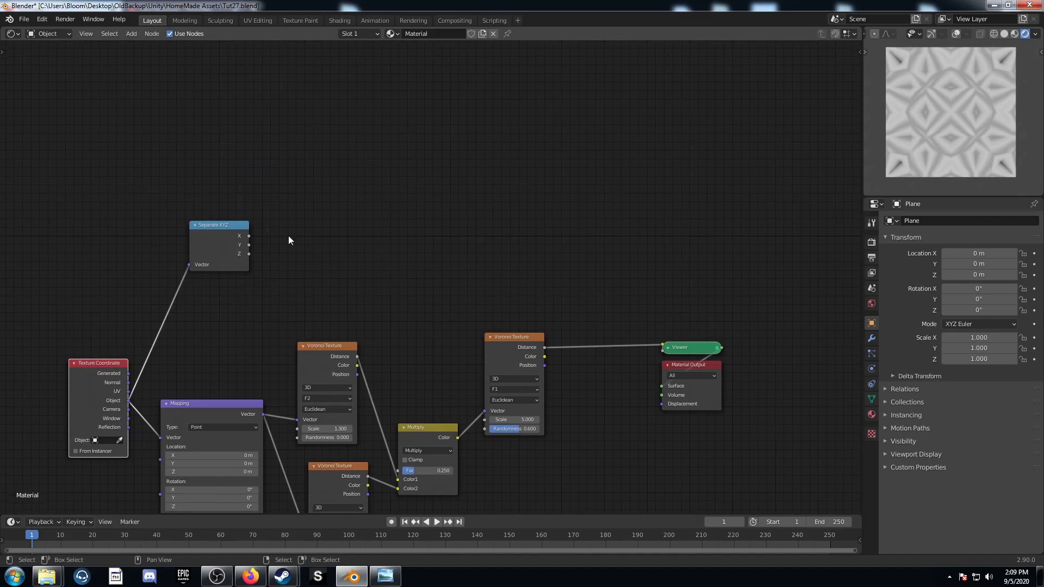
key("shift+a")
left_click(317, 203)
type("add")
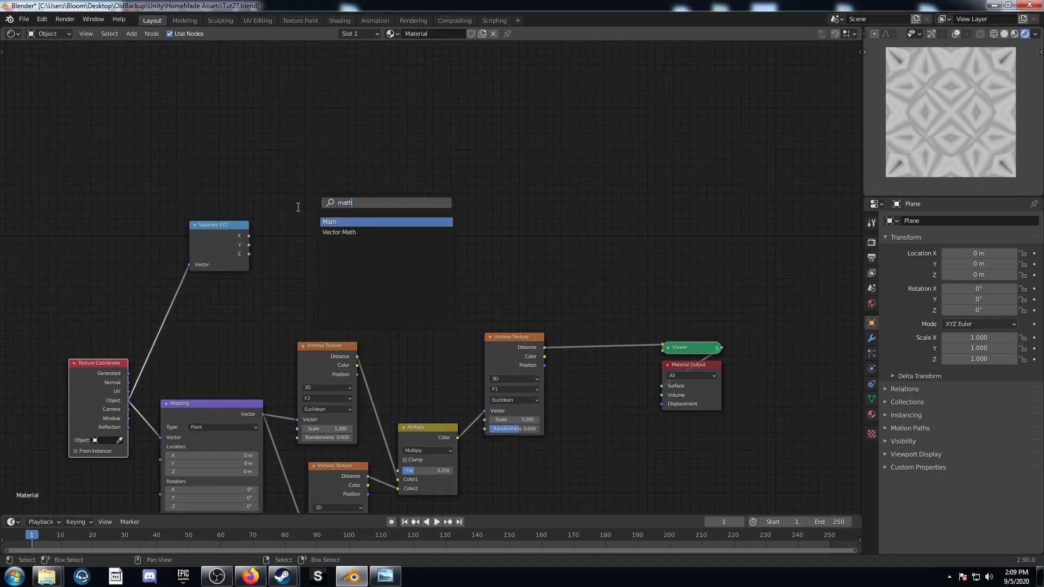
key("Return")
left_click(318, 165)
left_click(319, 169)
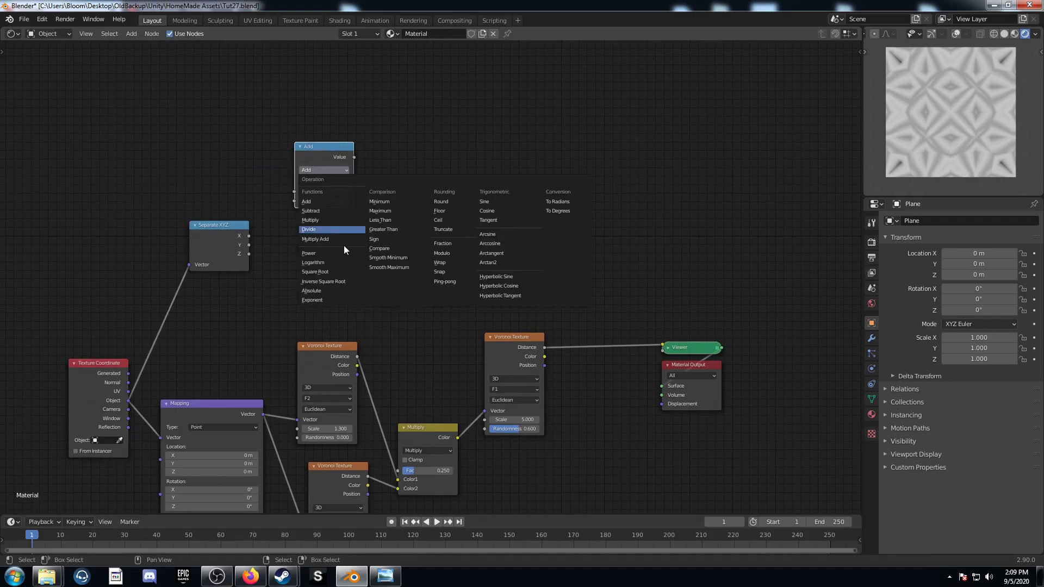
left_click(334, 289)
left_click_drag(247, 236, 297, 191)
Duplicate the Absolute node below the original and connect Separate XYZ's Y output to the copy
key("shift+d")
left_click(317, 245)
left_click_drag(248, 245, 286, 284)
Duplicate the upper Absolute node as an Add node summing both Absolute outputs, and preview its result
left_click(327, 152)
key("shift+d")
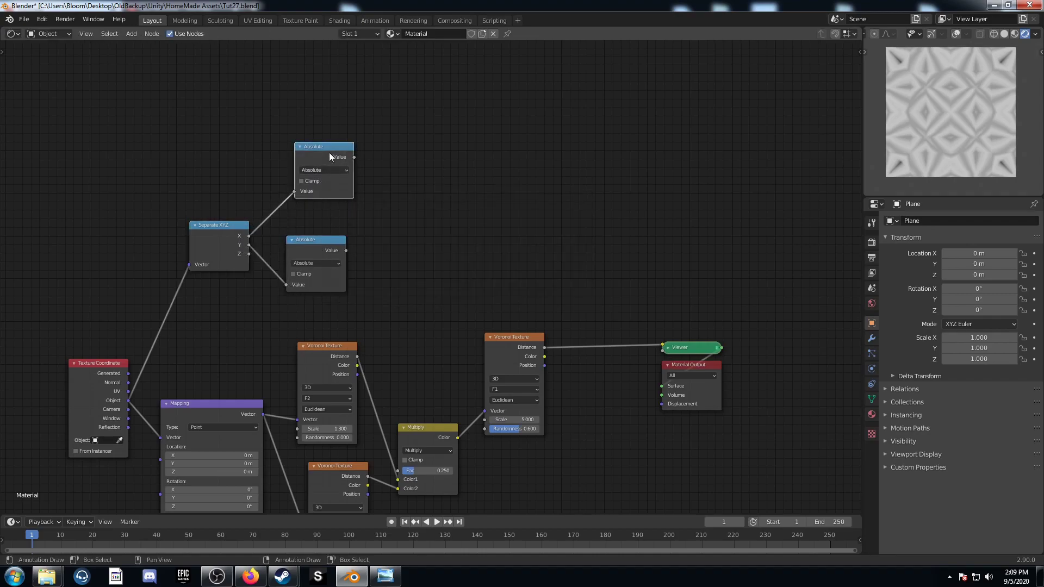
left_click(408, 182)
left_click(390, 197)
left_click(401, 232)
left_click_drag(354, 157, 373, 231)
left_click(403, 181, "ctrl+shift")
Insert a ColorRamp on the link between the Add node and the Viewer
key("shift+a")
left_click(548, 214)
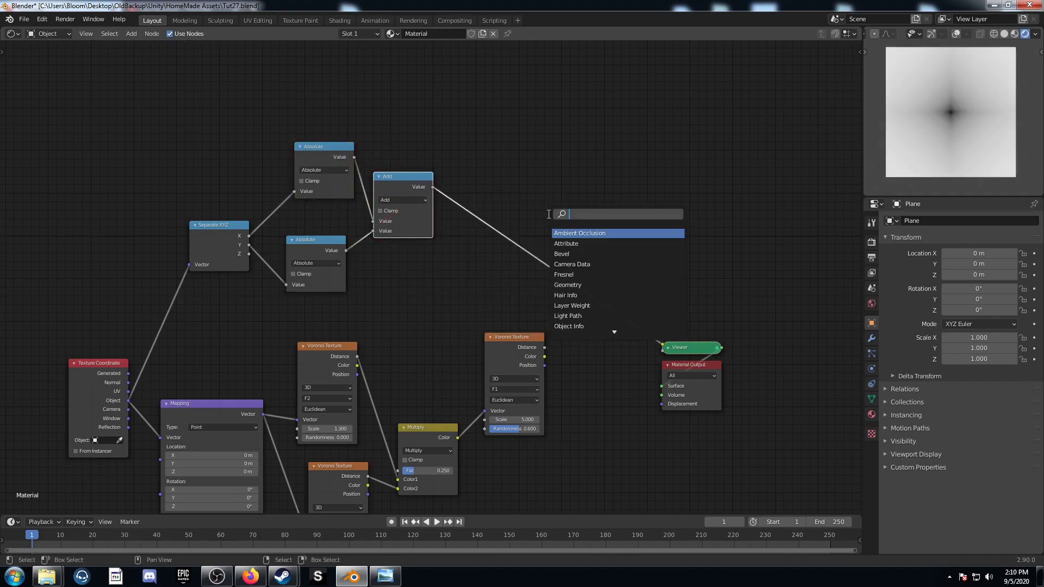
type("colorr")
key("Return")
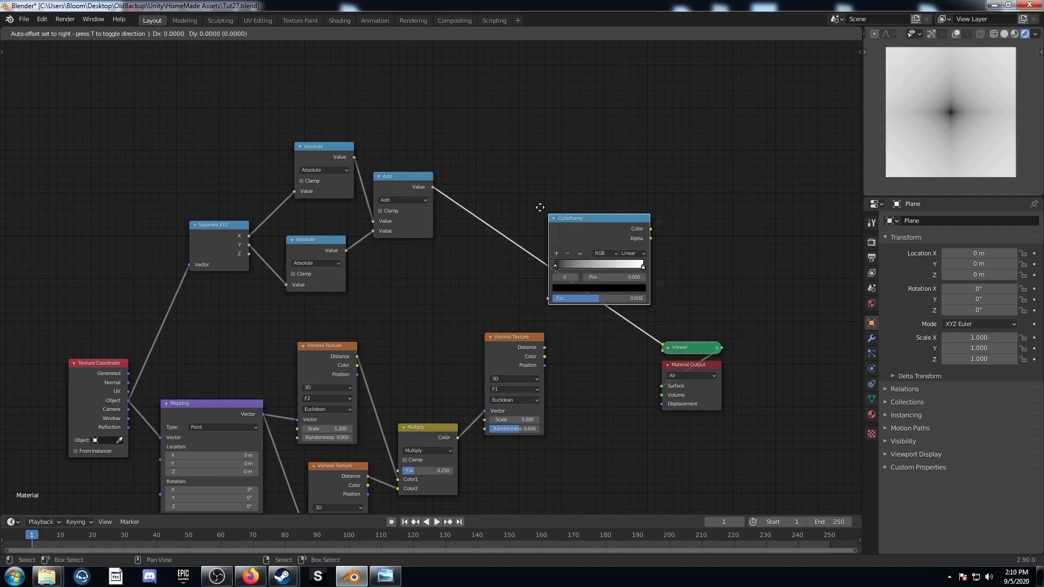
left_click(468, 154)
Insert a Math node between the ColorRamp and the Viewer and set it to Multiply
key("shift+a")
left_click(701, 174)
type("m")
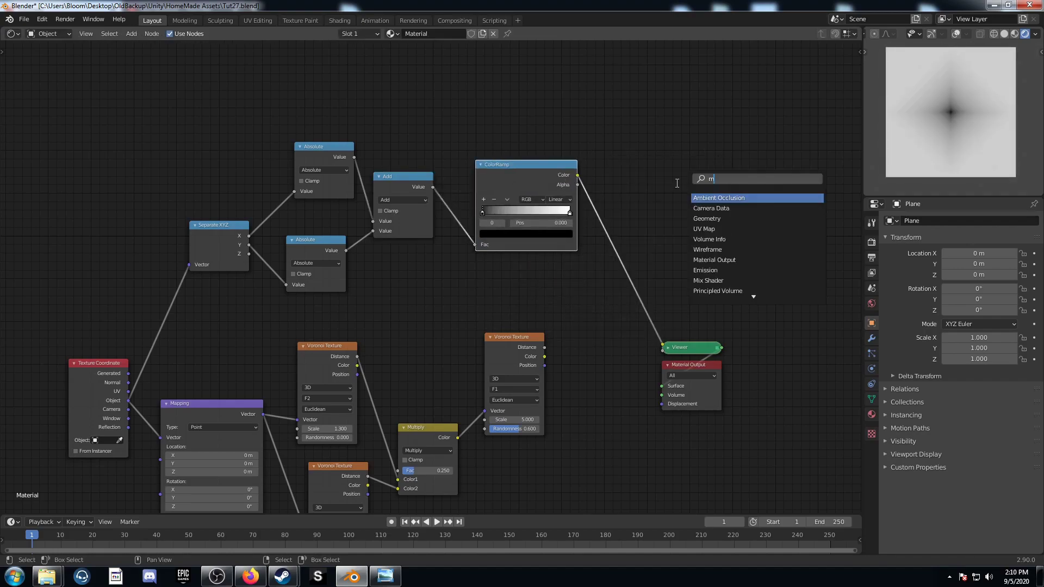
type("ath")
key("Return")
left_click(627, 231)
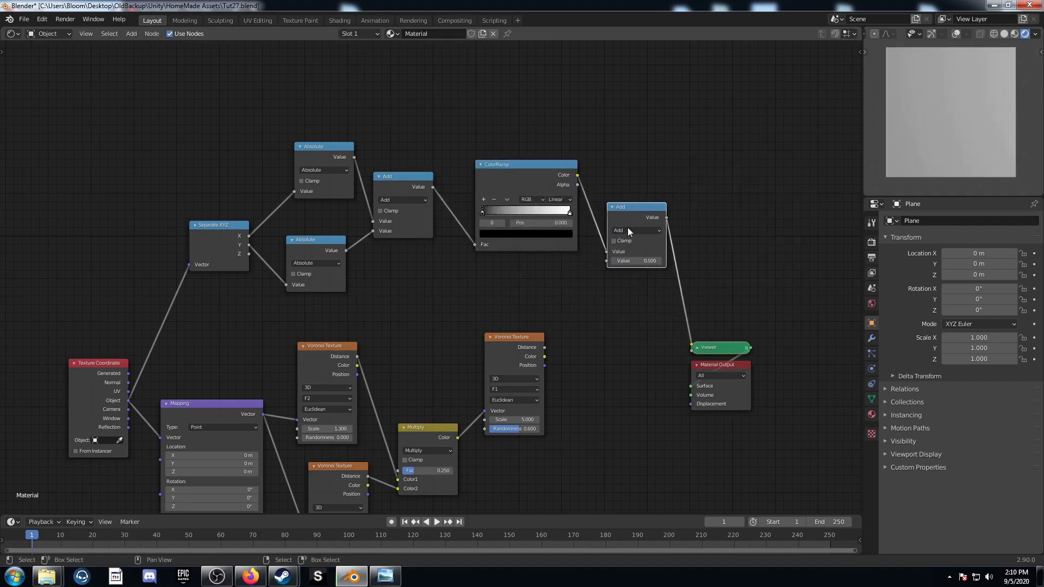
left_click(628, 231)
left_click(636, 278)
Set the position of the ColorRamp's black stop to 0.4
middle_click_drag(588, 309, 494, 287)
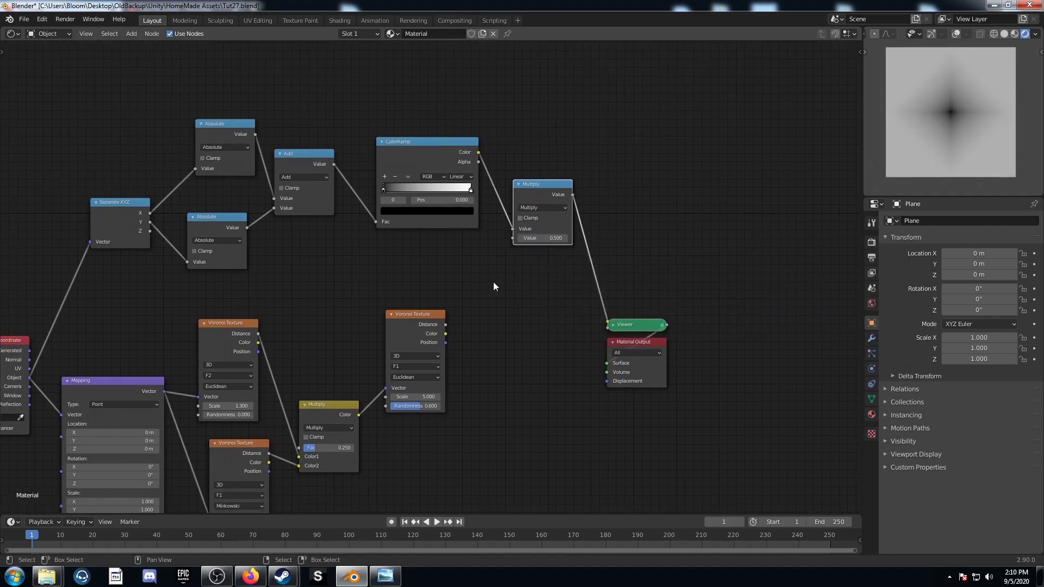
scroll(424, 283, "up", 2)
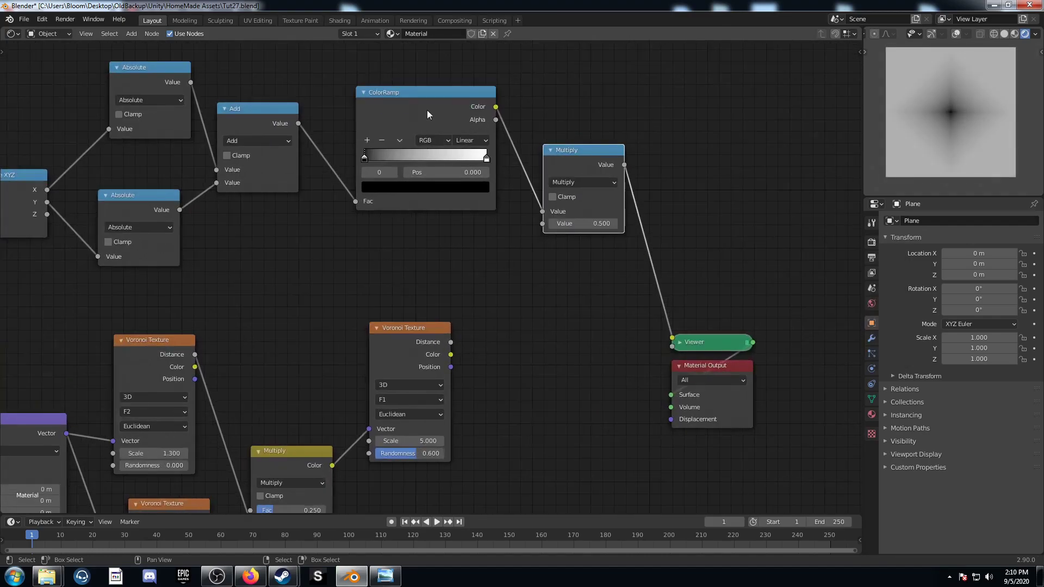
scroll(406, 207, "up", 2)
middle_click_drag(406, 206, 388, 322)
double_click(451, 243)
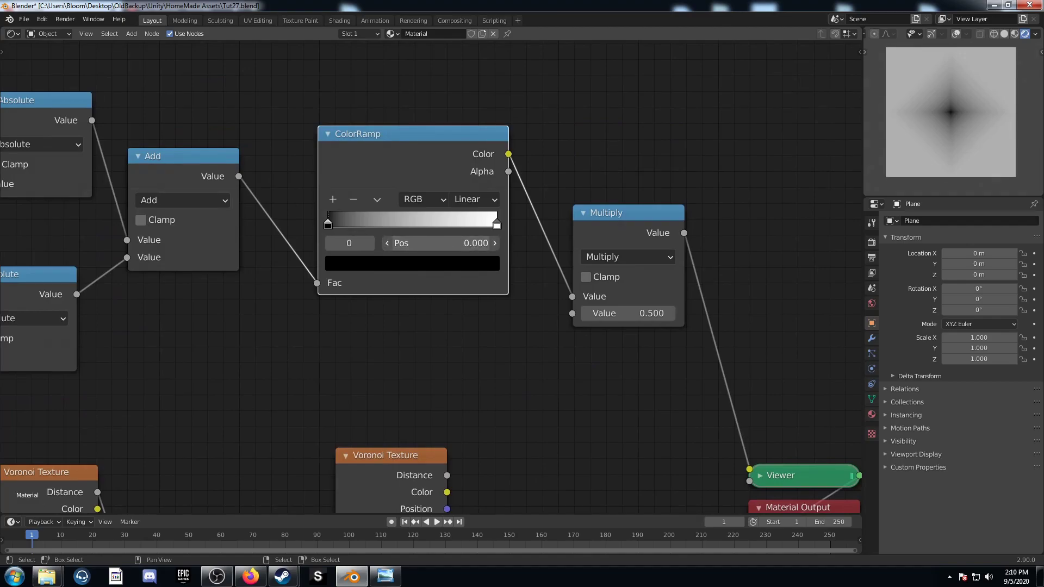
type(".4")
key("Return")
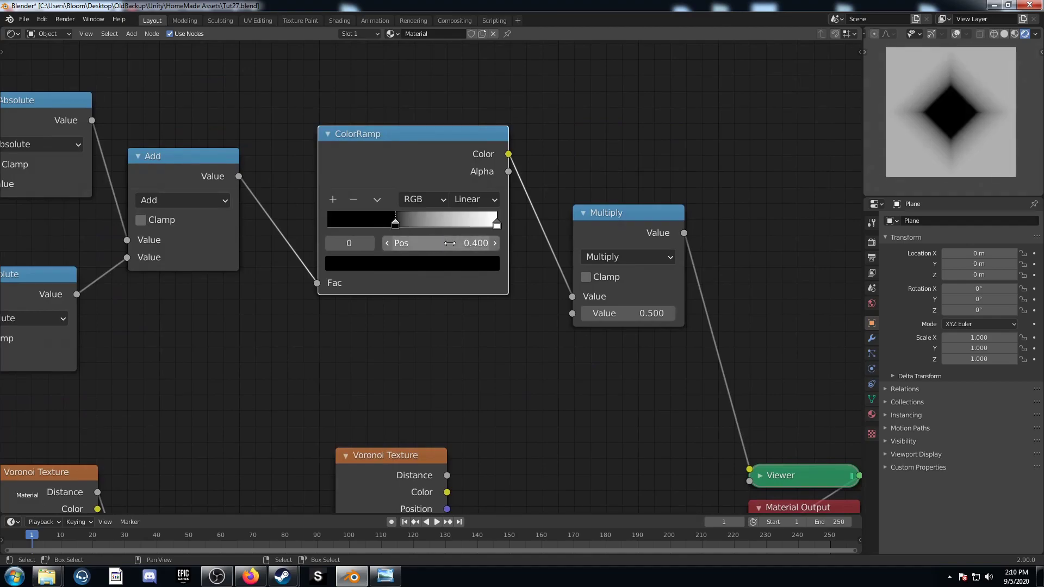
Set the second value of the Multiply math node after the ColorRamp to 7.5
scroll(552, 364, "down", 1)
middle_click_drag(553, 364, 288, 270)
double_click(357, 222)
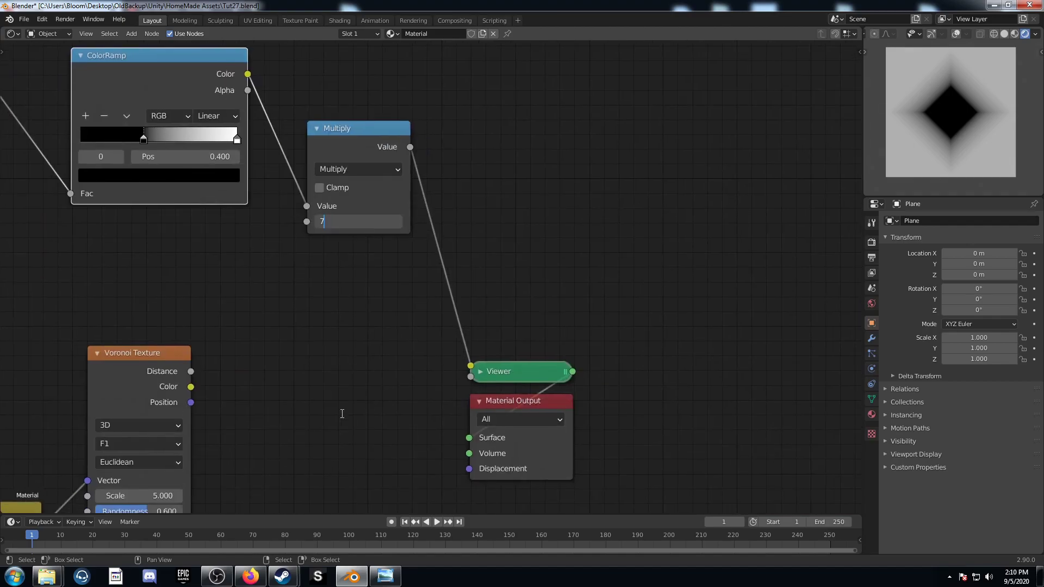
key("Return")
Connect the Multiply math node's output to the last Voronoi Texture's Scale and preview that texture's Distance
scroll(414, 256, "down", 2)
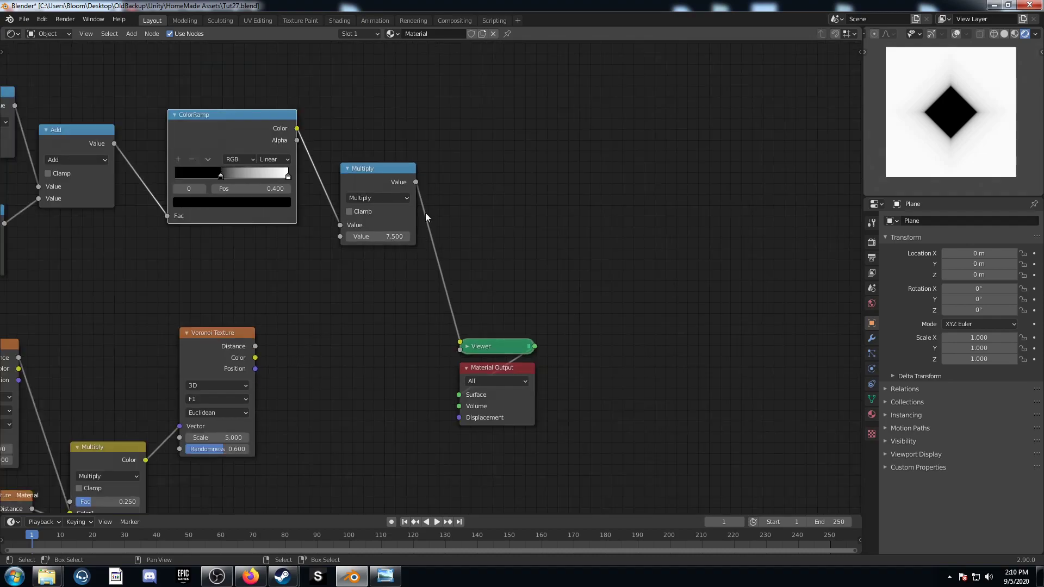
left_click_drag(416, 183, 178, 438)
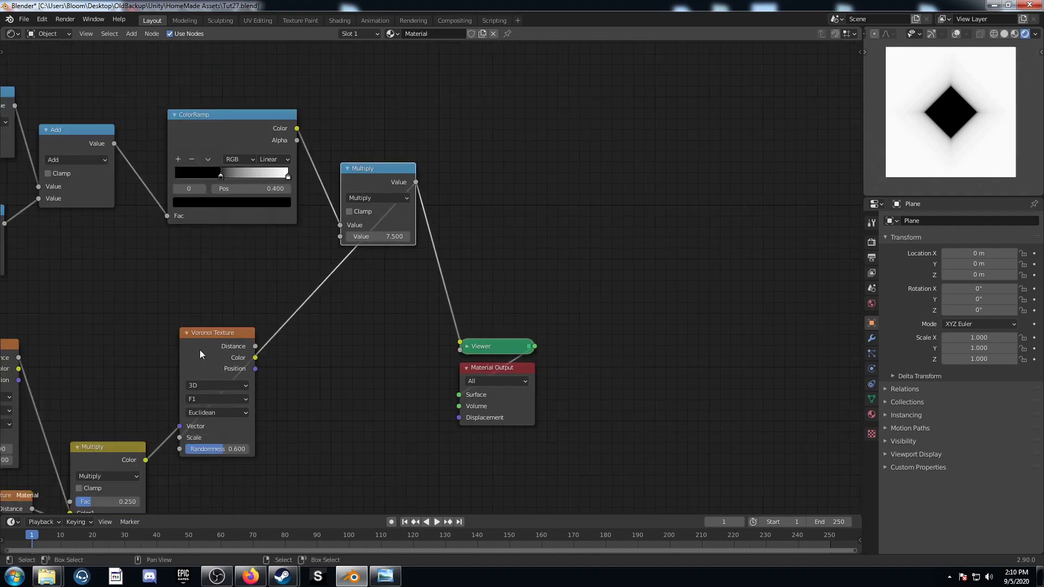
left_click(233, 369, "ctrl+shift")
Insert two Mix nodes in series between the last Voronoi Texture and the Viewer
scroll(366, 342, "up", 2)
key("shift+a")
left_click(365, 340)
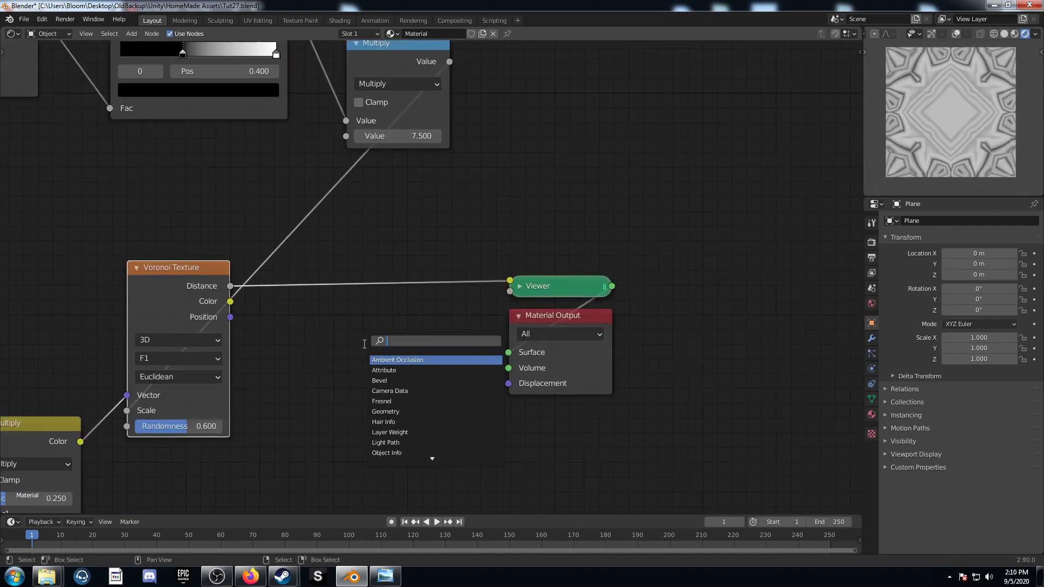
type("mix")
key("Return")
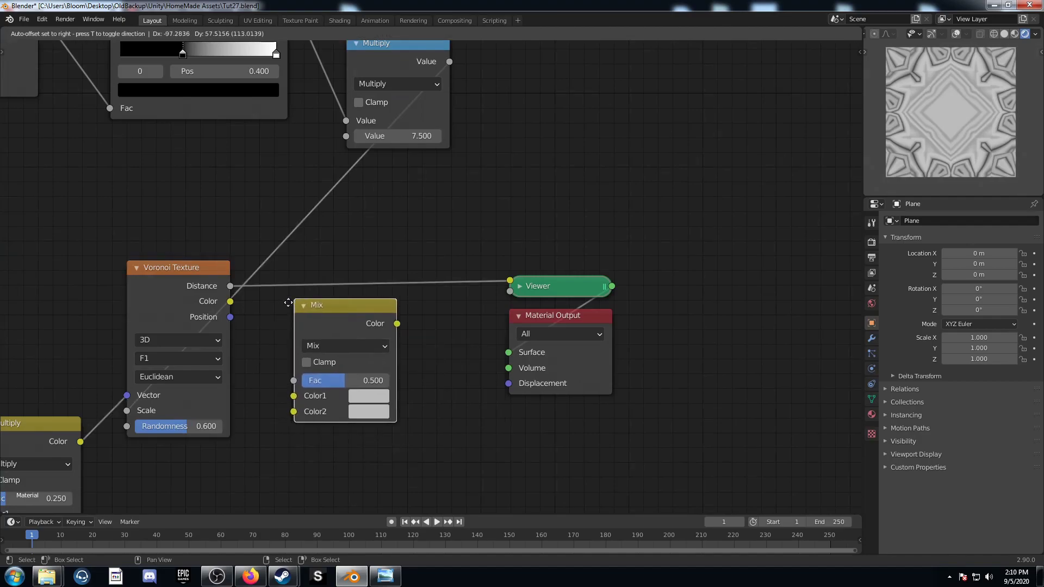
left_click(356, 269)
key("shift+d")
left_click(493, 252)
Set the first of the two Mix nodes to Color Burn and make its Color2 black
left_click(408, 304)
left_click(406, 204)
scroll(436, 312, "down", 2)
left_click(413, 297)
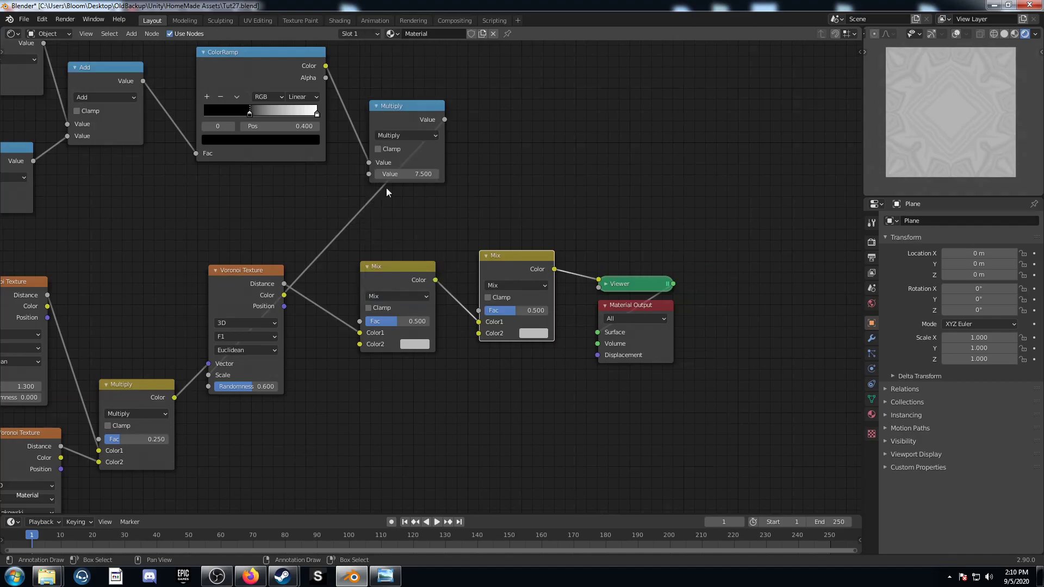
scroll(403, 322, "down", 1)
left_click(407, 294)
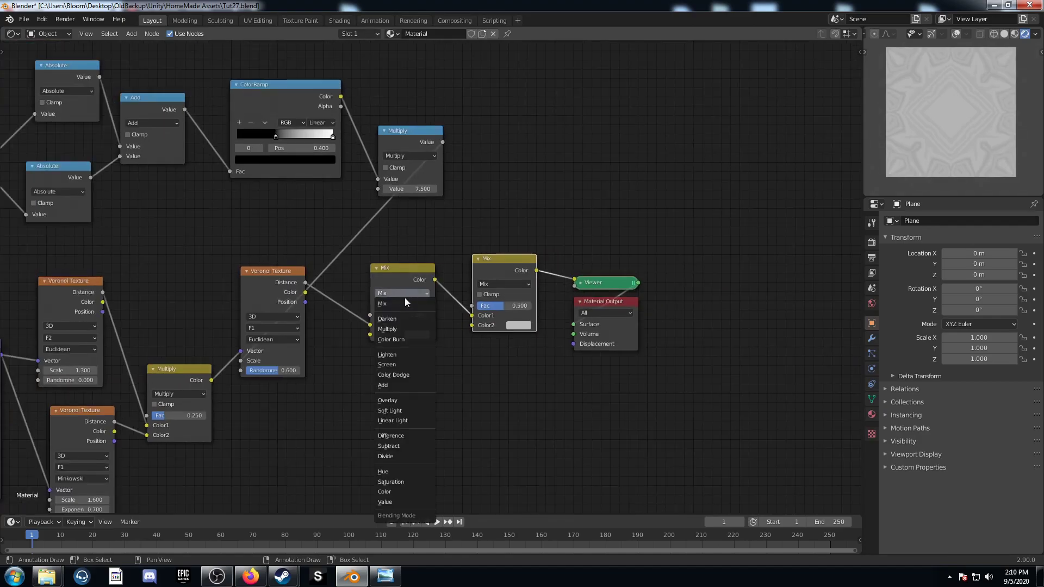
left_click(395, 342)
left_click(407, 334)
scroll(455, 240, "down", 10)
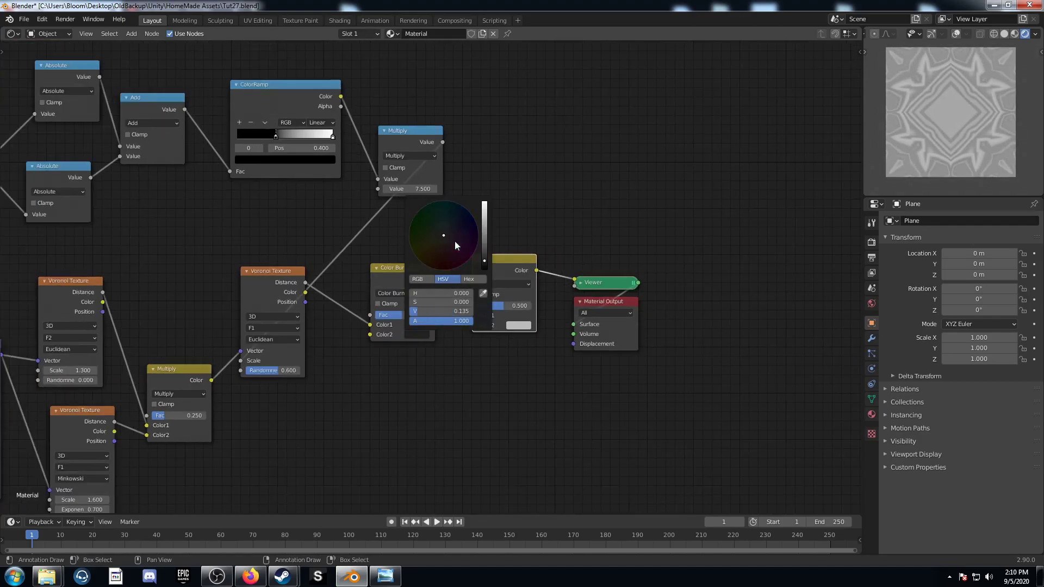
Set the second Mix node to Color Dodge and make its Color2 white
left_click(502, 284)
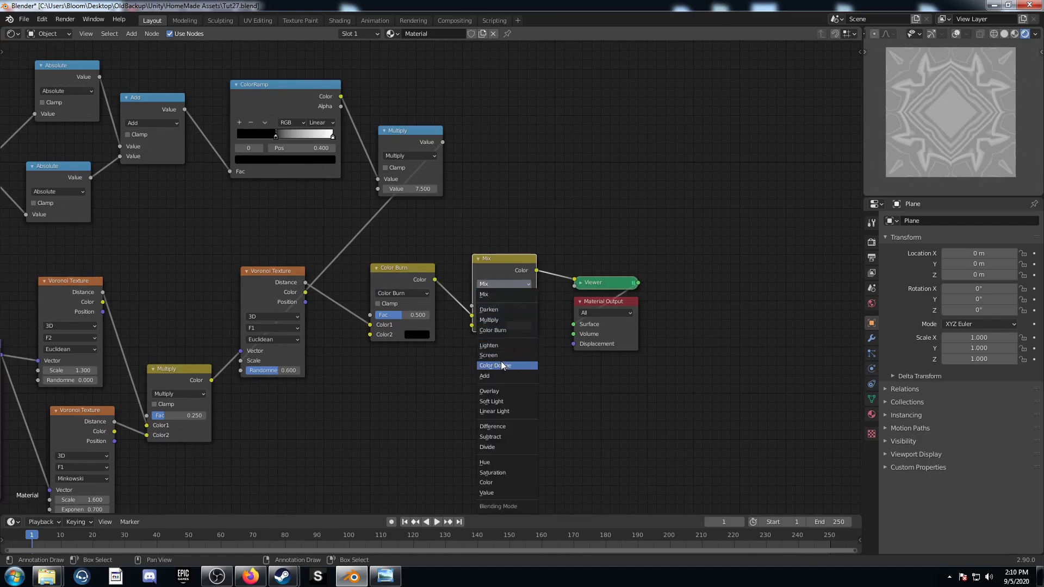
left_click(499, 363)
left_click(519, 326)
scroll(552, 207, "up", 5)
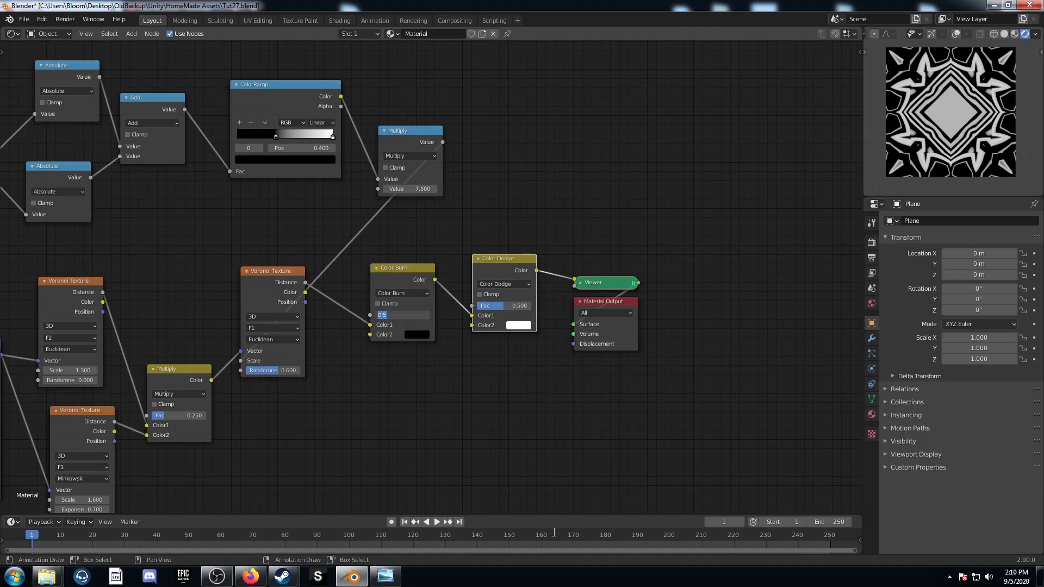
Set the Color Burn node's factor to 0.4 and the Color Dodge node's factor to 1
key("Return")
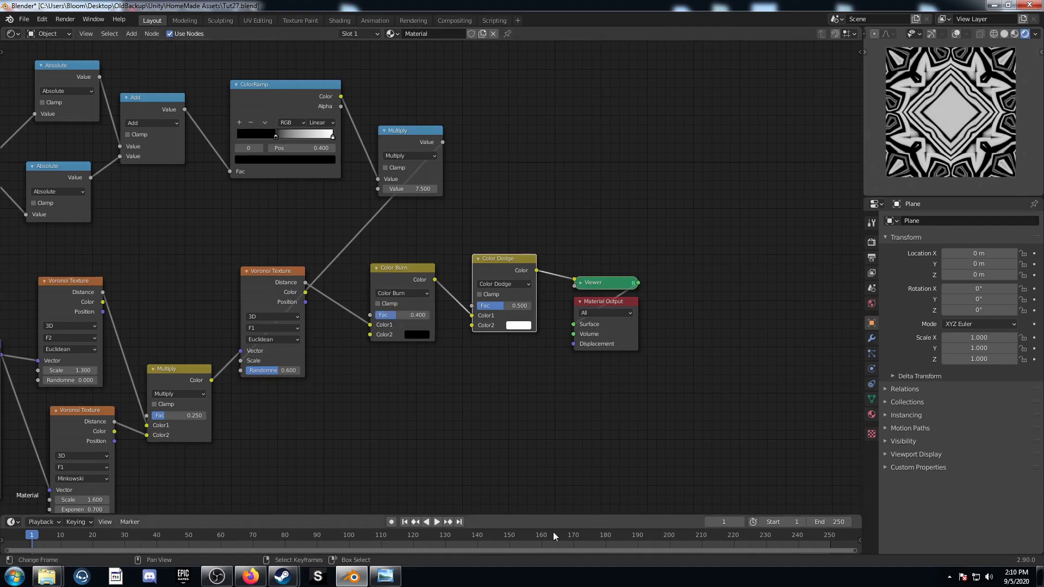
left_click_drag(503, 306, 530, 305)
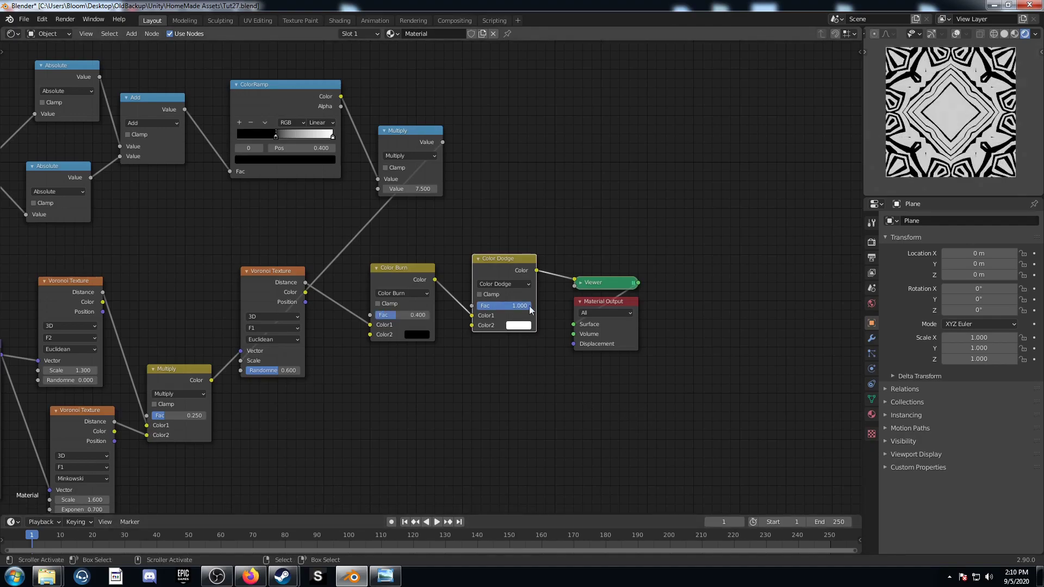
Change the colour of the ColorRamp's white stop to a brightness value of 0.85
scroll(358, 400, "down", 4)
middle_click_drag(352, 395, 439, 370)
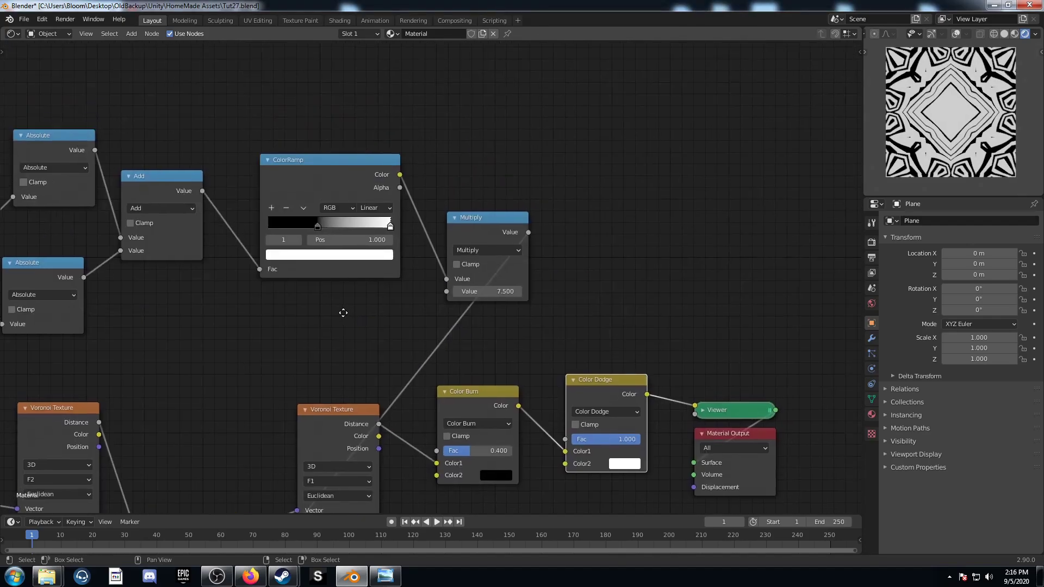
scroll(333, 326, "up", 2)
left_click(354, 249)
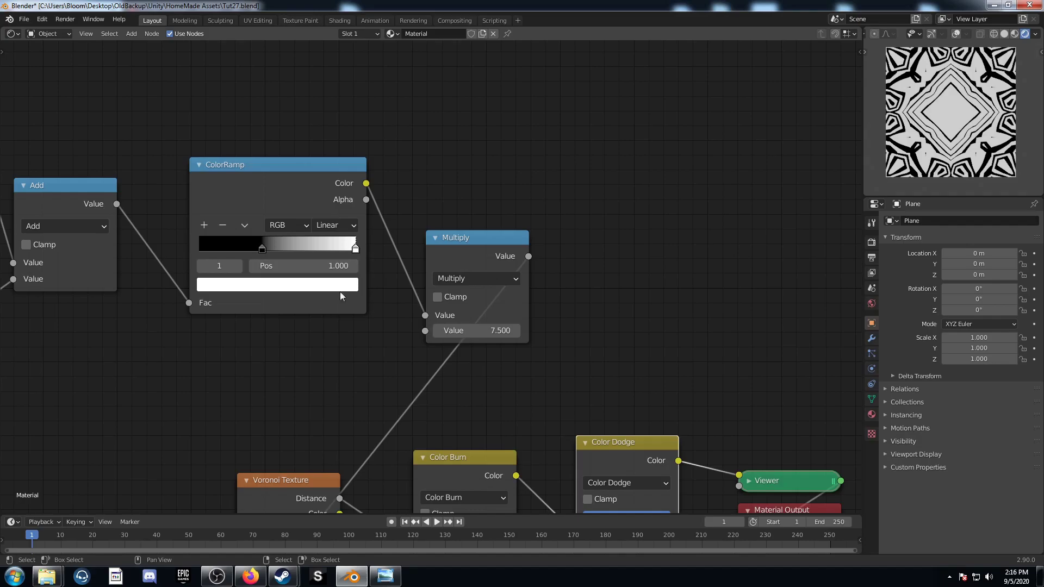
left_click(283, 284)
left_click(276, 250)
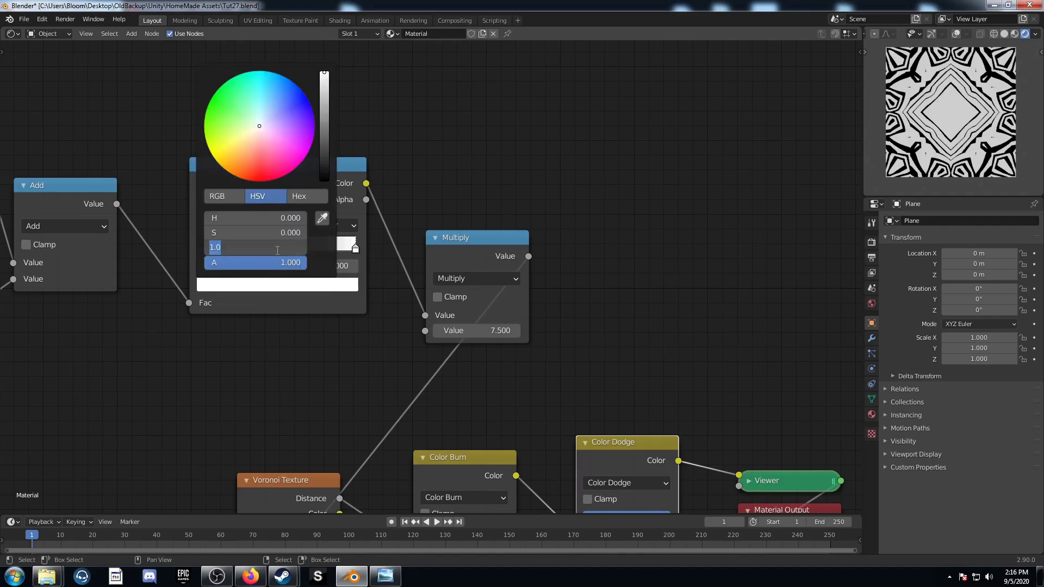
key("BackSpace")
type(".85")
key("Return")
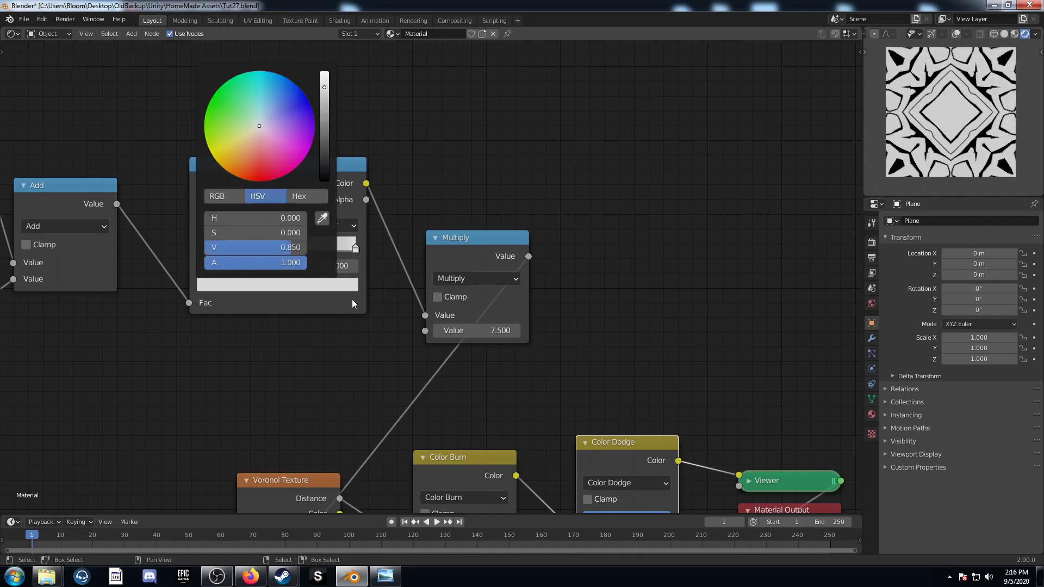
scroll(270, 332, "down", 5)
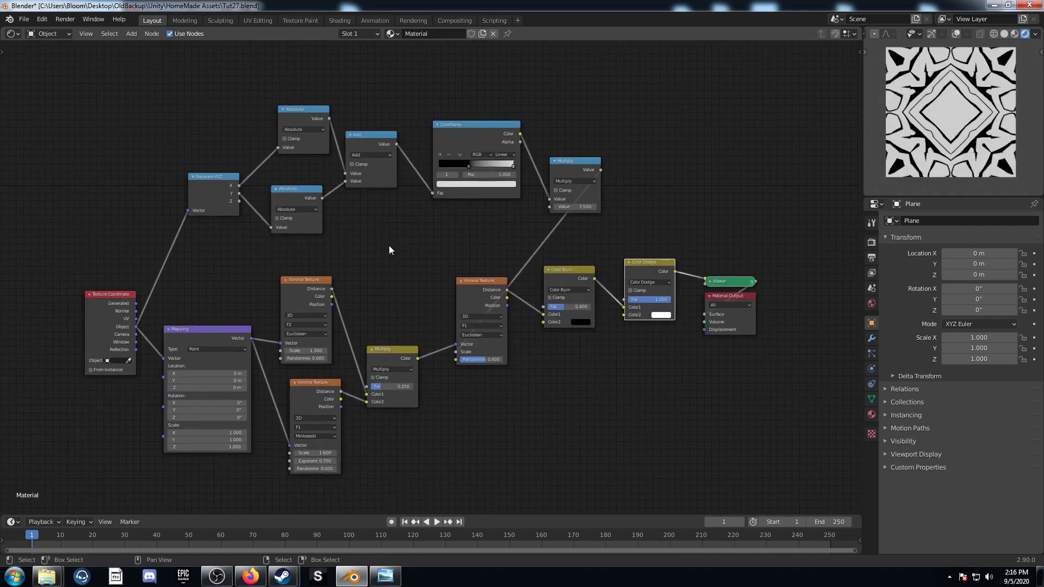
key("ctrl+space")
middle_click_drag(499, 312, 513, 345)
scroll(515, 349, "up", 1)
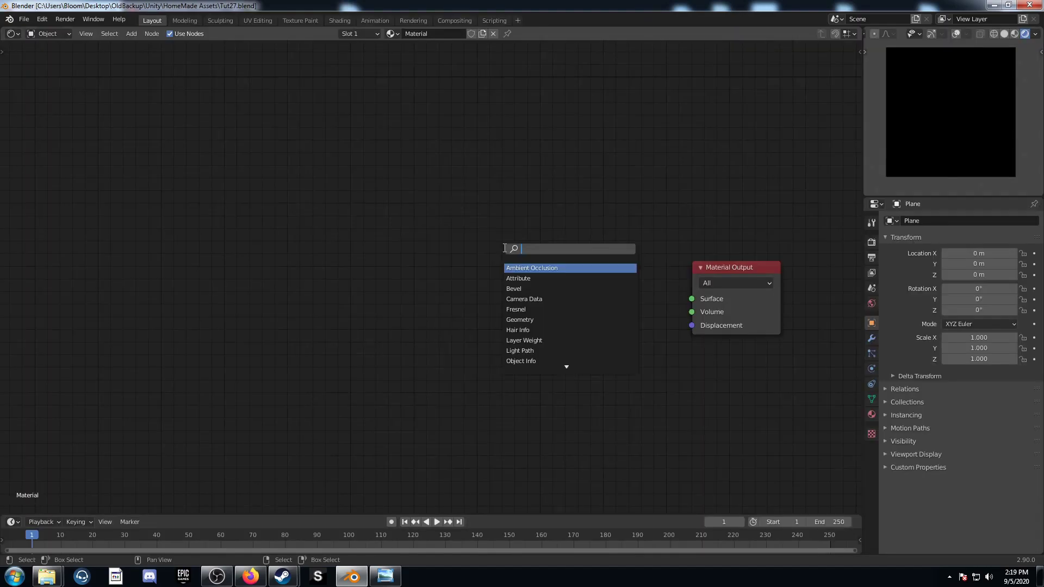
Add a Voronoi Texture to the empty material and preview its Distance output
type("voronoi")
key("Return")
left_click(461, 238)
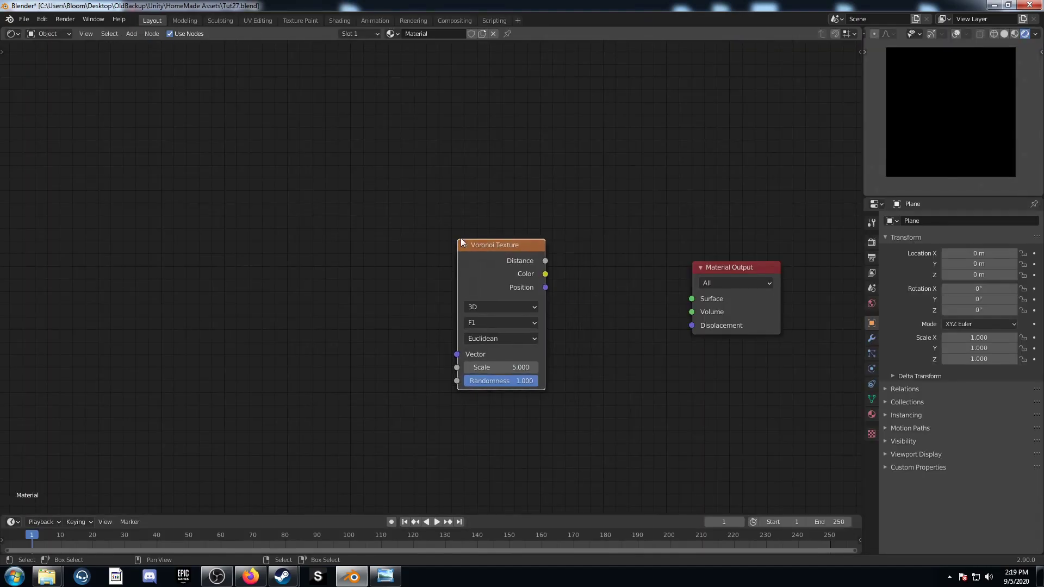
left_click(492, 245, "ctrl+shift")
scroll(573, 296, "up", 2)
middle_click_drag(573, 297, 472, 278)
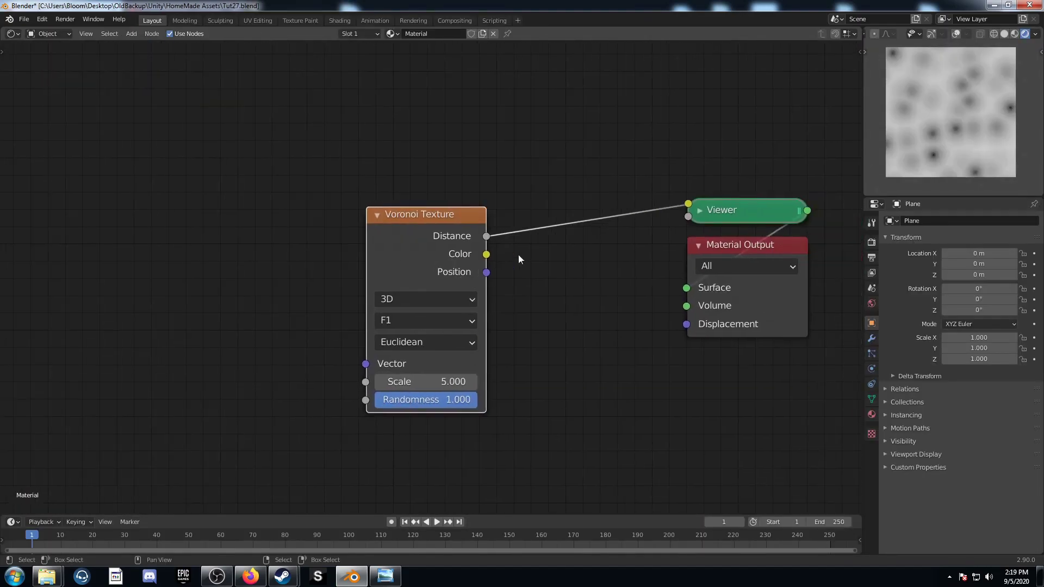
Add Texture Coordinate and Mapping nodes to the Voronoi Texture, feed Mapping from the Object output, and spread the nodes apart
key("ctrl+t")
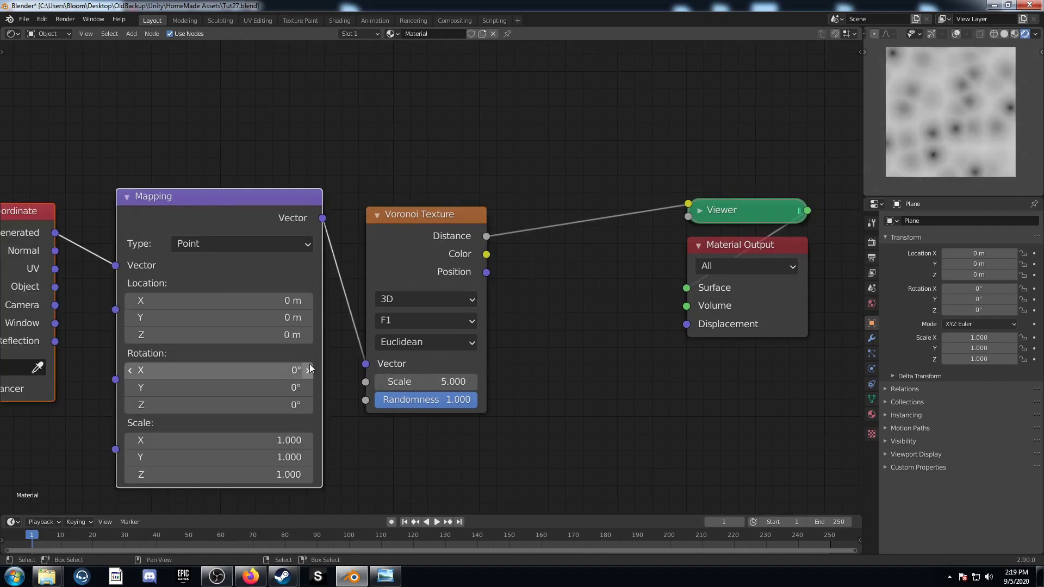
scroll(356, 291, "down", 2)
left_click_drag(277, 241, 321, 225)
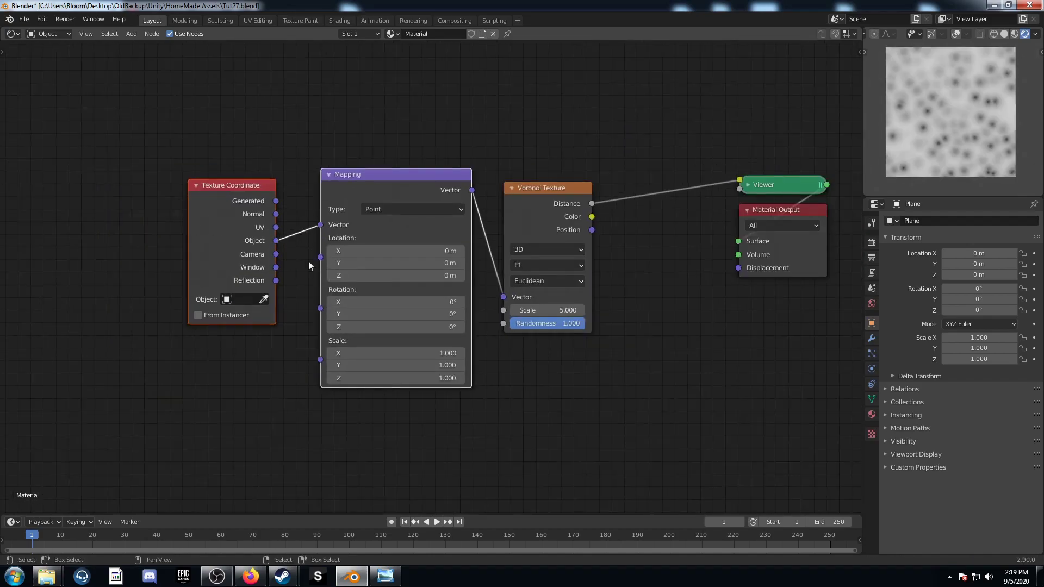
scroll(308, 265, "down", 2)
middle_click_drag(308, 264, 406, 282)
left_click_drag(406, 281, 222, 264)
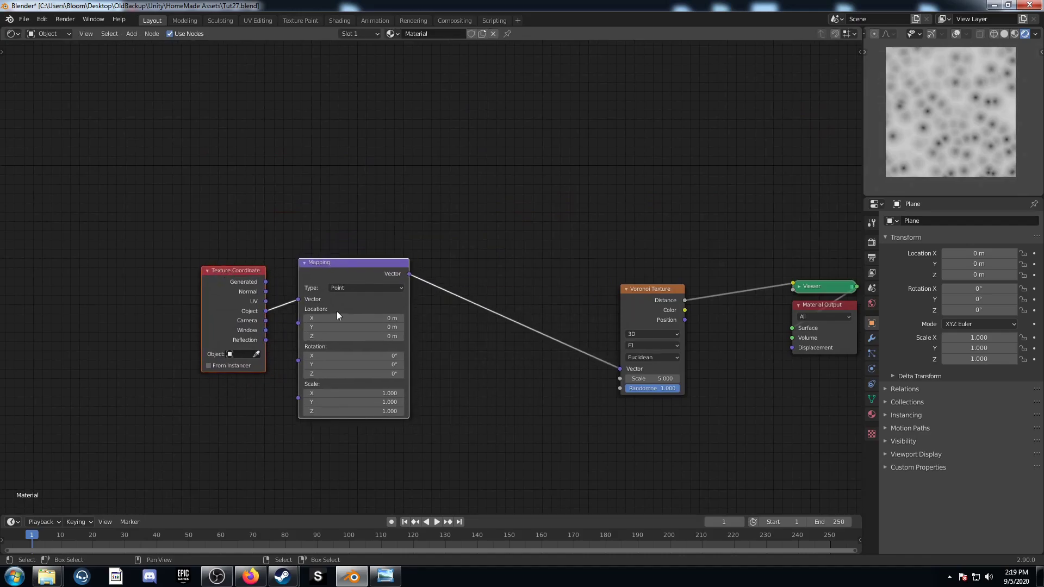
left_click_drag(351, 268, 339, 334)
middle_click_drag(481, 294, 457, 258)
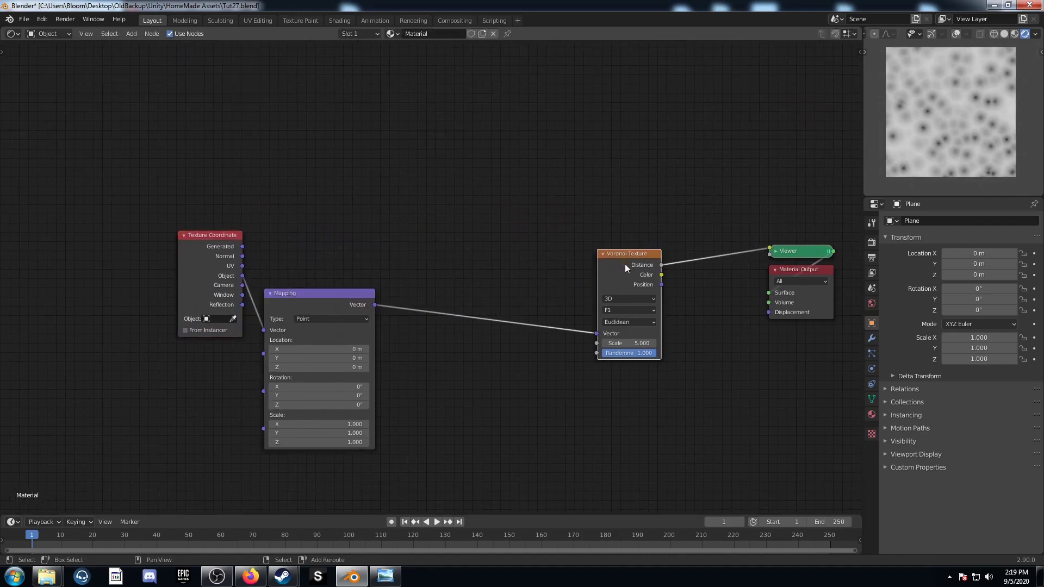
Duplicate the Voronoi Texture and insert the copy between the Mapping node and the original Voronoi Texture's Vector input
key("shift+d")
left_click(439, 319)
left_click_drag(452, 332, 597, 333)
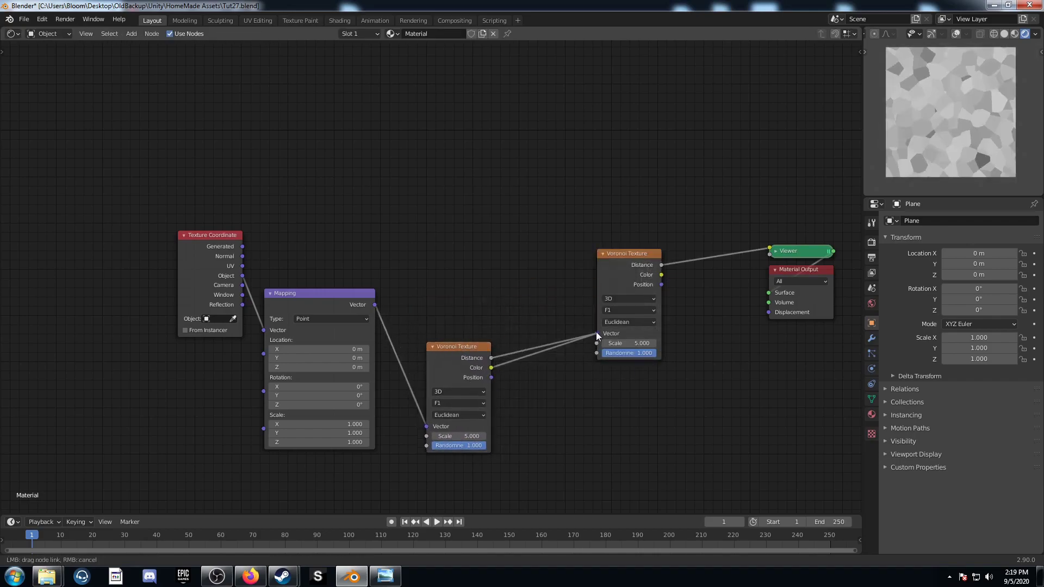
Add a Wave Texture above the first Voronoi Texture and feed its Vector input from the Mapping node
middle_click_drag(404, 297, 422, 329)
key("shift+a")
left_click(461, 292)
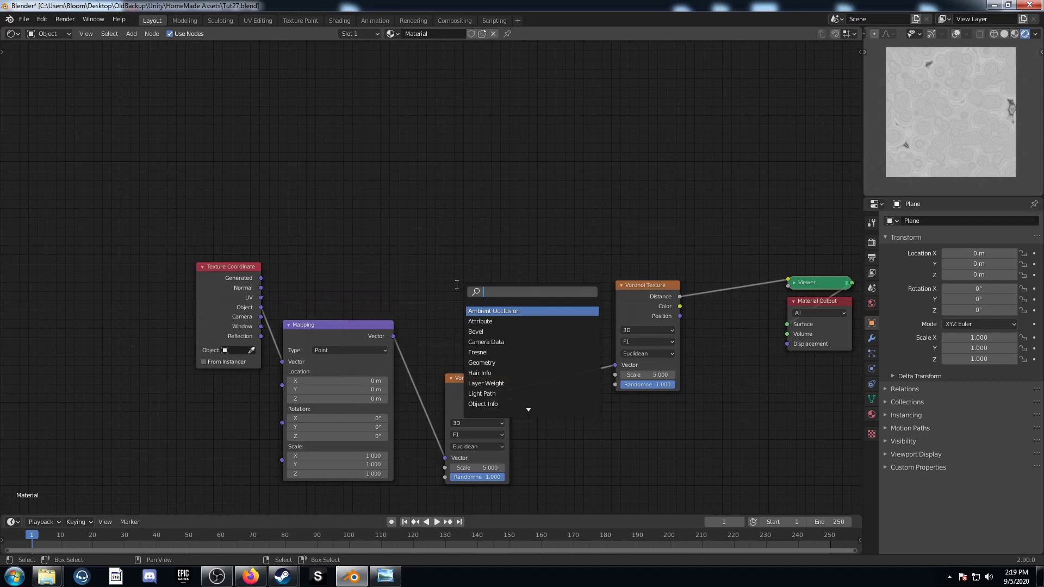
type("wave")
key("Return")
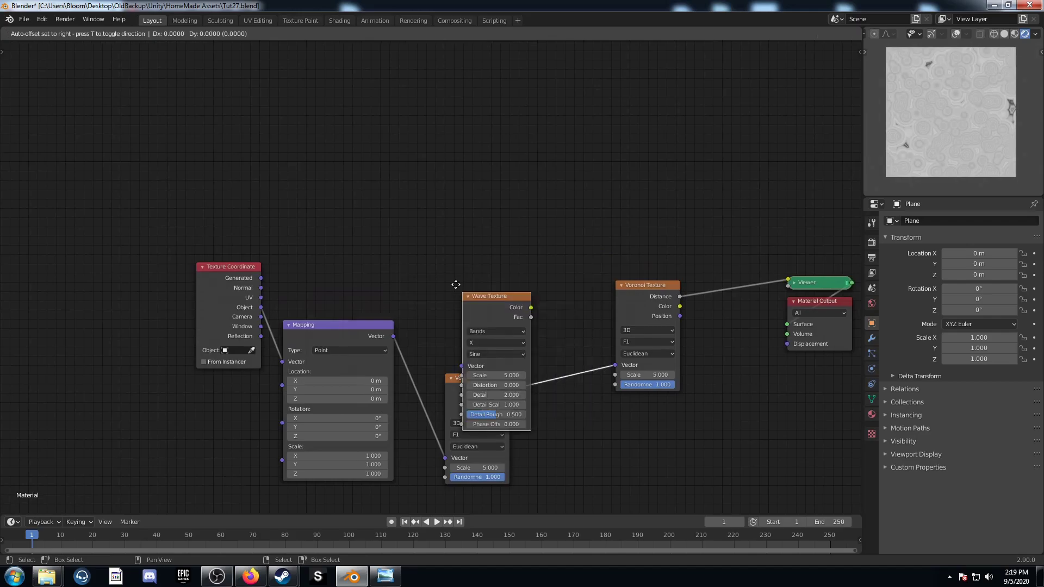
left_click(440, 207)
left_click_drag(394, 336, 445, 285)
Combine the Wave Texture and first Voronoi Texture through a Mix node feeding the final Voronoi Texture, and space out the nodes
right_click_drag(486, 216, 486, 378, "ctrl+shift")
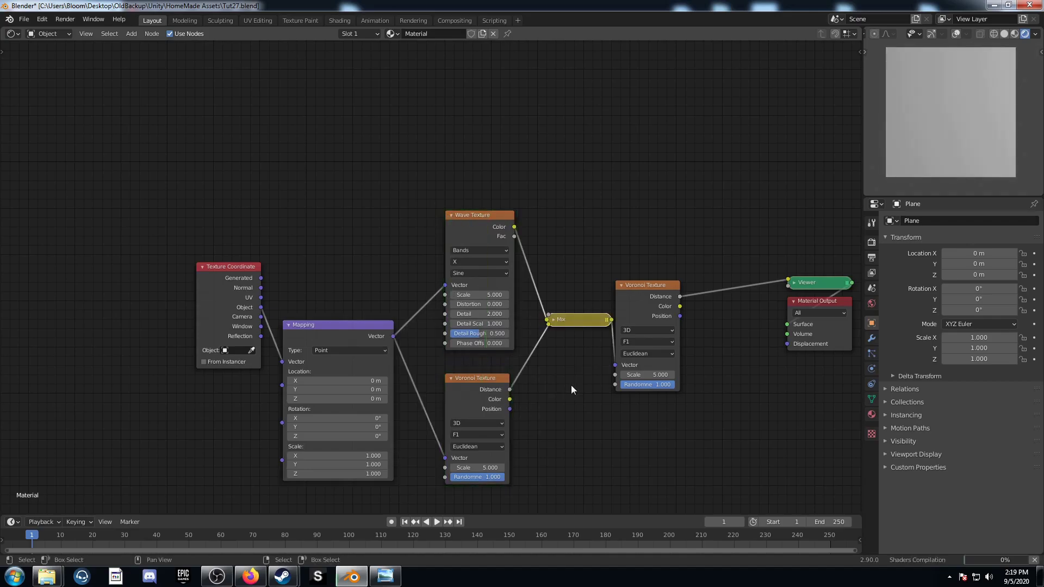
middle_click_drag(578, 387, 499, 381)
left_click_drag(533, 313, 537, 359)
left_click_drag(575, 290, 618, 253)
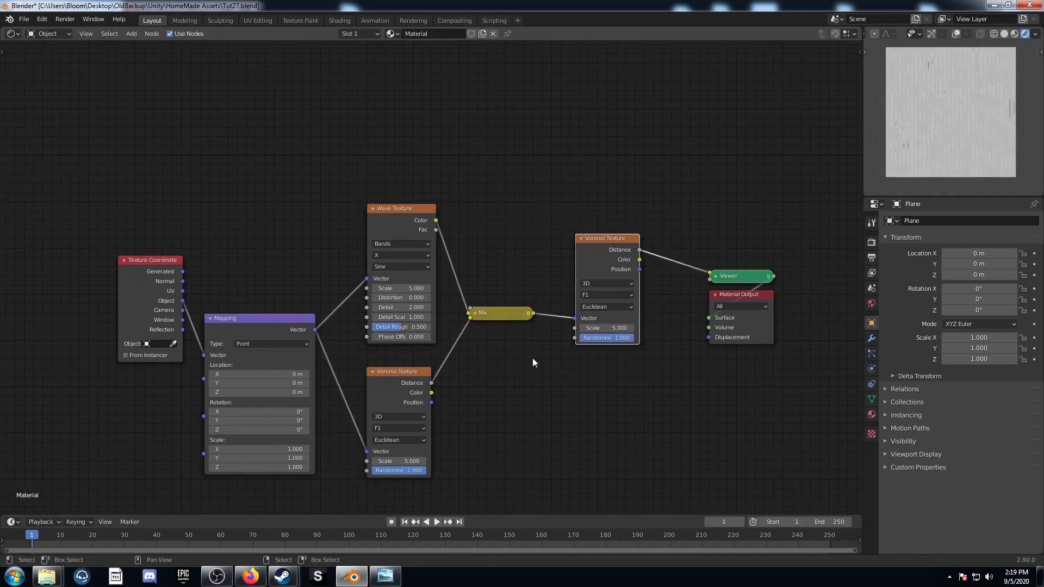
Set the Mix node's factor to 0.9 and the final Voronoi Texture's randomness to 0.25
scroll(547, 344, "up", 3)
left_click(459, 299)
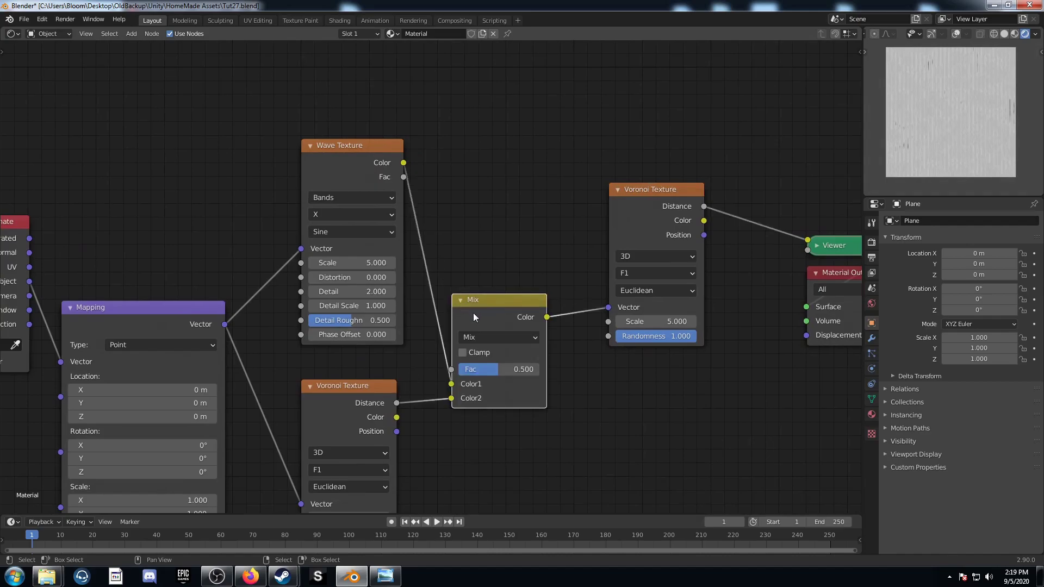
left_click(501, 370)
type(".9")
key("Return")
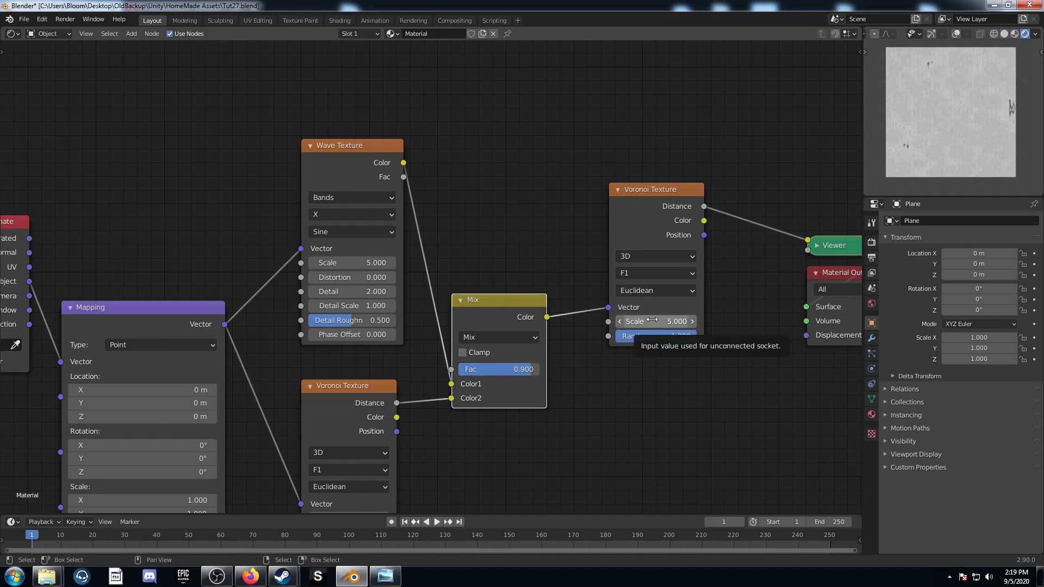
left_click(653, 338)
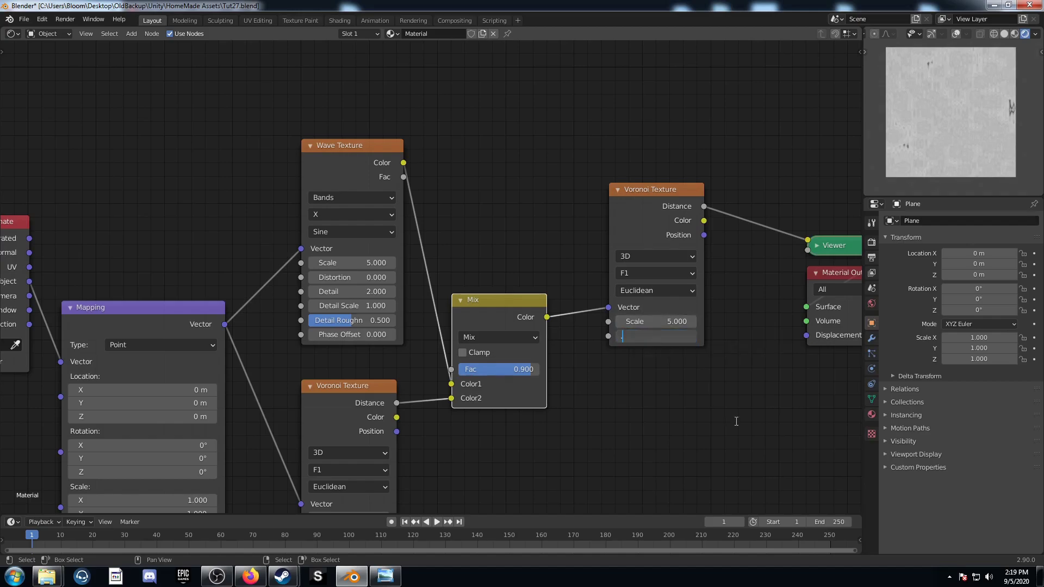
type(".25")
key("Return")
Set the Wave Texture's scale to 0.8
middle_click_drag(373, 305, 443, 230)
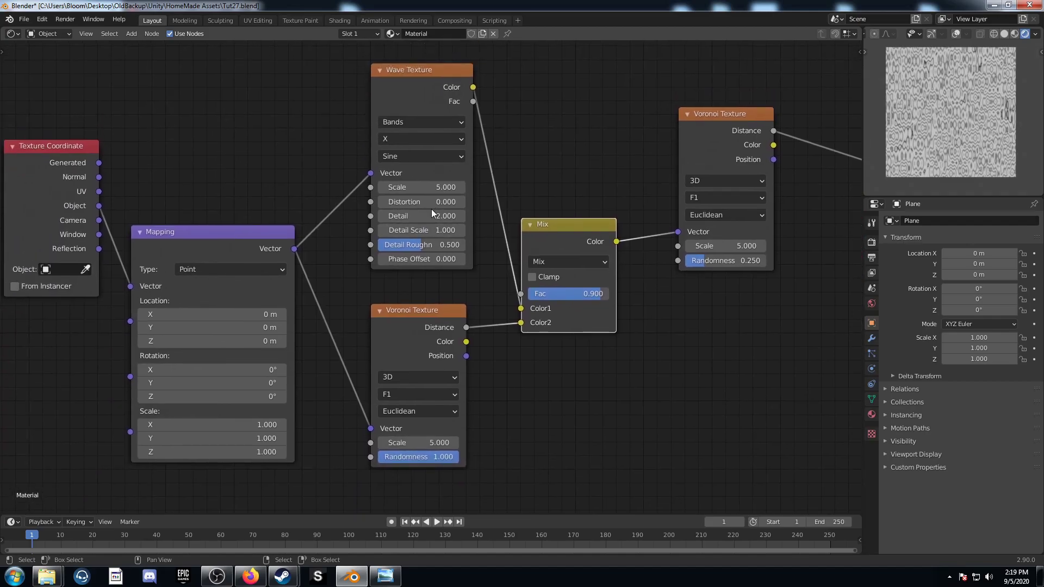
left_click(415, 187)
type(".8")
key("Return")
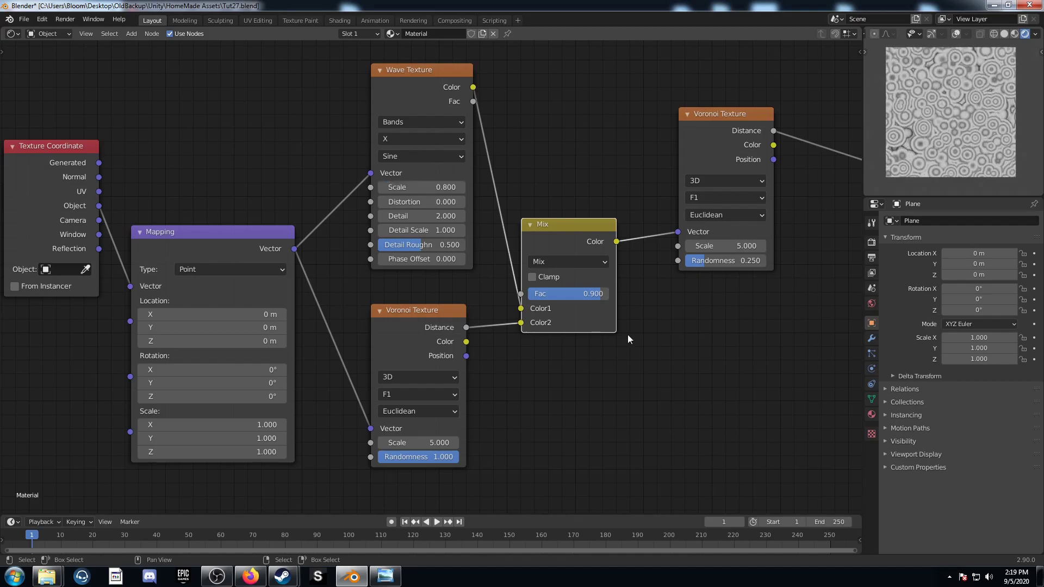
Switch the first Voronoi Texture to Manhattan distance, with scale 2.9 and randomness 0
left_click(403, 412)
left_click(425, 440)
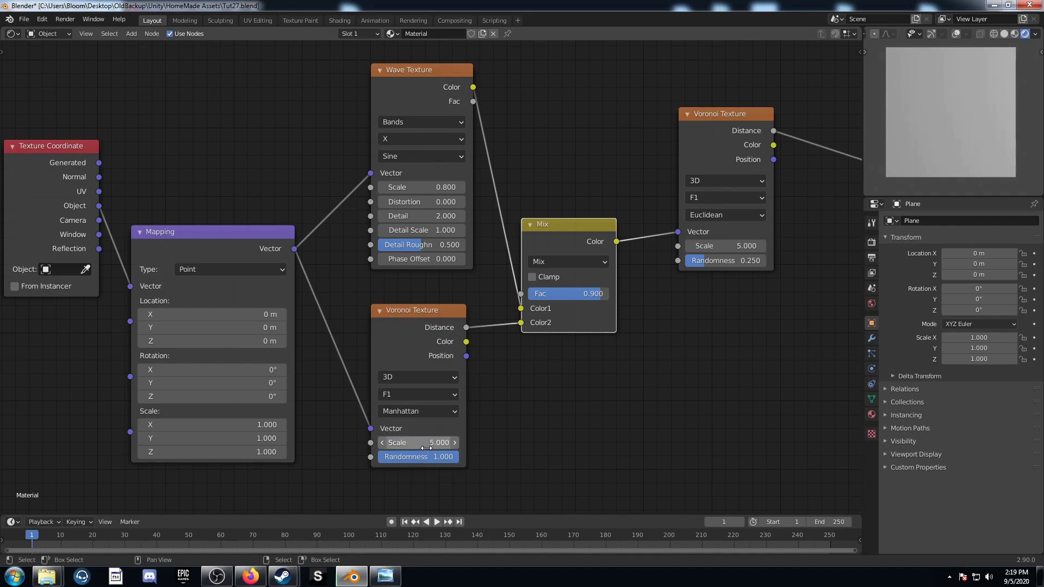
left_click(416, 440)
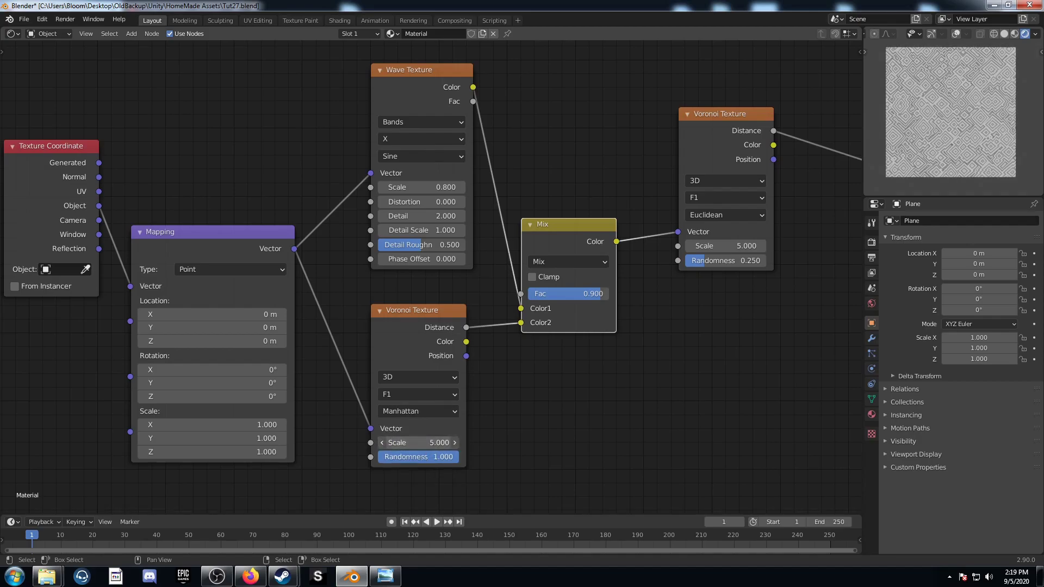
type("2.9")
key("Tab")
type("0")
key("Return")
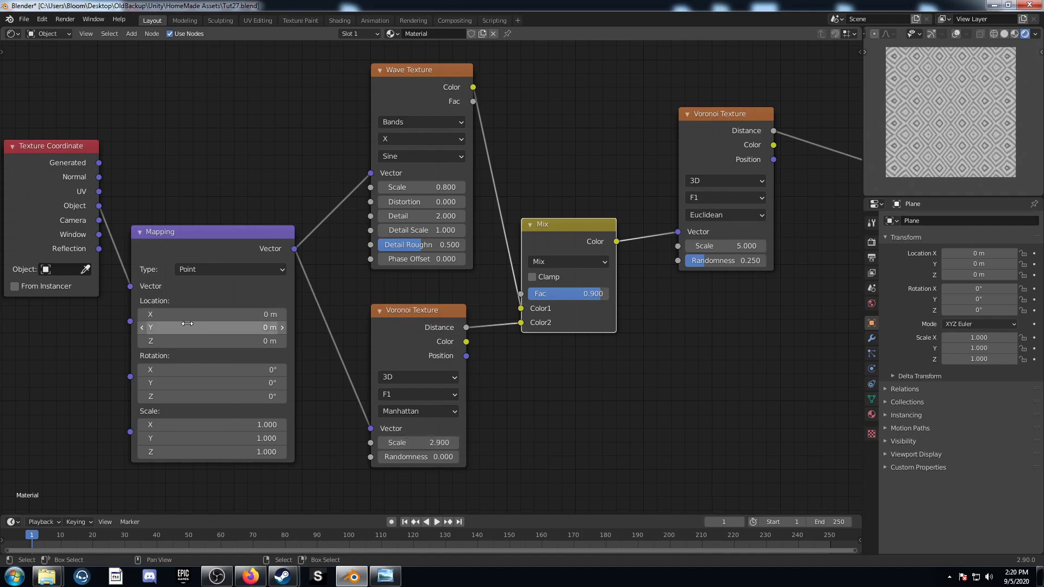
Add a Separate XYZ node above the Texture Coordinate node
scroll(109, 271, "down", 4)
middle_click_drag(108, 268, 207, 414)
key("shift+a")
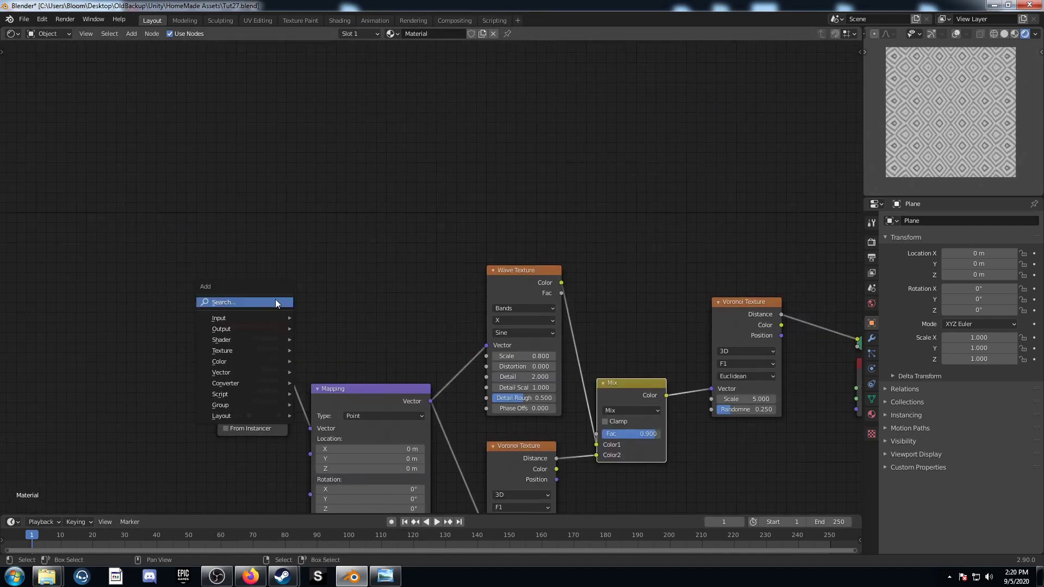
left_click(275, 299)
type("se")
key("Down")
key("Down")
key("Down")
key("Down")
key("Down")
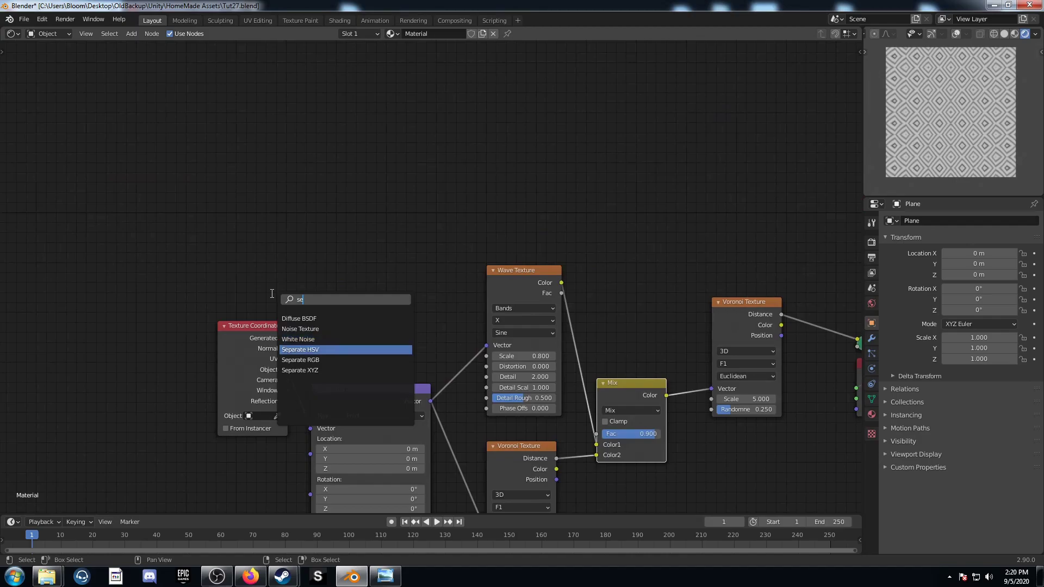
key("Return")
left_click(307, 175)
Connect the Texture Coordinate's Object output to Separate XYZ and move the Texture Coordinate node farther from the other nodes
left_click(282, 350)
left_click_drag(293, 370, 308, 240)
left_click_drag(266, 331, 101, 321)
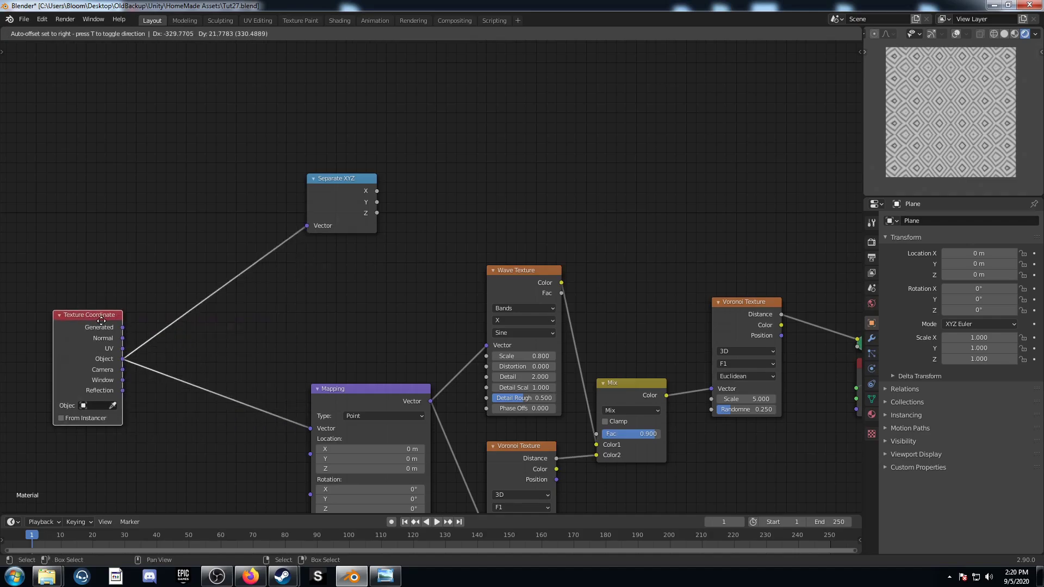
Add a Math node above Separate XYZ and set its operation to Absolute
middle_click_drag(458, 136, 441, 234)
key("shift+a")
type("ma")
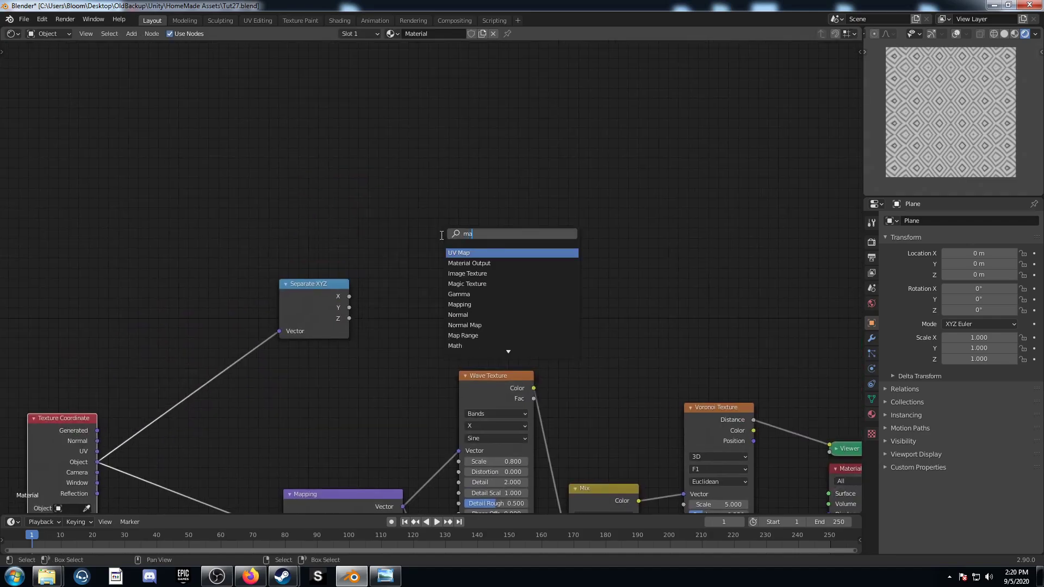
type("th")
key("Return")
left_click(360, 181)
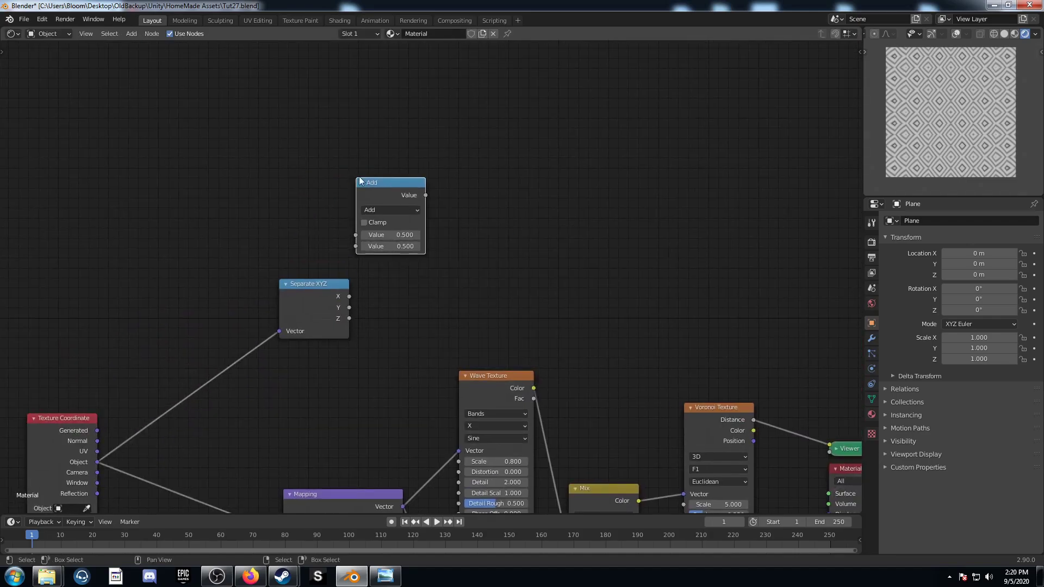
left_click(378, 210)
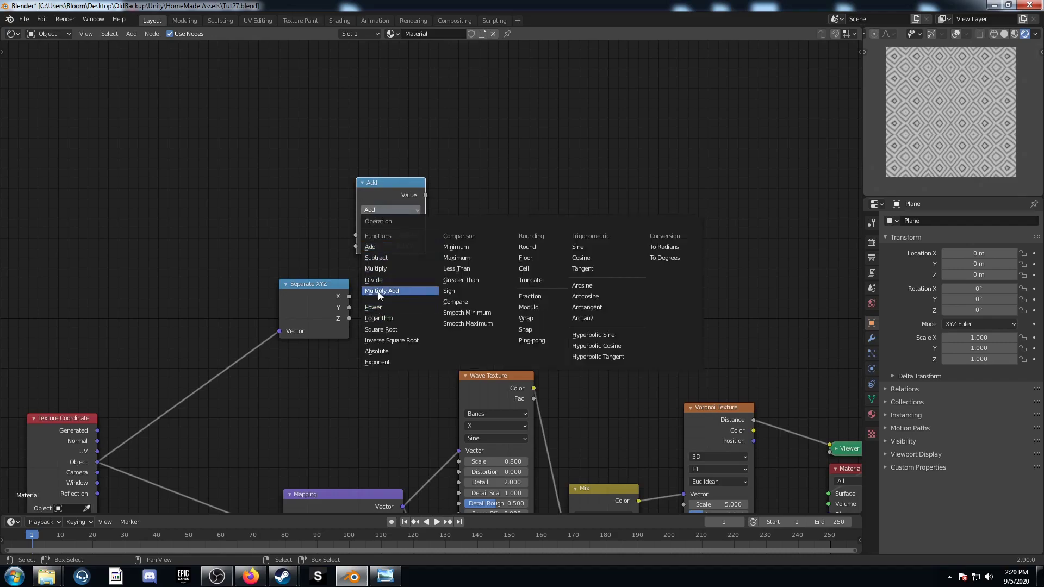
left_click(397, 351)
Duplicate the Absolute node and connect Separate XYZ's X output to the original and Y output to the copy
key("shift+d")
left_click(410, 303)
left_click_drag(351, 297, 356, 235)
left_click_drag(350, 296, 376, 329)
Create an Add math node from a copy of Absolute, sum both Absolute outputs in it, and preview the result
left_click(386, 190)
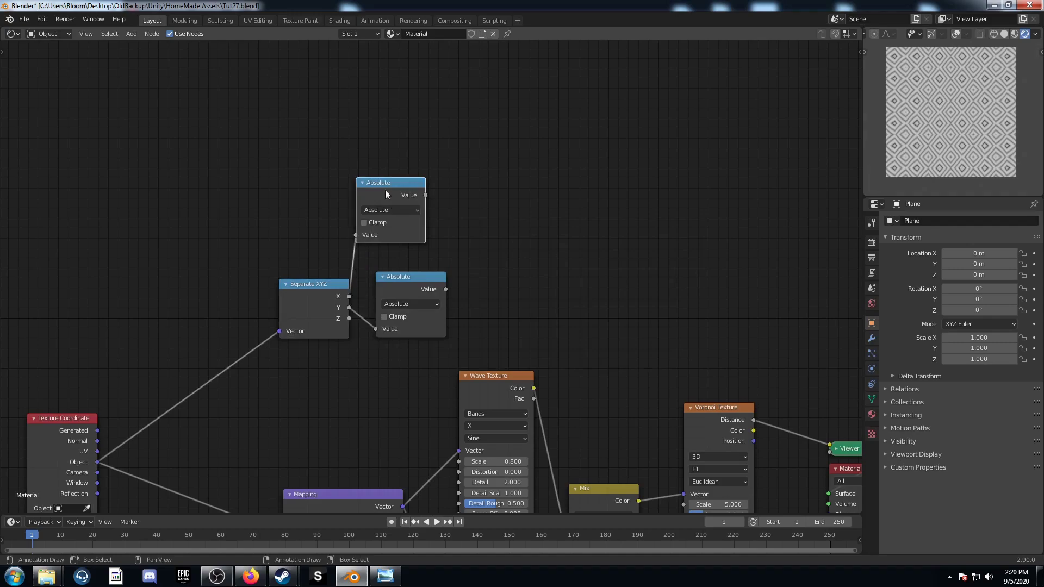
key("shift+d")
left_click(558, 200)
left_click(546, 222)
left_click(541, 259)
left_click_drag(425, 194, 512, 245)
left_click_drag(446, 289, 512, 257)
left_click(552, 201, "ctrl+shift")
Insert a Multiply math node on each of the X and Y links between Separate XYZ and the Absolute nodes
left_click_drag(312, 293, 218, 266)
left_click(409, 181)
key("shift+a")
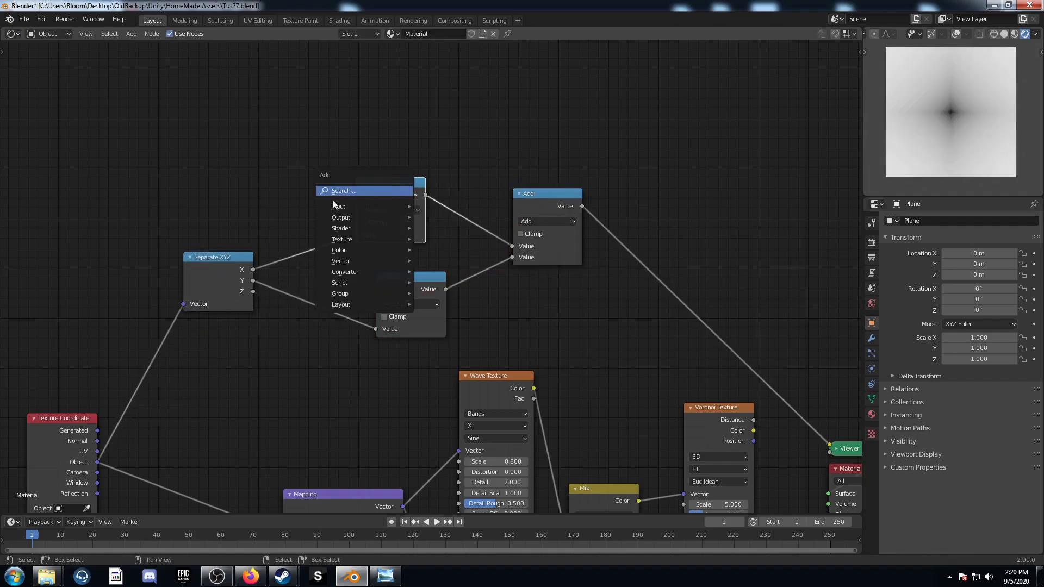
key("shift+d")
left_click(298, 217)
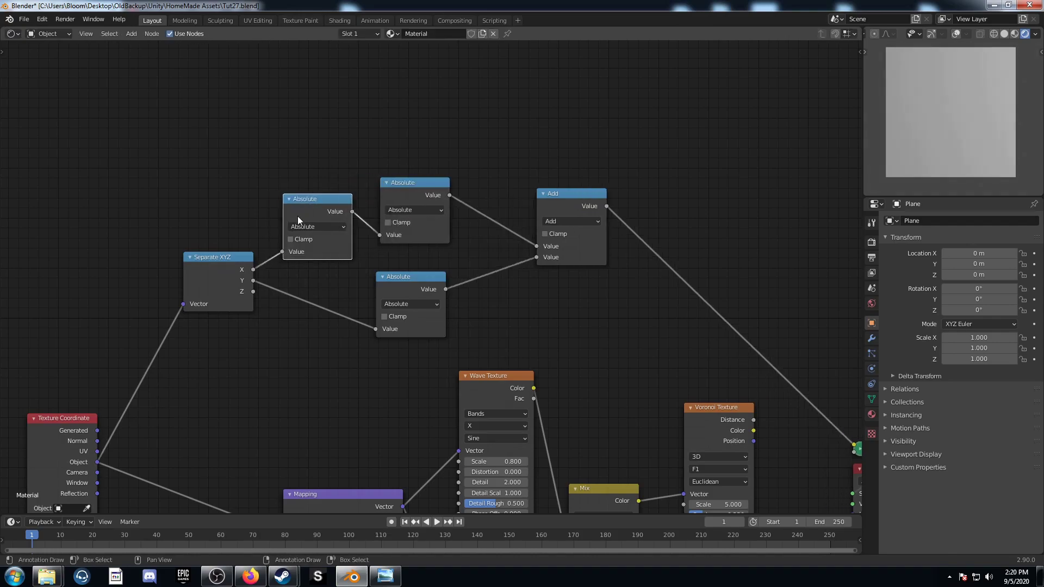
left_click(314, 227)
left_click(334, 285)
key("shift+d")
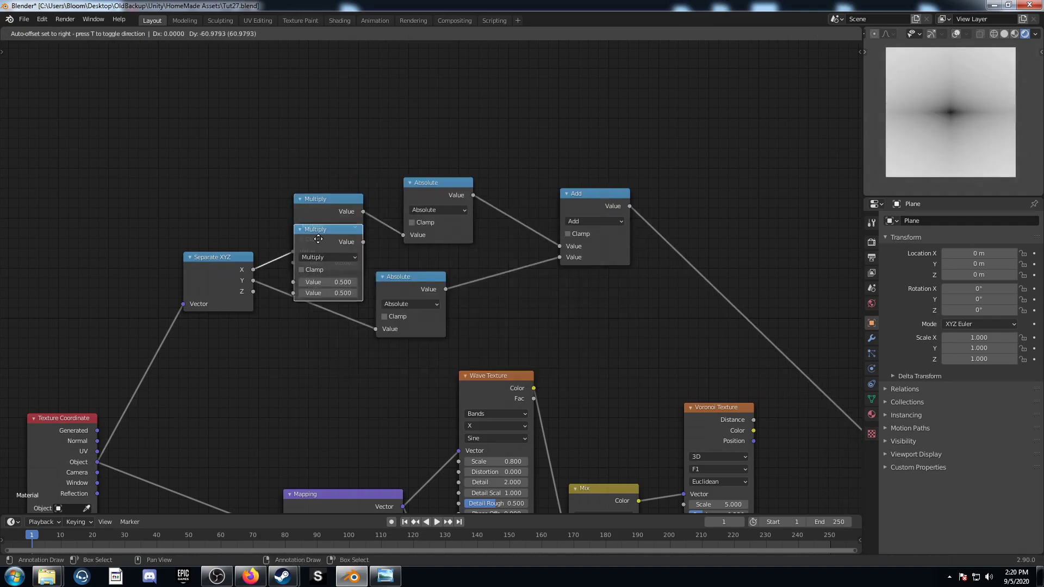
left_click(311, 294)
Set the multiplier of both Multiply nodes to 0.7
left_click(363, 262)
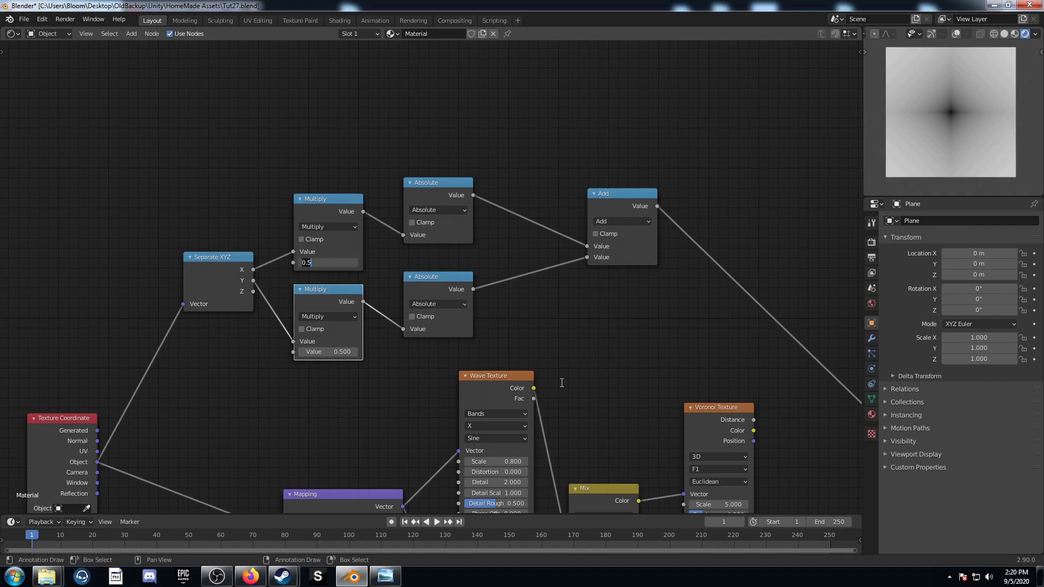
key("Return")
left_click(322, 350)
type(".7")
key("Return")
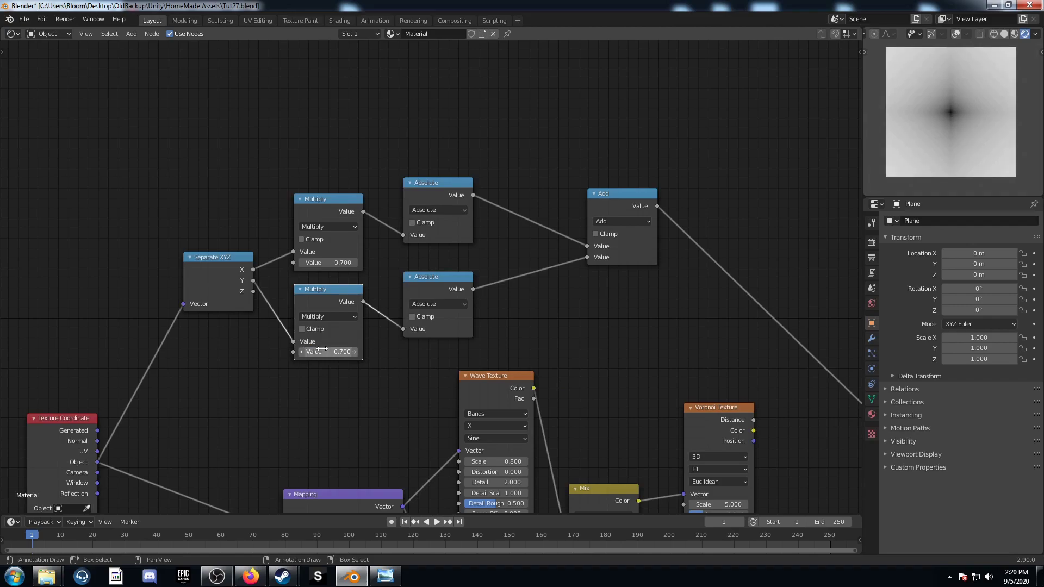
Insert a ColorRamp between the Add node and the Viewer
middle_click_drag(322, 350, 150, 366)
key("shift+a")
left_click(600, 213)
type("colo")
key("Return")
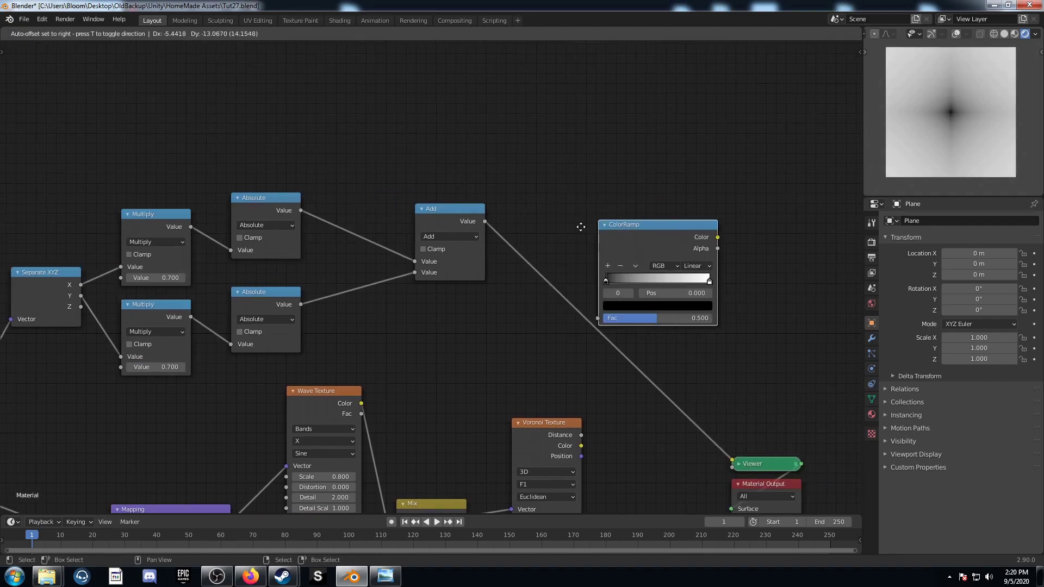
left_click(550, 242)
Flip the ColorRamp's gradient
middle_click_drag(592, 272, 485, 247)
scroll(490, 253, "up", 2)
left_click(528, 251)
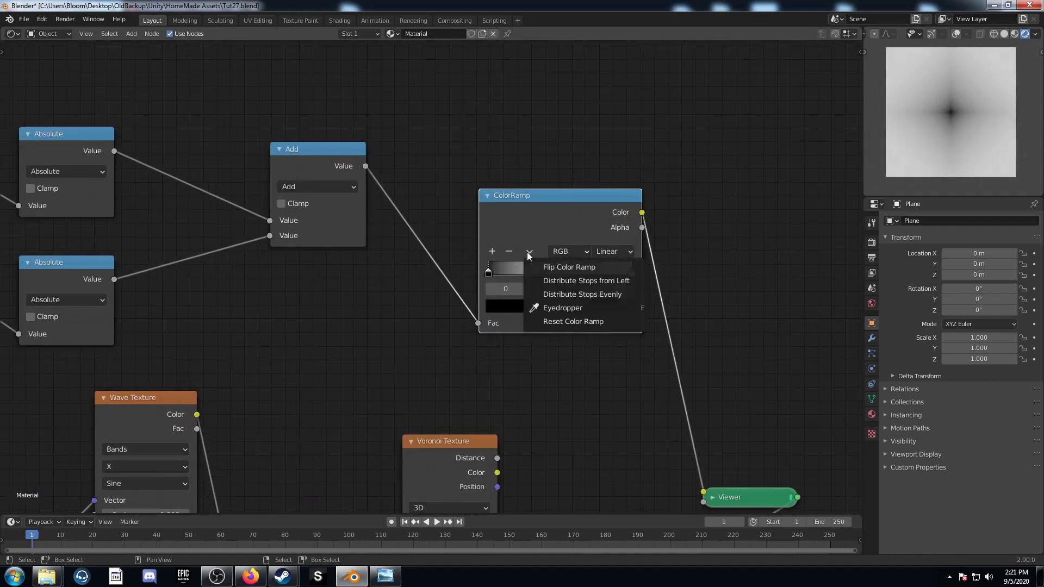
left_click(544, 267)
Position the ColorRamp's black stop at 0.7 and its white stop at 0.4
scroll(559, 314, "up", 2)
middle_click_drag(559, 314, 470, 305)
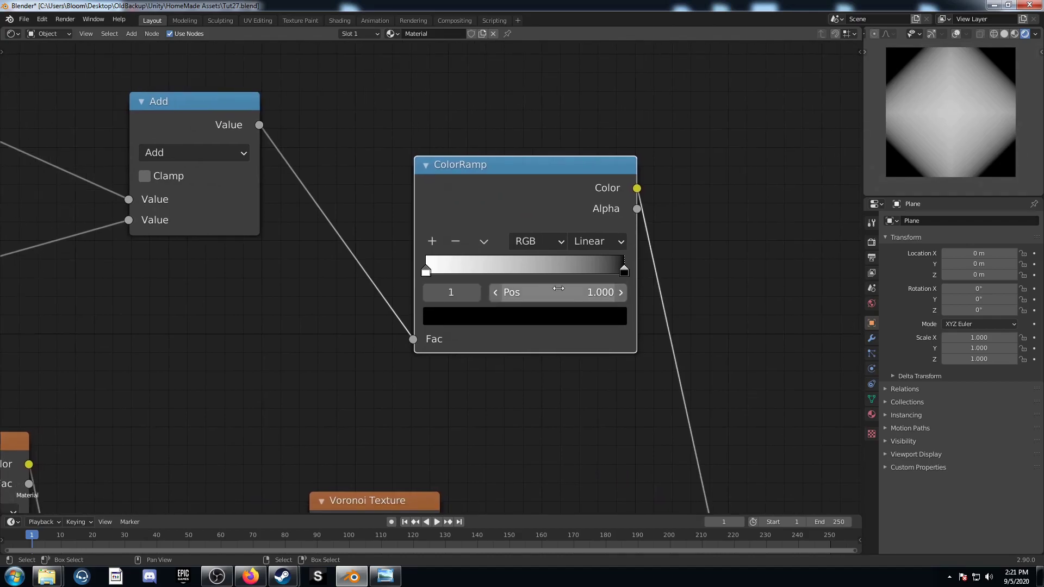
left_click(574, 292)
type(".")
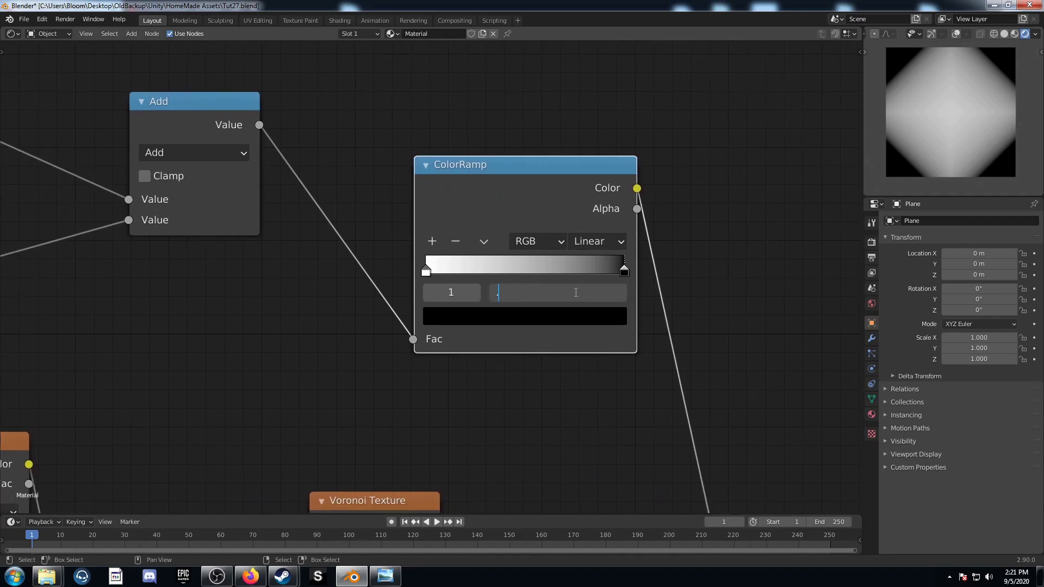
key("Return")
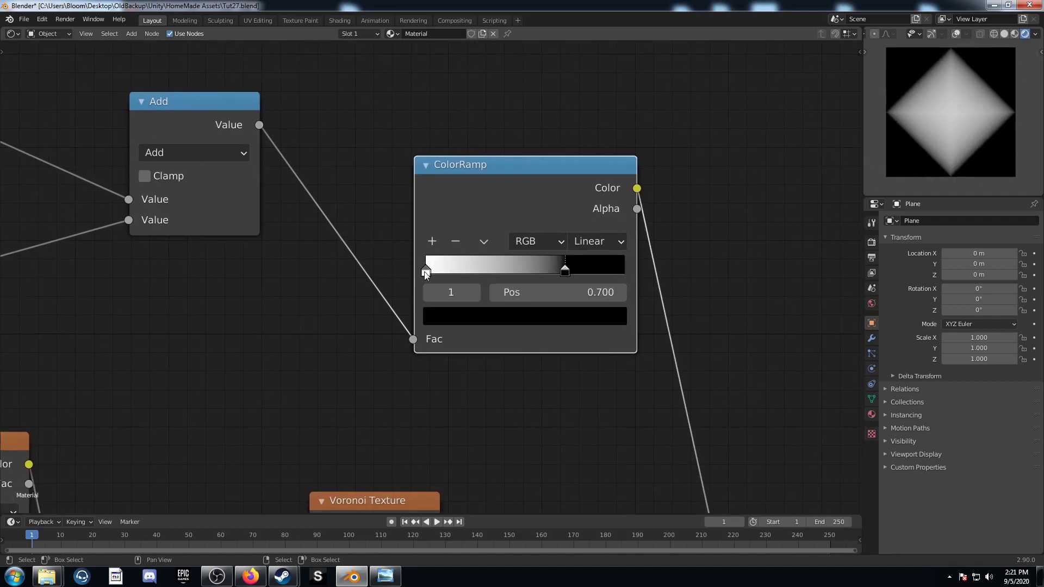
left_click(426, 270)
left_click(547, 294)
type(".4")
key("Return")
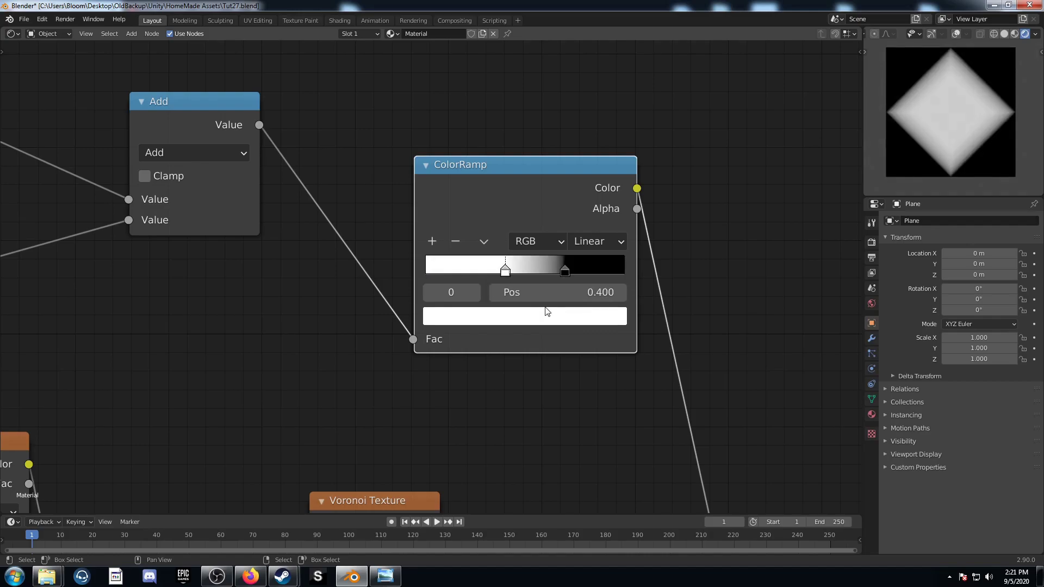
Duplicate a Multiply node and insert the copy between the ColorRamp and the Viewer
scroll(544, 311, "down", 4)
middle_click_drag(675, 334, 530, 254)
scroll(63, 121, "down", 3)
left_click(50, 169)
key("shift+d")
left_click(484, 222)
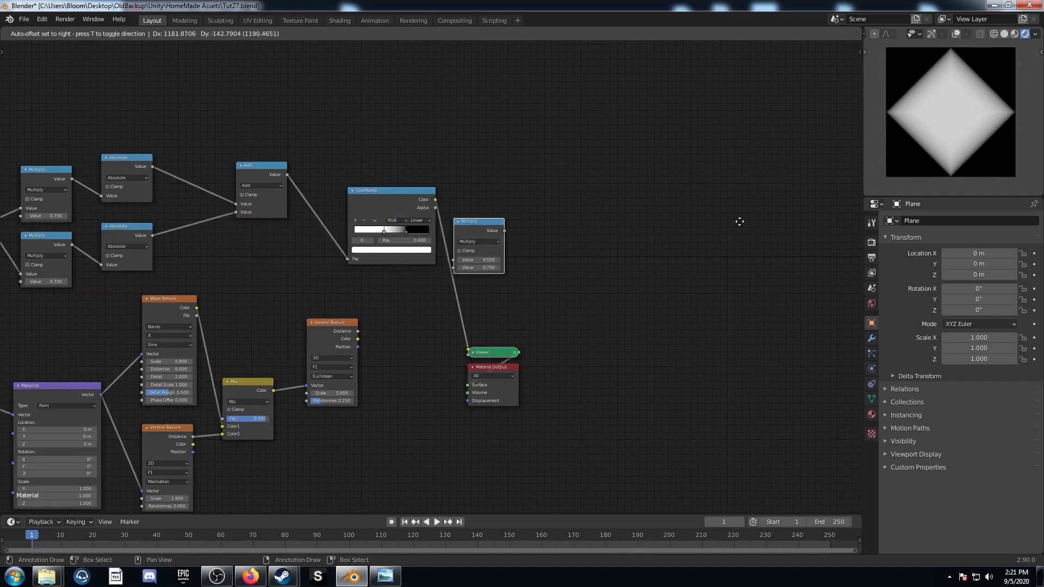
Set the multiplier of the Multiply node after the ColorRamp to 5.4
scroll(559, 249, "up", 2)
middle_click_drag(559, 250, 413, 211)
scroll(402, 209, "up", 2)
left_click(381, 196)
type("5.4")
key("Return")
scroll(346, 326, "down", 1)
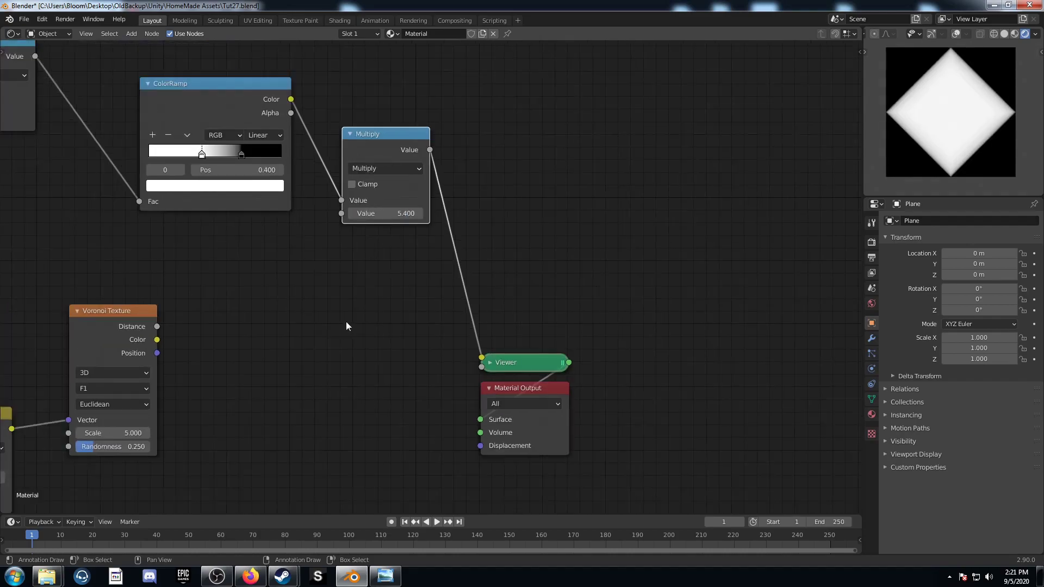
Connect the last Multiply node's output to the final Voronoi Texture's Scale input and preview that texture in the Viewer
middle_click_drag(346, 321, 443, 250)
left_click_drag(545, 136, 213, 396)
left_click_drag(244, 283, 393, 277)
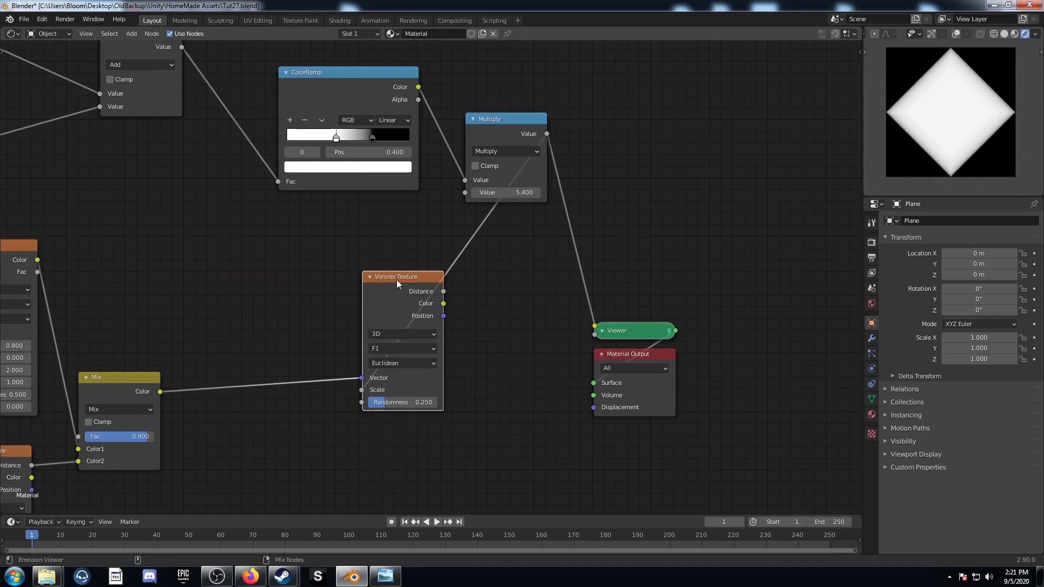
left_click(397, 280, "ctrl+shift")
scroll(484, 367, "up", 3)
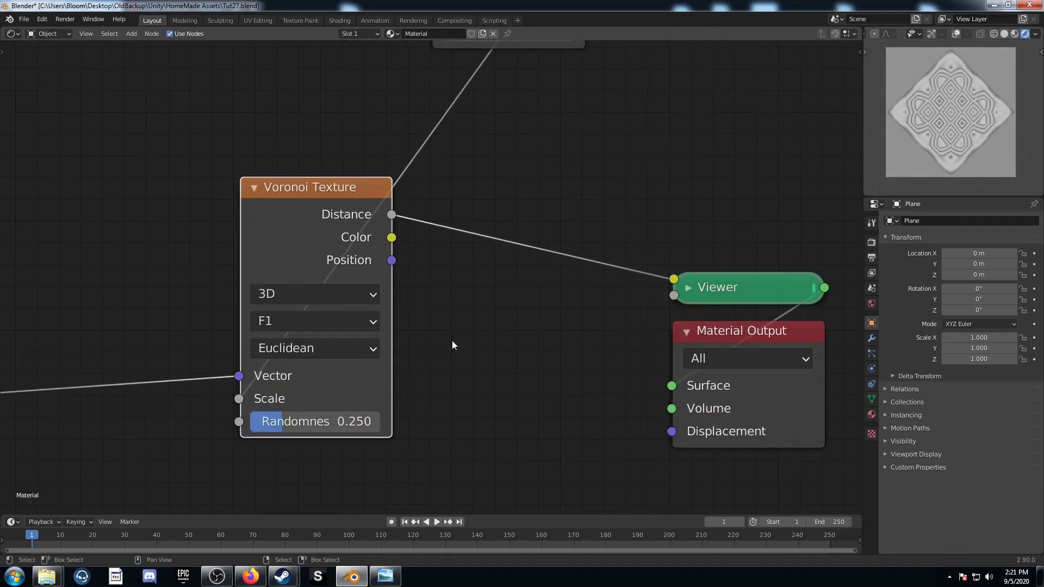
Insert two successive Mix nodes between the final Voronoi Texture and the Viewer
middle_click_drag(533, 315, 440, 332)
key("shift+a")
left_click(439, 333)
type("mix")
key("Return")
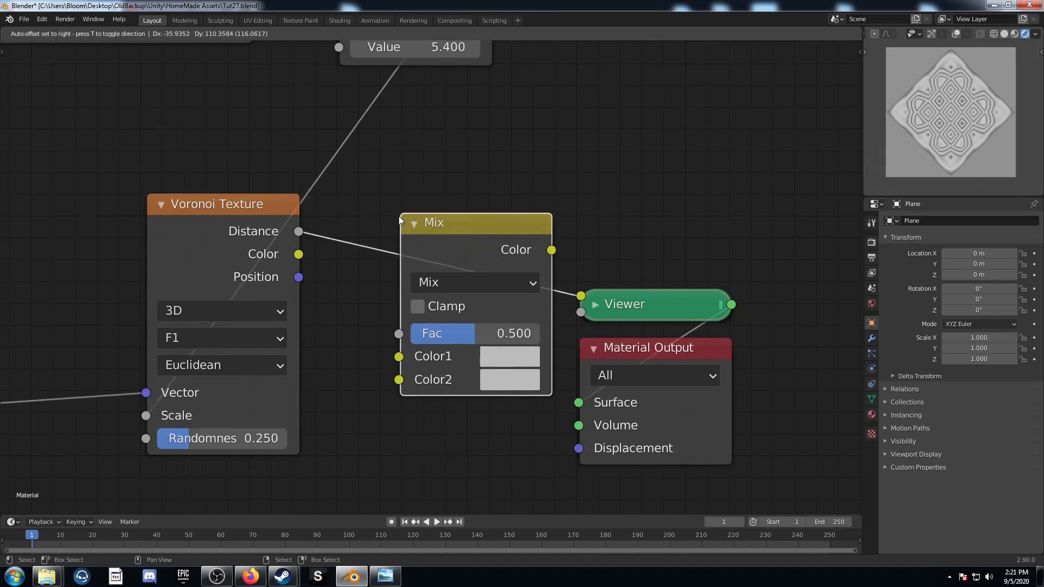
left_click(399, 217)
scroll(422, 332, "down", 8)
key("shift+d")
left_click(575, 294)
Set the first of the two new Mix nodes to Color Burn with a black Color2
left_click(456, 282)
left_click(465, 321)
left_click(465, 324)
scroll(494, 230, "down", 11)
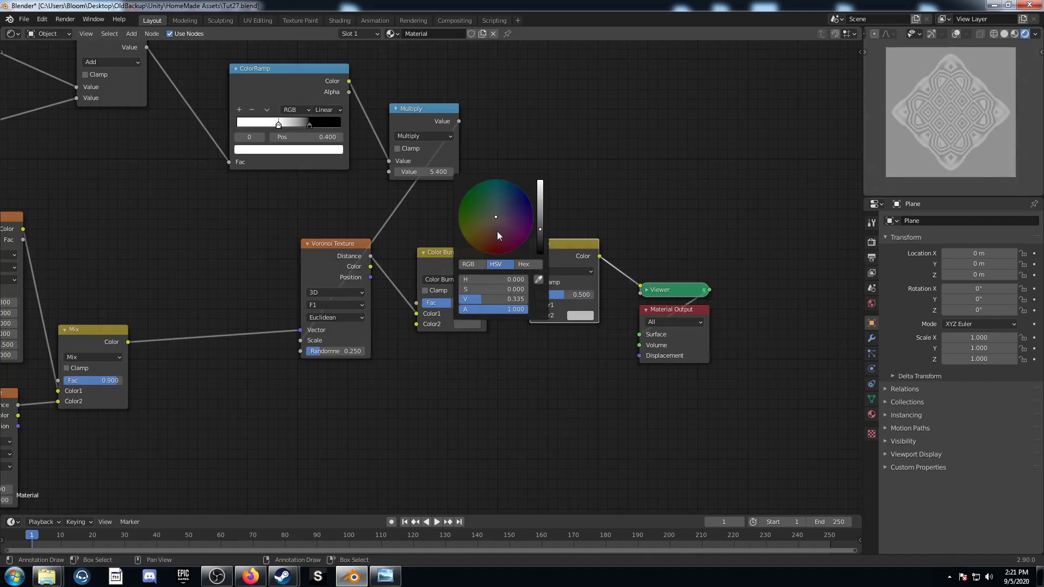
Set the second new Mix node to Color Dodge with a white Color2
left_click(576, 273)
left_click(563, 361)
left_click(577, 315)
scroll(615, 197, "up", 5)
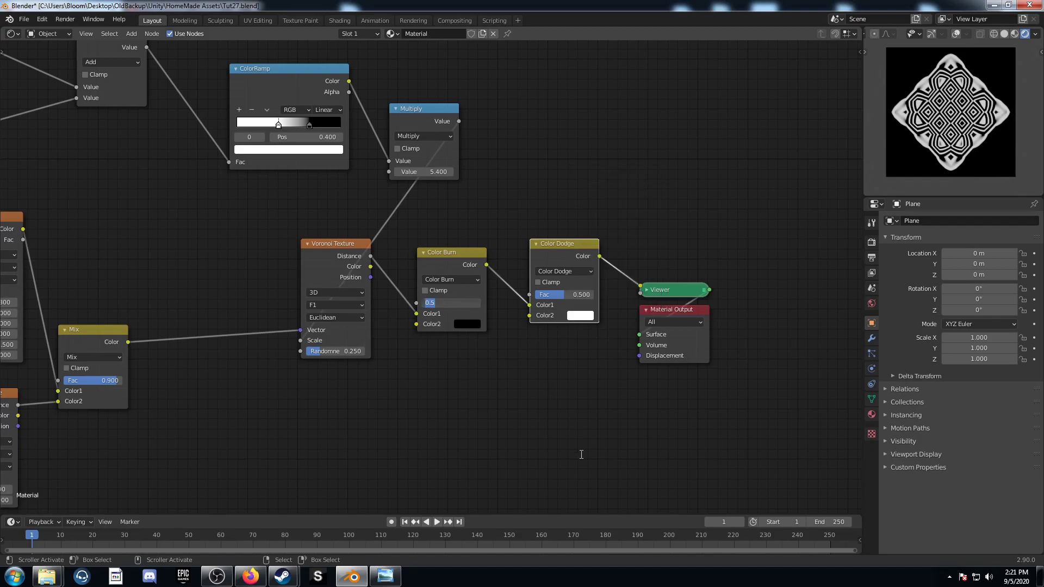
Set the Fac of the Color Burn node to 0.75 and of the Color Dodge node to 1
key("BackSpace")
type(".75")
key("Return")
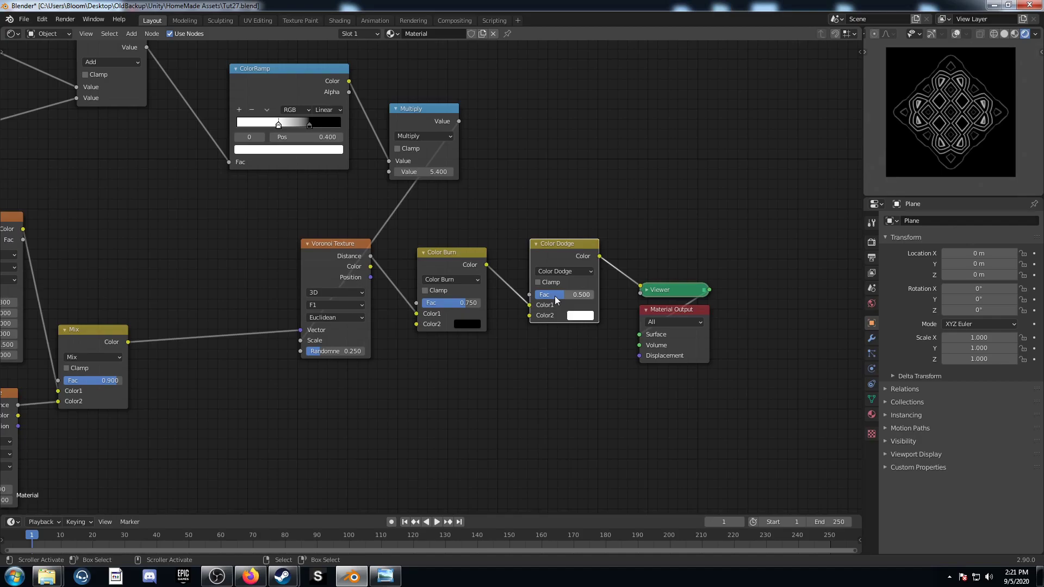
left_click_drag(555, 296, 585, 296)
Switch the final Voronoi Texture's feature to F2 and inspect the rendered pattern
middle_click_drag(457, 400, 499, 457)
scroll(477, 453, "up", 3)
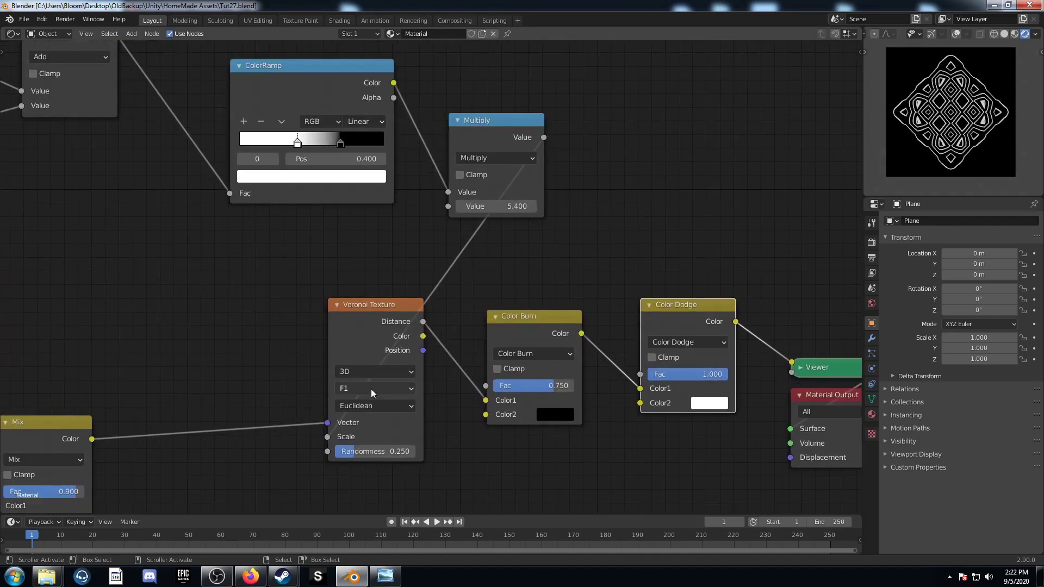
left_click(371, 389)
left_click(377, 419)
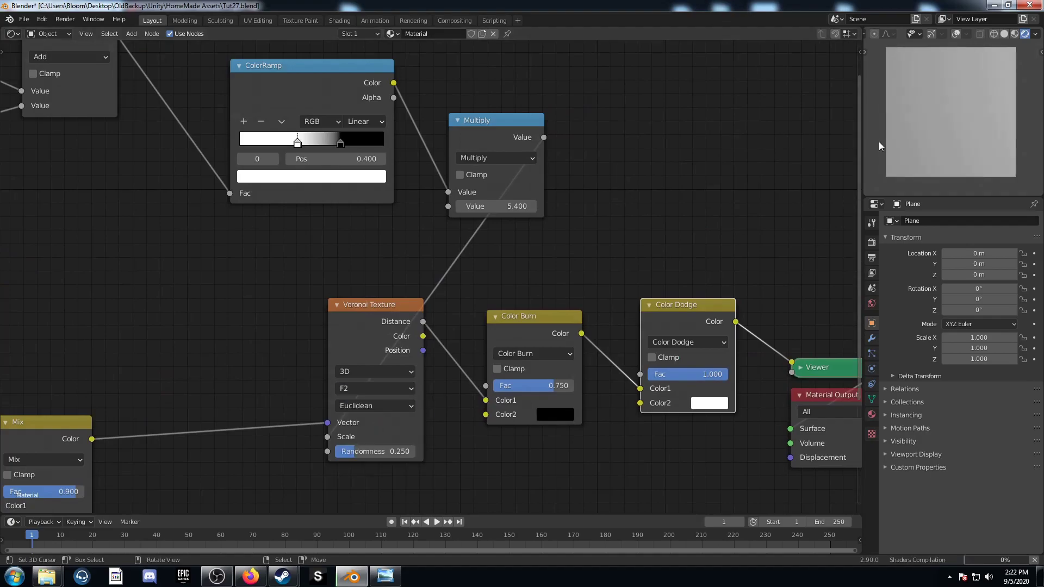
scroll(502, 317, "up", 1)
Maximize the node editor and look over the entire node tree
key("ctrl+space")
scroll(388, 335, "down", 3)
middle_click_drag(389, 340, 626, 282)
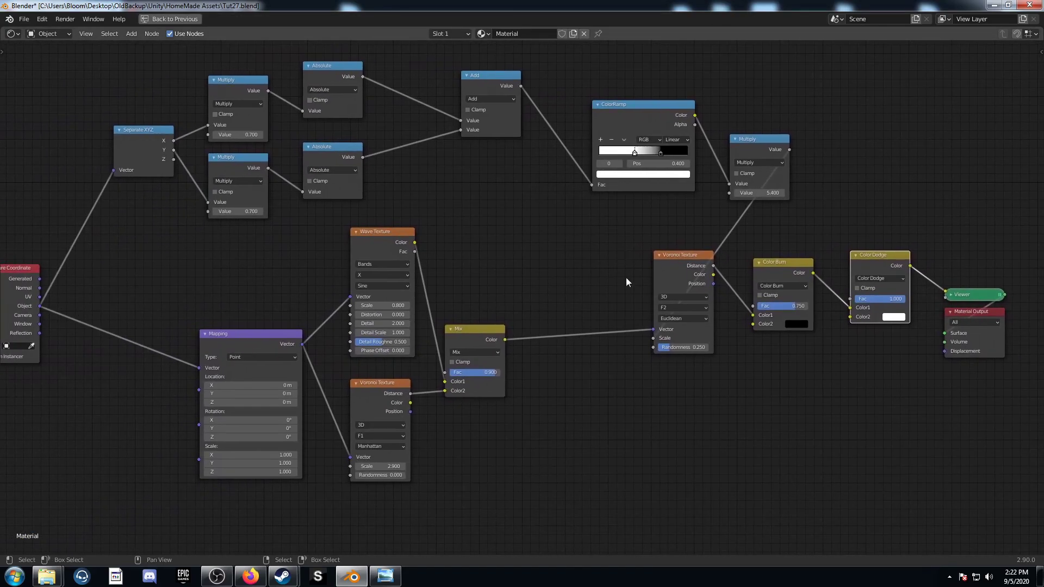
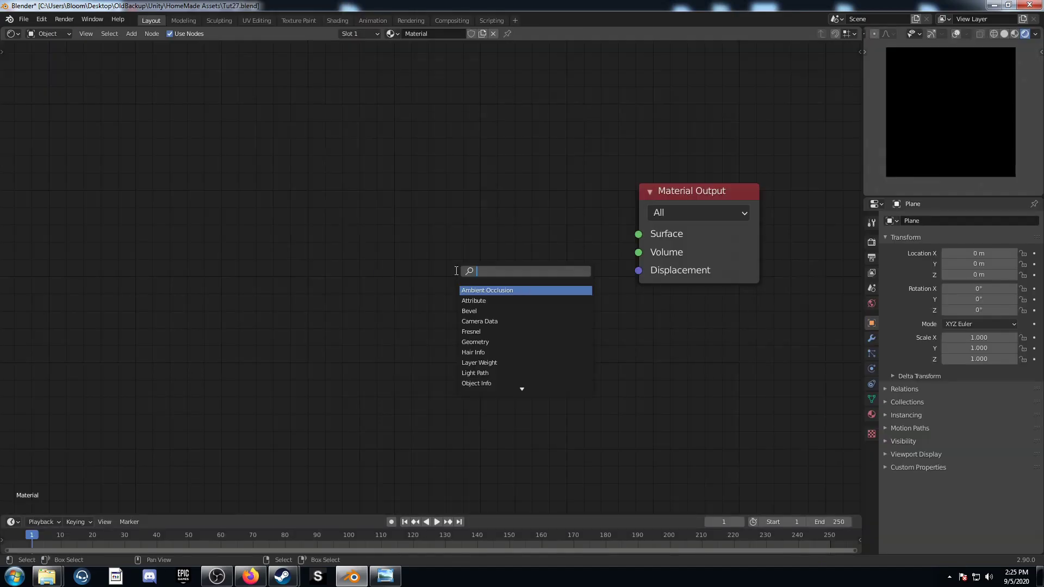
Add a Voronoi Texture node beside the Material Output and set its feature to F2
type("voro")
key("Return")
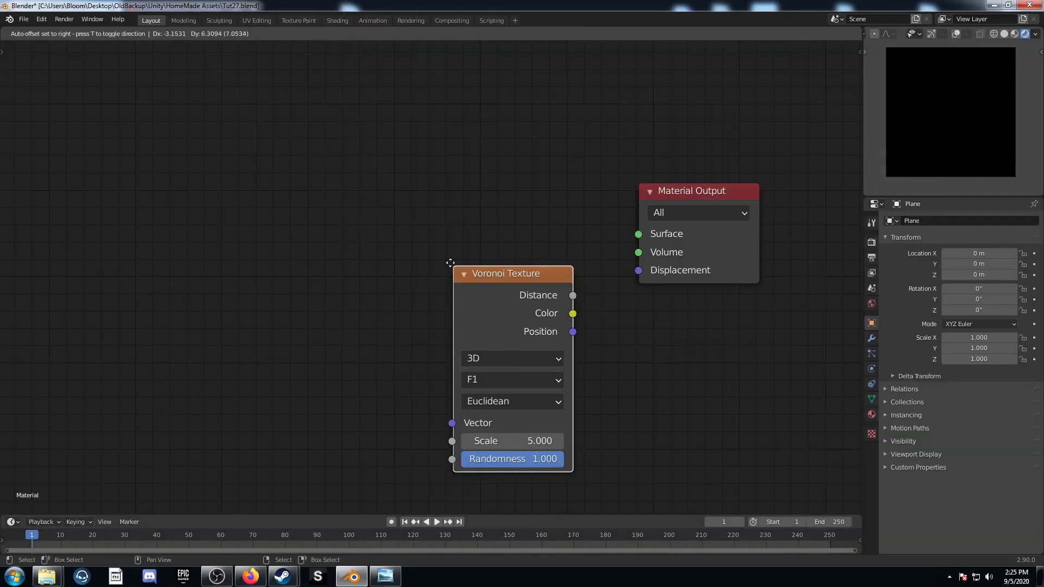
left_click(364, 218)
left_click(408, 332)
left_click(416, 373)
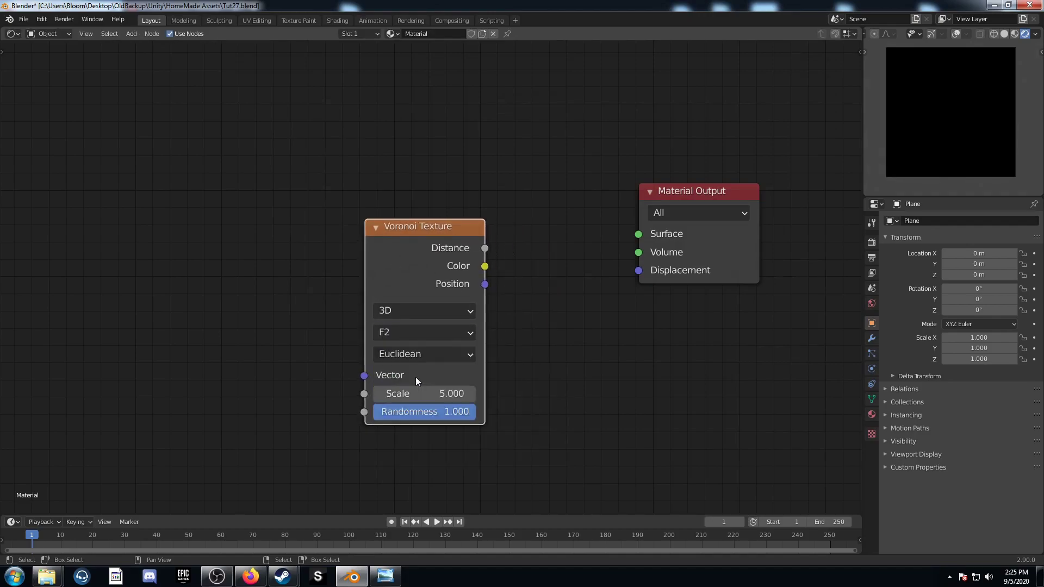
Set the Voronoi Texture's Randomness to 0.25 and move the node up
left_click(444, 409)
type(".25")
key("Return")
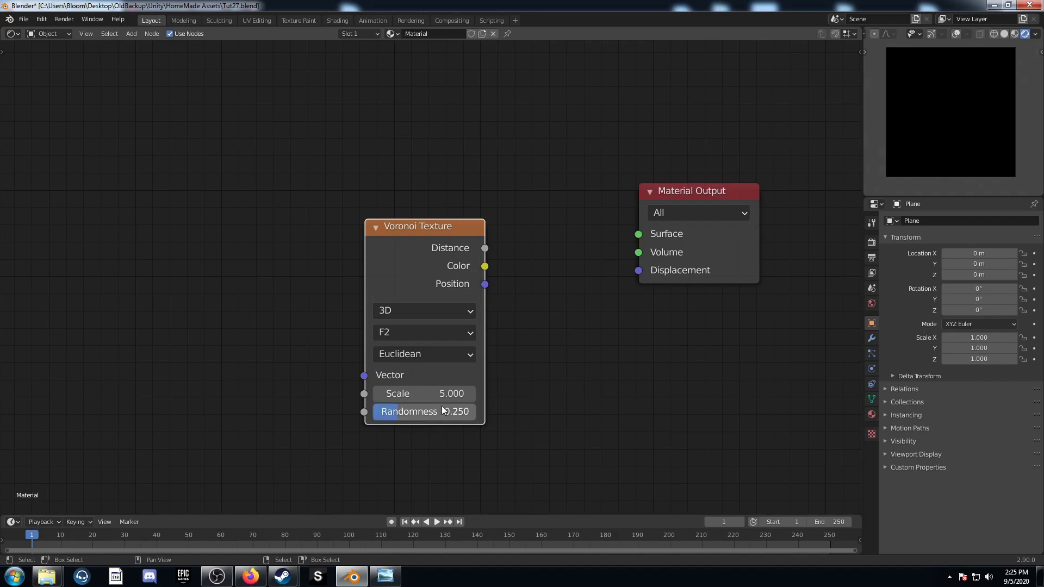
left_click_drag(403, 239, 388, 177)
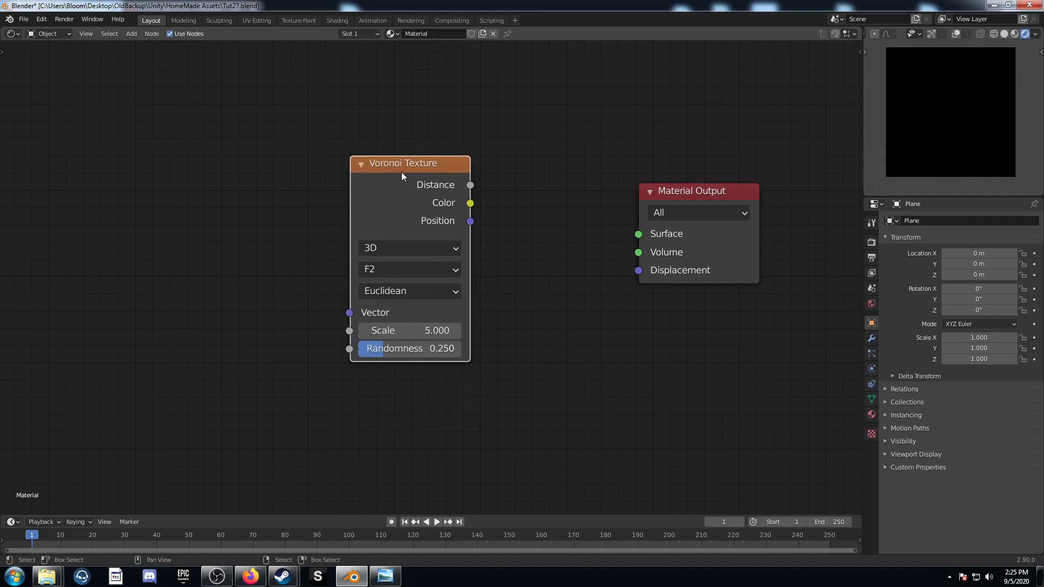
Preview the Voronoi Texture, attach Mapping and Texture Coordinate nodes to it, and spread the nodes apart
left_click(402, 172, "ctrl+shift")
key("ctrl+t")
middle_click_drag(254, 374, 556, 412)
scroll(388, 358, "down", 4)
left_click_drag(366, 277, 413, 261)
left_click_drag(470, 220, 170, 238)
middle_click_drag(309, 365, 309, 285)
Insert a Noise Texture node between the Mapping node and the Voronoi Texture
key("shift+a")
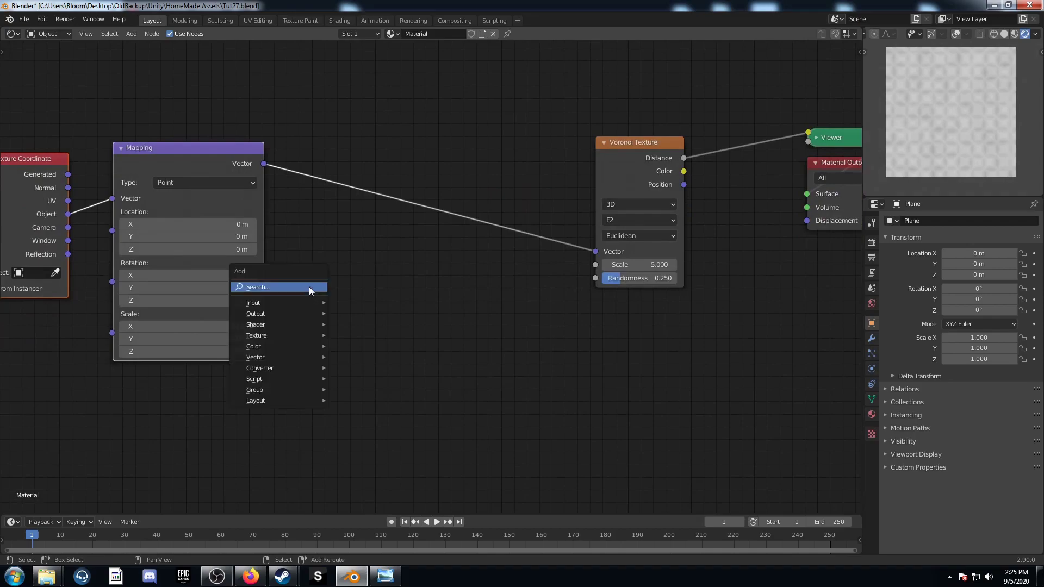
left_click(309, 287)
type("noise")
key("Return")
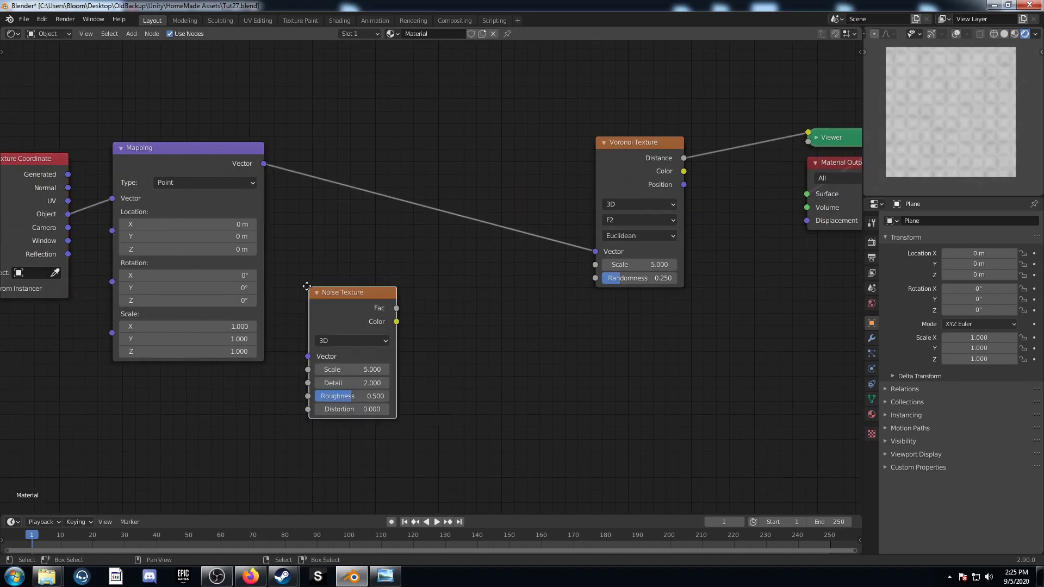
left_click(325, 132)
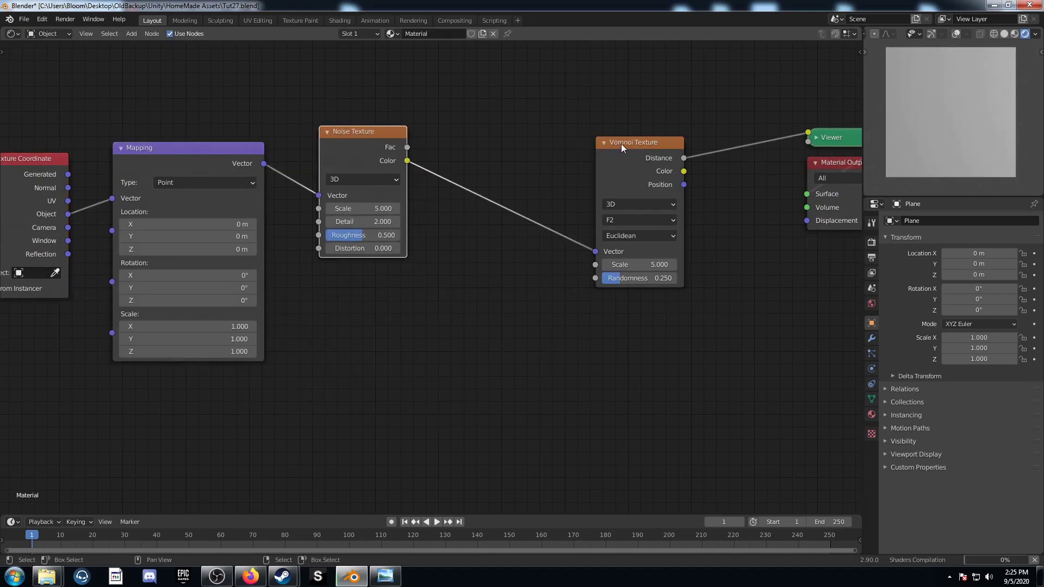
Place a duplicate of the Voronoi Texture below the Noise Texture and combine both textures in a Mix node
left_click(643, 158)
key("shift+d")
left_click(356, 303)
right_click_drag(366, 252, 382, 332, "ctrl+shift")
Connect the Mapping vector to the duplicated Voronoi Texture and the Mix output to the final Voronoi Texture's Vector input
left_click_drag(264, 164, 315, 397)
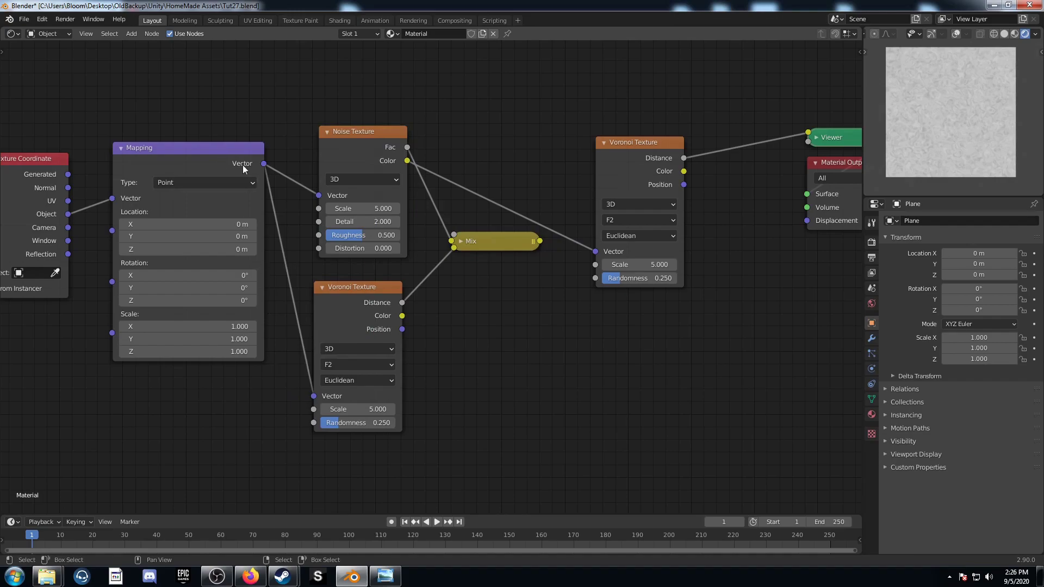
left_click_drag(541, 243, 603, 257)
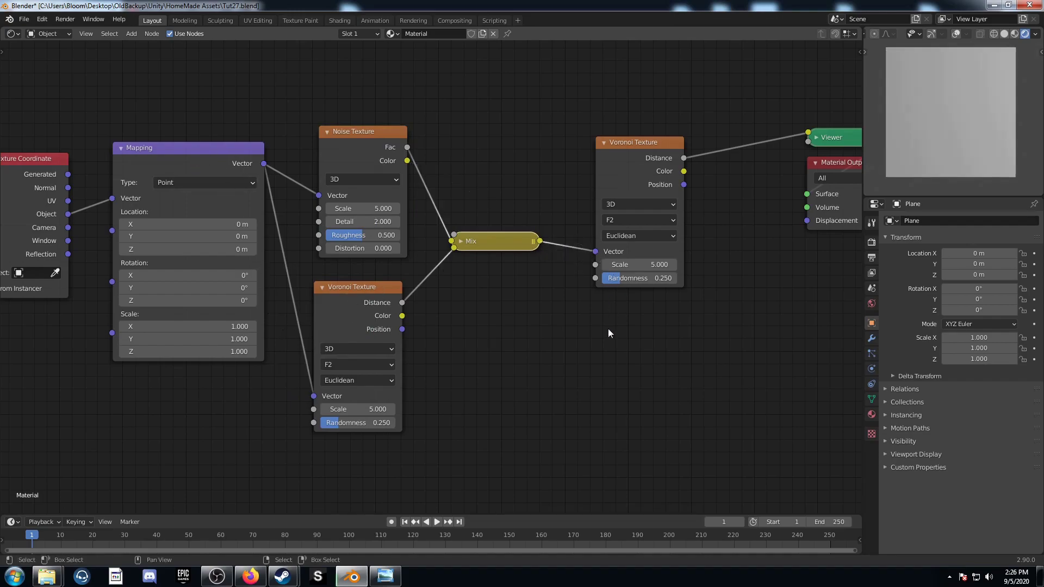
middle_click_drag(608, 329, 398, 369)
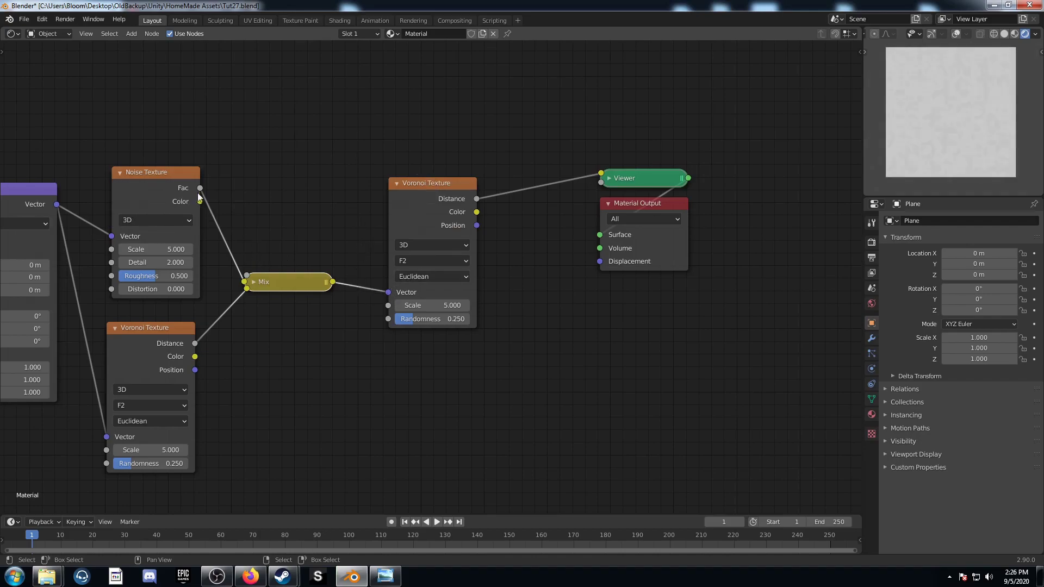
middle_click_drag(216, 269, 590, 204)
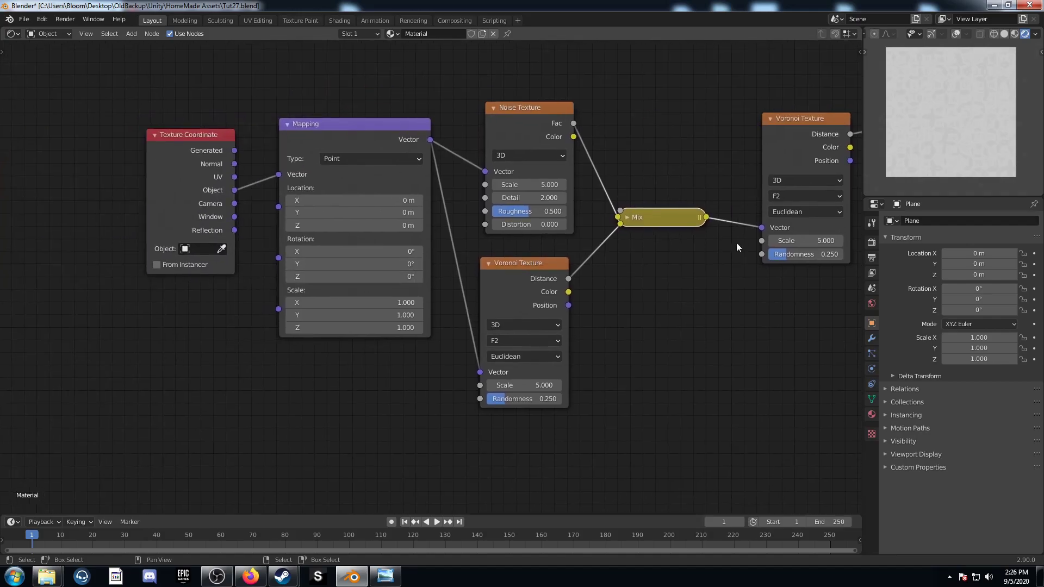
Set the Voronoi Texture below the Noise Texture to Scale 2.9 and Randomness 0
middle_click_drag(719, 240, 643, 255)
double_click(452, 200)
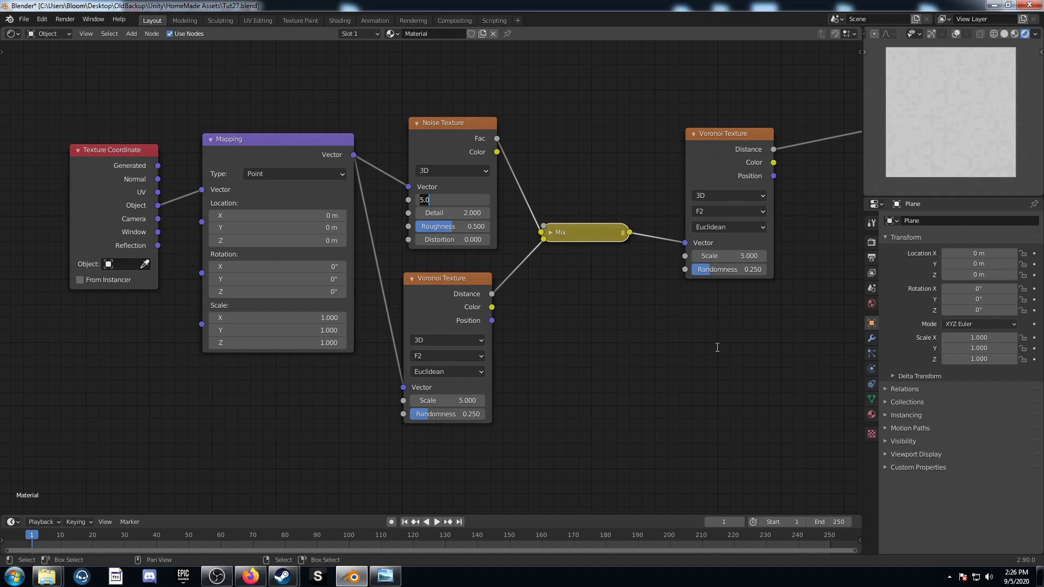
key("Return")
double_click(447, 400)
type("2.9")
key("Tab")
type("0")
key("Return")
Move the Texture Coordinate node away from the Mapping node and feed its Object output into a new Separate XYZ node
scroll(435, 370, "down", 2)
middle_click_drag(333, 333, 415, 338)
left_click_drag(320, 222, 147, 194)
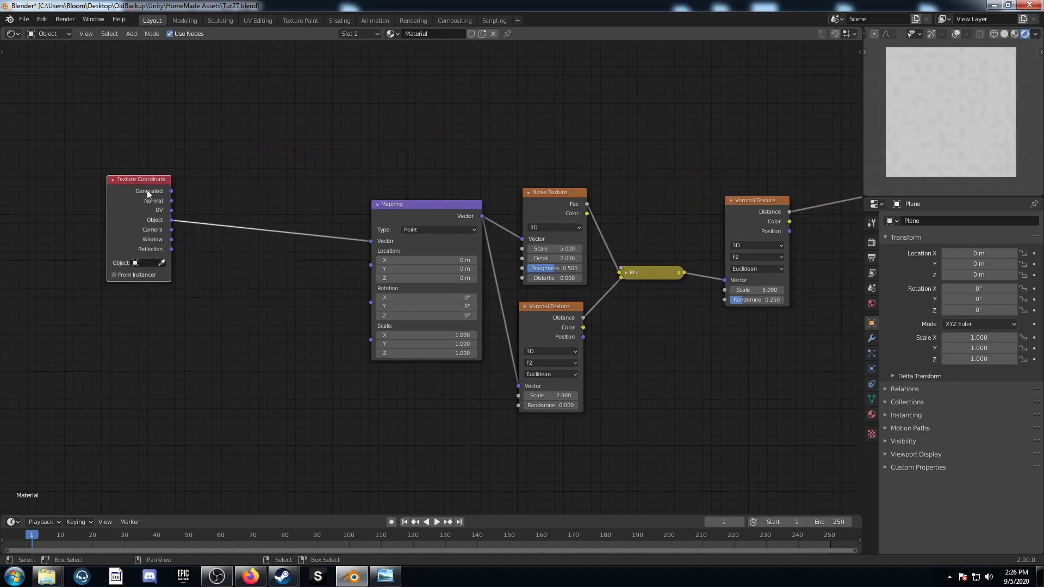
key("shift+a")
left_click(266, 159)
type("se")
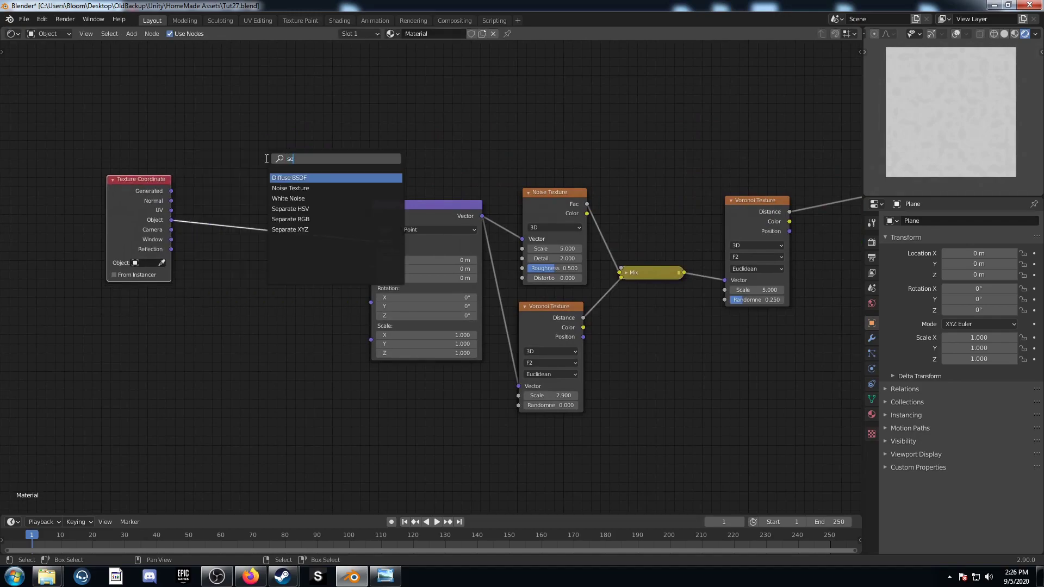
key("Down")
key("Down")
key("Down")
key("Down")
key("Down")
key("Return")
left_click(324, 84)
left_click_drag(172, 220, 325, 144)
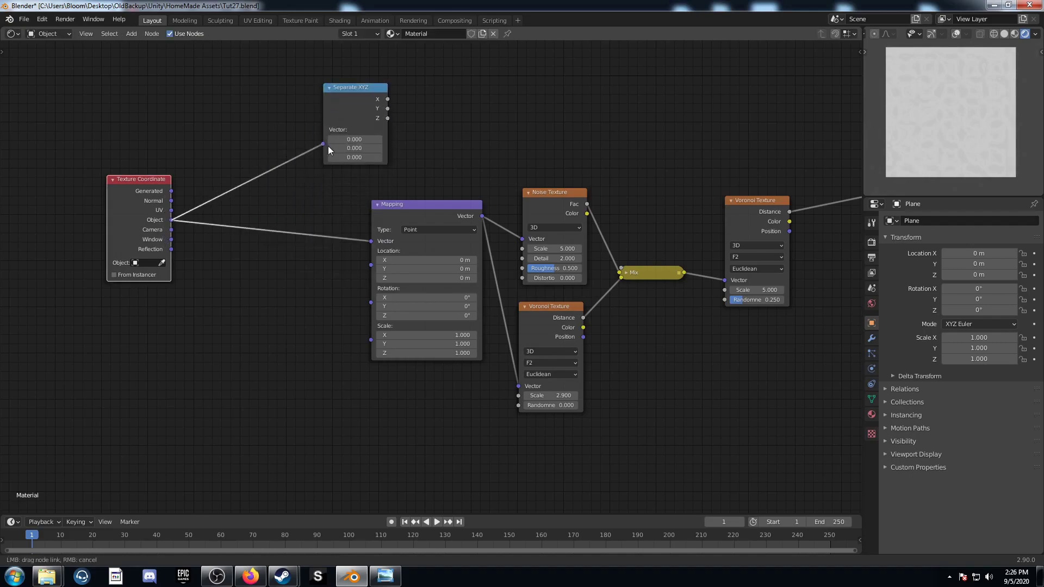
Add a Math node beside the Separate XYZ node and set it to Absolute
middle_click_drag(517, 189, 433, 322)
key("shift+a")
left_click(439, 171)
type("add")
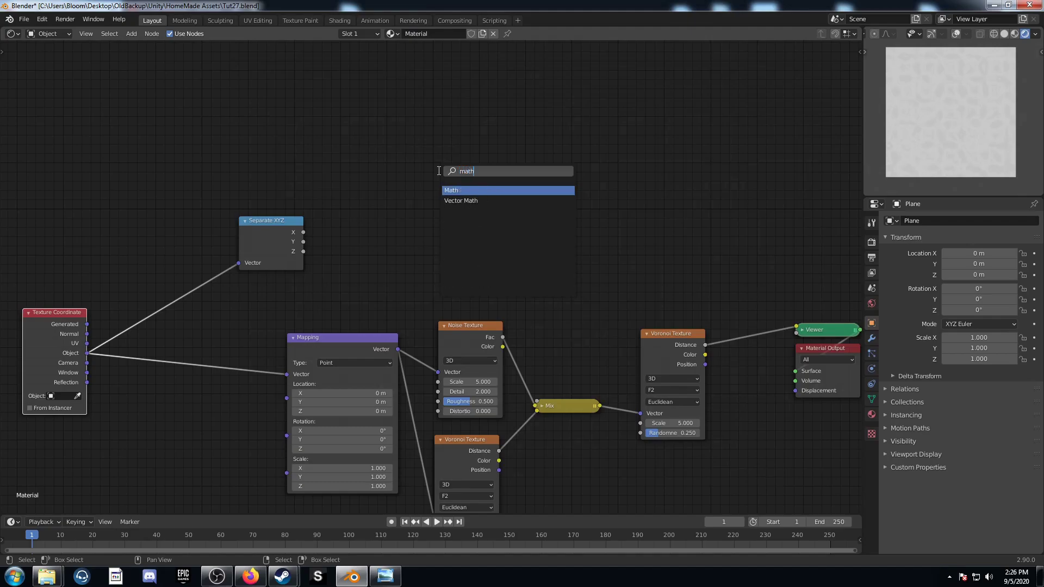
key("Return")
left_click(406, 158)
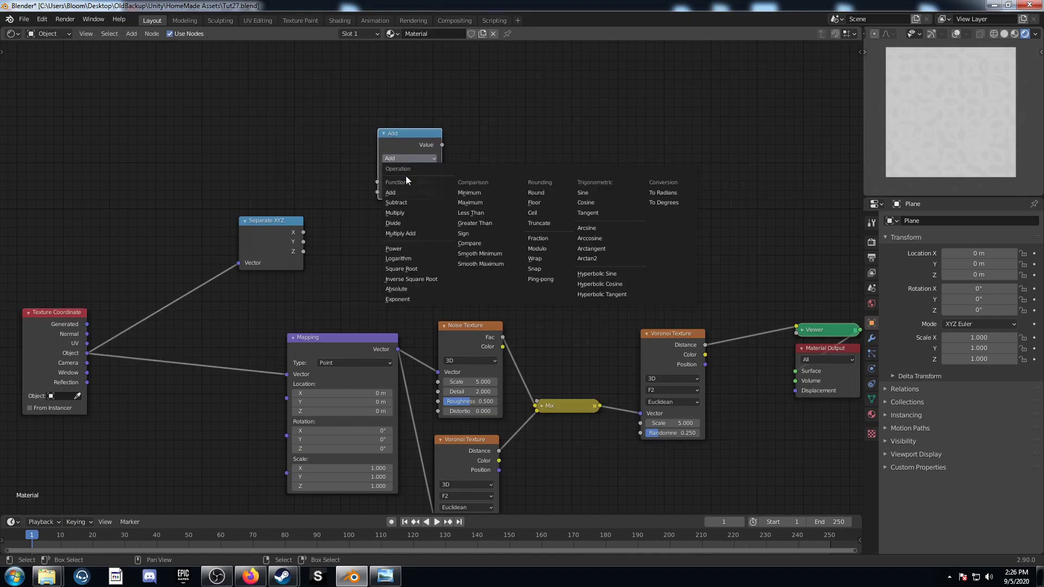
left_click(406, 283)
Duplicate the Absolute node and feed the two Absolute nodes from Separate XYZ's X and Y outputs
key("shift+d")
left_click(395, 289)
left_click_drag(303, 232, 386, 276)
Duplicate an Absolute node, set the copy to Add, and connect both Absolute outputs to its inputs
left_click(414, 133)
key("shift+d")
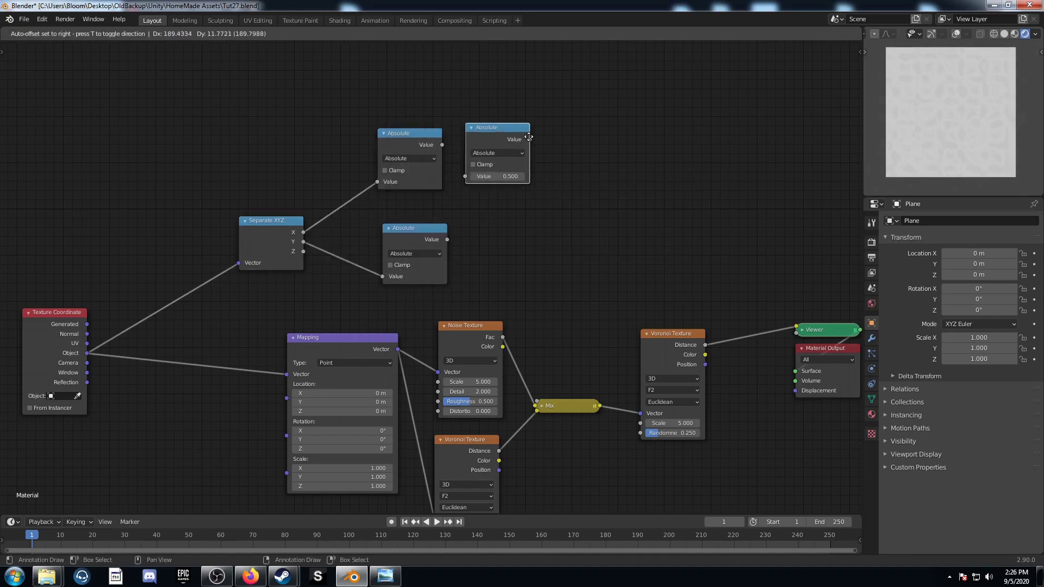
left_click(519, 127)
left_click(517, 154)
left_click(502, 189)
left_click_drag(442, 145, 483, 177)
left_click_drag(447, 239, 482, 187)
Insert a duplicated math node between Separate XYZ's X output and the upper Absolute node and set it to Multiply
middle_click_drag(383, 173, 420, 214)
left_click(414, 181)
key("shift+d")
left_click(381, 202)
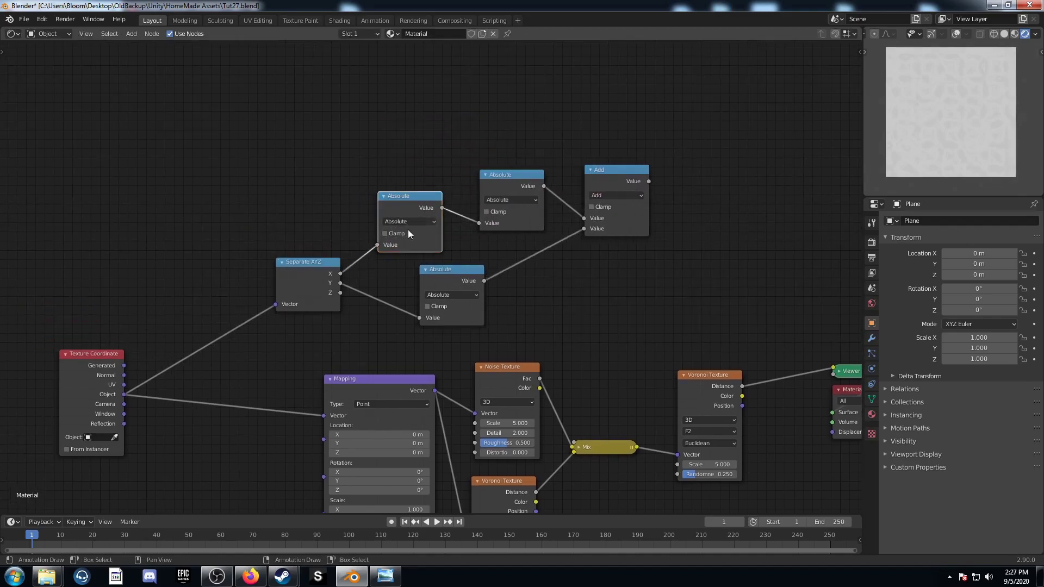
left_click(417, 221)
left_click(420, 272)
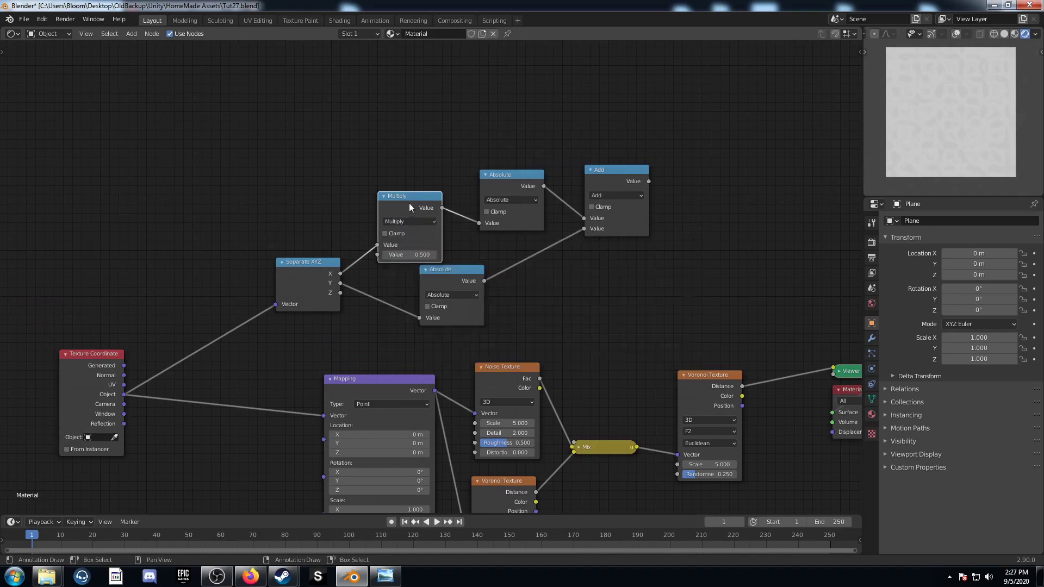
Insert a copy of the Multiply node between Separate XYZ's Y output and the lower Absolute node, making room for it
key("shift+d")
left_click(409, 287)
left_click_drag(503, 278, 517, 280)
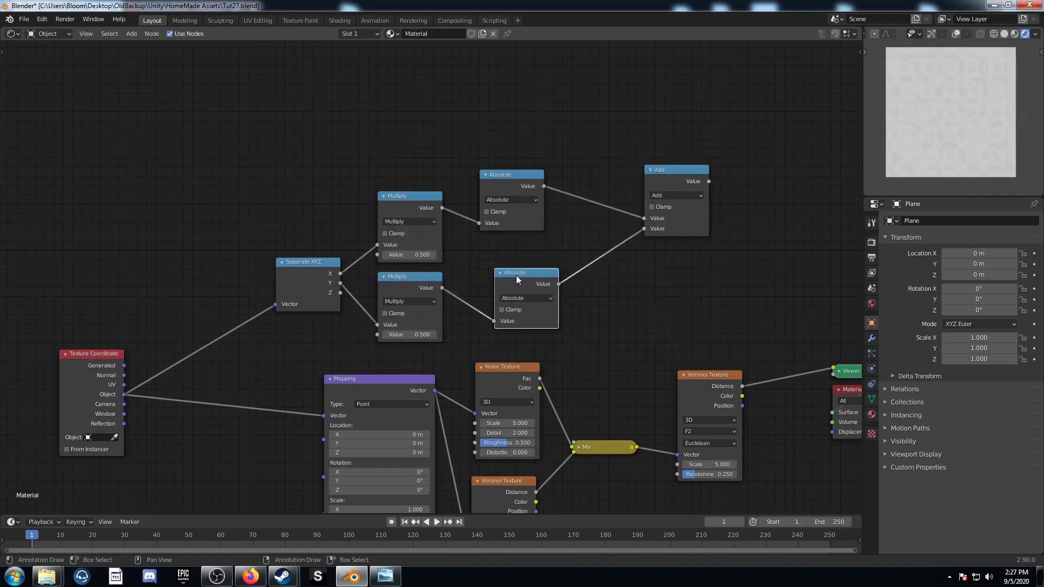
middle_click_drag(460, 315, 493, 272)
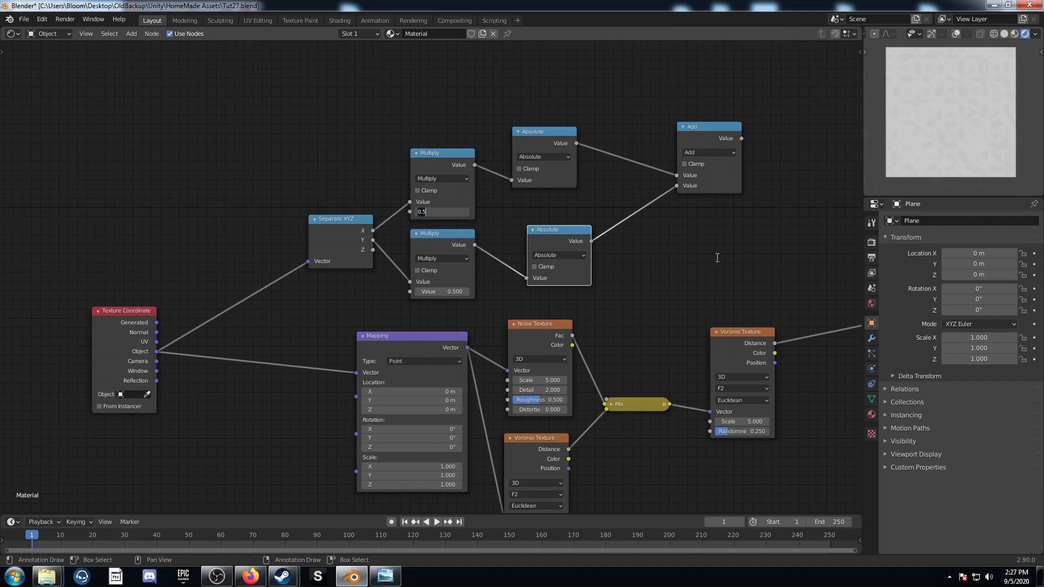
Preview the Add node's output and set the value of the Multiply node on the X branch to 0.9
left_click(717, 143, "ctrl+shift")
scroll(567, 252, "up", 1)
left_click(457, 195)
key("BackSpace")
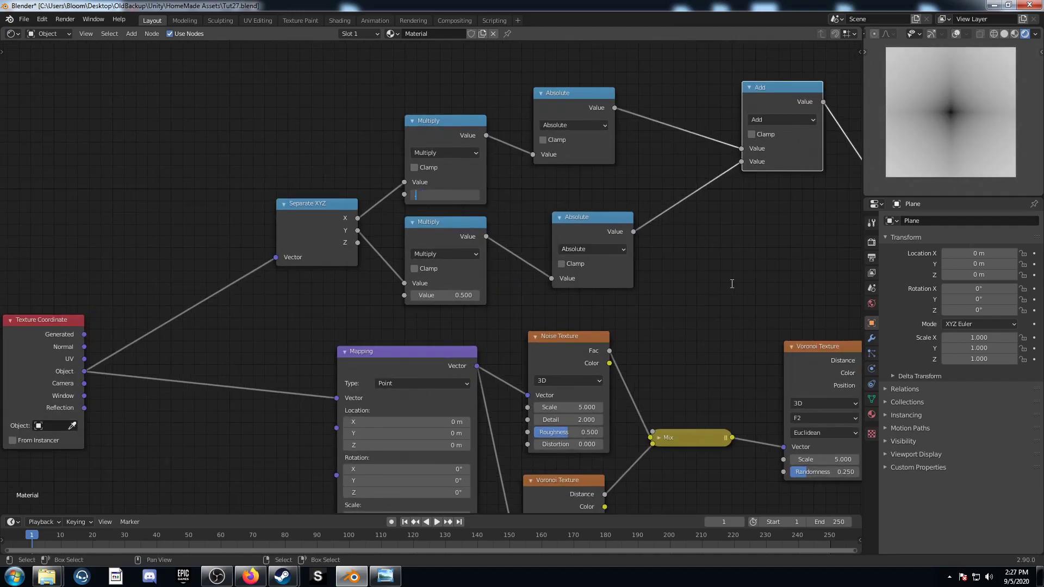
type("0.9")
key("Return")
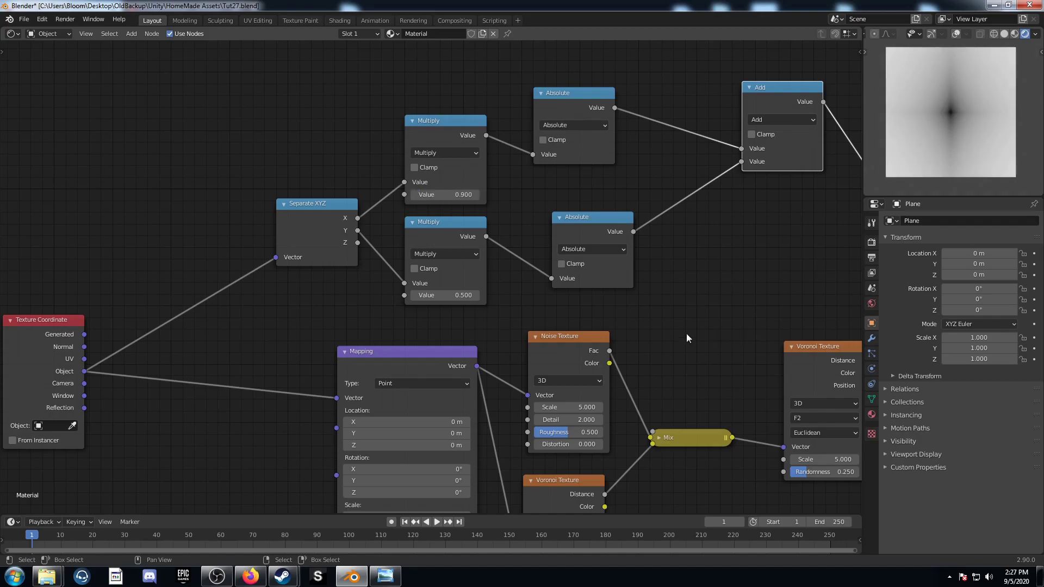
Set the value of the Multiply node on the Y branch to 0.65
left_click(438, 294)
key("BackSpace")
type(".65")
key("Return")
Add a ColorRamp node between the Add node and the Viewer
scroll(527, 284, "down", 5)
middle_click_drag(639, 285, 487, 247)
key("shift+a")
left_click(526, 221)
type("color")
key("Down")
key("Return")
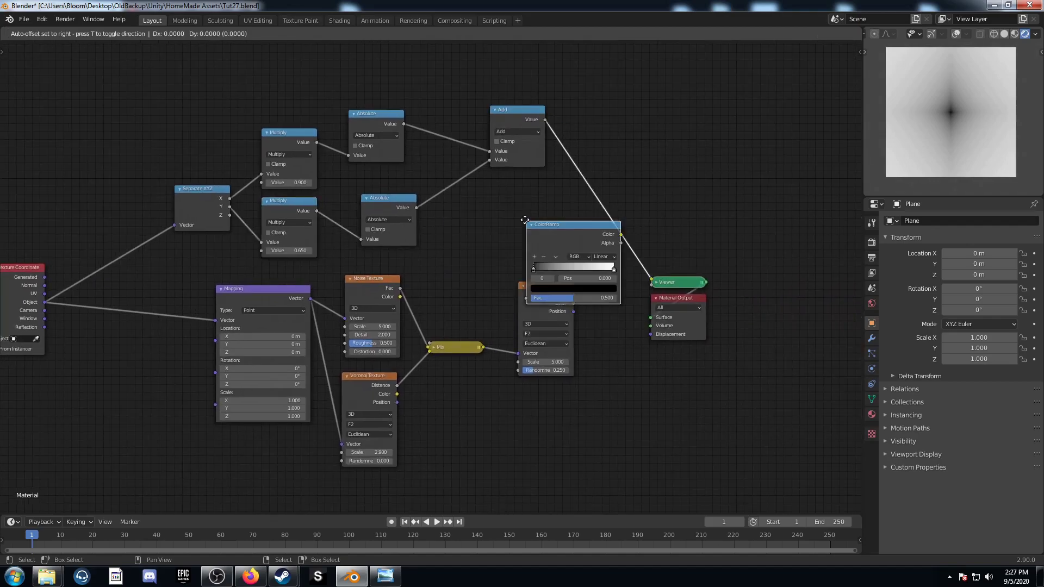
left_click(576, 127)
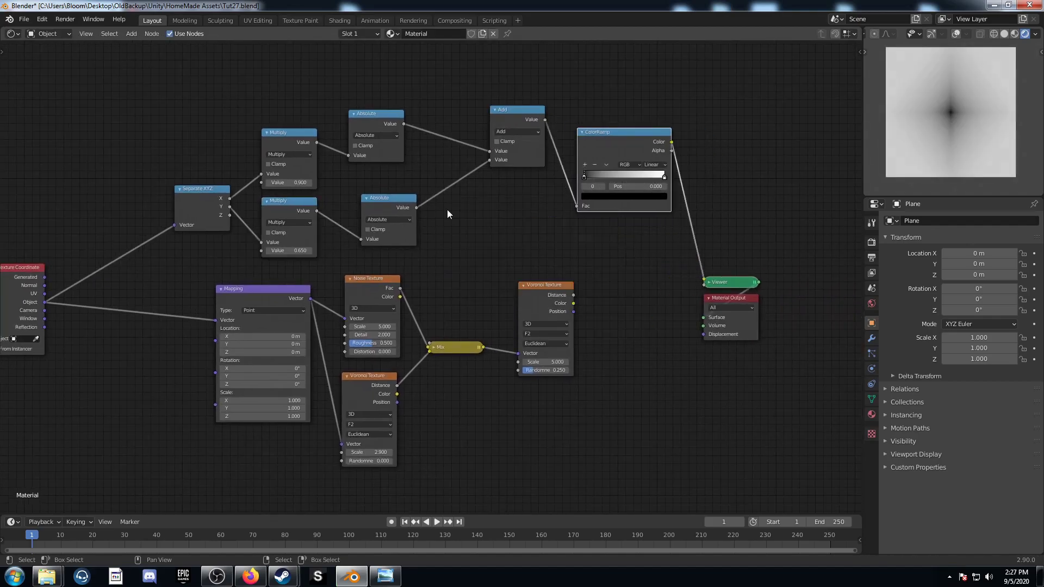
Flip the ColorRamp's gradient and set the white stop's position to 0.4
scroll(384, 308, "up", 4)
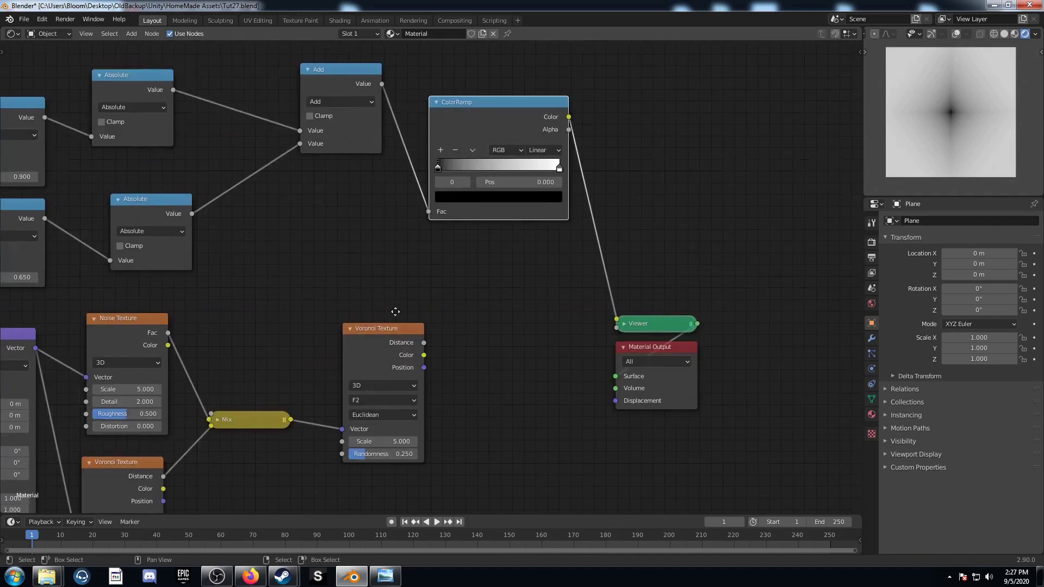
left_click(440, 133)
left_click(433, 145)
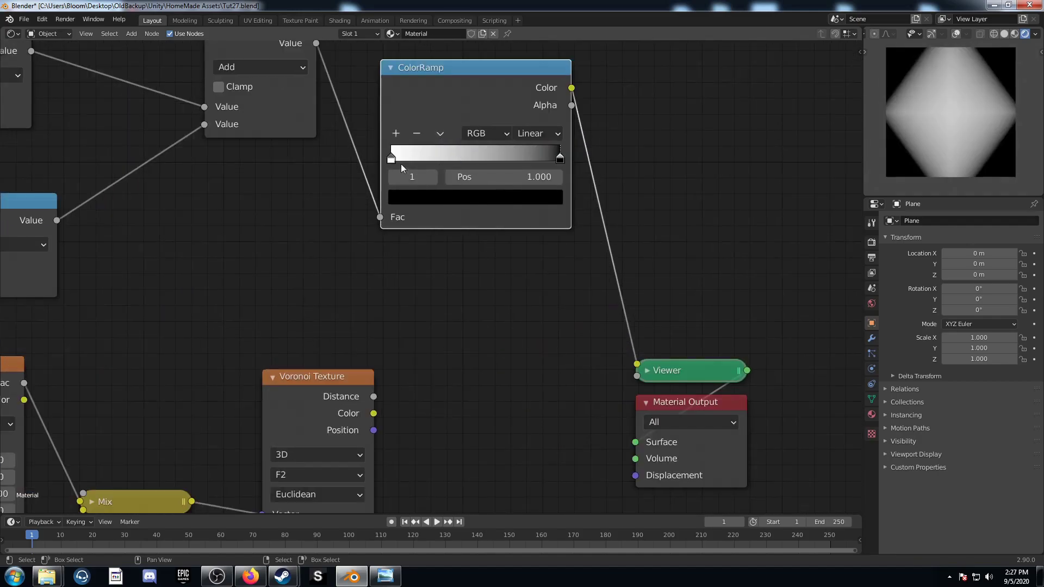
double_click(509, 177)
type(".")
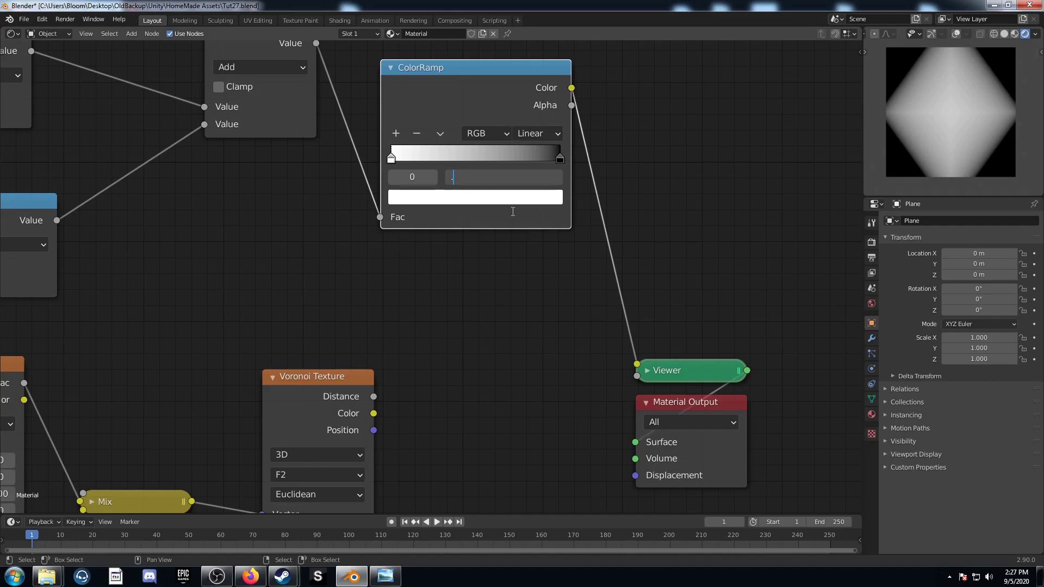
type("4")
key("Return")
Set the ColorRamp's black stop position to 0.7
left_click(561, 158)
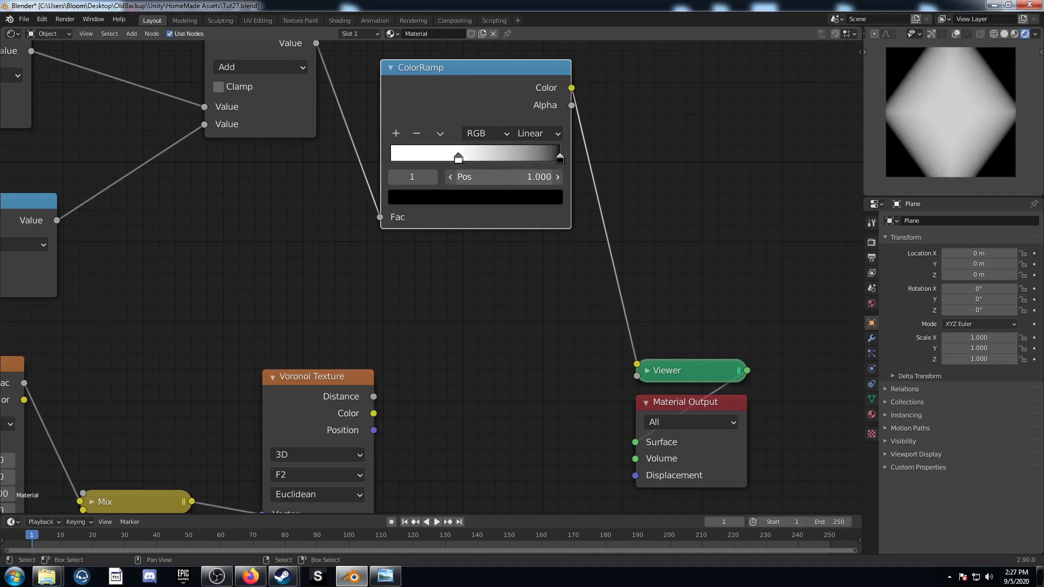
double_click(541, 177)
type(".7")
key("Return")
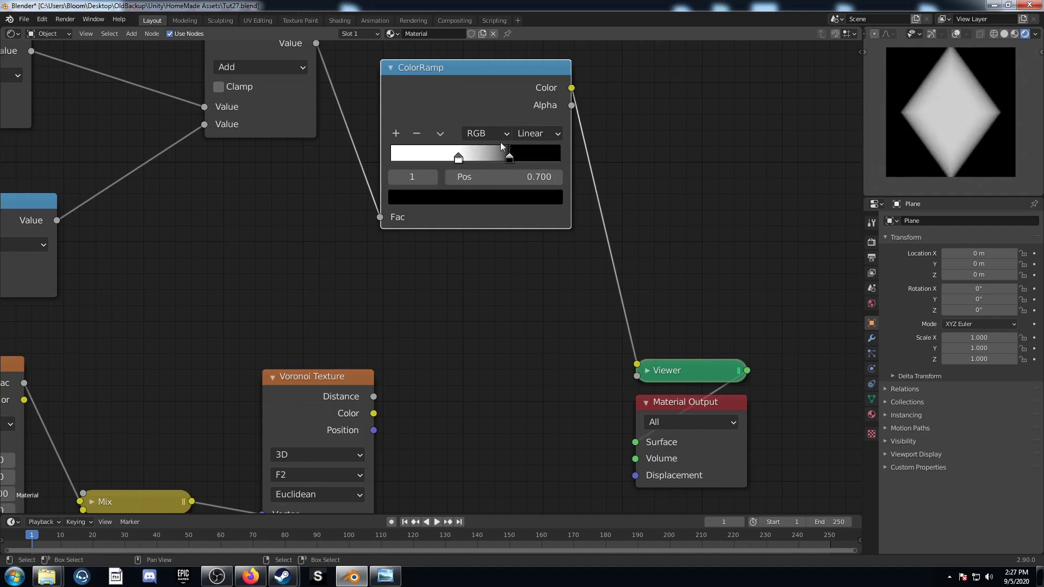
Duplicate the X branch's Multiply node and insert the copy between the ColorRamp and the Viewer
scroll(440, 219, "down", 4)
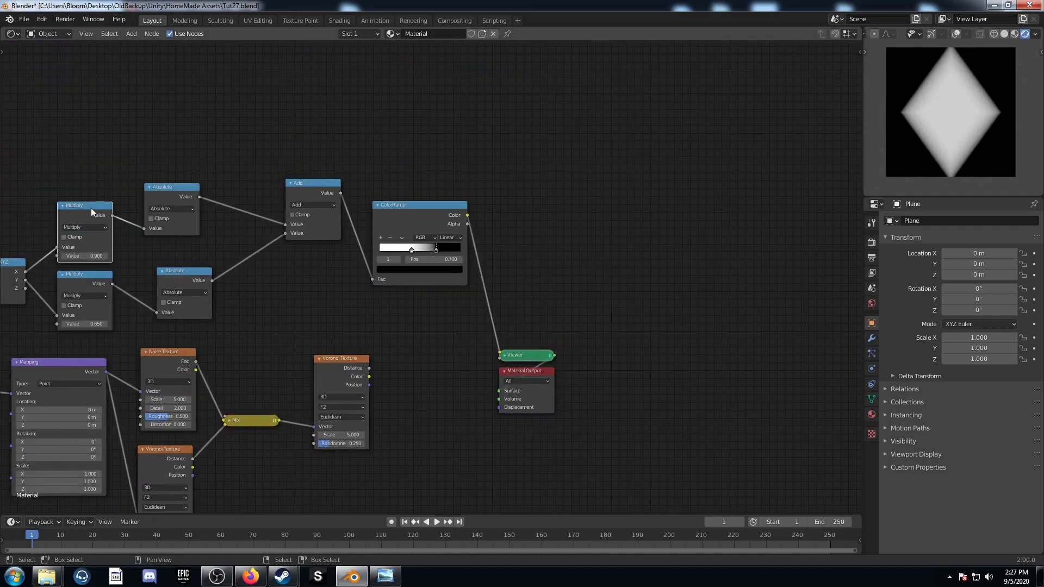
left_click(91, 210)
key("shift+d")
left_click(731, 251)
scroll(427, 269, "up", 2)
middle_click_drag(627, 294, 487, 284)
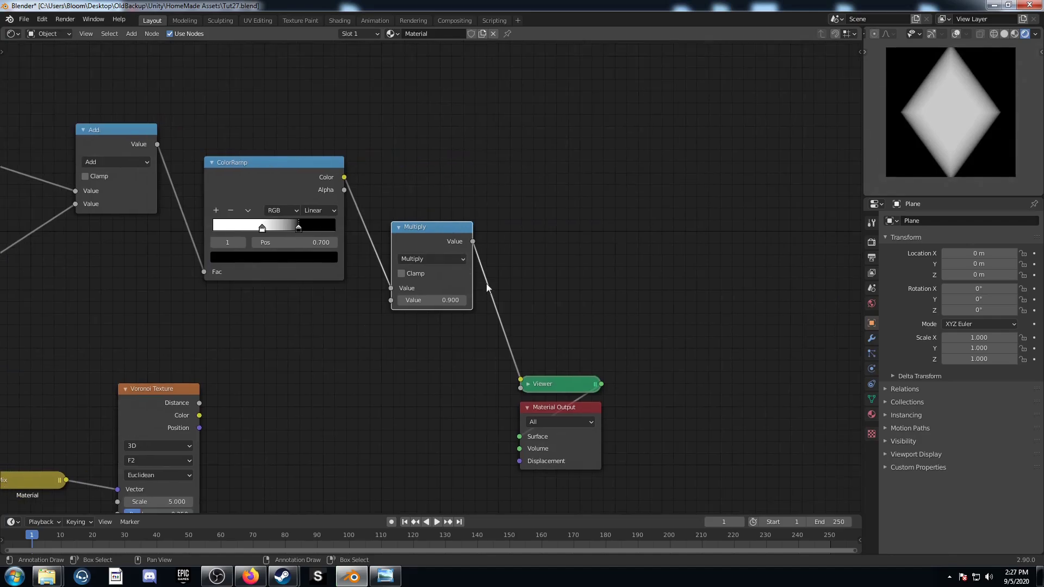
Set the value of the Multiply node after the ColorRamp to 5.4
scroll(486, 283, "up", 2)
left_click(431, 300)
type("5.4")
key("Return")
scroll(235, 370, "down", 2)
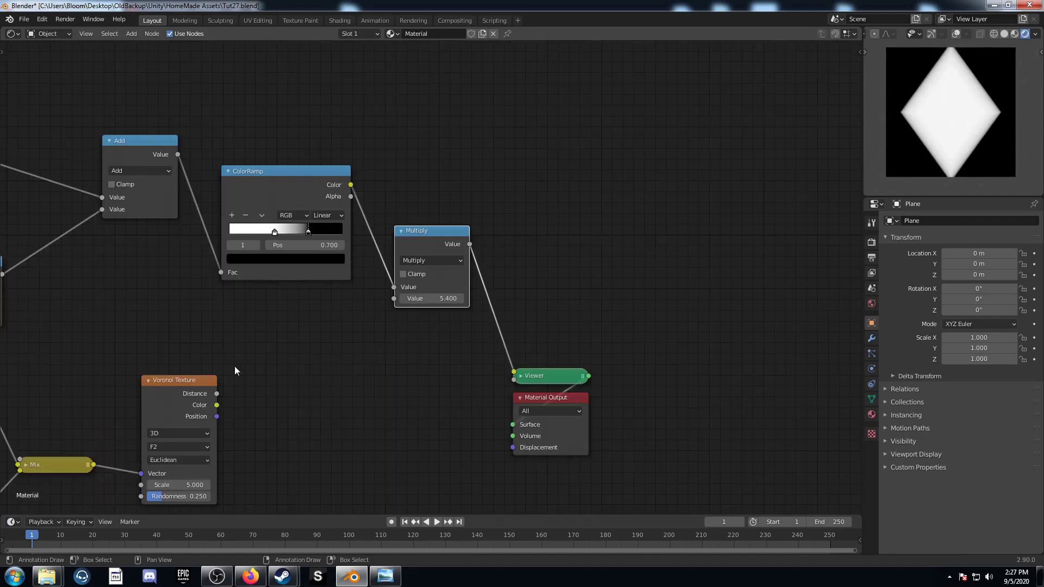
Connect the last Multiply node's output to the final Voronoi Texture's Scale input and move that texture away from the Mix node
middle_click_drag(235, 367, 340, 290)
left_click_drag(574, 168, 246, 409)
left_click_drag(284, 315, 399, 306)
Expand the collapsed Mix node and set its Fac to 0.76
middle_click_drag(140, 388, 265, 331)
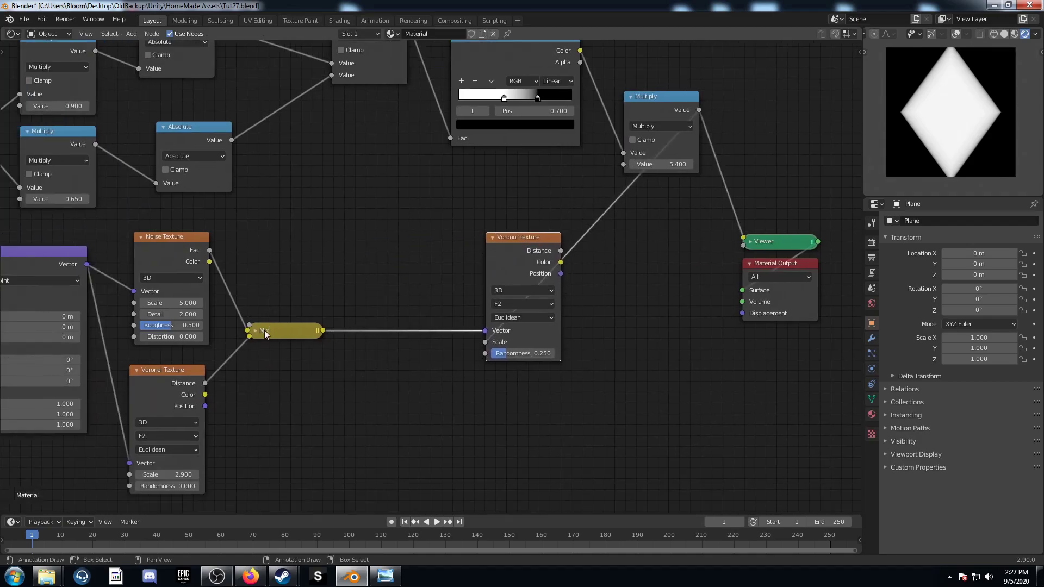
left_click(256, 331)
scroll(254, 422, "up", 4)
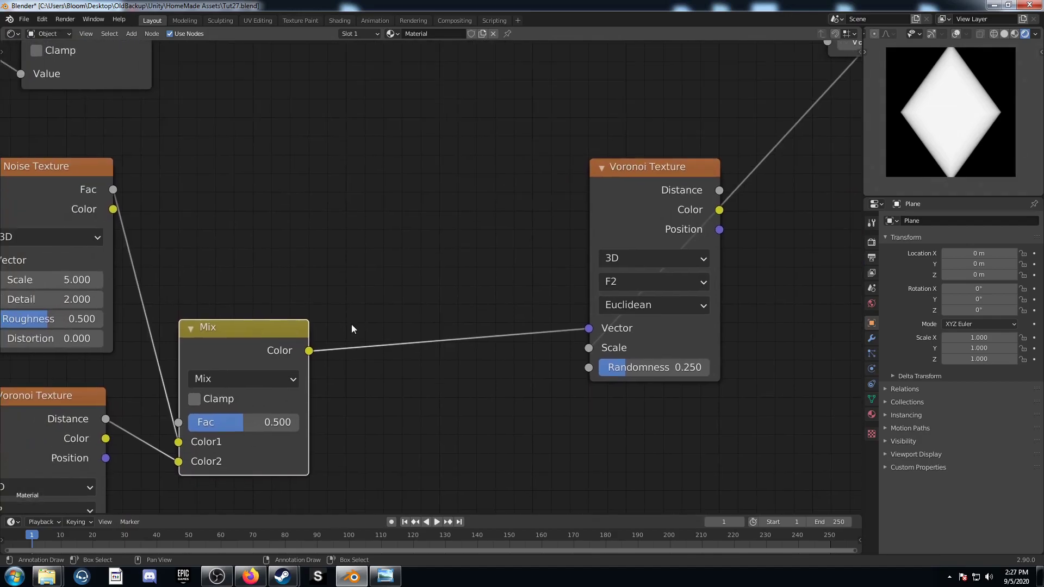
left_click(255, 425)
type(".76")
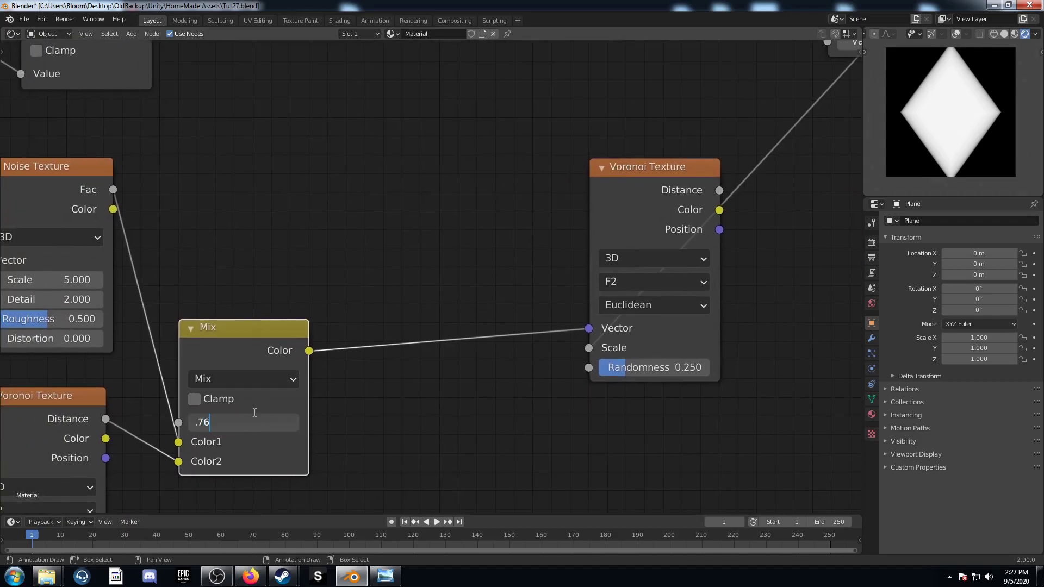
key("Return")
Preview the final Voronoi Texture's Distance output and connect Noise Texture's Color output to the Mix node's Color1
scroll(254, 412, "down", 2)
scroll(277, 376, "down", 1)
middle_click_drag(653, 251, 486, 256)
left_click(348, 248, "ctrl+shift")
scroll(441, 310, "up", 1)
middle_click_drag(441, 310, 467, 295)
middle_click_drag(210, 311, 420, 285)
left_click_drag(247, 207, 289, 350)
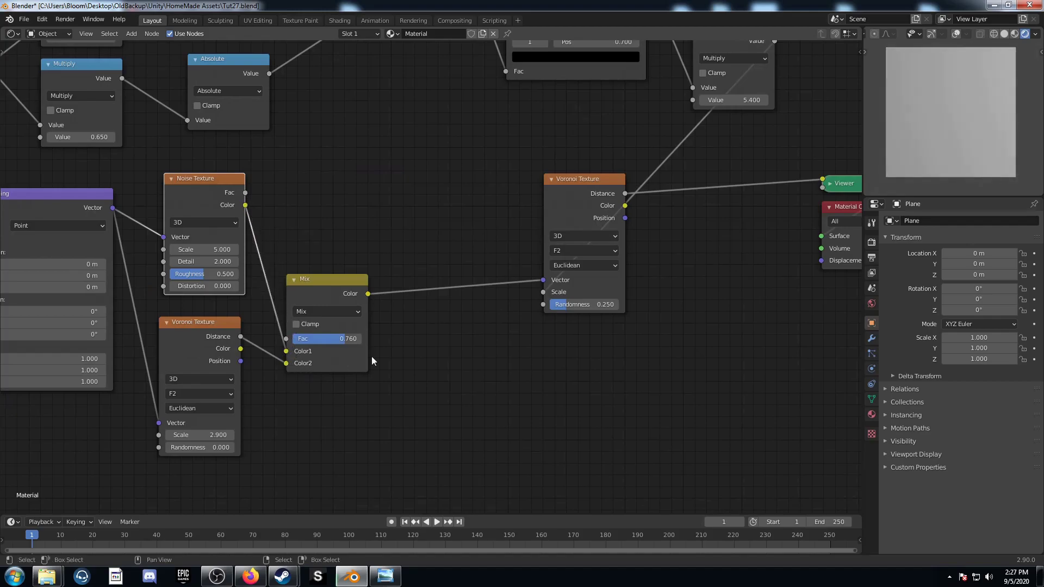
middle_click_drag(602, 337, 354, 359)
key("shift+a")
left_click(474, 267)
type("mix")
key("Down")
key("Return")
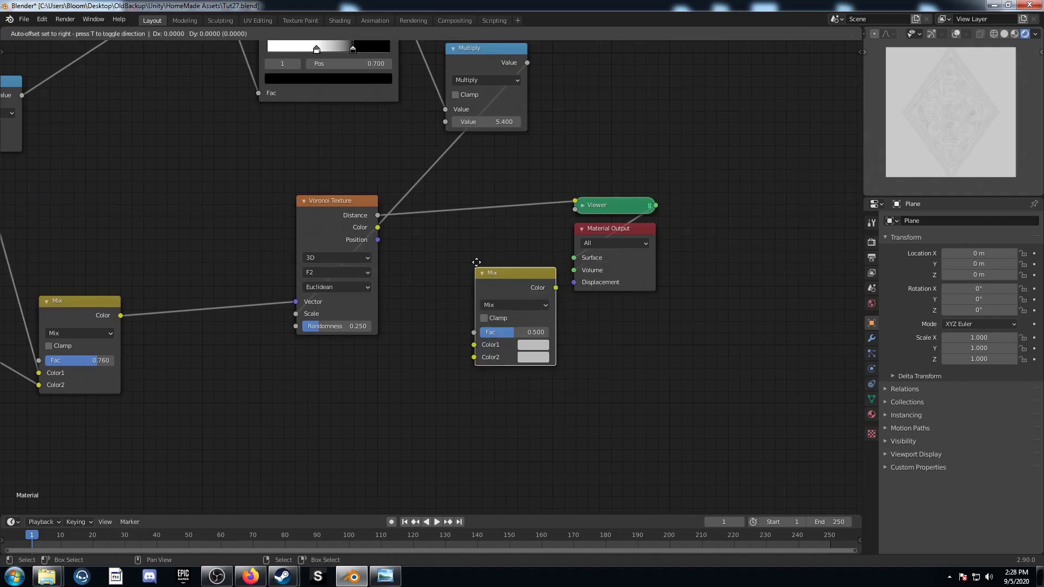
left_click(415, 174)
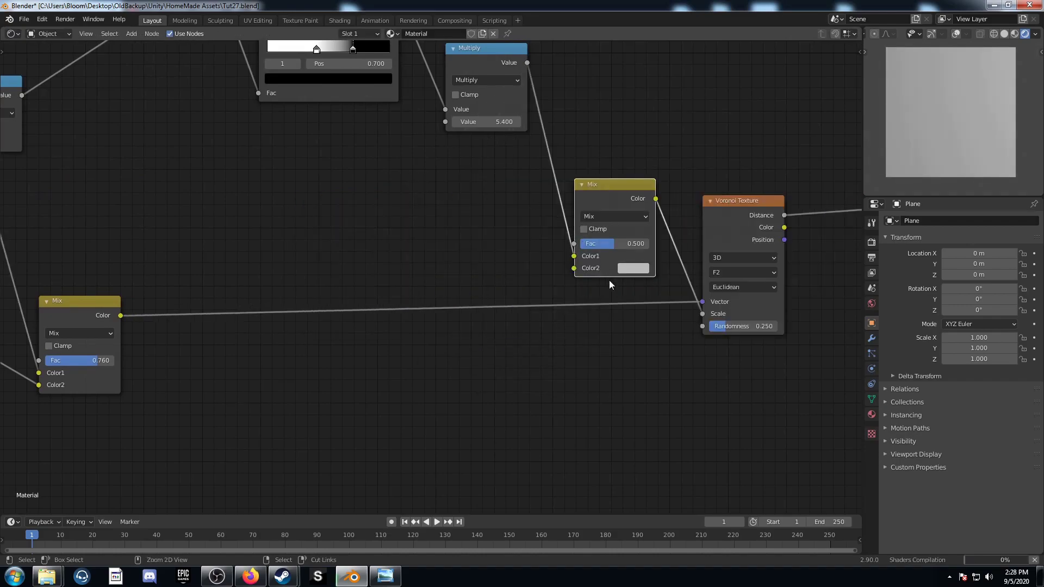
key("ctrl+z")
Add a Mix node between the final Voronoi Texture's Distance output and the Viewer
key("shift+a")
left_click(482, 313)
type("mix")
key("Return")
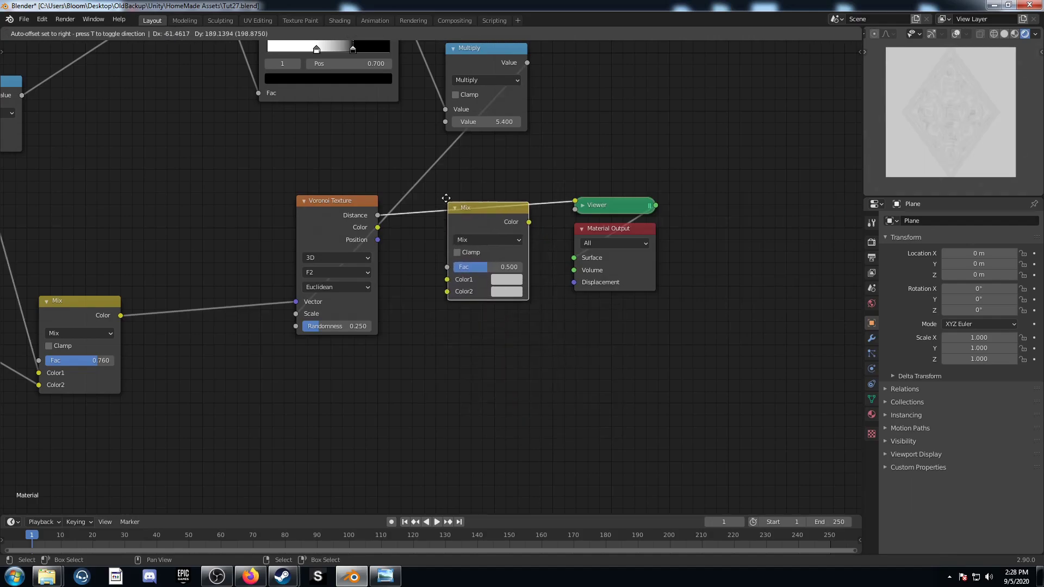
left_click(446, 197)
Duplicate the new Mix node and insert the copy between it and the Viewer
scroll(196, 438, "down", 2)
middle_click_drag(427, 396, 205, 406)
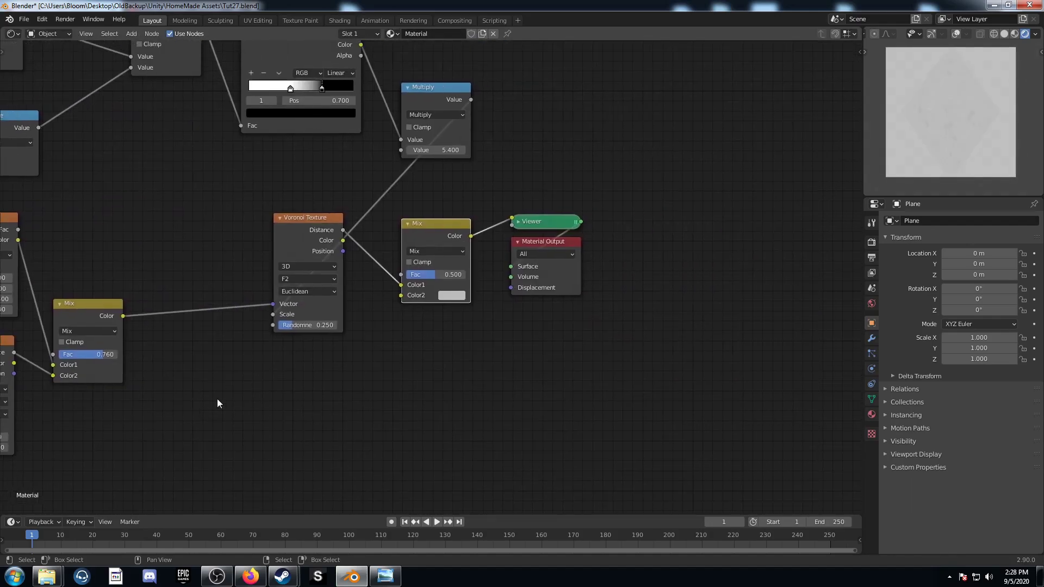
key("shift+d")
left_click(498, 209)
Set the Mix node directly after the final Voronoi Texture to Color Burn with a black Color2
scroll(446, 282, "up", 8)
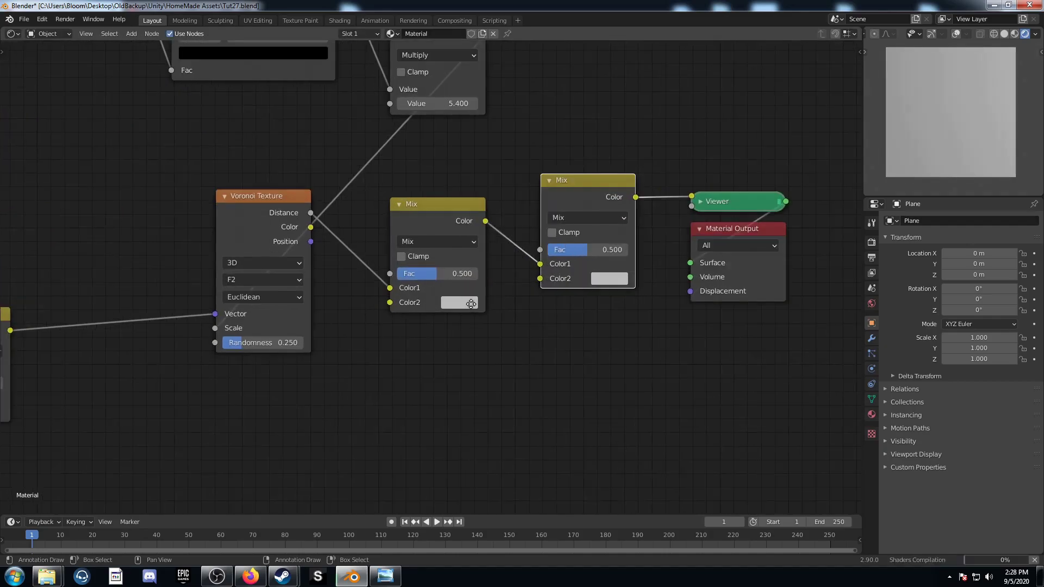
middle_click_drag(460, 272, 276, 326)
left_click(271, 307)
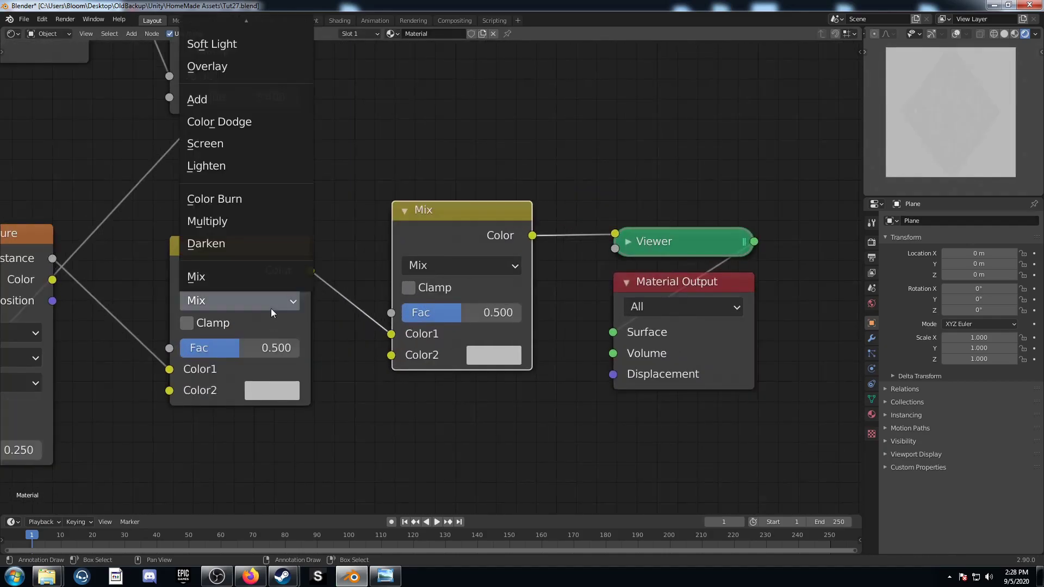
left_click(273, 204)
left_click(272, 387)
scroll(367, 202, "down", 15)
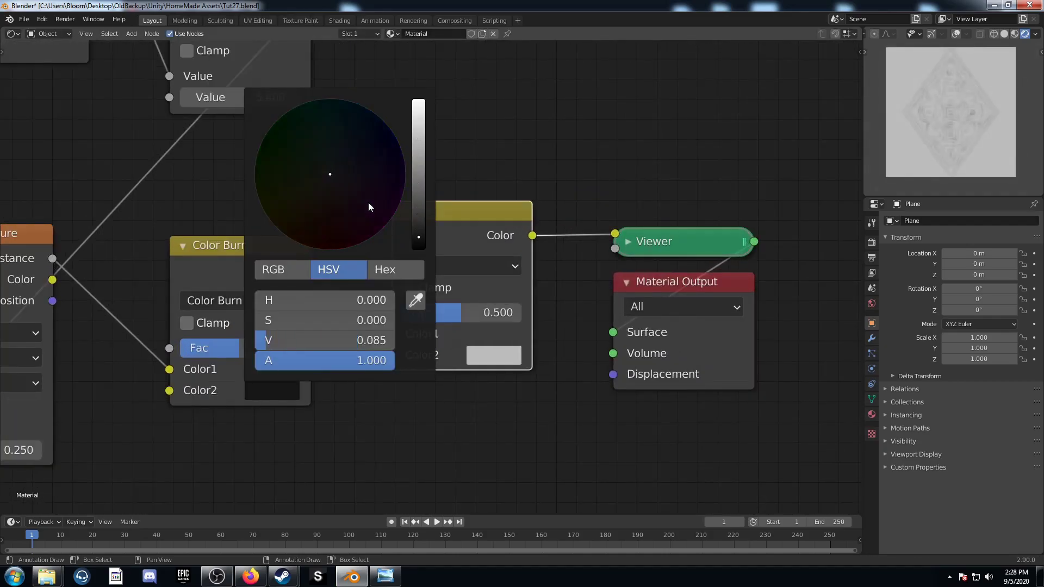
Set the duplicated Mix node to Color Dodge with a white Color2
left_click(429, 299)
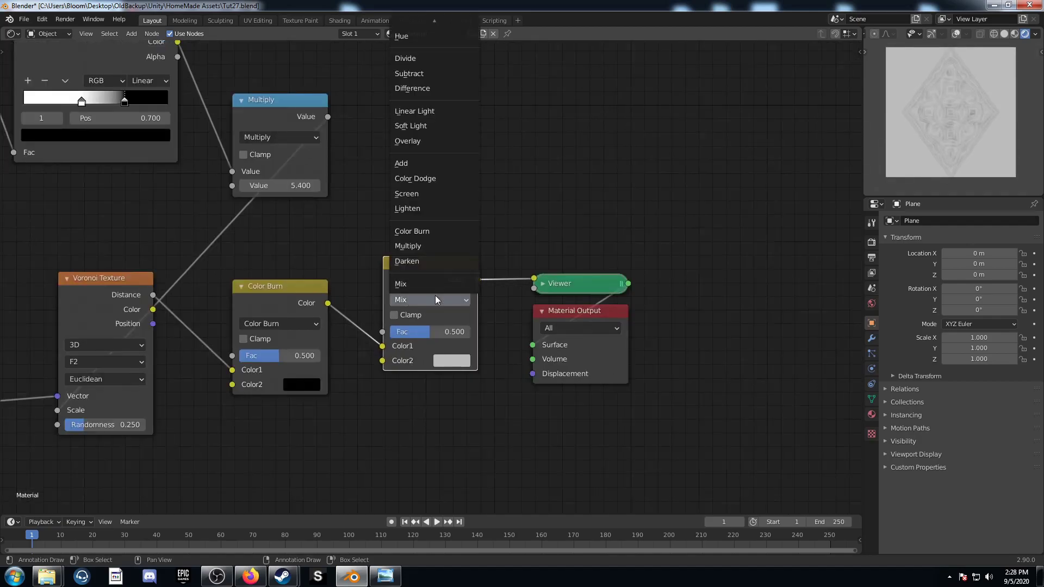
left_click(435, 176)
left_click(453, 360)
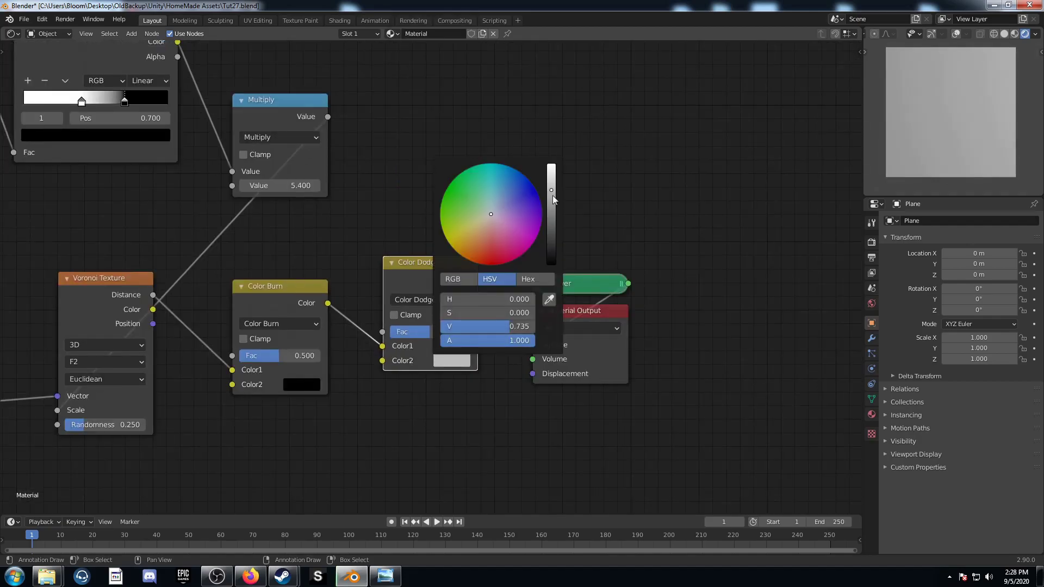
scroll(538, 206, "up", 5)
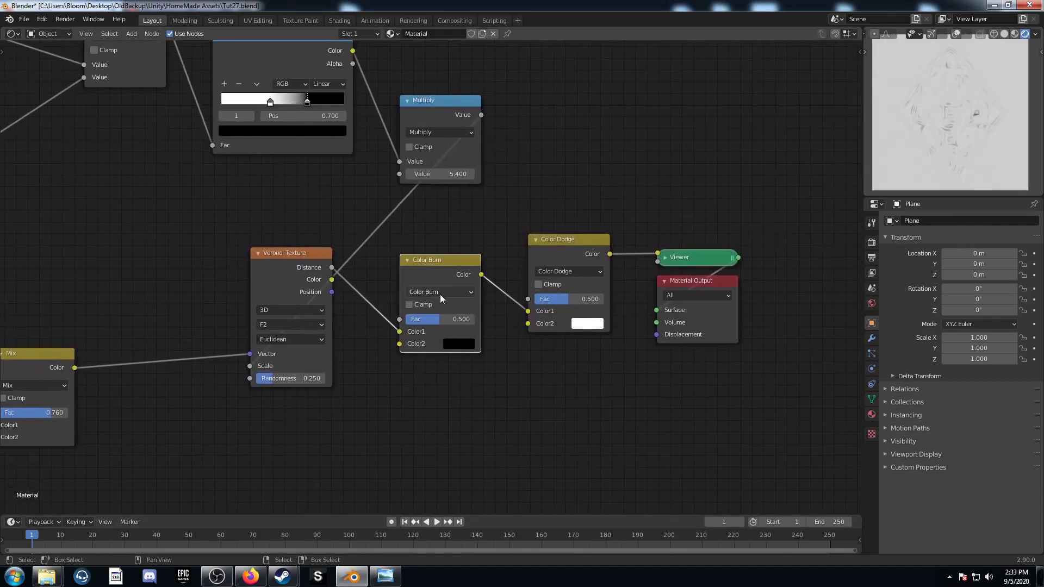
Set the Fac of the Color Burn node to 0.75 and that of the Color Dodge node to 1
left_click(440, 320)
key("BackSpace")
type(".75")
key("Return")
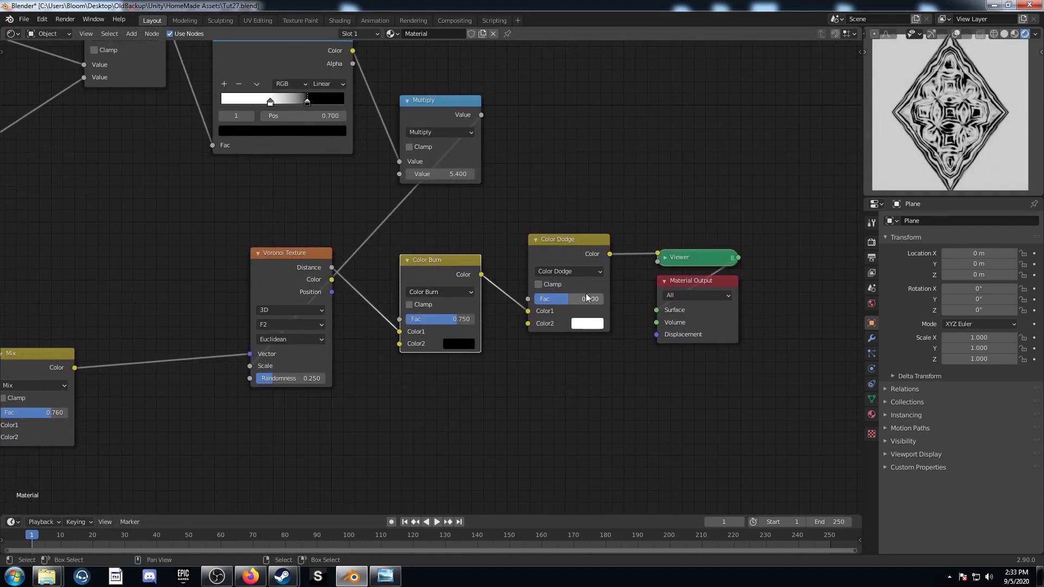
left_click_drag(566, 298, 604, 298)
Connect Noise Texture's Fac output to the Mix node's Color1 in place of Color, and shift the Mix node slightly
scroll(151, 427, "down", 4)
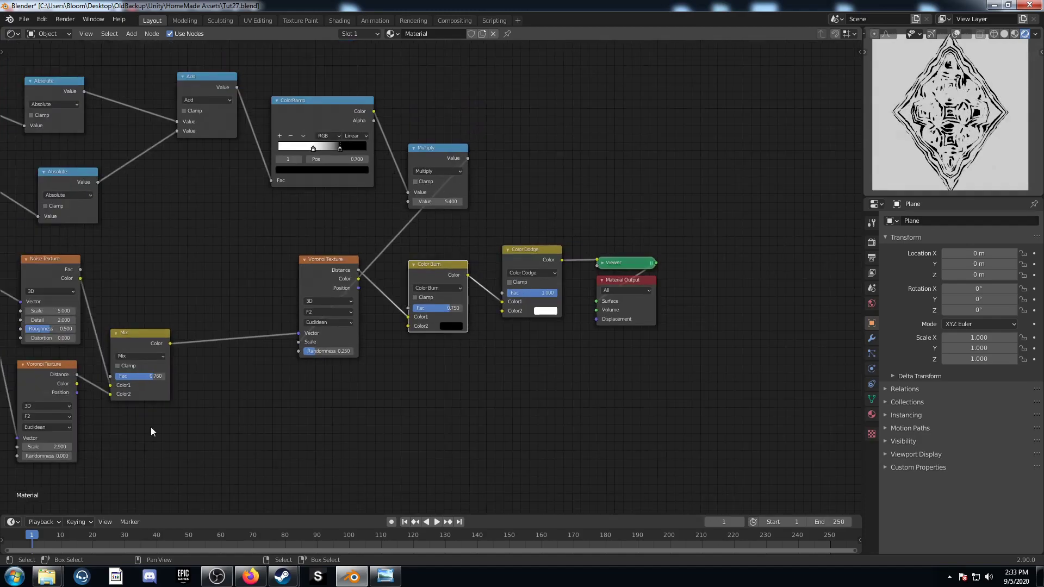
middle_click_drag(106, 371, 328, 347)
scroll(328, 347, "up", 4)
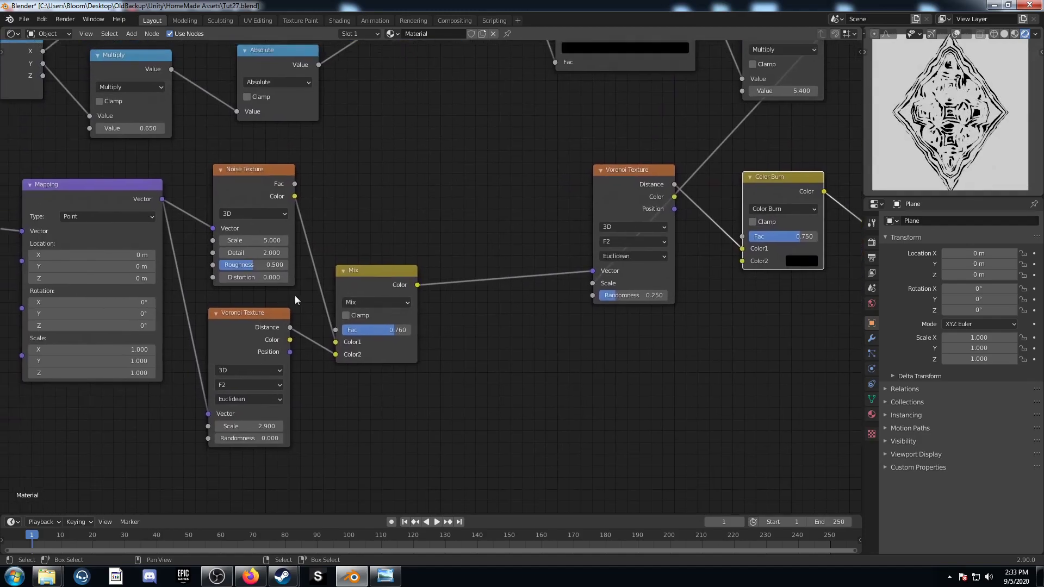
left_click_drag(263, 160, 310, 360)
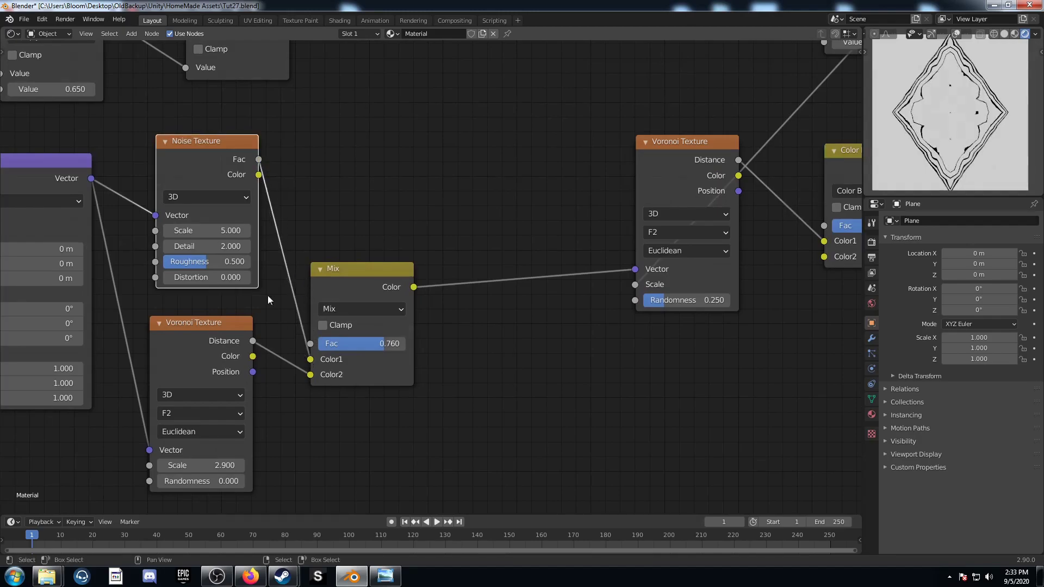
left_click_drag(360, 275, 377, 246)
Change the distance metric of the Voronoi Texture feeding the Mix node to Manhattan
middle_click_drag(365, 288, 406, 255)
scroll(322, 369, "up", 3)
middle_click_drag(249, 424, 360, 379)
left_click(340, 363)
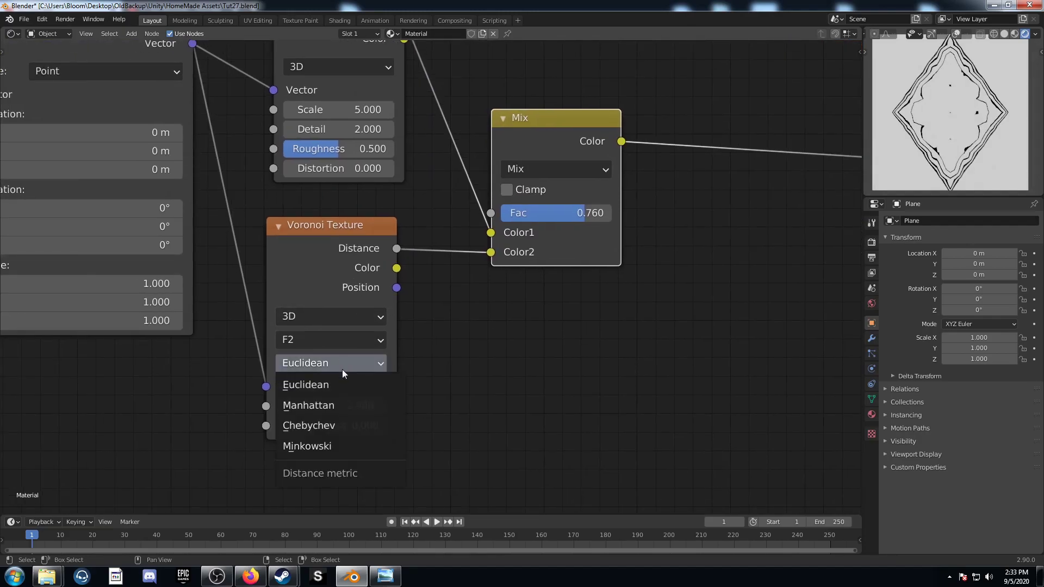
left_click(328, 408)
scroll(586, 387, "down", 2)
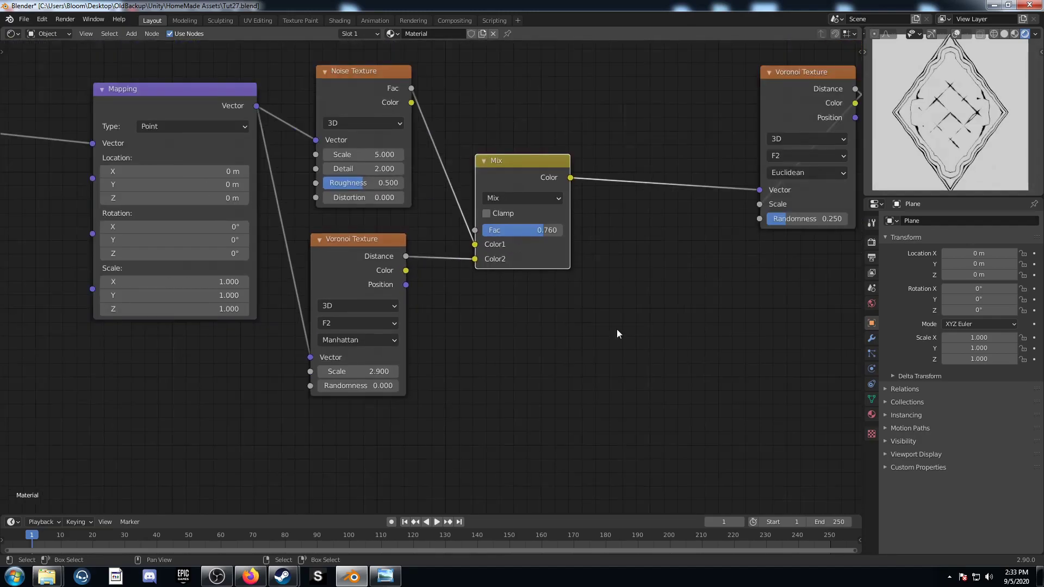
middle_click_drag(608, 343, 593, 377)
scroll(593, 377, "down", 3)
middle_click_drag(604, 321, 517, 392)
key("ctrl+space")
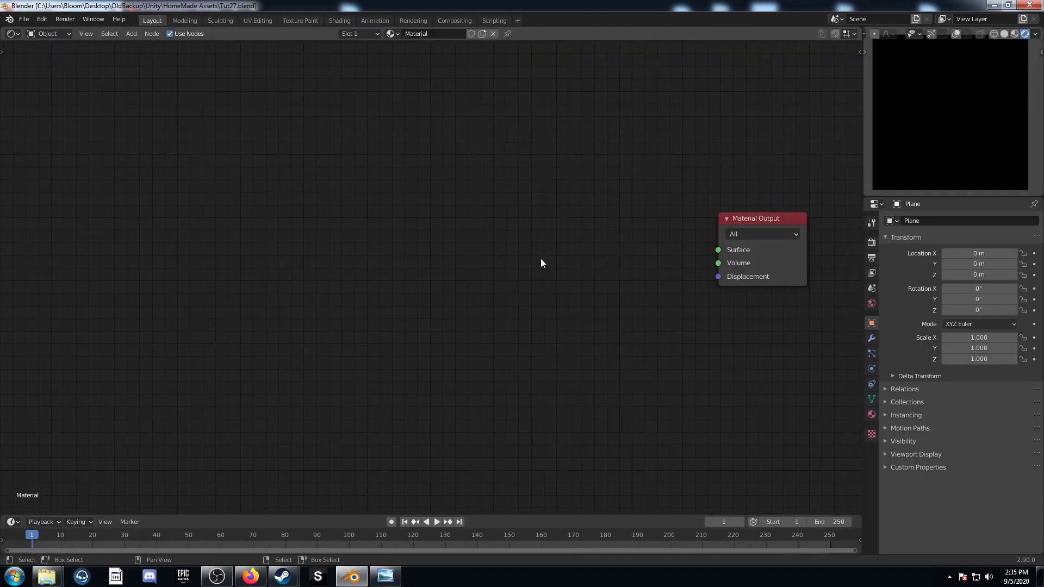
Add a Noise Texture node before the Material Output in the empty material
key("shift+a")
left_click(512, 259)
type("noi")
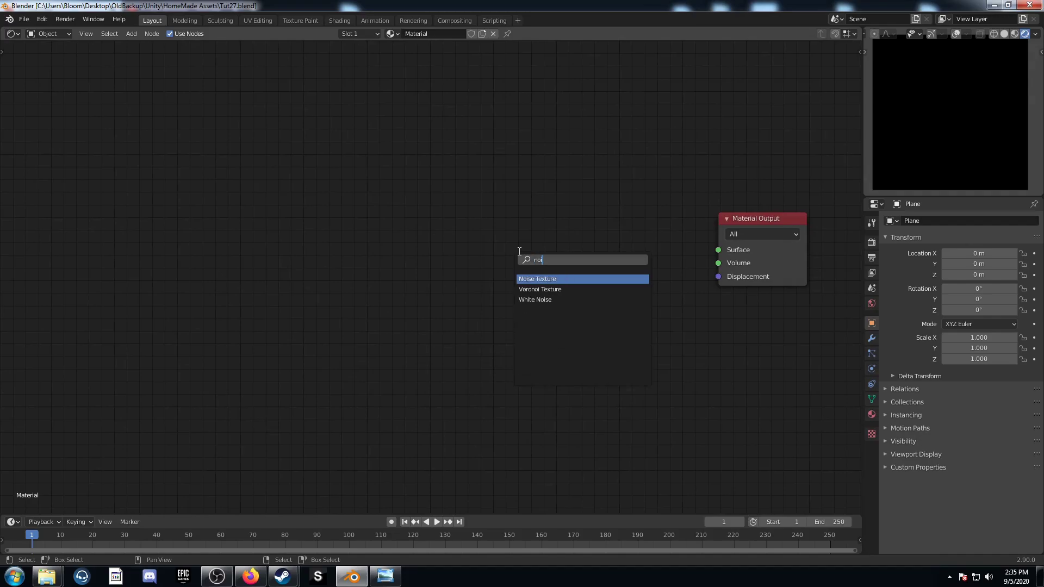
key("Return")
left_click(479, 212)
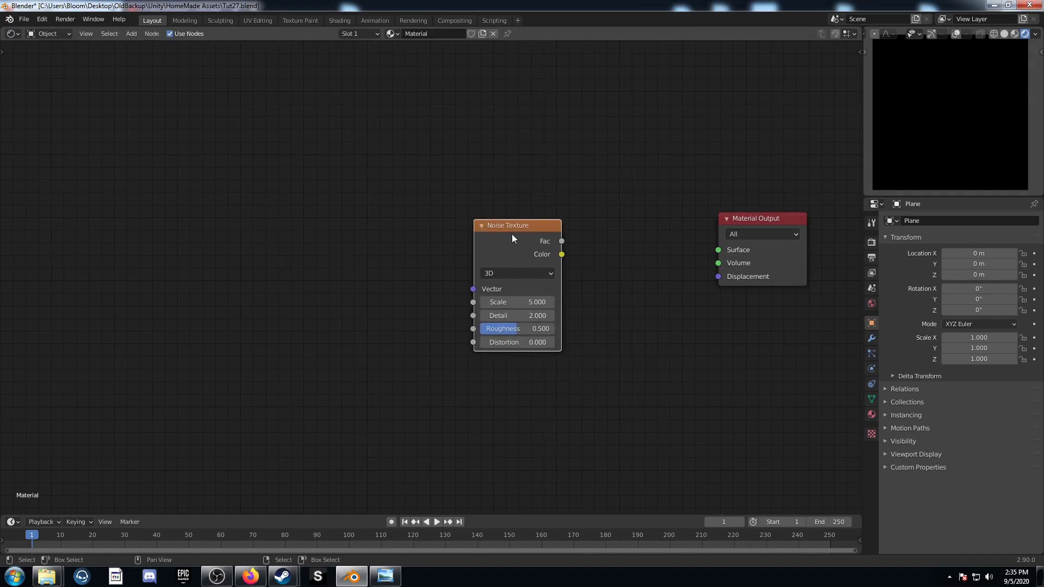
Preview the Noise Texture and add Texture Coordinate and Mapping nodes feeding its Vector, with a wide gap before it
left_click(511, 226, "ctrl+shift")
scroll(541, 268, "up", 1)
middle_click_drag(659, 261, 582, 253)
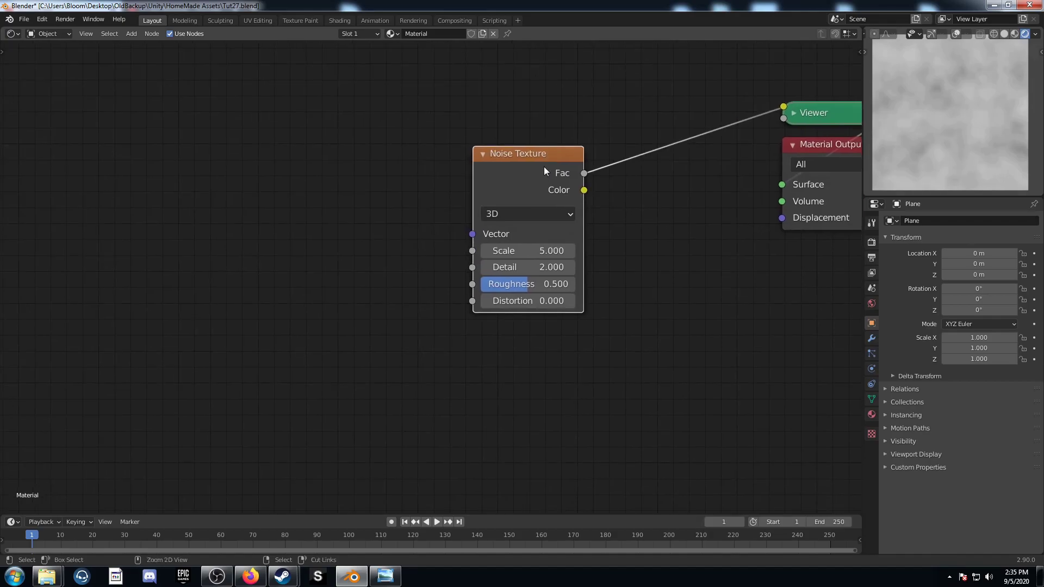
key("ctrl+t")
middle_click_drag(221, 254, 341, 227)
left_click_drag(310, 180, 366, 161)
scroll(309, 227, "down", 2)
left_click_drag(345, 217, 42, 222)
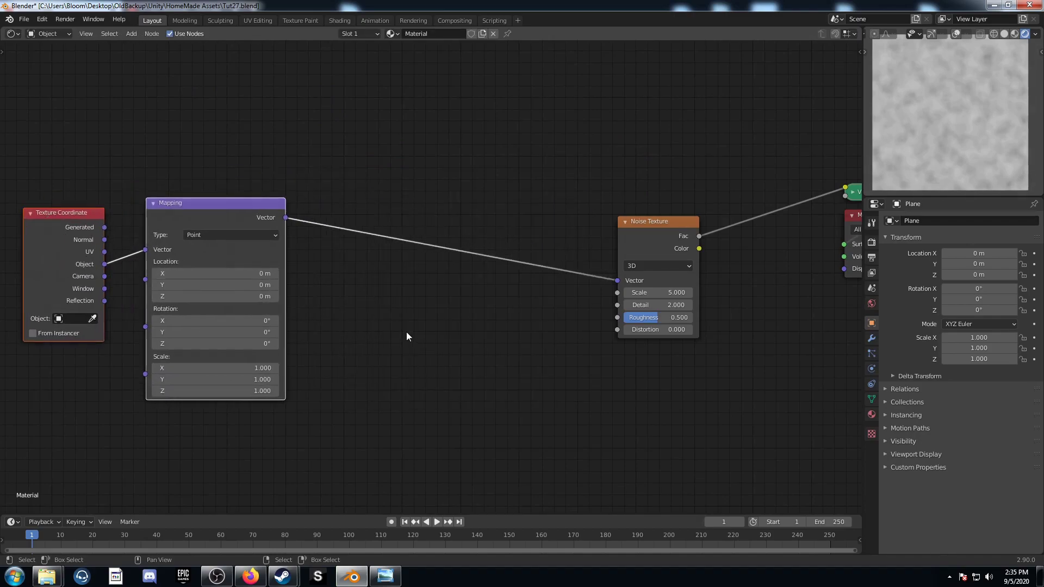
Insert a Voronoi Texture node on the link between the Mapping and Noise Texture nodes
key("shift+a")
left_click(401, 305)
type("voro")
key("Return")
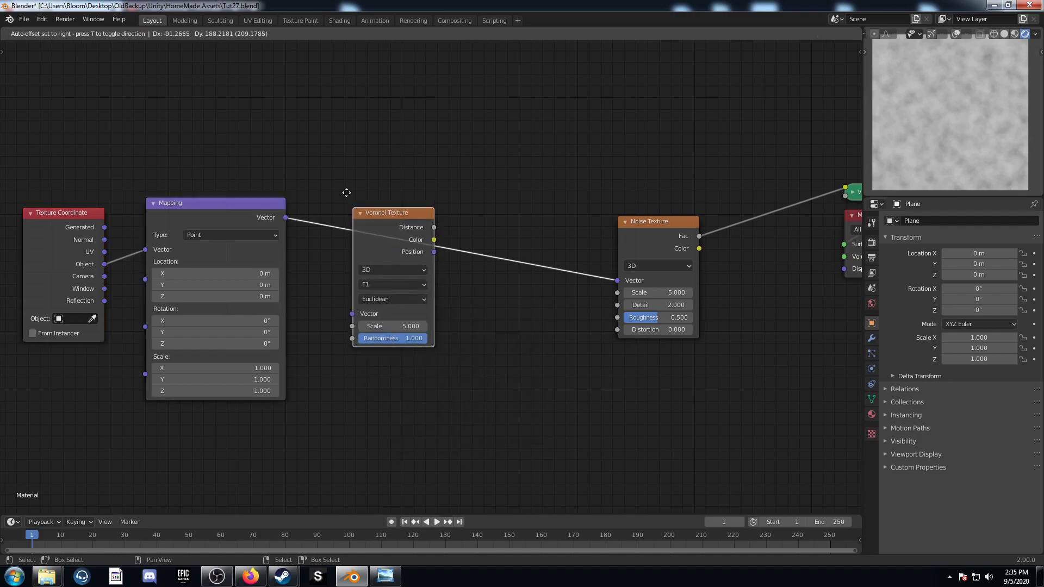
left_click(346, 193)
scroll(477, 269, "up", 2)
Set the Voronoi Texture's feature output to Distance To Edge and its Scale to 1.7
left_click(376, 256)
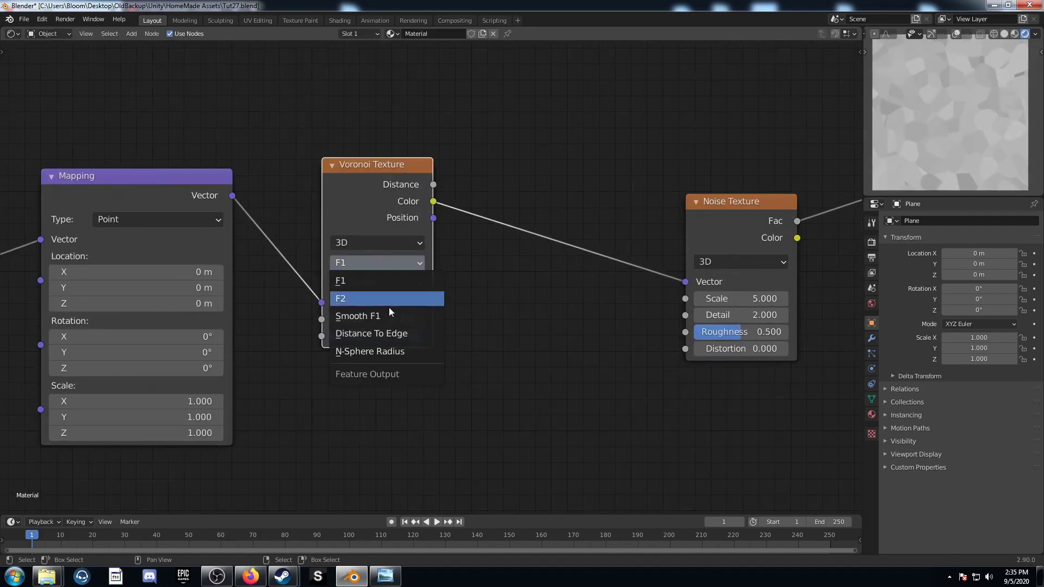
left_click(393, 338)
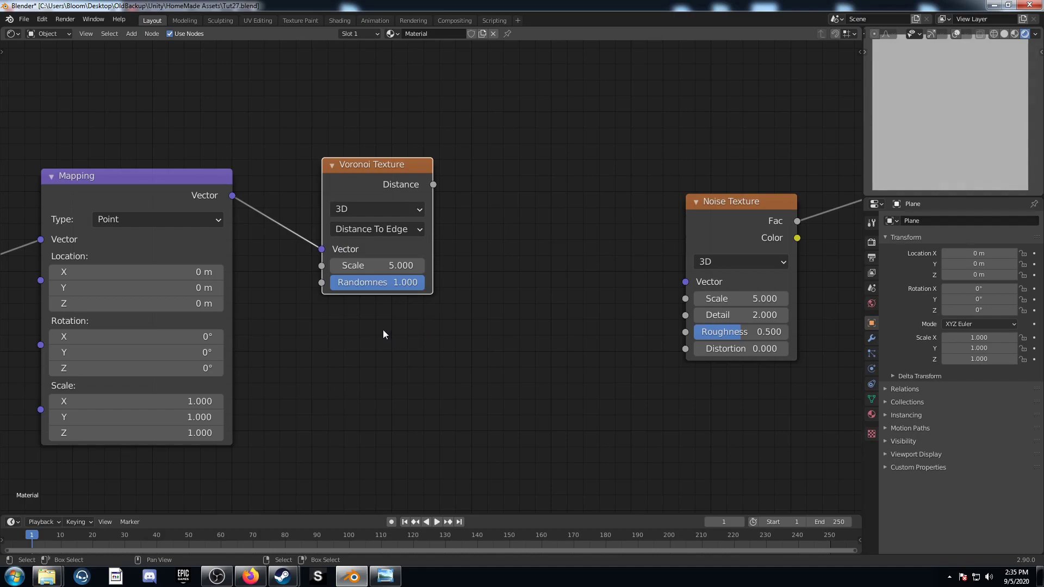
left_click(380, 269)
type("1.7")
key("Return")
Connect the Voronoi Distance output to the Noise Texture's Vector input and move the Mapping node closer to the Voronoi Texture
scroll(430, 278, "down", 2)
left_click_drag(433, 215, 605, 282)
middle_click_drag(466, 329, 465, 392)
left_click_drag(231, 273, 259, 311)
middle_click_drag(255, 301, 316, 376)
Add a Separate XYZ node above the Mapping node and feed it from the Texture Coordinate's Object output
key("shift+a")
left_click(269, 251)
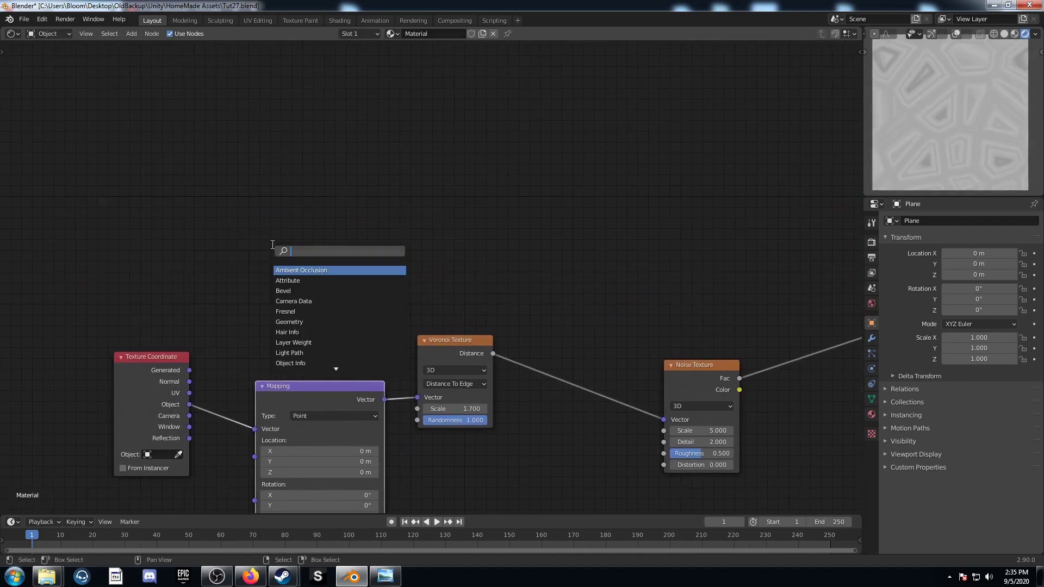
type("sep")
key("Down")
key("Down")
key("Down")
key("Down")
key("Down")
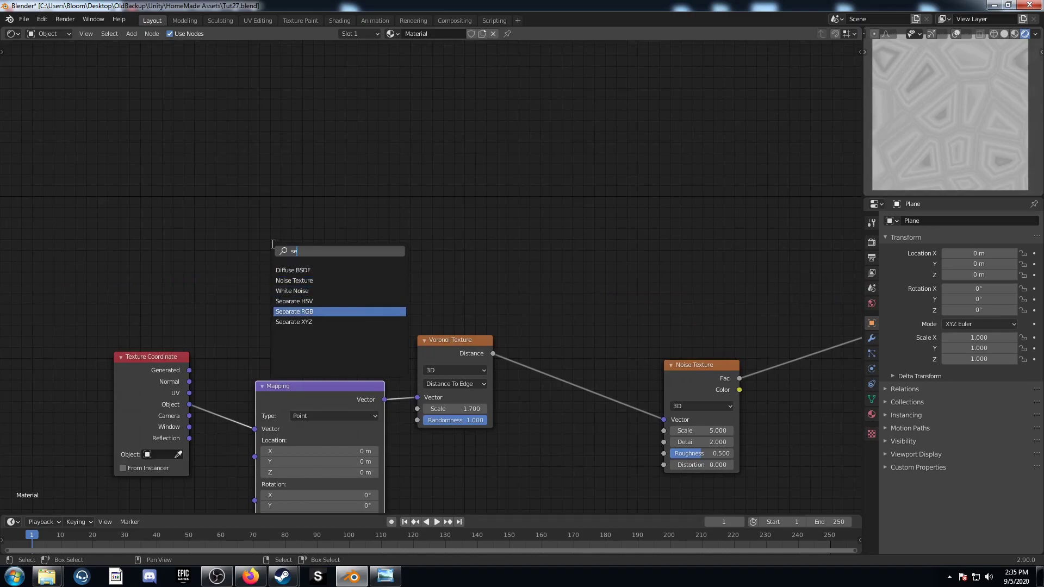
key("Return")
left_click(268, 205)
left_click_drag(189, 405, 266, 283)
Add a Math node beyond Separate XYZ and place a duplicate of it underneath
key("shift+a")
left_click(478, 199)
type("math")
key("Return")
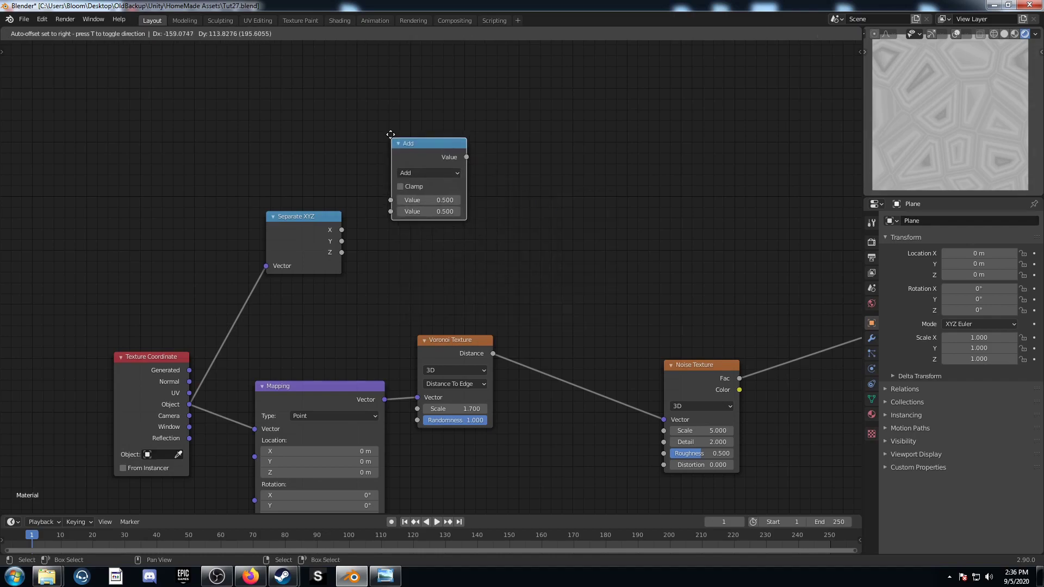
left_click(390, 134)
key("shift+d")
left_click(387, 236)
Set the upper Math node to Absolute and the lower one to Power with an Exponent of 2
left_click(416, 175)
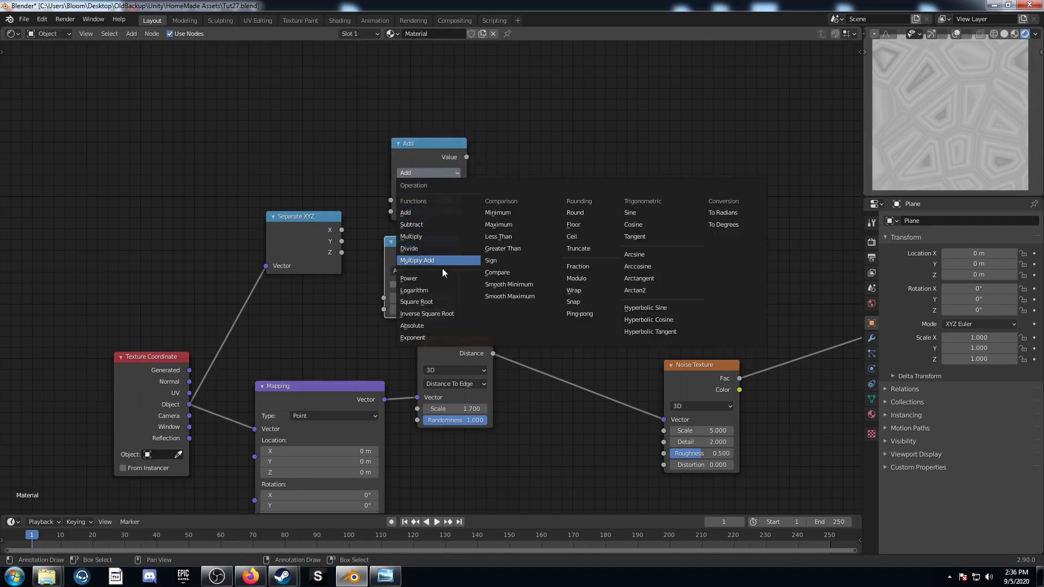
left_click(427, 326)
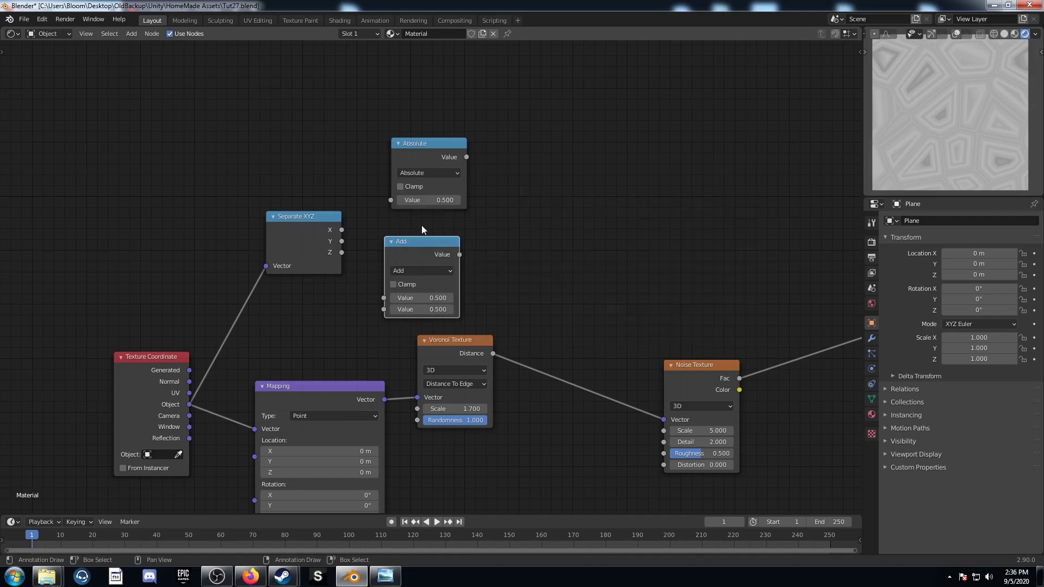
left_click(419, 269)
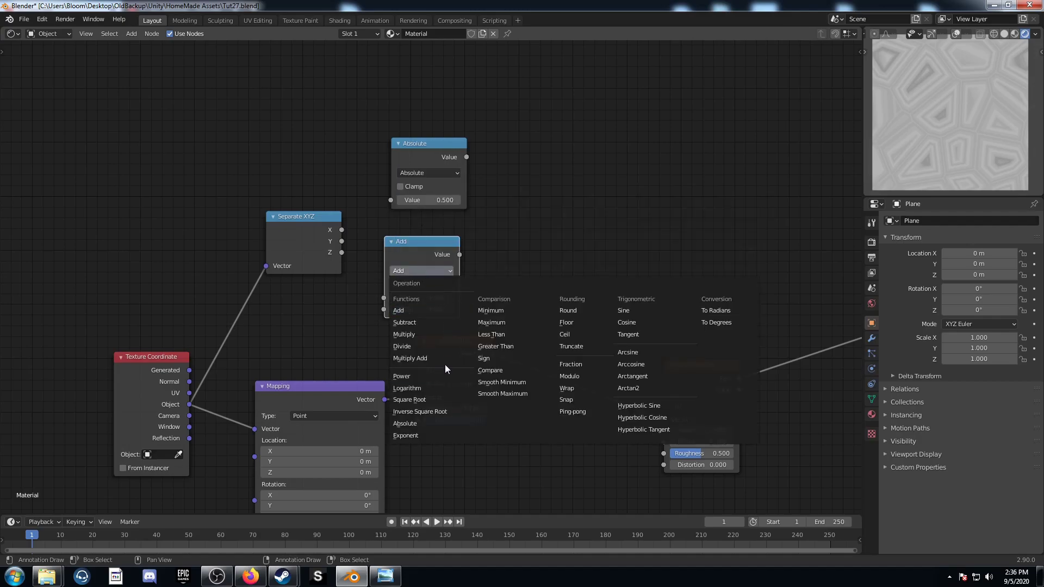
left_click(428, 377)
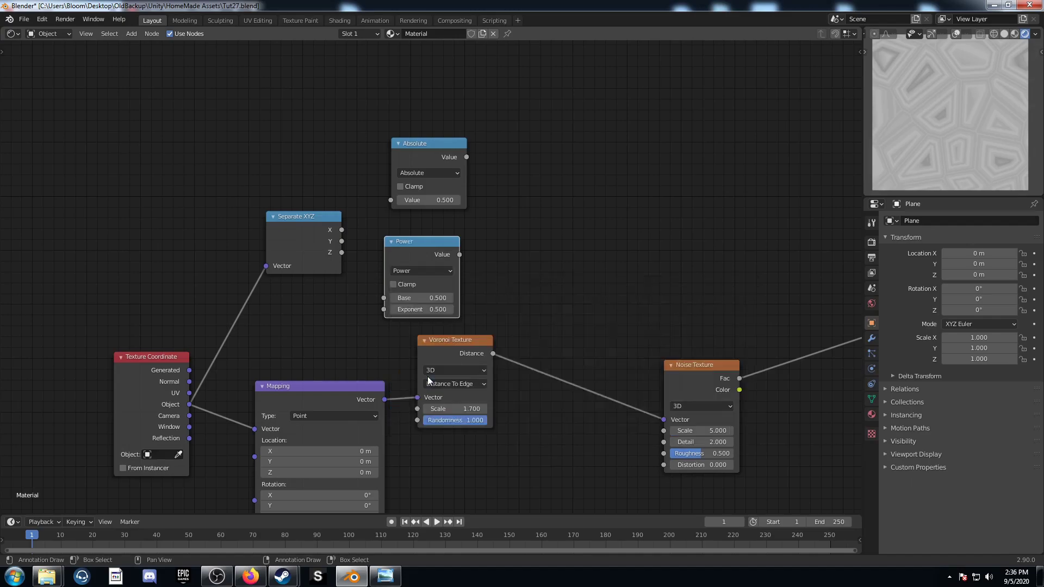
left_click(415, 309)
type("2")
key("Return")
Connect the Separate XYZ X output to the Absolute node's Value and the Y output to the Power node's Base
left_click_drag(342, 230, 391, 200)
left_click_drag(342, 241, 388, 299)
middle_click_drag(389, 299, 247, 310)
Duplicate the Absolute node, place the copy beyond the two math nodes and set its operation to Add
left_click(296, 162)
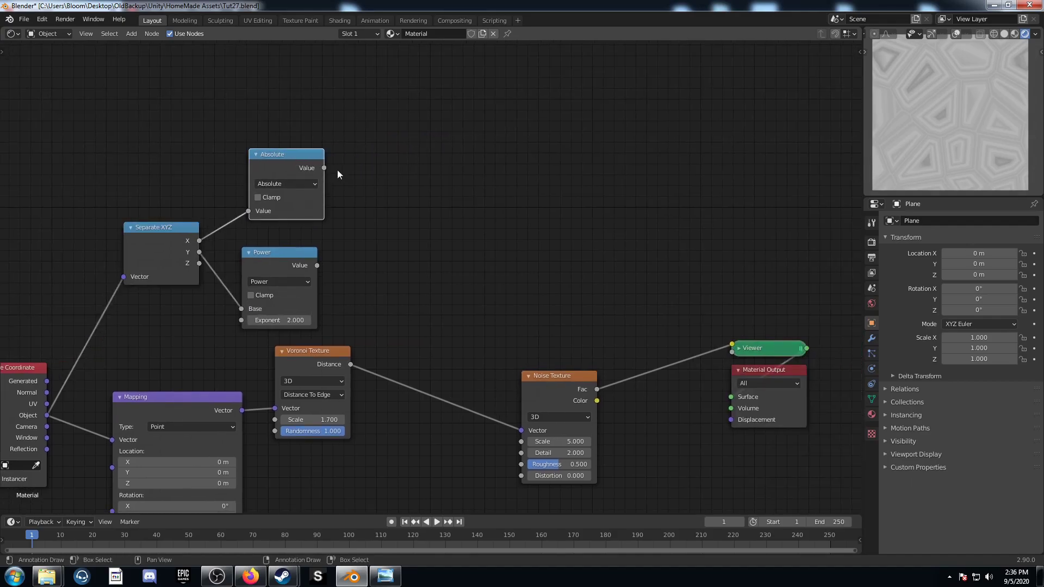
key("shift+d")
left_click(480, 195)
left_click(437, 205)
left_click(408, 235)
Connect the Absolute and Power outputs to the Add node's two Value inputs and preview the Add result
right_click_drag(279, 170, 442, 219, "alt")
right_click_drag(330, 259, 435, 175, "alt")
left_click(435, 175, "ctrl+shift")
mouse_move(496, 254)
middle_mouse_down()
mouse_move(446, 204)
mouse_move(488, 243)
middle_mouse_up()
scroll(475, 268, "up", 1)
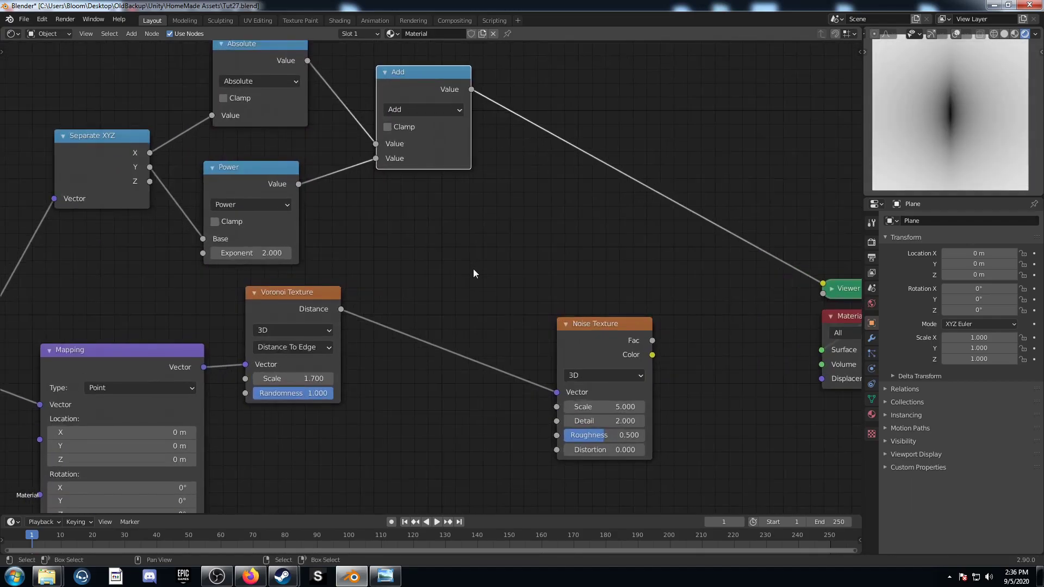
Insert a ColorRamp node on the link between the Add node and the Viewer
key("shift+a")
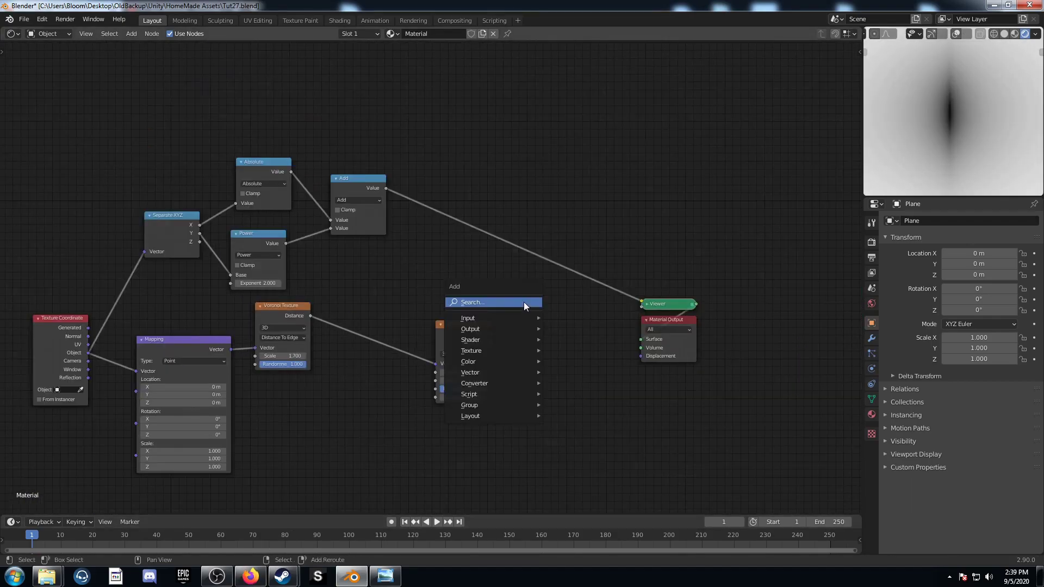
left_click(524, 302)
type("col")
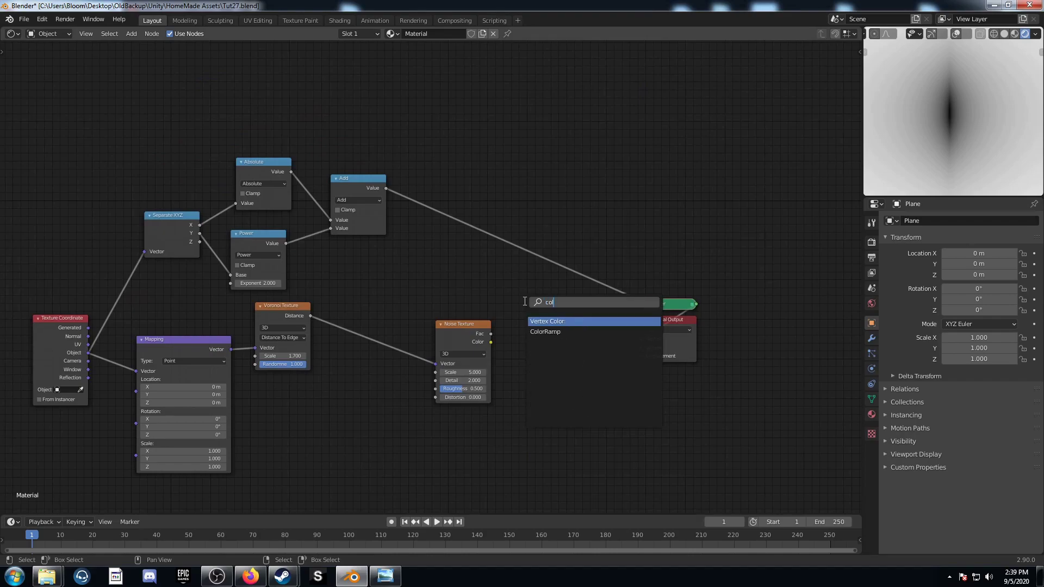
key("Down")
key("Return")
left_click(432, 172)
Set the position of the ColorRamp's black stop to 0.5
left_click(489, 231)
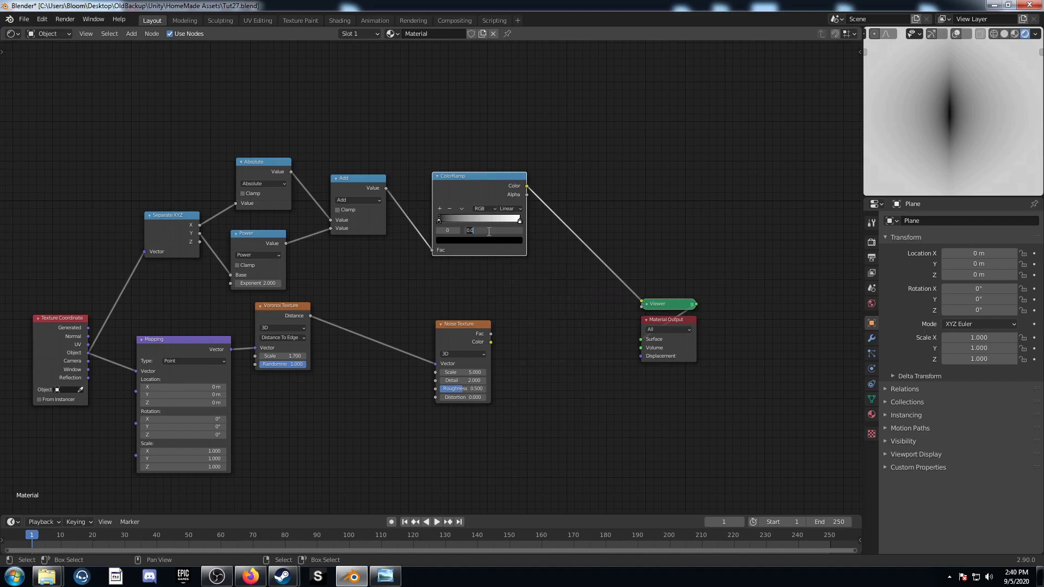
type(".5")
key("Return")
Insert a Math node on the link between the ColorRamp and the Viewer
scroll(482, 274, "up", 3)
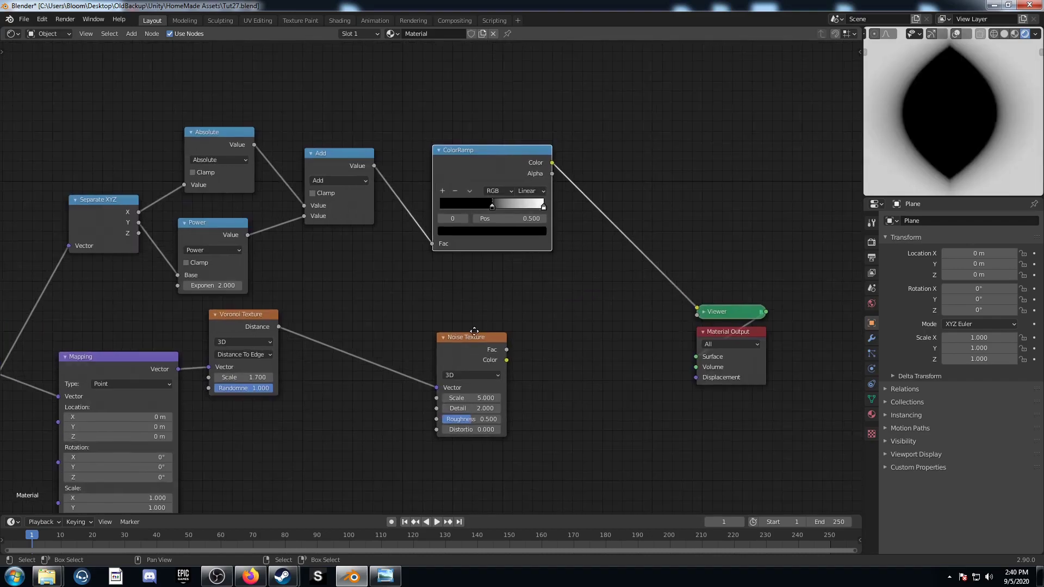
key("shift+a")
left_click(481, 272)
type("math")
key("Return")
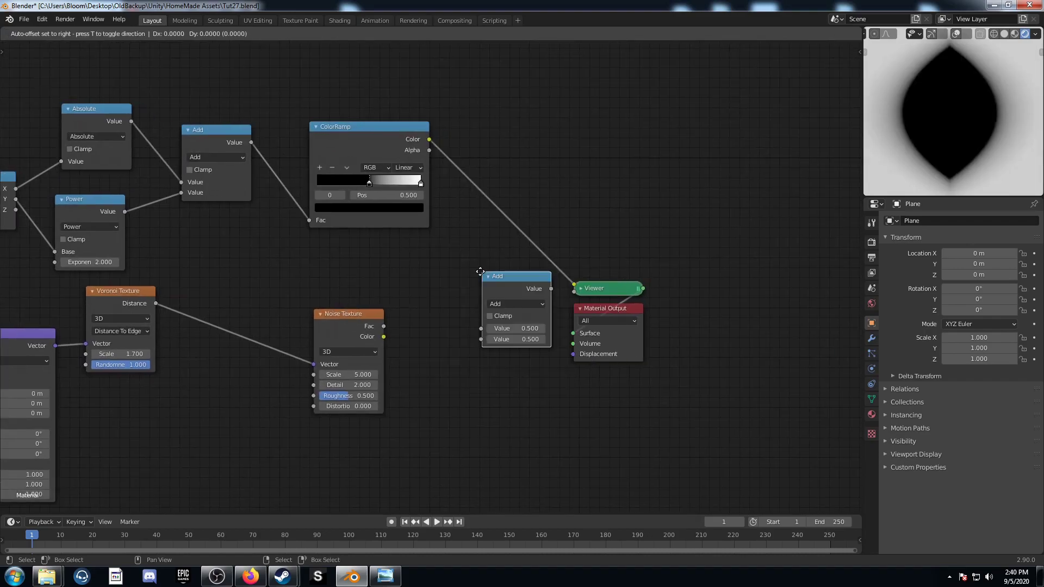
left_click(481, 147)
Change the new Math node's operation to Multiply and set its second Value to 13.8
left_click(514, 178)
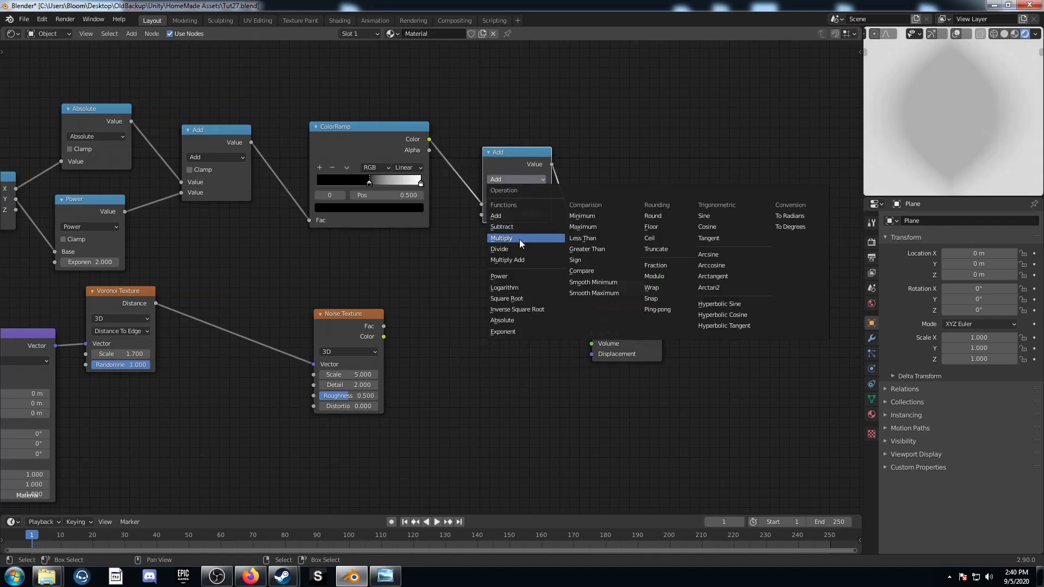
left_click(520, 239)
left_click(520, 215)
type("0.5")
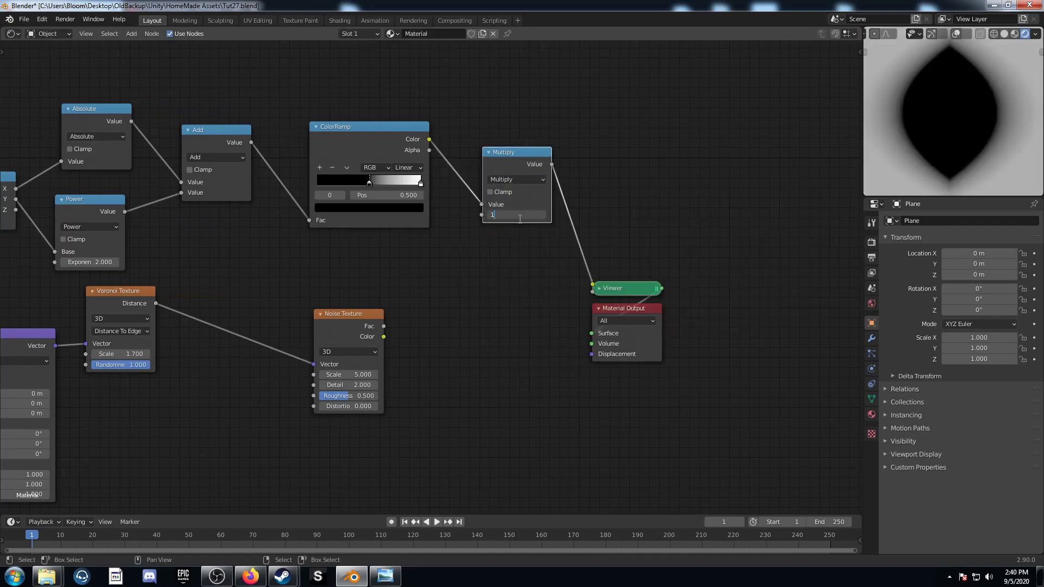
key("Return")
Connect the Multiply output to the Noise Texture's Scale input and preview the Noise Texture
middle_click_drag(208, 366, 189, 305)
middle_click_drag(296, 360, 239, 384)
left_click_drag(477, 127, 239, 337)
left_click(275, 281, "ctrl+shift")
scroll(371, 338, "up", 2)
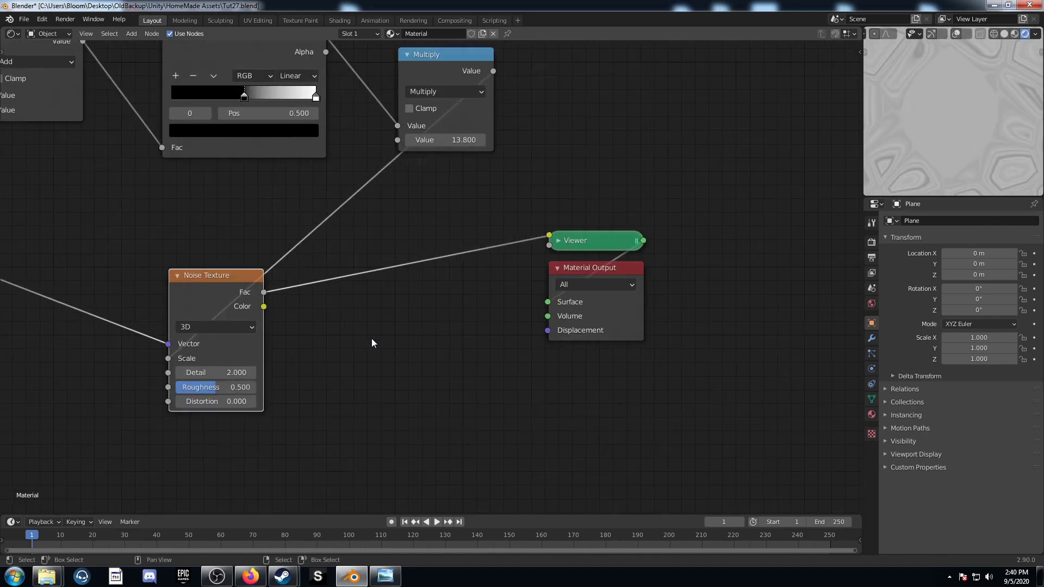
Lower the Voronoi Texture's Randomness to 0
scroll(386, 328, "left", 6, "ctrl")
left_click_drag(247, 332, 163, 332)
middle_click_drag(515, 367, 237, 353)
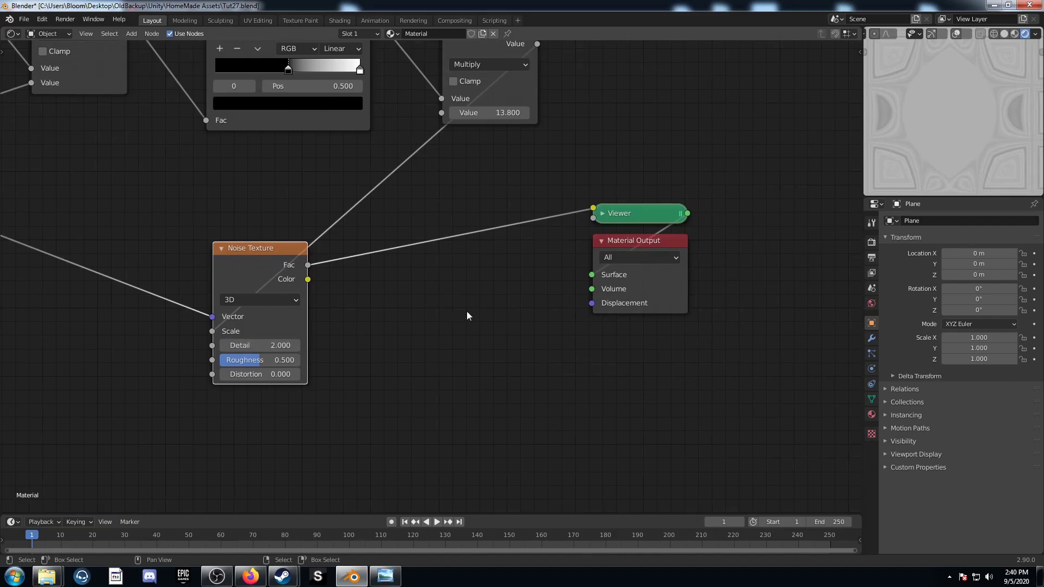
Insert a Mix node on the link between the Noise Texture's Fac output and the Viewer
key("shift+a")
left_click(488, 309)
type("mix")
key("Return")
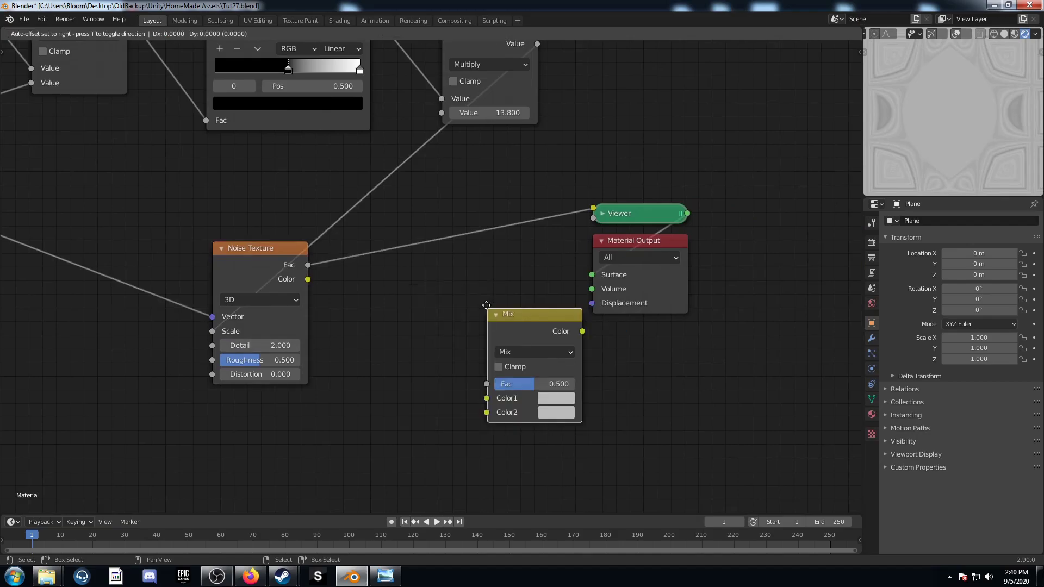
left_click(409, 250)
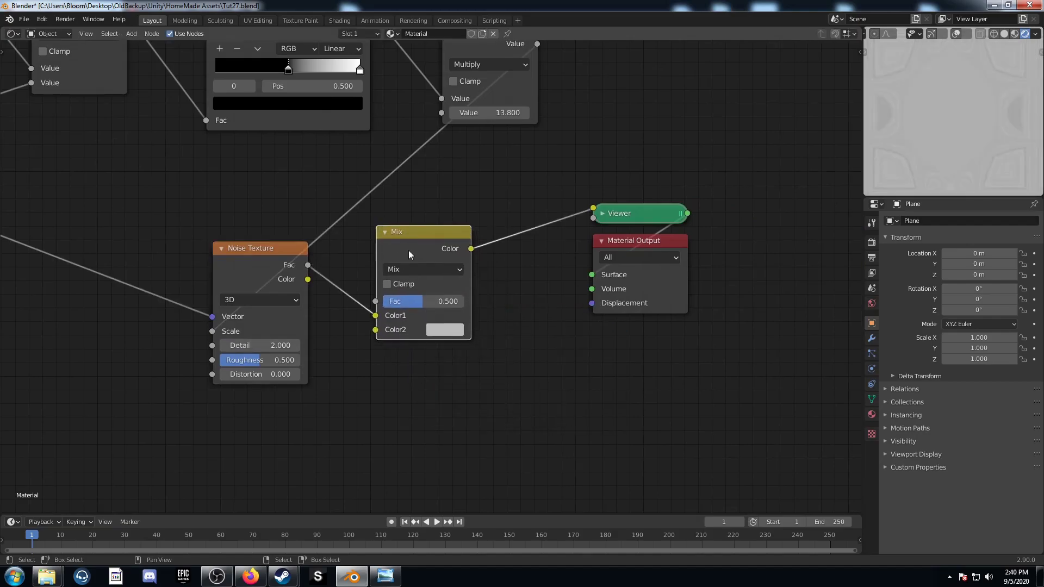
Insert a second Mix node after the first, and set the first to Color Burn with a black Color2
left_click(445, 269)
left_click(436, 342)
left_click(445, 328)
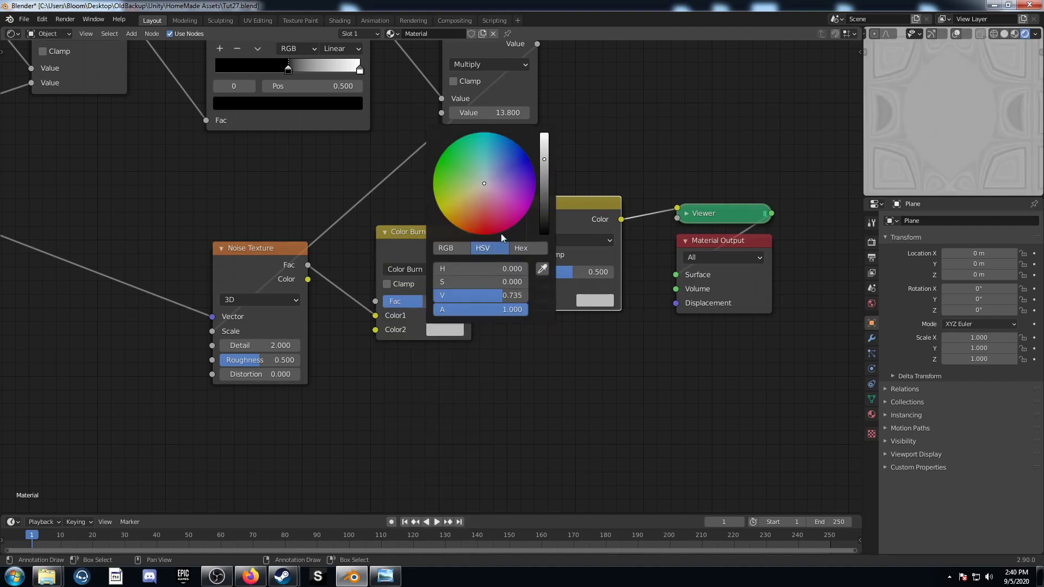
scroll(499, 223, "down", 12)
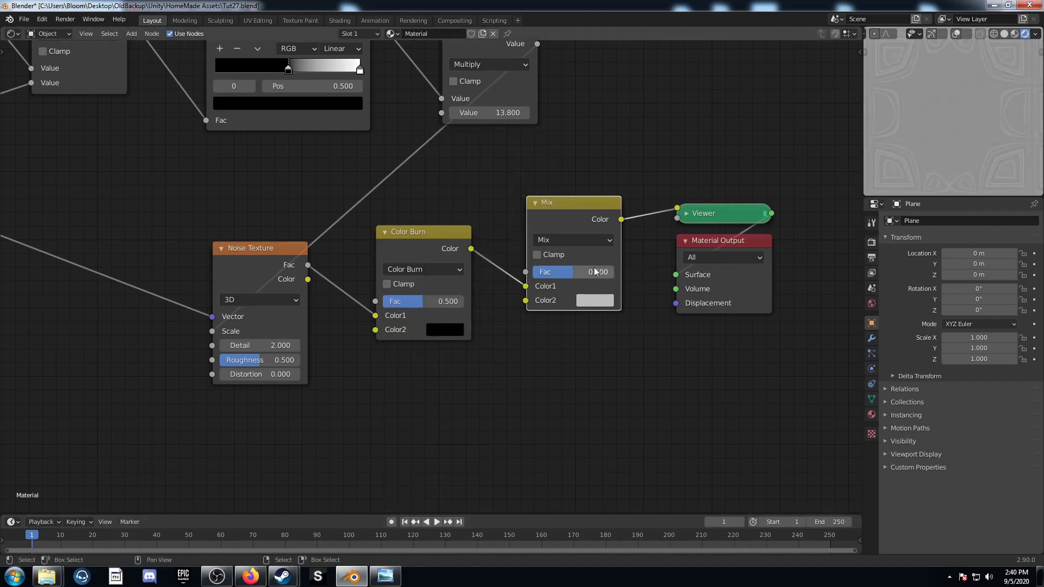
Set the second Mix node to Color Dodge and make its Color2 white
left_click(579, 241)
left_click(569, 360)
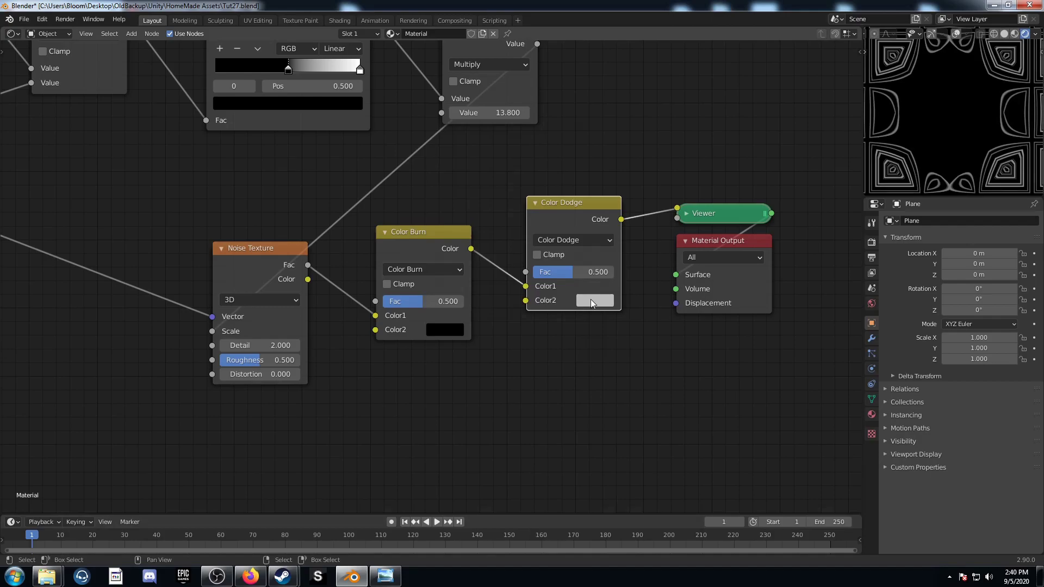
left_click(591, 300)
scroll(647, 125, "up", 6)
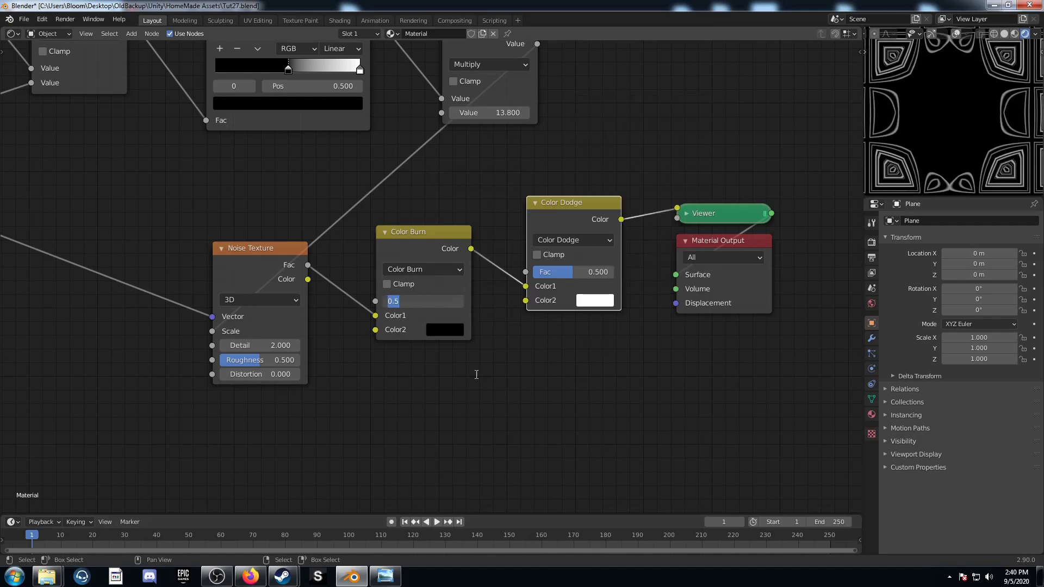
Set the Fac of the Color Burn node to 0.42 and that of the Color Dodge node to 1
type(".42")
key("Return")
left_click(601, 276)
type("1")
key("Return")
Darken the ColorRamp's white stop by setting its color value (V) to 0.8
middle_click_drag(204, 329, 434, 328)
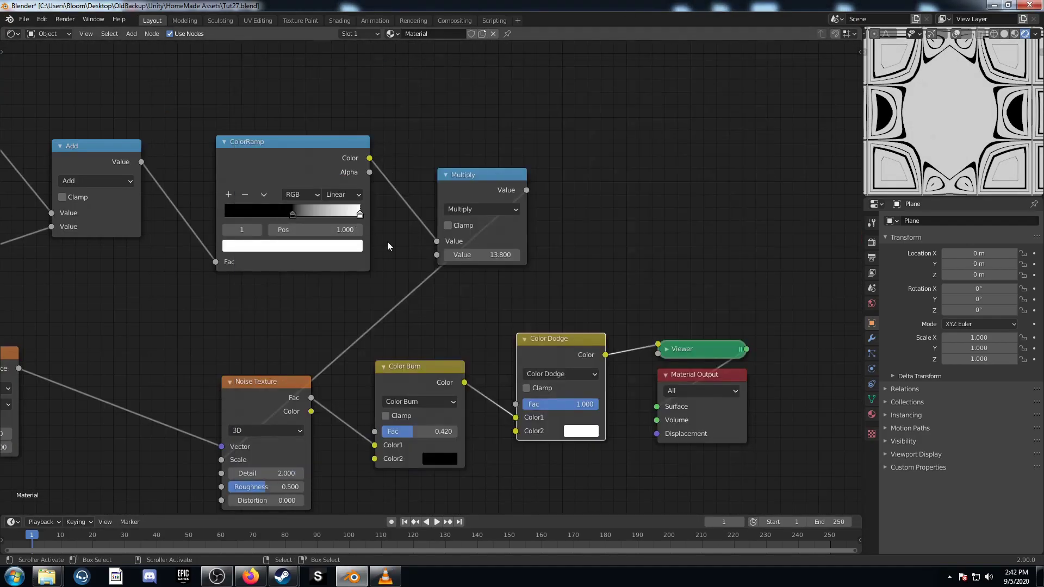
scroll(388, 245, "up", 2)
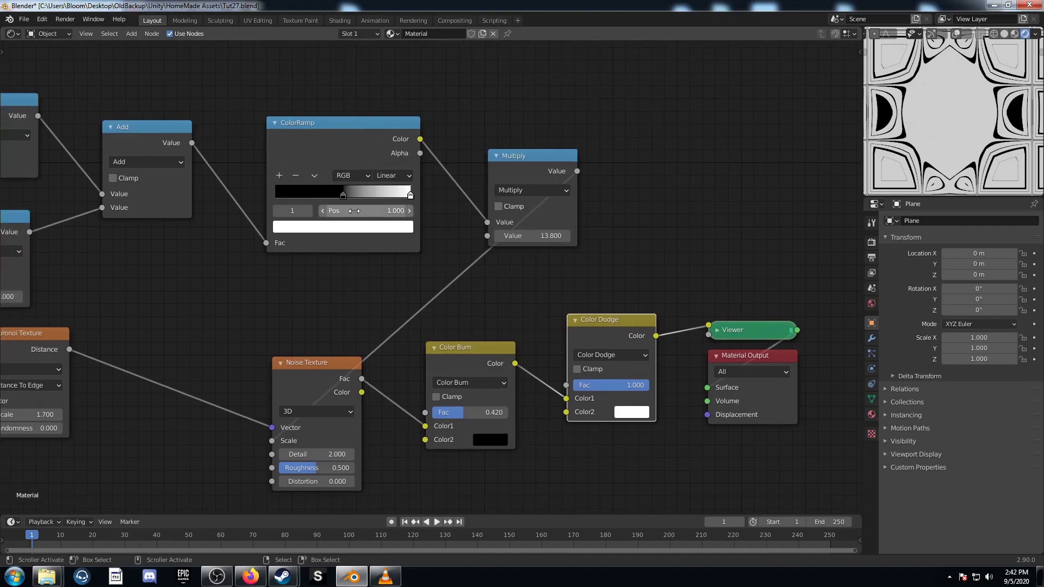
scroll(402, 244, "up", 2)
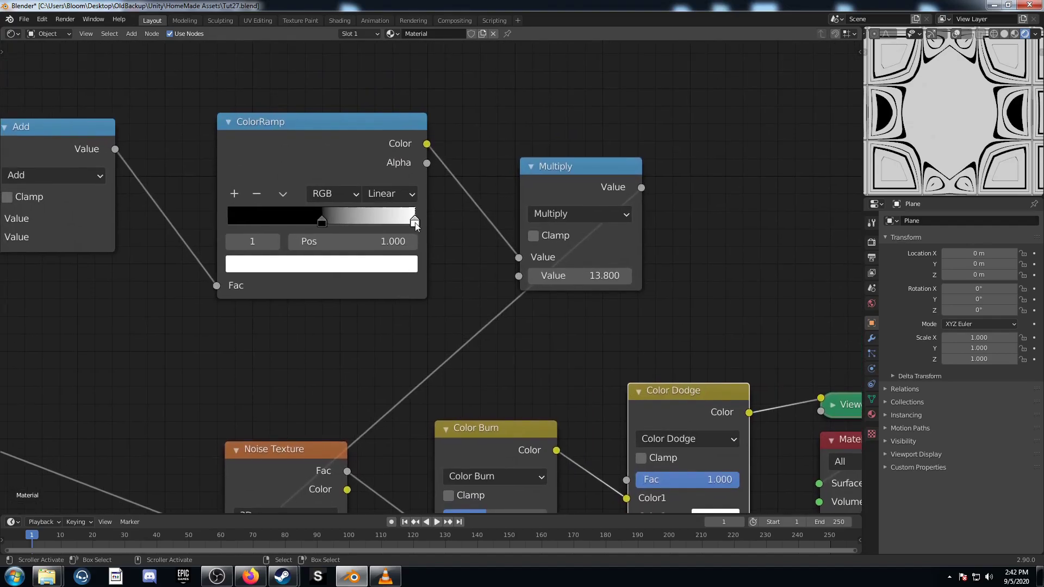
left_click(379, 264)
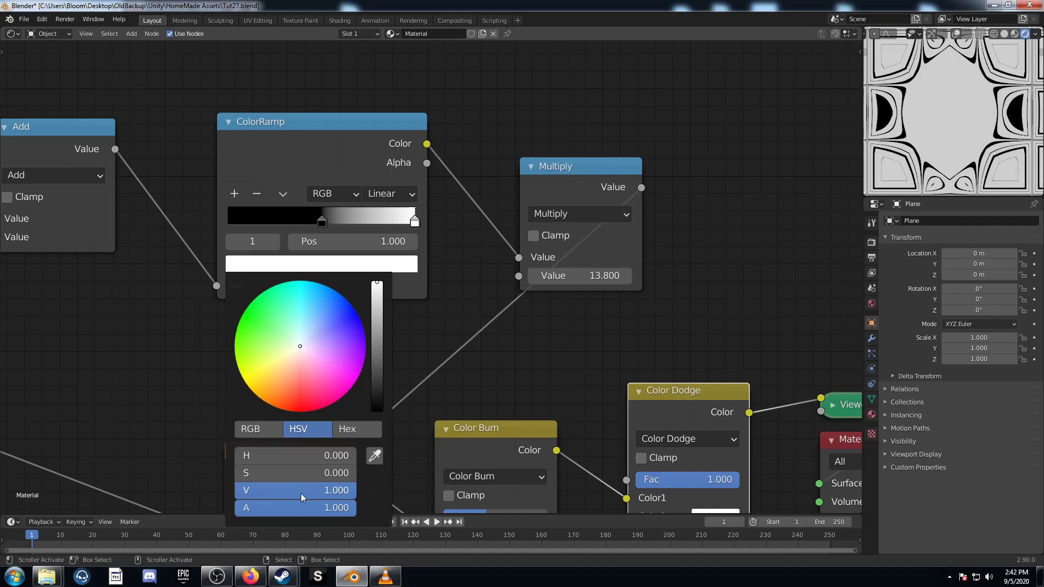
left_click(329, 490)
type(".")
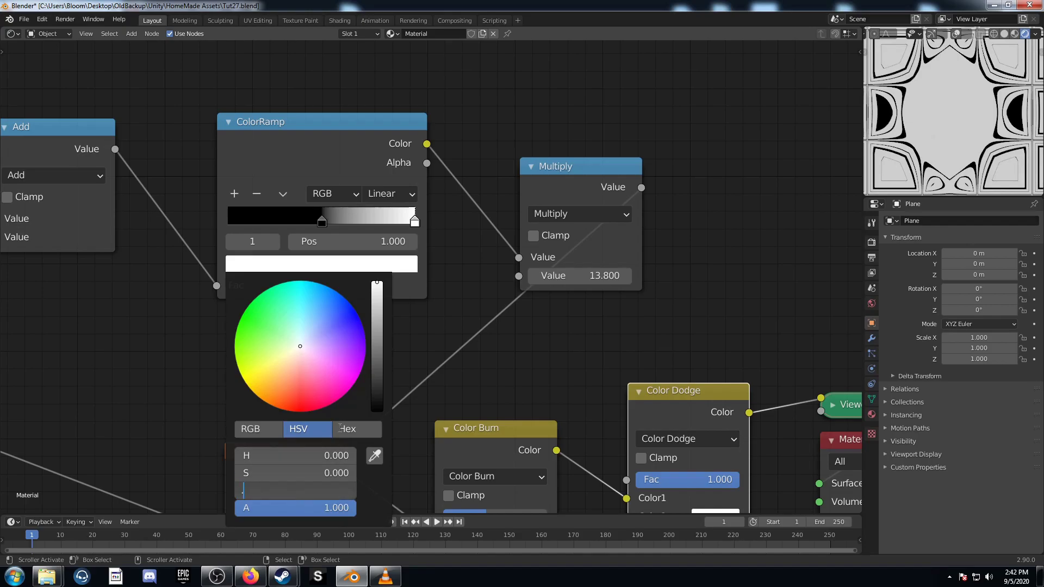
type("8")
key("Return")
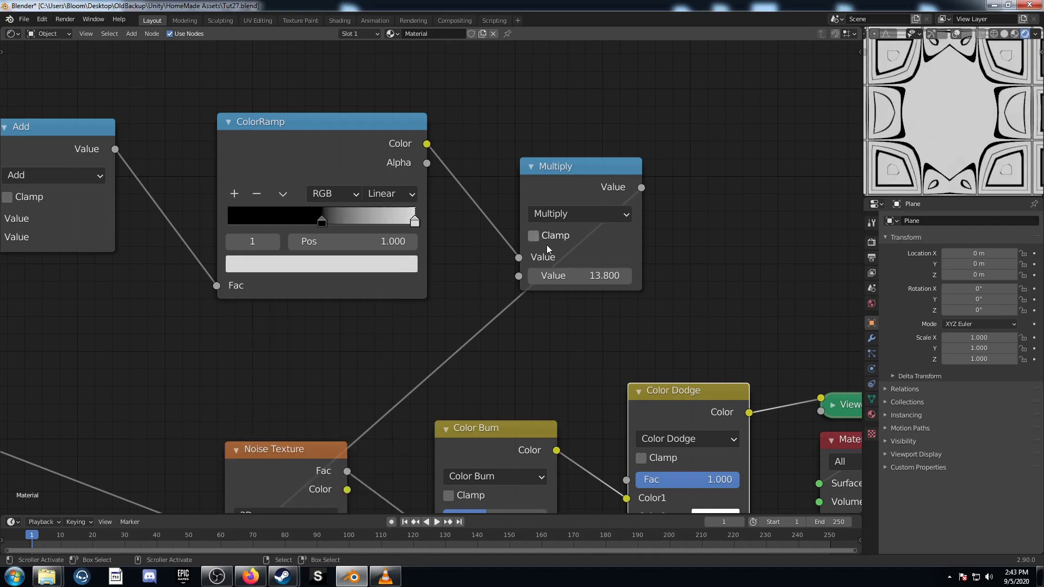
scroll(435, 341, "down", 4)
middle_click_drag(423, 338, 534, 285)
key("ctrl+space")
Add a Noise Texture node to the empty material and preview its Fac output through the Viewer
middle_click_drag(473, 310, 459, 312)
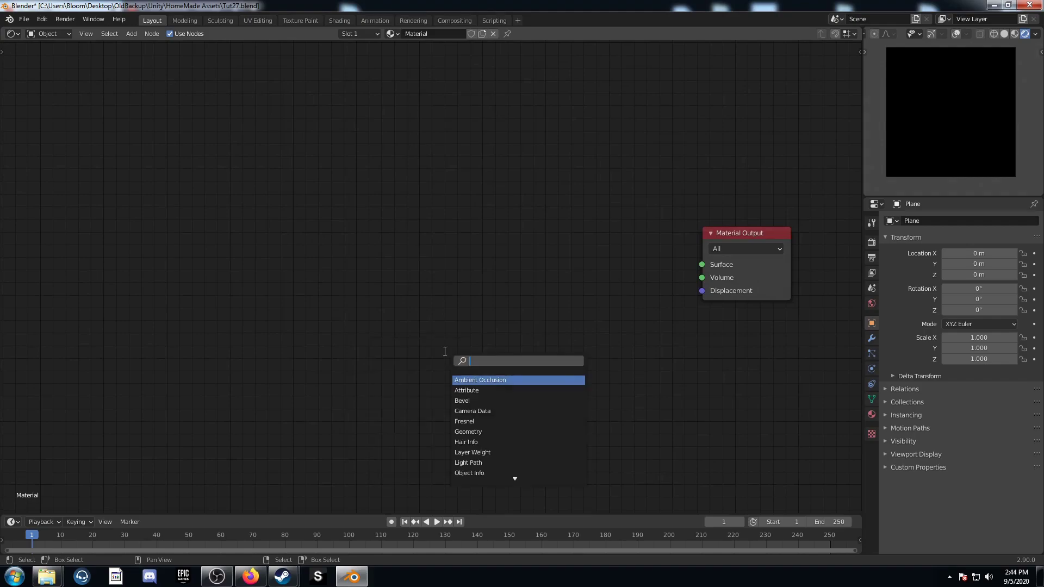
type("bnoise")
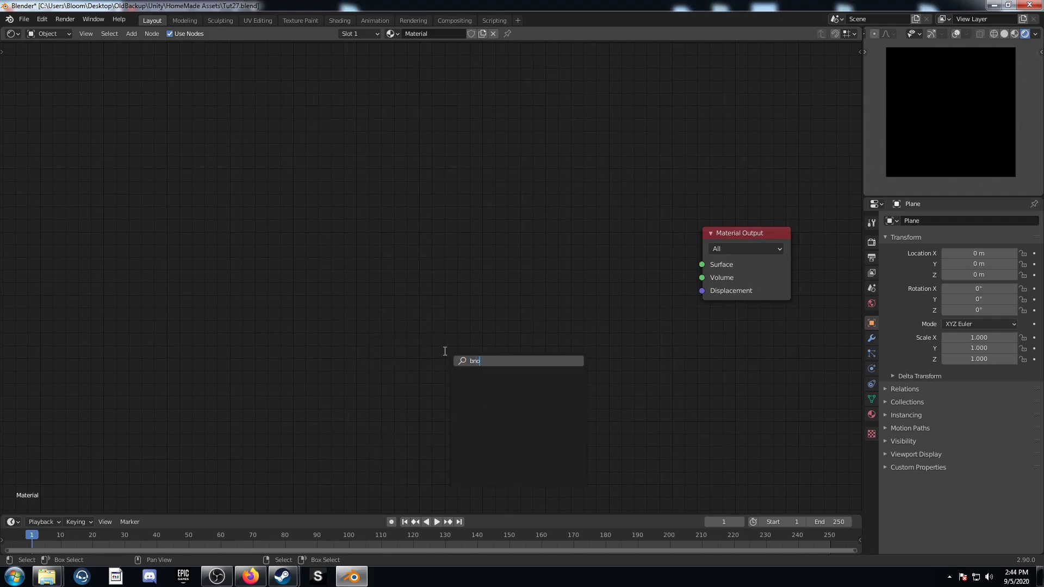
key("BackSpace")
key("BackSpace")
key("BackSpace")
type("noi")
key("Return")
left_click(406, 199)
left_click(448, 239, "ctrl+shift")
scroll(429, 276, "up", 5)
middle_click_drag(596, 277, 563, 315)
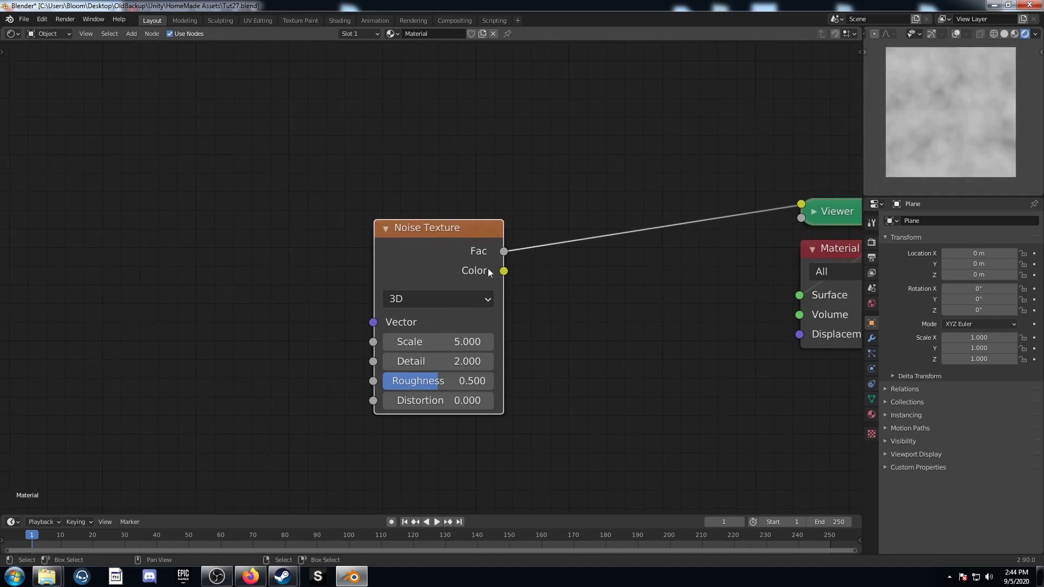
Add Texture Coordinate and Mapping nodes to the Noise Texture, and feed the Mapping from the Object output
middle_click_drag(426, 319, 464, 291)
key("ctrl+t")
middle_click_drag(468, 215, 584, 188)
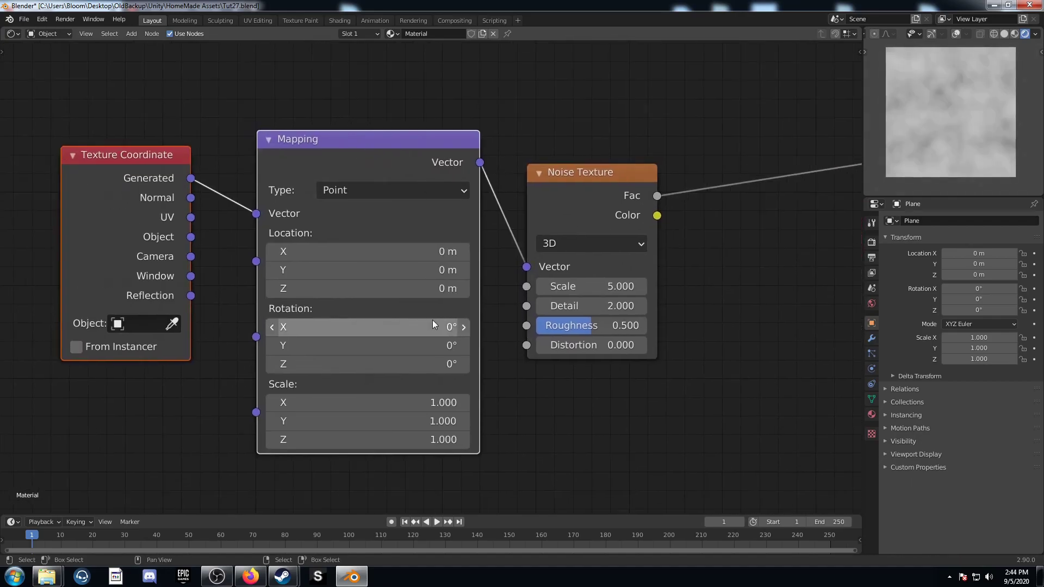
scroll(433, 320, "down", 2)
middle_click_drag(274, 257, 394, 282)
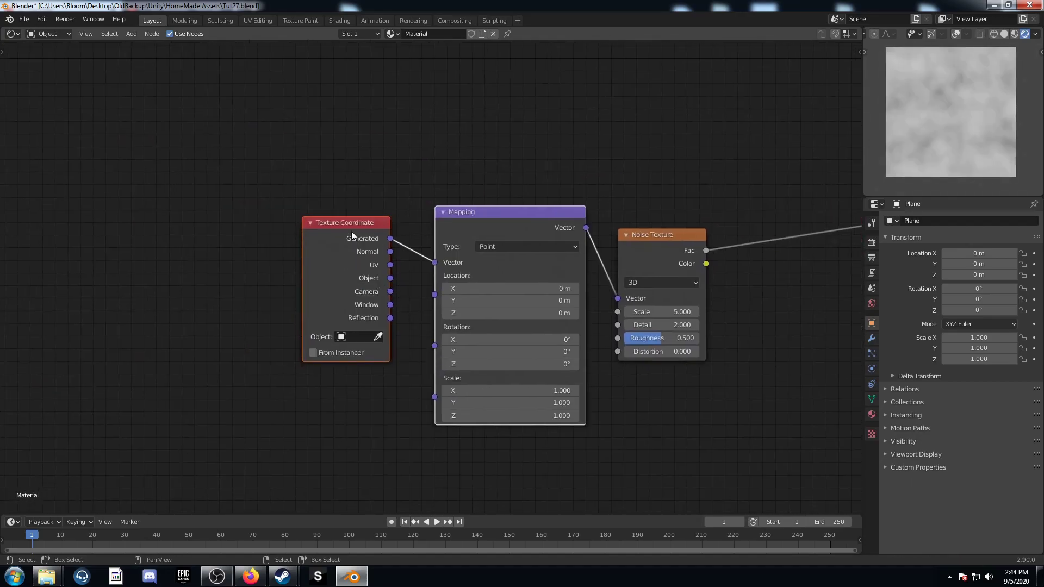
left_click_drag(391, 278, 435, 264)
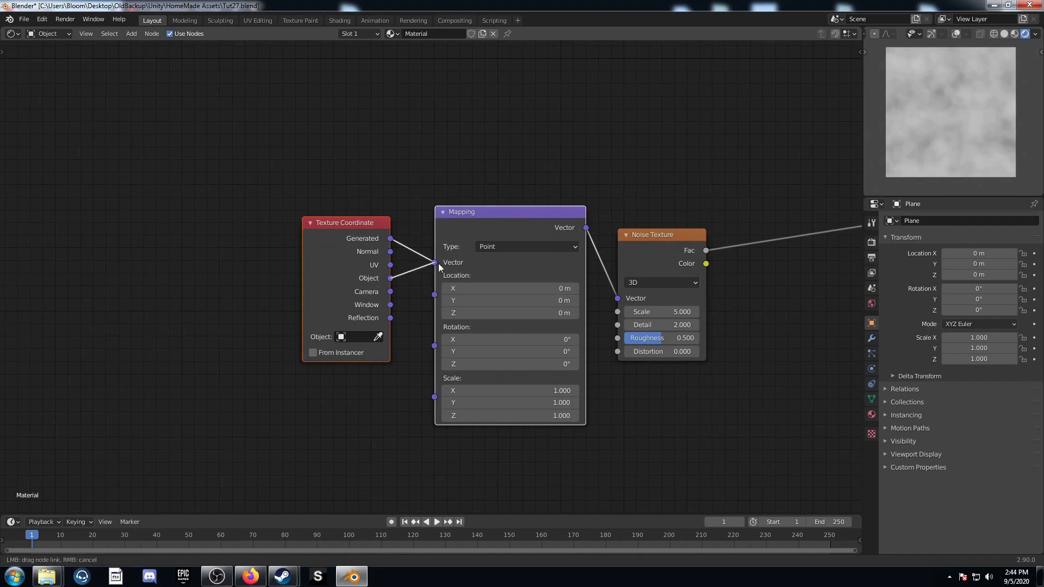
Make room after the Mapping node and insert a Voronoi Texture on its link to the Noise Texture
left_click_drag(498, 217, 126, 253)
key("shift+a")
type("voro")
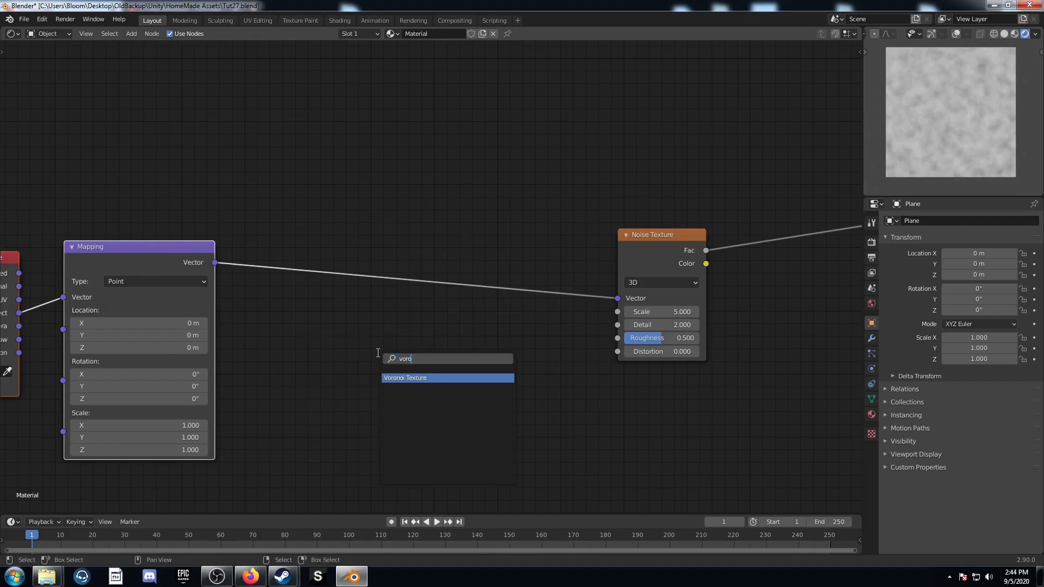
key("Return")
left_click(306, 211)
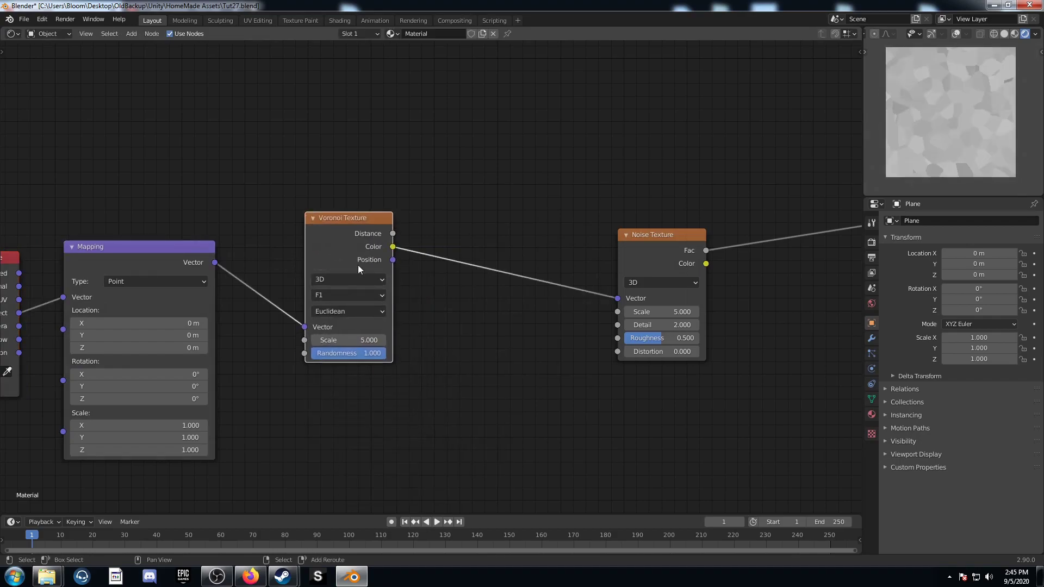
Duplicate the Voronoi Texture below the original and feed the copy from the Mapping's Vector output
key("shift+d")
left_click(347, 393)
left_click_drag(215, 263, 303, 499)
middle_click_drag(312, 429, 285, 303)
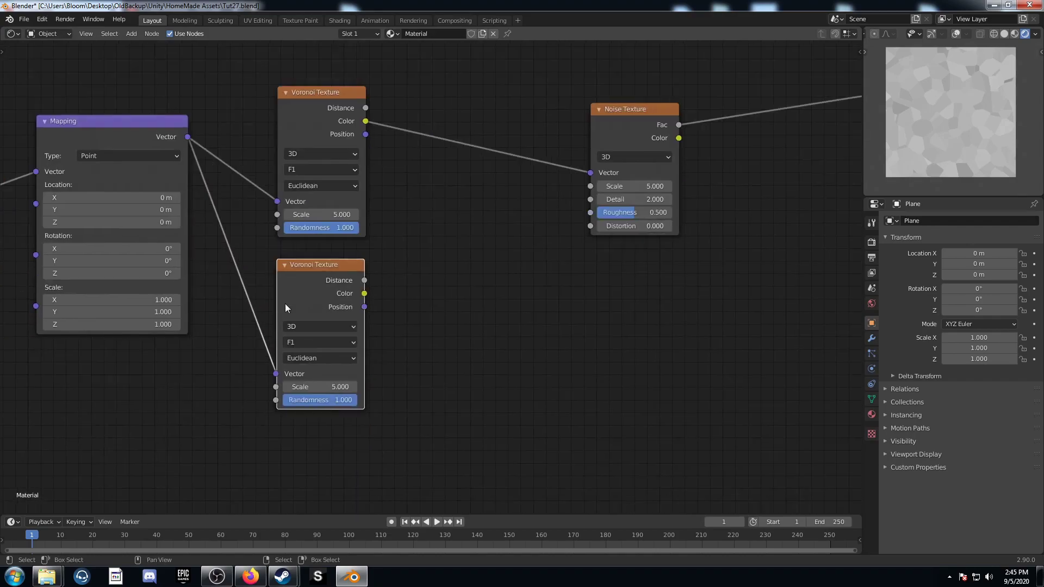
Combine the Distance outputs of both Voronoi Textures in a Mix node feeding the Noise Texture's Vector, and preview the Noise Texture
left_click(327, 113, "ctrl+shift")
left_click(327, 113, "ctrl+shift")
right_click_drag(329, 99, 342, 361, "ctrl+shift")
middle_click_drag(381, 124, 341, 218)
left_click_drag(460, 305, 547, 269)
left_click(599, 242, "ctrl+shift")
middle_click_drag(395, 343, 534, 308)
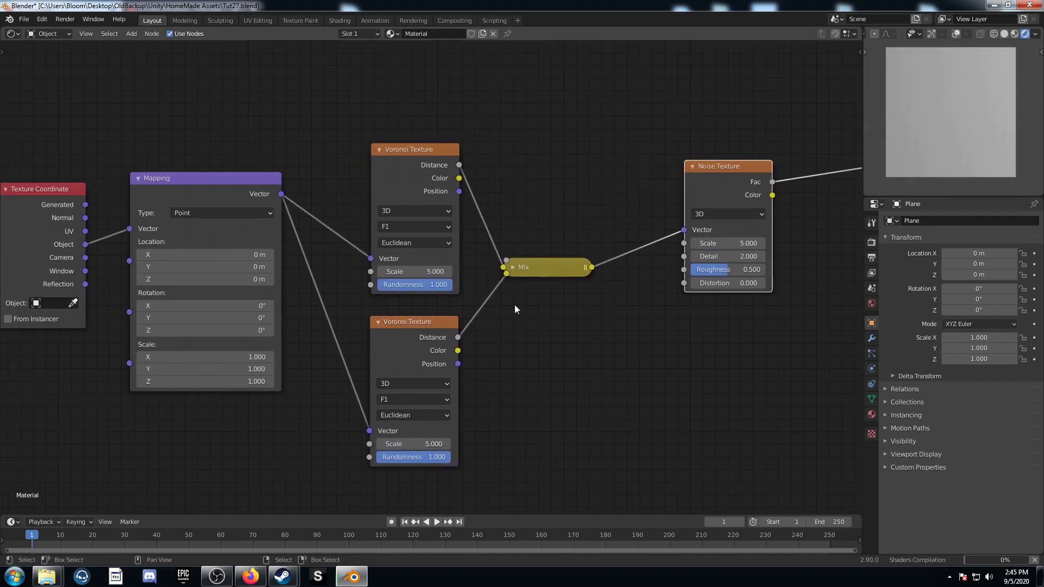
scroll(471, 308, "up", 2)
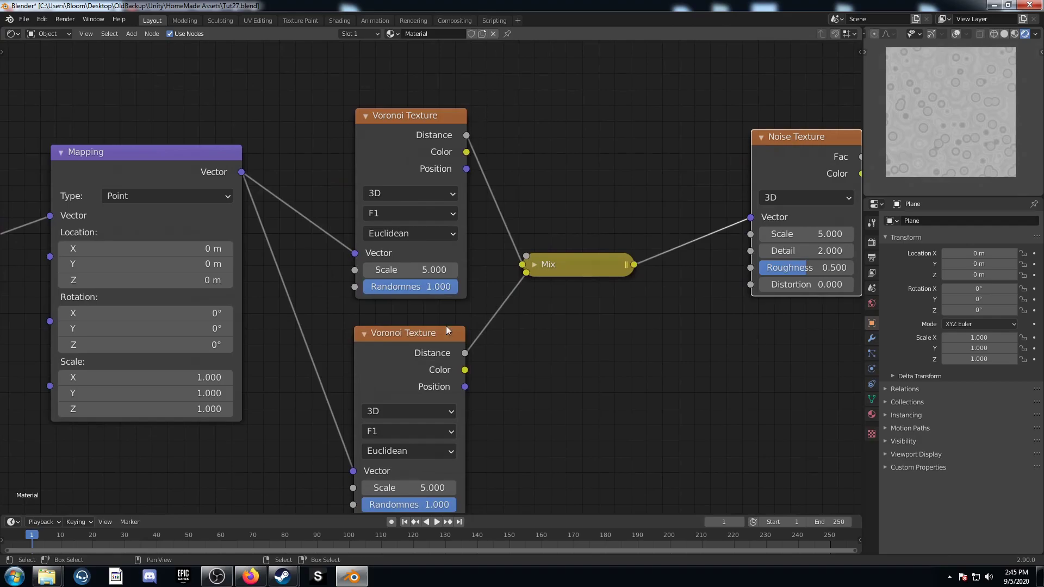
Expand the collapsed Mix node and set its Fac to 0.6
left_click(534, 264)
left_click_drag(574, 265, 583, 196)
left_click(601, 277)
type(".6")
key("Return")
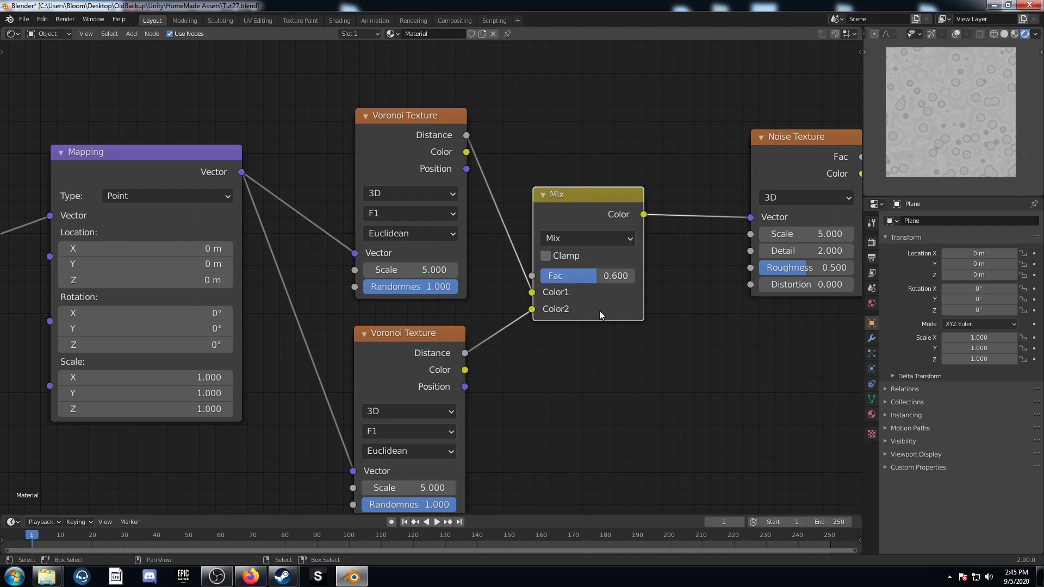
Set the Noise Texture's Distortion to -0.3
middle_click_drag(599, 311, 456, 322)
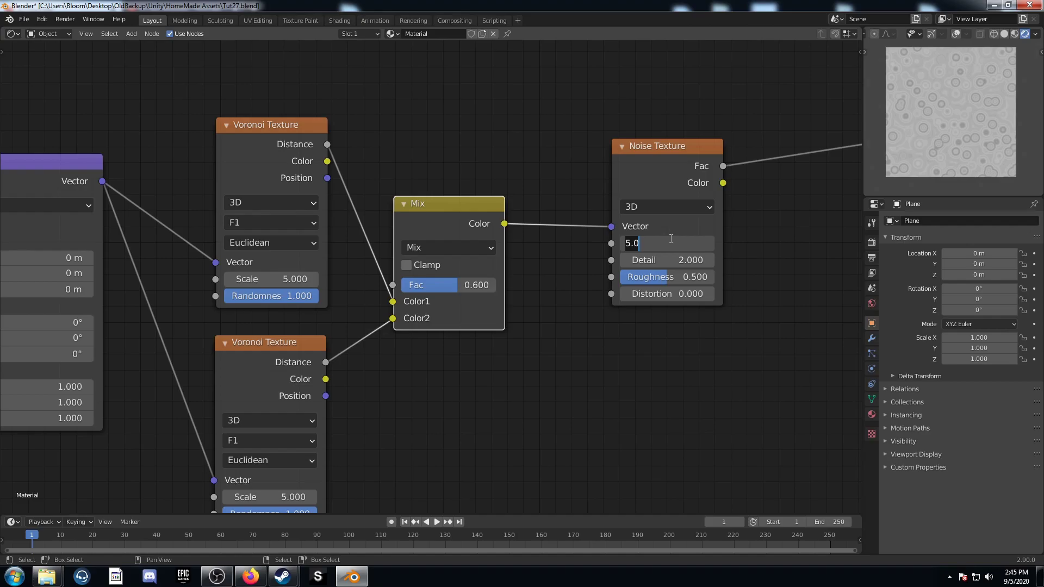
key("Tab")
key("Tab")
key("Tab")
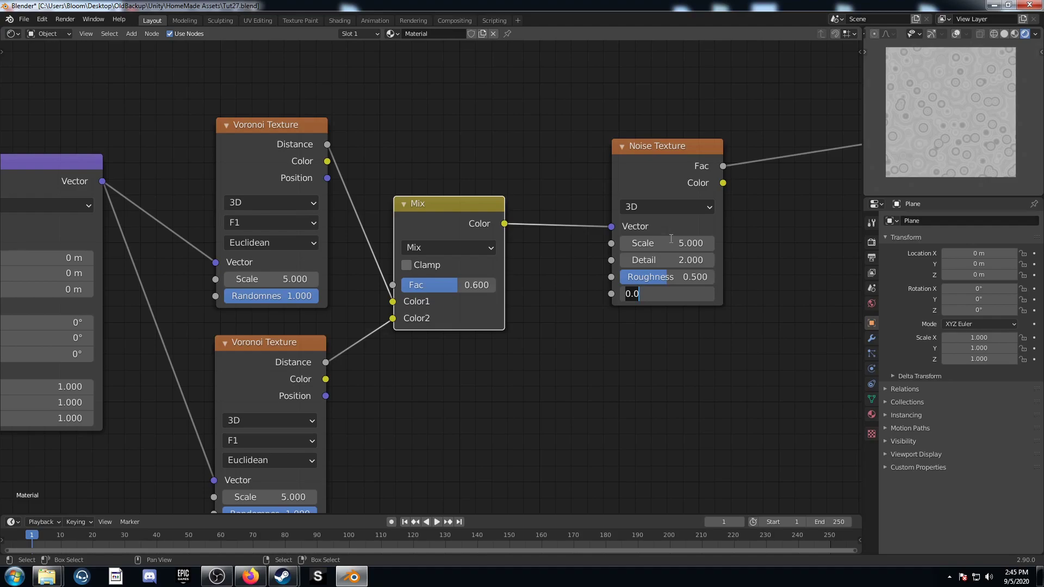
type("-0.3")
key("Return")
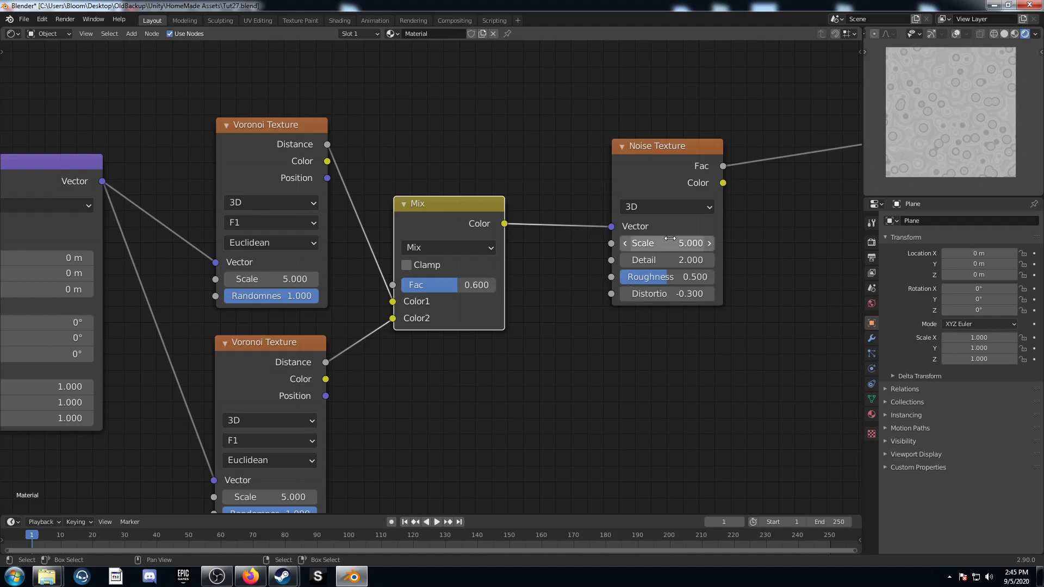
Set the upper Voronoi Texture to F2 and Manhattan, with Scale 3 and Randomness 0
middle_click_drag(308, 315, 385, 249)
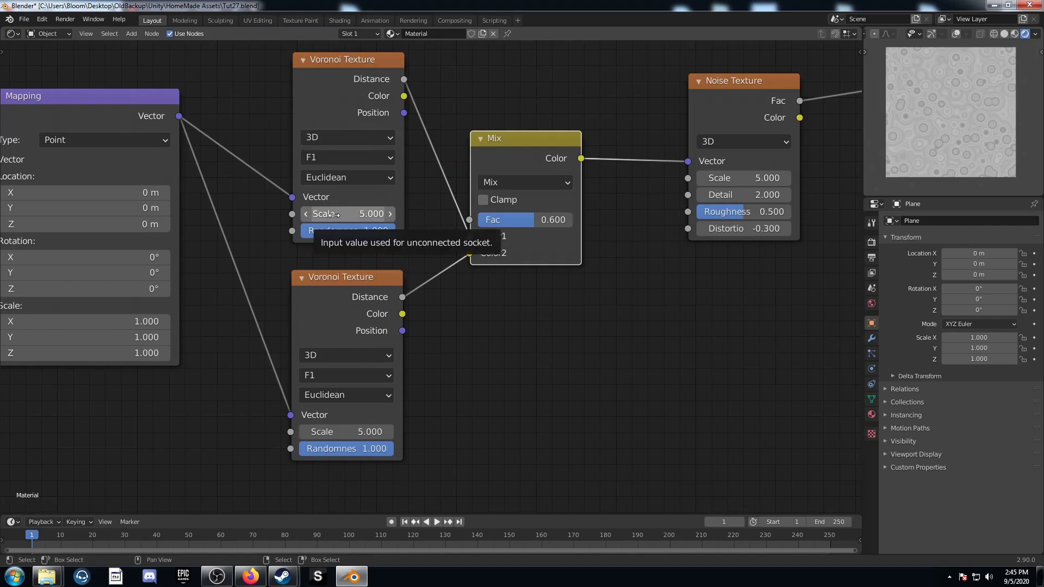
left_click(357, 158)
left_click(358, 192)
left_click(360, 178)
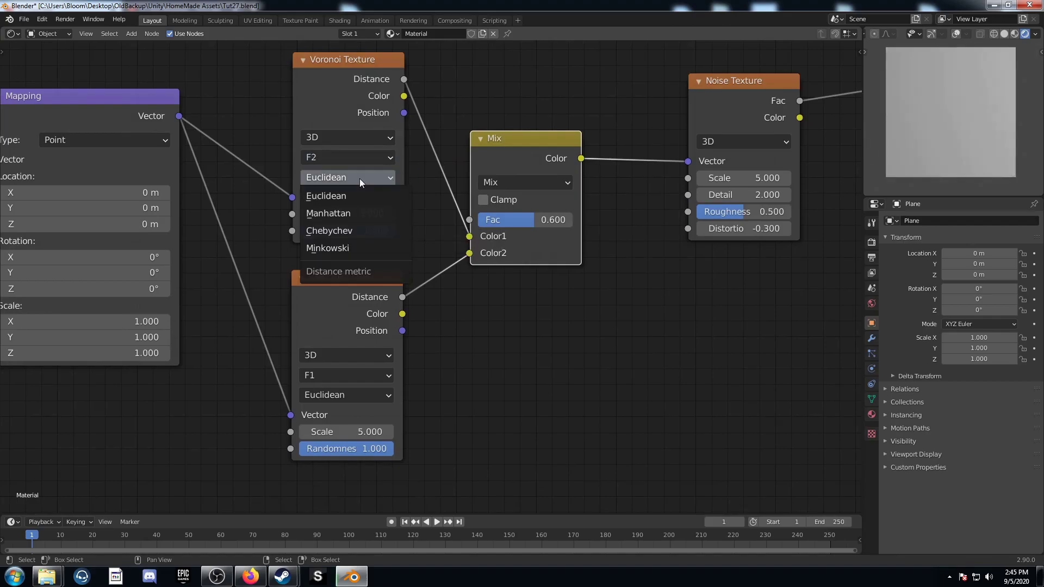
left_click(363, 216)
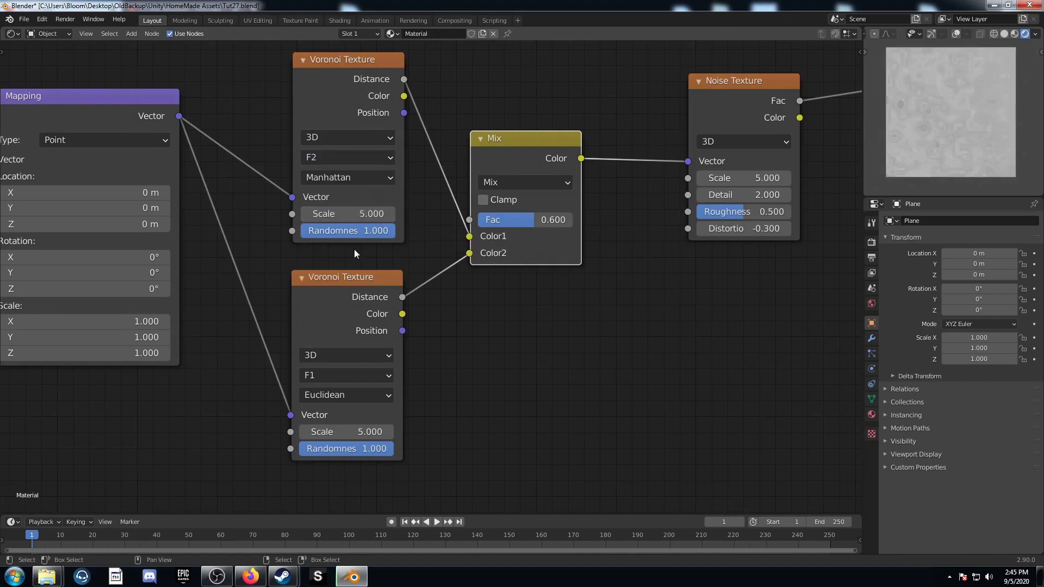
left_click(365, 213)
type("5.03")
key("Tab")
type("0")
key("Return")
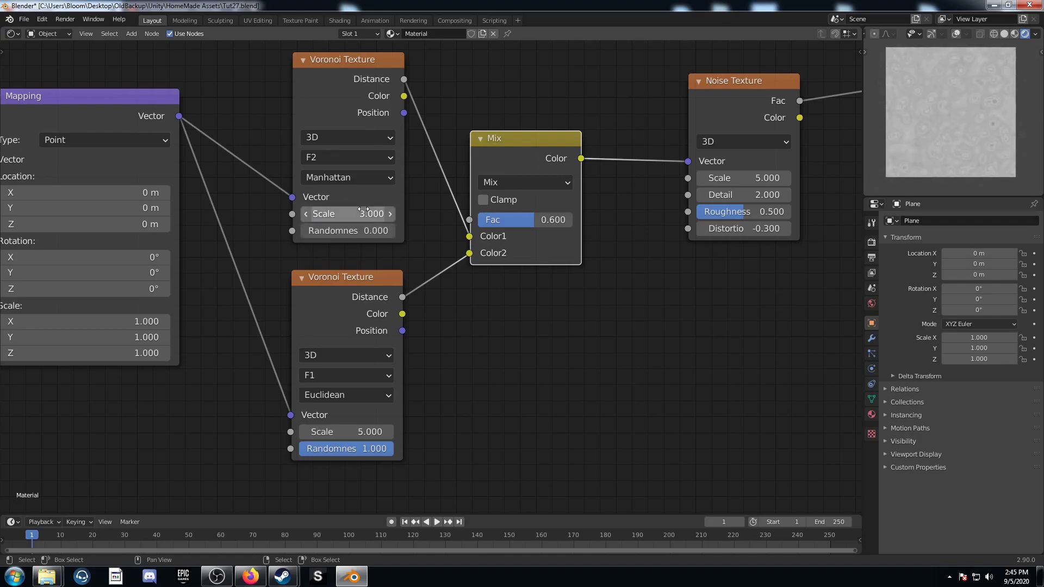
Set the lower Voronoi Texture to Smooth F1, with Scale 1.6 and Randomness 0
left_click(370, 374)
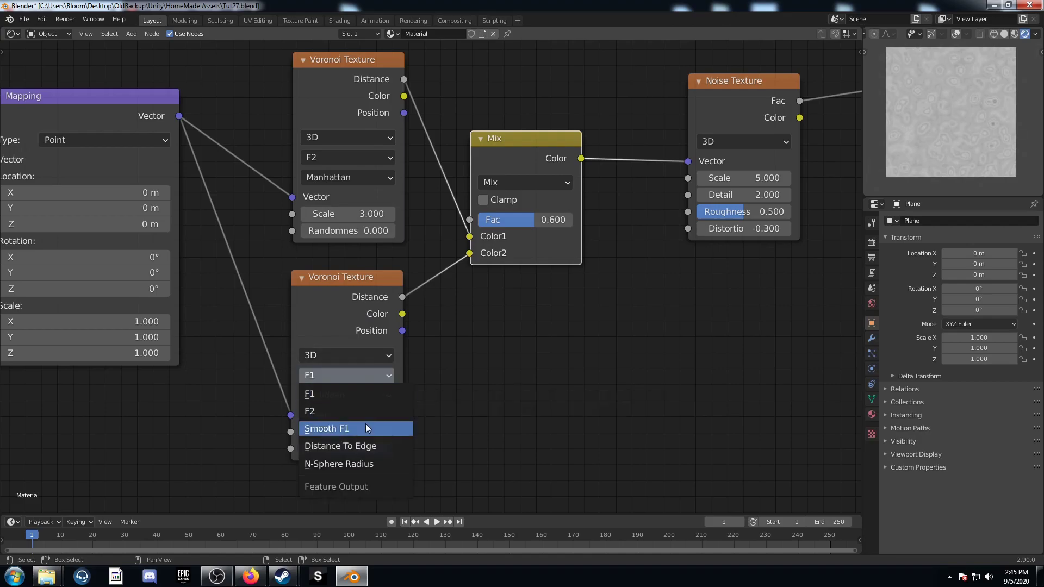
left_click(365, 423)
left_click(366, 396)
left_click(367, 396)
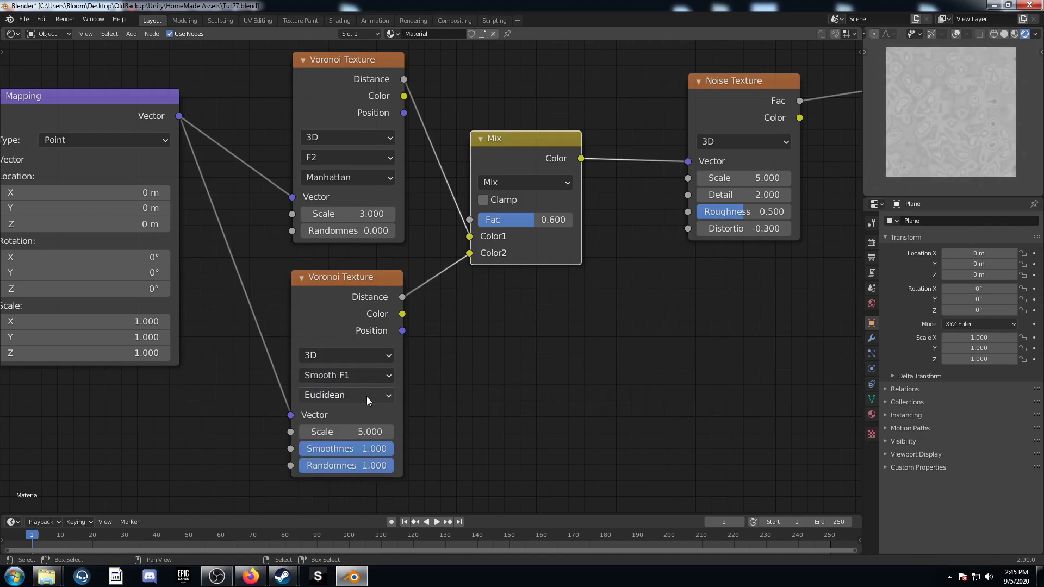
left_click(347, 432)
type("1")
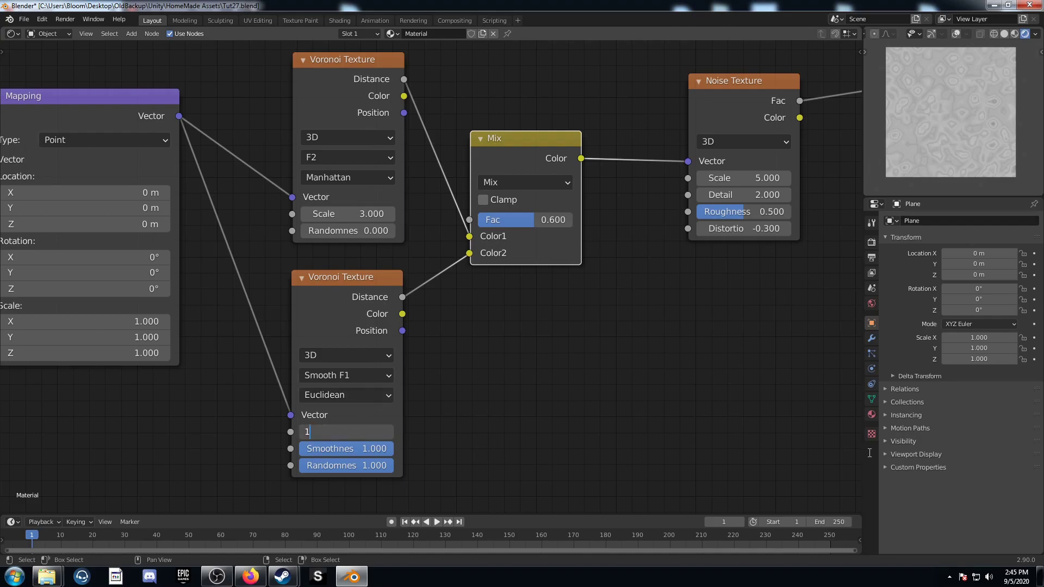
type(".6")
key("Tab")
key("Tab")
type("0")
key("Return")
Move the Texture Coordinate node away from the Mapping node and add a Separate XYZ node fed by its Object output
scroll(428, 277, "down", 4)
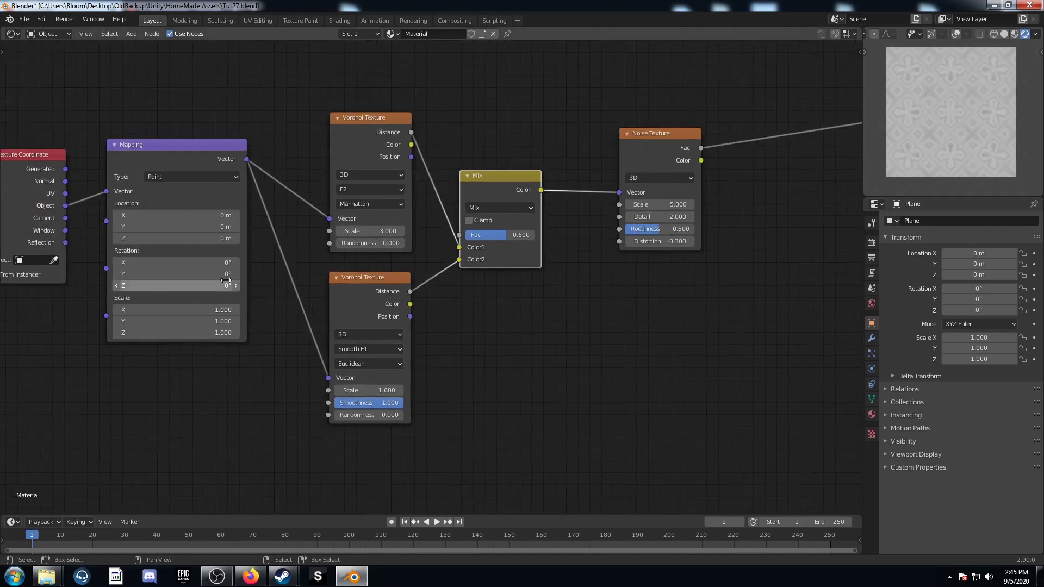
middle_click_drag(190, 284, 440, 335)
middle_click_drag(245, 272, 288, 319)
left_click_drag(298, 252, 118, 146)
middle_click_drag(405, 84, 414, 216)
key("shift+a")
left_click(413, 215)
type("se")
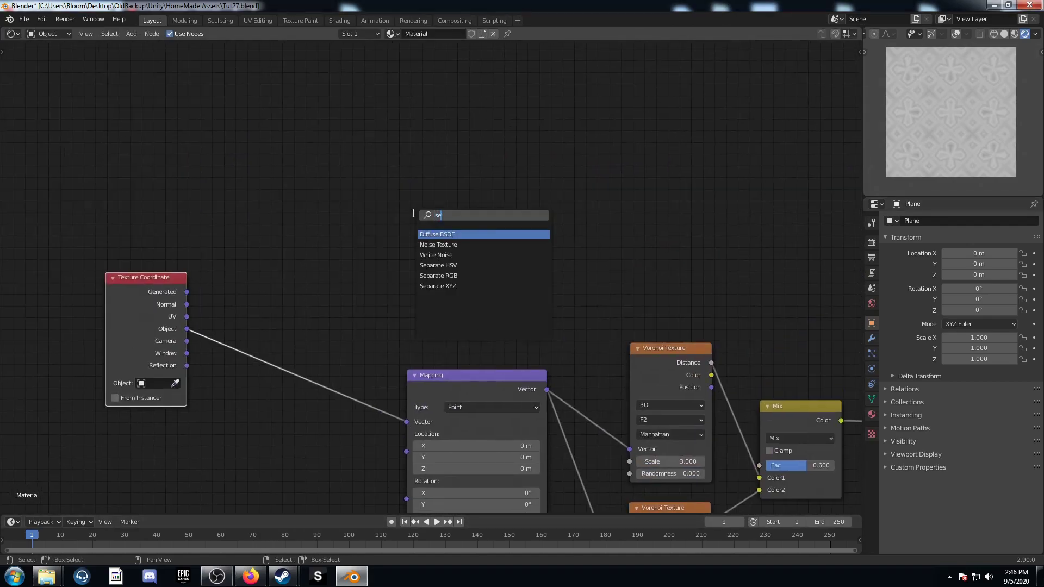
key("Down")
key("Down")
key("Down")
key("Down")
key("Down")
key("Return")
left_click(287, 278)
left_click_drag(191, 334, 247, 284)
left_click_drag(291, 221, 341, 165)
Add a Math node beside Separate XYZ and place a duplicate of it below
key("shift+a")
left_click(539, 155)
type("add")
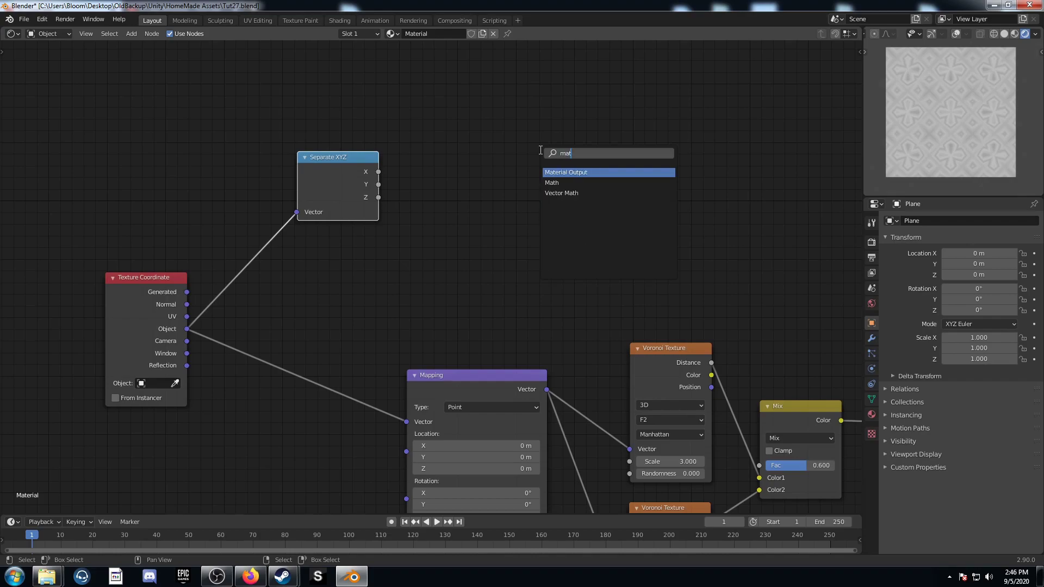
key("Return")
key("shift+d")
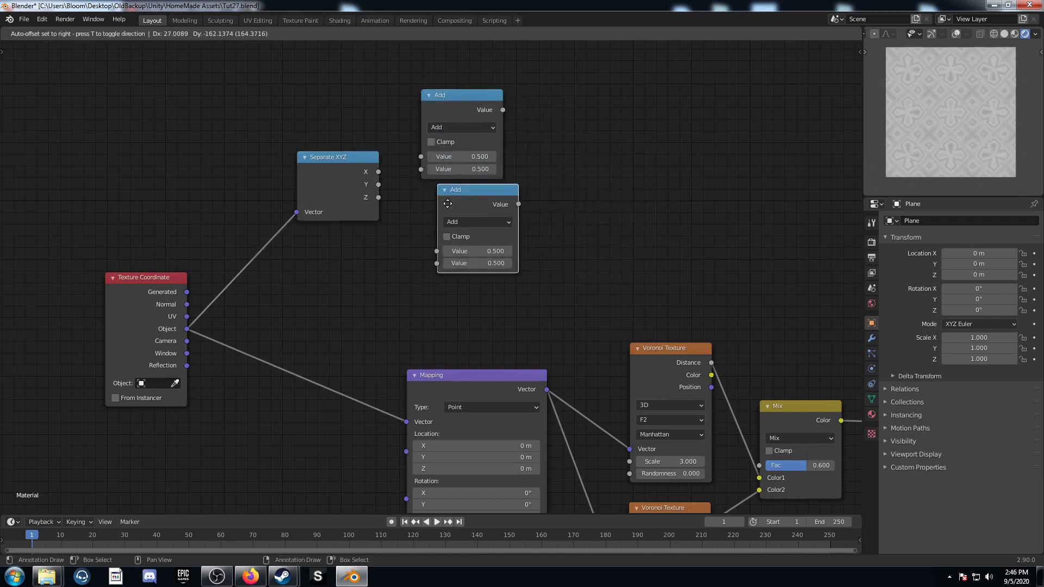
left_click(424, 215)
Set the upper Math node to Absolute fed by X, and the lower to Power with Exponent 2 fed by Y
left_click(451, 131)
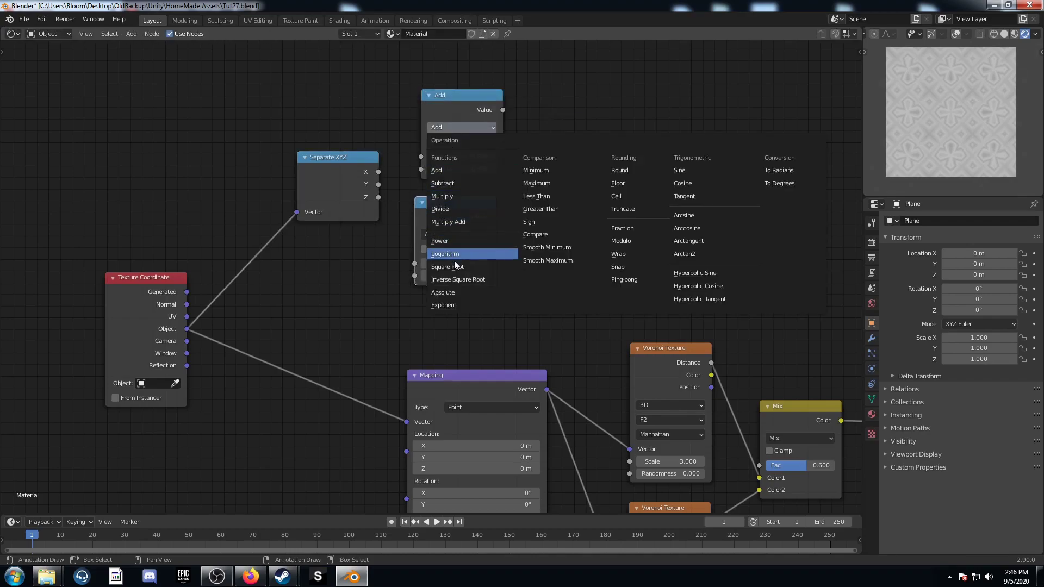
left_click(459, 292)
left_click(449, 234)
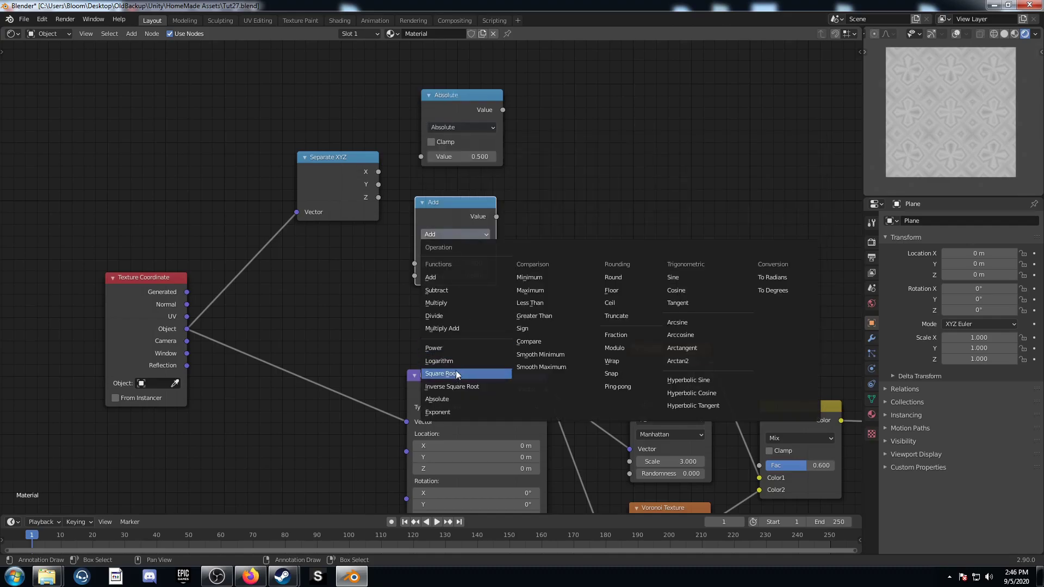
left_click(459, 350)
left_click(449, 276)
type("2")
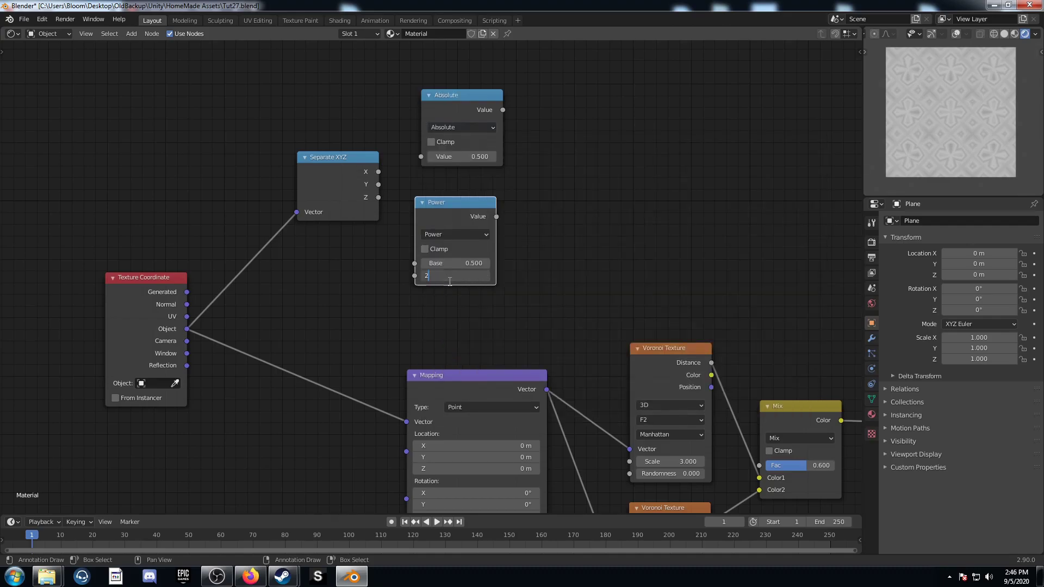
left_click_drag(378, 171, 421, 157)
left_click_drag(379, 185, 422, 265)
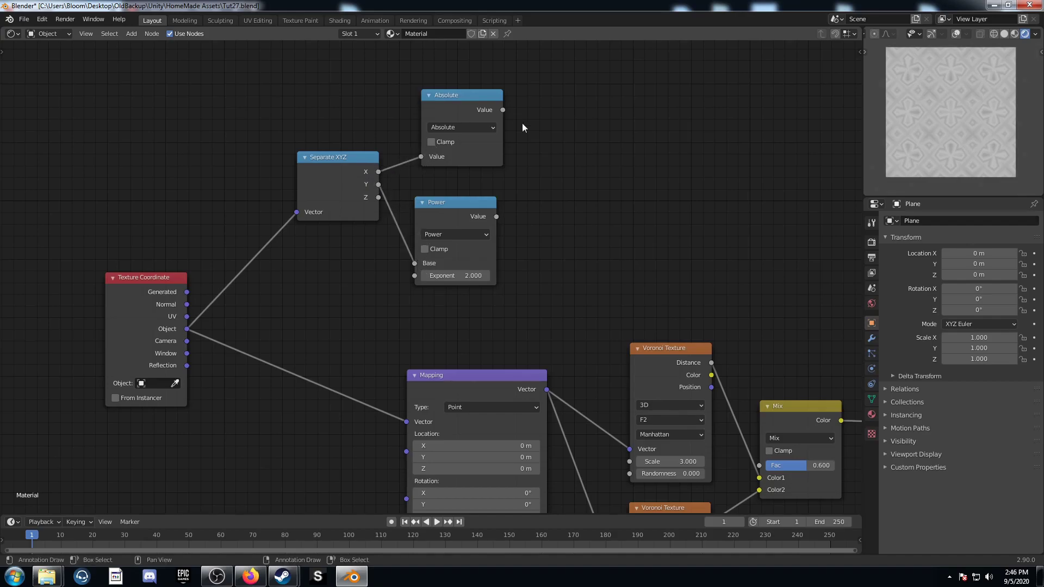
Duplicate the Absolute node, change the copy to Add, feed it the Absolute and Power results, and preview it
middle_click_drag(514, 116, 453, 180)
left_click(404, 166)
key("shift+d")
left_click(587, 170)
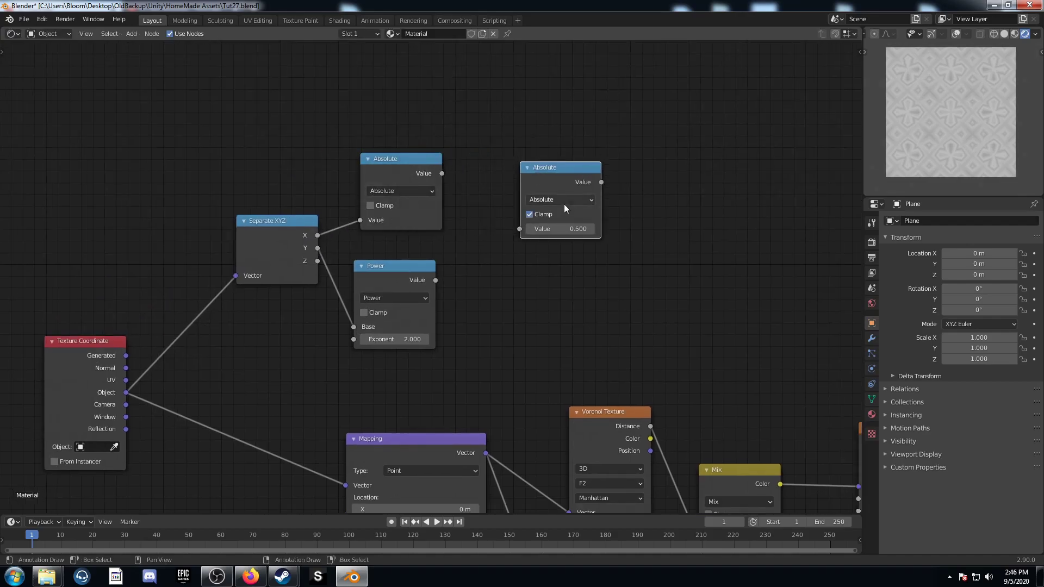
left_click(564, 200)
left_click(537, 242)
right_click_drag(413, 191, 554, 191, "alt")
right_click_drag(422, 298, 555, 188, "alt")
left_click(575, 165, "ctrl+shift")
middle_click_drag(643, 242, 487, 257)
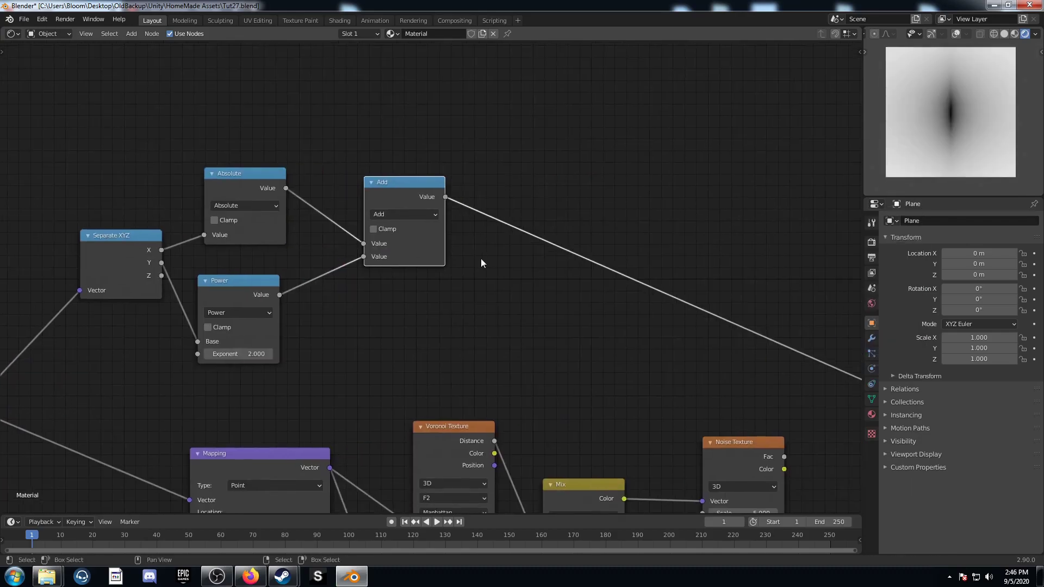
Insert a ColorRamp after the Add node, on its link to the Viewer
mouse_move(507, 297)
middle_mouse_down()
mouse_move(462, 286)
mouse_move(532, 287)
mouse_move(520, 307)
middle_mouse_up()
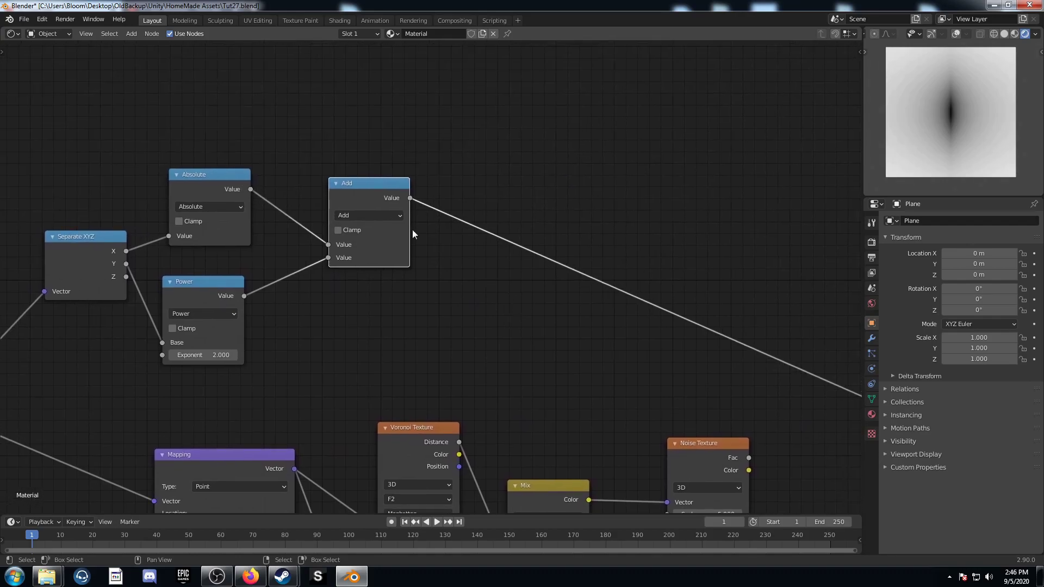
key("shift+a")
left_click(450, 269)
type("color")
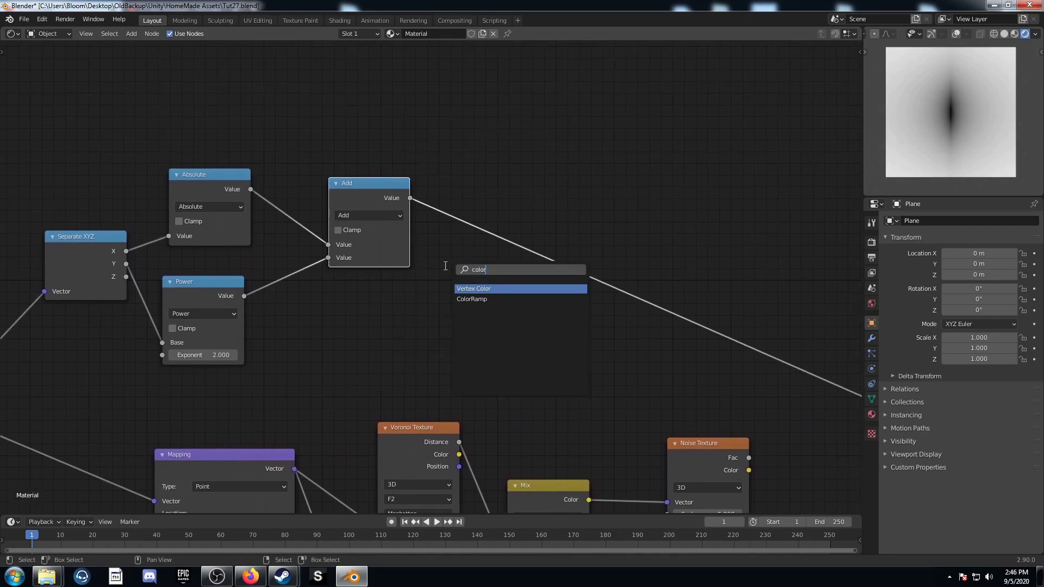
key("Down")
key("Return")
left_click(465, 207)
middle_click_drag(464, 207, 341, 215)
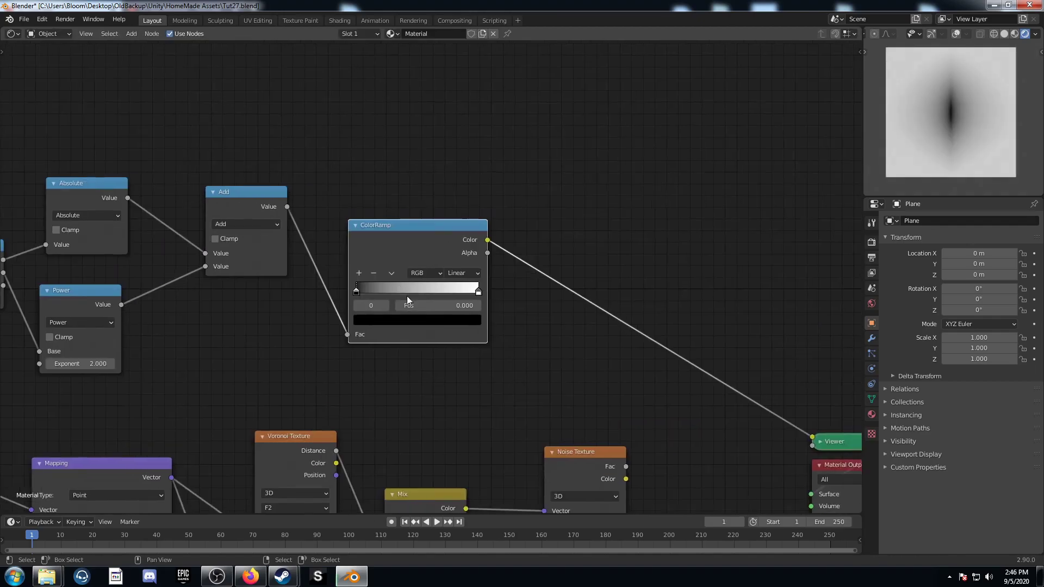
Duplicate the Add node, place the copy after the ColorRamp, and change it to Multiply with a value of 5.5
left_click(237, 205)
key("shift+d")
left_click(589, 246)
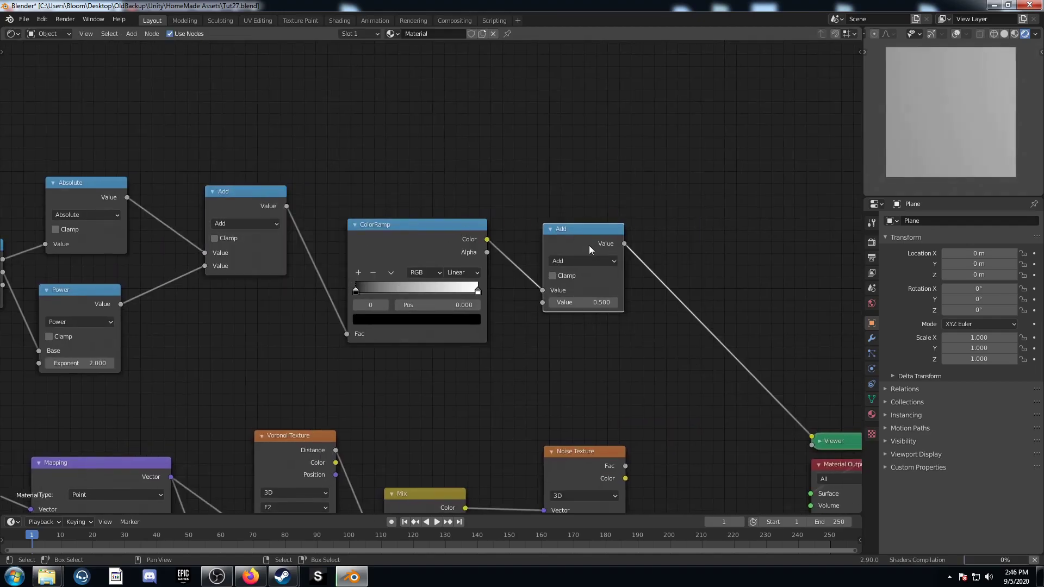
left_click(582, 262)
left_click(578, 329)
middle_click_drag(577, 330, 444, 300)
left_click(451, 274)
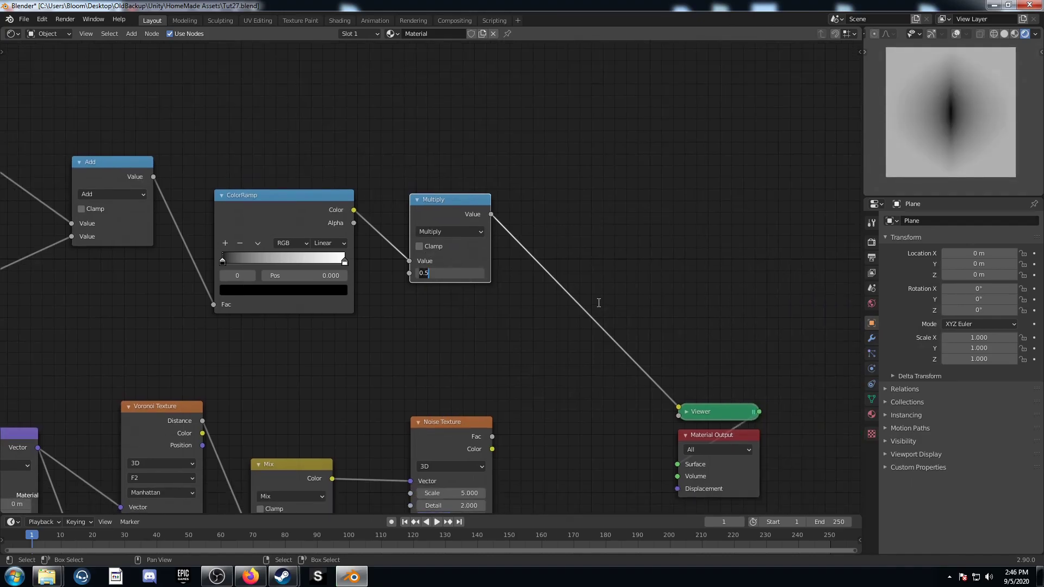
key("Return")
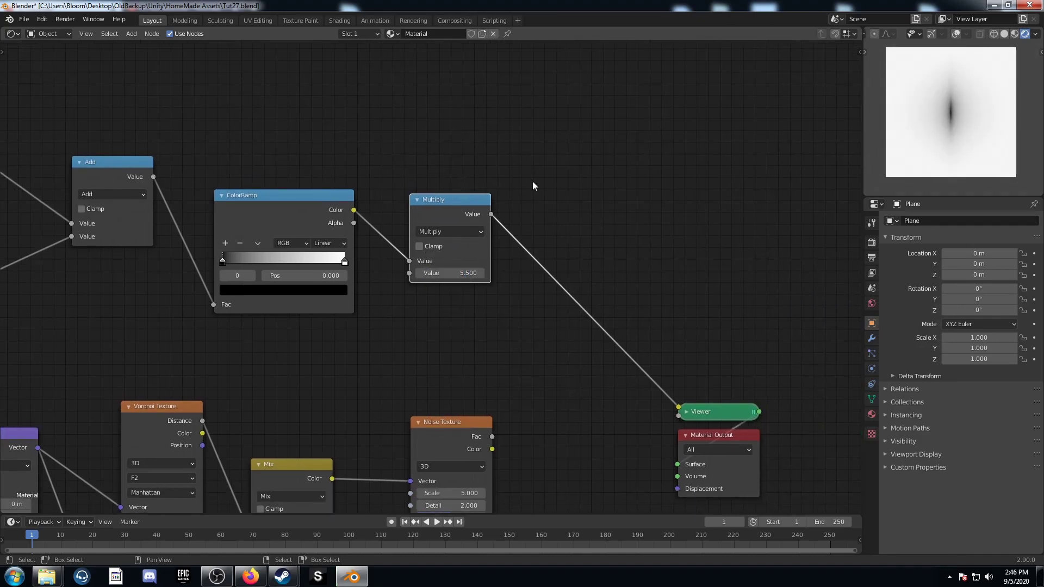
Feed the Multiply result into the Noise Texture's Scale and preview the Noise Texture
left_click_drag(491, 214, 411, 493)
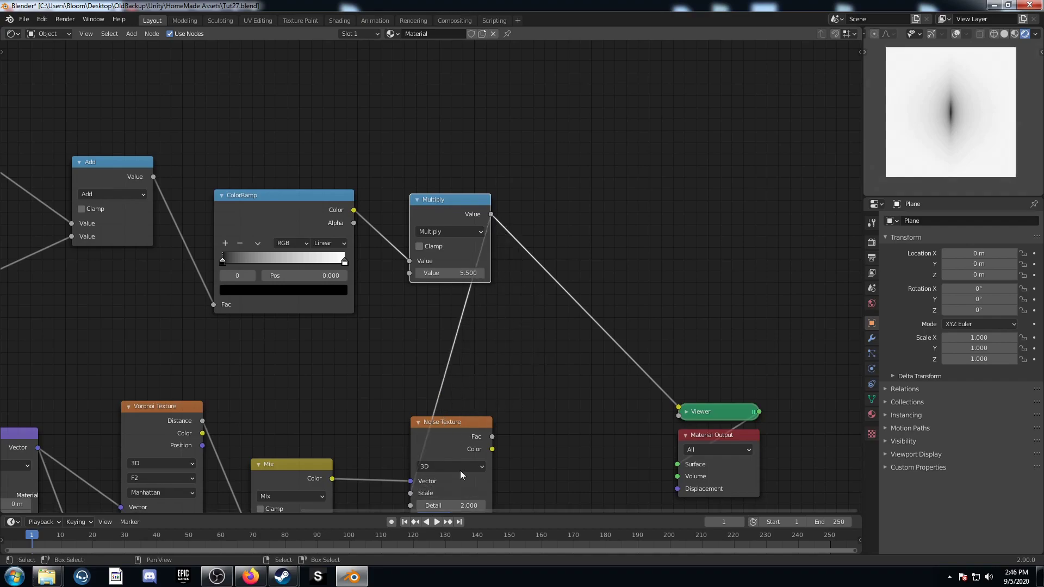
middle_click_drag(443, 448, 443, 353)
left_click(442, 353, "ctrl+shift")
scroll(553, 359, "up", 2)
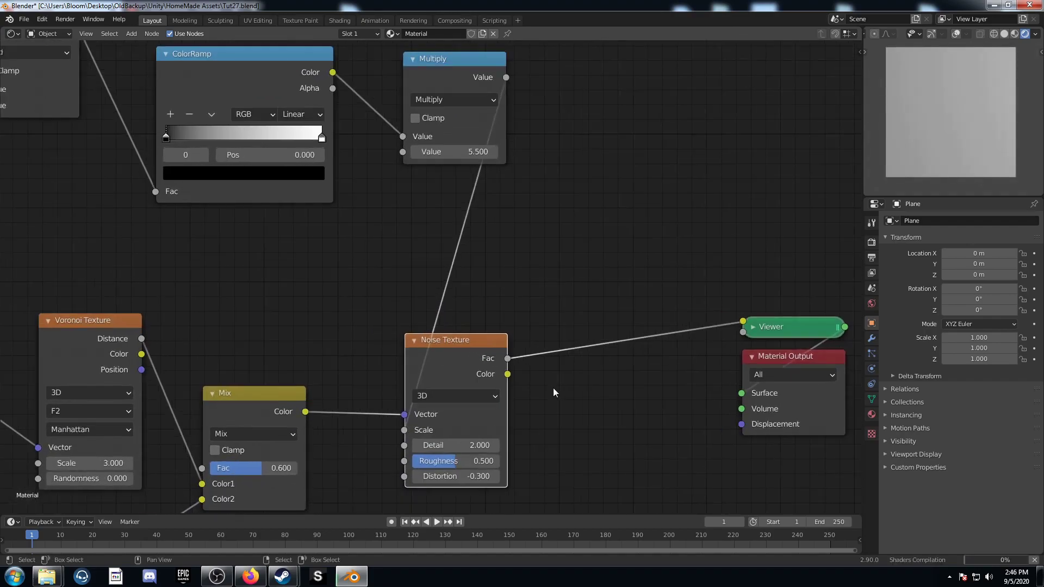
scroll(551, 338, "up", 2)
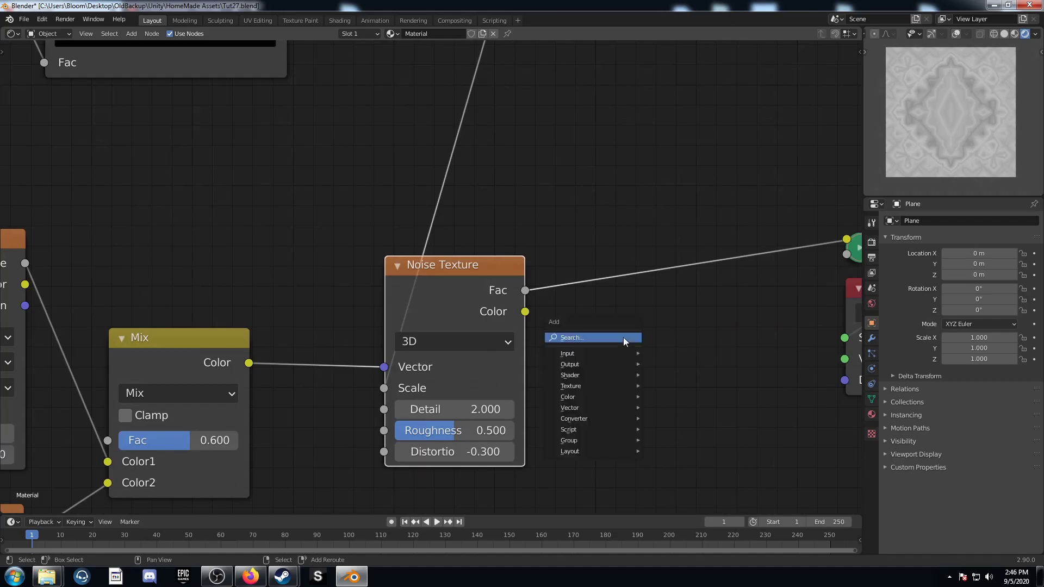
Insert a Mix node after the Noise Texture and place a duplicate of it between that node and the Viewer
key("shift+a")
type("mix")
key("Return")
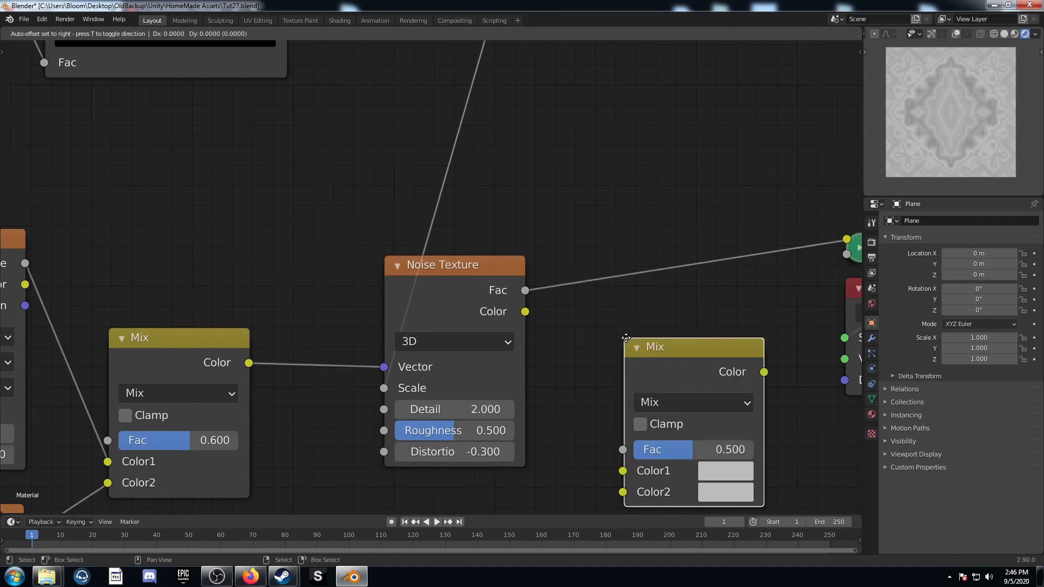
left_click(565, 222)
scroll(645, 328, "down", 4)
middle_click_drag(645, 327, 523, 358)
key("shift+d")
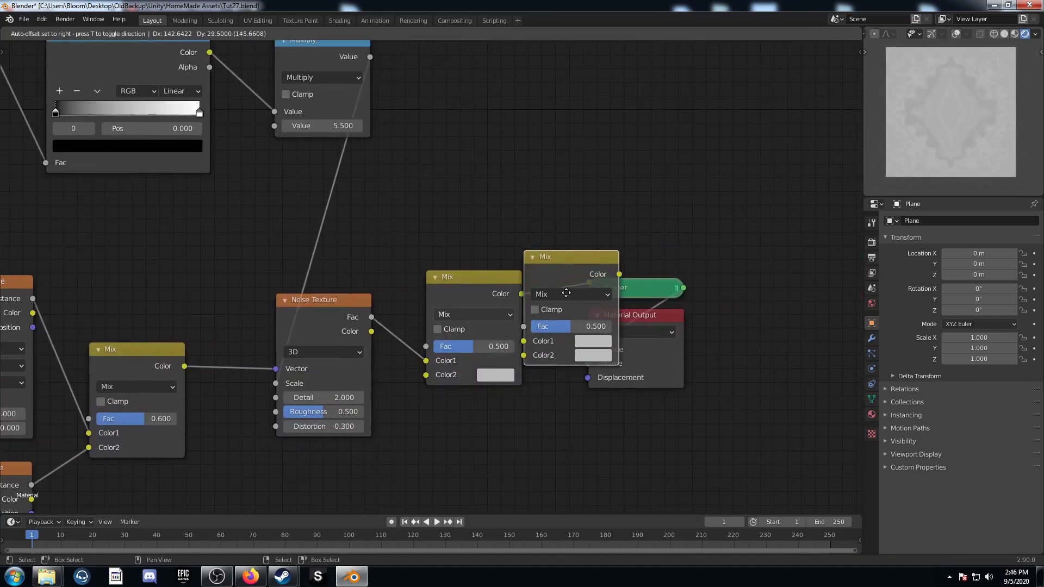
left_click(566, 293)
Set the first Mix node after the Noise Texture to Color Burn with black as Color2
left_click(492, 314)
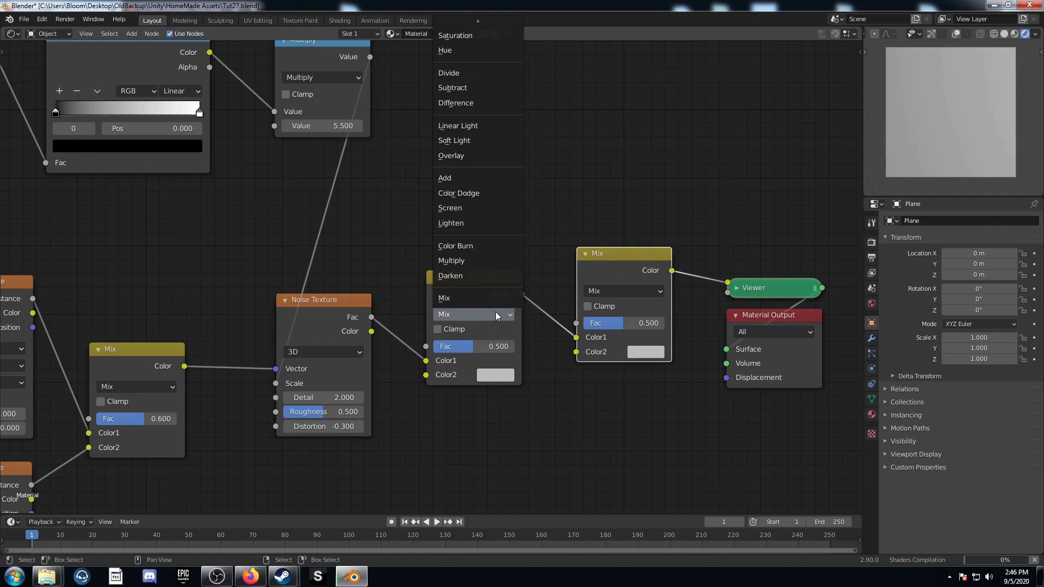
left_click(468, 248)
left_click(495, 375)
scroll(534, 253, "down", 5)
scroll(534, 252, "down", 5)
Set the second Mix node, before the Viewer, to Color Dodge with white as Color2
left_click(634, 288)
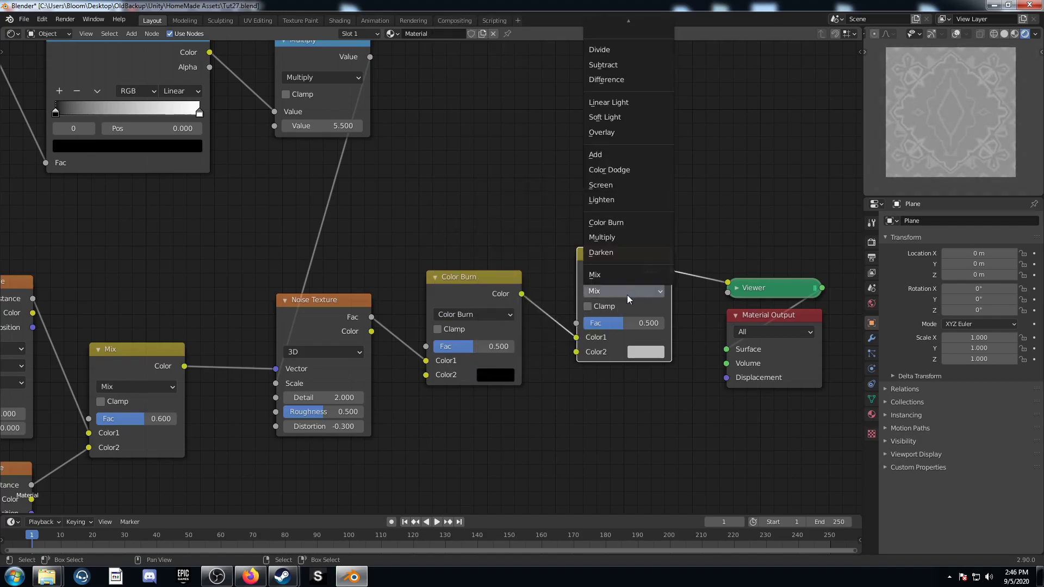
left_click(638, 171)
left_click(637, 352)
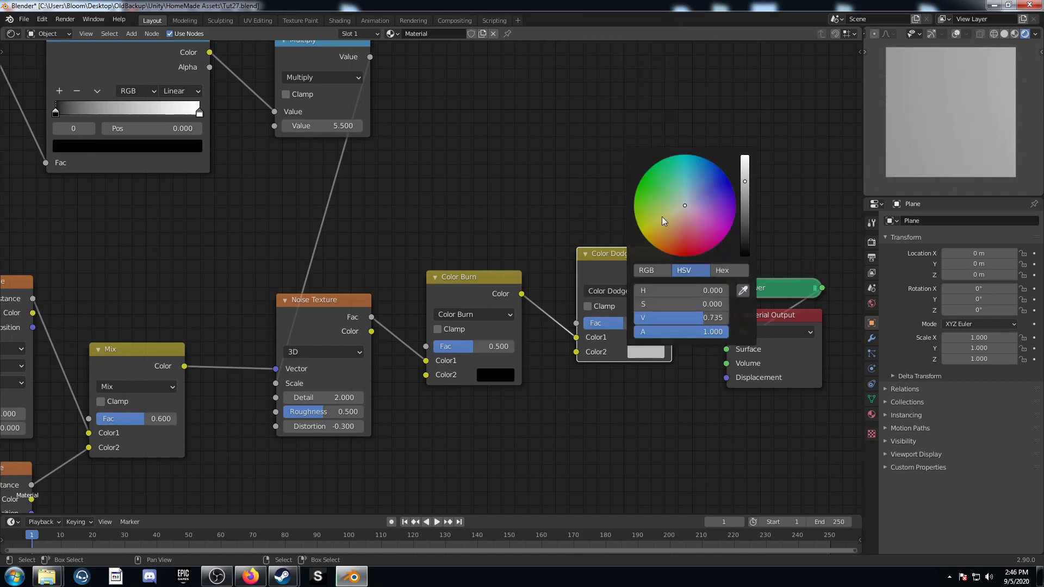
scroll(670, 212, "up", 3)
Set the Color Burn node's Fac to 0.415 and the Color Dodge node's Fac to 1
middle_click_drag(541, 407, 525, 437)
left_click(458, 376)
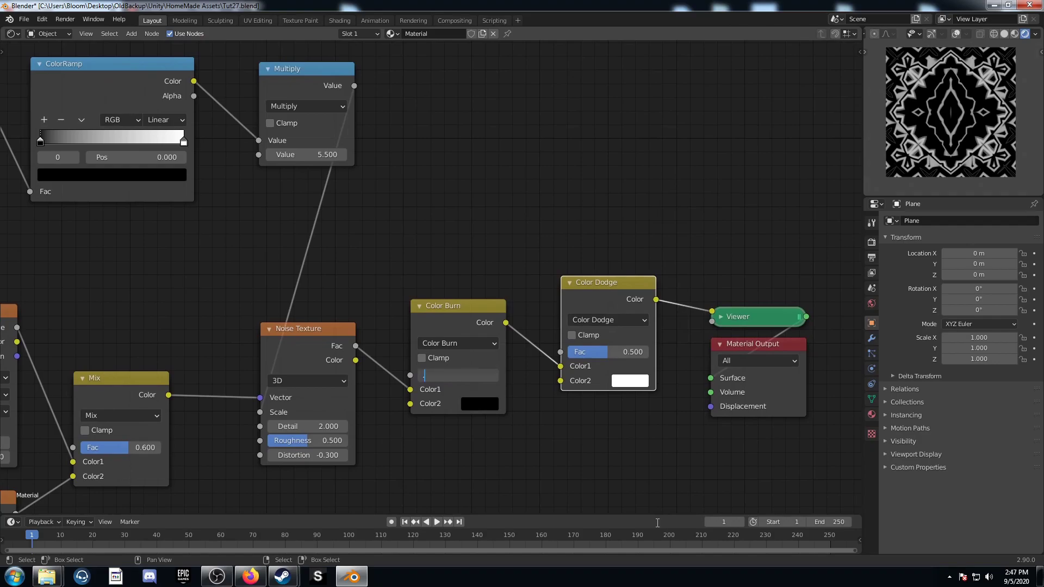
key("Return")
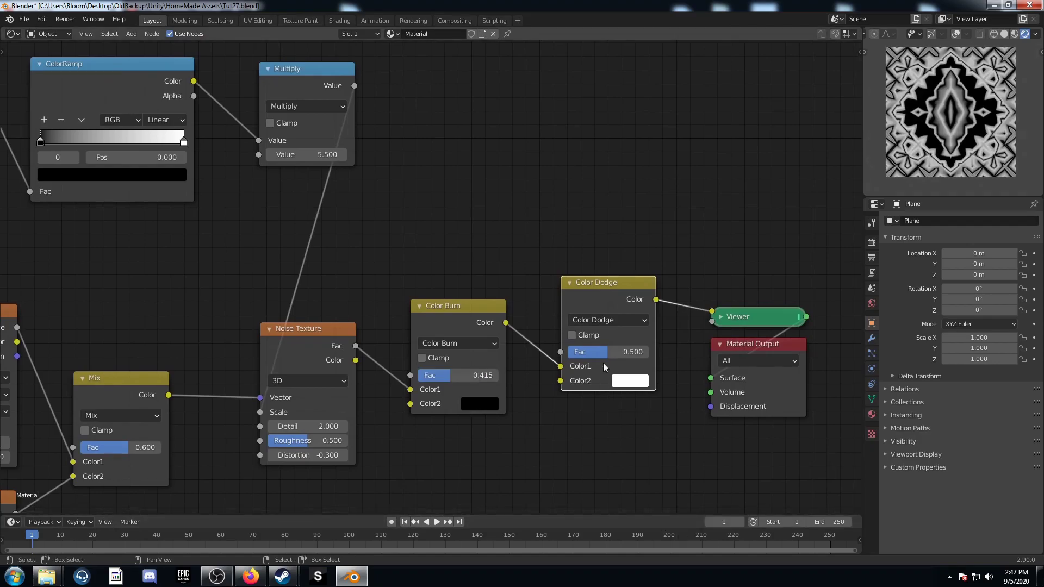
left_click_drag(604, 352, 647, 352)
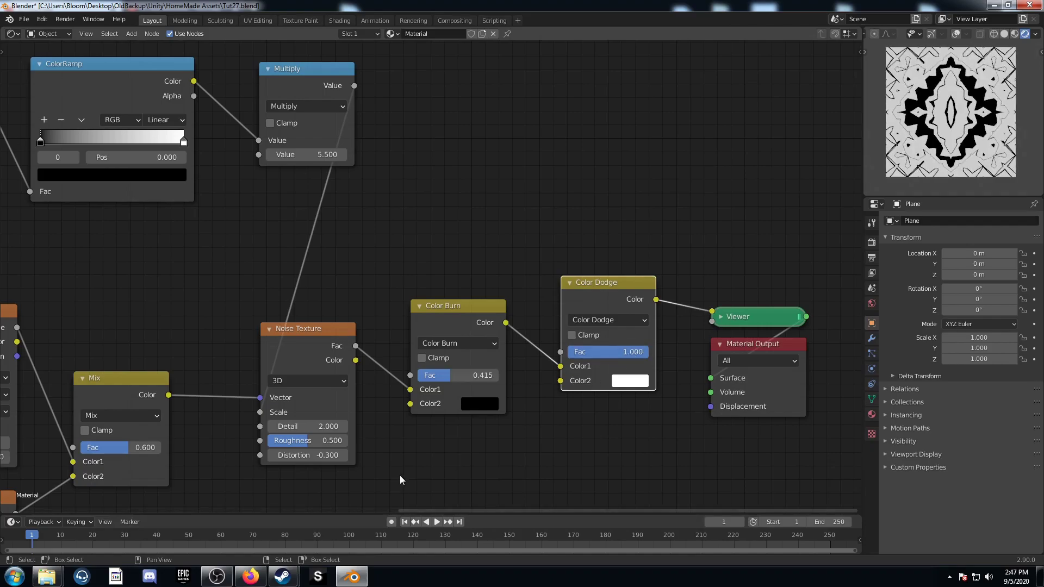
Set the value of the Multiply node that drives the noise scale to 5.3
middle_click_drag(431, 446, 516, 421)
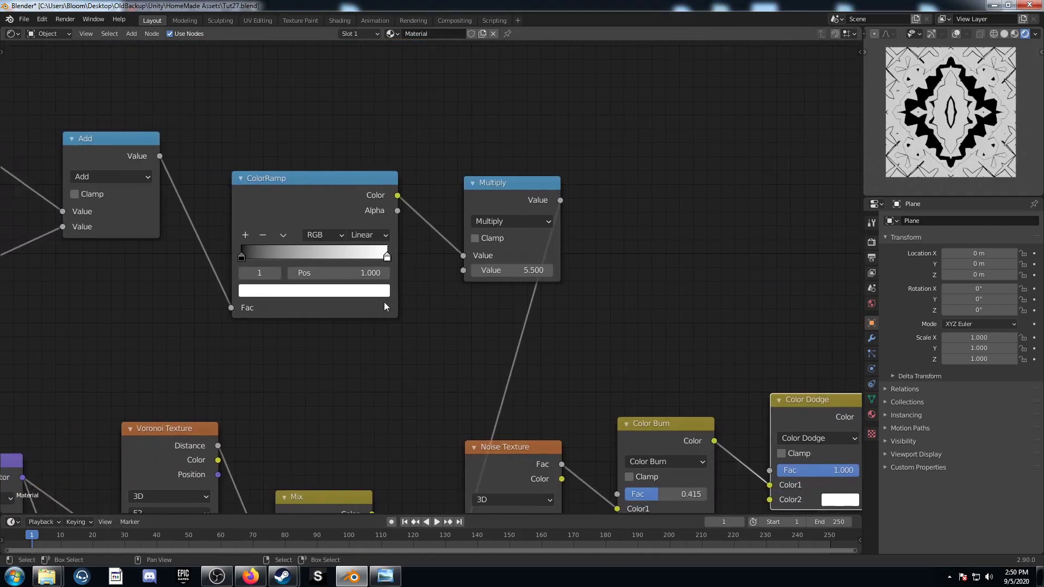
left_click(495, 270)
type("5.3")
key("Return")
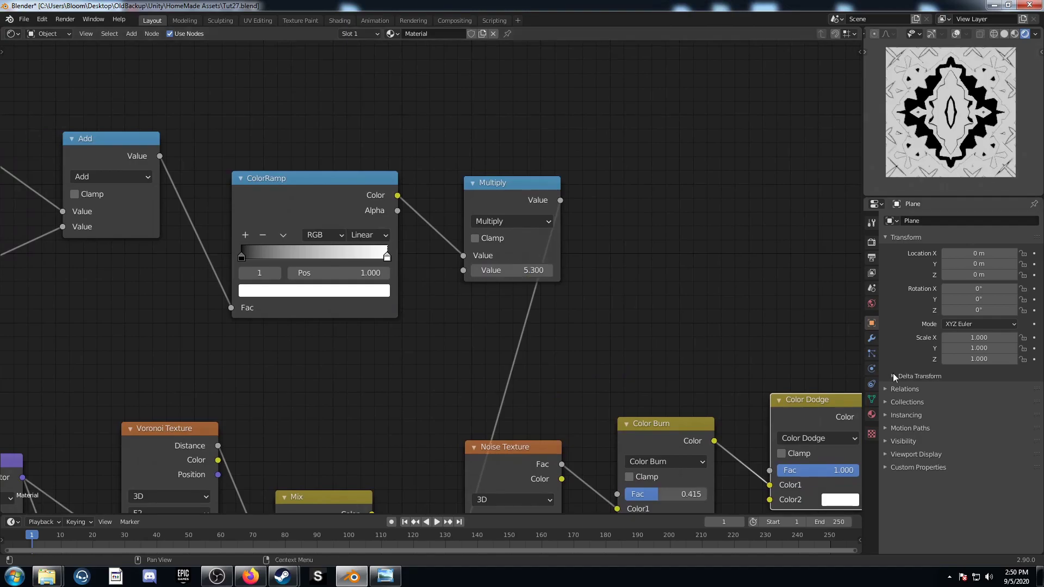
Try a brightness value of 0.85 on the ColorRamp's white stop and undo the change
scroll(379, 340, "up", 2)
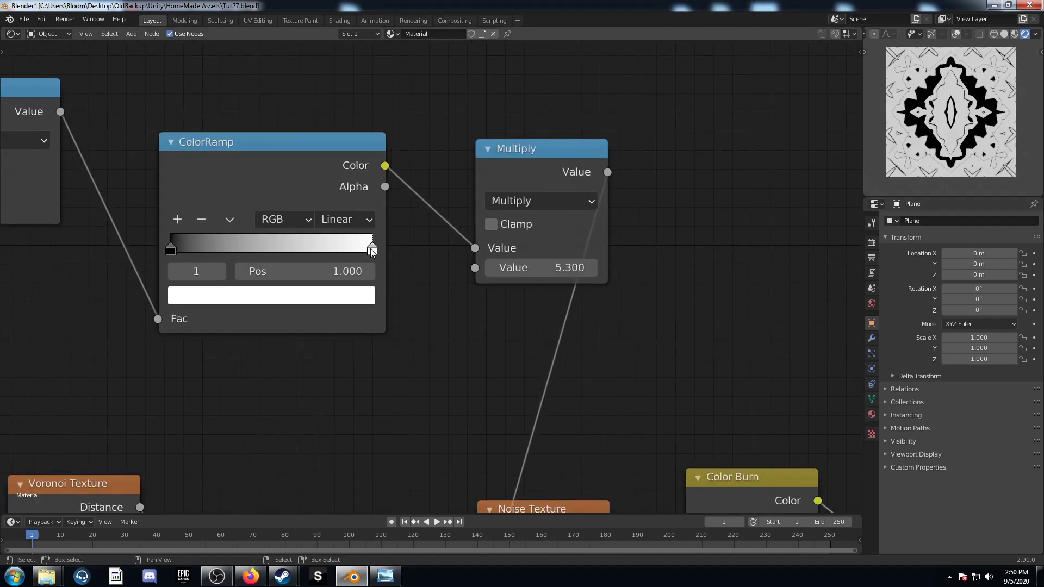
left_click(330, 297)
double_click(283, 248)
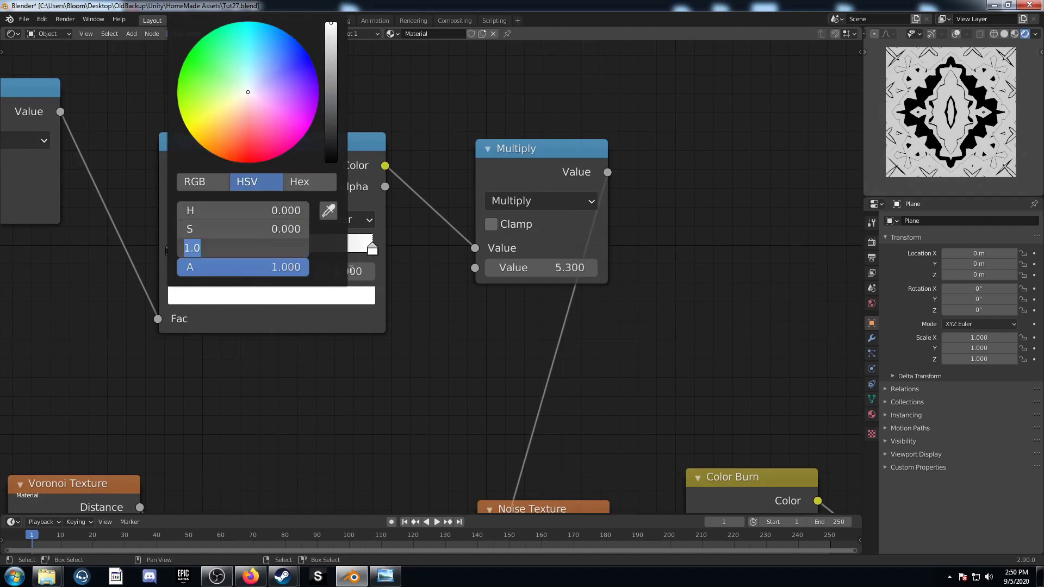
type(".85")
key("Return")
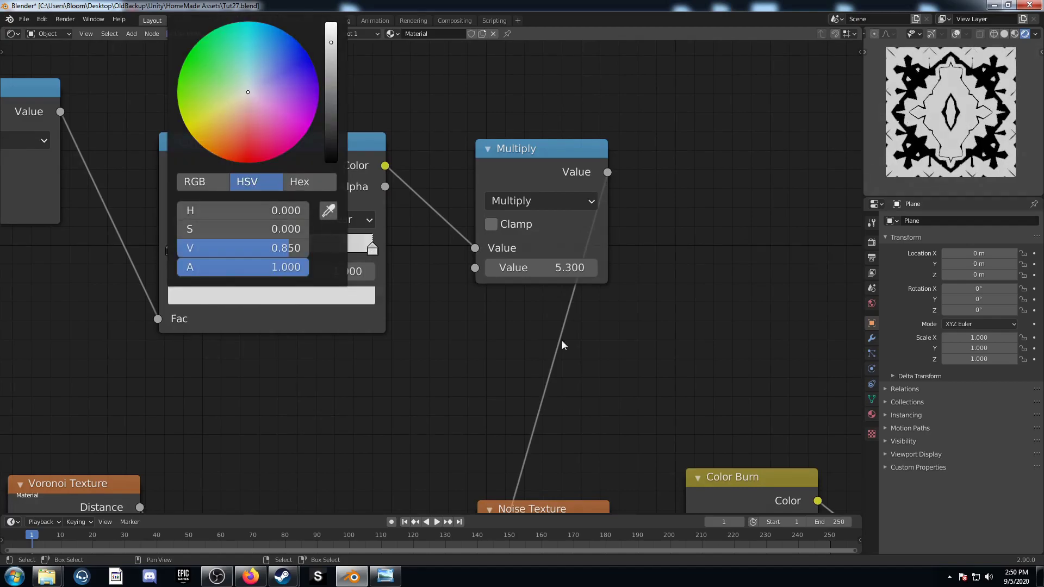
scroll(484, 327, "down", 1)
key("ctrl+z")
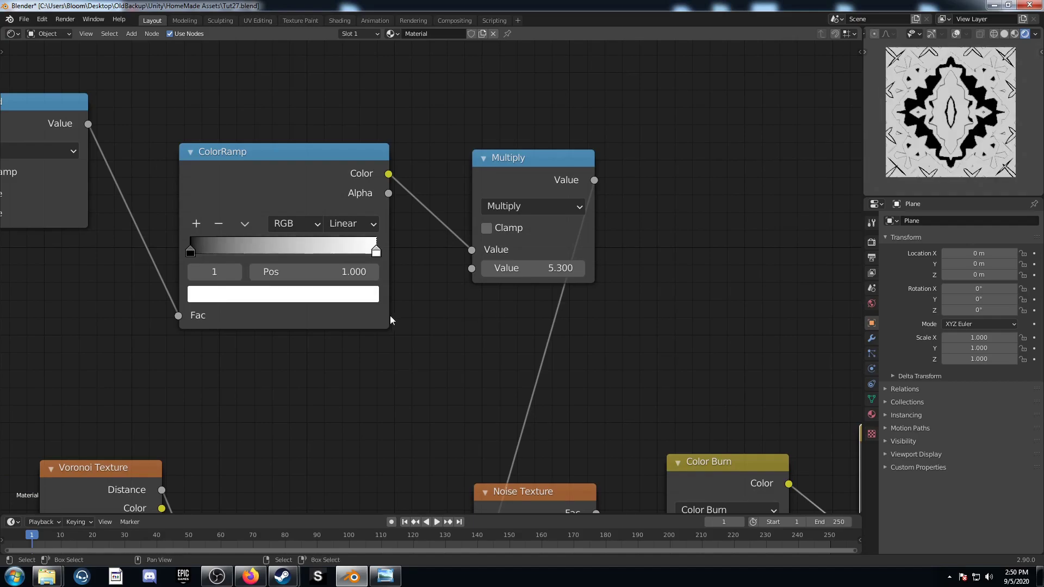
Set the brightness (V) of the ColorRamp's white stop to 0.85
scroll(447, 348, "down", 3)
left_click(374, 294)
left_click(324, 258)
key("BackSpace")
type("0.7")
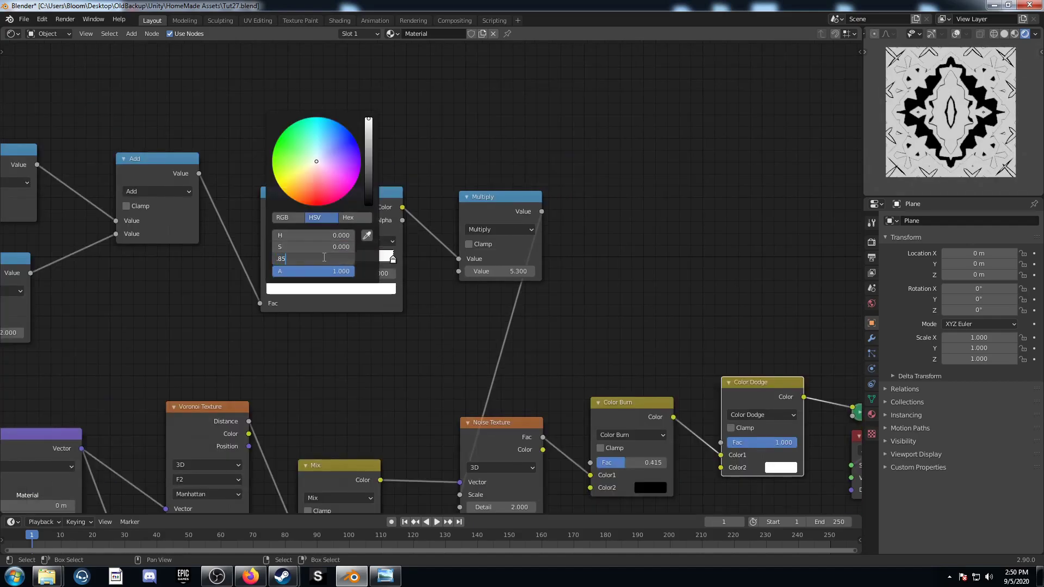
key("Return")
Maximize the shader editor and review the complete node tree from Texture Coordinate to Material Output
scroll(338, 342, "down", 4)
scroll(338, 347, "down", 4)
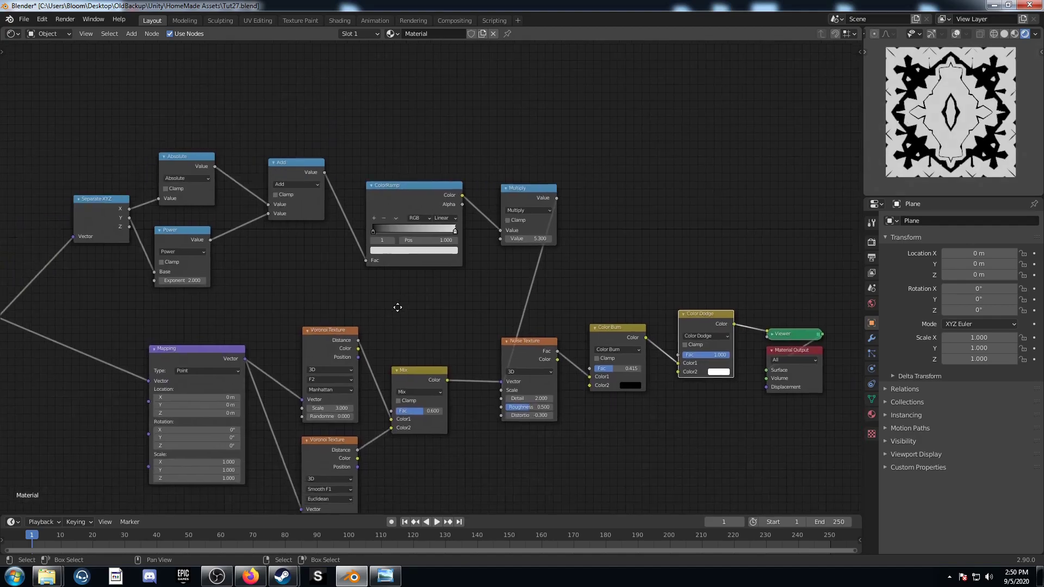
key("ctrl+space")
scroll(481, 380, "up", 1)
scroll(482, 377, "up", 3)
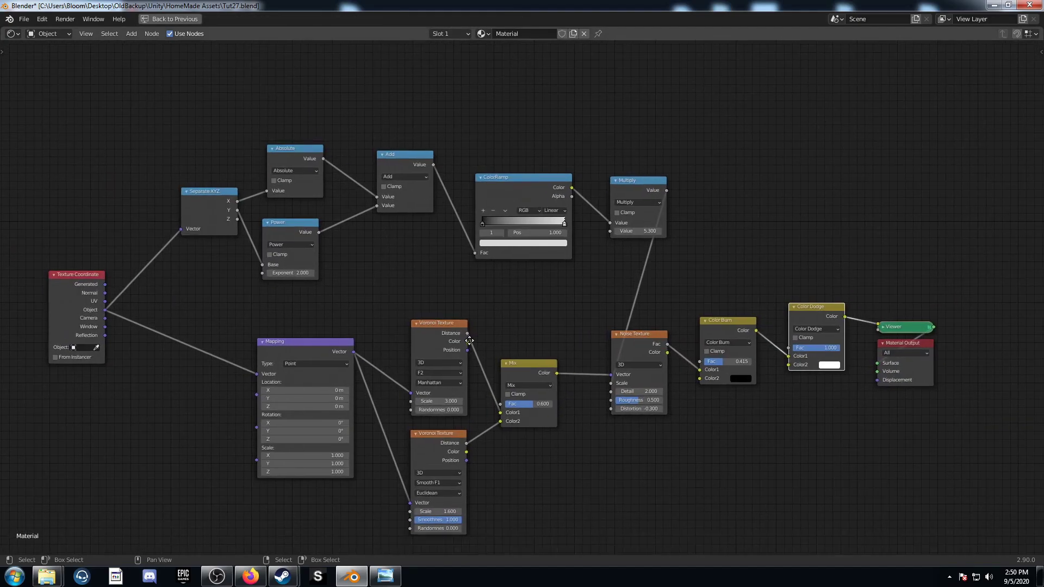
middle_click_drag(501, 351, 528, 278)
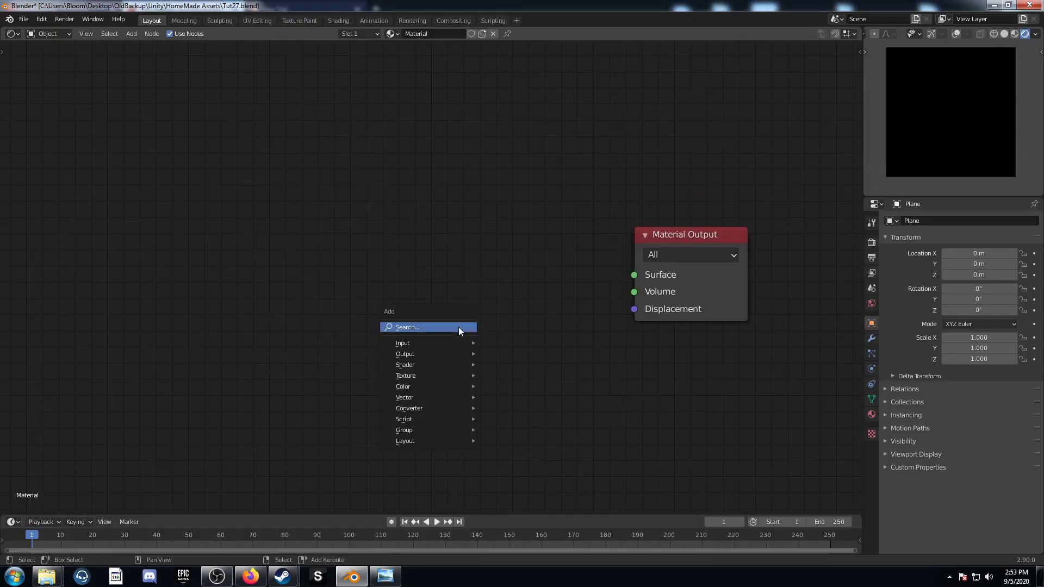
Add a Noise Texture node beside the Material Output in the empty node tree
left_click(459, 328)
type("noise")
key("Return")
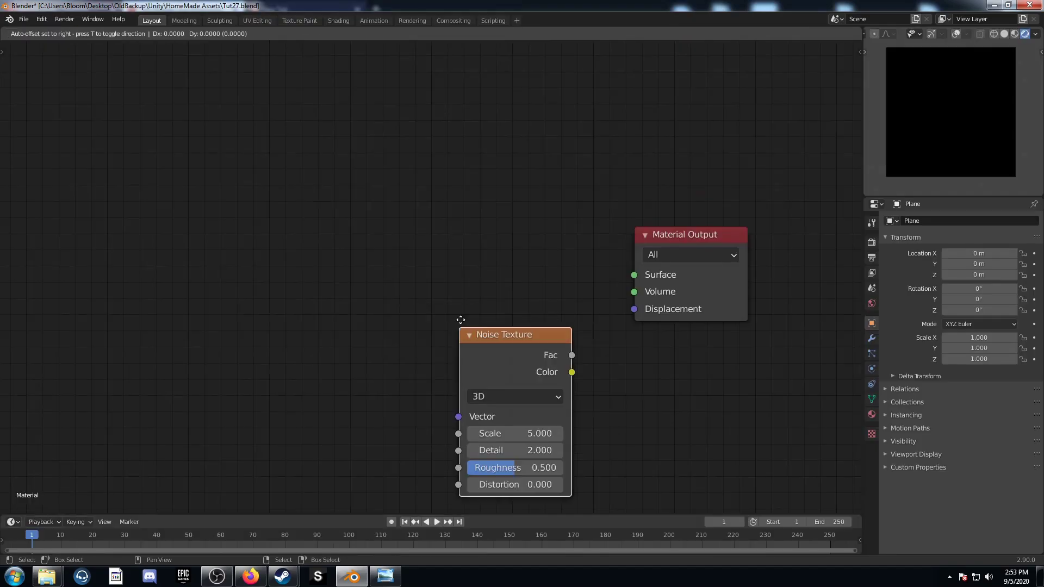
left_click(376, 243)
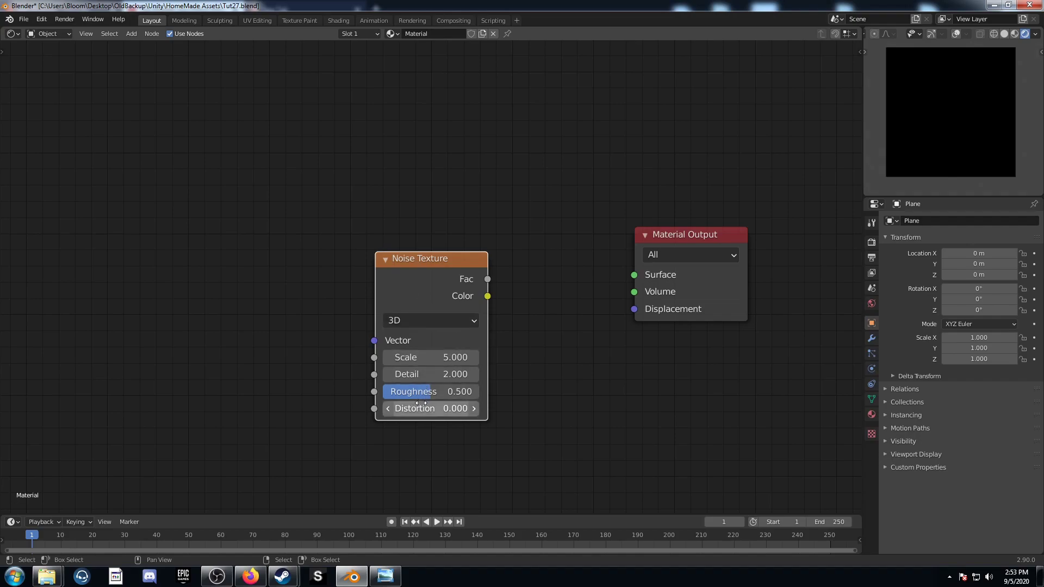
Set the Noise Texture's Roughness to 1 and Distortion to -0.3, and preview it through a Viewer
left_click(427, 389)
type("1")
key("Tab")
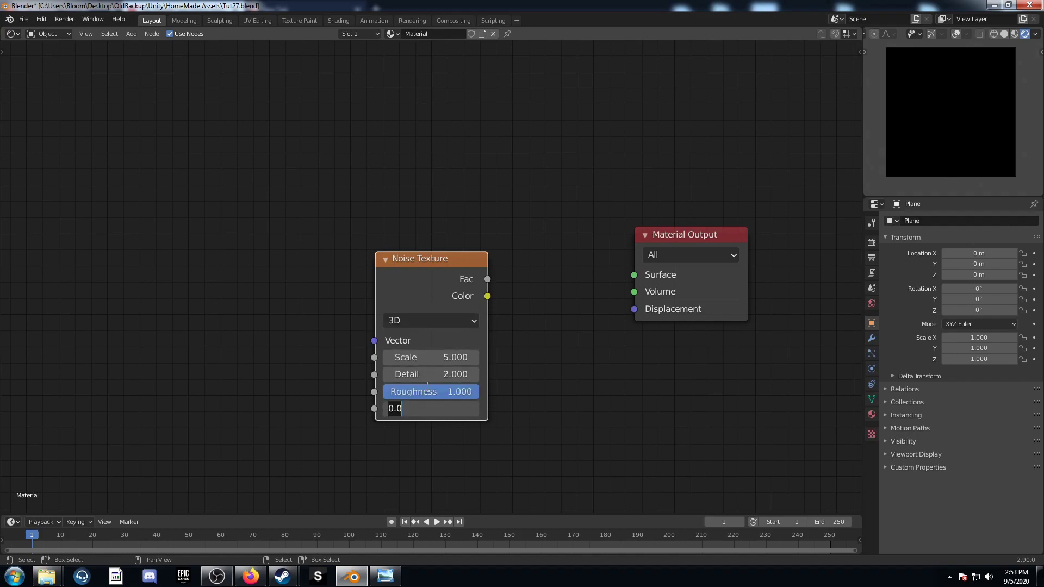
type("-")
left_click(426, 262, "ctrl+shift")
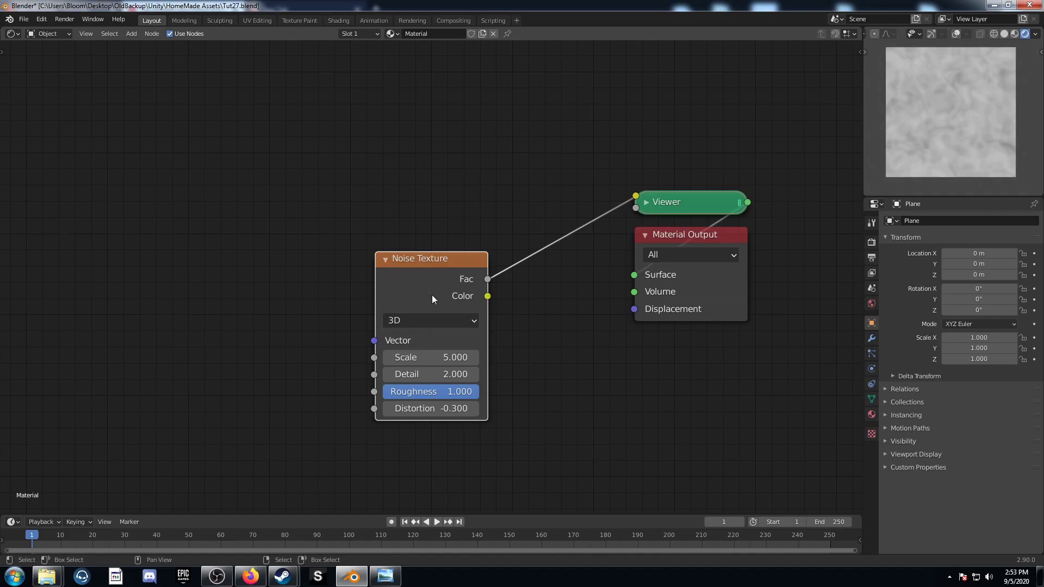
Add Texture Coordinate and Mapping nodes ahead of the Noise Texture and arrange them with space before it
key("ctrl+t")
middle_click_drag(383, 279, 641, 211)
left_click_drag(341, 246, 399, 226)
middle_click_drag(318, 217, 83, 162)
middle_click_drag(423, 351, 364, 285)
Insert a Voronoi Texture between Mapping and Noise Texture, and place a duplicate below it, also fed by Mapping
key("shift+a")
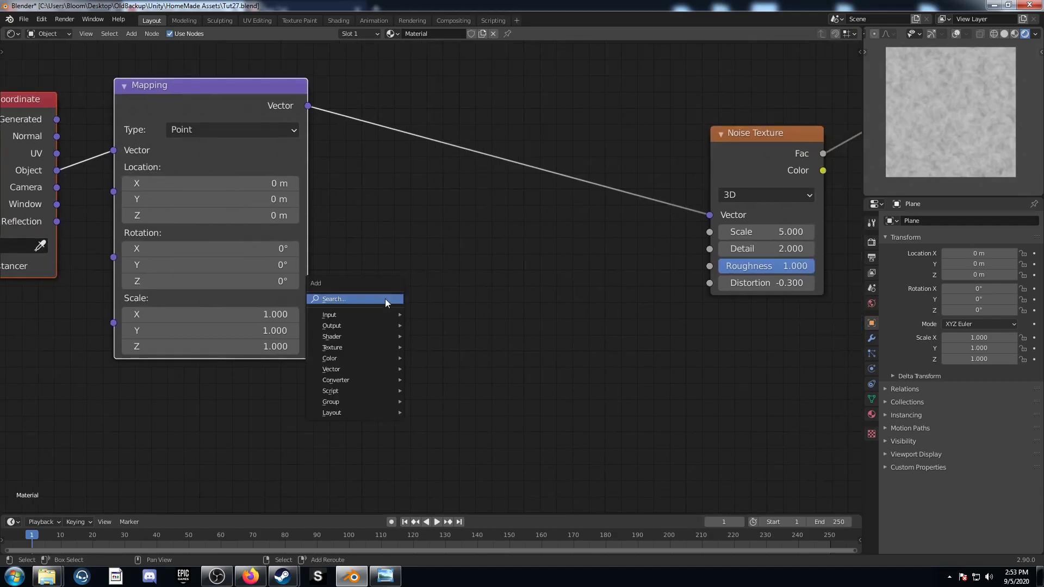
left_click(385, 299)
type("voronoi")
key("Return")
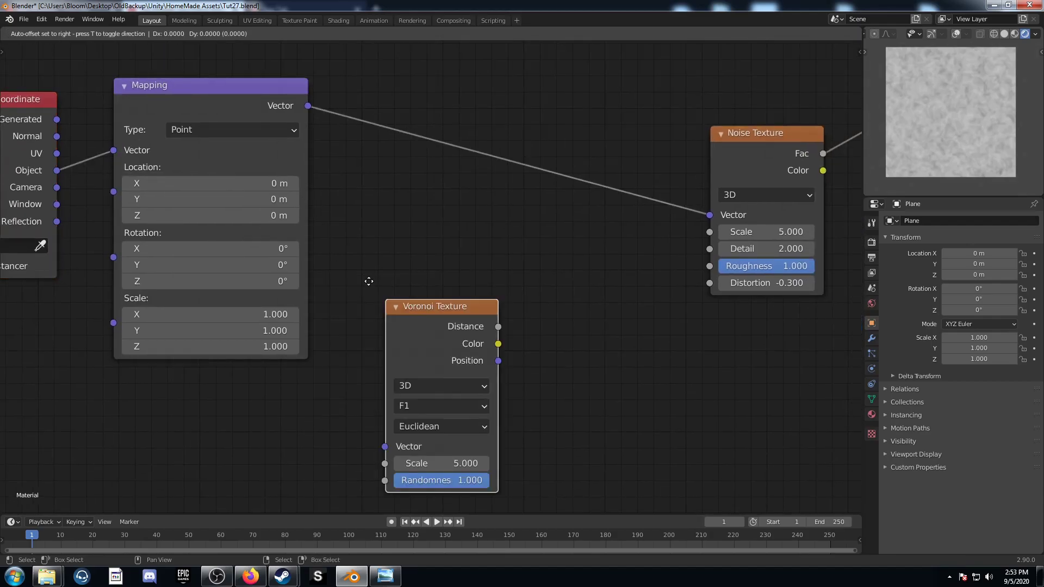
left_click(374, 56)
key("shift+d")
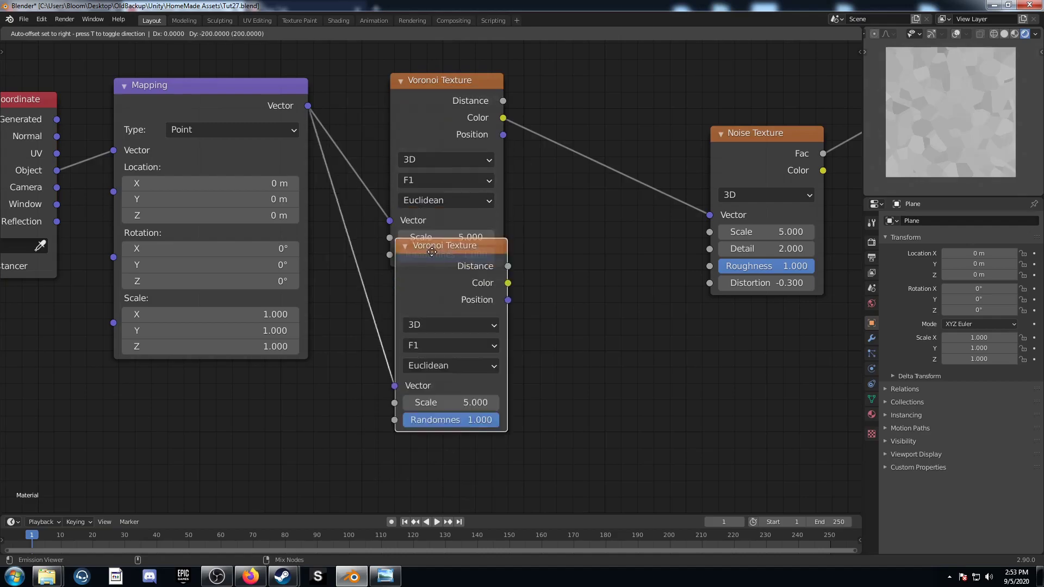
left_click(371, 274)
Connect the upper Voronoi Texture's Distance output to the Noise Texture's Vector input
middle_click_drag(538, 216, 510, 280)
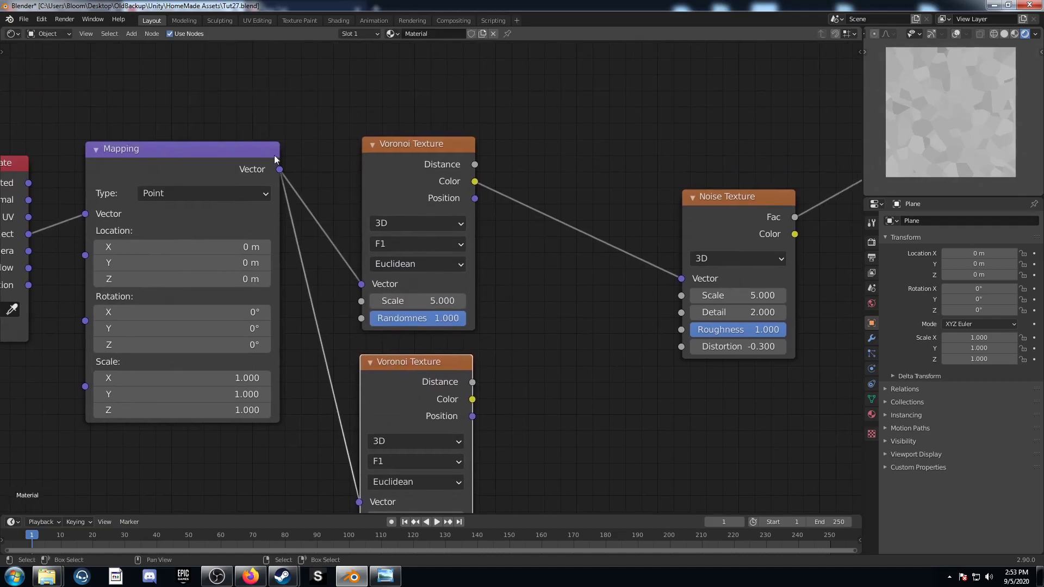
left_click_drag(475, 165, 681, 279)
middle_click_drag(592, 370, 594, 290)
scroll(455, 201, "down", 3)
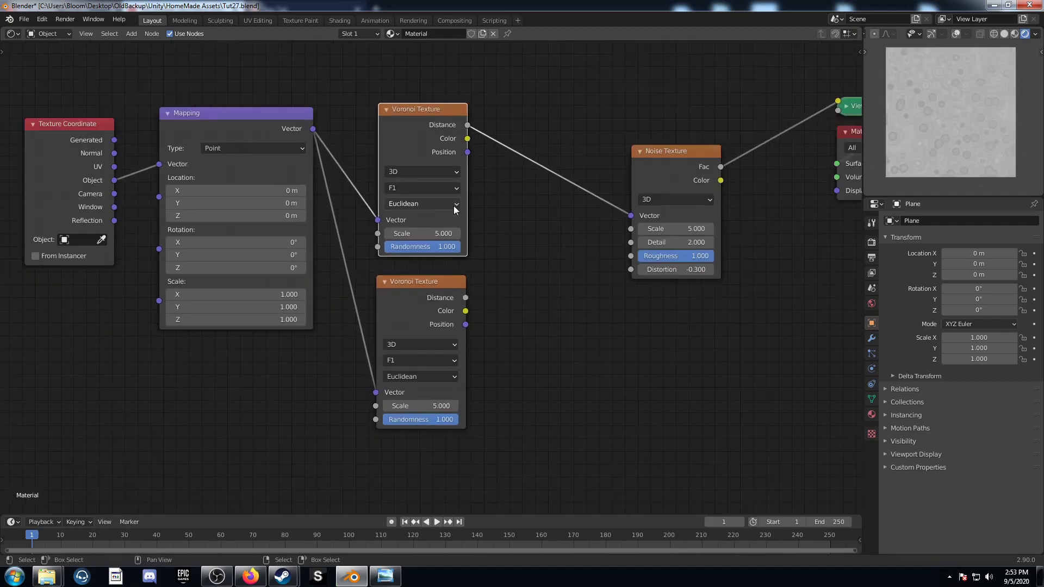
Blend the Distance outputs of both Voronoi Textures through a Mix node with Fac 0.6 feeding the Noise Texture's Vector
right_click_drag(433, 117, 426, 295, "ctrl+shift")
scroll(540, 282, "up", 2)
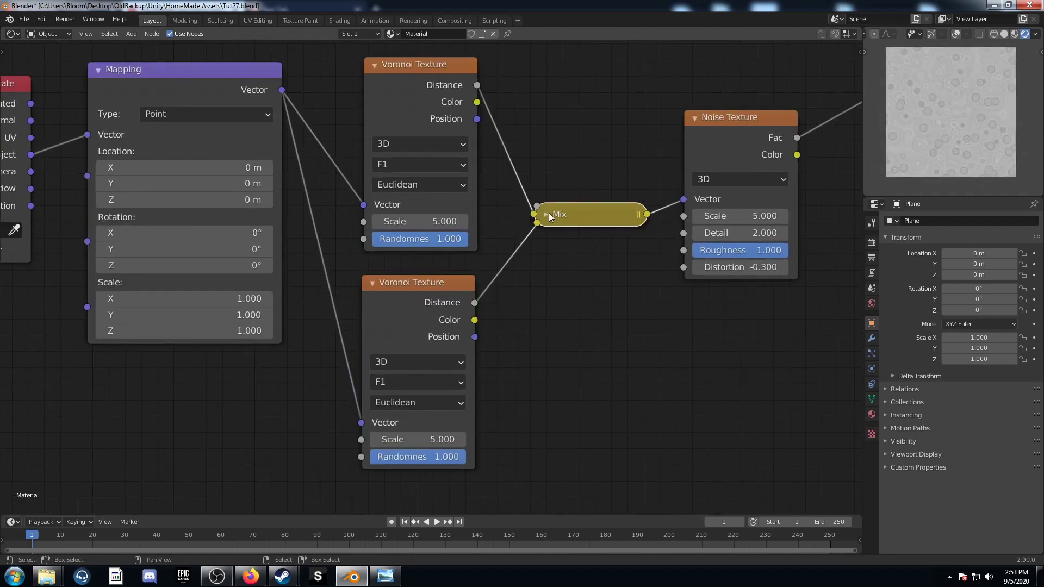
left_click(545, 214)
left_click(584, 296)
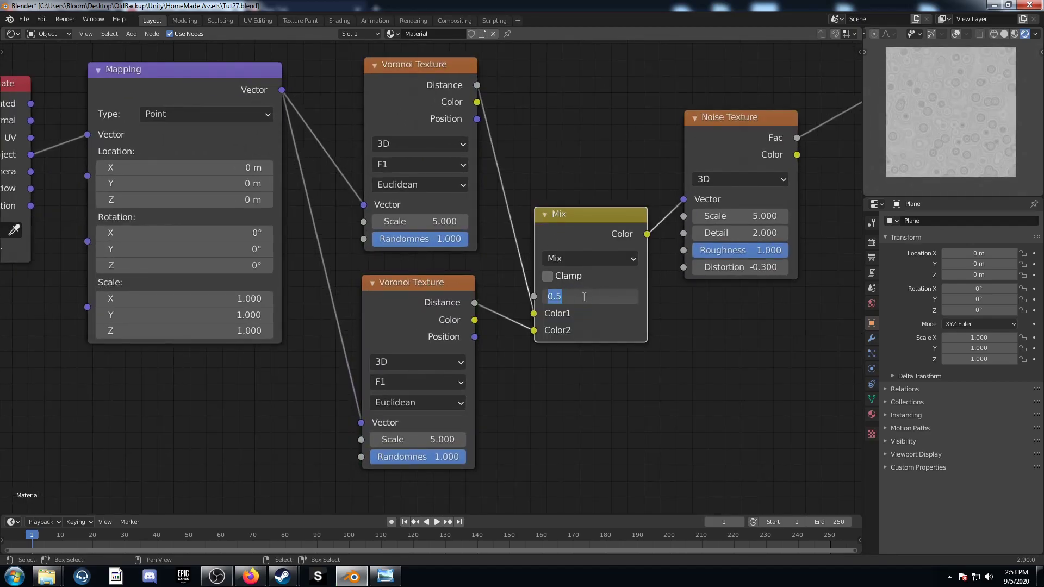
type(".6")
key("Return")
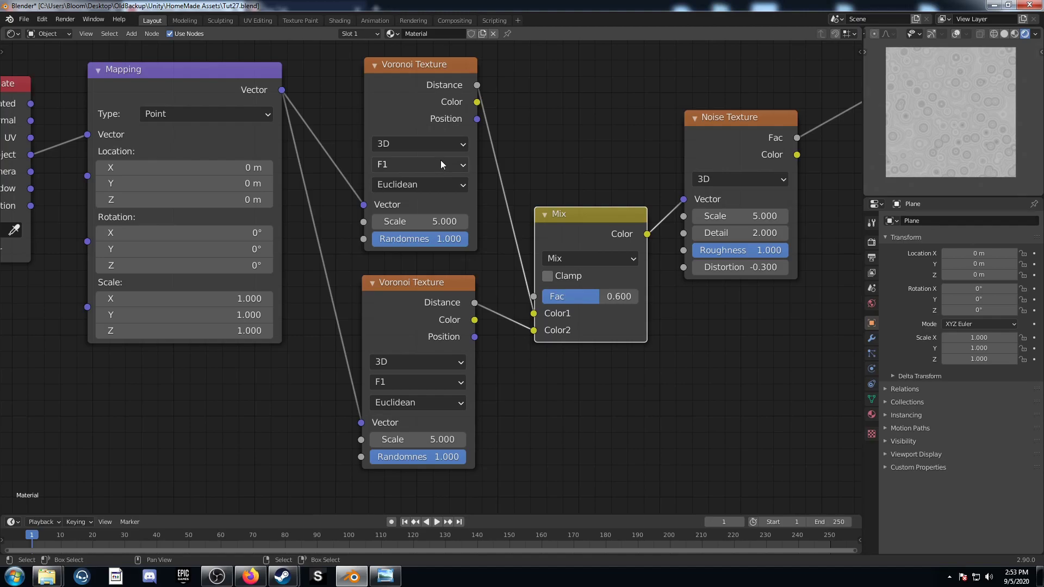
Set the upper Voronoi Texture's Scale to 6, and the lower one to Distance To Edge with Scale 4
left_click(427, 221)
type("6")
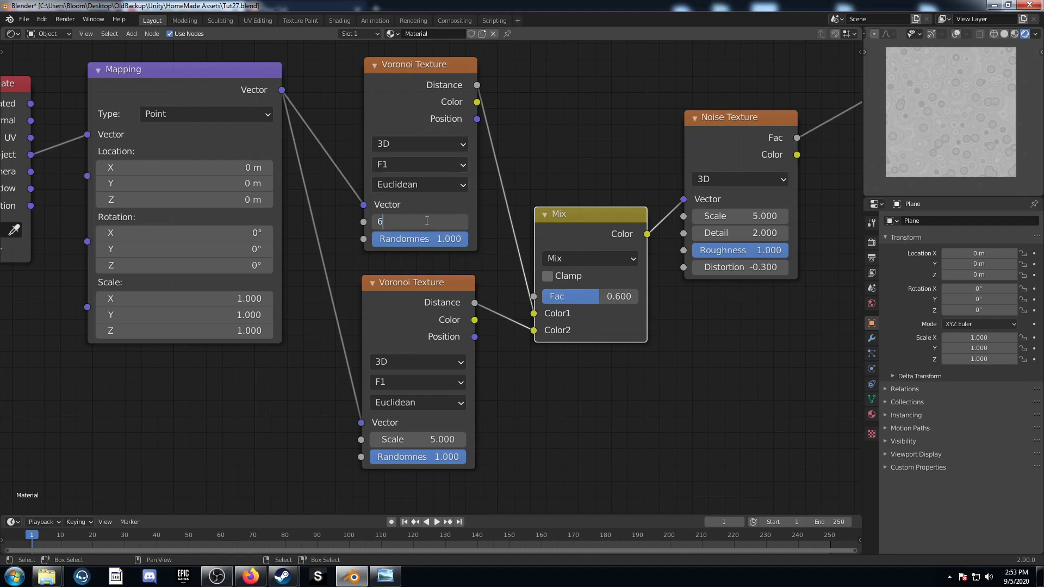
key("Return")
left_click(418, 386)
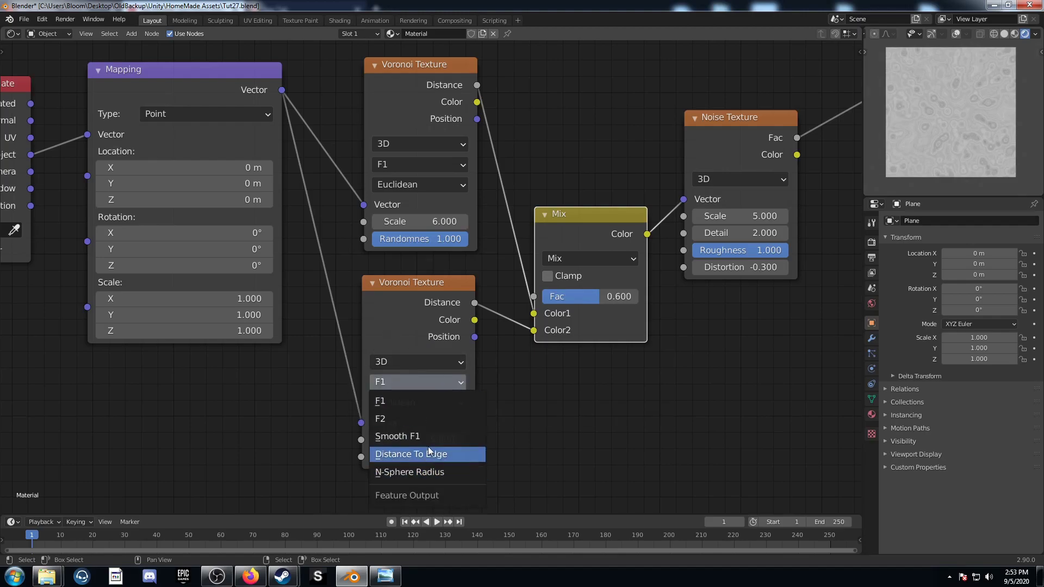
left_click(428, 456)
left_click_drag(434, 377, 422, 377)
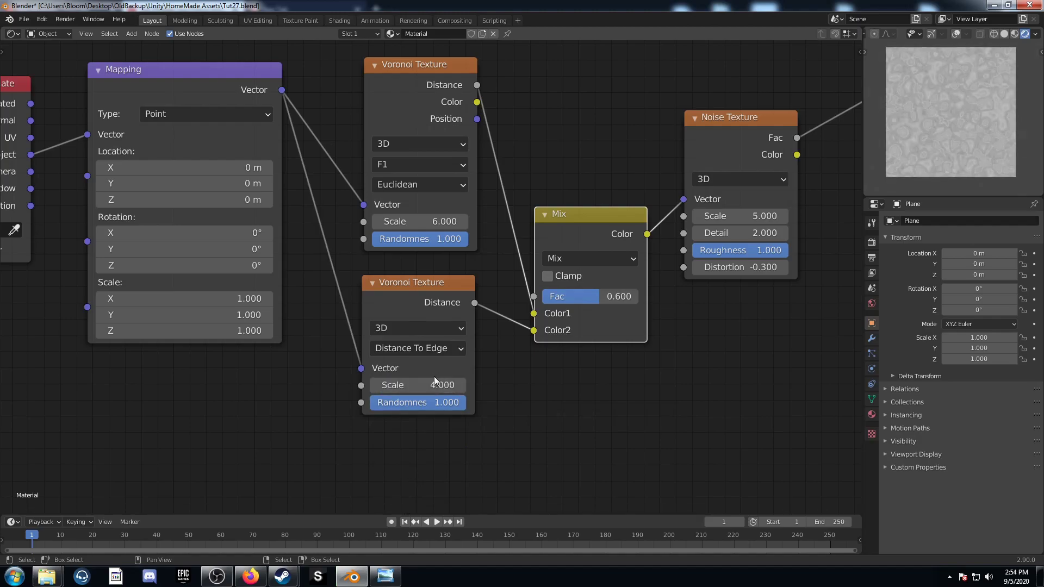
Set the Randomness of both Voronoi Textures to 0
middle_click_drag(344, 475, 418, 537)
left_click_drag(512, 300, 444, 300)
left_click_drag(527, 464, 437, 462)
Move Texture Coordinate away from Mapping and add a Separate XYZ node above, fed by its Object output
middle_click_drag(431, 269, 725, 393)
left_click_drag(286, 272, 157, 102)
middle_click_drag(401, 137, 296, 325)
scroll(296, 325, "down", 1)
key("shift+a")
type("sep")
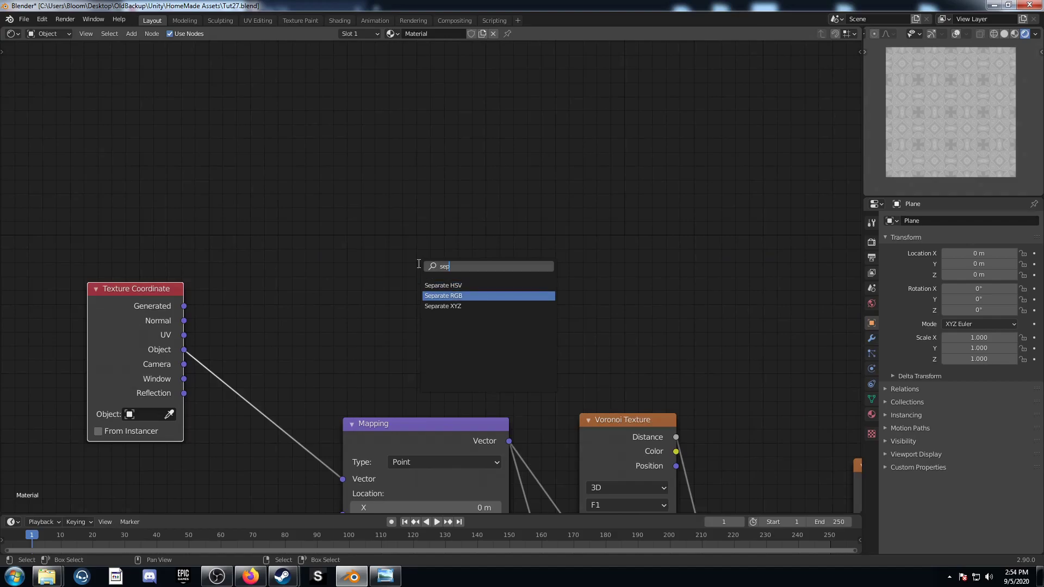
key("Down")
key("Return")
left_click(294, 156)
left_click_drag(190, 353, 294, 248)
Preview Separate XYZ, then add a Math node on its X output and a duplicate Math node on its Y output
middle_click_drag(499, 167, 473, 256)
left_click(317, 266, "ctrl+shift")
key("shift+a")
type("h")
key("Return")
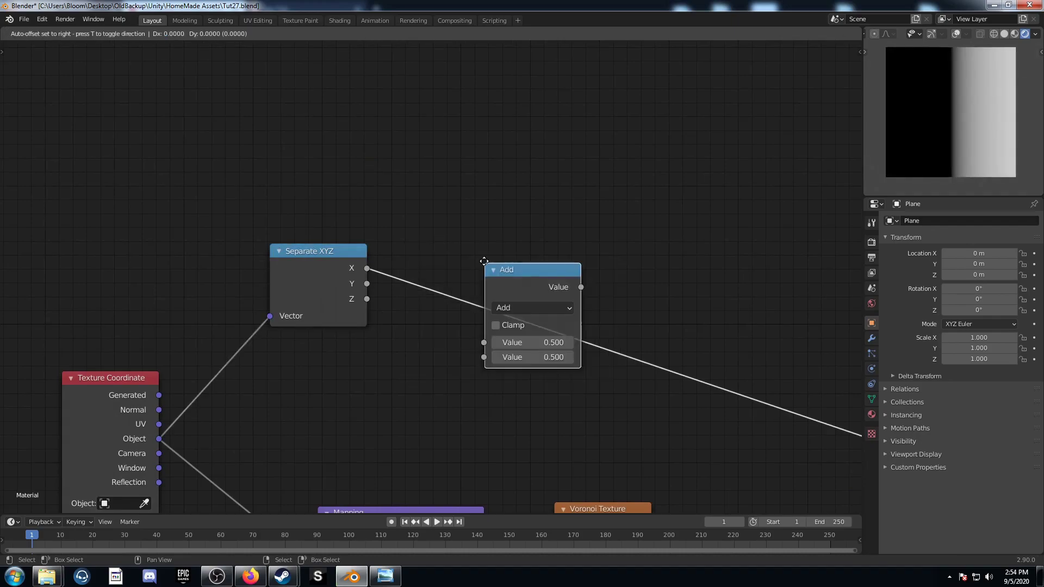
left_click(439, 236)
left_click_drag(488, 250, 512, 148)
key("shift+d")
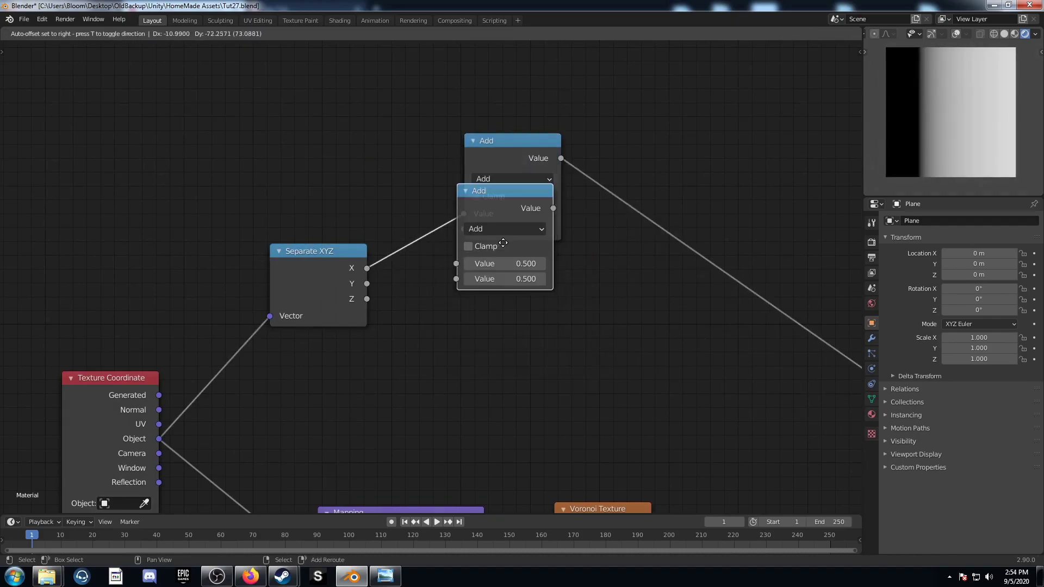
left_click(522, 280)
left_click_drag(366, 284, 478, 344)
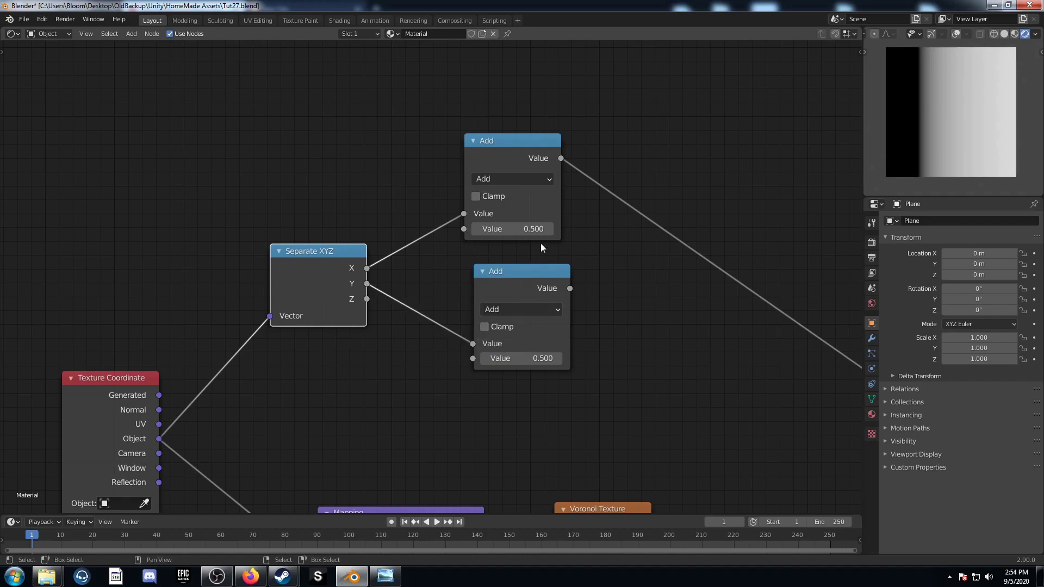
Set the X Math node to Absolute and the Y Math node to Power with Exponent 2
left_click(528, 180)
left_click(505, 376)
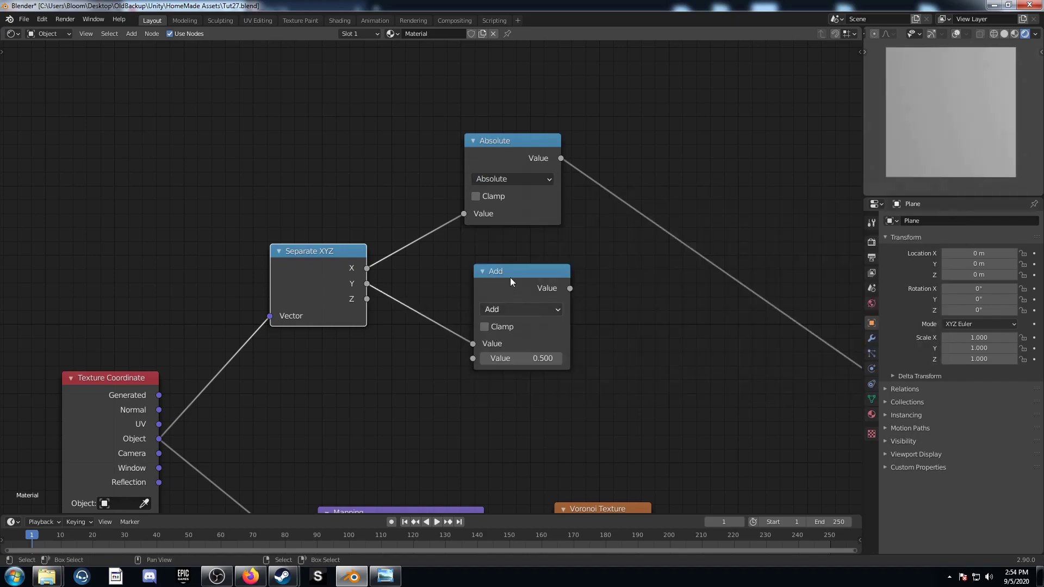
left_click(520, 310)
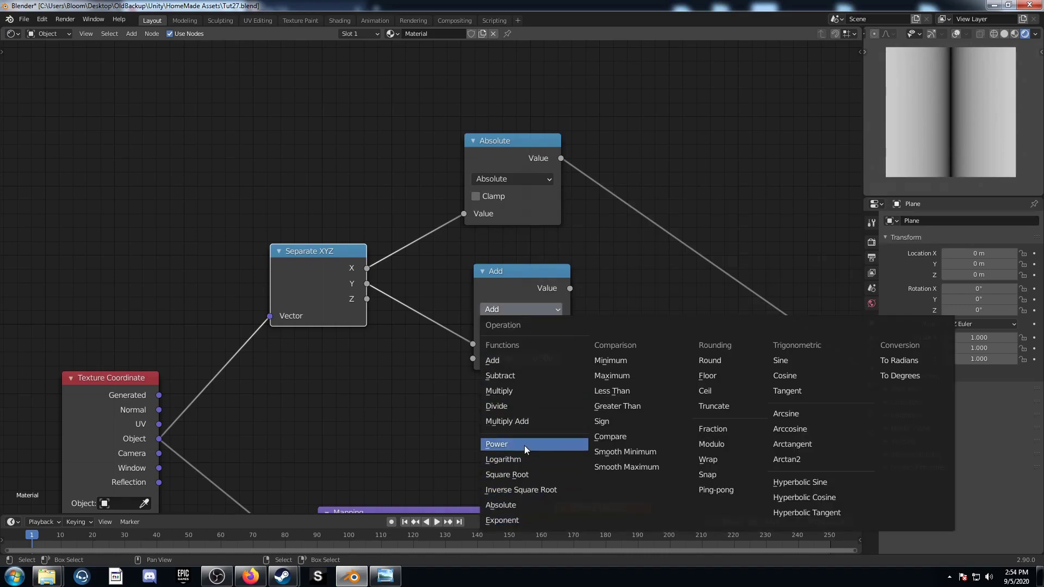
left_click(524, 445)
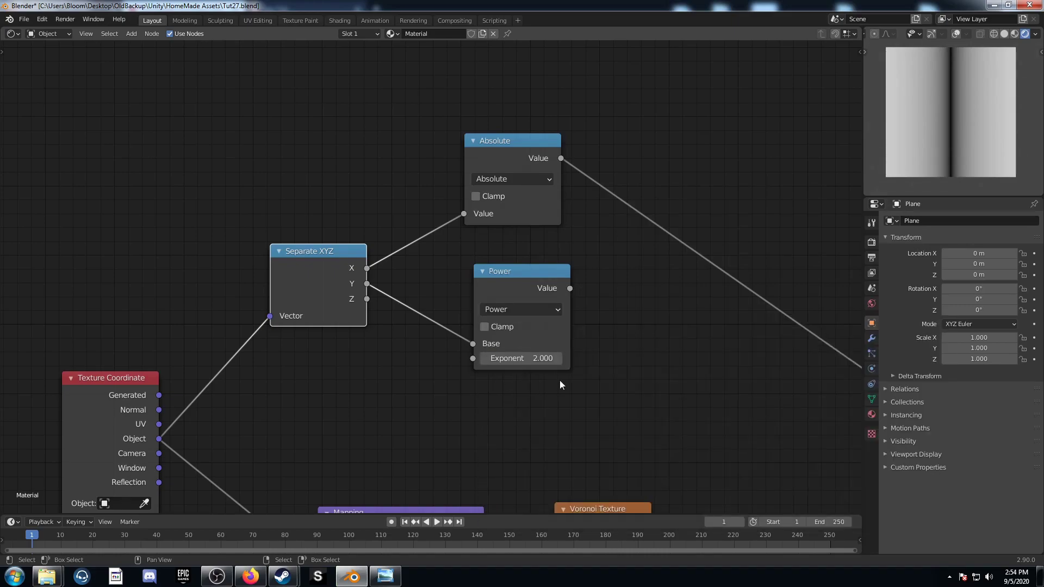
Duplicate the Absolute node, set the copy to Add, and combine the Absolute and Power outputs in it
middle_click_drag(560, 386, 481, 409)
left_click(393, 243)
key("shift+d")
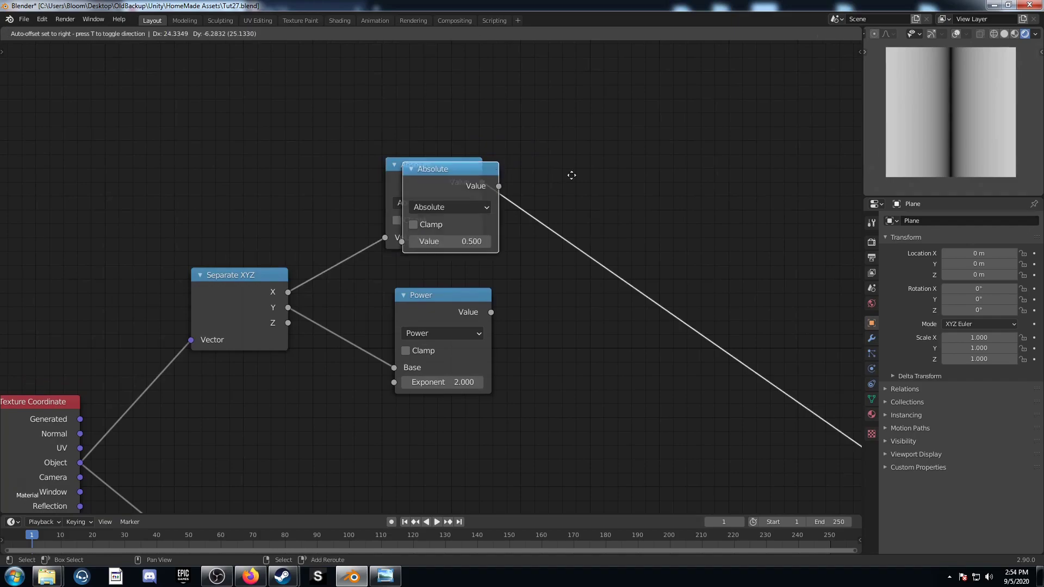
left_click(708, 187)
left_click(579, 217)
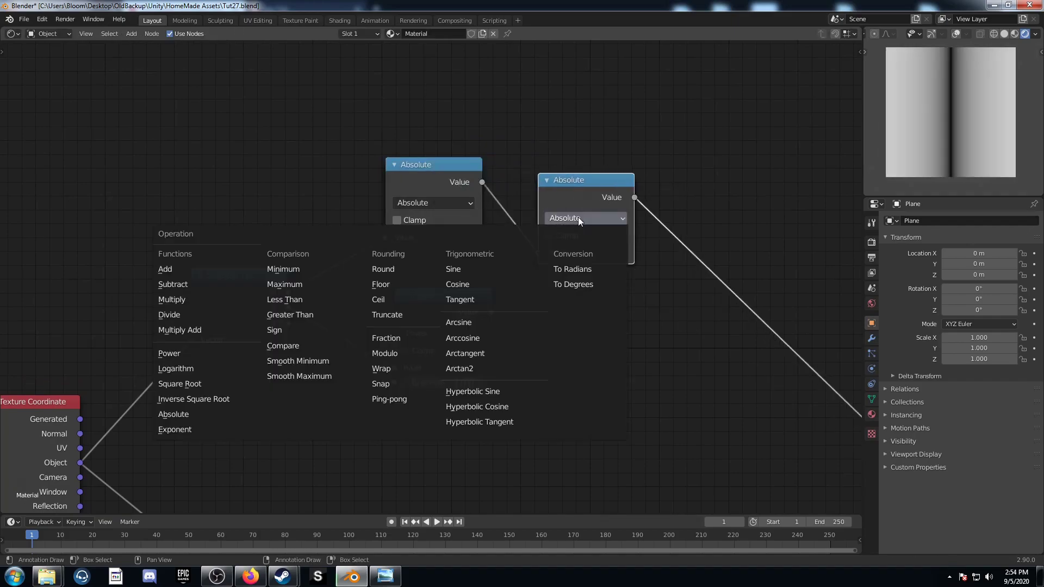
left_click(243, 270)
left_click_drag(490, 312, 539, 268)
Insert a ColorRamp between the Add node and the Viewer
middle_click_drag(629, 242, 338, 323)
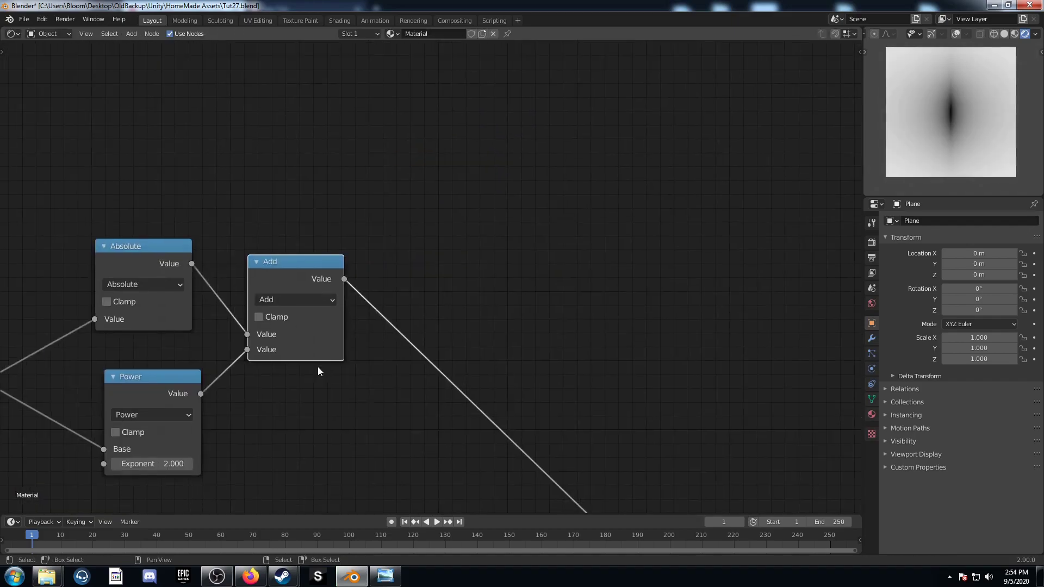
middle_click_drag(455, 372, 441, 279)
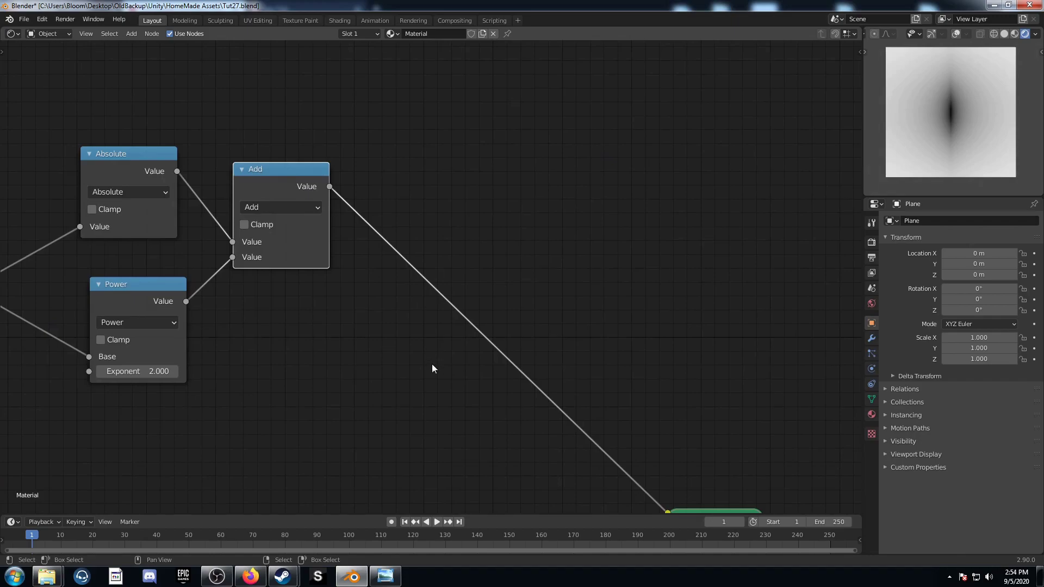
key("shift+a")
type("co")
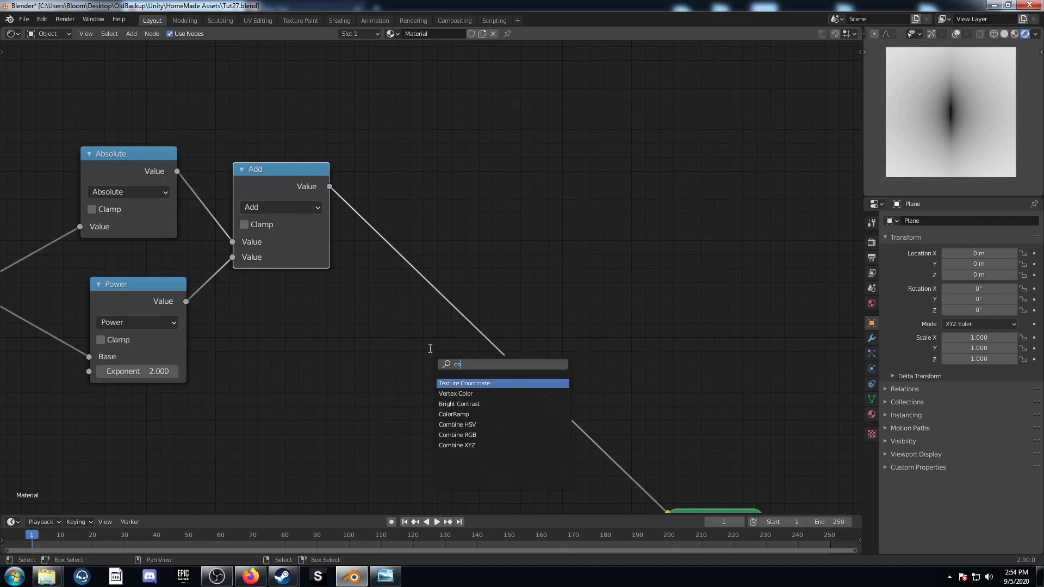
key("Down")
key("Return")
left_click(388, 197)
Insert a copy of the Add node after the ColorRamp and set it to Multiply with a value of 8.7
left_click(318, 180)
key("shift+d")
left_click(713, 279)
middle_click_drag(660, 319, 422, 285)
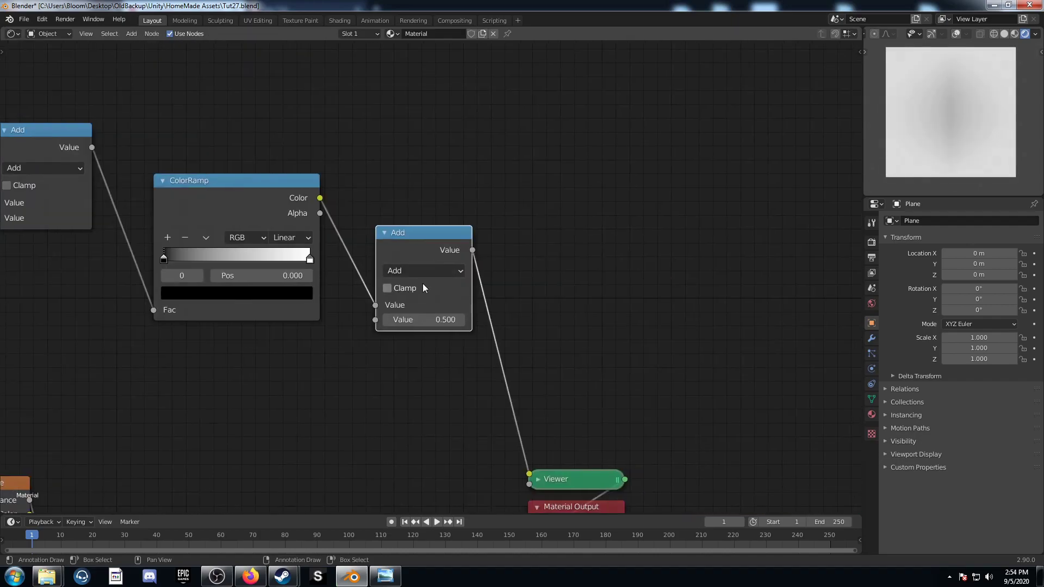
left_click(423, 271)
left_click(422, 352)
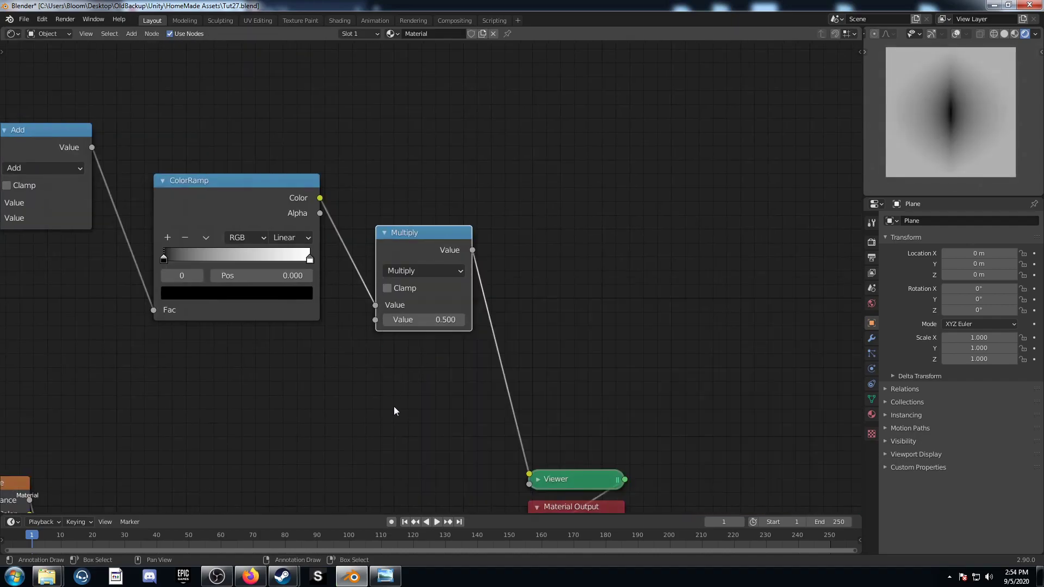
middle_click_drag(393, 406, 349, 446)
left_click(375, 359)
type("8.7")
key("Return")
Connect the Multiply node's output to the Noise Texture's Scale and preview the Noise Texture through the Viewer
scroll(423, 439, "down", 4)
middle_click_drag(368, 418, 335, 241)
left_click_drag(200, 362, 286, 343)
left_click_drag(357, 161, 247, 406)
scroll(301, 440, "up", 2)
middle_click_drag(301, 440, 377, 292)
left_click(334, 260, "ctrl+shift")
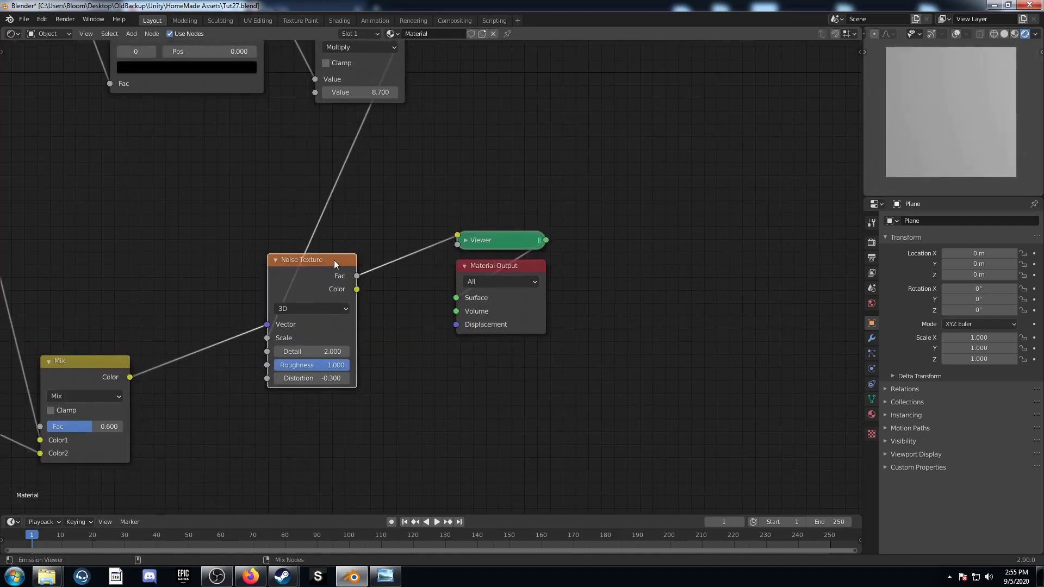
Move the Viewer and Material Output farther away and insert two Mix nodes between the Noise Texture and the Viewer
scroll(496, 379, "up", 2)
left_click_drag(440, 163, 626, 374)
key("g")
left_click(659, 369)
key("shift+a")
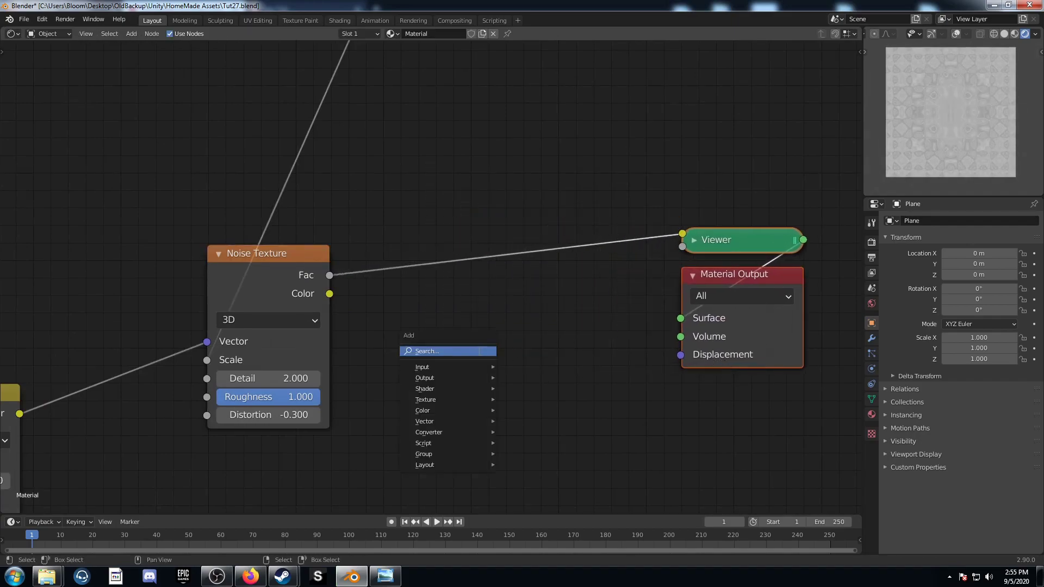
left_click(446, 350)
type("mix")
key("Return")
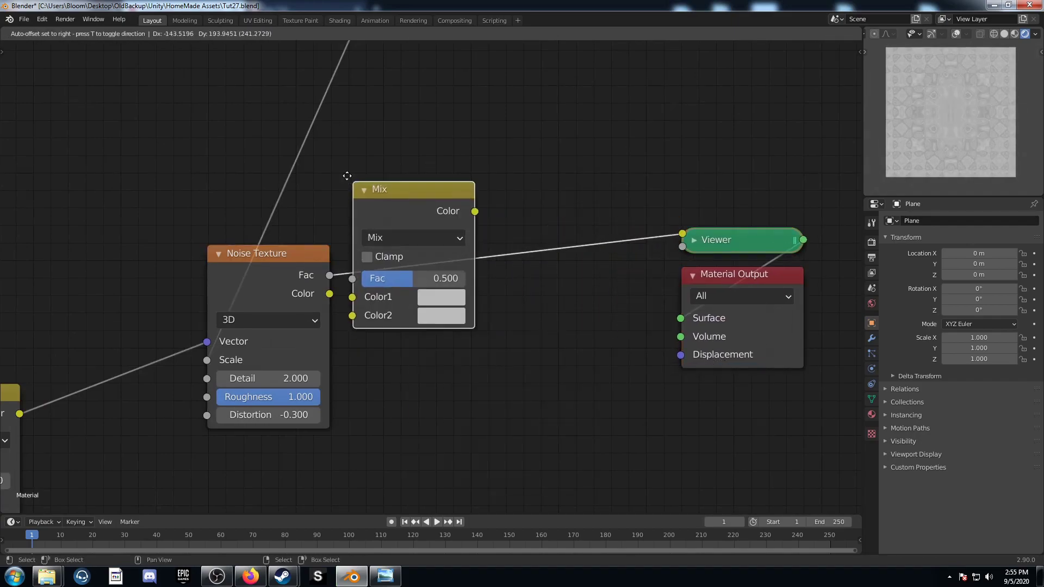
left_click(392, 167)
key("shift+d")
left_click(614, 212)
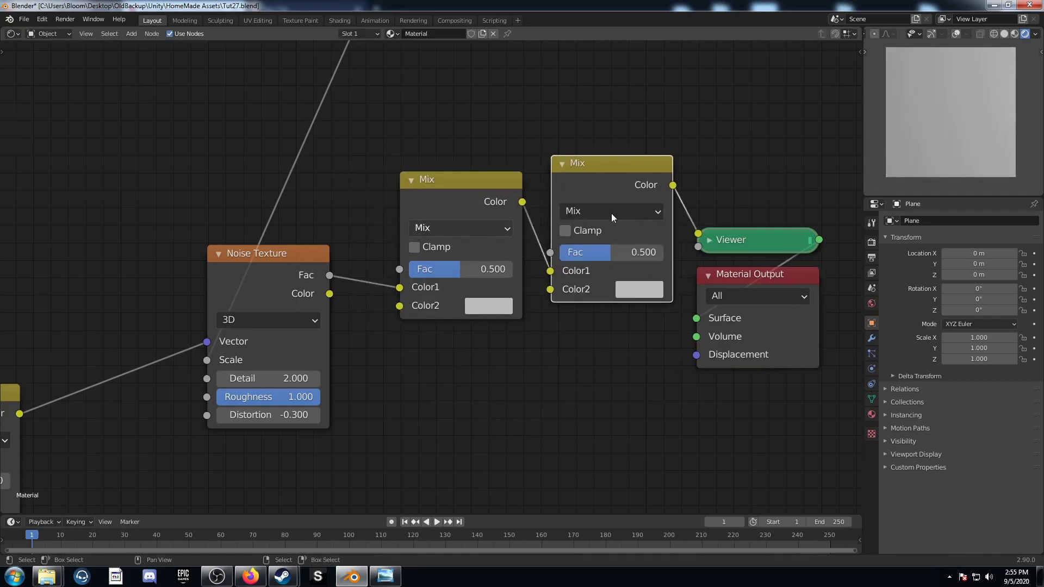
Set the first Mix node after the Noise Texture to Color Burn with a black Color2
middle_click_drag(548, 308, 558, 357)
left_click(481, 276)
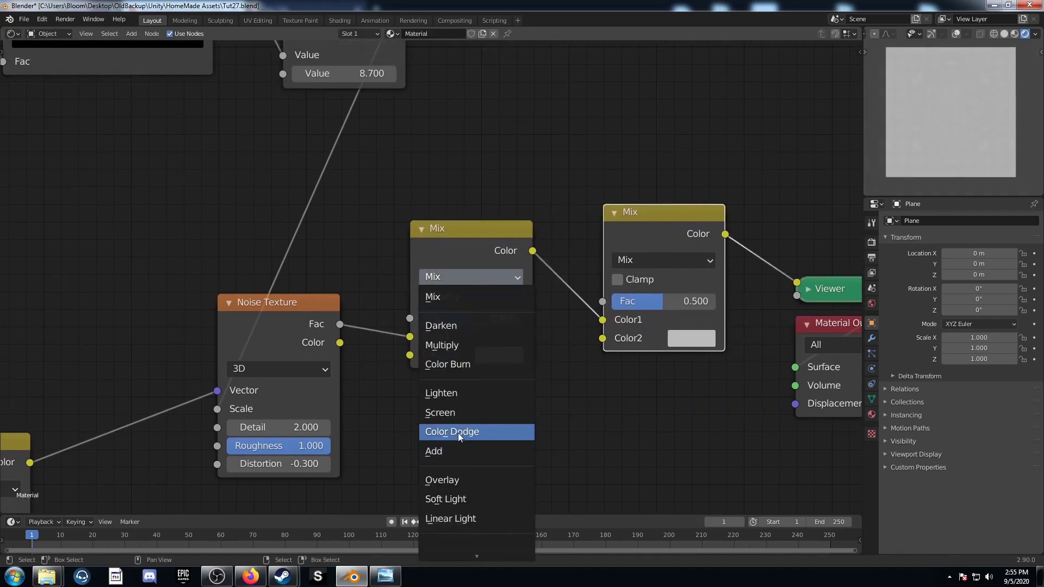
left_click(460, 364)
left_click(492, 357)
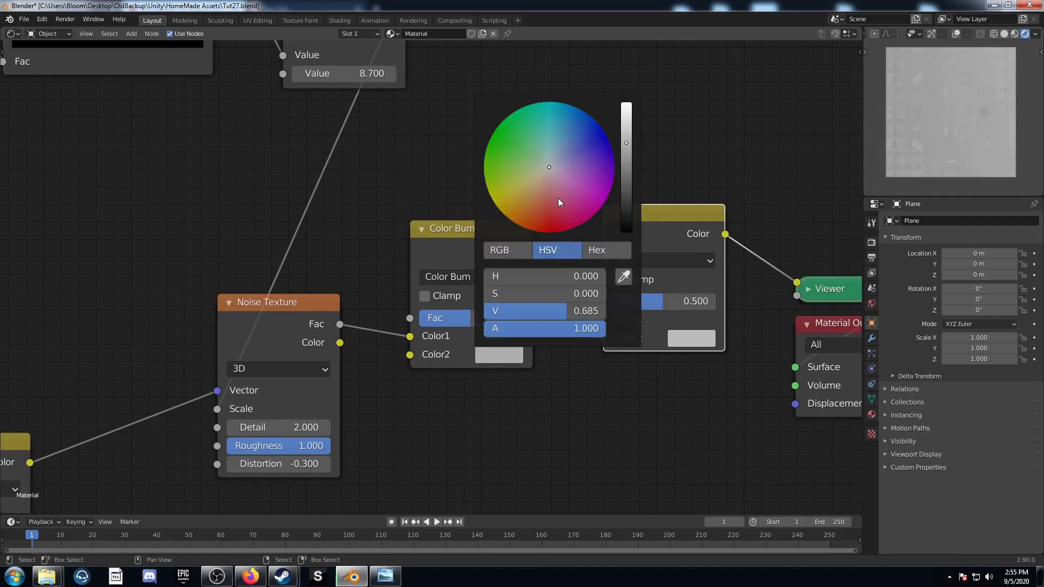
scroll(559, 198, "down", 10)
Set the last Mix node before the Viewer to Color Dodge with a white Color2
middle_click_drag(625, 305, 486, 312)
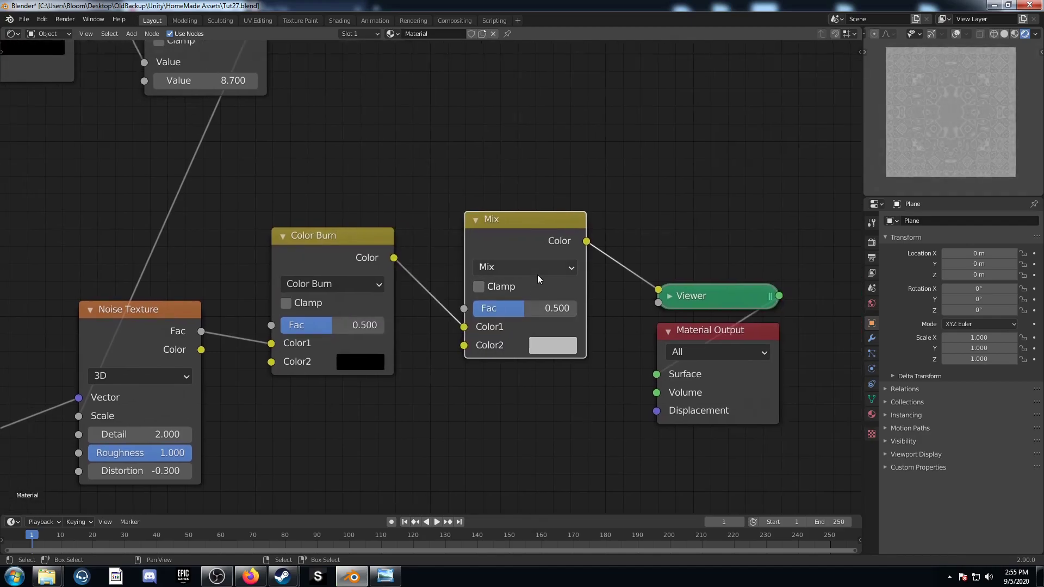
left_click(541, 267)
left_click(531, 405)
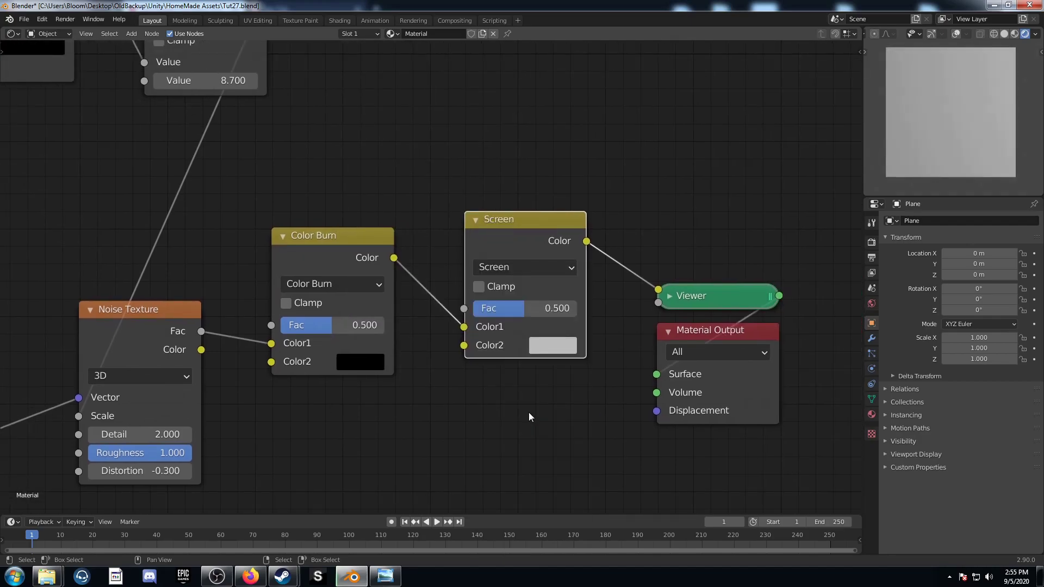
scroll(548, 269, "down", 1, "ctrl")
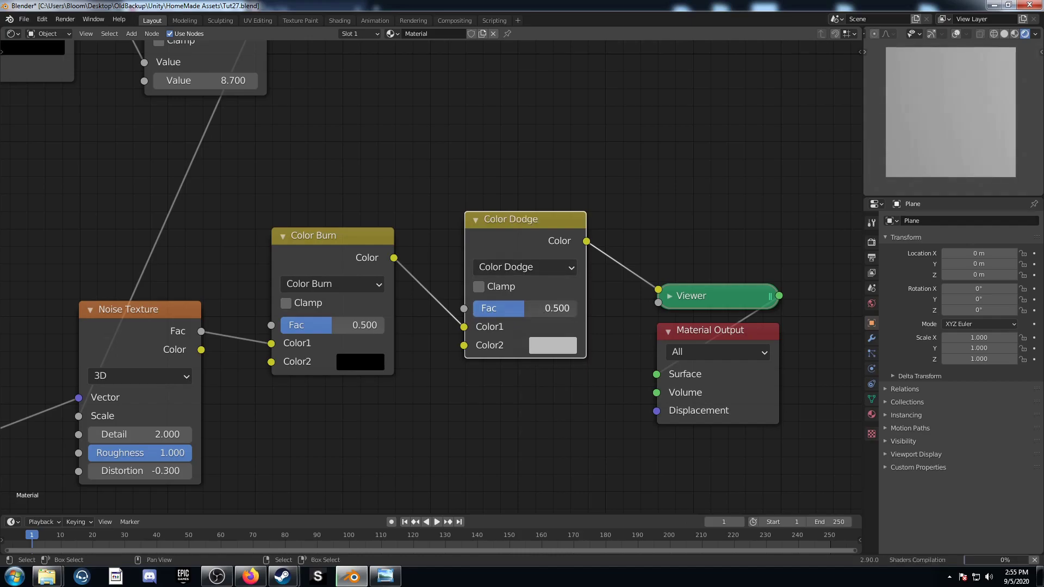
left_click(553, 346)
scroll(602, 163, "up", 5)
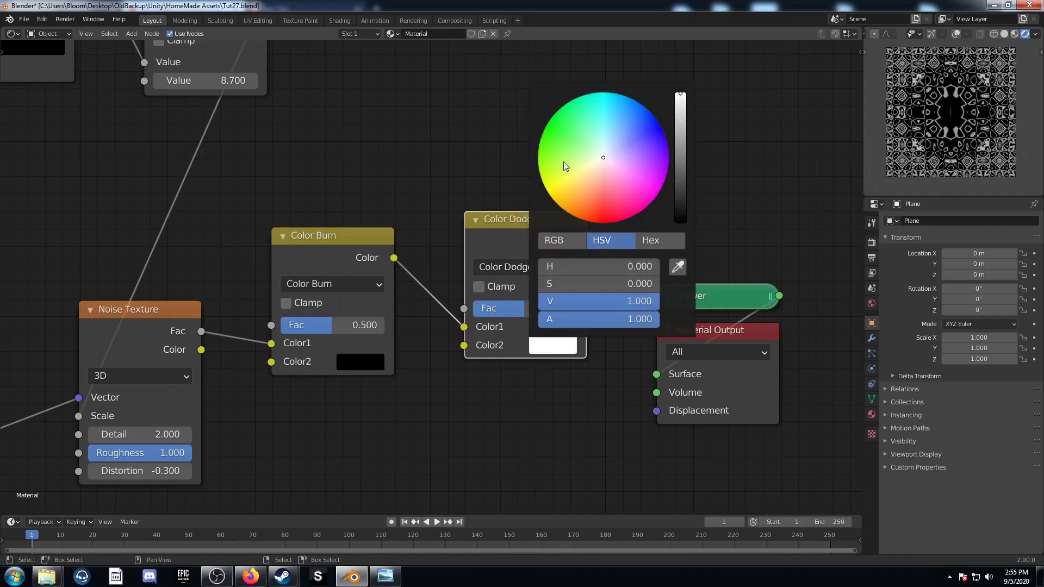
Set the Color Burn node's Fac to 0.4 and the Color Dodge node's Fac to 1
scroll(405, 429, "down", 3)
middle_click_drag(406, 430, 504, 408)
left_click(443, 324)
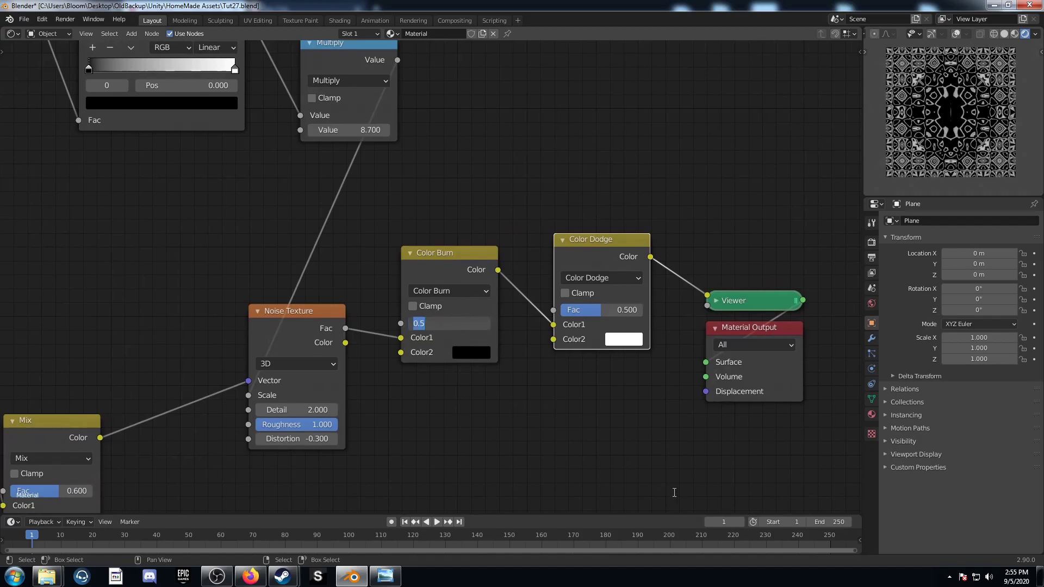
type(".4")
key("Return")
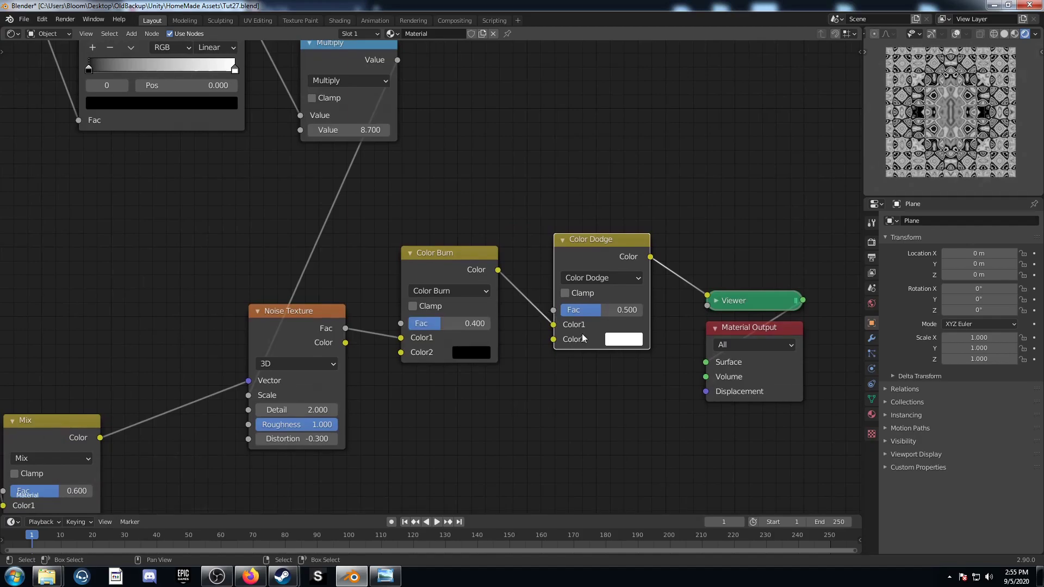
left_click_drag(605, 314, 637, 315)
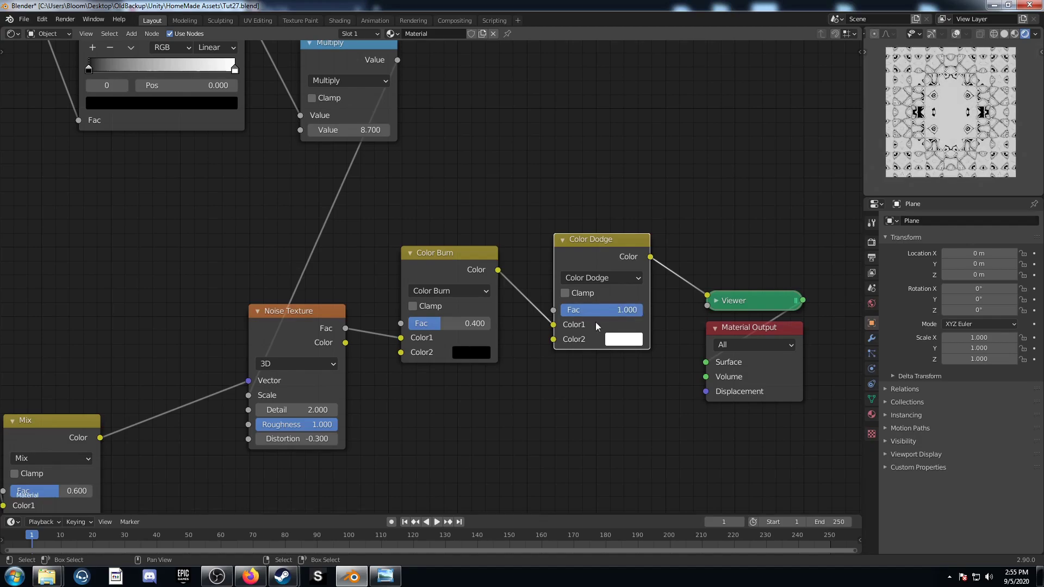
Darken the ColorRamp's white stop by setting its color Value to 0.85
middle_click_drag(378, 403, 396, 458)
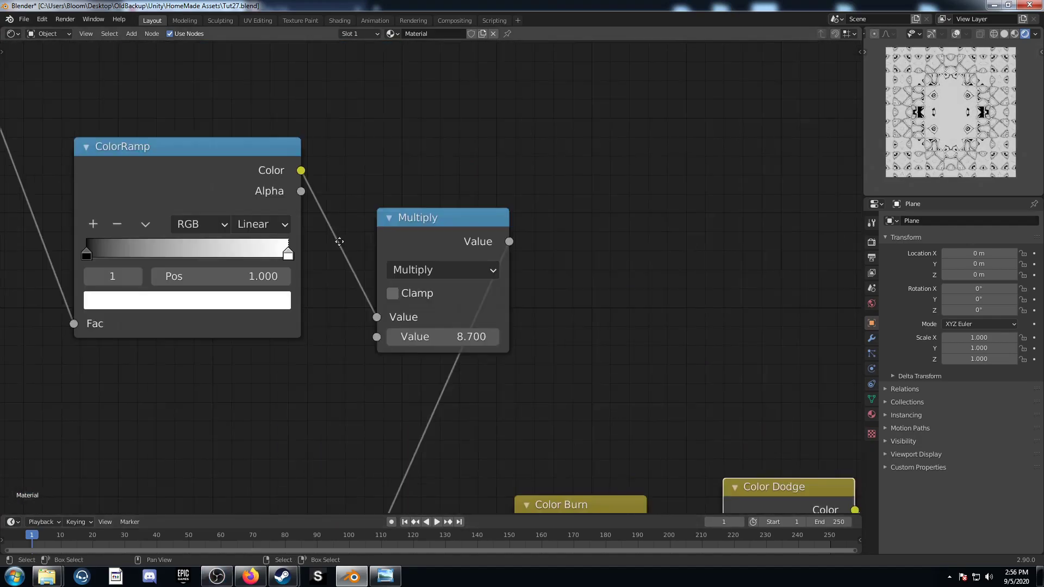
middle_click_drag(342, 245, 410, 221)
middle_click_drag(267, 308, 311, 299)
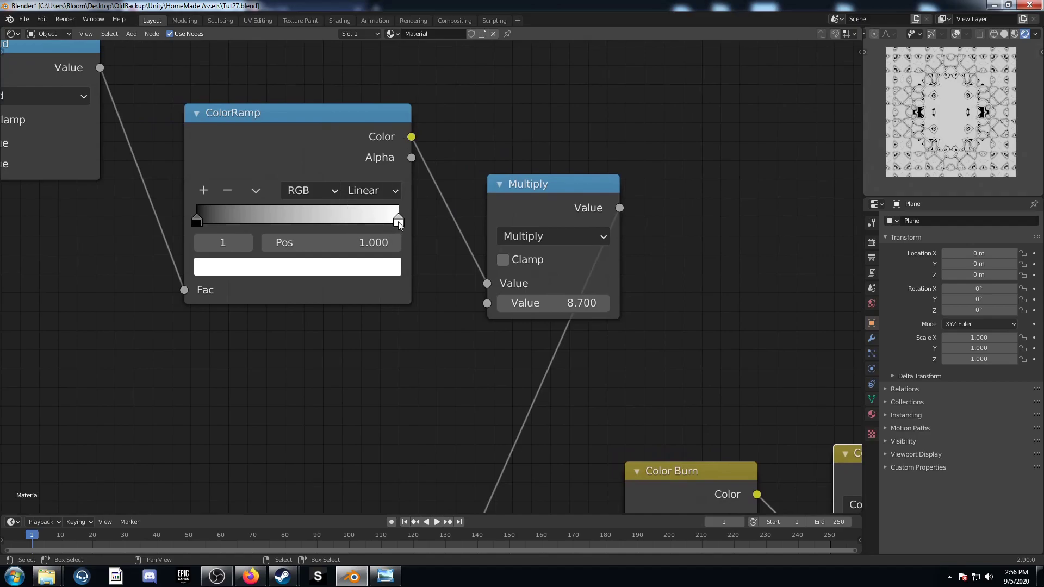
left_click(354, 269)
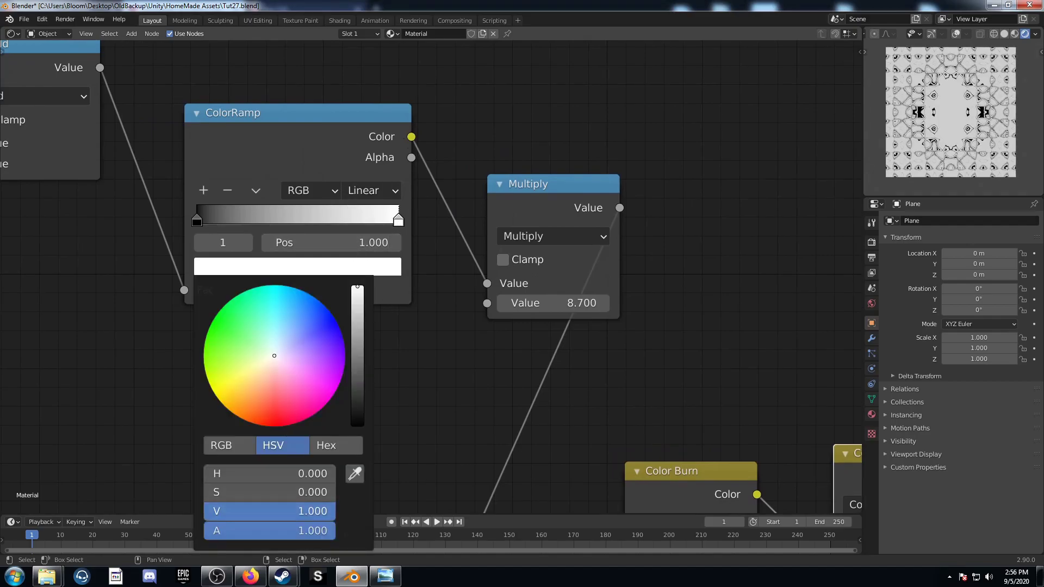
left_click(269, 511)
type(".8")
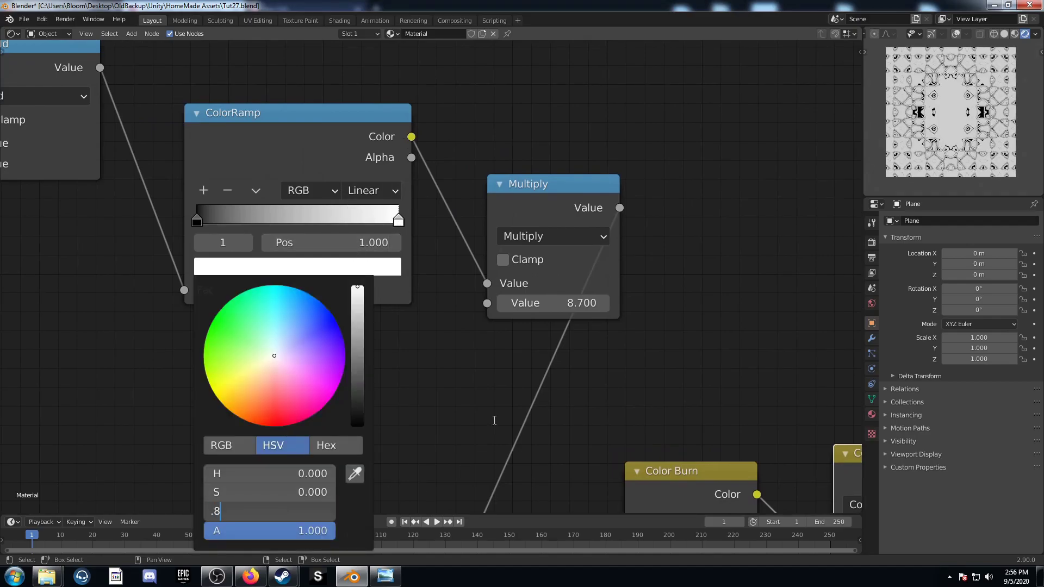
type("5")
key("Return")
Maximize the node editor and examine the preview pattern and the complete node tree
scroll(412, 363, "up", 1)
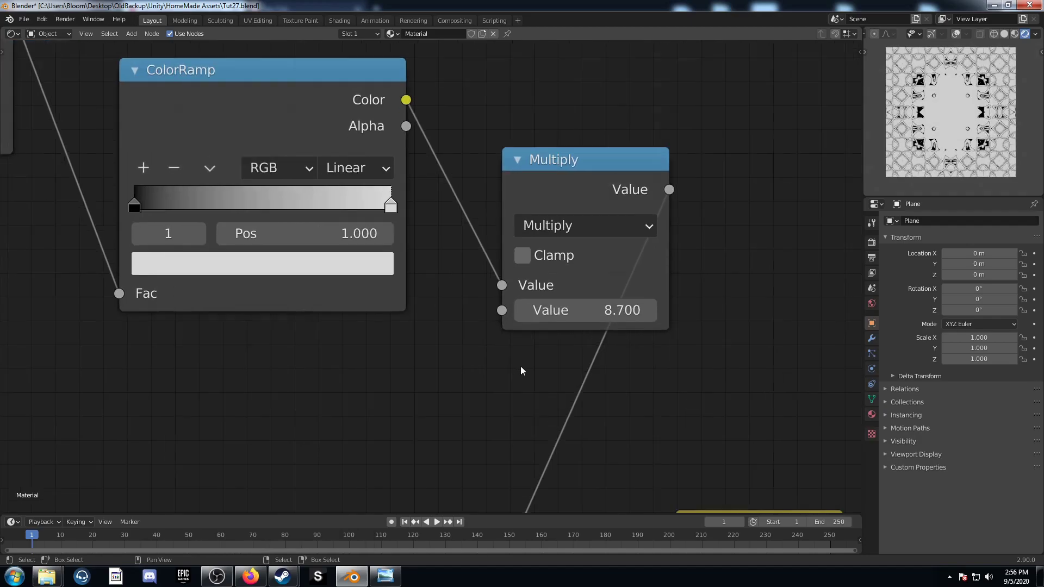
middle_click_drag(515, 366, 492, 402)
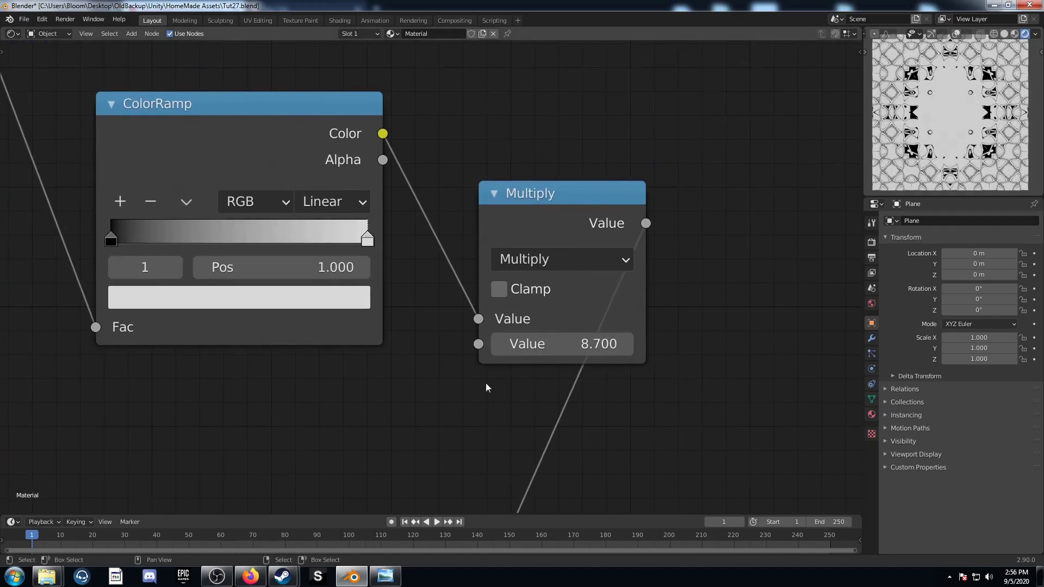
key("ctrl+space")
scroll(402, 426, "down", 6)
middle_click_drag(246, 451, 341, 359)
scroll(322, 396, "up", 4)
scroll(343, 365, "down", 3)
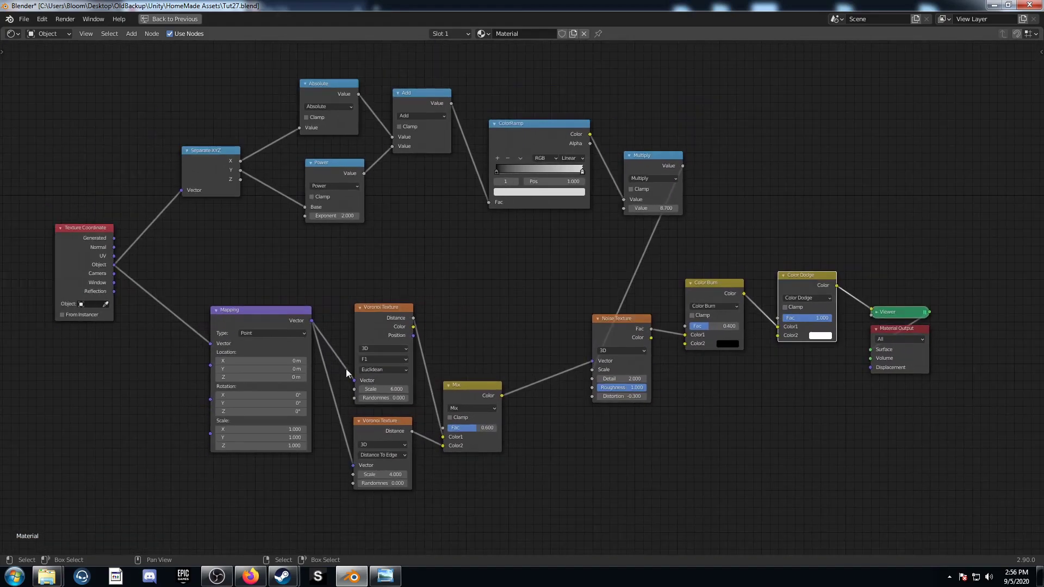